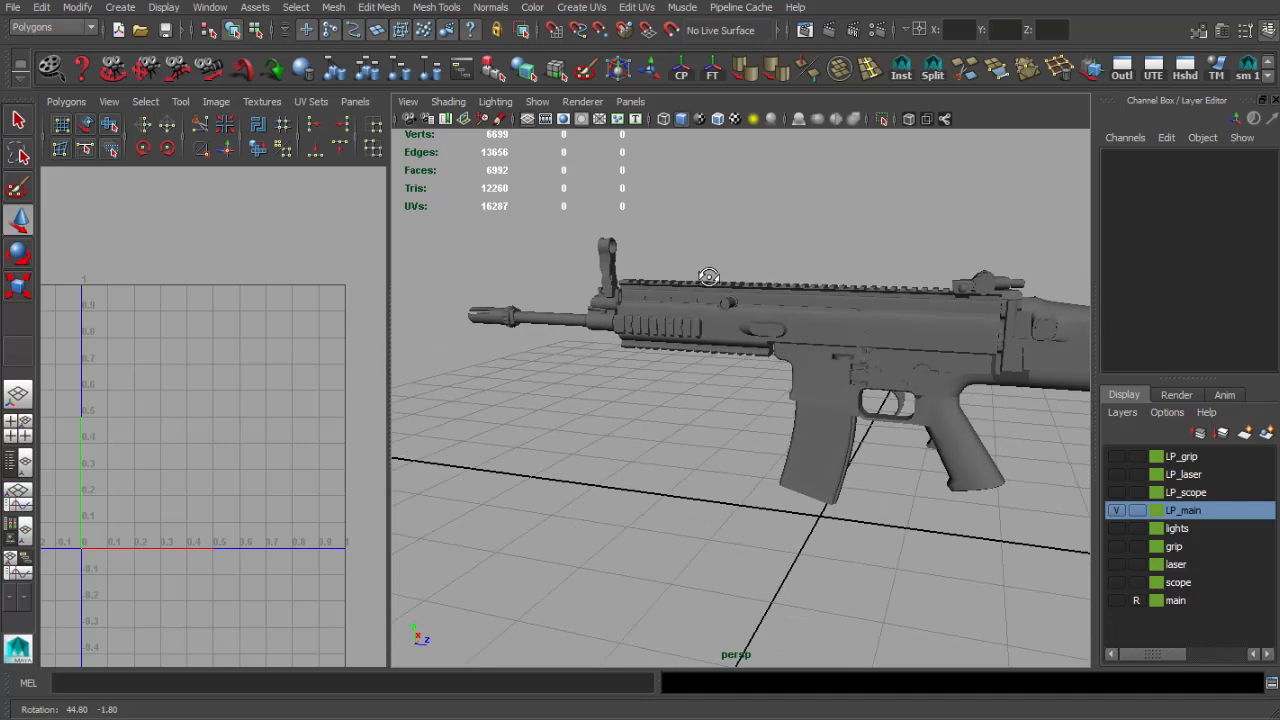
Examine the low-poly rifle from several angles, including its pistol grip.
alt+drag(708, 277, 1021, 269)
alt+drag(945, 314, 867, 376)
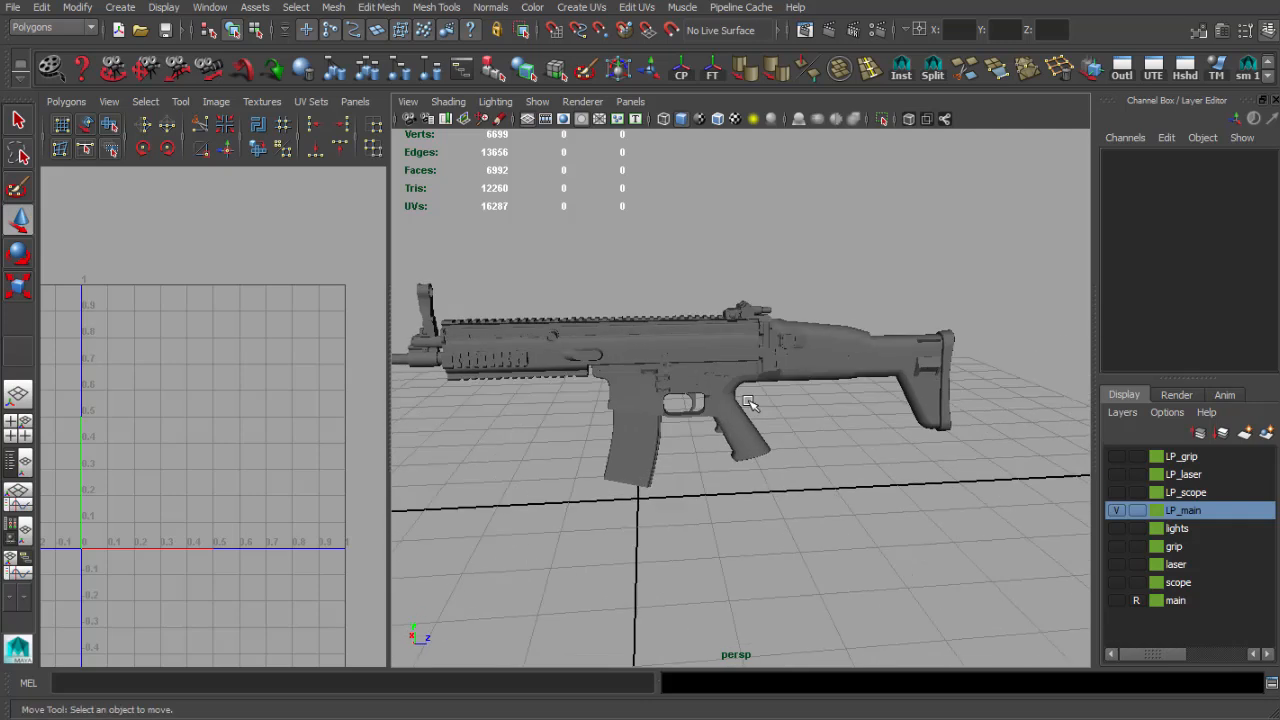
alt+drag(632, 410, 671, 417)
alt+right_drag(671, 417, 751, 434)
alt+drag(751, 434, 798, 408)
click(720, 425)
alt+drag(720, 425, 722, 455)
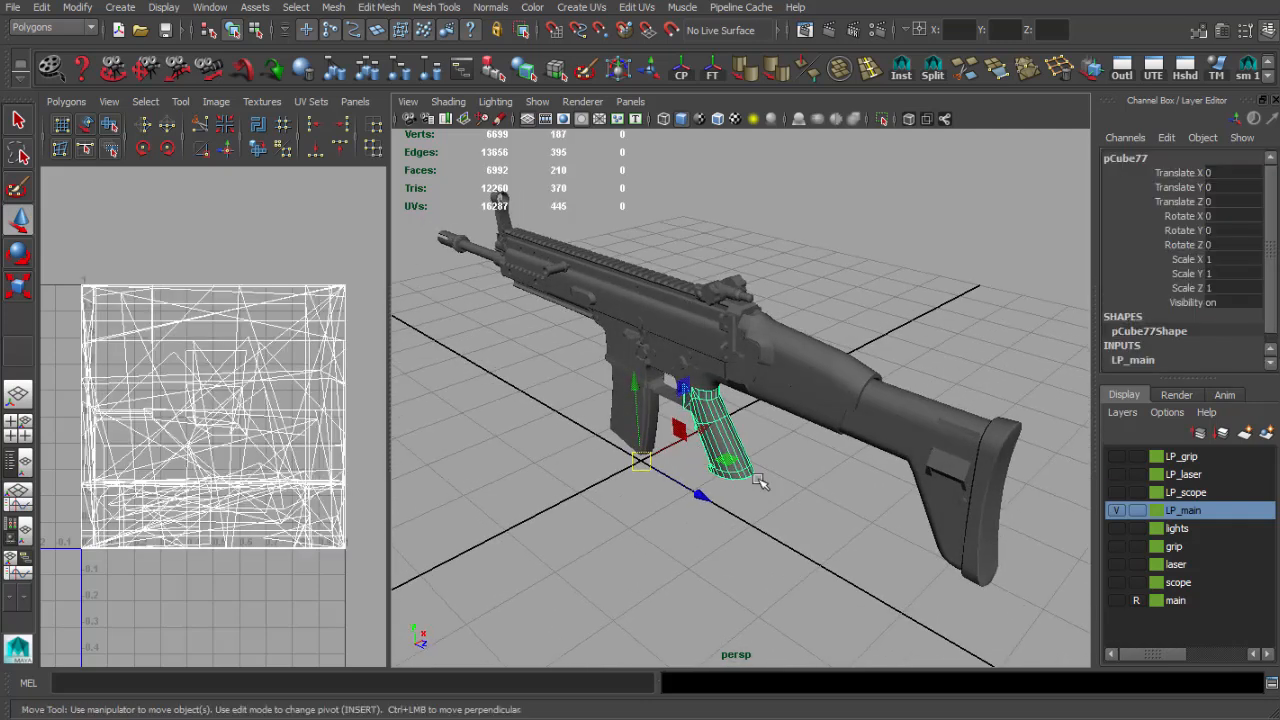
alt+drag(744, 546, 904, 461)
click(871, 543)
alt+drag(871, 543, 1068, 306)
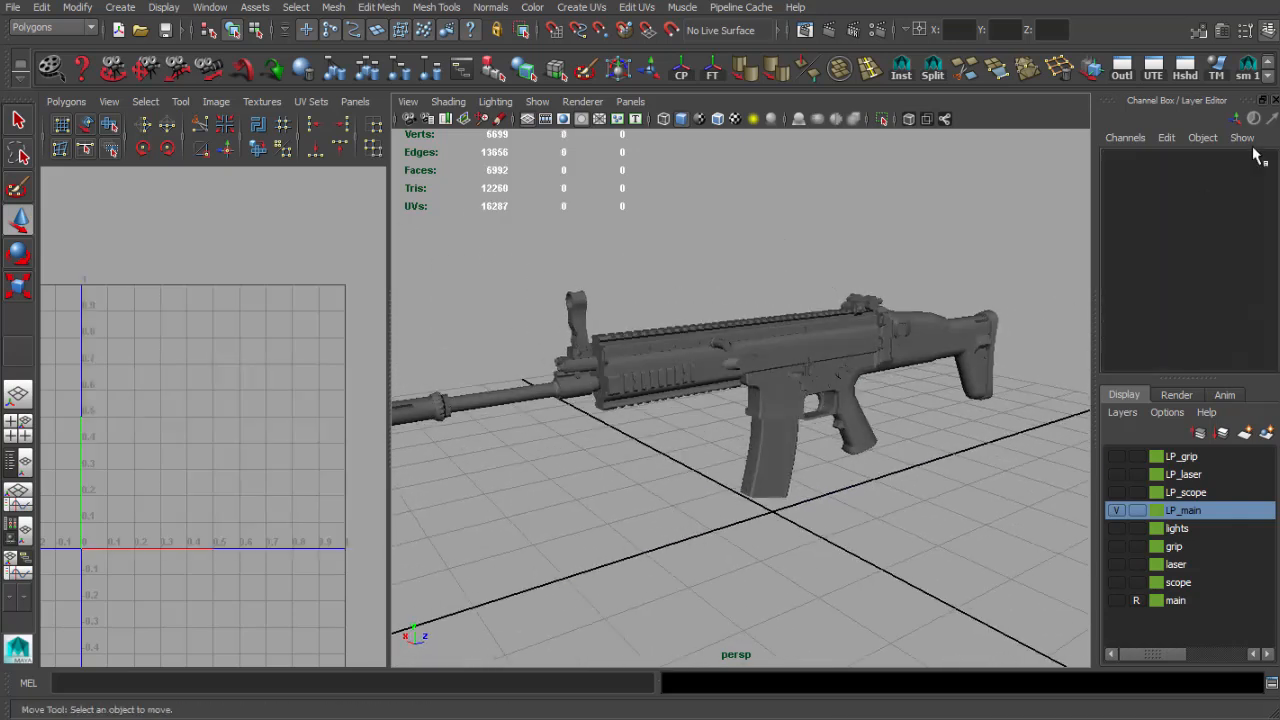
Hide the Channel Box / Layer Editor to enlarge the perspective view of the rifle.
click(1268, 30)
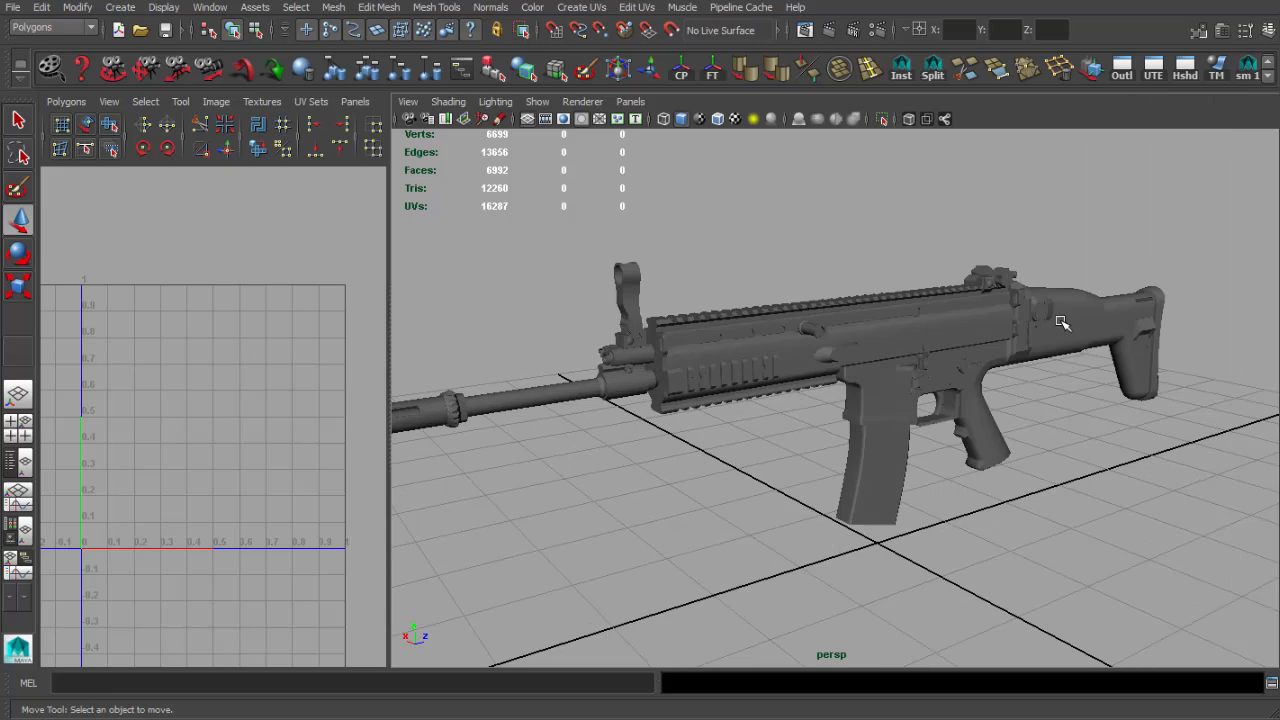
alt+right_drag(1060, 320, 880, 346)
alt+middle_drag(880, 346, 957, 317)
alt+drag(957, 317, 968, 340)
alt+right_drag(968, 340, 968, 325)
alt+middle_drag(968, 325, 926, 330)
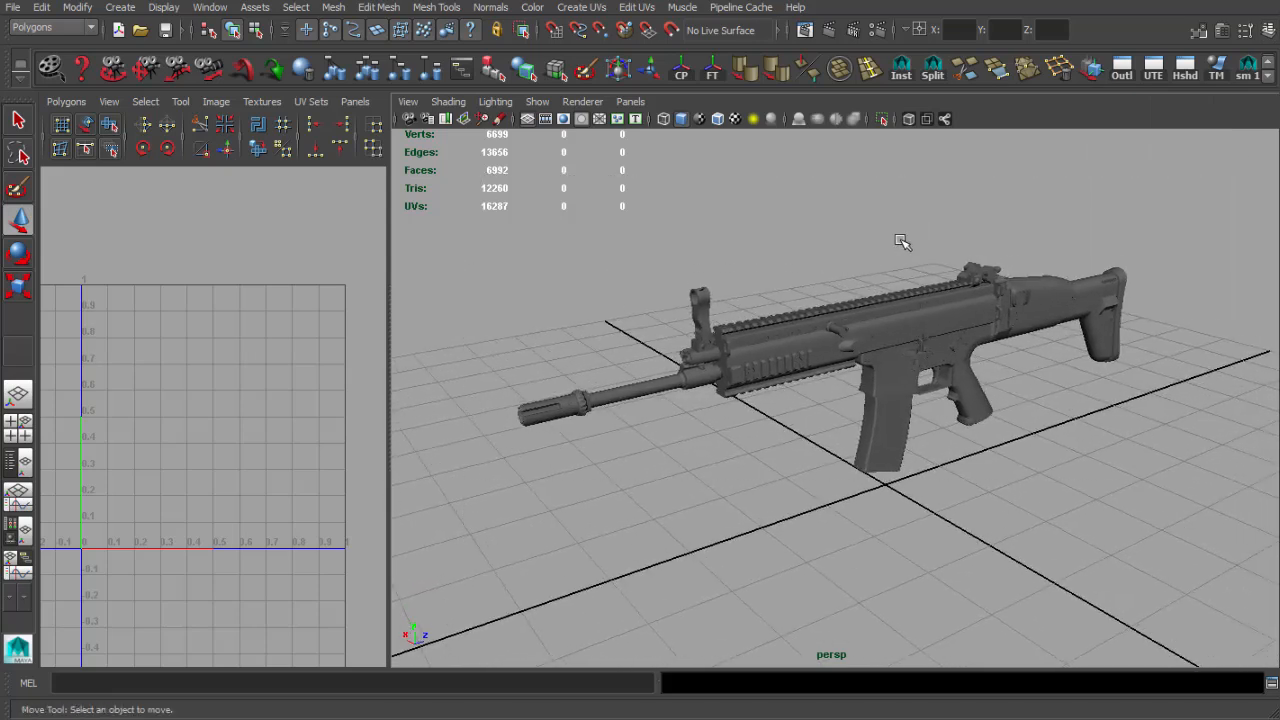
alt+drag(902, 242, 859, 295)
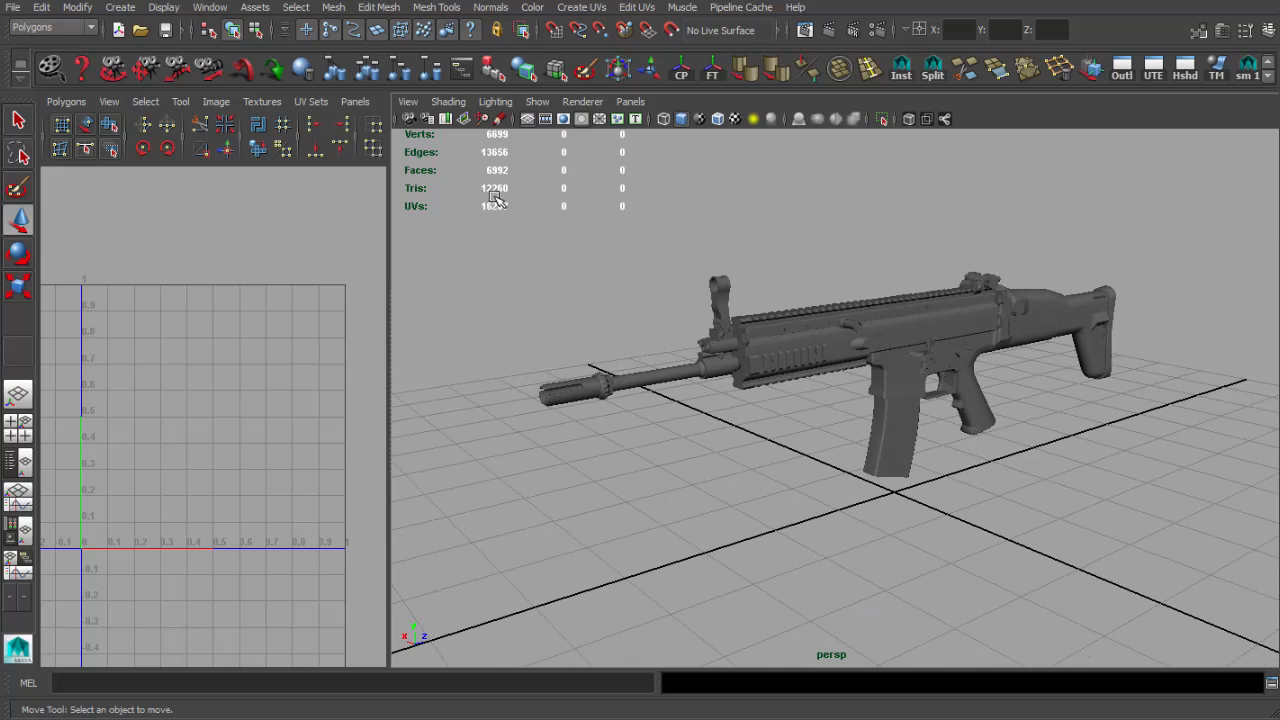
alt+drag(853, 301, 690, 299)
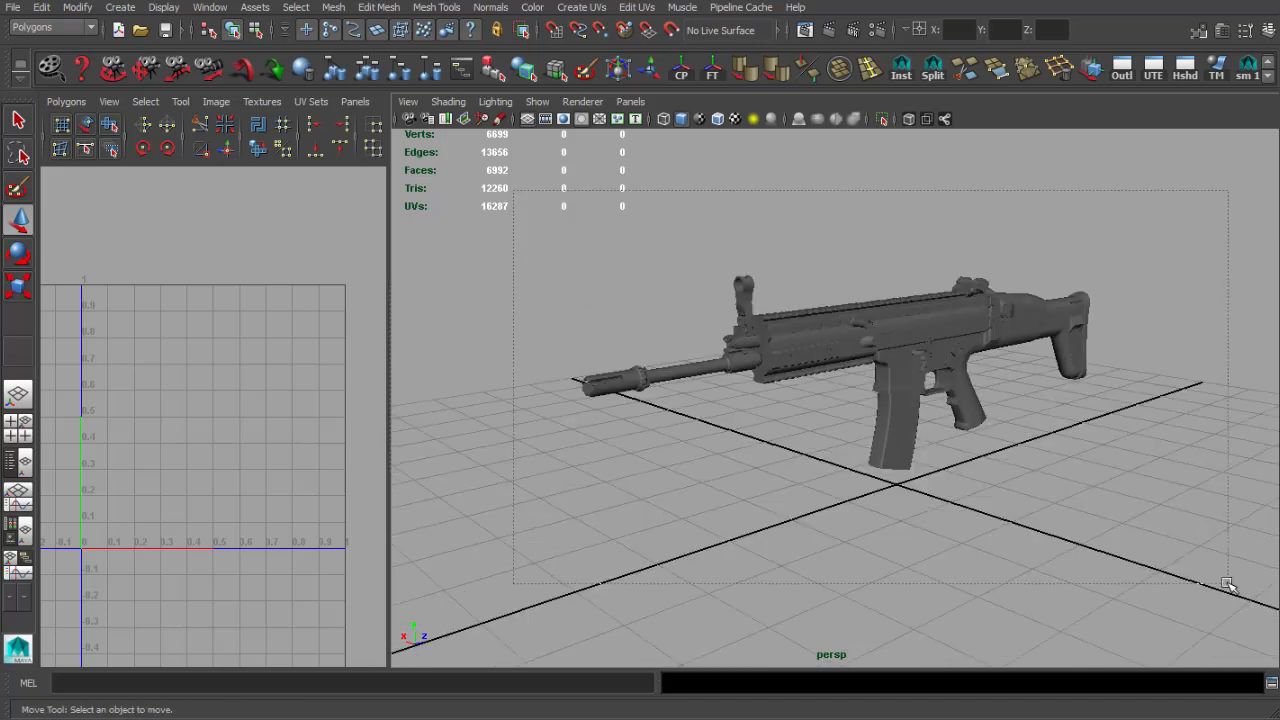
Widen the UV editor and delete the existing UVs of all the rifle's meshes.
drag(1228, 585, 1226, 584)
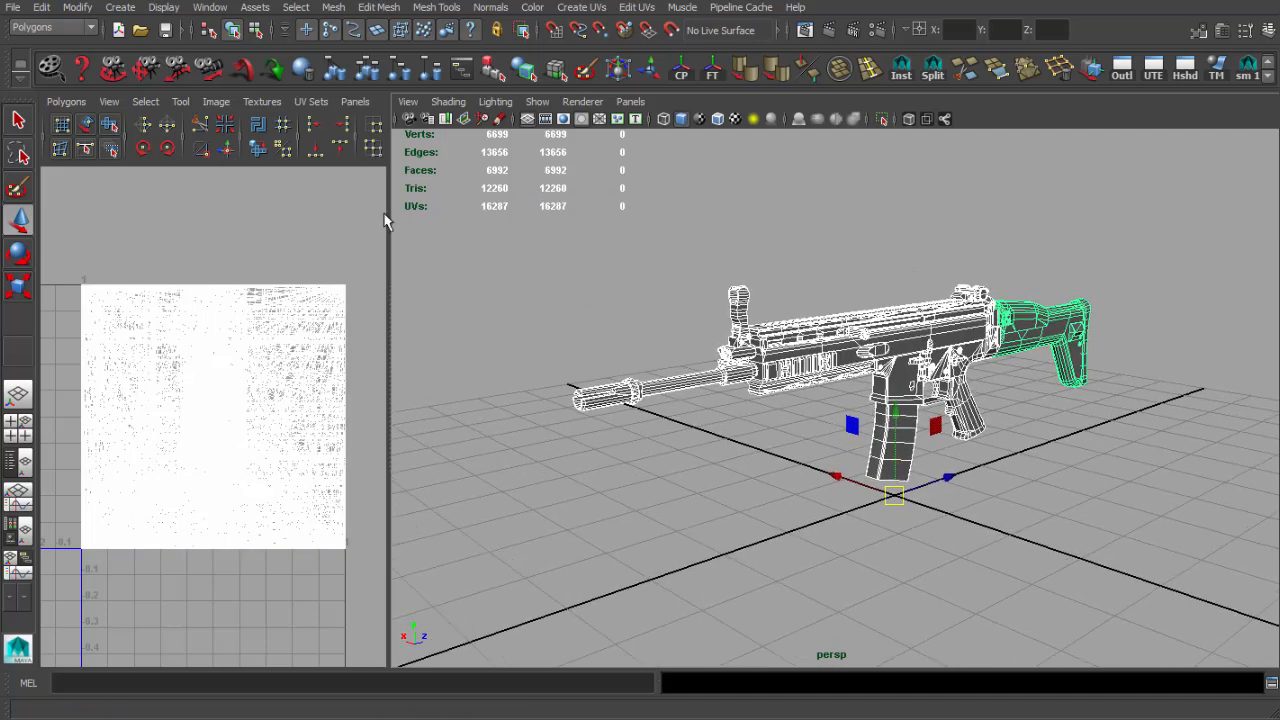
drag(388, 220, 546, 240)
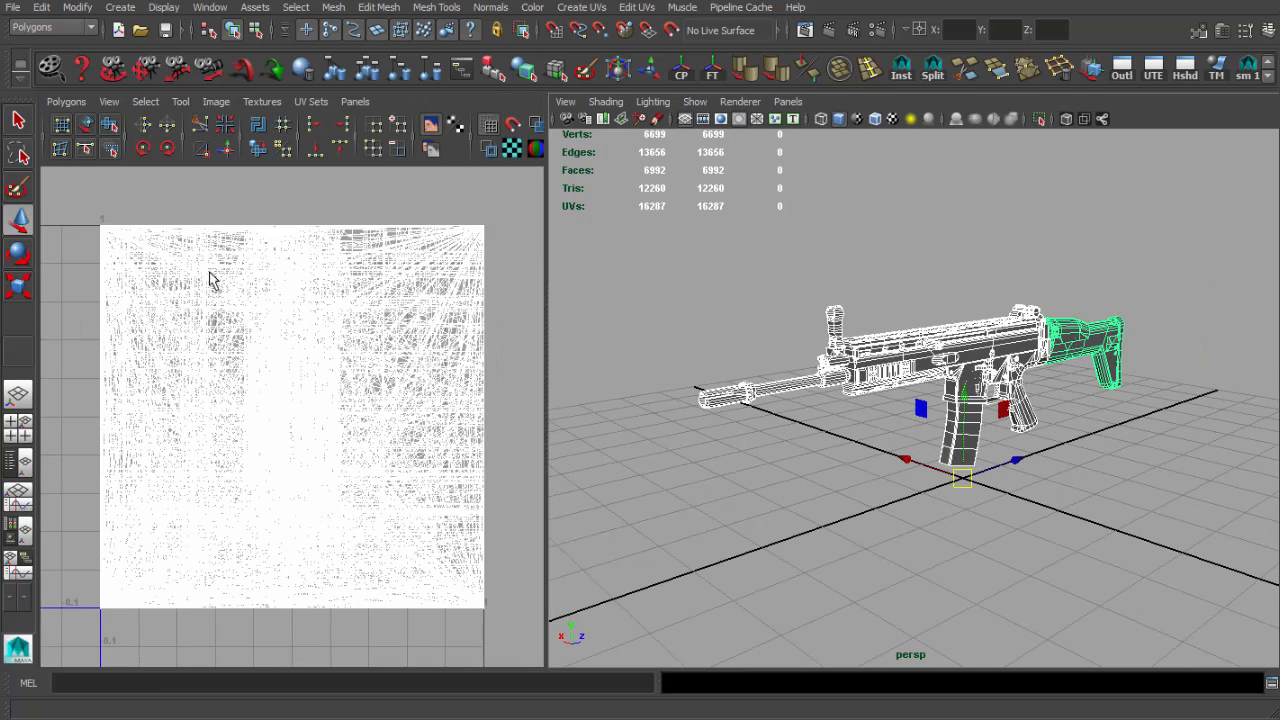
click(64, 104)
click(90, 619)
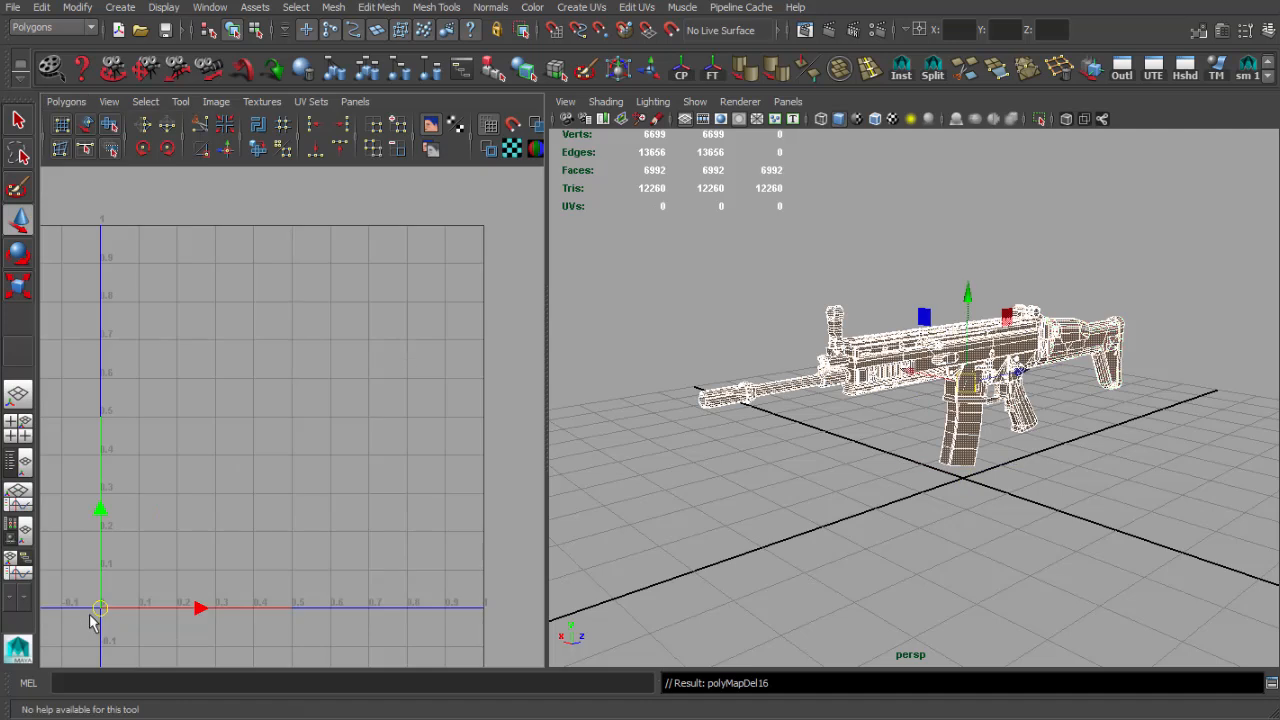
alt+drag(900, 383, 877, 391)
click(812, 215)
Examine the rifle's receiver, magazine, grip and stock from the side.
alt+drag(889, 268, 805, 258)
alt+right_drag(805, 258, 943, 299)
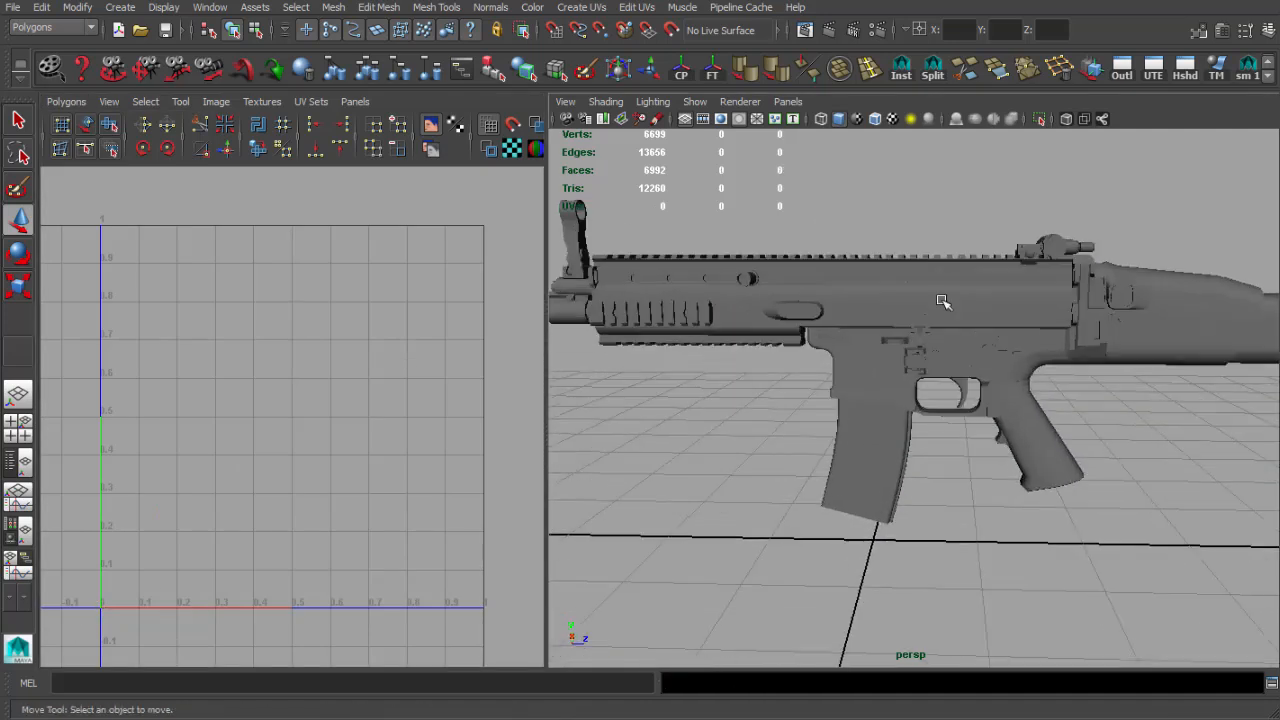
alt+drag(943, 299, 827, 299)
alt+right_drag(827, 299, 909, 337)
alt+drag(909, 337, 926, 279)
click(815, 307)
click(1010, 190)
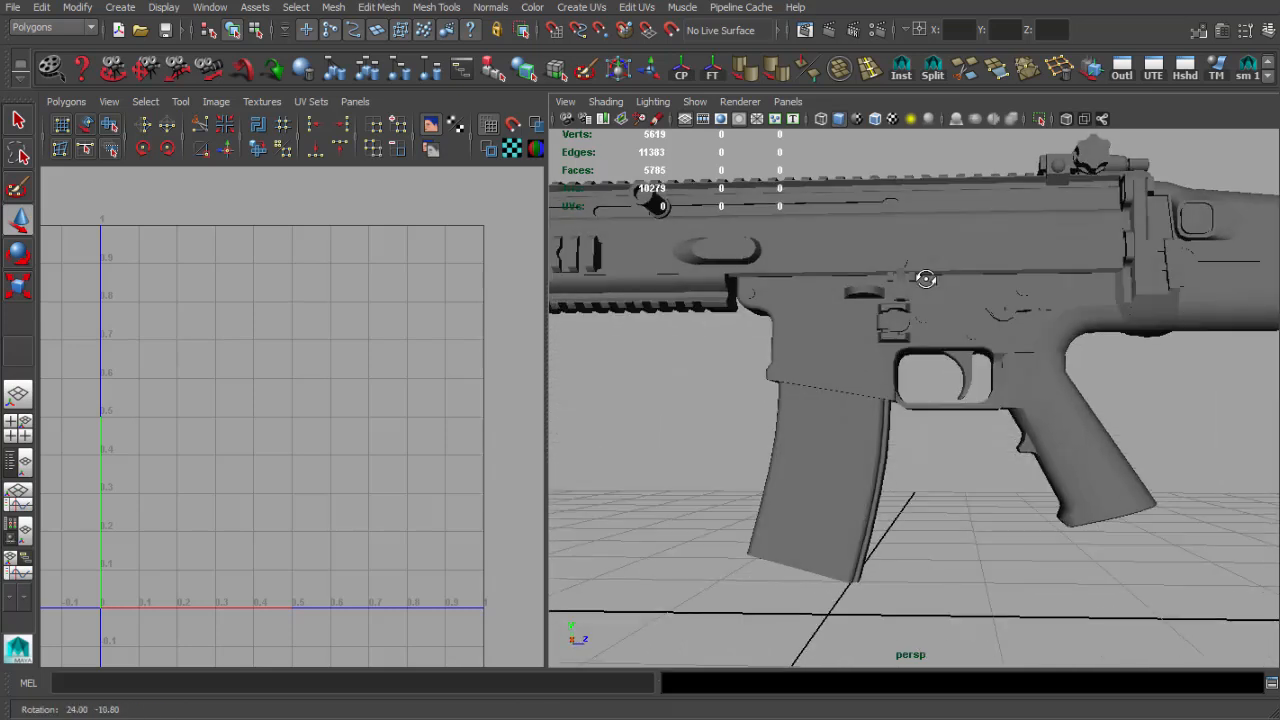
alt+right_drag(1040, 310, 986, 320)
alt+middle_drag(986, 320, 878, 325)
alt+right_drag(878, 325, 905, 325)
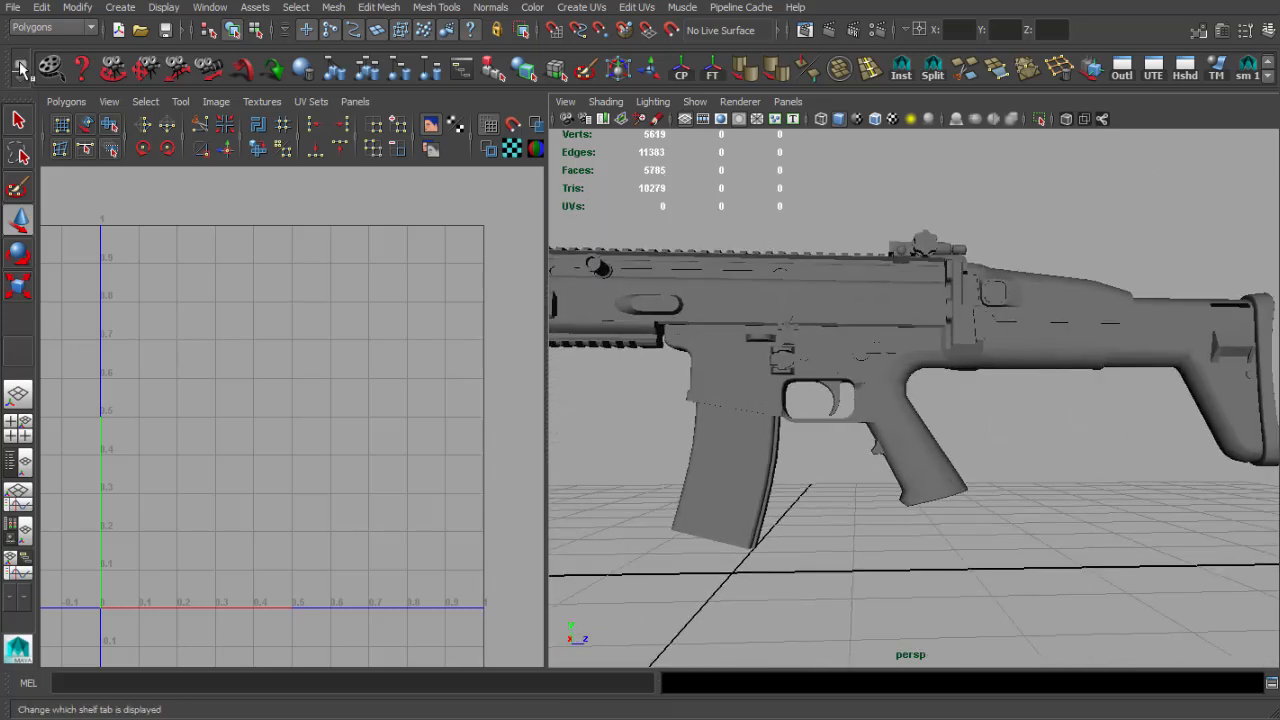
Switch to the custom shelf with the UV projection tools and create the Checker_UV lambert material.
click(20, 68)
click(103, 328)
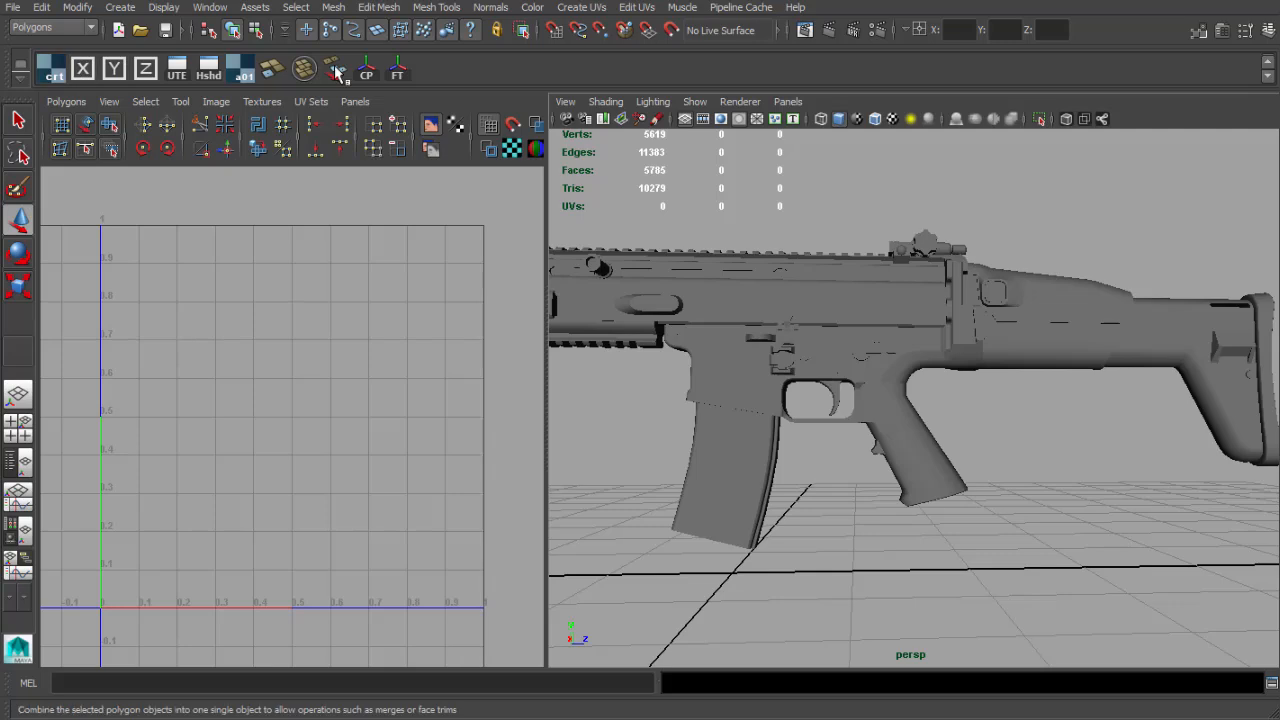
alt+drag(866, 364, 870, 335)
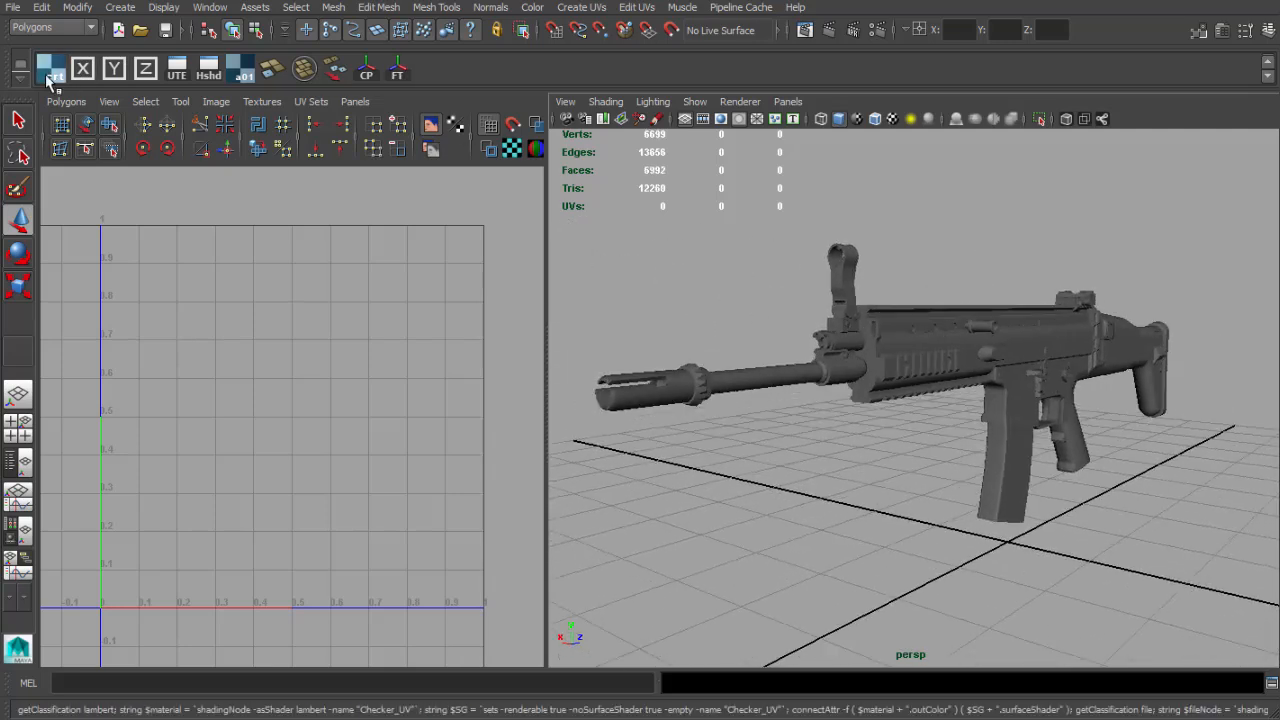
scroll(910, 266, up, 3)
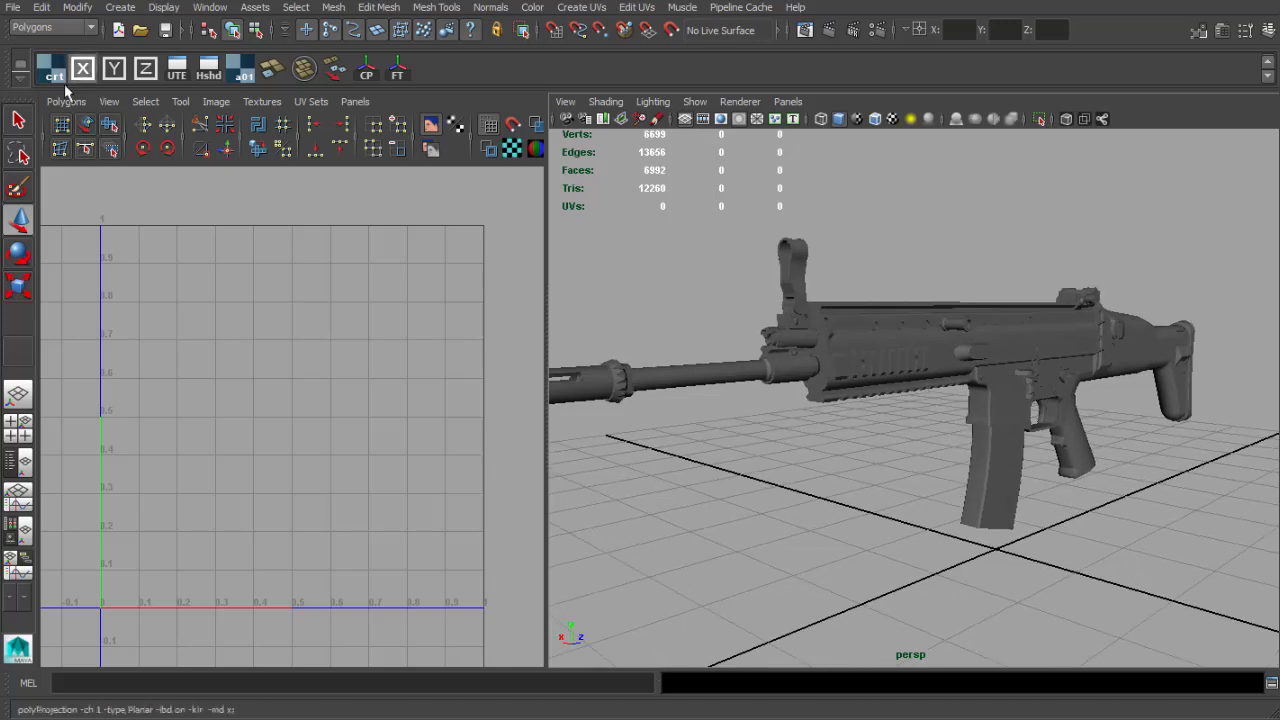
click(55, 70)
alt+drag(933, 310, 963, 340)
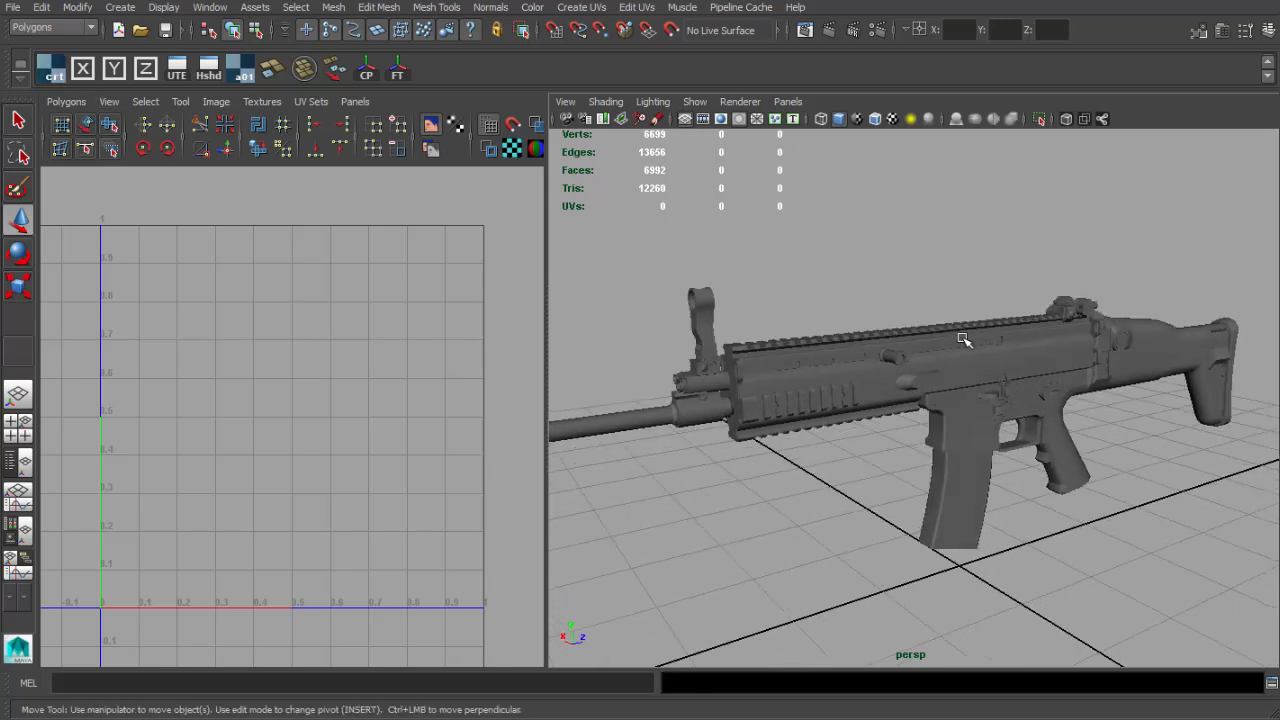
scroll(963, 340, up, 5)
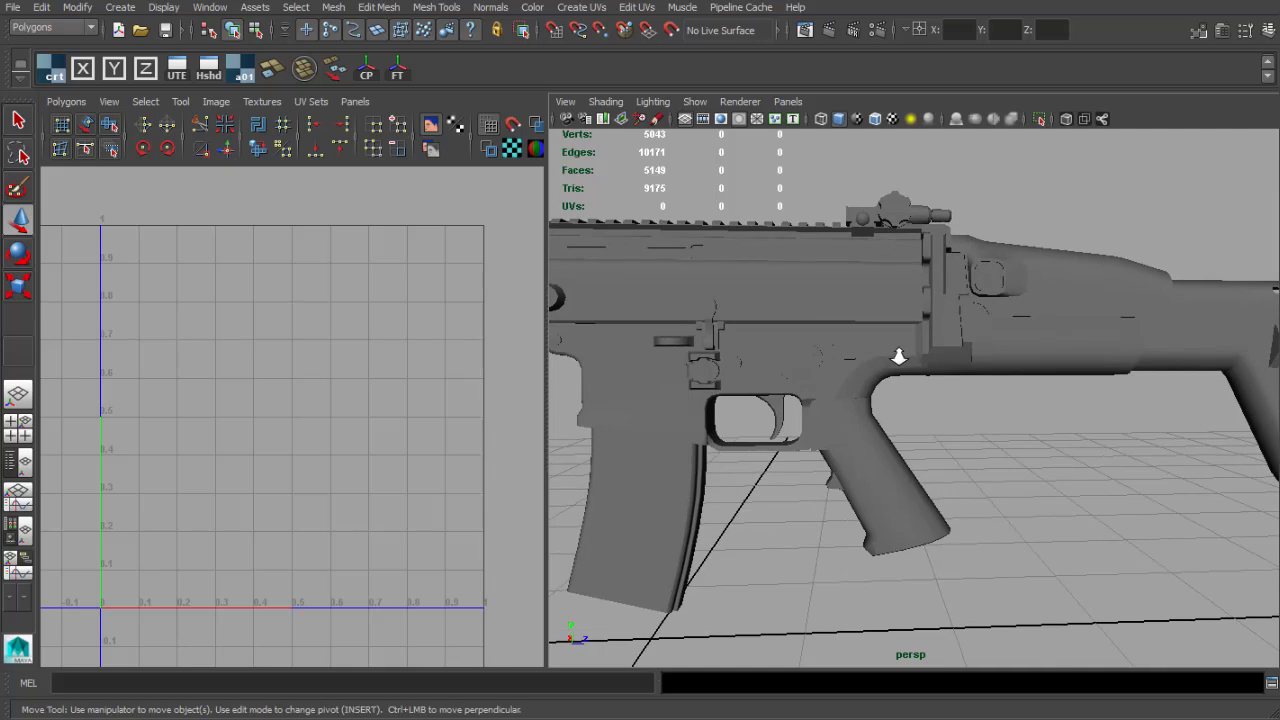
Apply a planar UV projection to the pistol grip along Z and then replace it with one along X.
click(871, 443)
key(f)
alt+drag(957, 423, 1000, 392)
scroll(993, 399, down, 1)
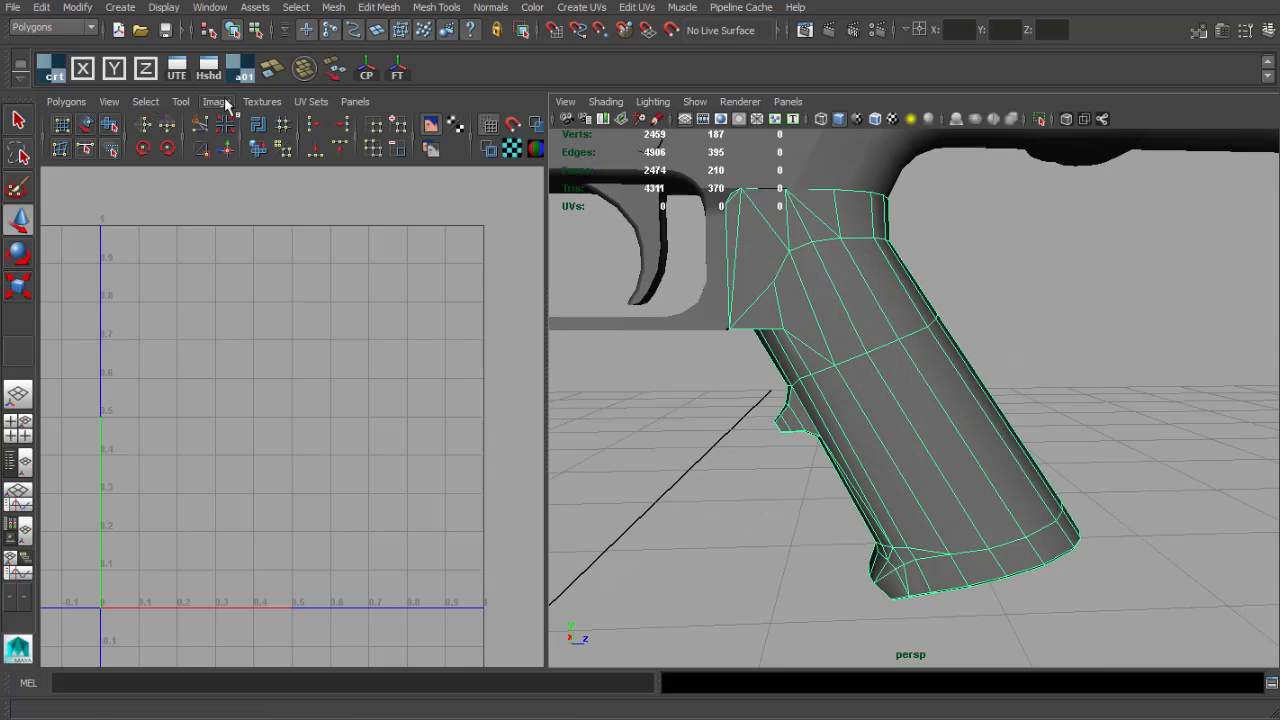
click(146, 72)
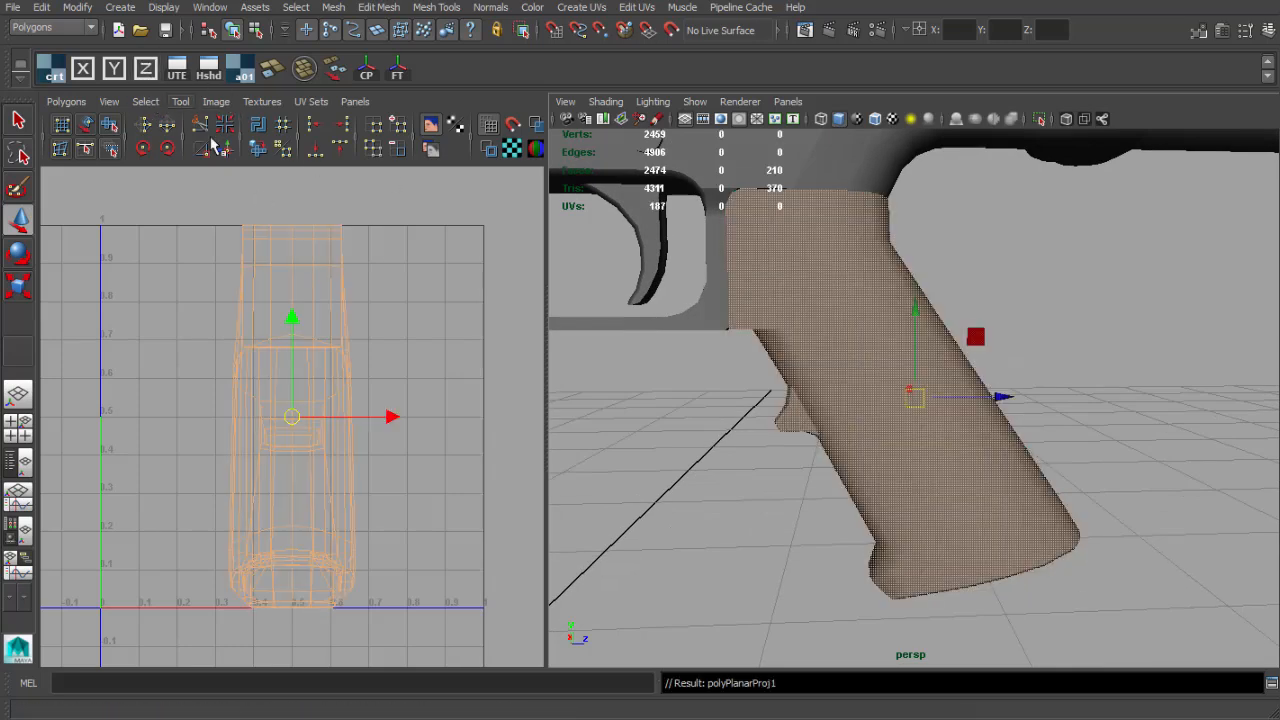
click(84, 70)
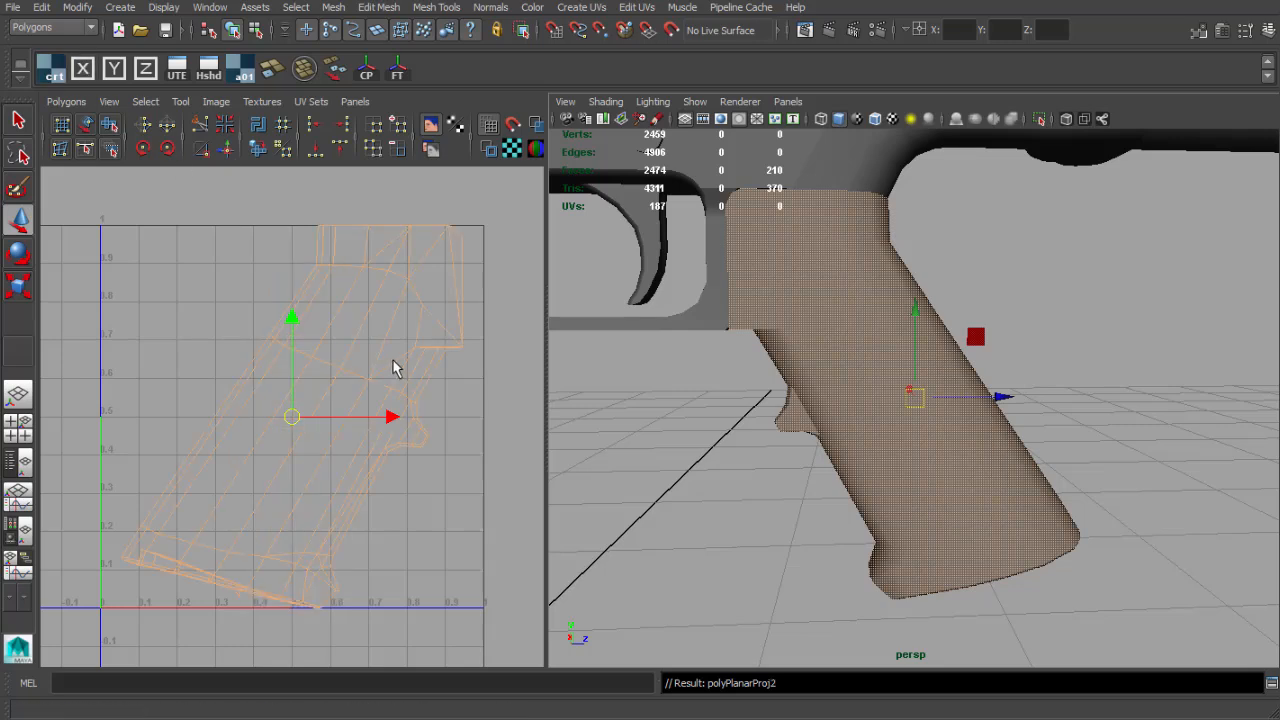
Return to object selection and assign the a01 checker material to the pistol grip.
alt+drag(894, 471, 820, 423)
key(q)
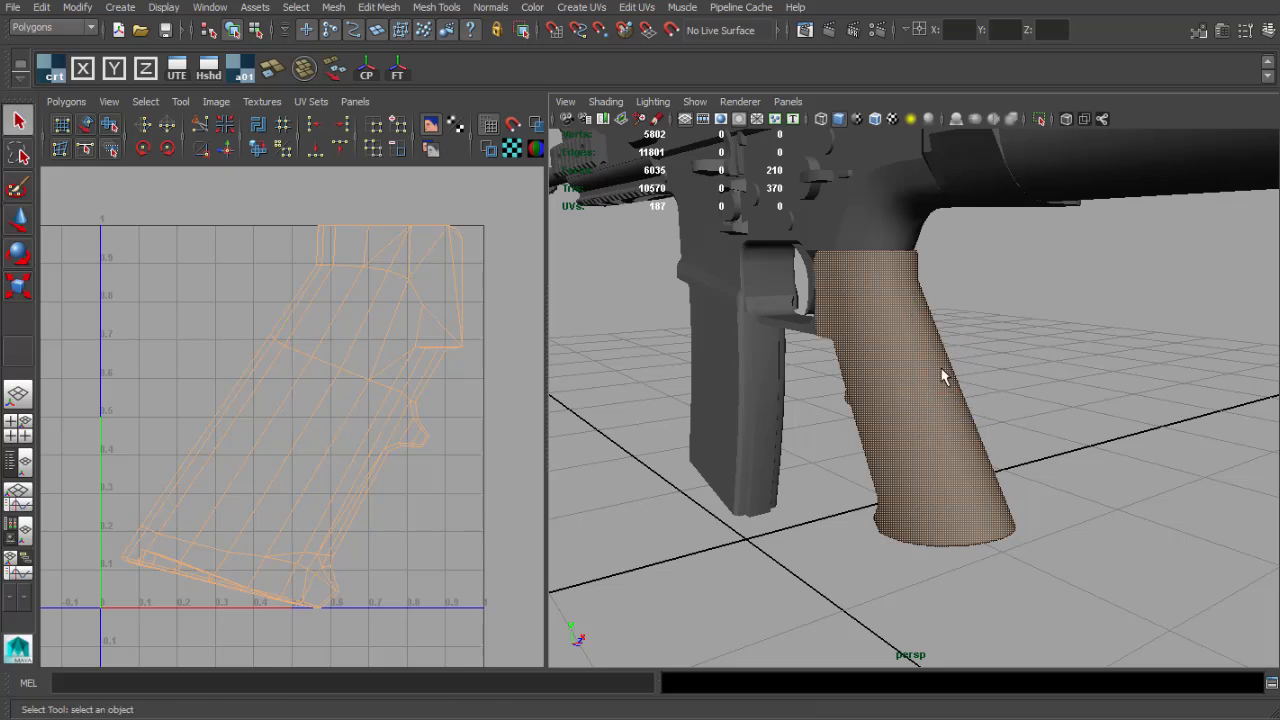
click(899, 384)
alt+drag(914, 392, 983, 391)
alt+middle_drag(983, 391, 992, 416)
alt+drag(902, 184, 966, 368)
click(1043, 392)
mouse_move(1043, 384)
alt+mouse_down()
mouse_move(991, 411)
mouse_move(1037, 386)
alt+mouse_up()
click(883, 395)
click(240, 73)
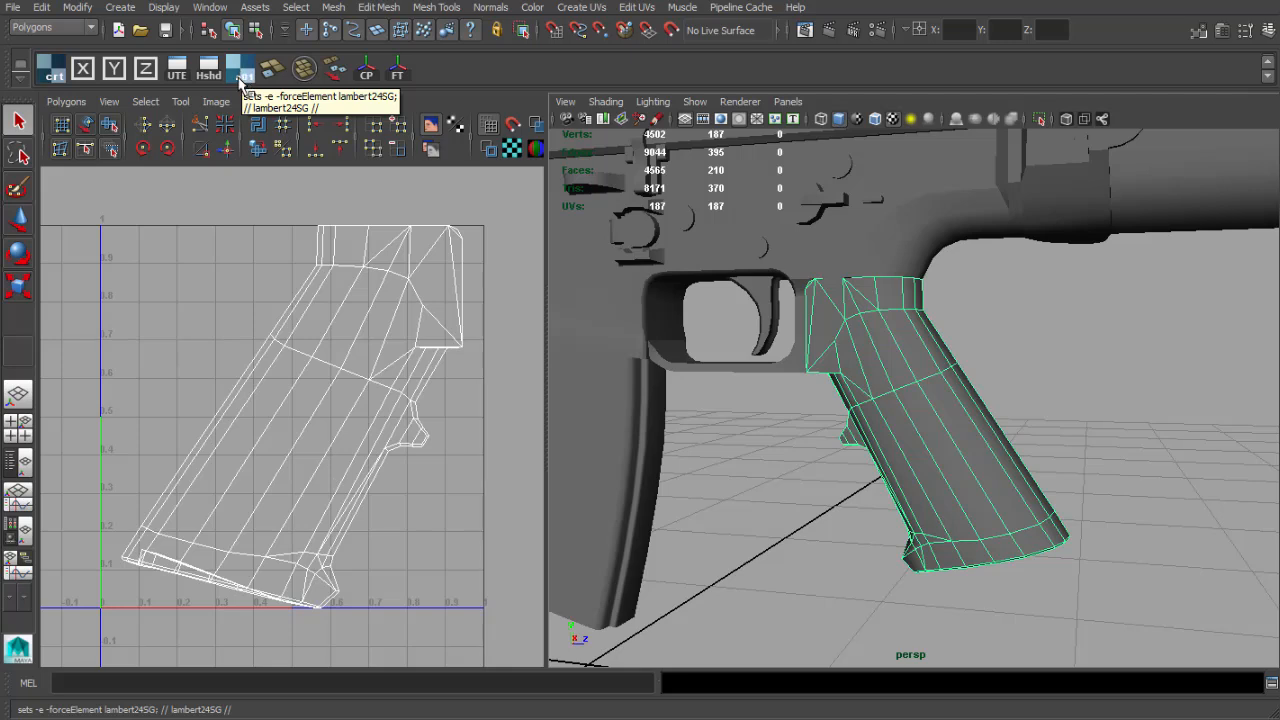
click(243, 73)
Inspect the checker pattern on both sides of the pistol grip.
alt+drag(861, 392, 700, 405)
click(700, 405)
alt+drag(790, 418, 846, 430)
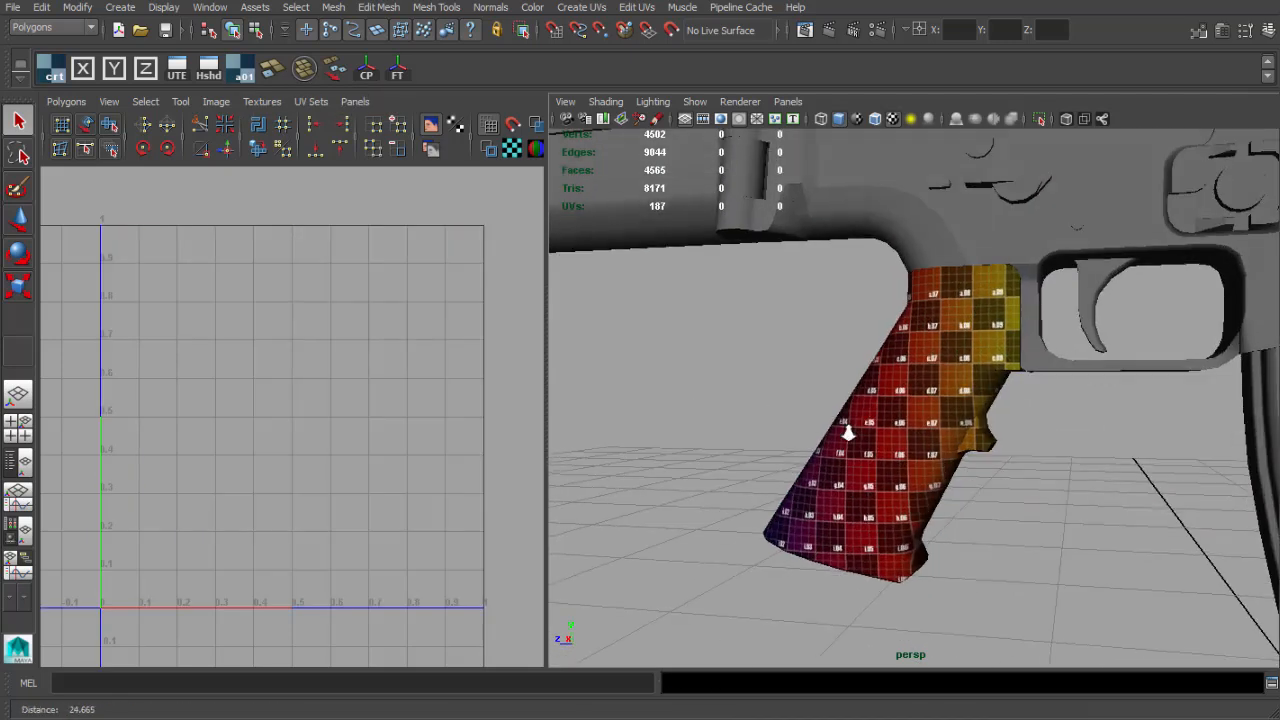
alt+right_drag(848, 431, 920, 457)
alt+drag(920, 457, 678, 441)
alt+drag(897, 432, 873, 418)
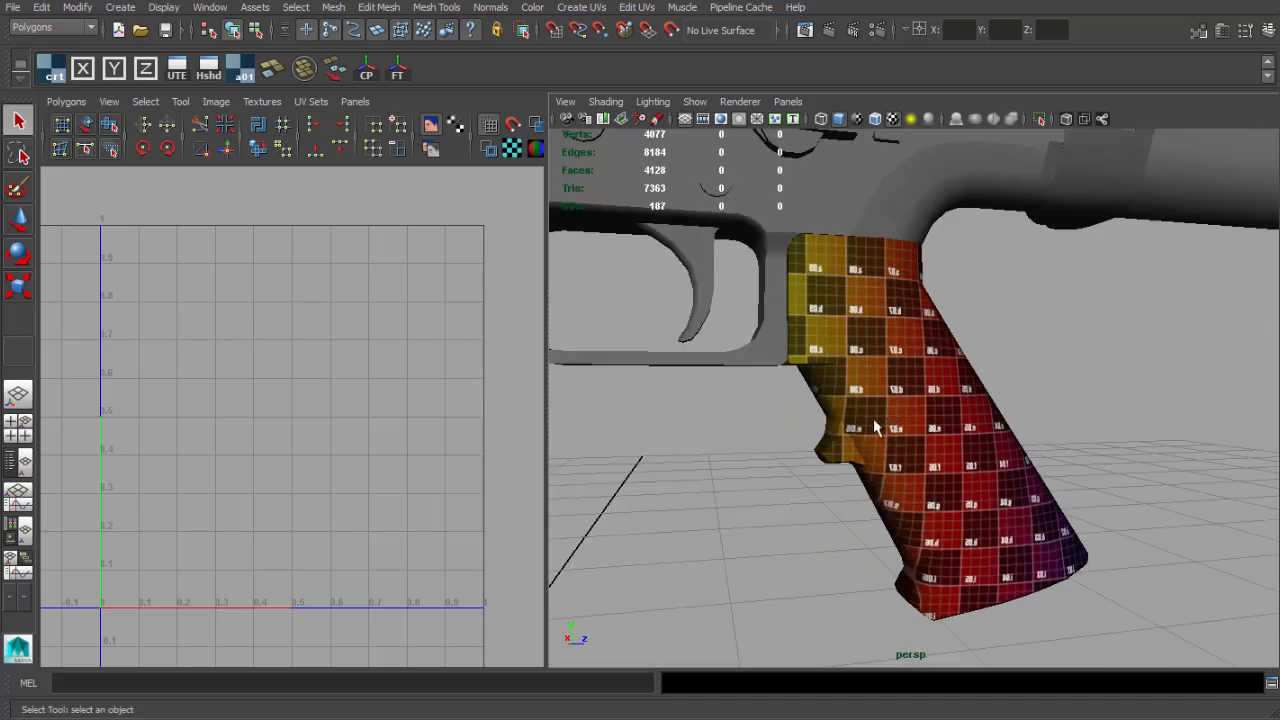
Display the grip's UVs shaded in the UV editor and hide the texture image behind them.
click(873, 418)
alt+right_drag(321, 328, 296, 321)
alt+middle_drag(296, 321, 279, 320)
alt+right_drag(279, 320, 293, 262)
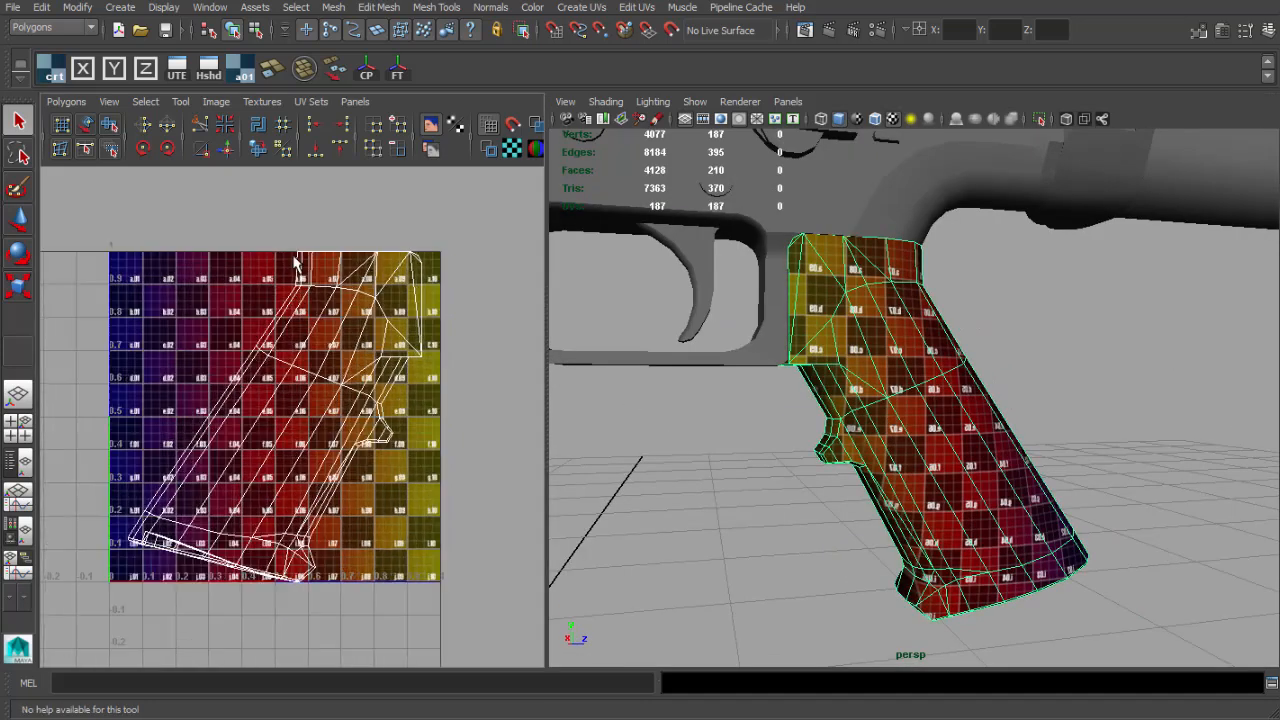
click(263, 103)
mouse_move(210, 101)
click(214, 178)
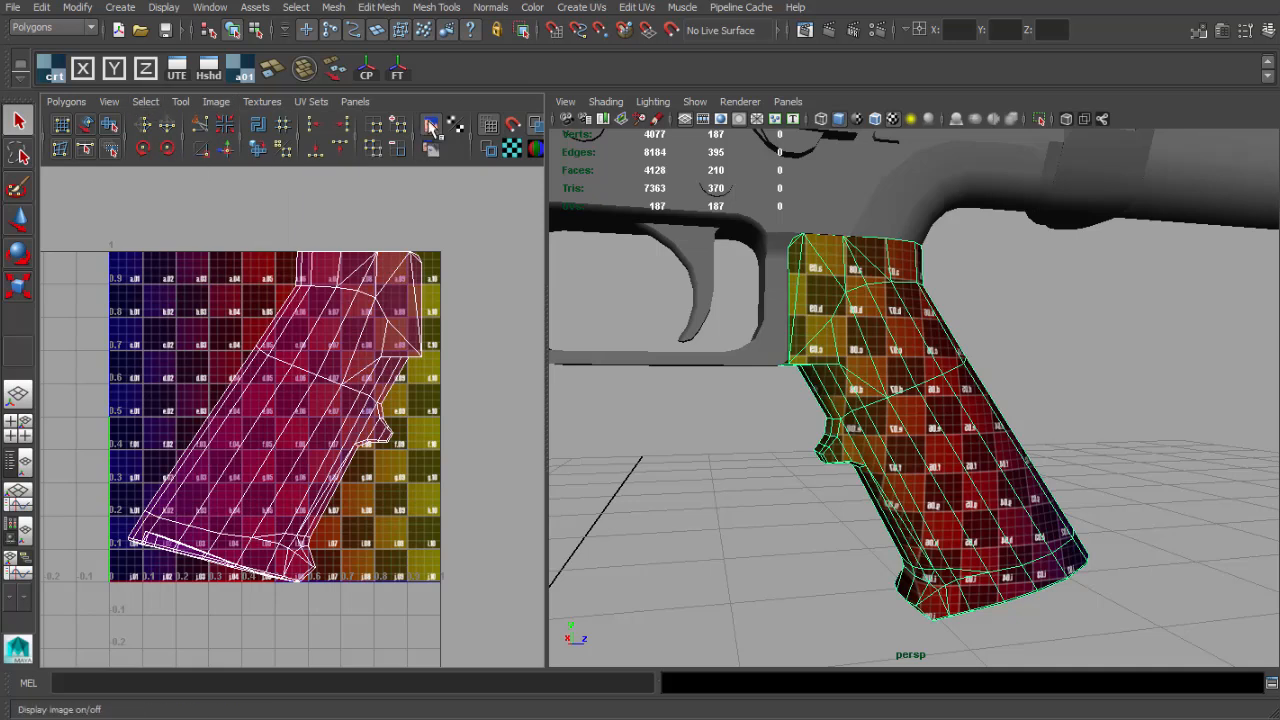
click(431, 127)
alt+middle_drag(305, 312, 310, 280)
Turn off textured display in the perspective view so the grip shows plain shading.
key(F9)
mouse_move(930, 385)
alt+mouse_down()
mouse_move(976, 347)
mouse_move(1151, 352)
mouse_move(956, 386)
mouse_move(938, 408)
alt+mouse_up()
right_drag(938, 410, 935, 363)
click(980, 342)
mouse_move(895, 345)
alt+mouse_down()
mouse_move(859, 380)
mouse_move(859, 344)
mouse_move(980, 334)
mouse_move(898, 346)
mouse_move(905, 292)
mouse_move(886, 324)
alt+mouse_up()
click(897, 348)
click(892, 118)
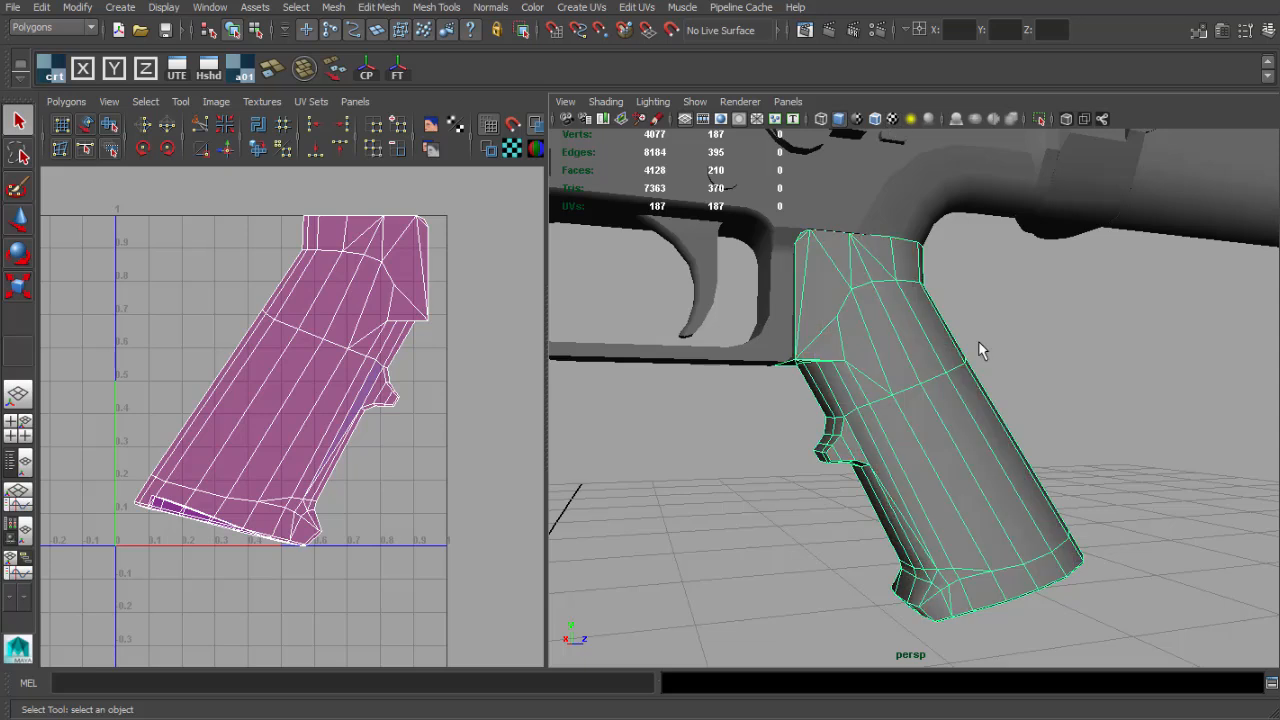
Isolate the pistol grip in the perspective view.
click(1054, 358)
alt+drag(1054, 358, 934, 470)
click(807, 370)
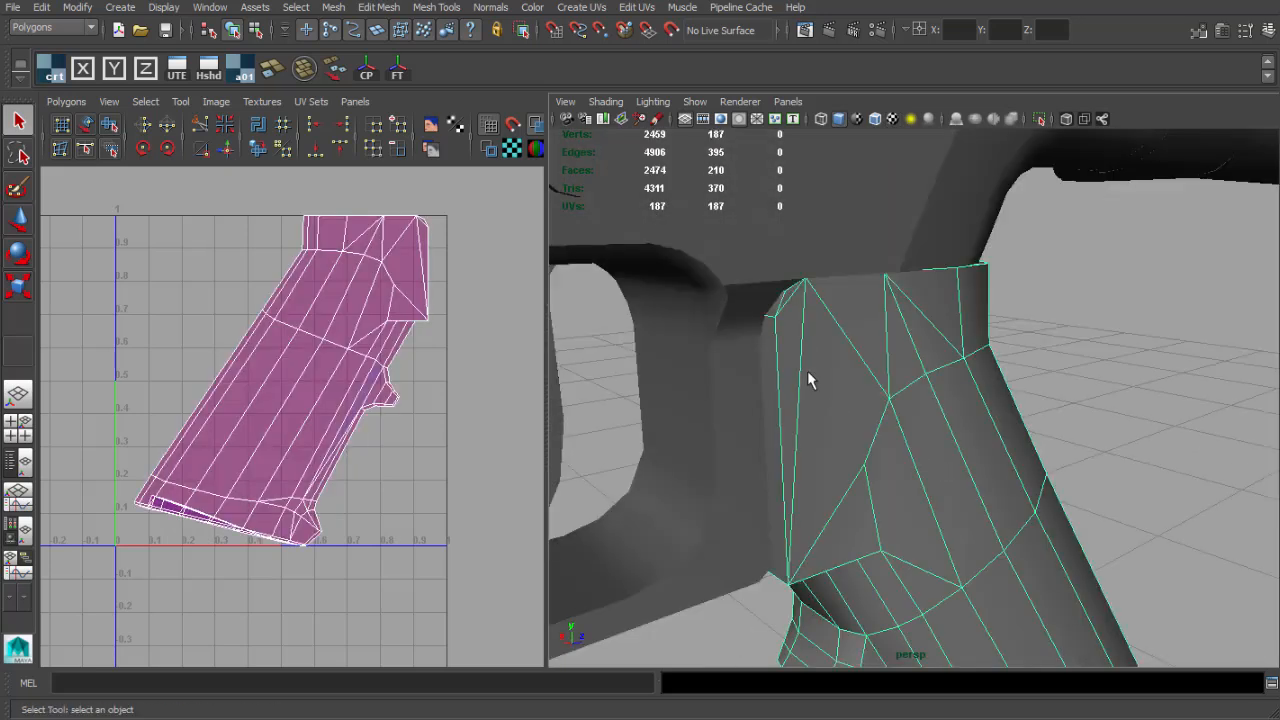
click(1036, 119)
scroll(928, 383, down, 3)
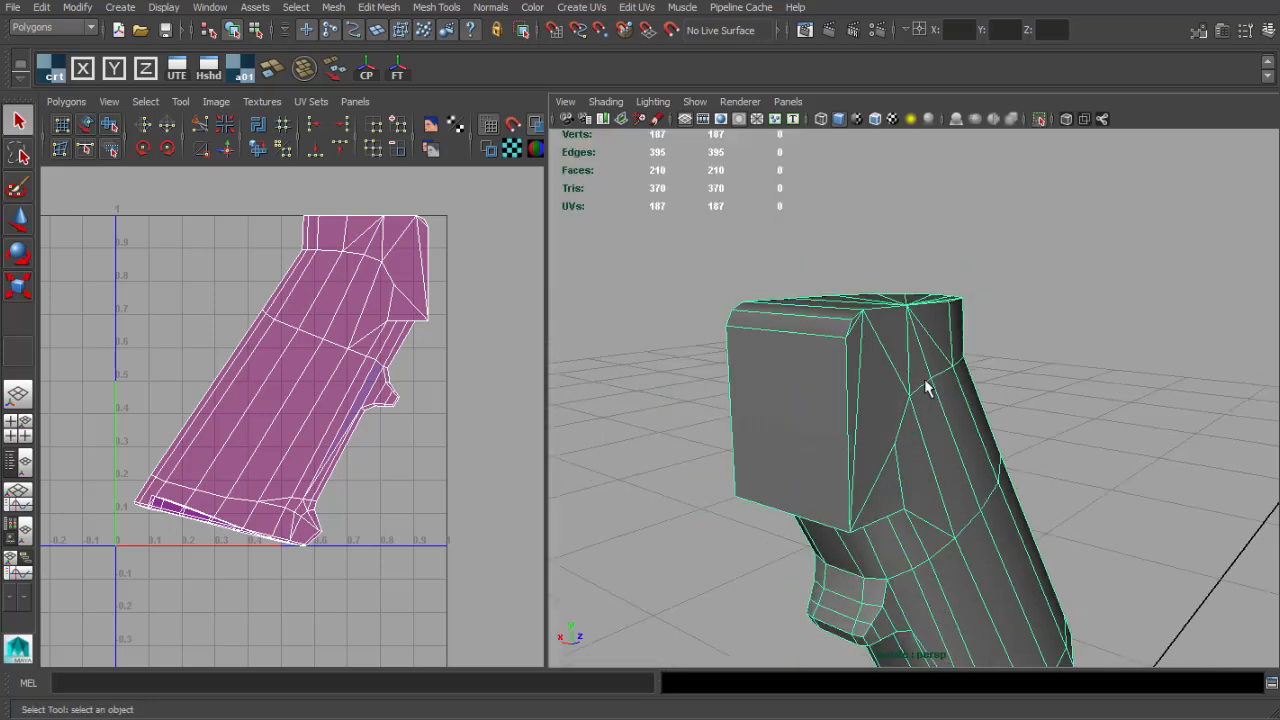
Examine the isolated grip's top, side and front block for suitable UV seam locations.
alt+middle_drag(928, 383, 940, 284)
click(1088, 284)
alt+drag(1088, 284, 871, 278)
click(802, 264)
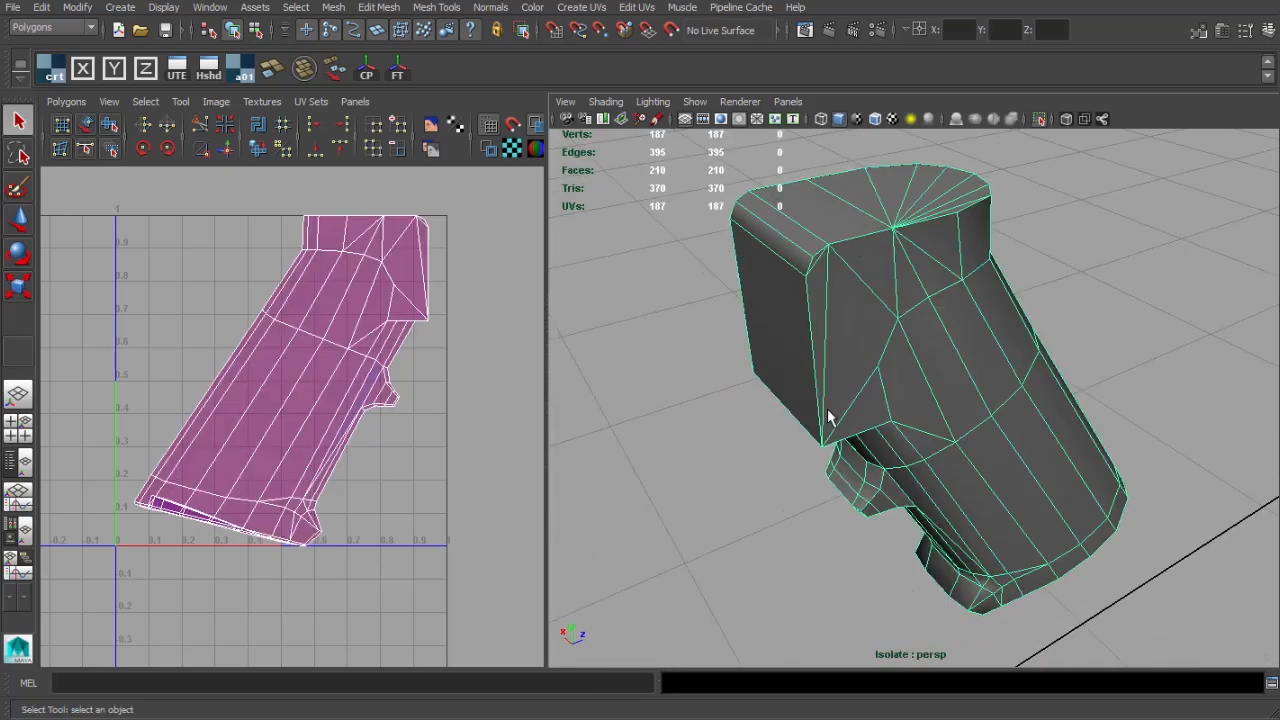
alt+drag(932, 232, 984, 309)
alt+drag(836, 247, 1182, 266)
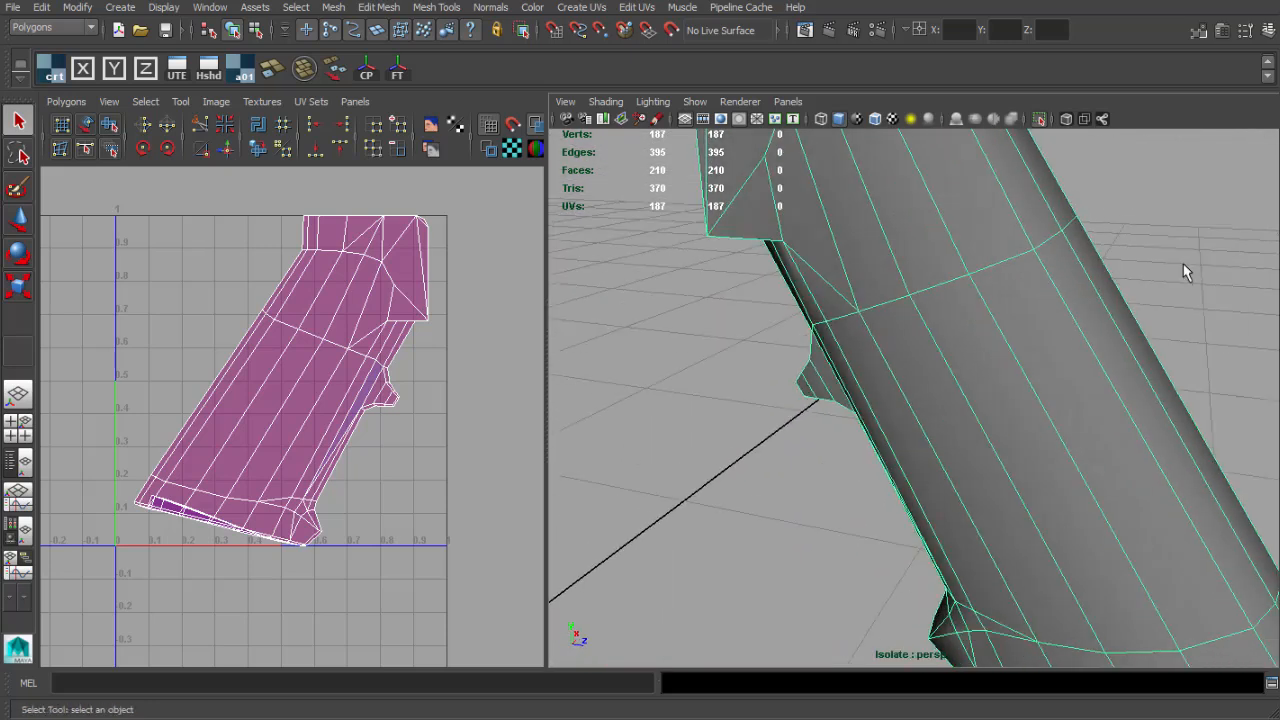
alt+drag(898, 313, 900, 372)
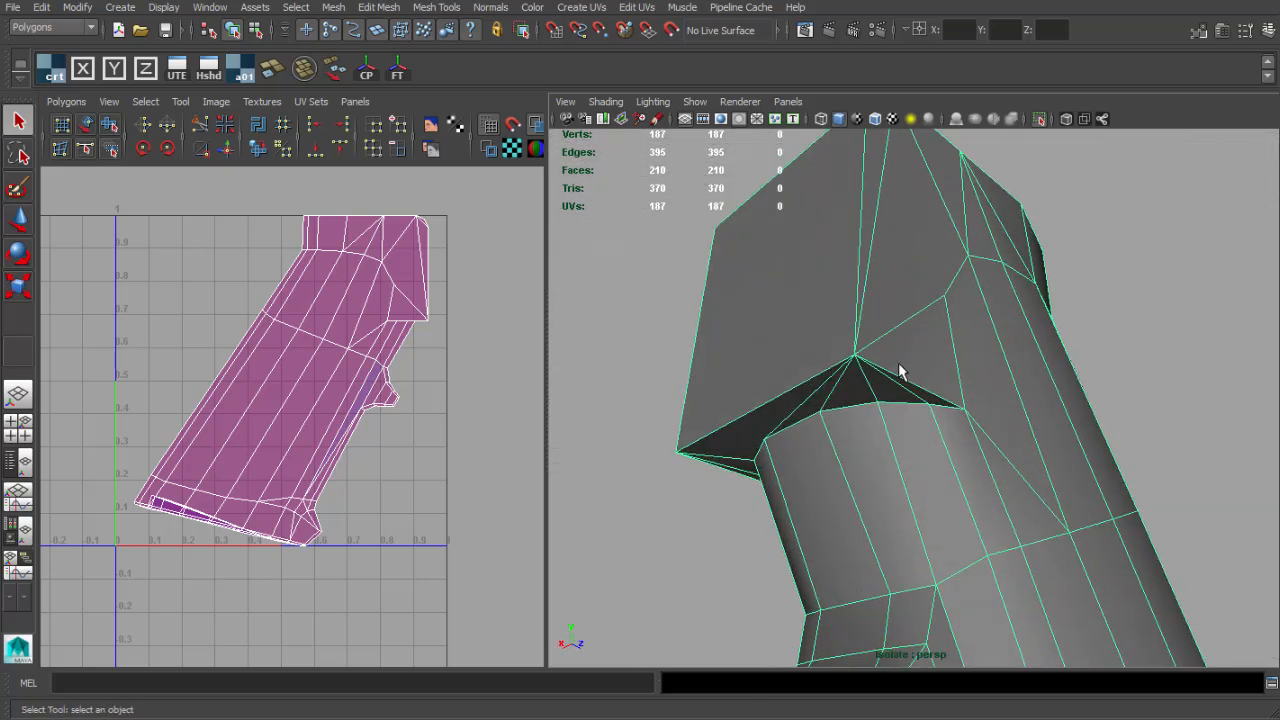
Select the lower edges of the grip's front block on its side and across the front face.
shift+click(820, 372)
alt+drag(820, 372, 996, 372)
shift+click(803, 336)
scroll(878, 334, down, 3)
alt+drag(888, 290, 887, 395)
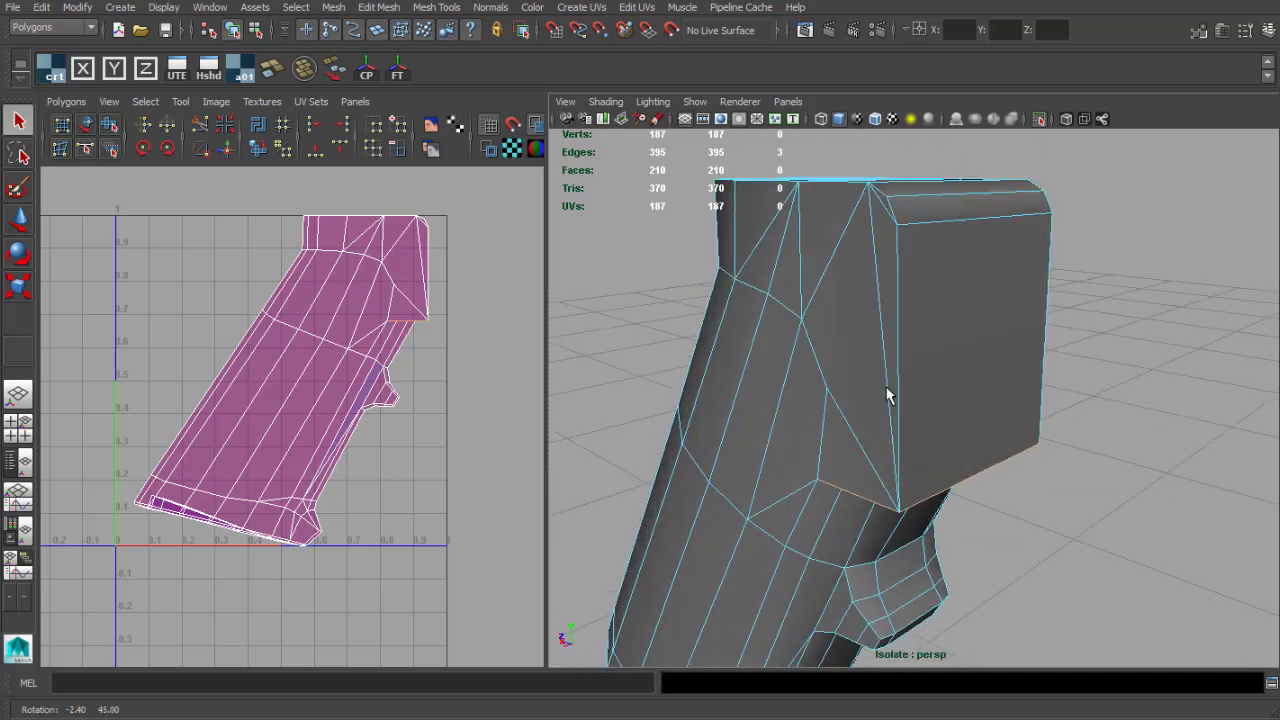
Extend the edge selection up the block's front corner and around the rim of the grip's top face on both sides.
alt+drag(885, 234, 1010, 290)
shift+click(1004, 293)
alt+drag(918, 305, 880, 297)
shift+click(857, 292)
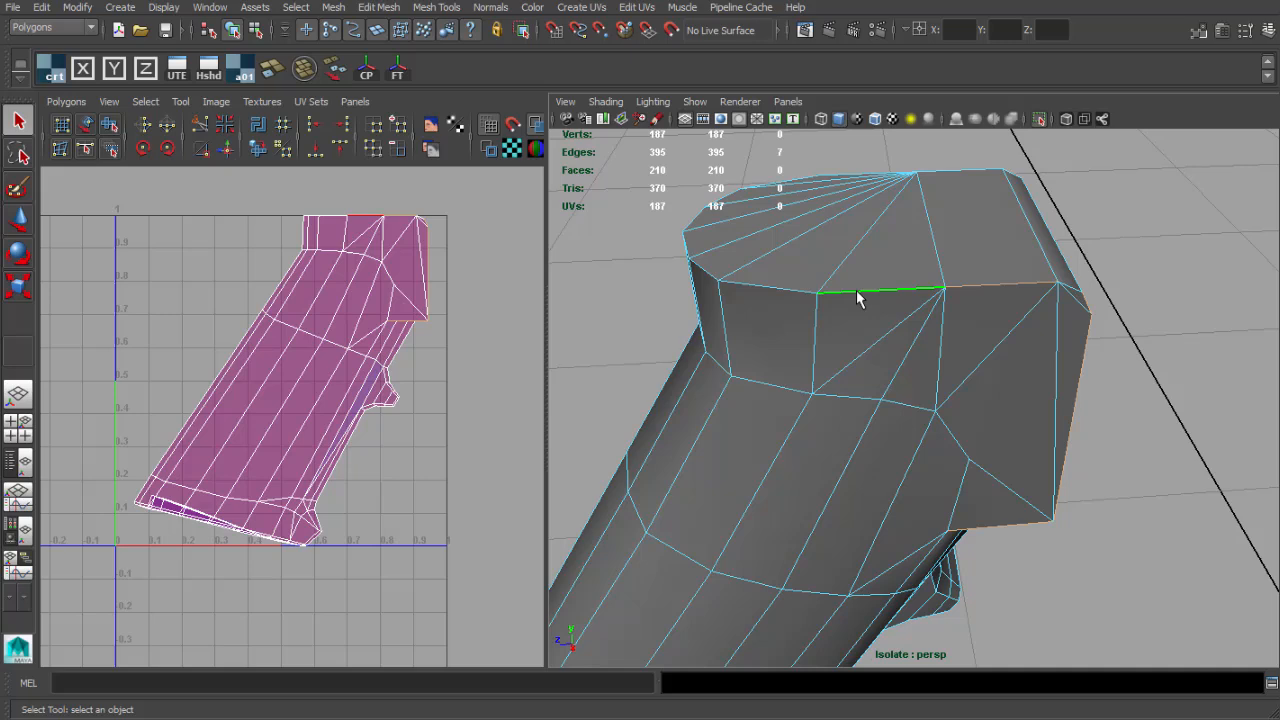
shift+click(1075, 293)
alt+drag(1075, 293, 997, 224)
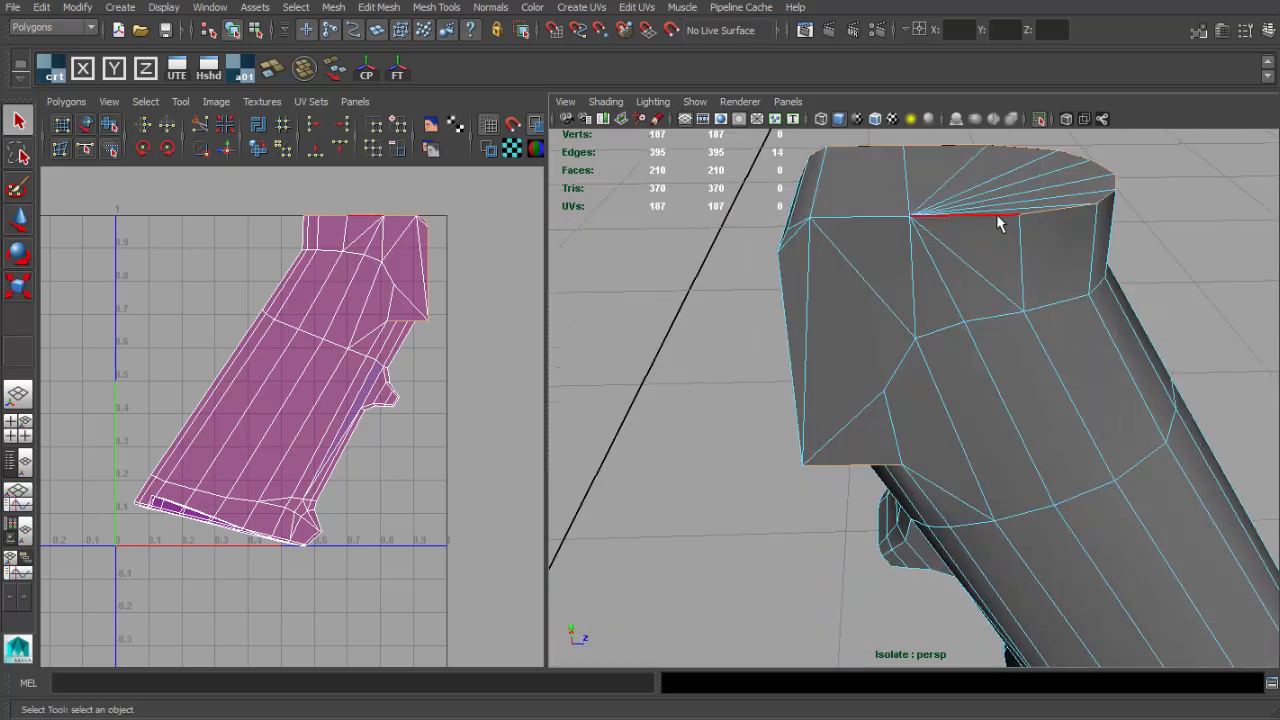
alt+drag(936, 257, 908, 238)
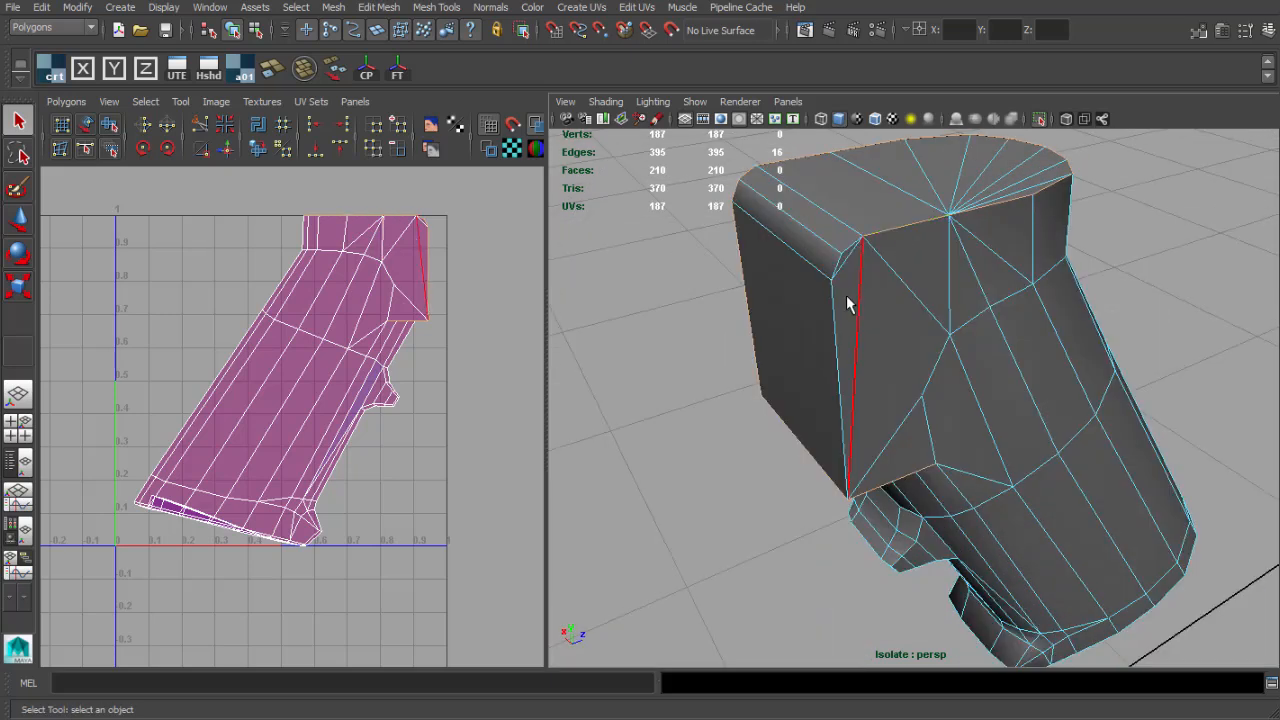
Add the remaining front corner and curved underside edges to the seam, and cut the UVs along it.
alt+drag(847, 304, 866, 272)
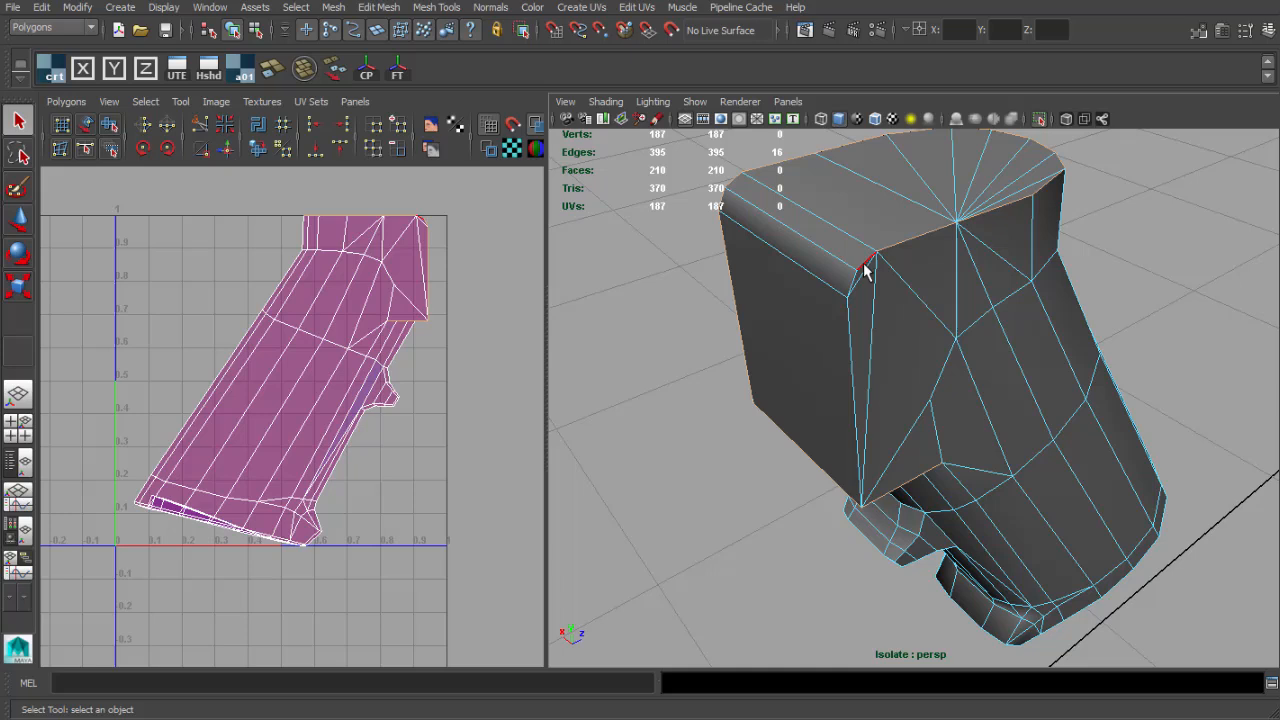
shift+click(852, 322)
alt+drag(852, 322, 654, 277)
alt+right_drag(654, 277, 983, 388)
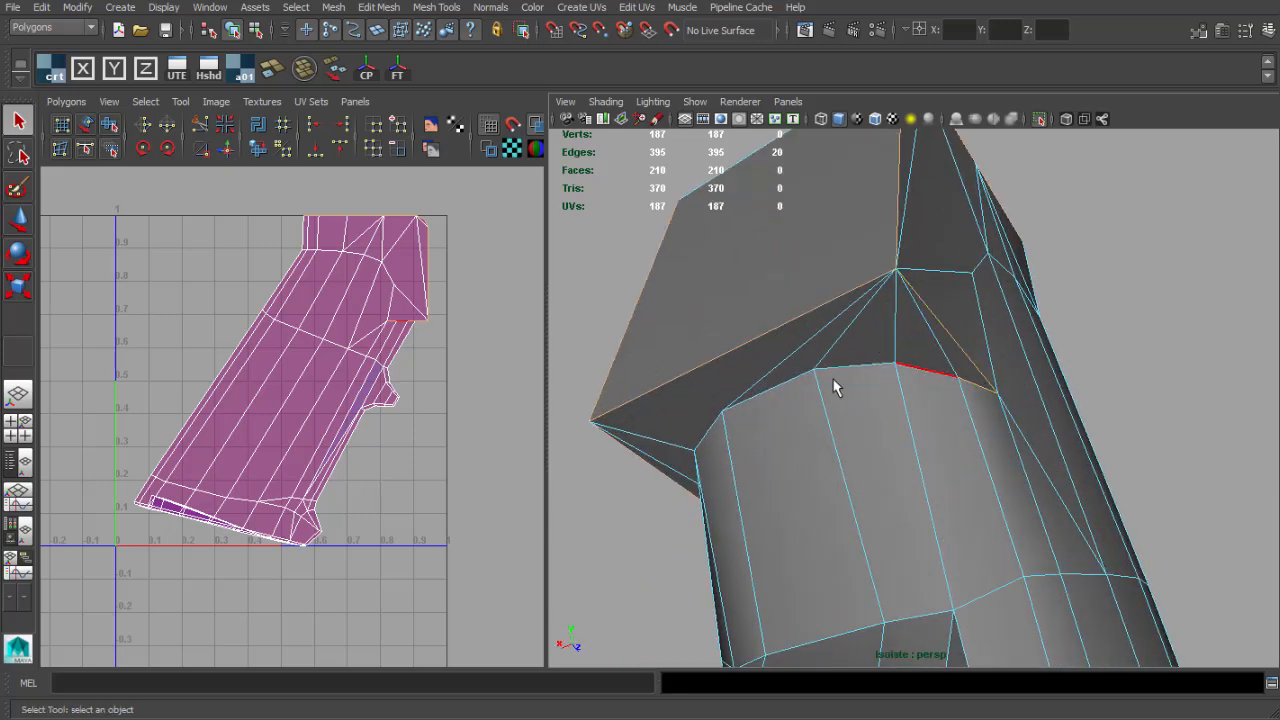
mouse_move(836, 388)
alt+mouse_down()
mouse_move(767, 345)
mouse_move(837, 354)
mouse_move(814, 391)
mouse_move(825, 400)
alt+mouse_up()
shift+right_drag(376, 280, 268, 281)
scroll(400, 308, down, 2)
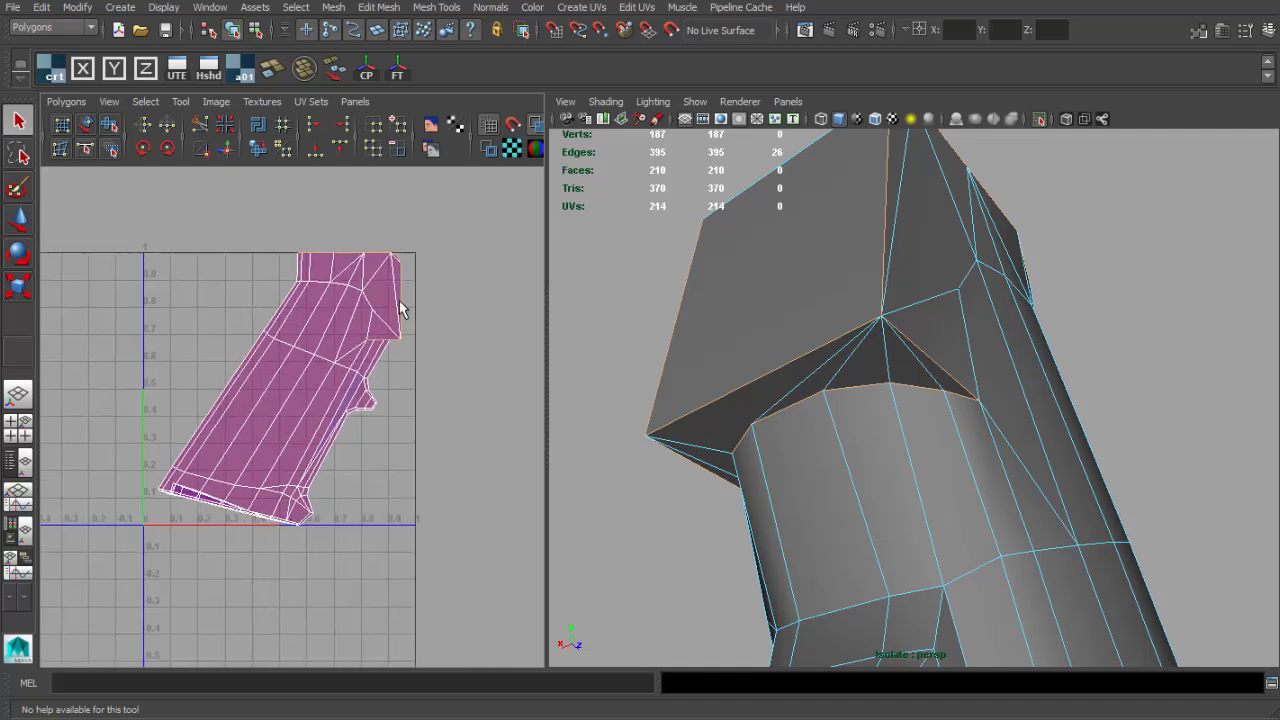
key(w)
drag(284, 371, 231, 394)
key(ctrl+z)
shift+right_drag(287, 345, 263, 345)
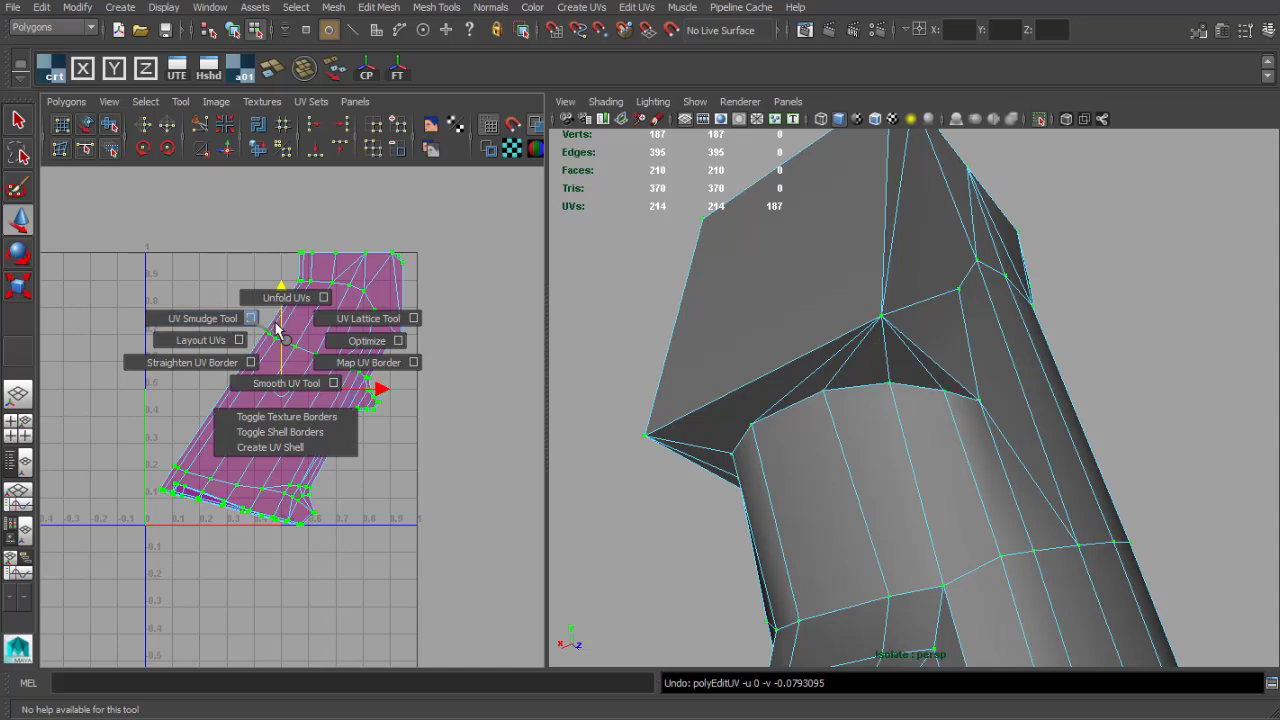
click(285, 298)
click(280, 334)
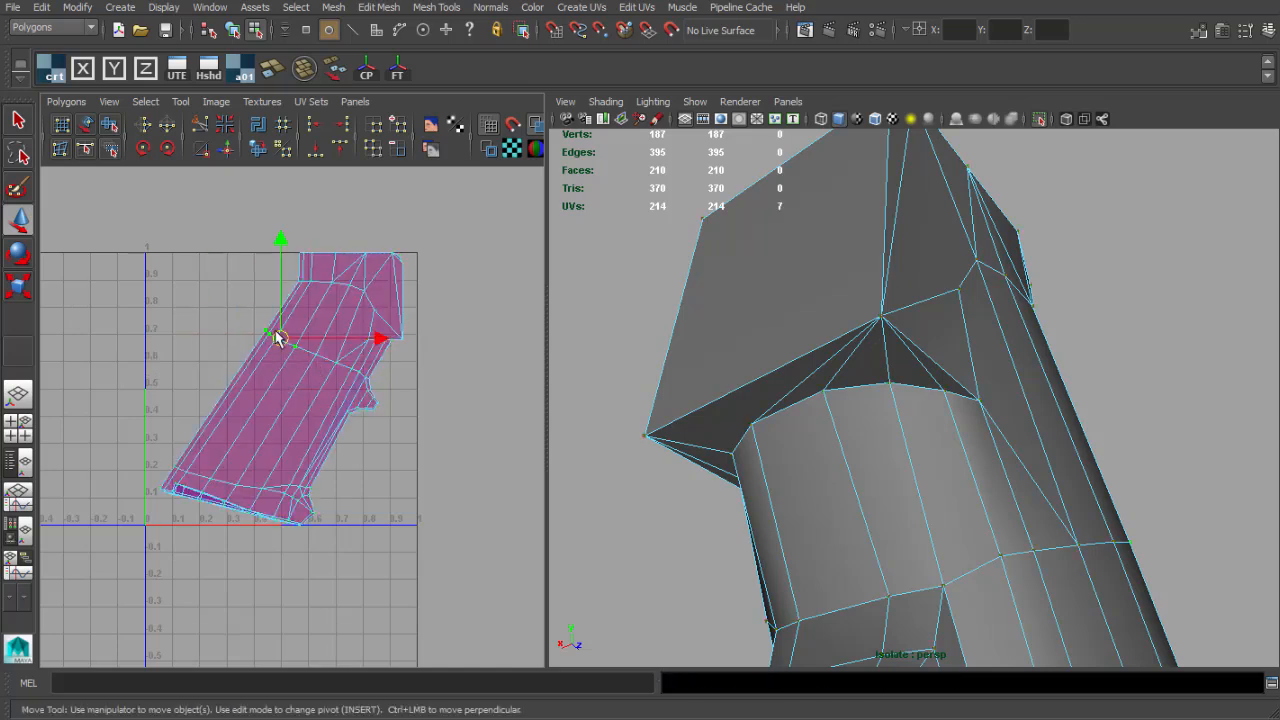
shift+right_drag(280, 334, 277, 337)
ctrl+right_click(277, 331)
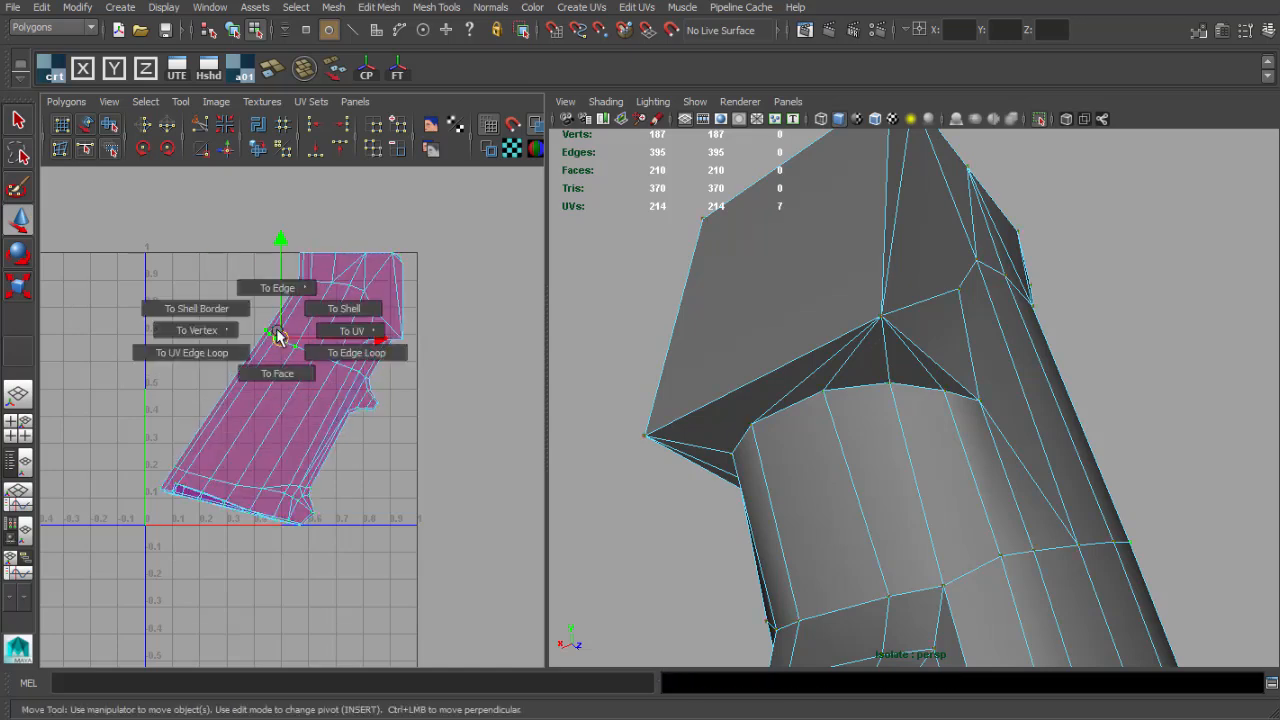
shift+right_click(278, 334)
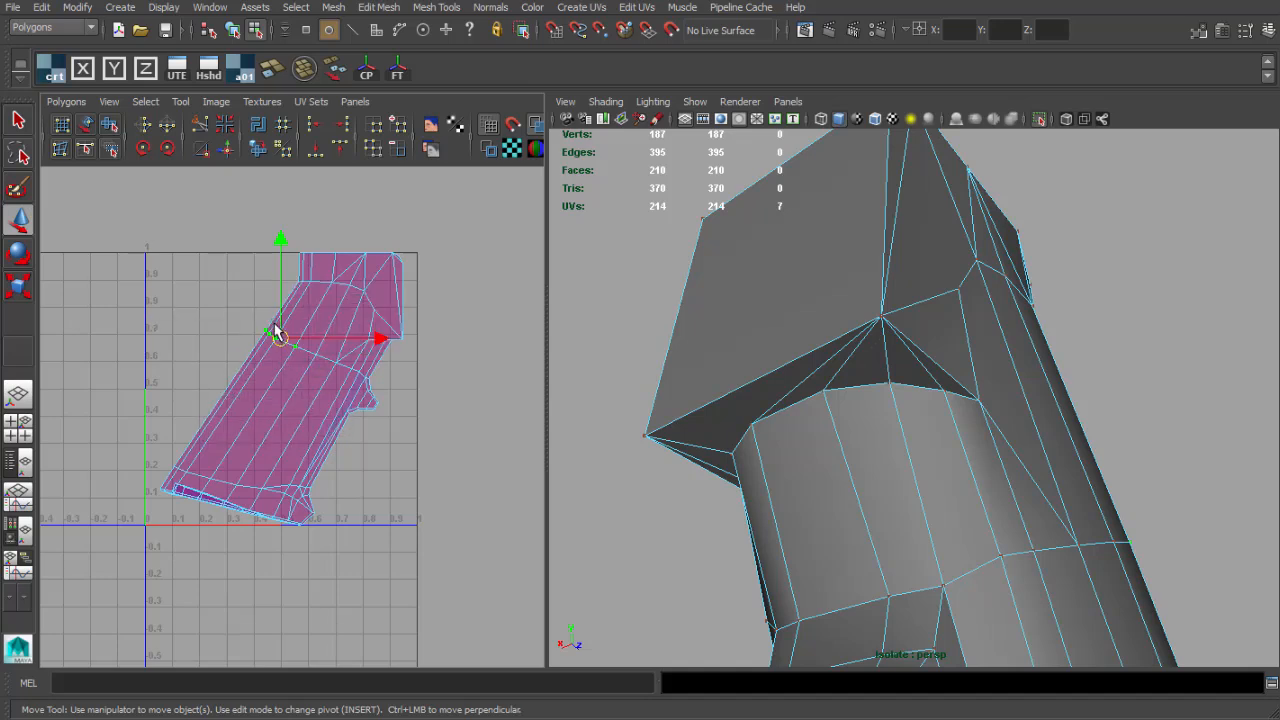
key(q)
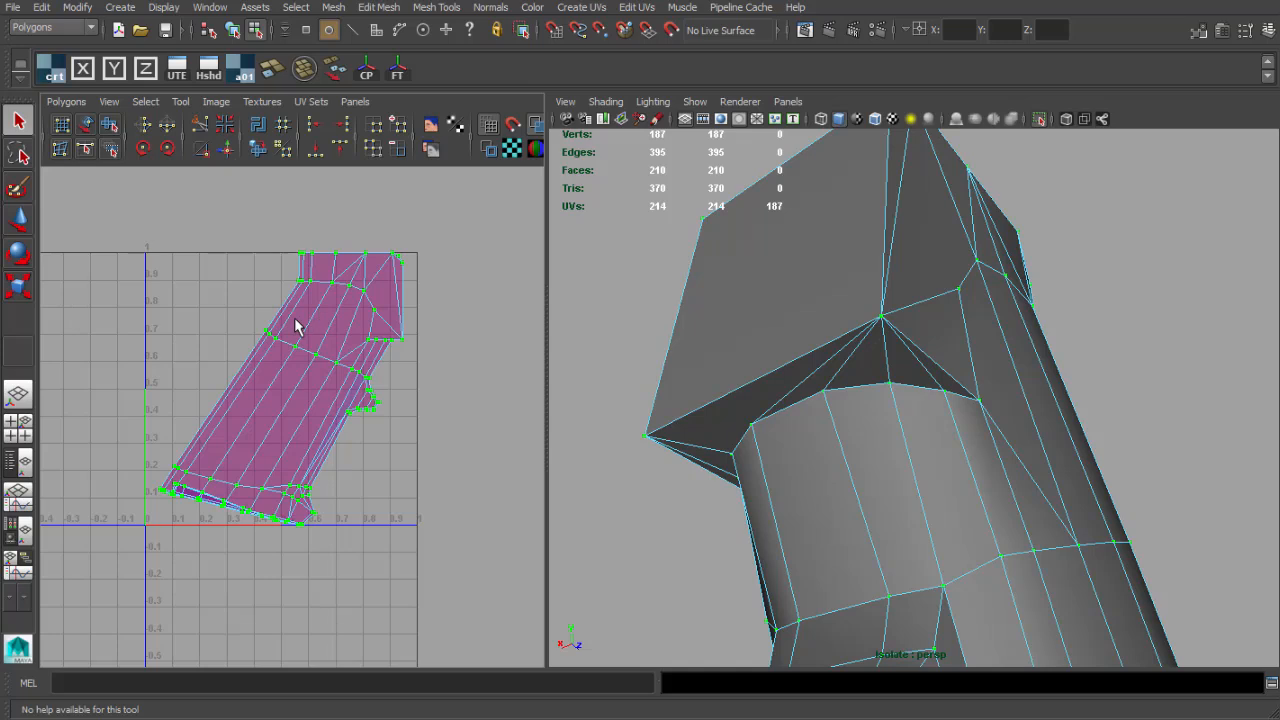
Select the whole UV shell of the grip body and move it away from the cut-off top and front piece.
ctrl+right_click(295, 320)
ctrl+right_drag(351, 298, 324, 322)
alt+middle_drag(332, 340, 374, 290)
key(w)
drag(323, 338, 203, 387)
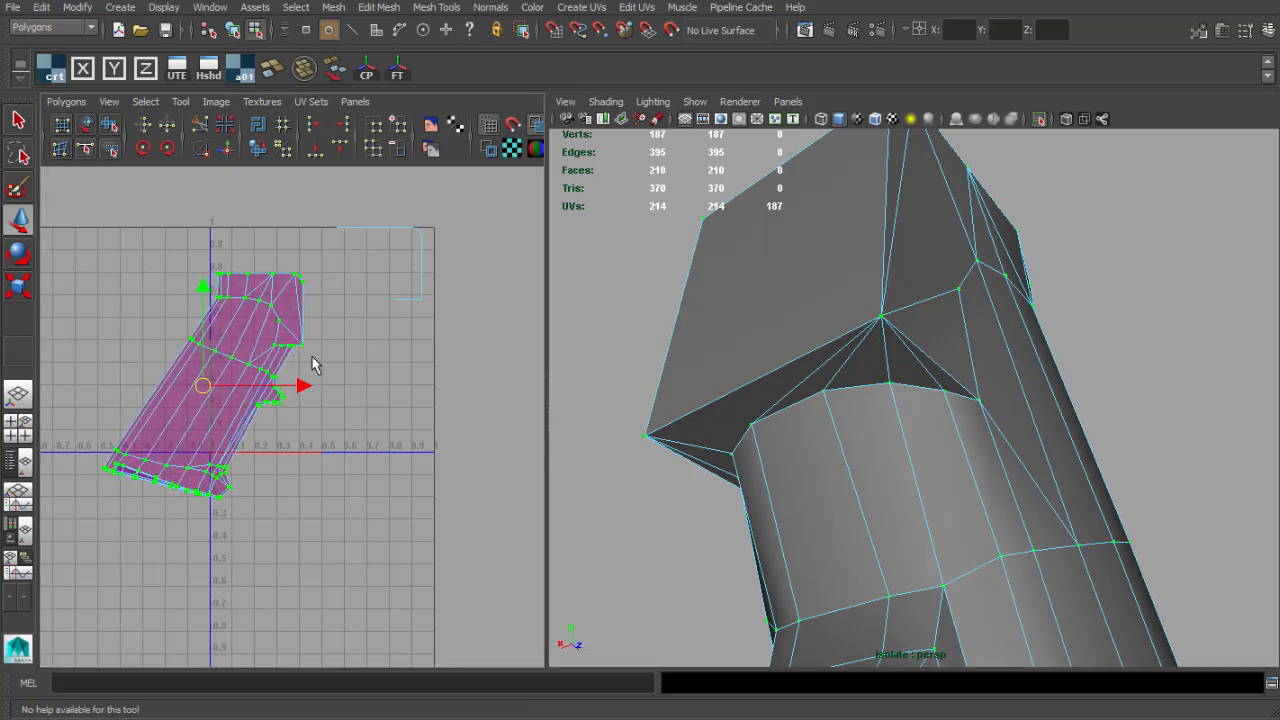
Select the faces of the cut-off top and front piece and planar-project their UVs along the Y axis.
drag(471, 334, 473, 336)
alt+middle_drag(432, 338, 352, 429)
key(q)
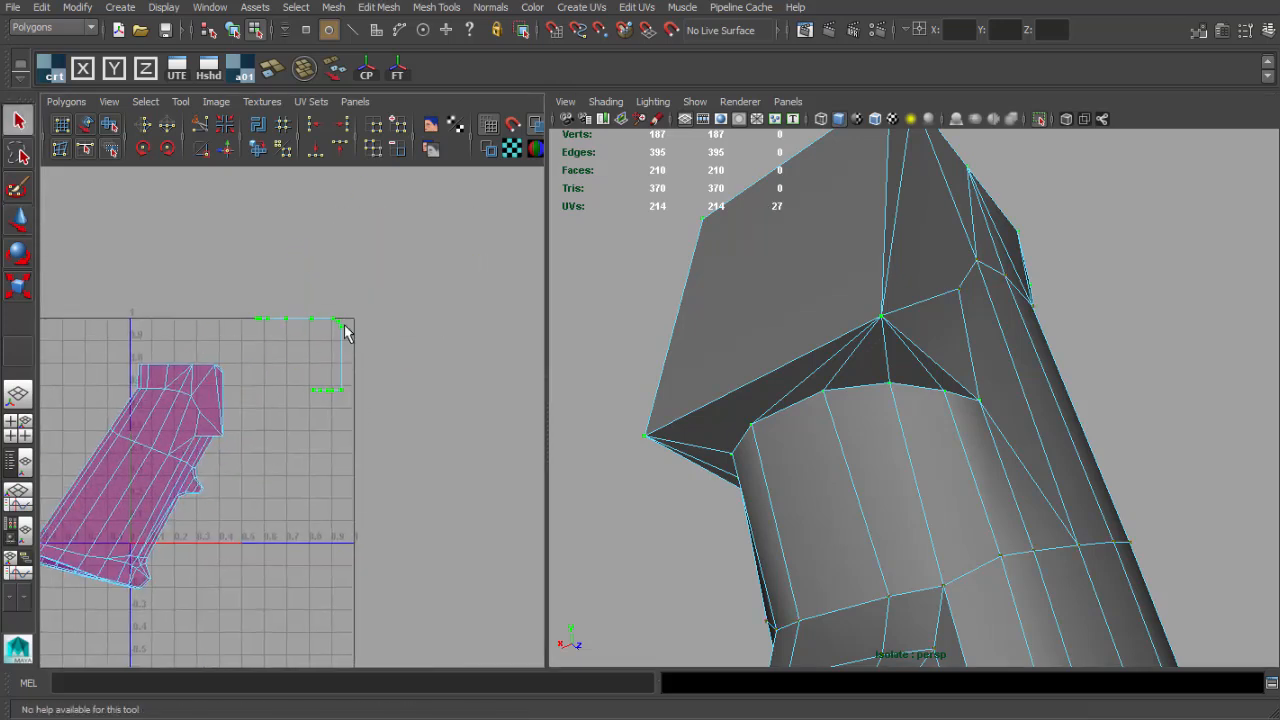
right_drag(345, 325, 346, 371)
drag(408, 259, 252, 402)
alt+drag(790, 420, 707, 379)
click(118, 72)
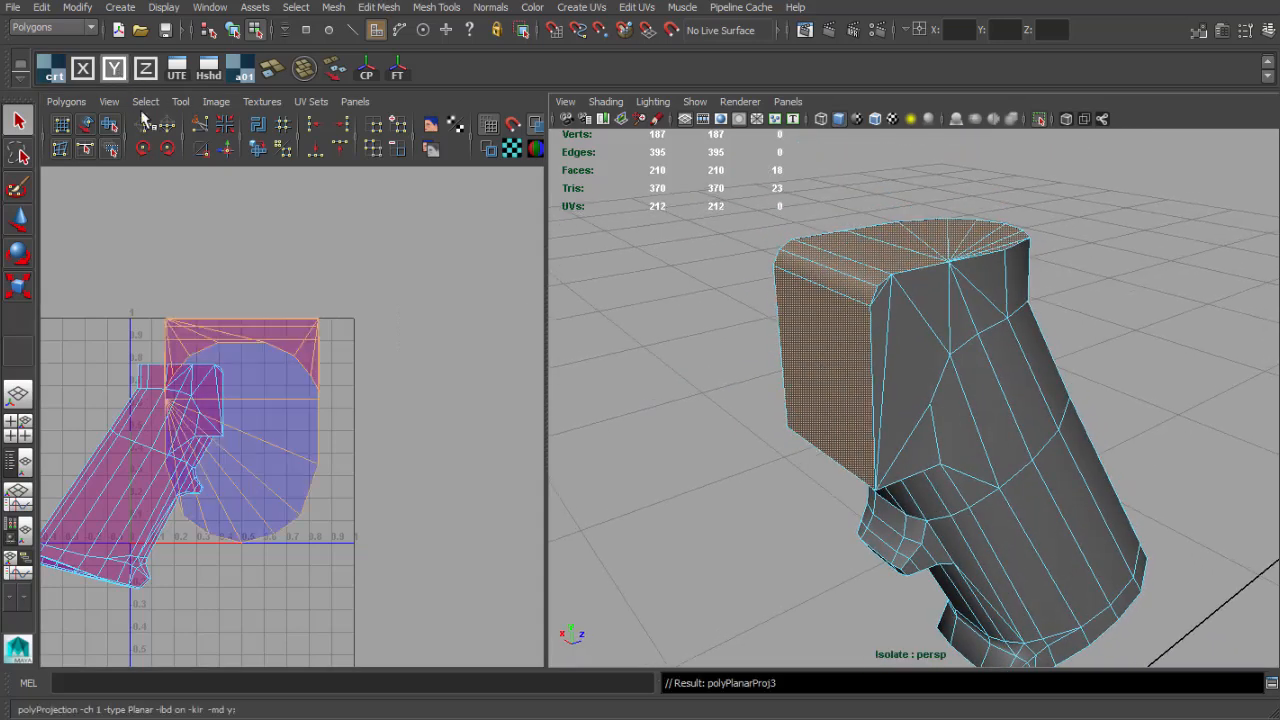
Move the newly projected shell into the empty space beside the 0–1 UV square.
key(w)
drag(240, 429, 462, 394)
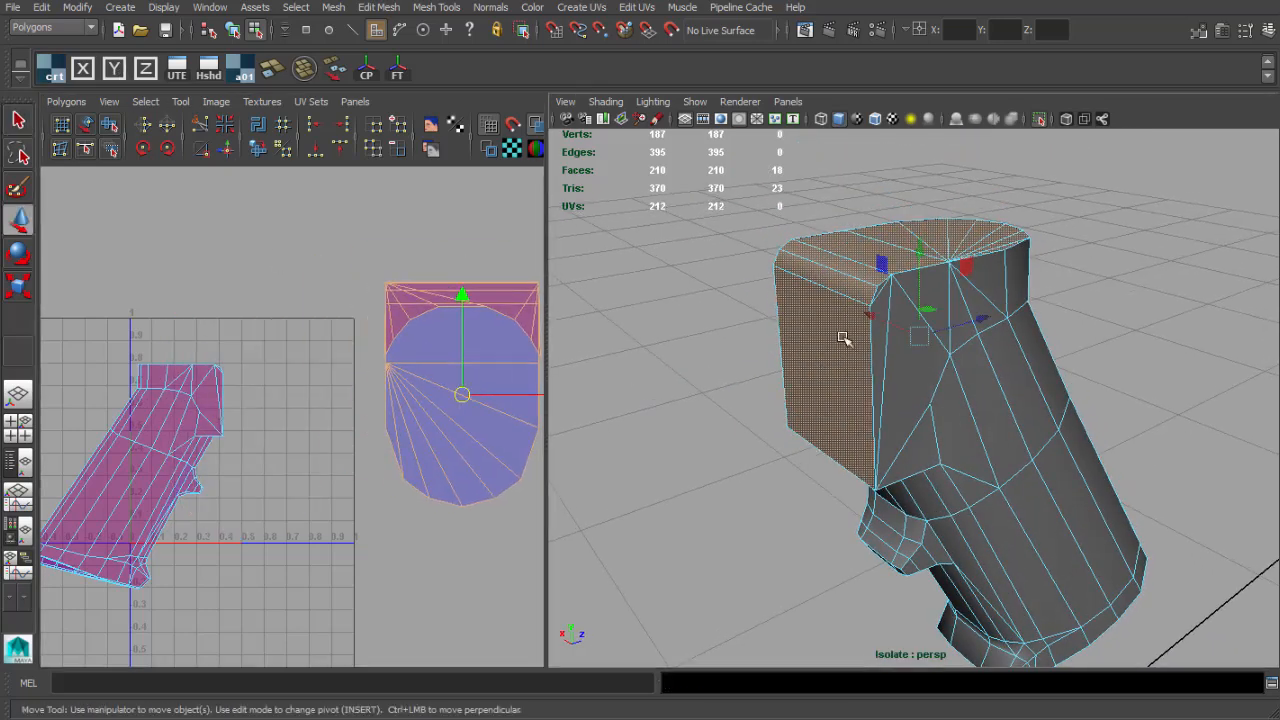
alt+drag(846, 337, 847, 252)
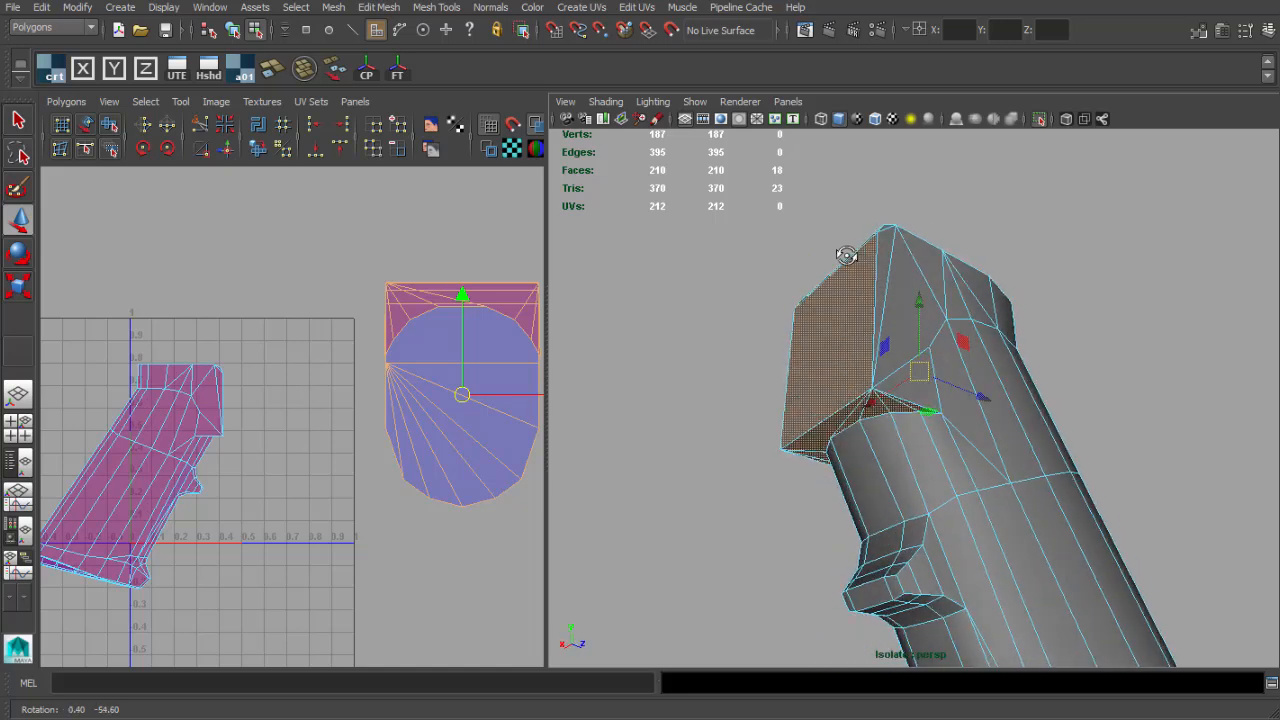
Select all UVs of the projected top and front shell.
scroll(303, 346, down, 2)
alt+middle_drag(288, 341, 301, 292)
scroll(346, 306, up, 1)
key(q)
right_click(380, 308)
drag(294, 232, 497, 457)
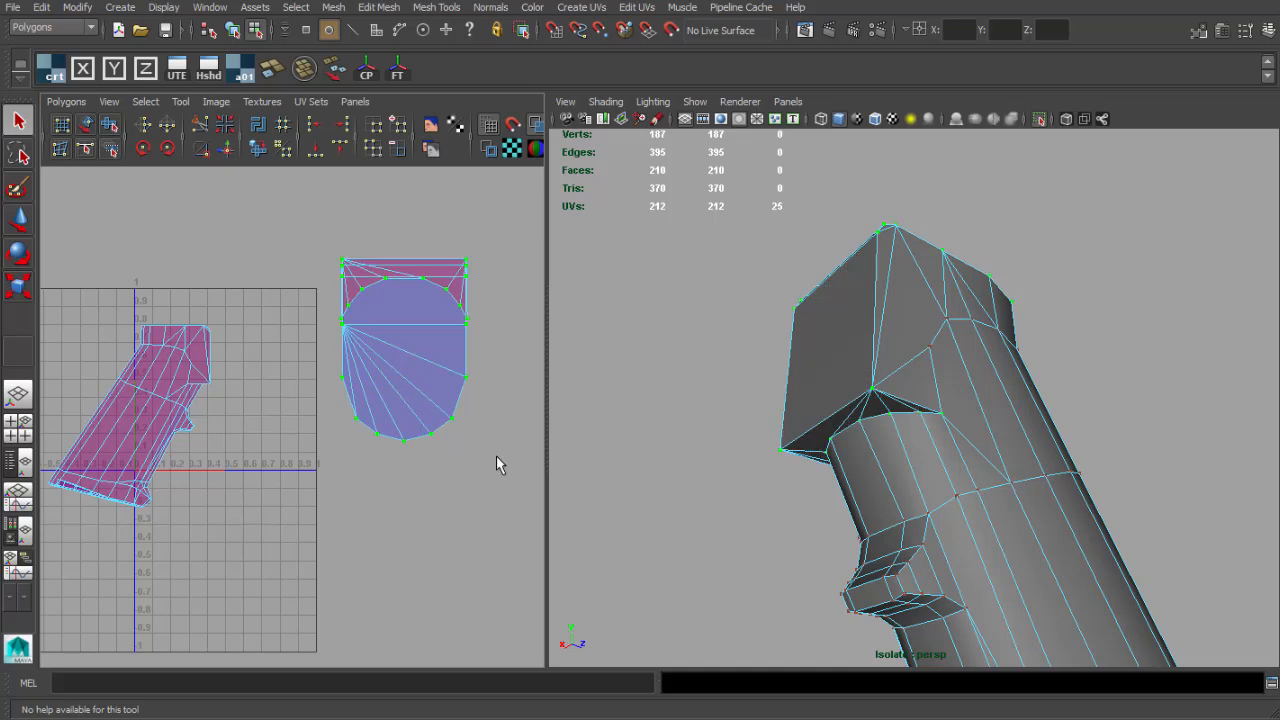
Set the Unfold UVs options to the Legacy method with a Vertical unfold constraint.
click(58, 101)
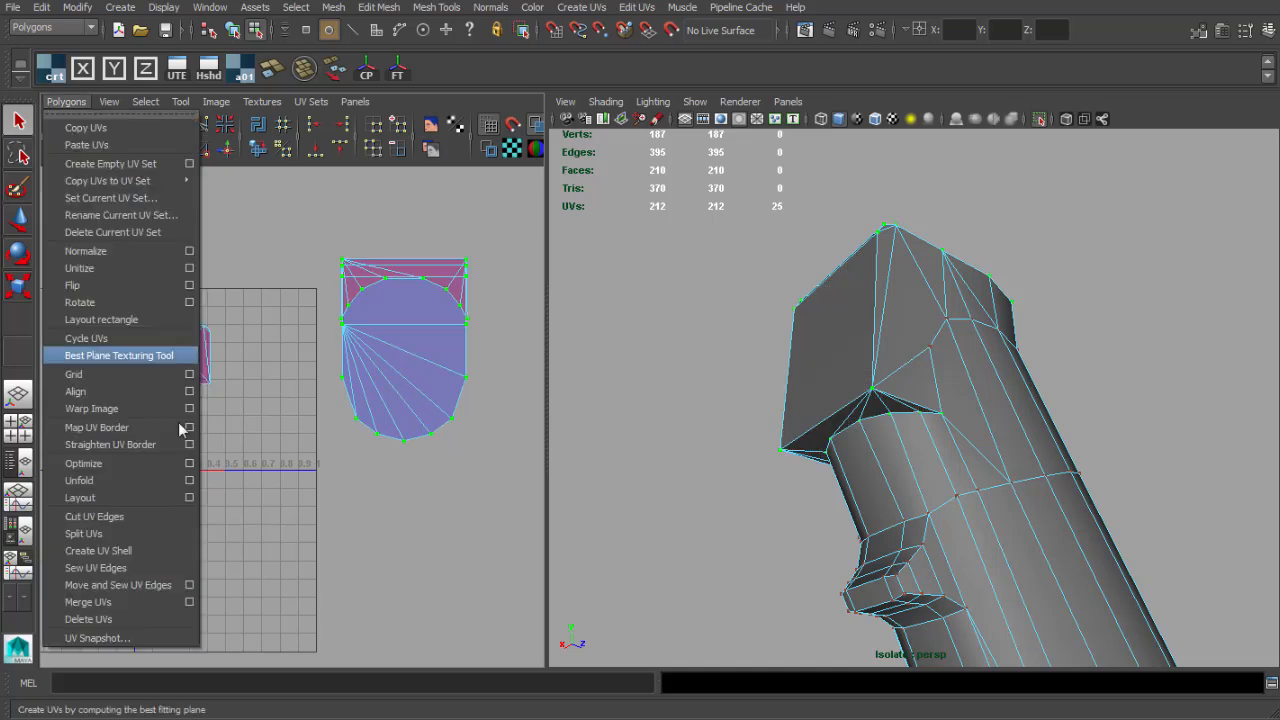
click(189, 481)
drag(921, 2, 810, 23)
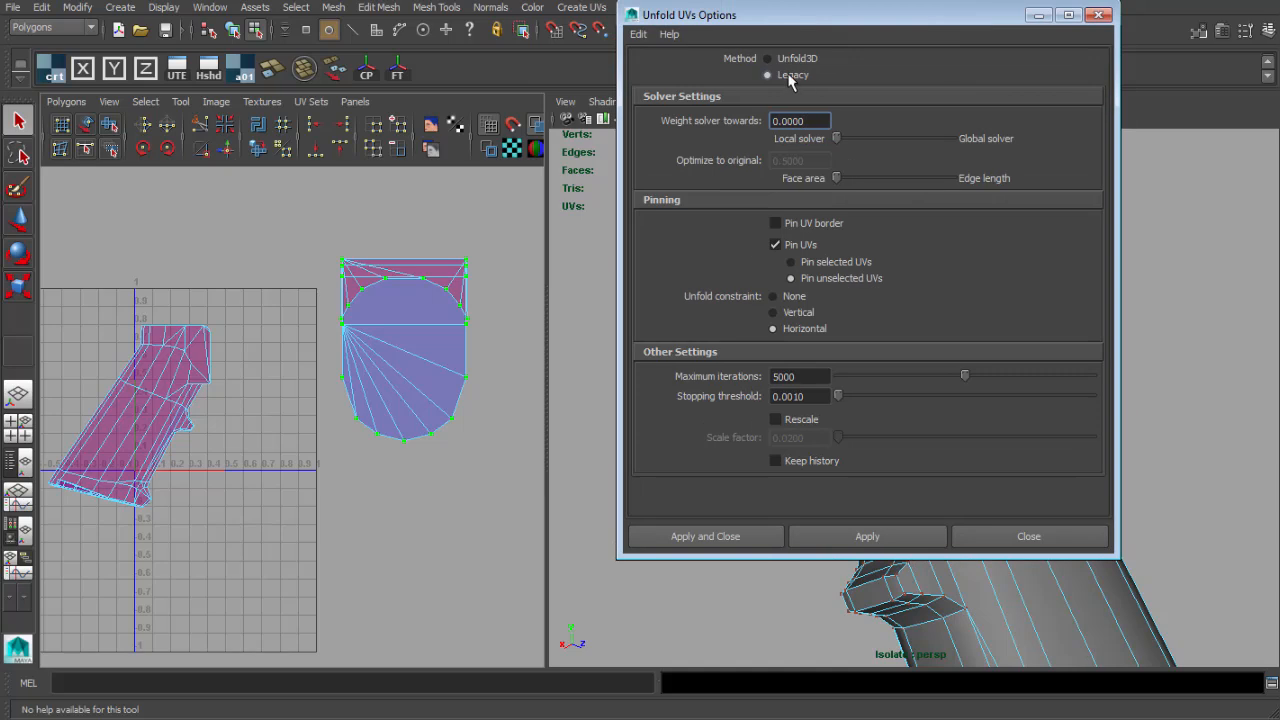
drag(775, 16, 744, 51)
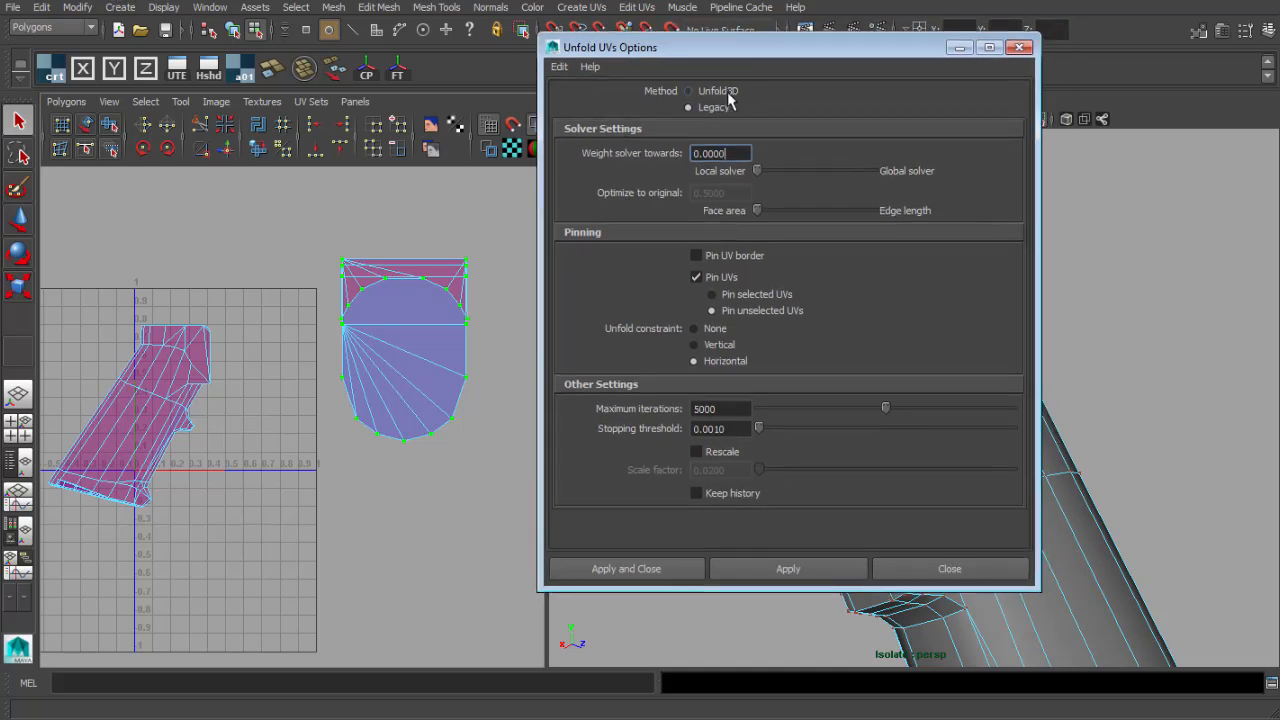
click(689, 91)
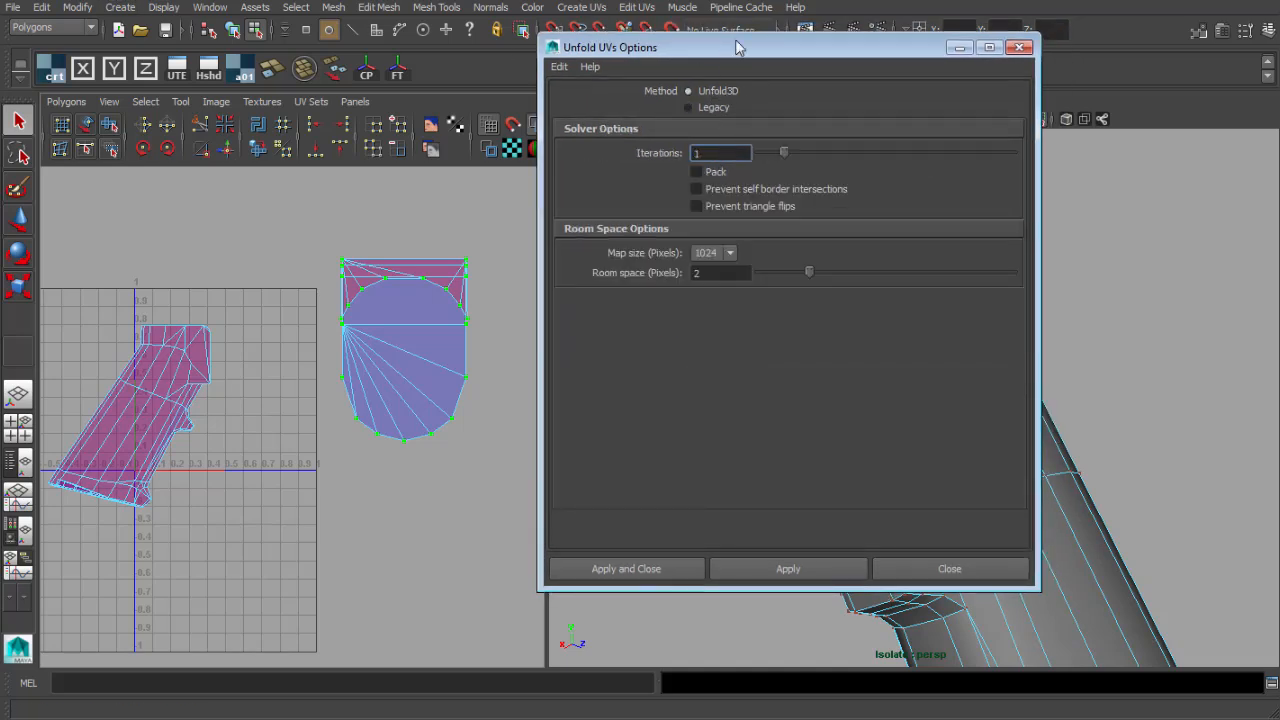
drag(738, 47, 775, 8)
click(758, 111)
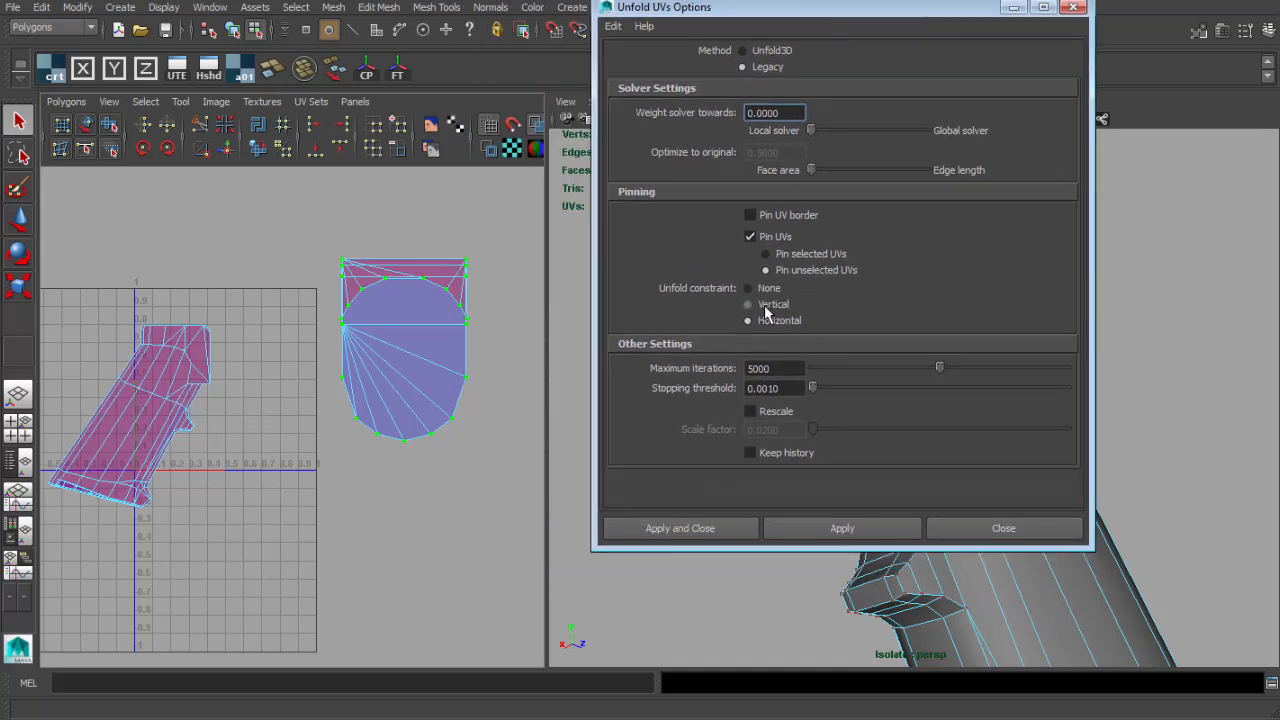
drag(795, 13, 822, 8)
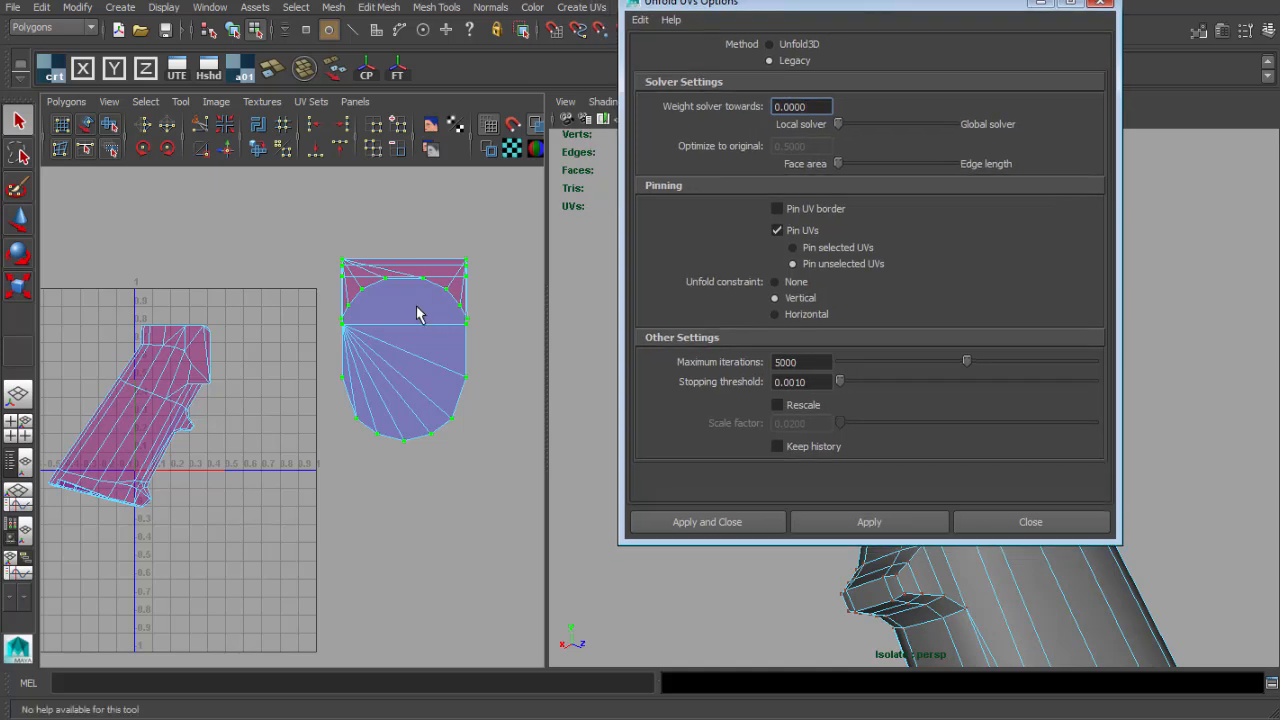
Unfold the selected shell with these settings and close the options.
alt+middle_drag(417, 308, 380, 303)
alt+right_drag(393, 316, 345, 317)
alt+middle_drag(345, 317, 395, 276)
click(848, 520)
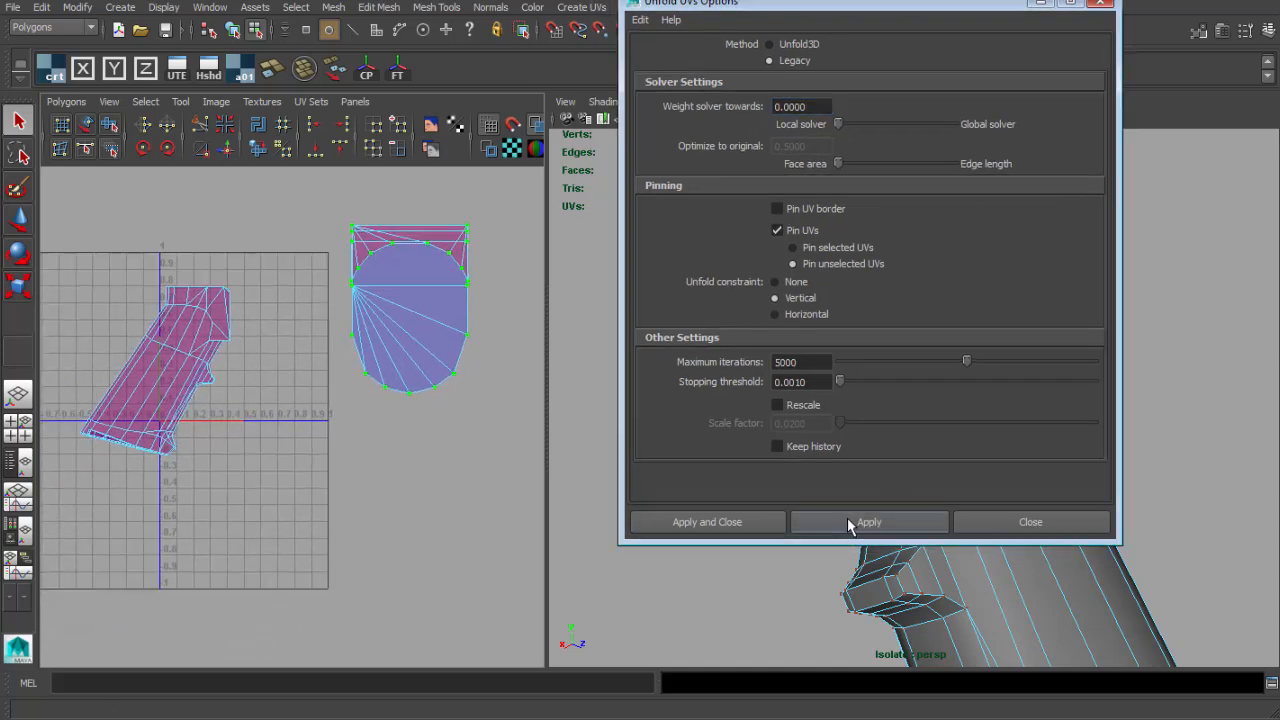
alt+right_drag(400, 362, 339, 362)
alt+middle_drag(339, 362, 343, 406)
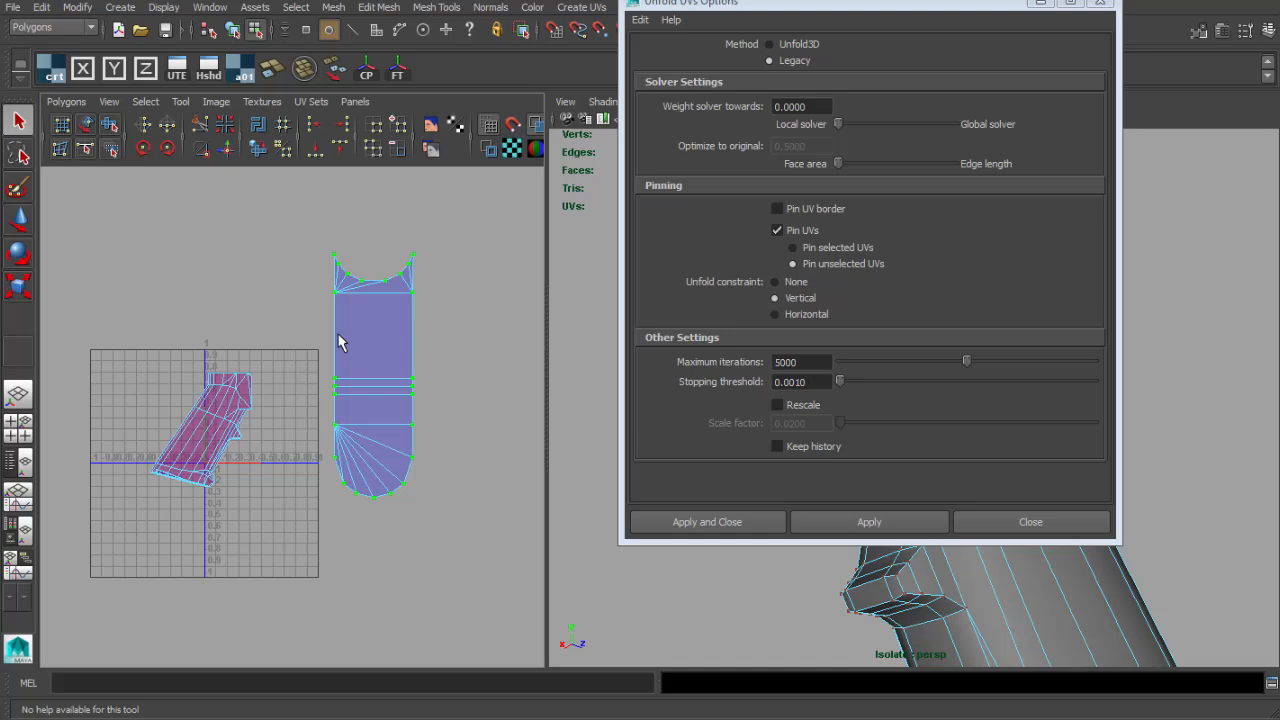
click(1040, 521)
Cut the UVs along the block's lower front edge to separate the curved underside piece.
scroll(480, 400, up, 3)
alt+drag(880, 430, 855, 418)
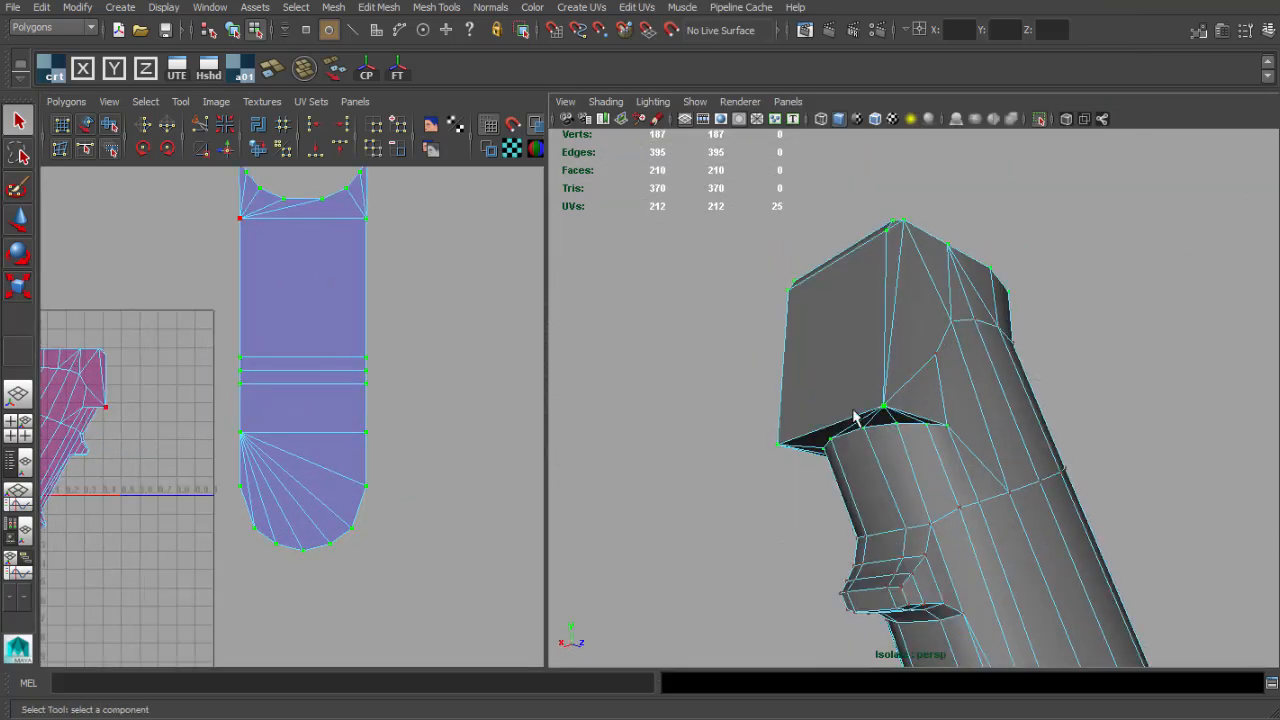
click(836, 415)
alt+middle_drag(329, 334, 345, 414)
shift+right_drag(329, 313, 268, 311)
Move the curved underside shell slightly away from the unfolded strip.
alt+middle_drag(279, 298, 287, 390)
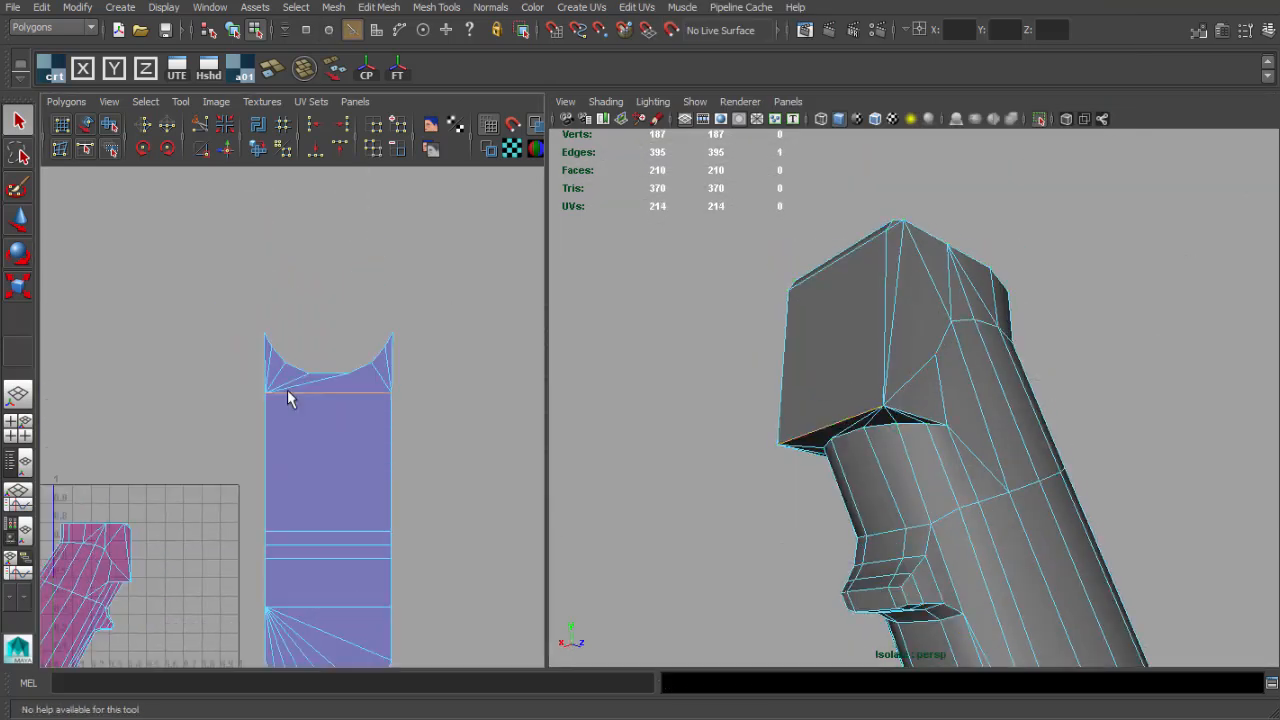
key(w)
drag(328, 268, 330, 257)
scroll(379, 400, down, 2)
alt+middle_drag(379, 400, 379, 329)
alt+drag(765, 338, 798, 406)
key(q)
Select the strip's three bevel edges to check them on the model, and return to object selection.
right_drag(327, 452, 320, 415)
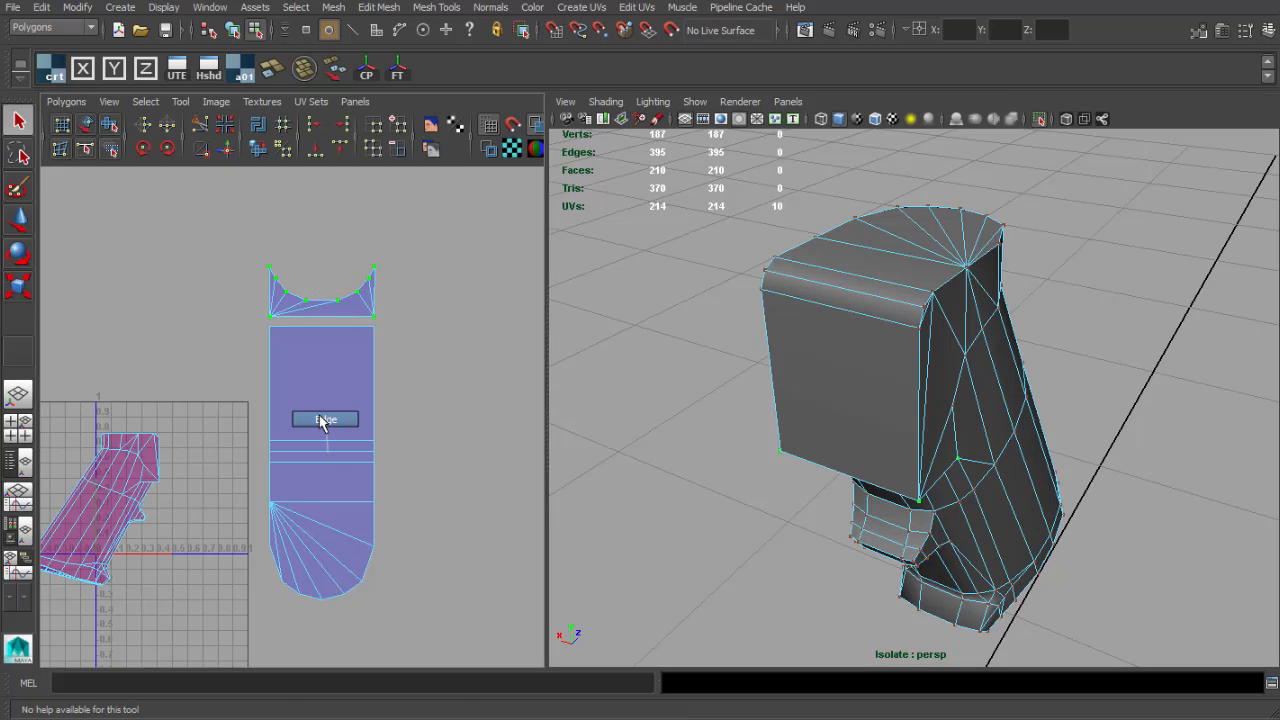
alt+drag(928, 372, 876, 254)
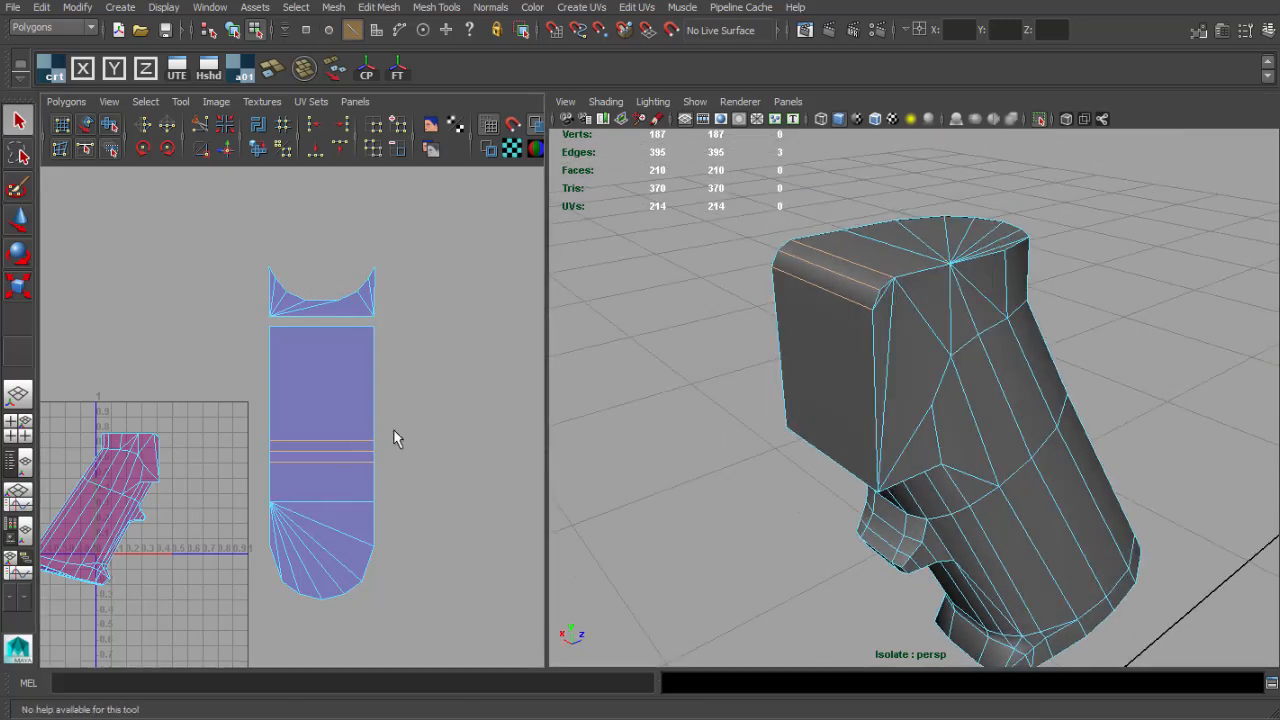
key(F8)
Examine the finger protrusion on the grip's front for suitable seam edges.
alt+drag(934, 391, 867, 265)
alt+middle_drag(867, 265, 923, 312)
scroll(923, 312, up, 3)
alt+drag(923, 312, 879, 393)
click(1130, 342)
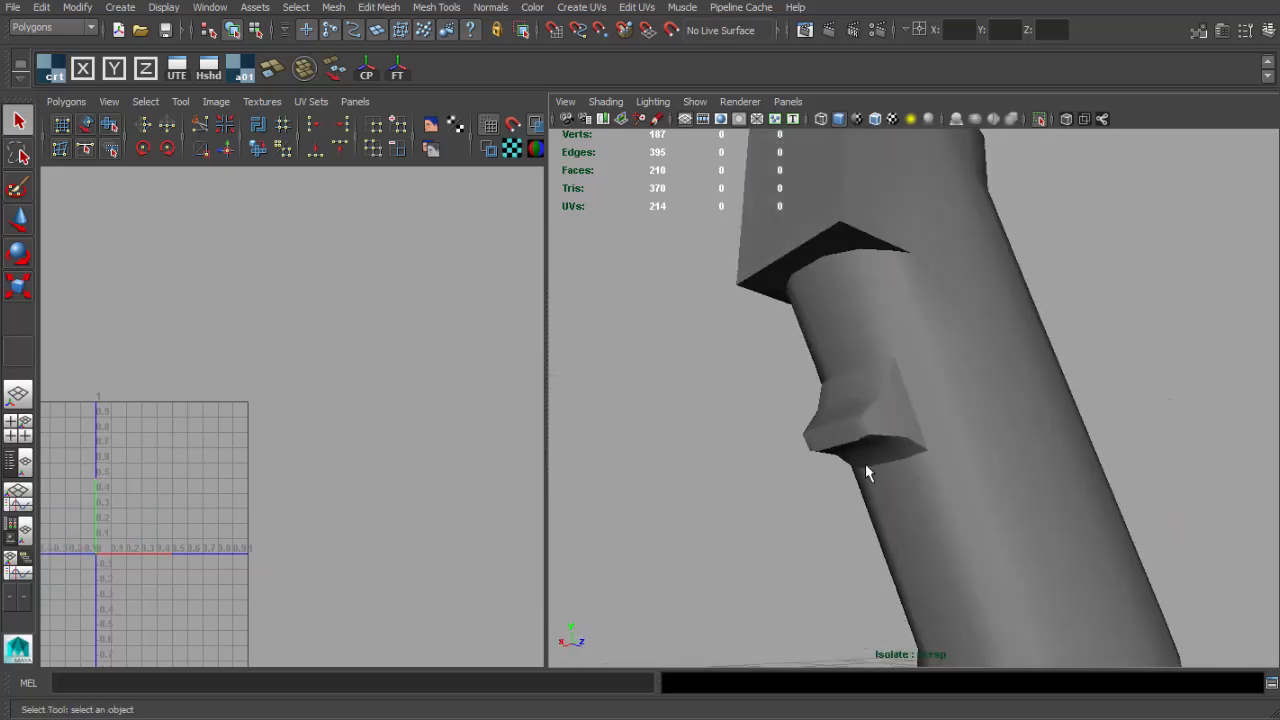
alt+drag(866, 465, 881, 442)
alt+drag(974, 382, 912, 412)
alt+right_drag(912, 412, 962, 412)
Select the edges where the finger protrusion meets the grip, above, below and along both sides.
click(917, 366)
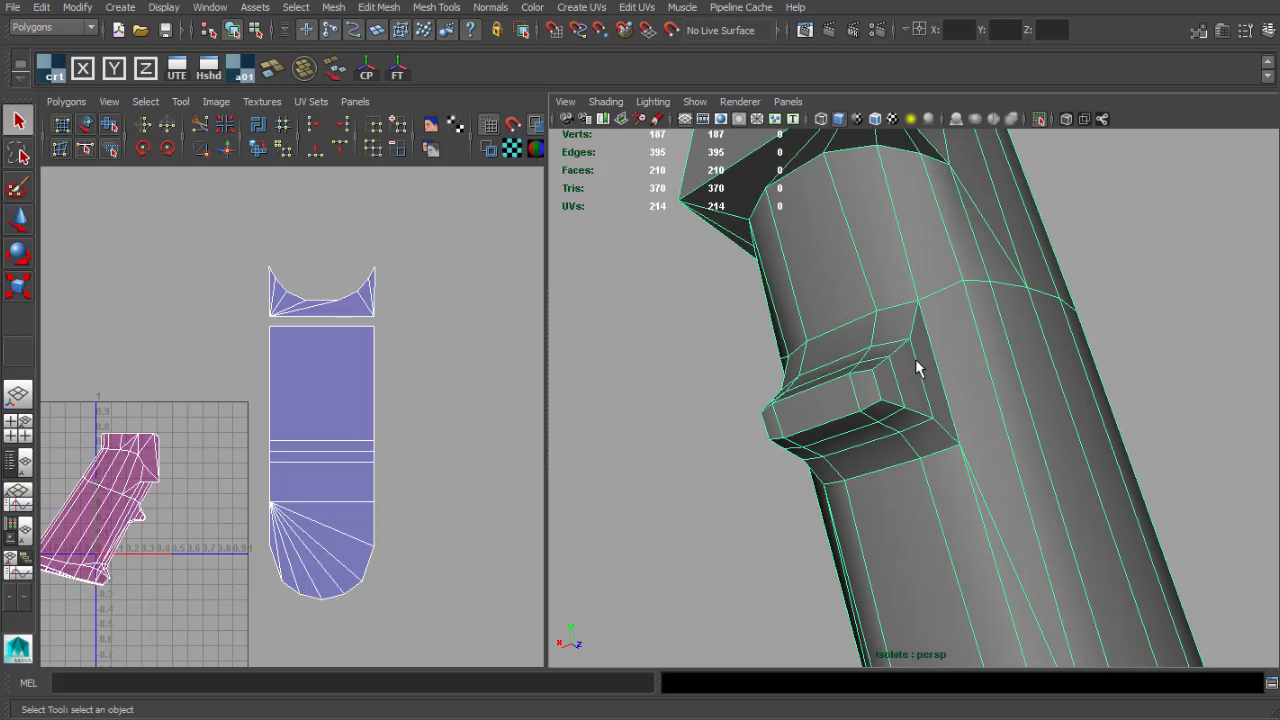
alt+drag(917, 366, 908, 399)
right_drag(908, 399, 906, 364)
alt+drag(899, 366, 1039, 371)
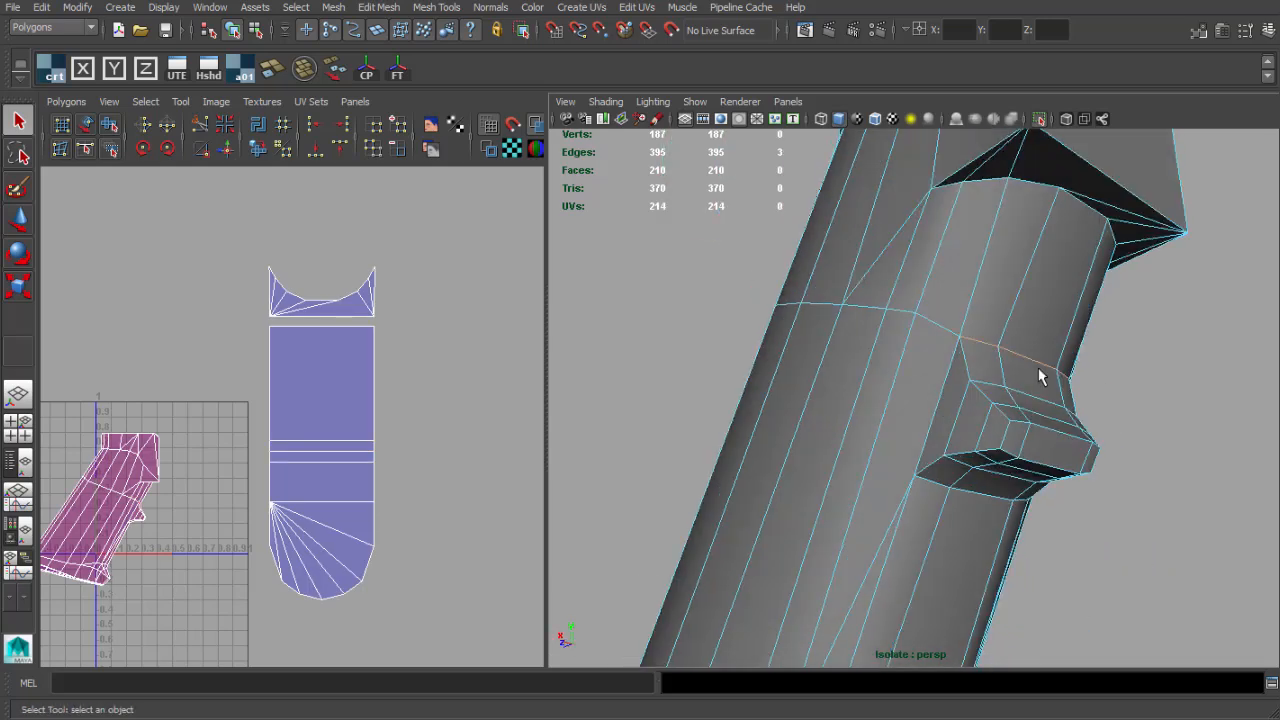
shift+double_click(937, 487)
alt+drag(940, 490, 760, 398)
shift+click(962, 404)
Cut the UVs along the selected edges around the finger protrusion and move its shell clear of the grip shell.
alt+middle_drag(231, 397, 361, 290)
scroll(300, 340, up, 5)
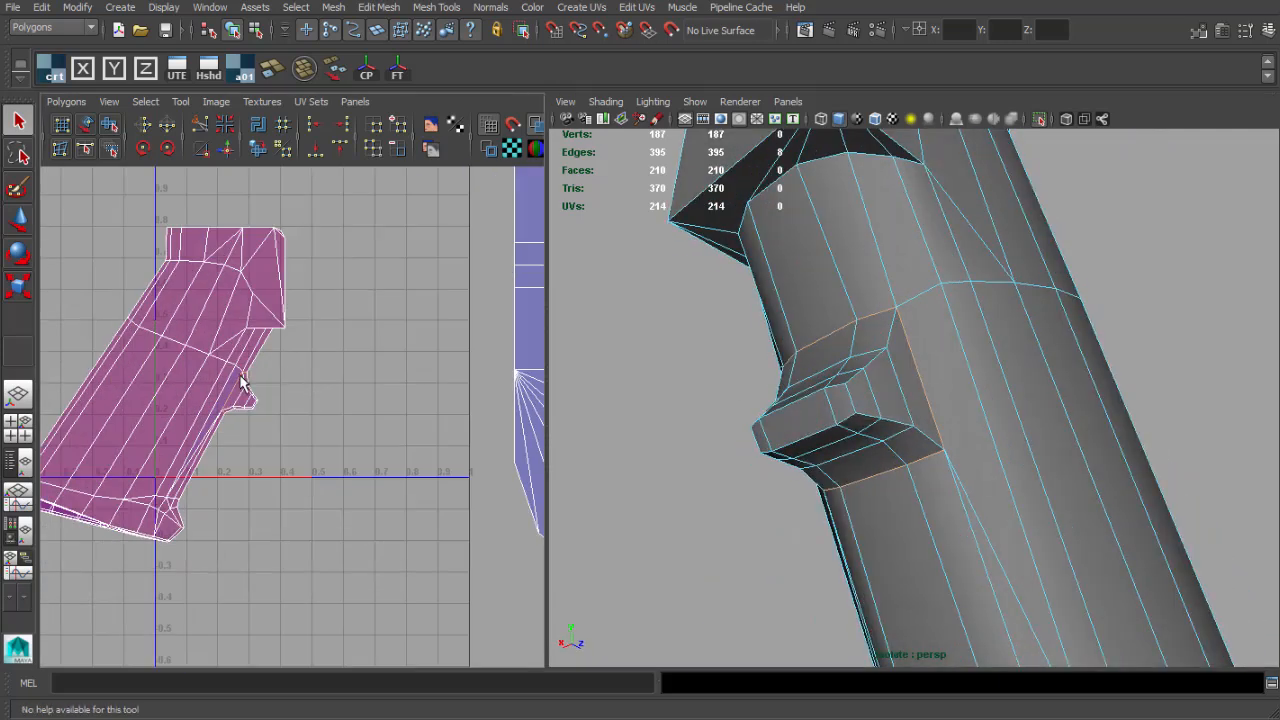
shift+right_drag(242, 385, 303, 388)
key(w)
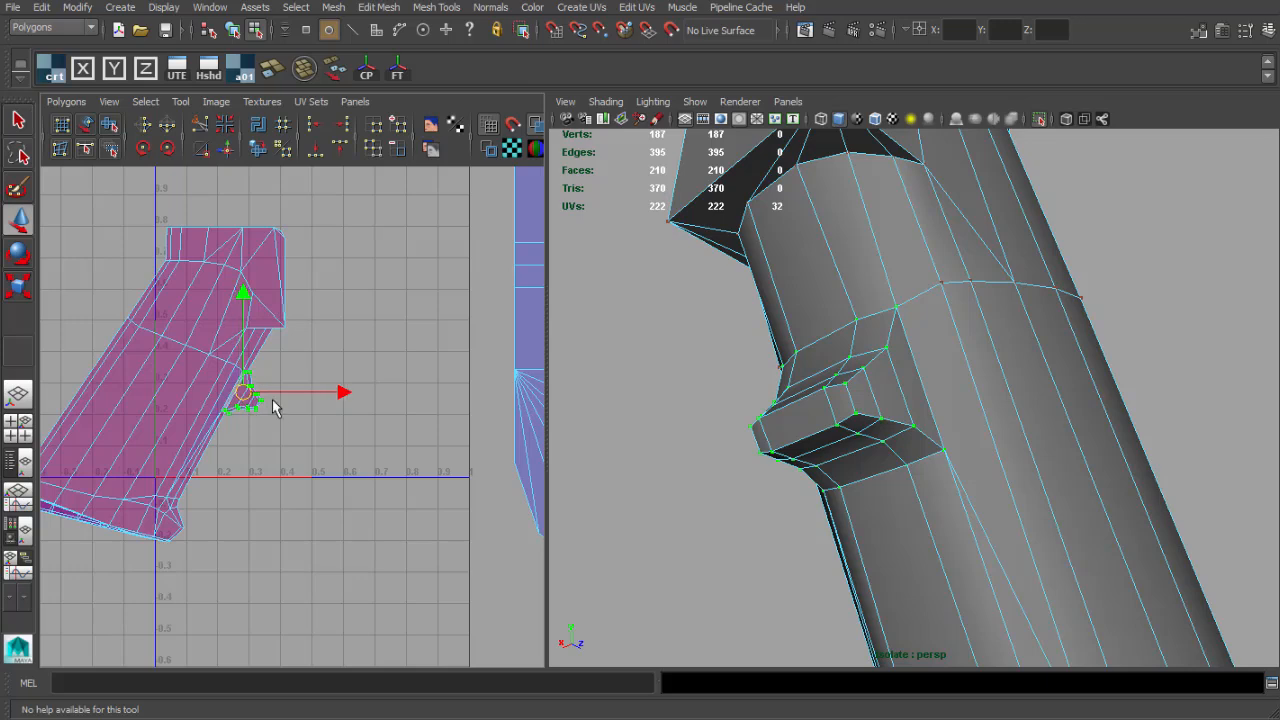
middle_drag(271, 401, 331, 409)
click(400, 402)
alt+right_drag(337, 406, 326, 380)
alt+middle_drag(326, 380, 340, 324)
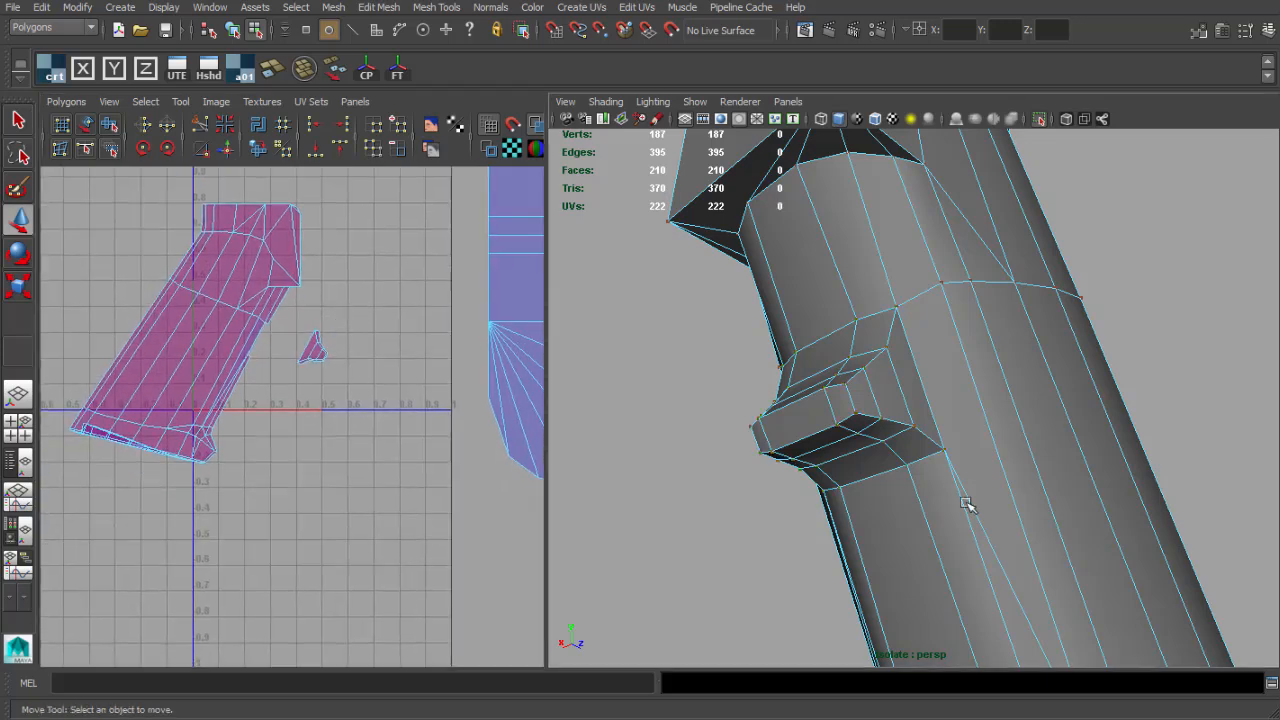
Return to object selection and examine the bottom end of the pistol grip from several angles.
alt+right_drag(971, 508, 938, 548)
alt+middle_drag(938, 548, 903, 397)
alt+drag(903, 397, 923, 460)
key(q)
right_drag(923, 460, 962, 418)
alt+drag(962, 418, 970, 388)
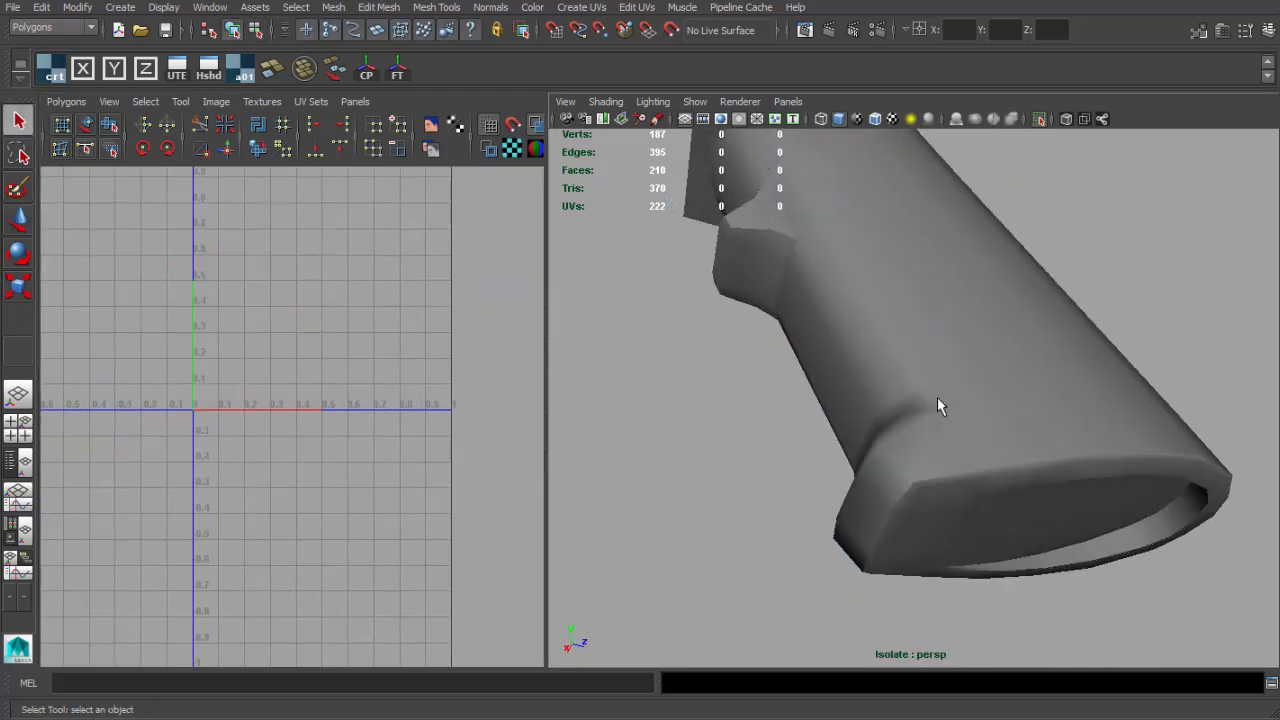
click(974, 398)
alt+middle_drag(978, 400, 914, 358)
click(1098, 298)
alt+drag(1069, 307, 968, 340)
alt+right_drag(968, 340, 946, 356)
alt+drag(946, 356, 990, 329)
click(1056, 464)
alt+drag(933, 389, 857, 460)
Select all faces of the grip's bottom cap, including its recess, using the rim loop and wireframe display as a guide.
right_drag(857, 460, 840, 437)
alt+drag(893, 445, 923, 445)
shift+double_click(888, 414)
right_drag(923, 445, 922, 503)
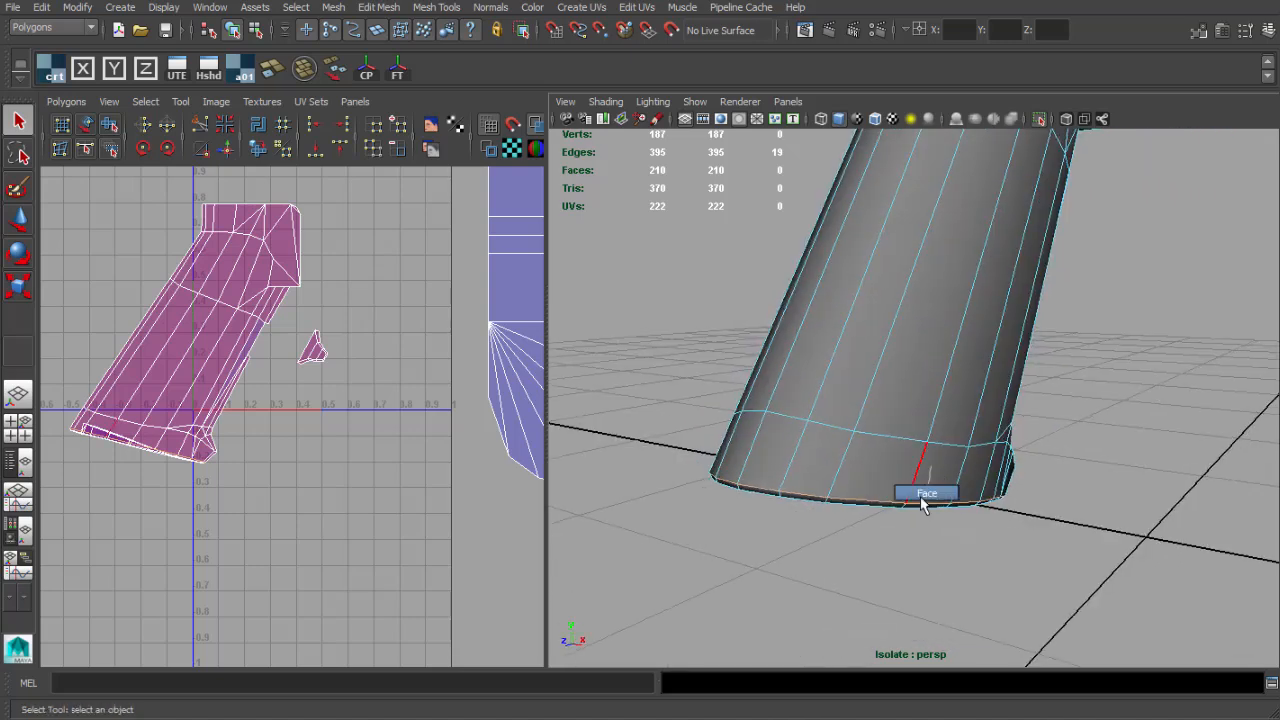
alt+drag(850, 485, 906, 489)
key(4)
alt+drag(822, 474, 842, 500)
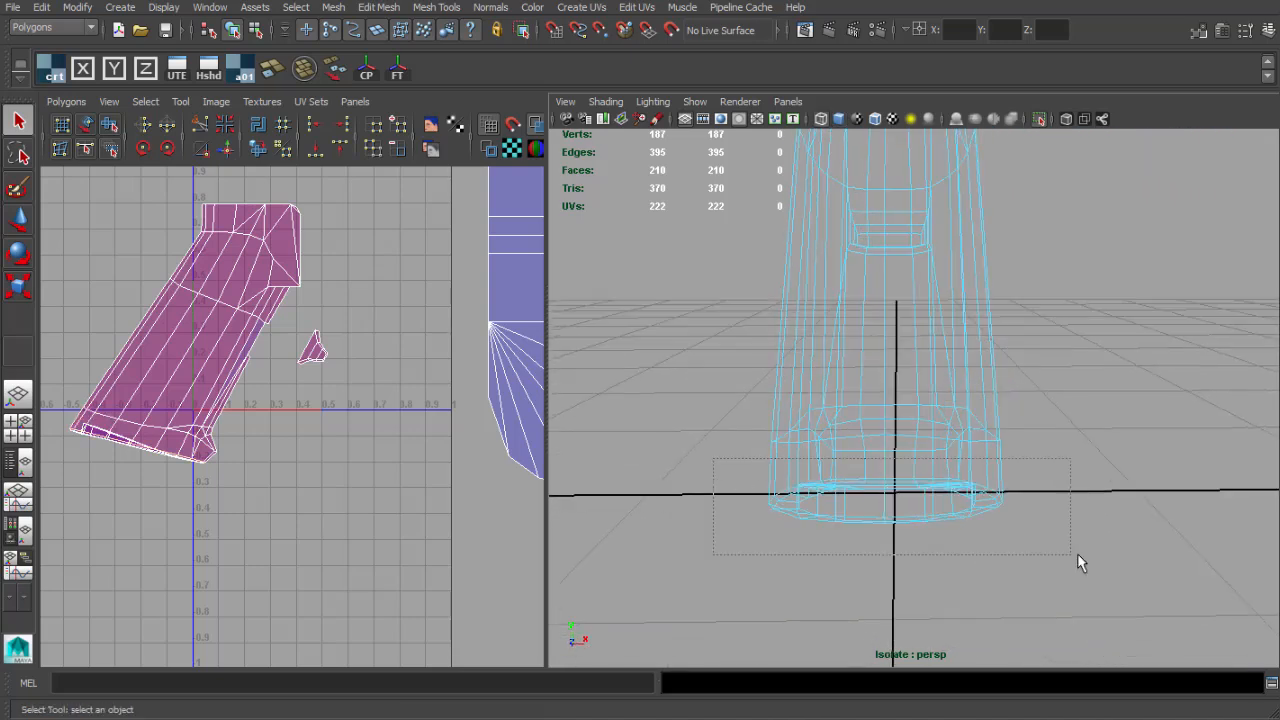
drag(1077, 553, 1072, 553)
mouse_move(685, 469)
alt+mouse_down()
mouse_move(894, 440)
mouse_move(886, 423)
mouse_move(905, 440)
mouse_move(902, 331)
mouse_move(929, 414)
mouse_move(205, 124)
alt+mouse_up()
key(5)
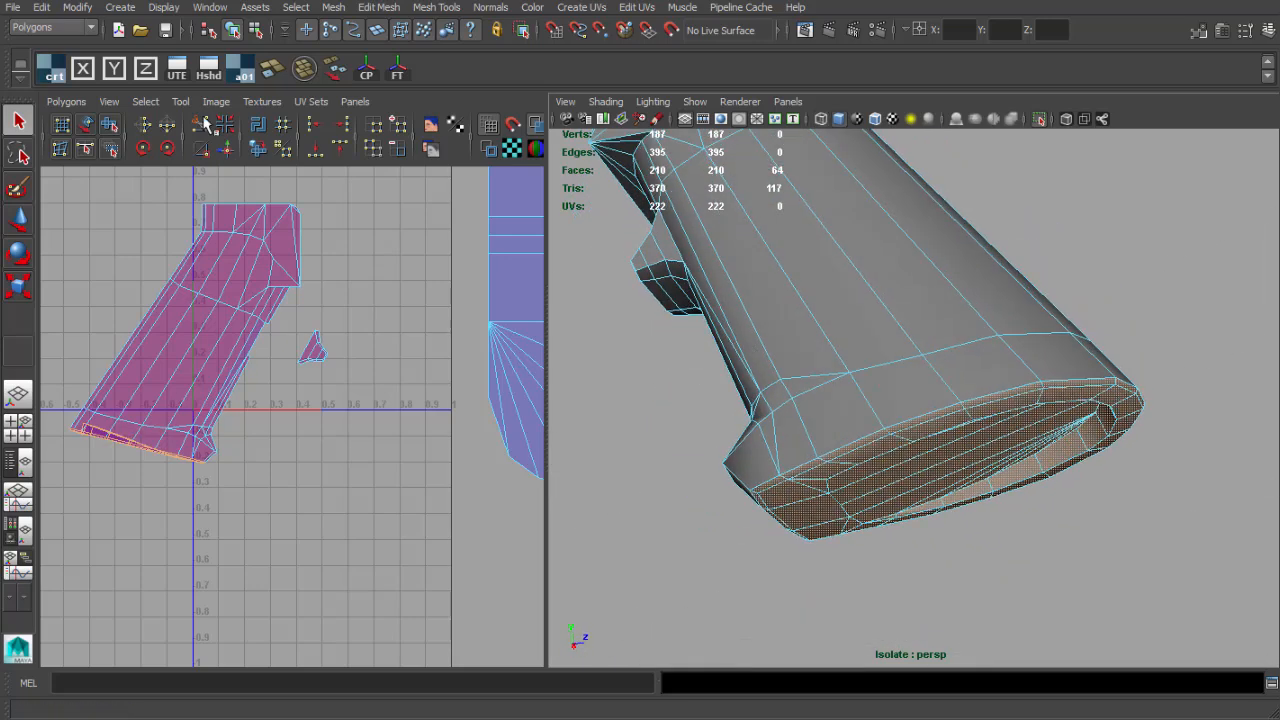
Project the bottom cap faces planar along Y and move the resulting shell beside the unfolded strip.
click(117, 75)
scroll(288, 312, down, 4)
alt+middle_drag(303, 298, 273, 309)
key(w)
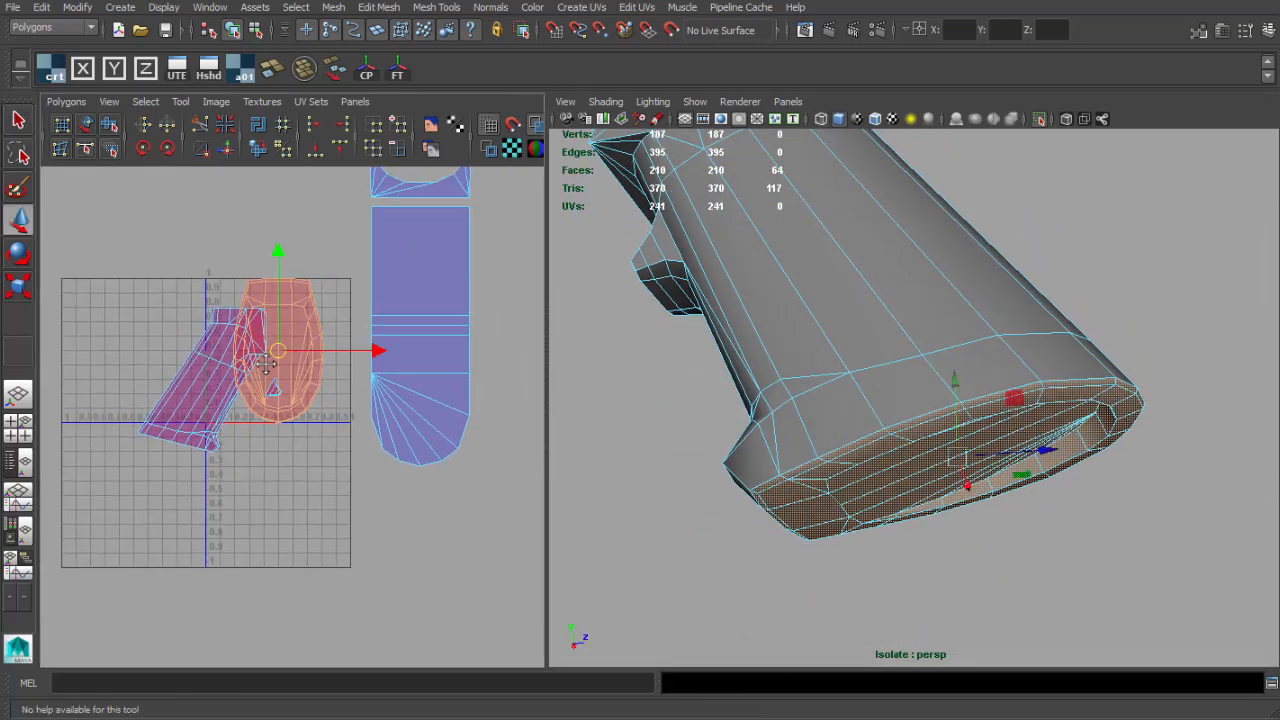
alt+middle_drag(267, 357, 168, 362)
drag(172, 357, 450, 322)
alt+middle_drag(436, 350, 393, 392)
scroll(393, 392, up, 2)
key(q)
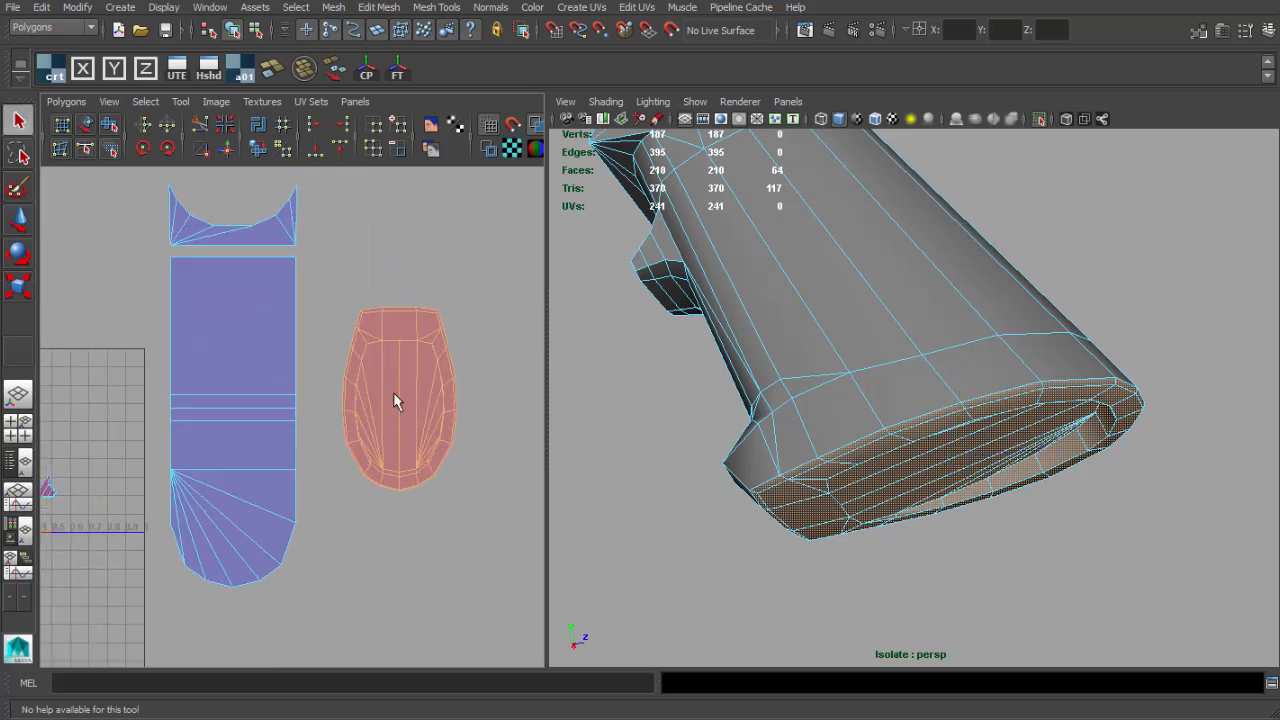
Select all UVs of the bottom cap shell and unfold them.
key(F12)
key(ctrl+F12)
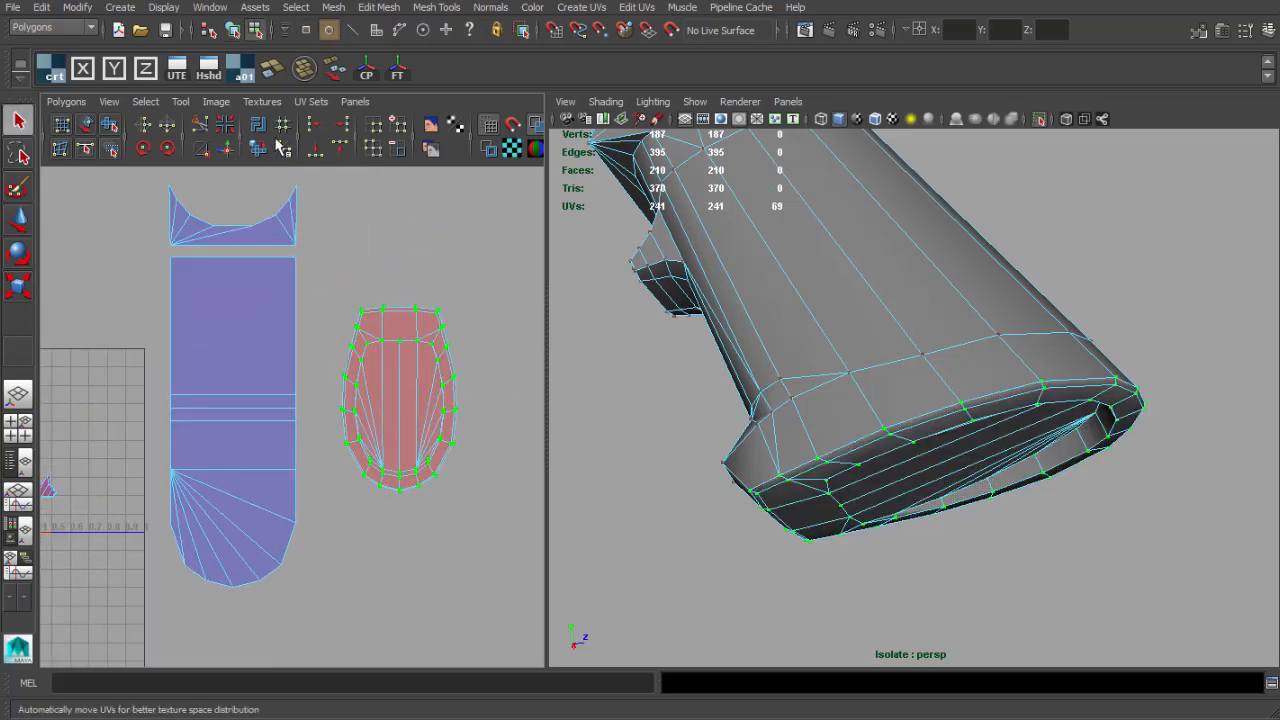
click(143, 124)
click(66, 101)
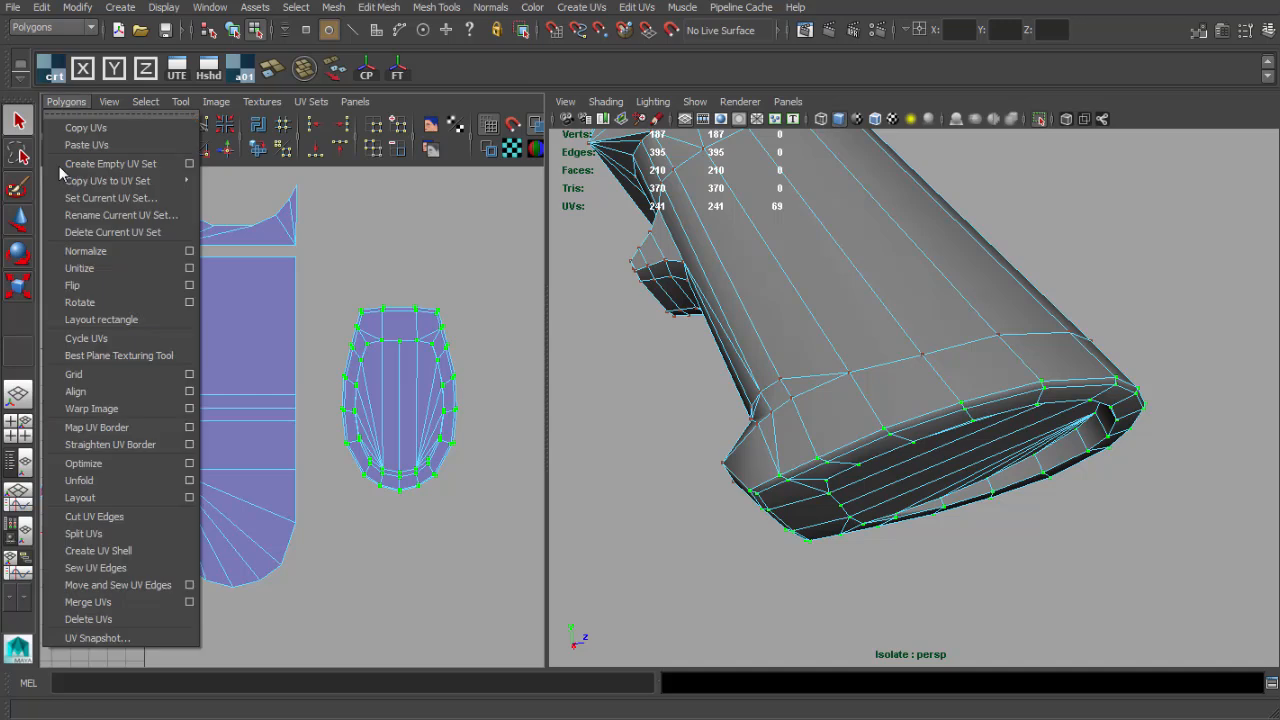
click(142, 480)
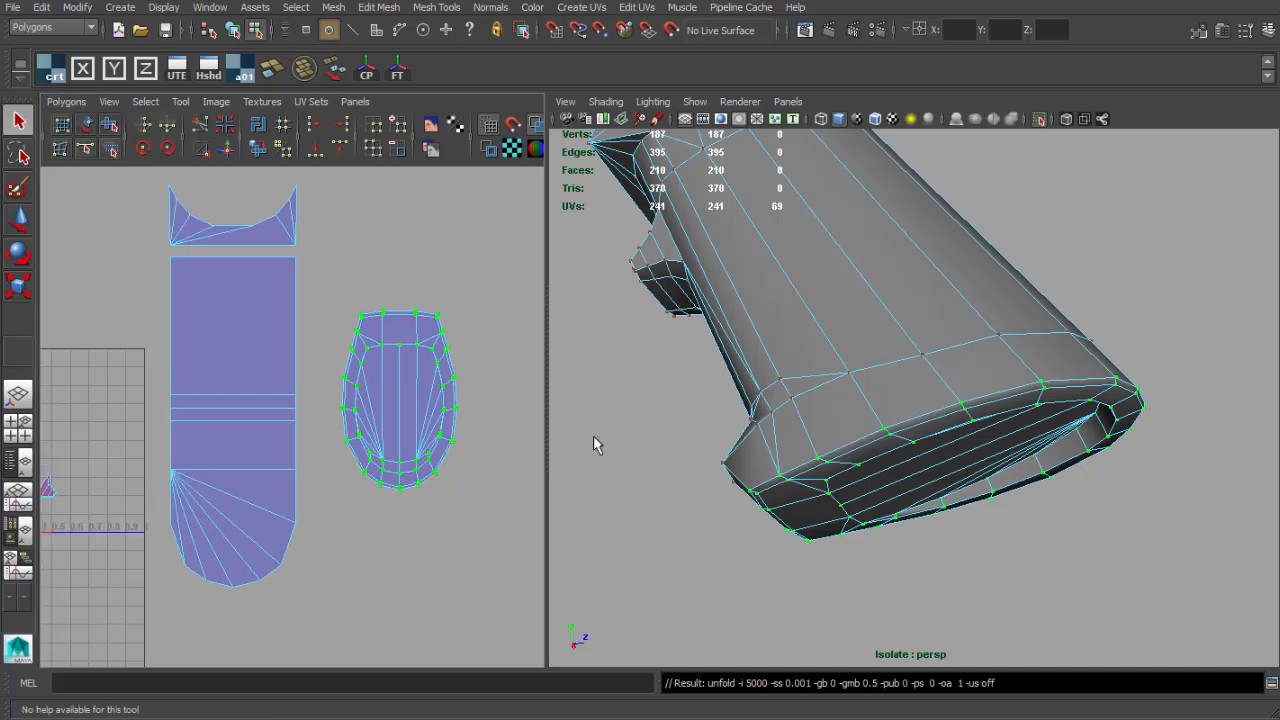
Display the checker texture on the model and inspect the bottom cap for distortion.
alt+drag(938, 380, 1094, 340)
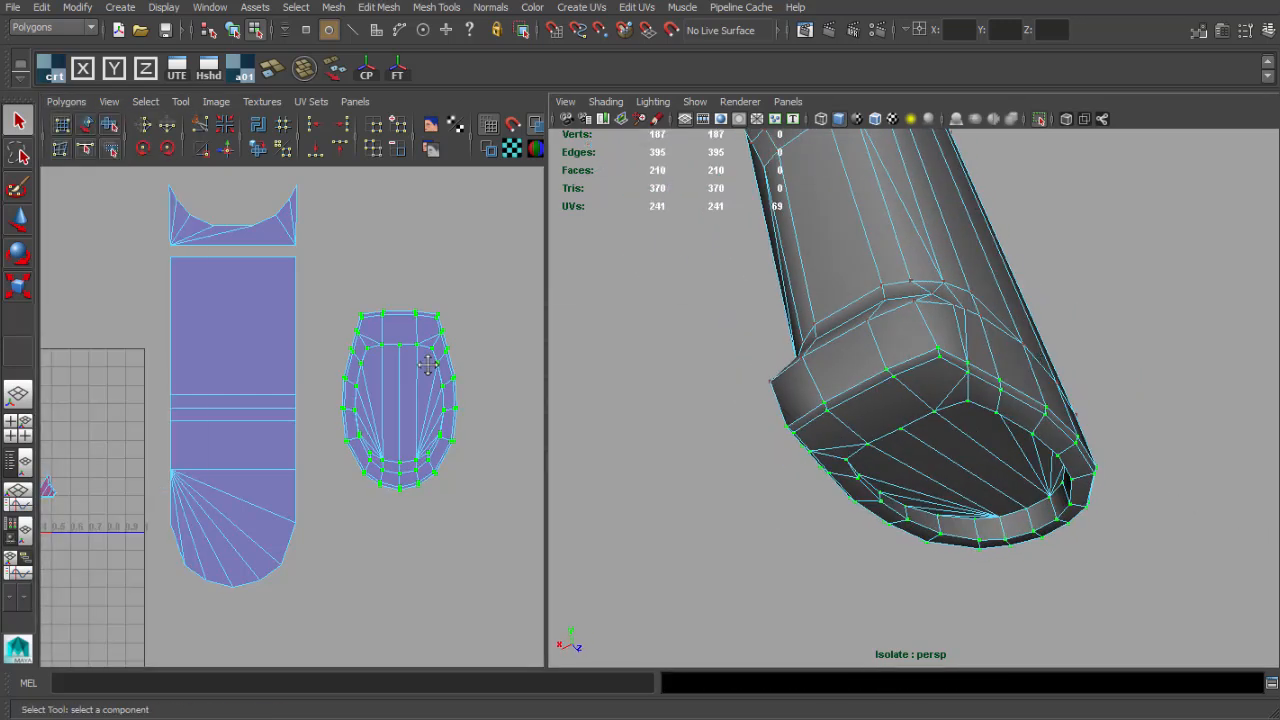
scroll(386, 360, up, 4)
scroll(341, 356, up, 1)
alt+drag(814, 366, 811, 376)
click(892, 119)
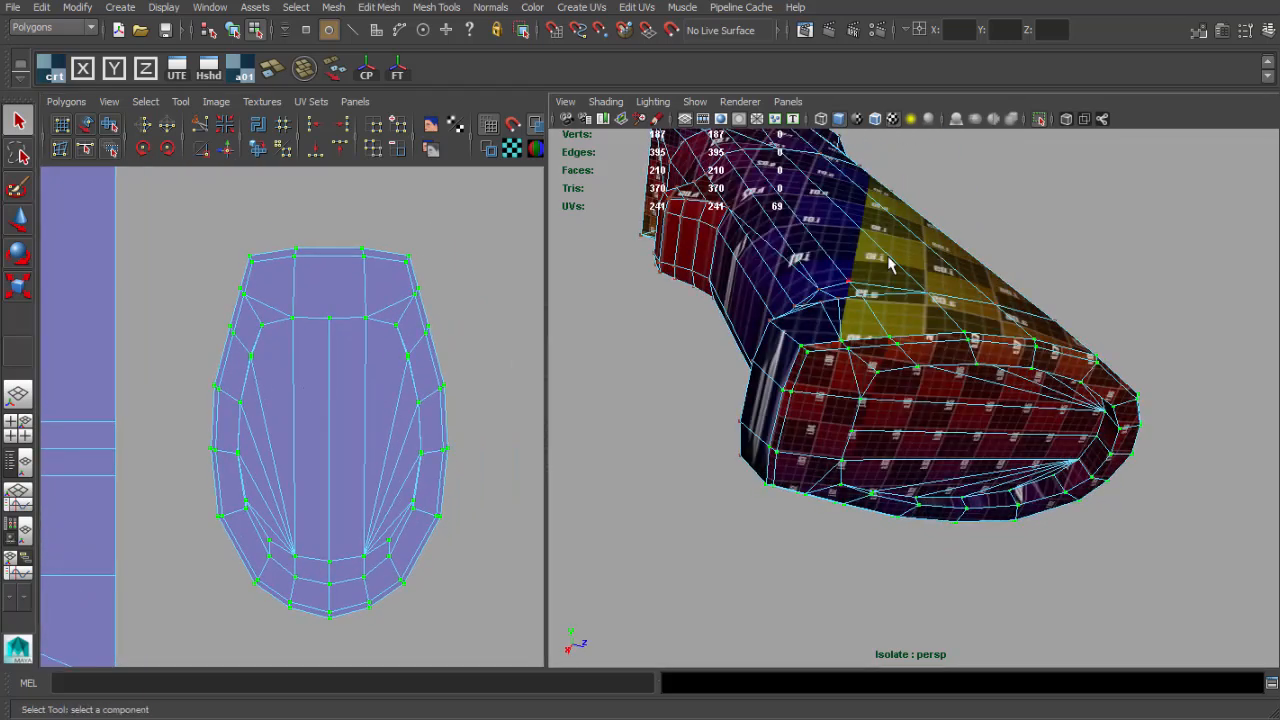
alt+drag(907, 334, 842, 285)
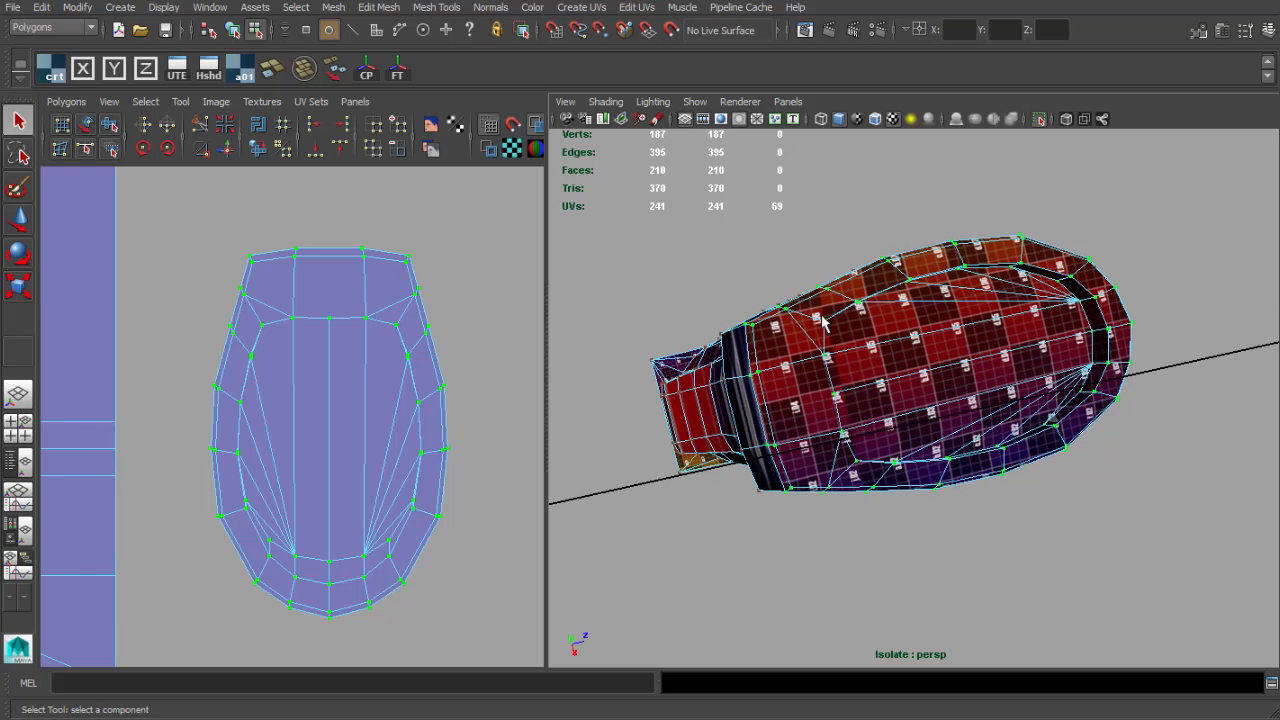
scroll(842, 286, down, 4)
alt+drag(856, 330, 1005, 414)
scroll(1005, 414, up, 5)
right_drag(966, 386, 985, 356)
alt+drag(986, 360, 1040, 338)
alt+middle_drag(1040, 338, 1051, 366)
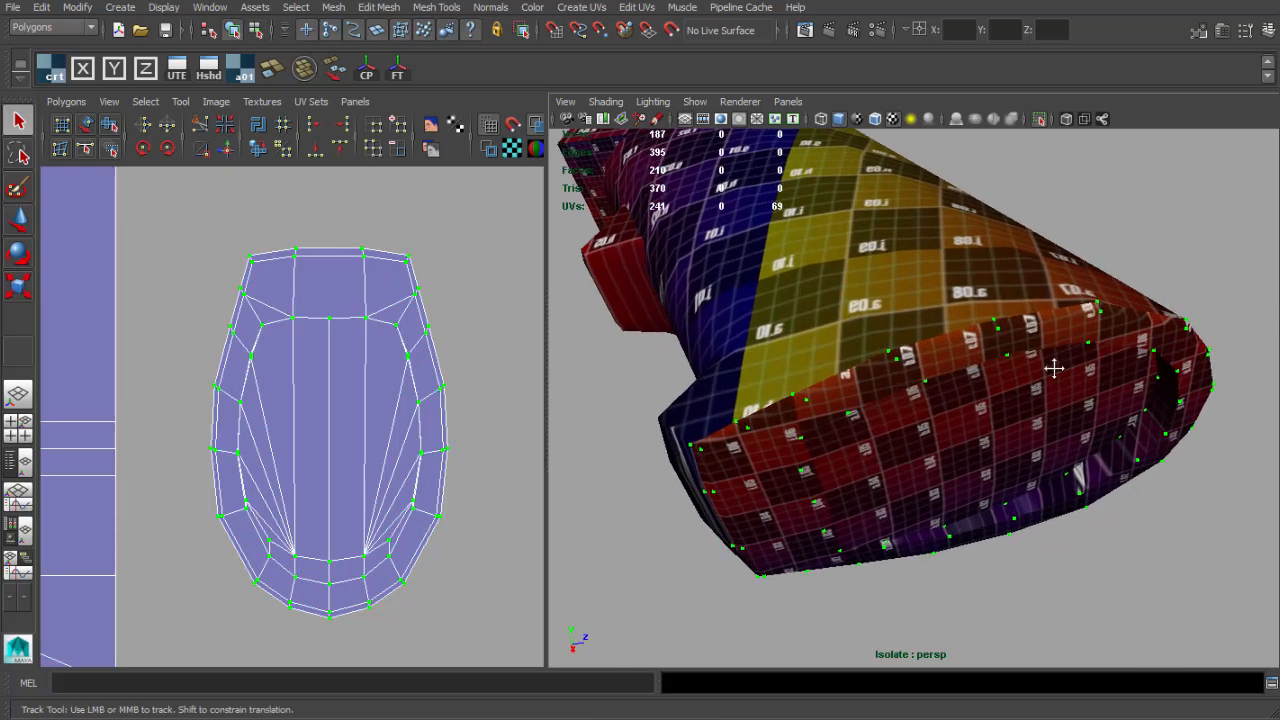
alt+drag(1051, 366, 1020, 368)
alt+drag(896, 357, 898, 384)
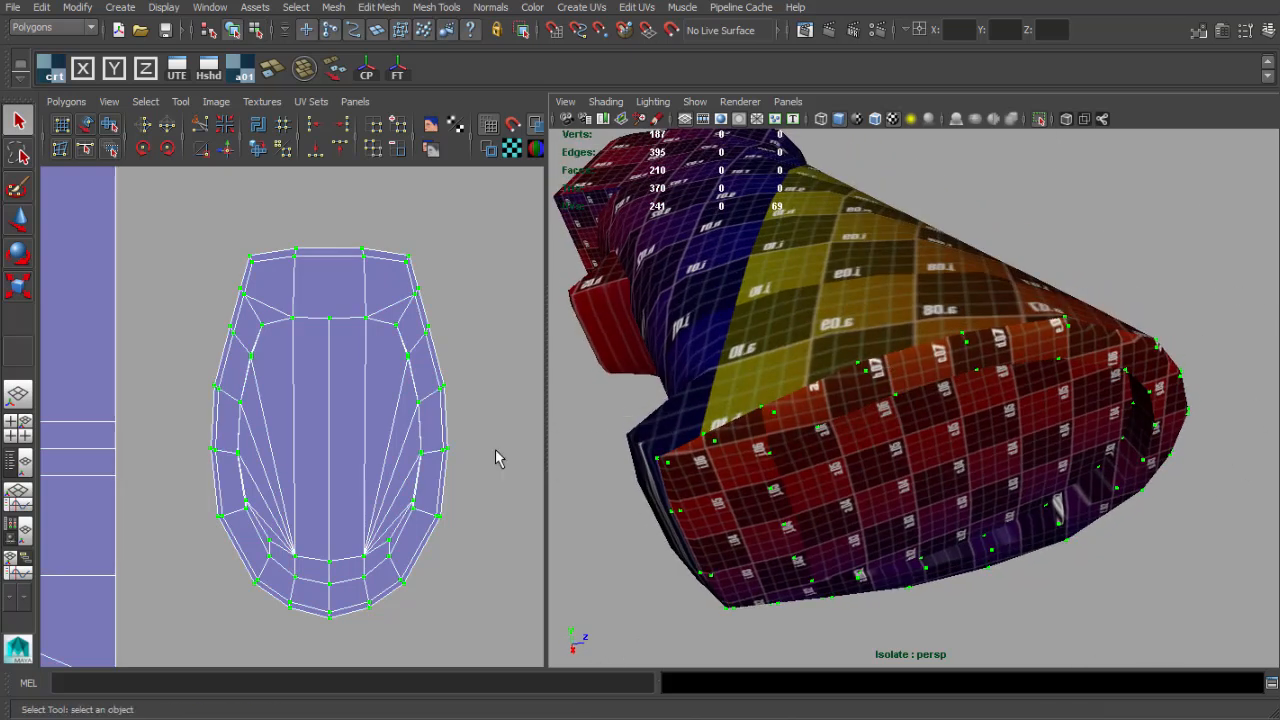
Compare the checker size on the grip's sides with that on its bottom cap.
scroll(490, 452, down, 5)
alt+middle_drag(350, 372, 384, 364)
key(r)
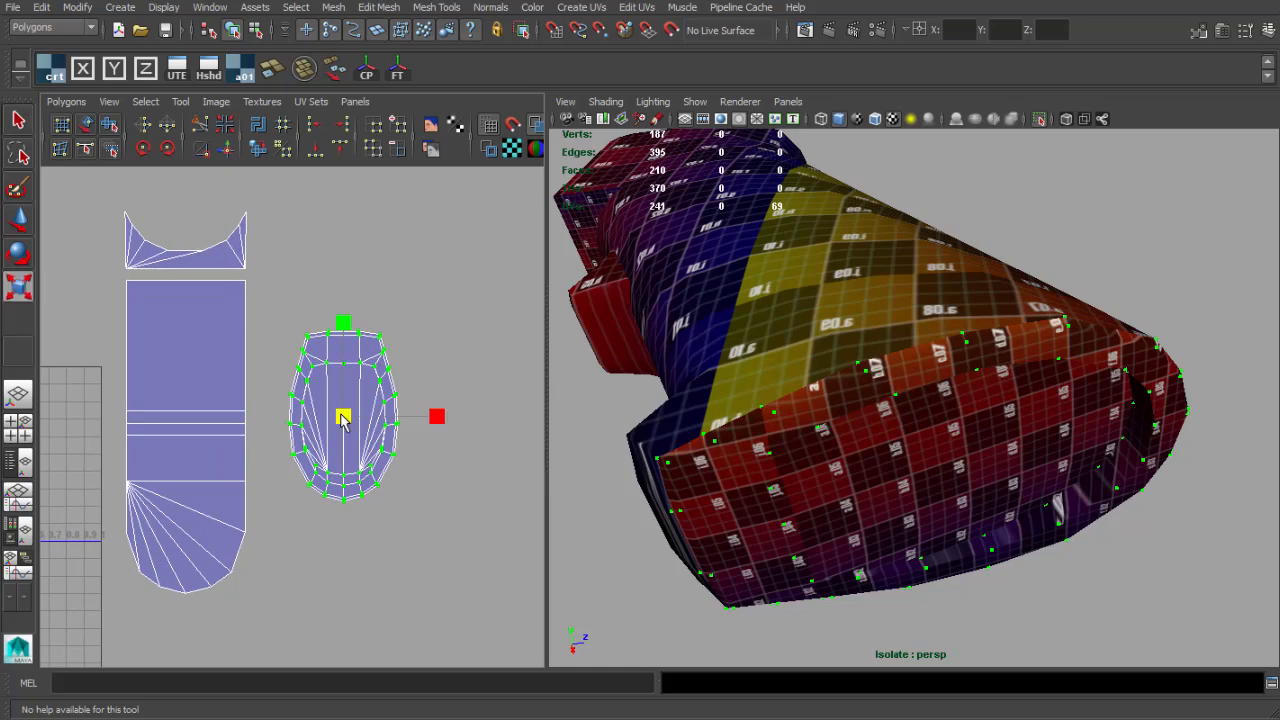
alt+drag(834, 394, 838, 420)
scroll(335, 430, down, 4)
alt+middle_drag(261, 450, 361, 379)
scroll(362, 380, up, 3)
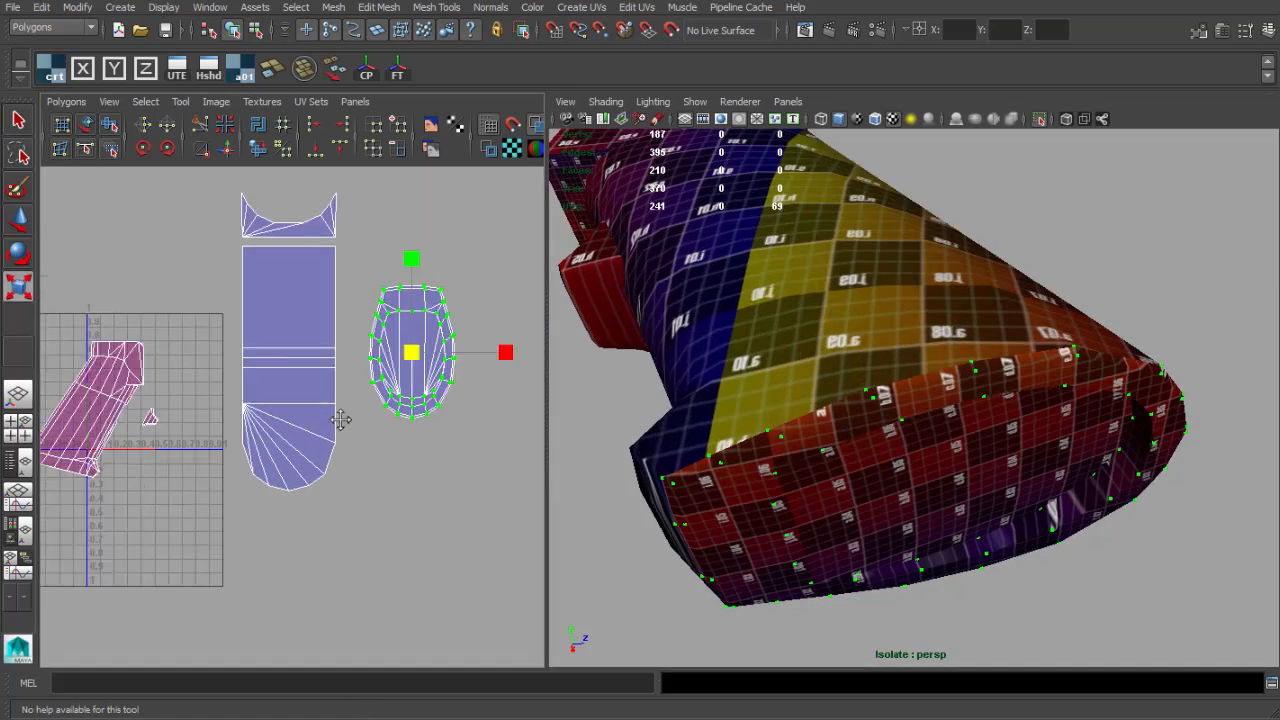
alt+middle_drag(343, 423, 335, 432)
alt+drag(875, 387, 930, 424)
alt+middle_drag(810, 410, 864, 453)
scroll(335, 380, down, 2)
alt+middle_drag(334, 380, 414, 372)
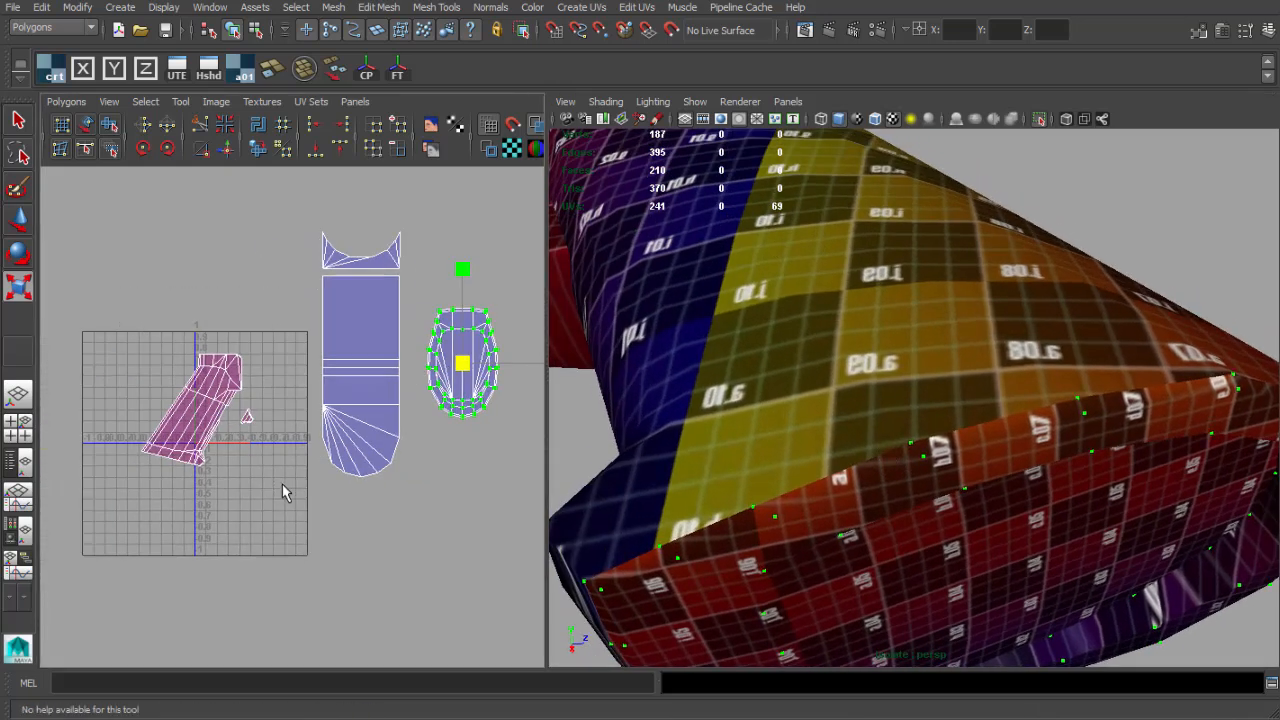
Select the UVs of the grip body and finger protrusion shells and scale them up to match the bottom cap's checker size.
right_drag(221, 386, 256, 386)
drag(121, 314, 269, 474)
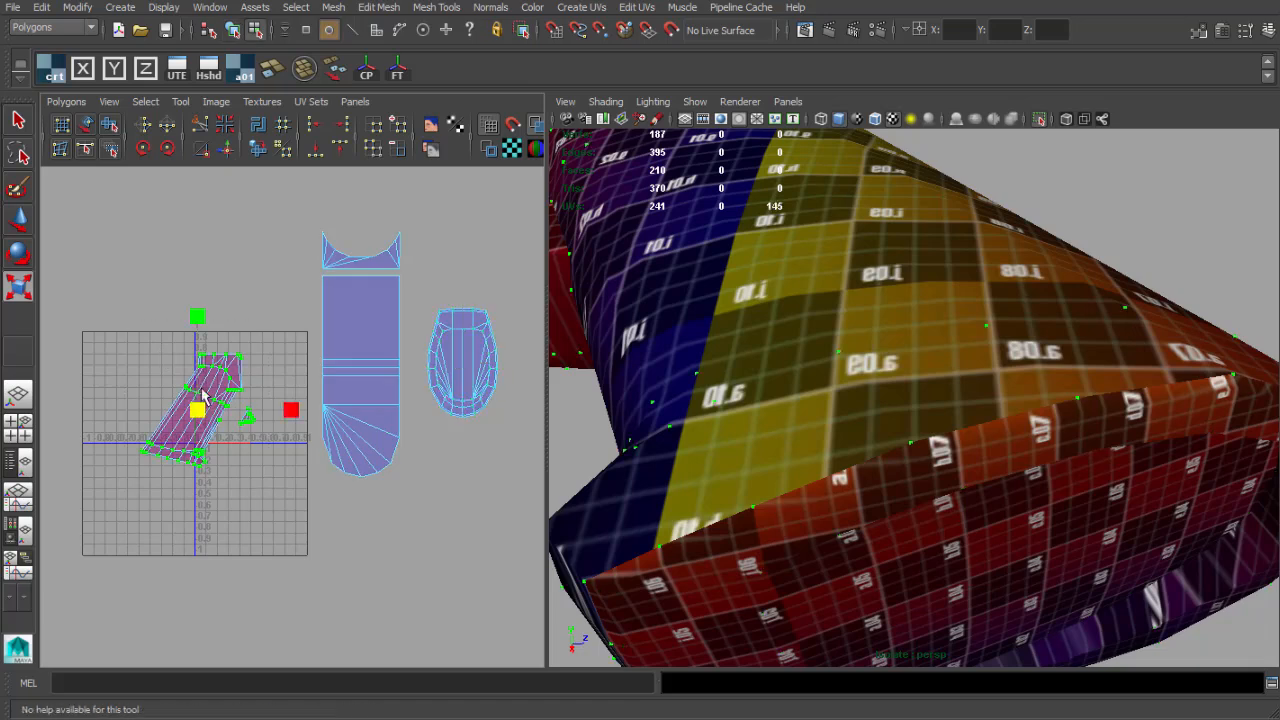
drag(196, 411, 296, 415)
key(w)
scroll(221, 420, up, 4)
alt+middle_drag(151, 416, 319, 415)
key(r)
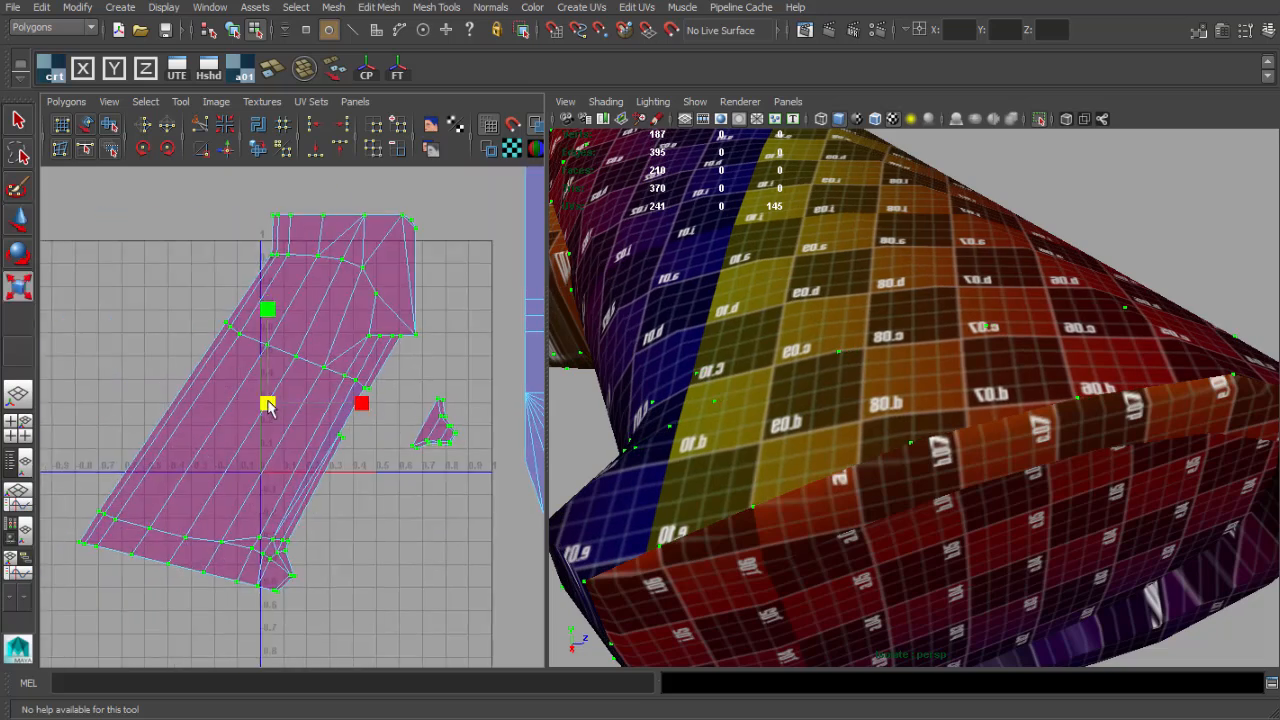
drag(268, 405, 272, 407)
key(w)
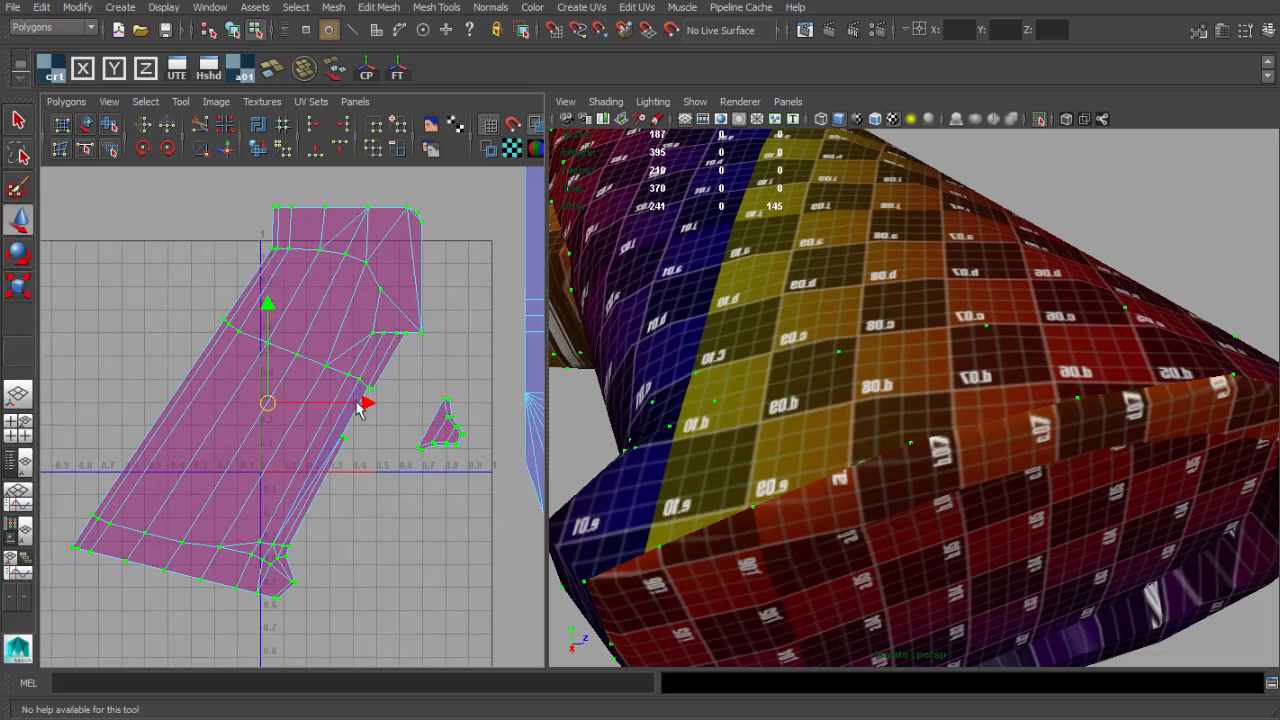
drag(365, 405, 366, 405)
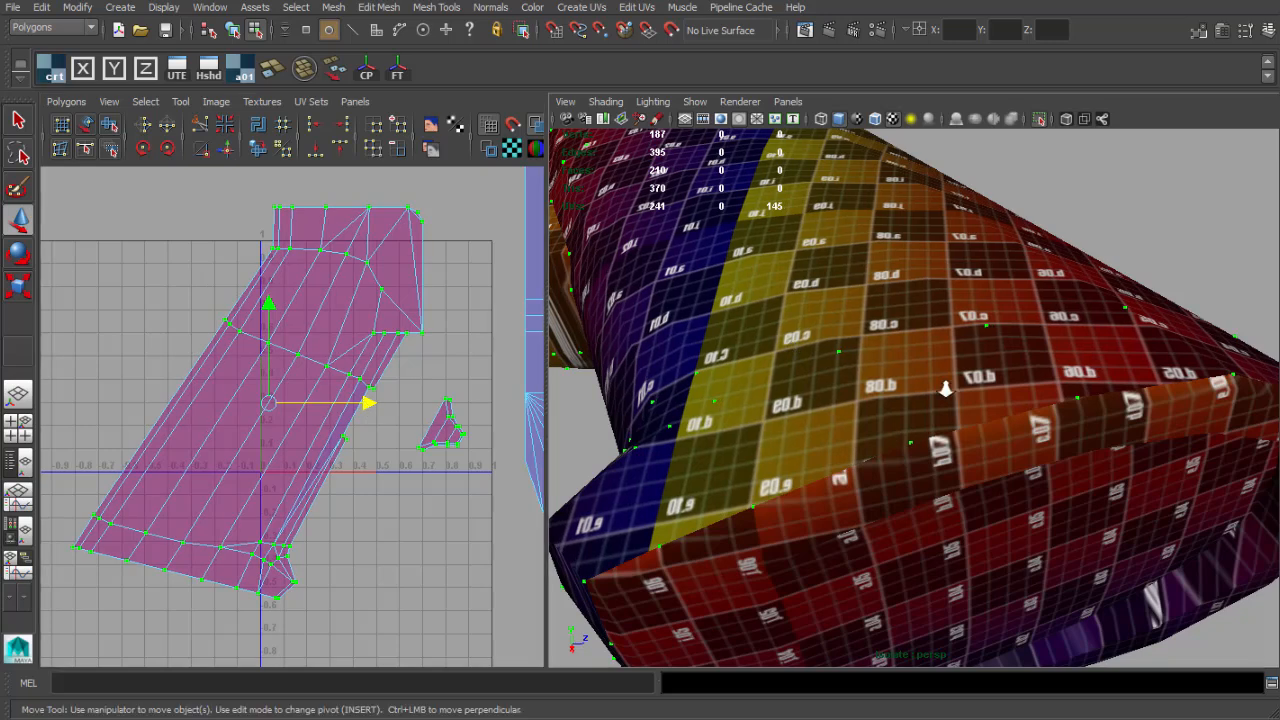
Return to object selection and inspect the checker pattern across the grip body and bottom cap.
alt+right_drag(943, 386, 765, 332)
key(q)
key(F8)
scroll(957, 288, down, 3)
alt+drag(957, 288, 958, 361)
scroll(384, 398, down, 2)
alt+middle_drag(428, 386, 389, 380)
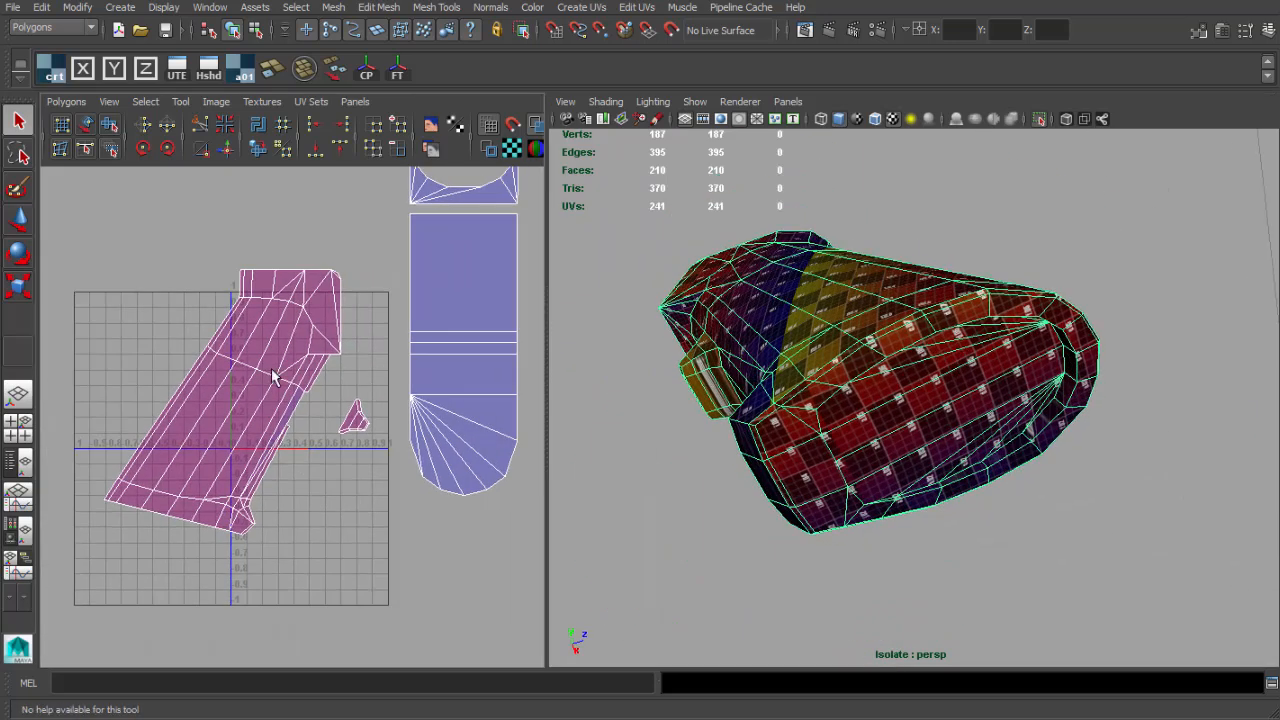
mouse_move(868, 366)
alt+mouse_down()
mouse_move(877, 314)
mouse_move(868, 342)
alt+mouse_up()
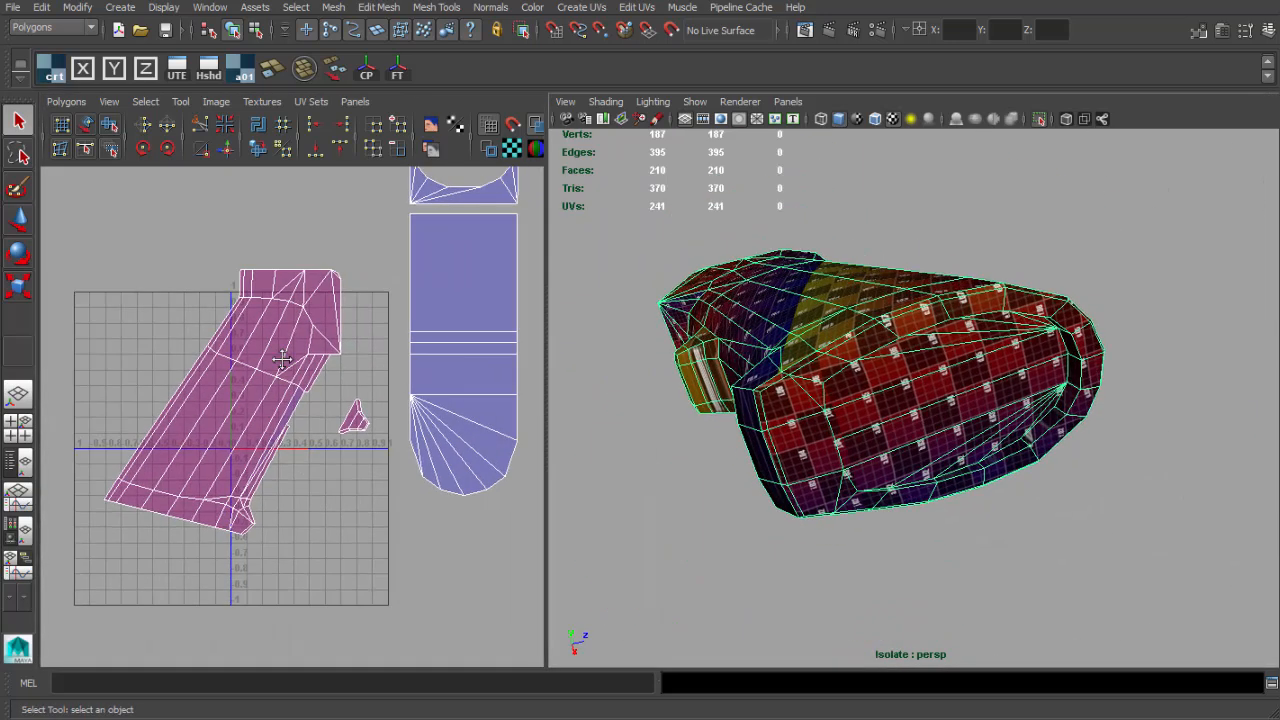
alt+middle_drag(490, 370, 111, 368)
scroll(812, 346, up, 5)
alt+drag(826, 335, 831, 363)
scroll(814, 263, down, 3)
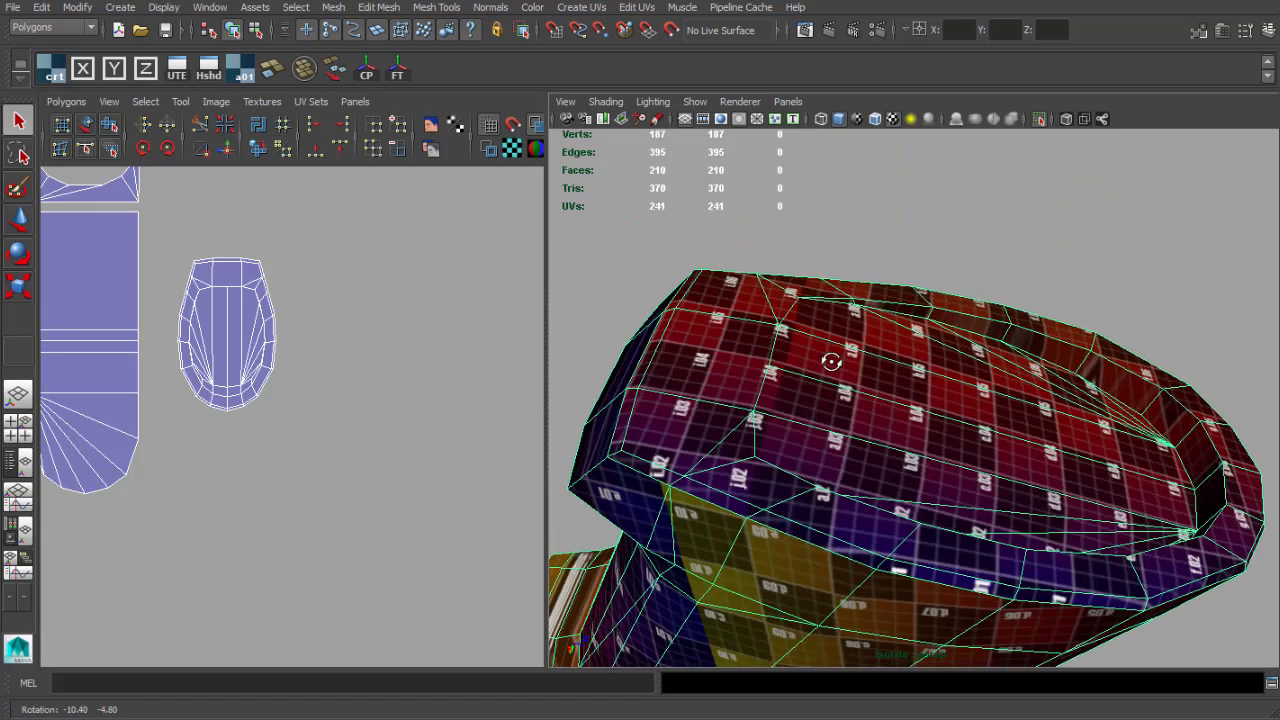
Select the upper and lower edge loops bordering the recess wall in the bottom cap, leaving out stray edges.
scroll(920, 343, up, 5)
alt+drag(920, 343, 877, 375)
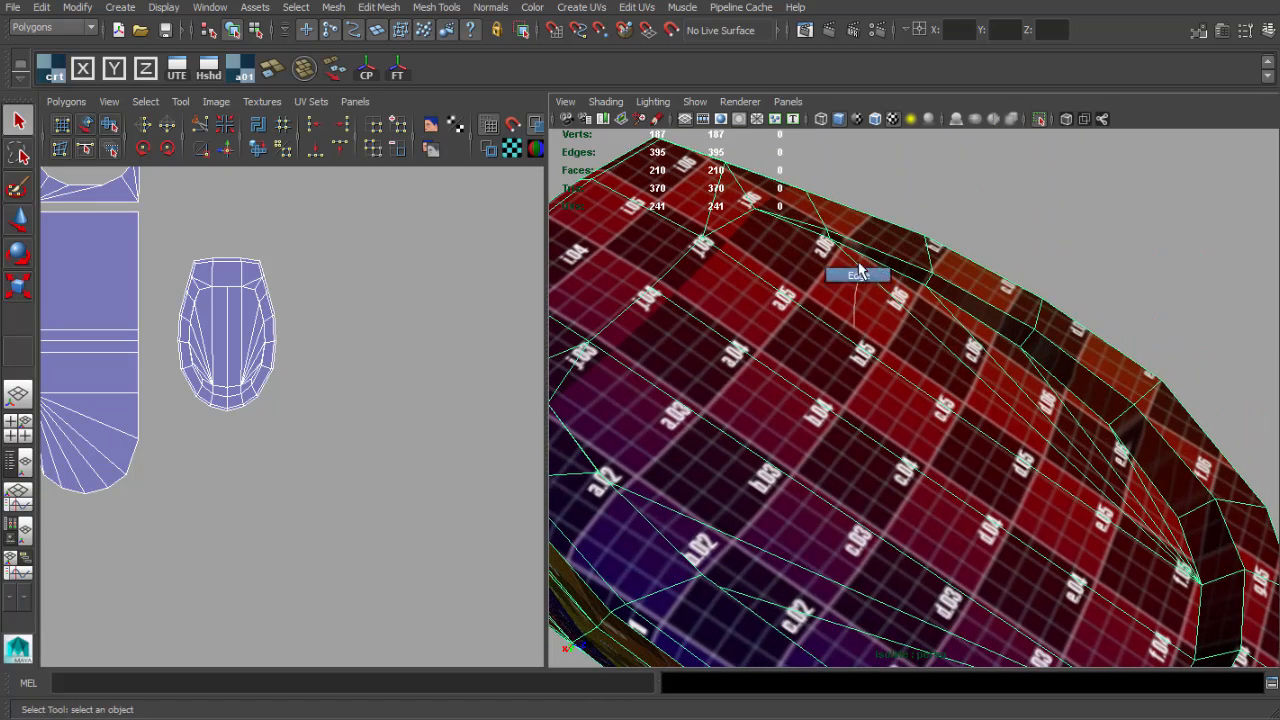
shift+double_click(897, 262)
scroll(880, 374, down, 5)
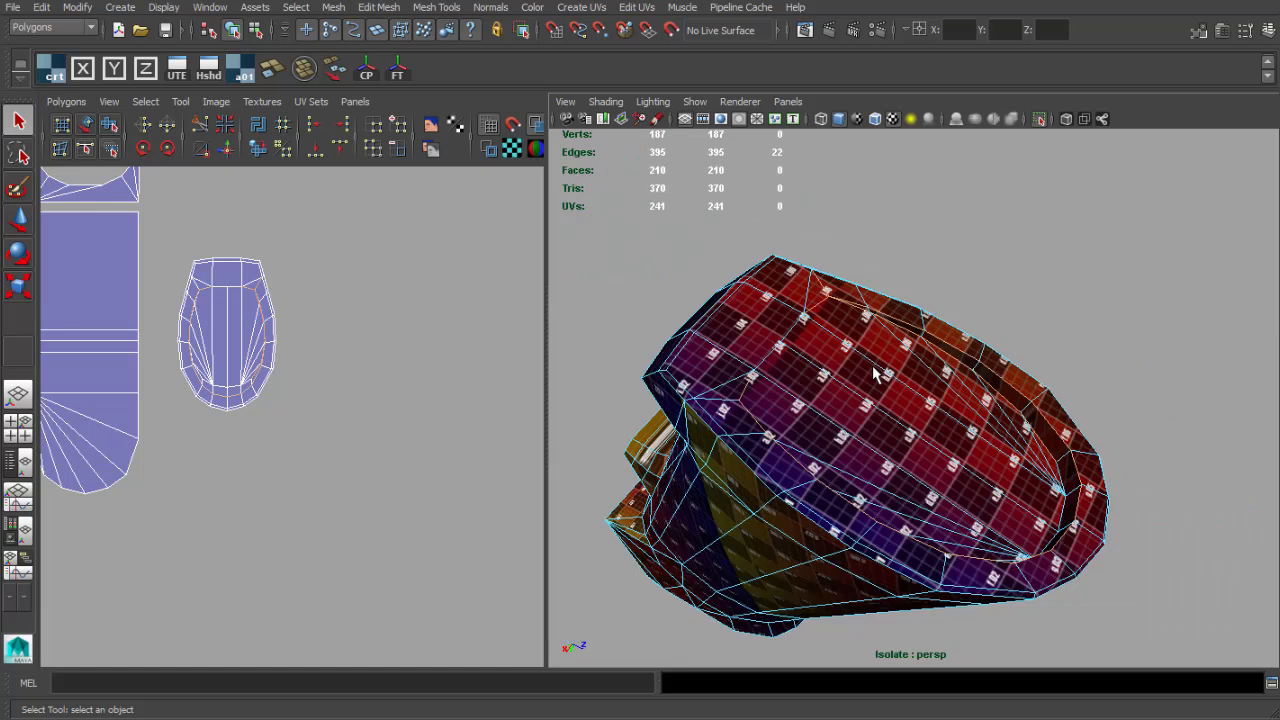
alt+drag(878, 374, 651, 277)
scroll(700, 305, up, 3)
alt+drag(728, 312, 757, 290)
scroll(736, 351, up, 1)
shift+double_click(735, 350)
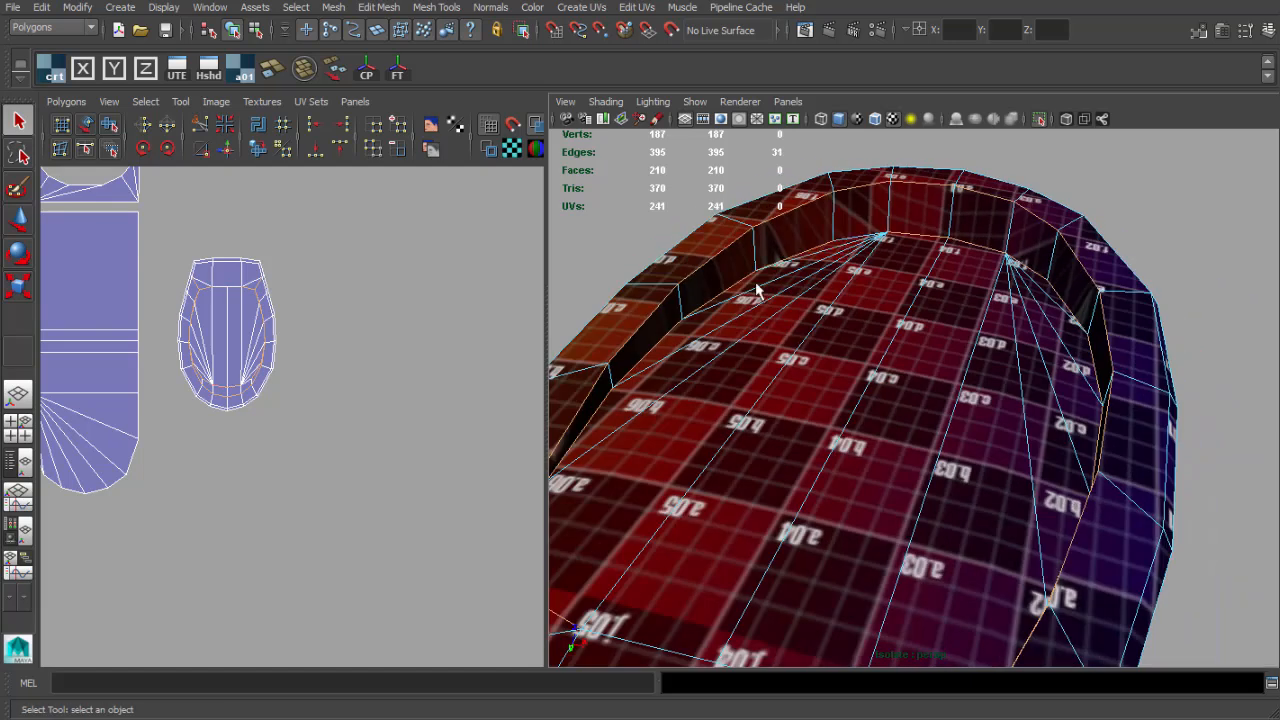
alt+drag(855, 333, 1100, 433)
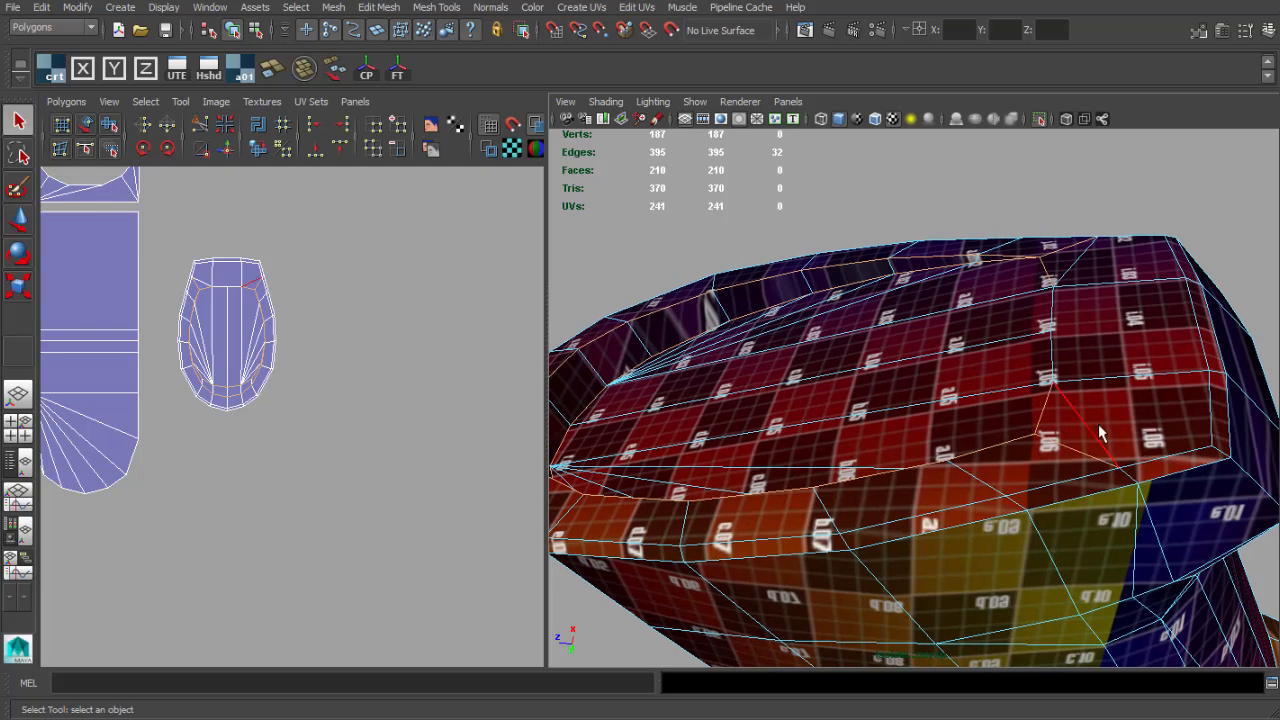
shift+click(1044, 408)
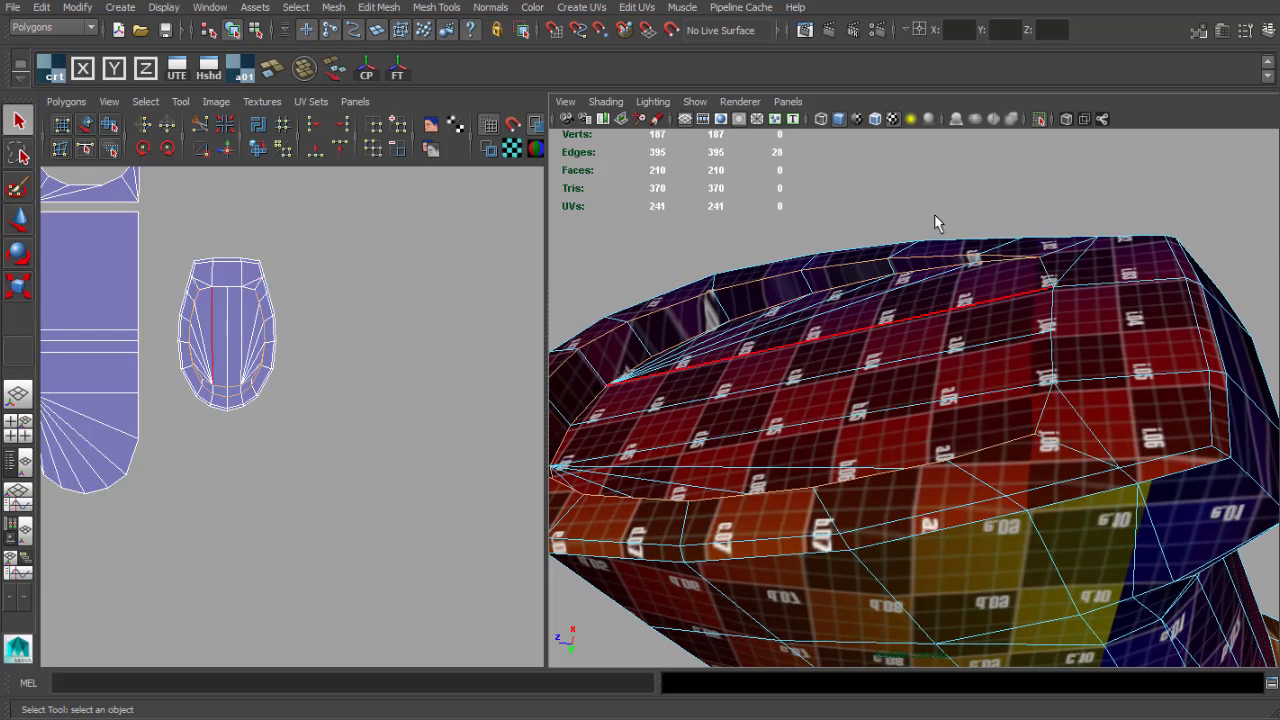
Turn off the checker display and cut the UVs along the selected recess edges.
click(894, 120)
mouse_move(896, 258)
alt+mouse_down()
mouse_move(1021, 283)
mouse_move(1016, 261)
alt+mouse_up()
shift+right_drag(241, 318, 169, 322)
alt+middle_drag(258, 352, 344, 420)
scroll(349, 410, up, 5)
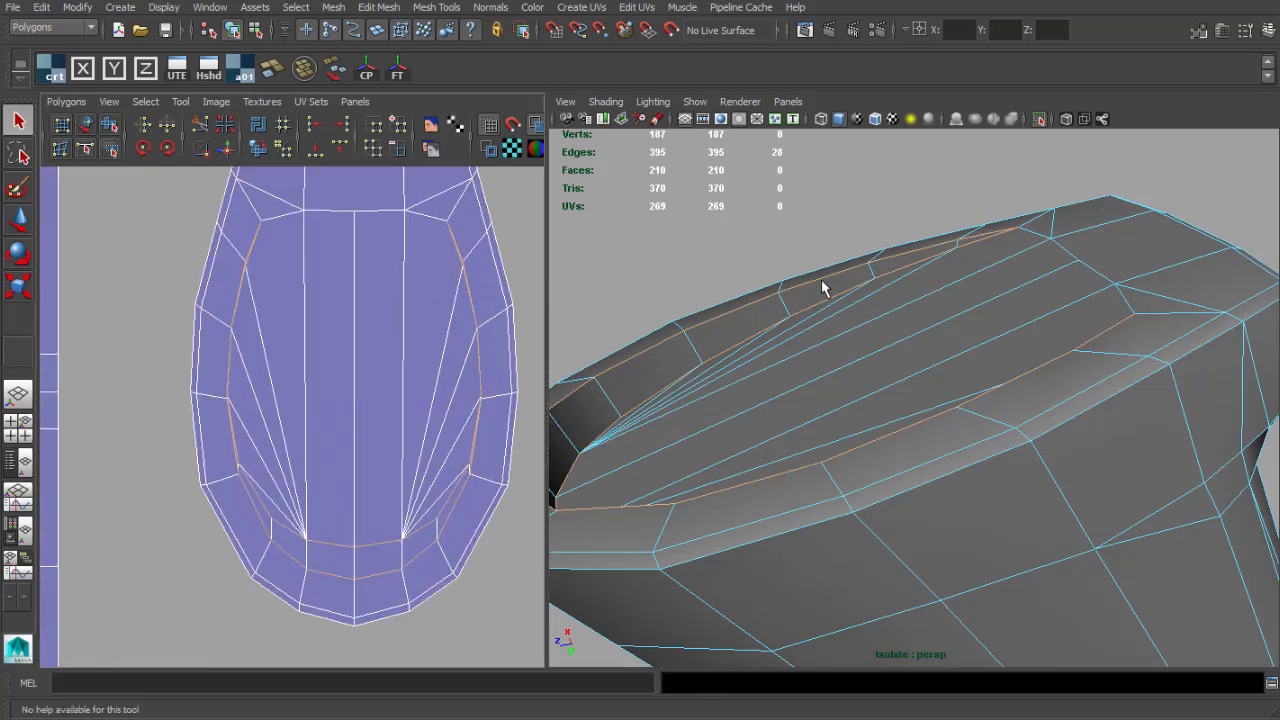
Select the ring of recess wall faces, move its shell beside the bottom cap shell, and return to object selection.
right_drag(821, 279, 808, 303)
click(805, 301)
shift+double_click(716, 345)
scroll(335, 430, down, 4)
key(w)
drag(334, 407, 525, 407)
alt+middle_drag(472, 414, 317, 400)
alt+drag(678, 375, 995, 228)
key(q)
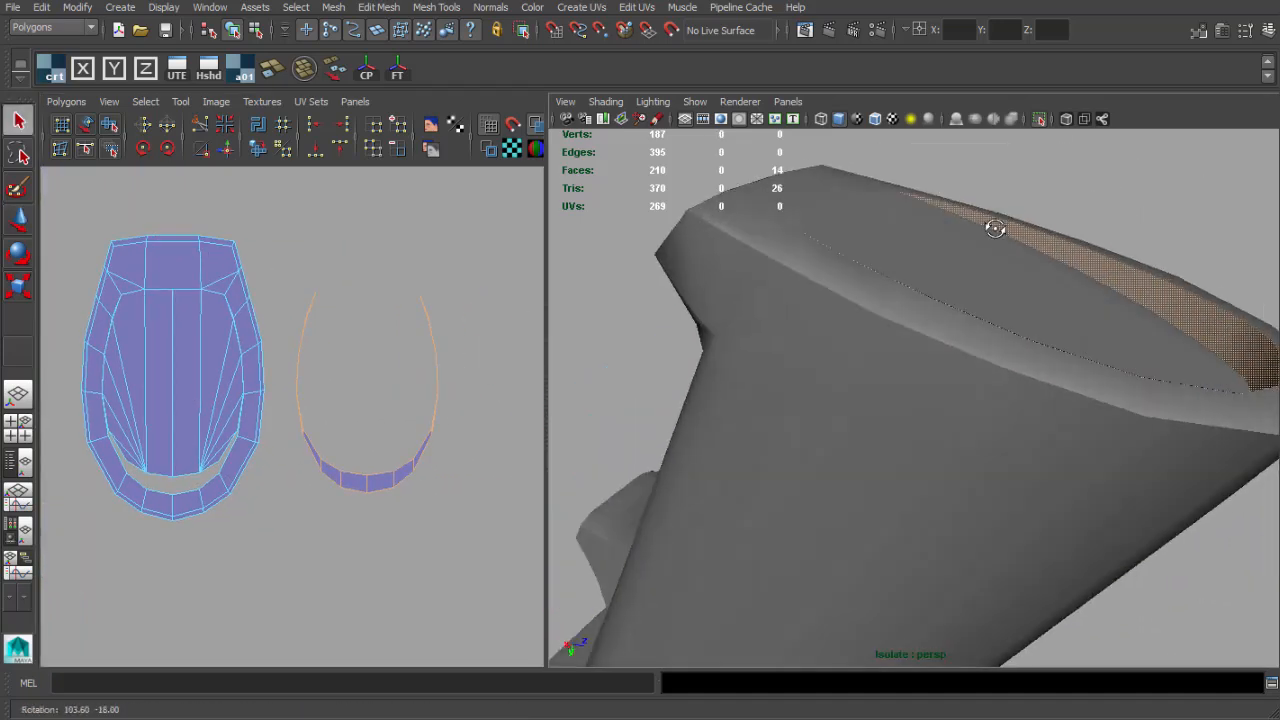
click(950, 230)
click(851, 300)
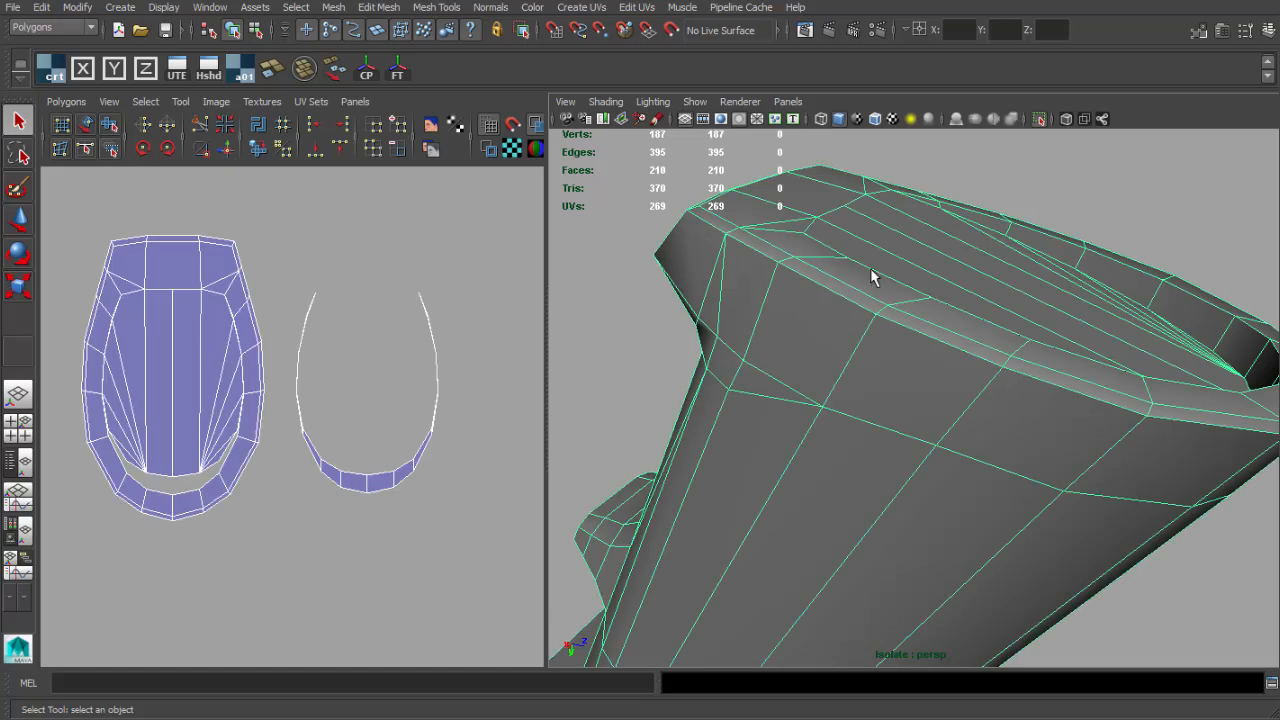
Select the four edges across the recess floor's flat end and cut the UVs along them.
alt+drag(870, 268, 824, 278)
right_drag(824, 278, 821, 236)
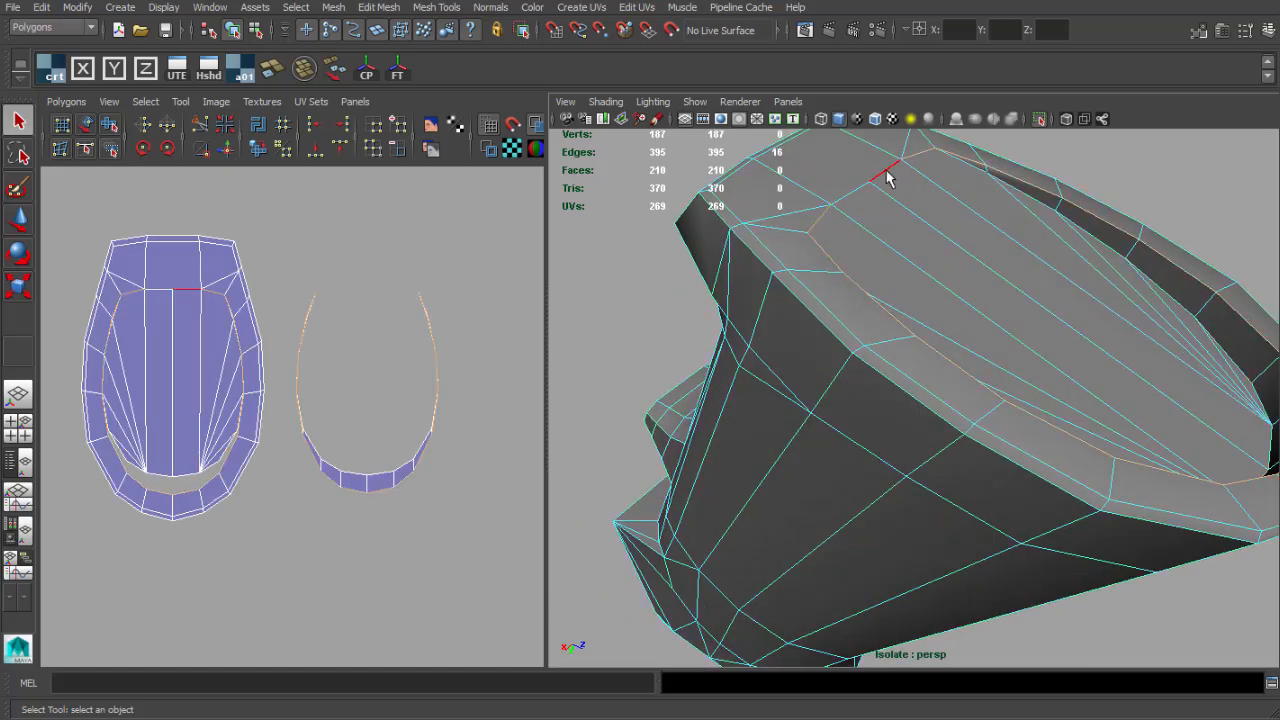
click(886, 172)
shift+click(850, 197)
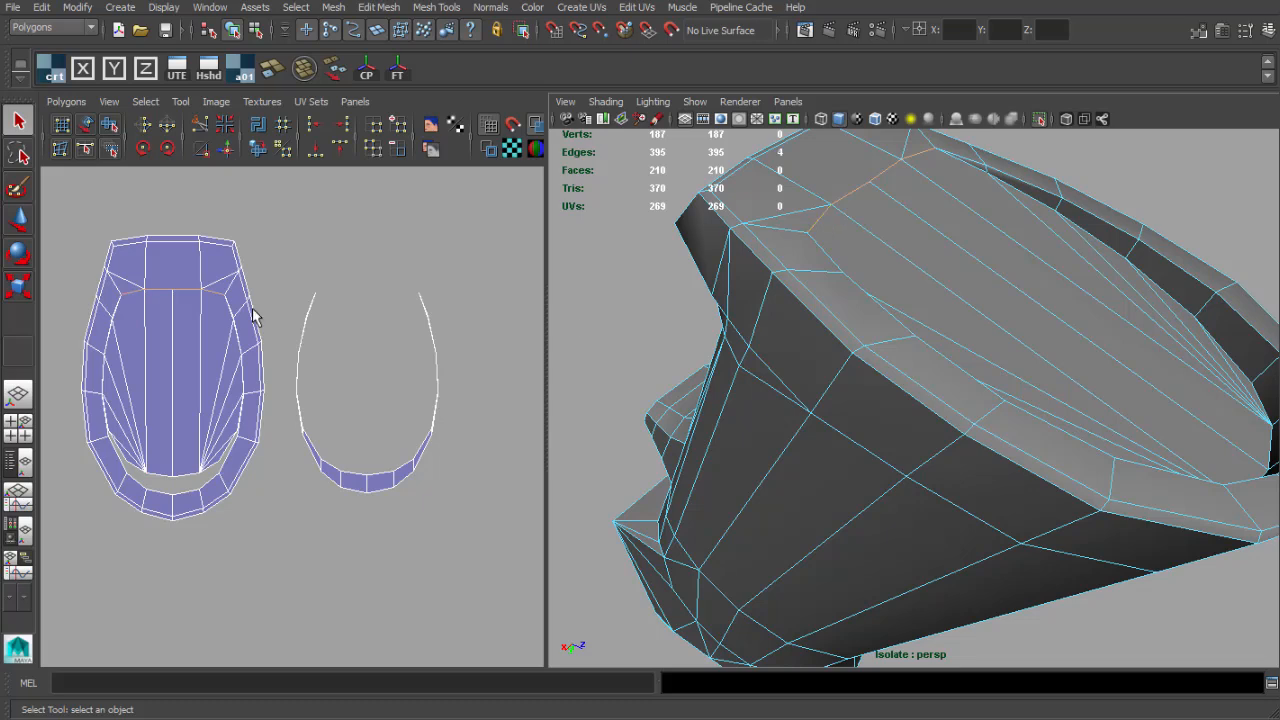
shift+right_drag(171, 300, 215, 460)
Select the recess floor's UV shell and move it out of the bottom cap rim, past the recess wall shell.
click(167, 474)
shift+click(168, 472)
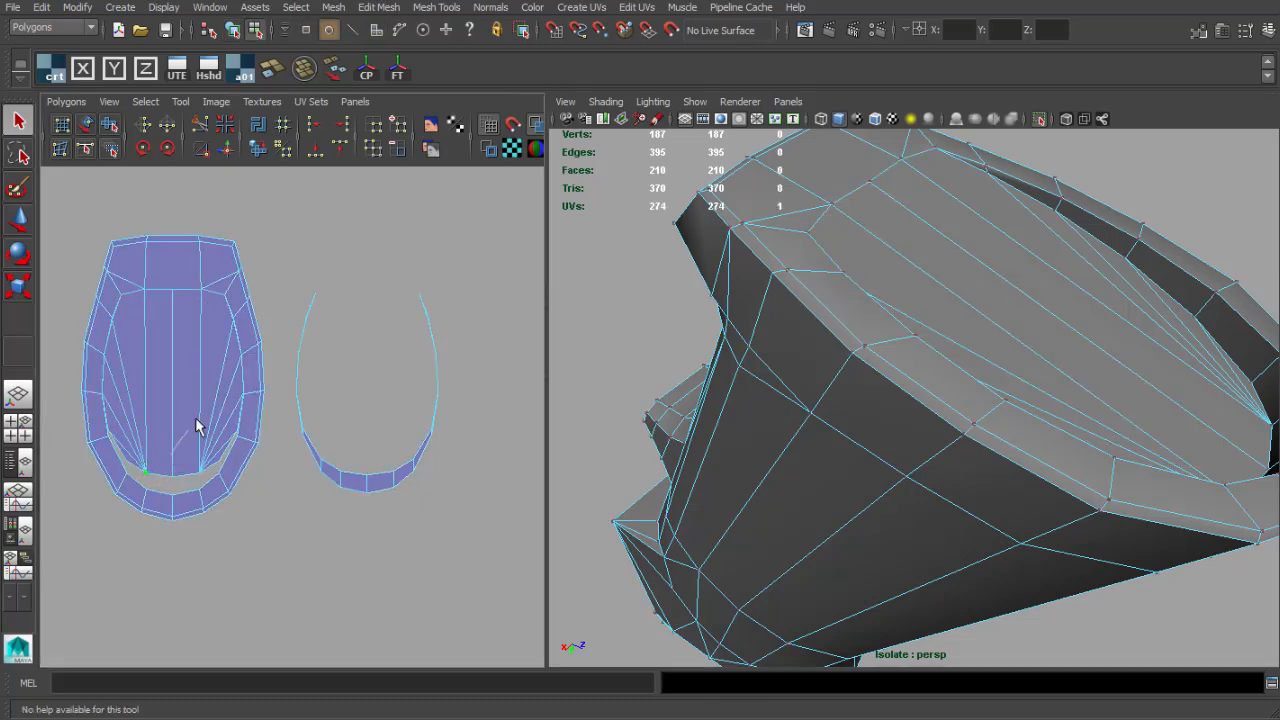
key(w)
drag(271, 391, 620, 386)
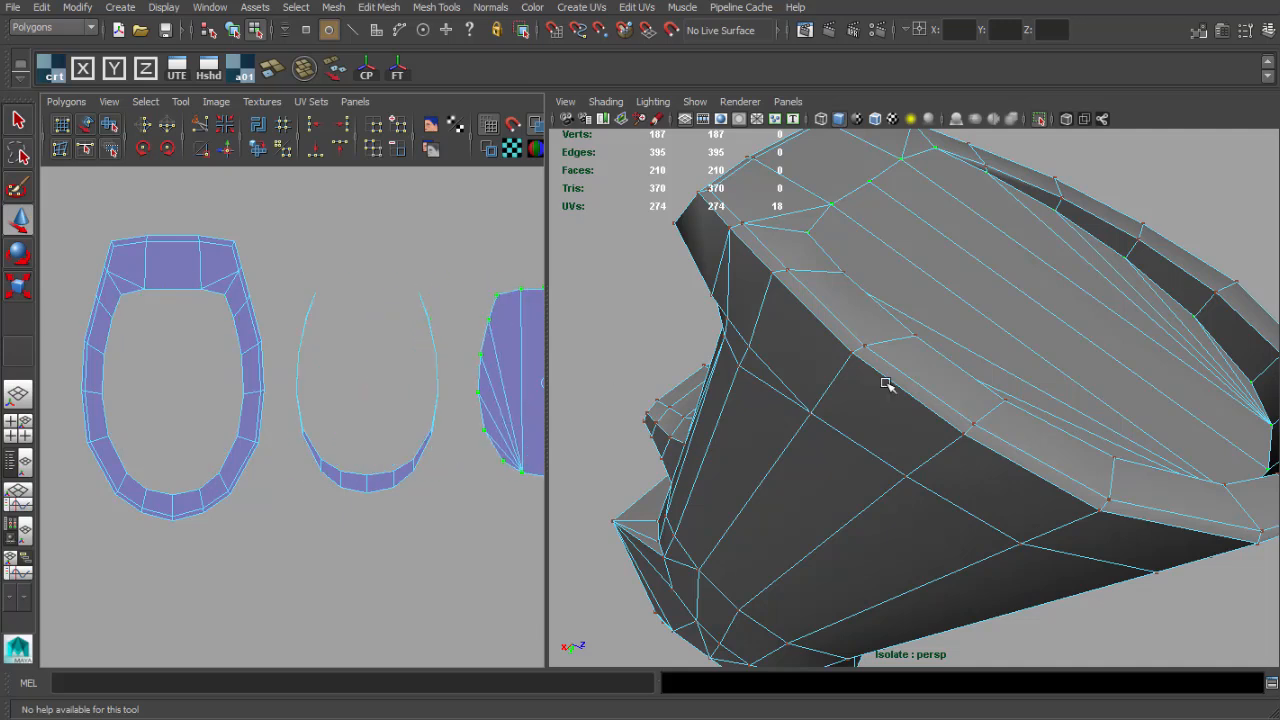
Select the loop of recess wall faces and open up their UV shell with the Smooth UV tool's unfold.
scroll(886, 383, down, 4)
alt+drag(886, 383, 974, 348)
key(q)
key(F11)
click(968, 332)
shift+double_click(993, 341)
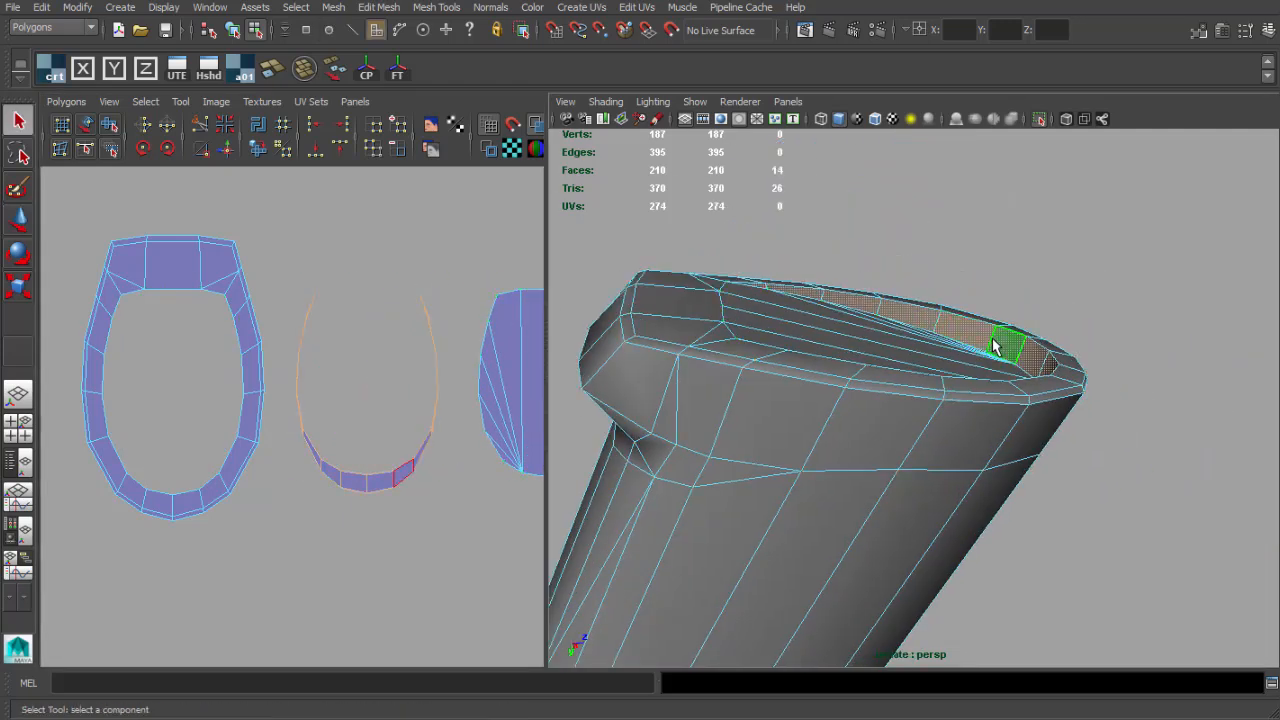
scroll(268, 348, down, 2)
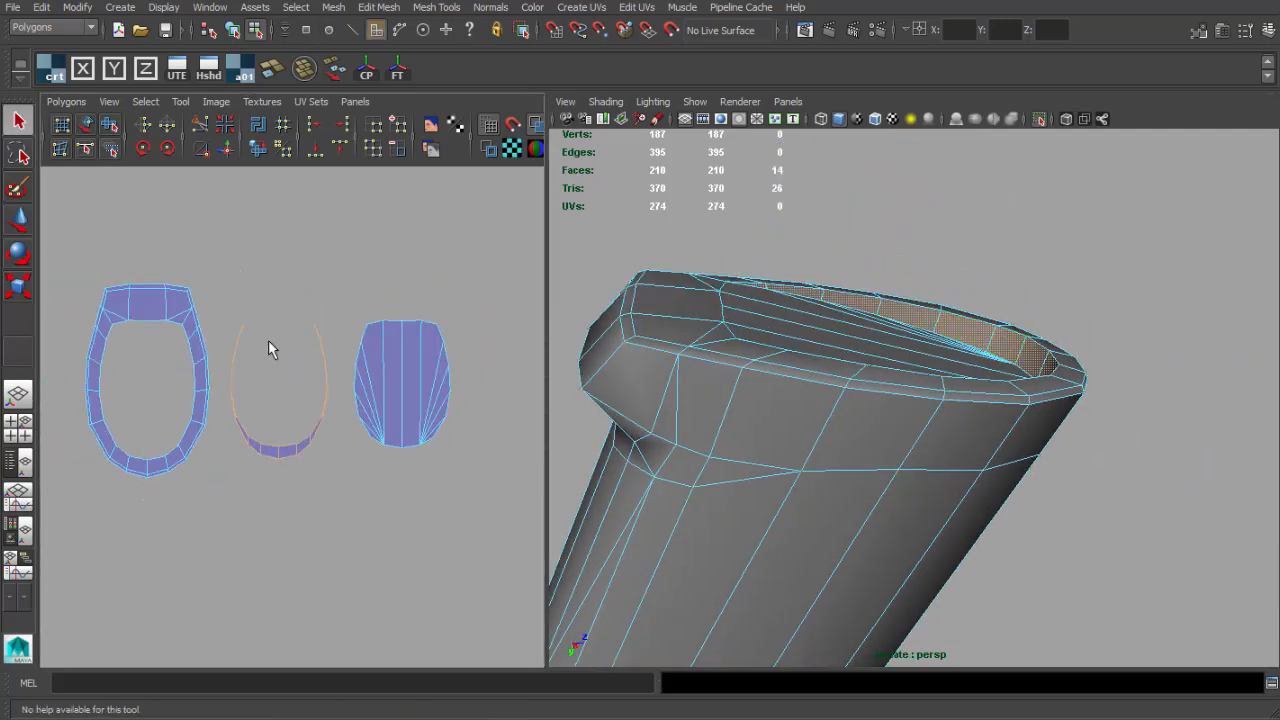
click(108, 123)
key(q)
key(F12)
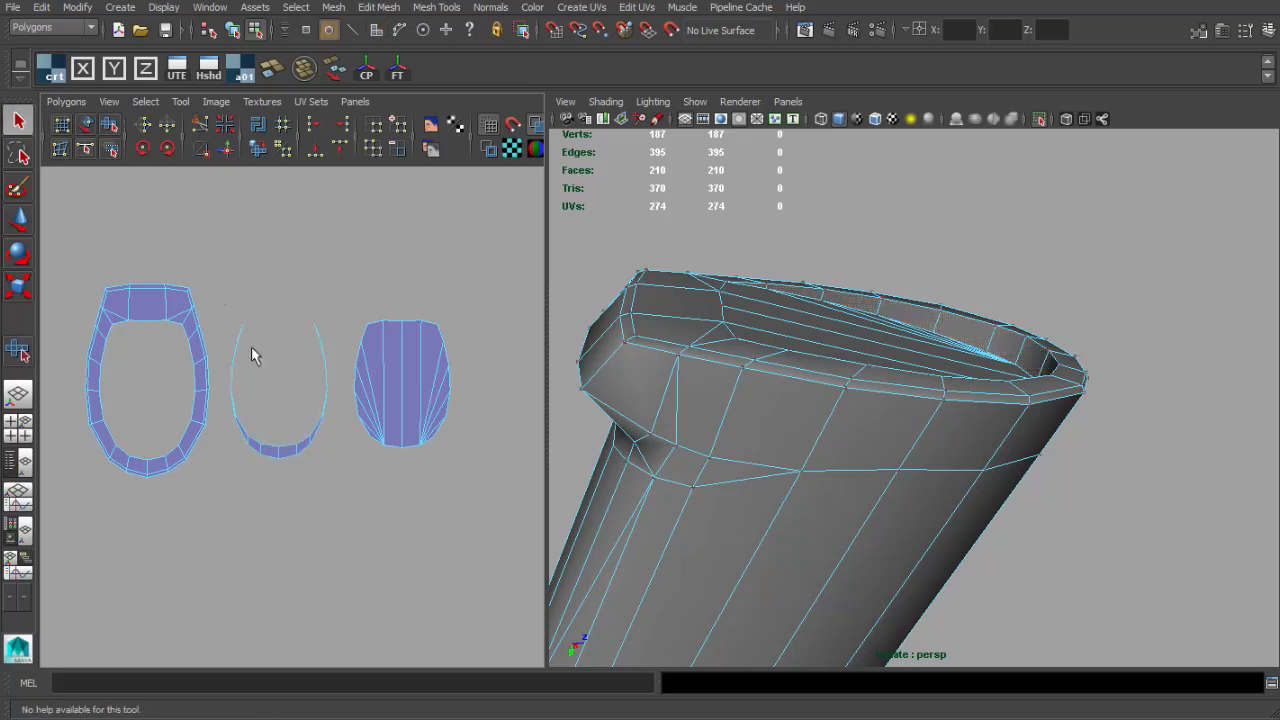
click(109, 127)
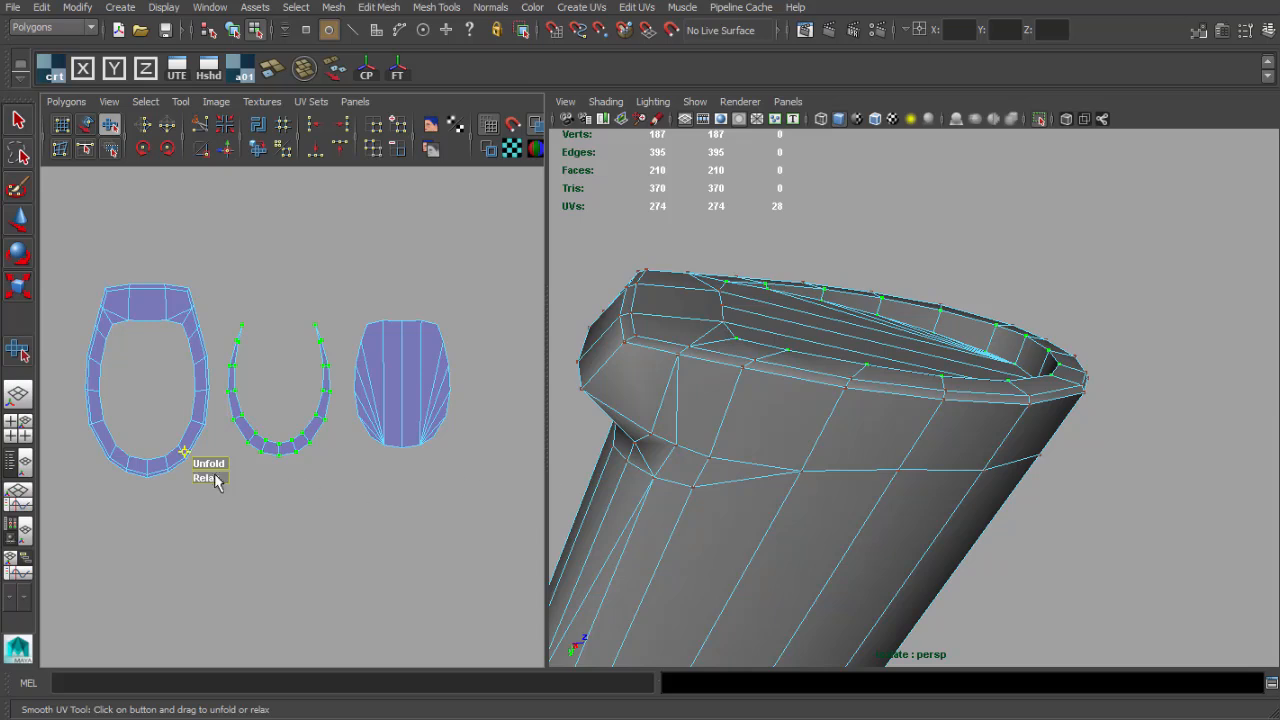
Try to smooth the recess wall shell further with the Smooth UV tool, and undo the change.
alt+drag(741, 354, 880, 378)
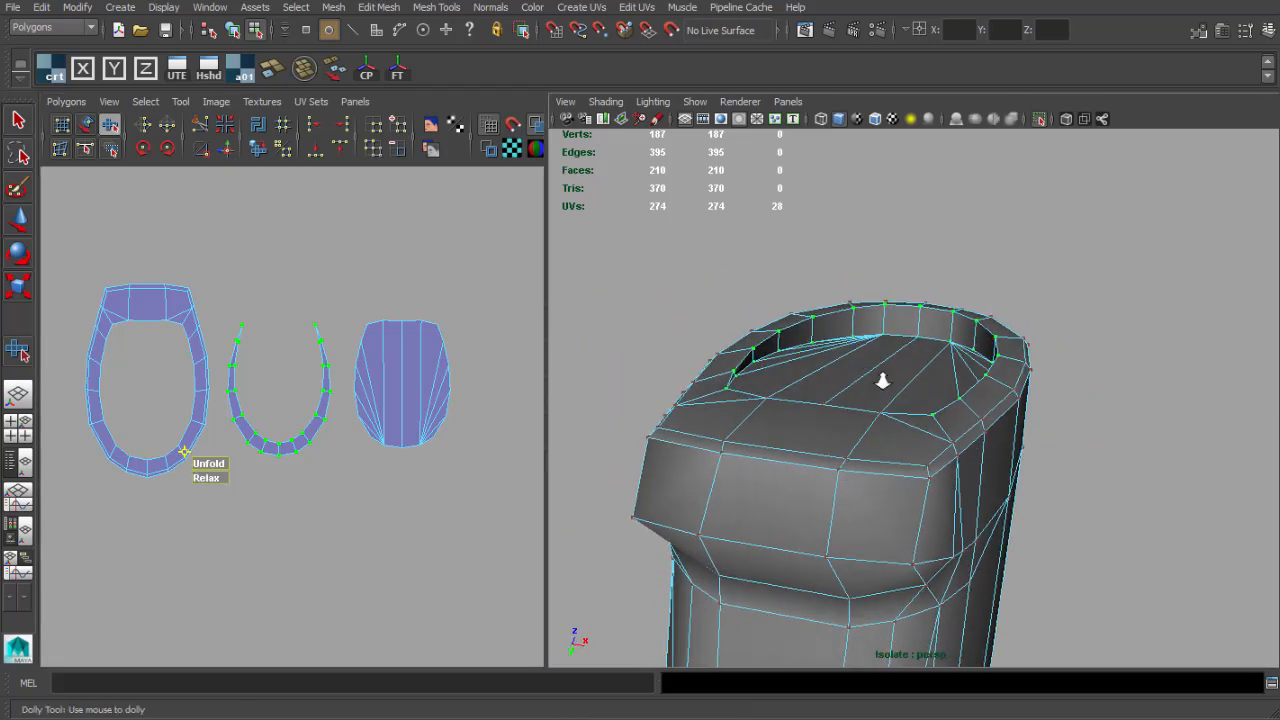
alt+right_drag(882, 379, 925, 385)
drag(216, 475, 584, 490)
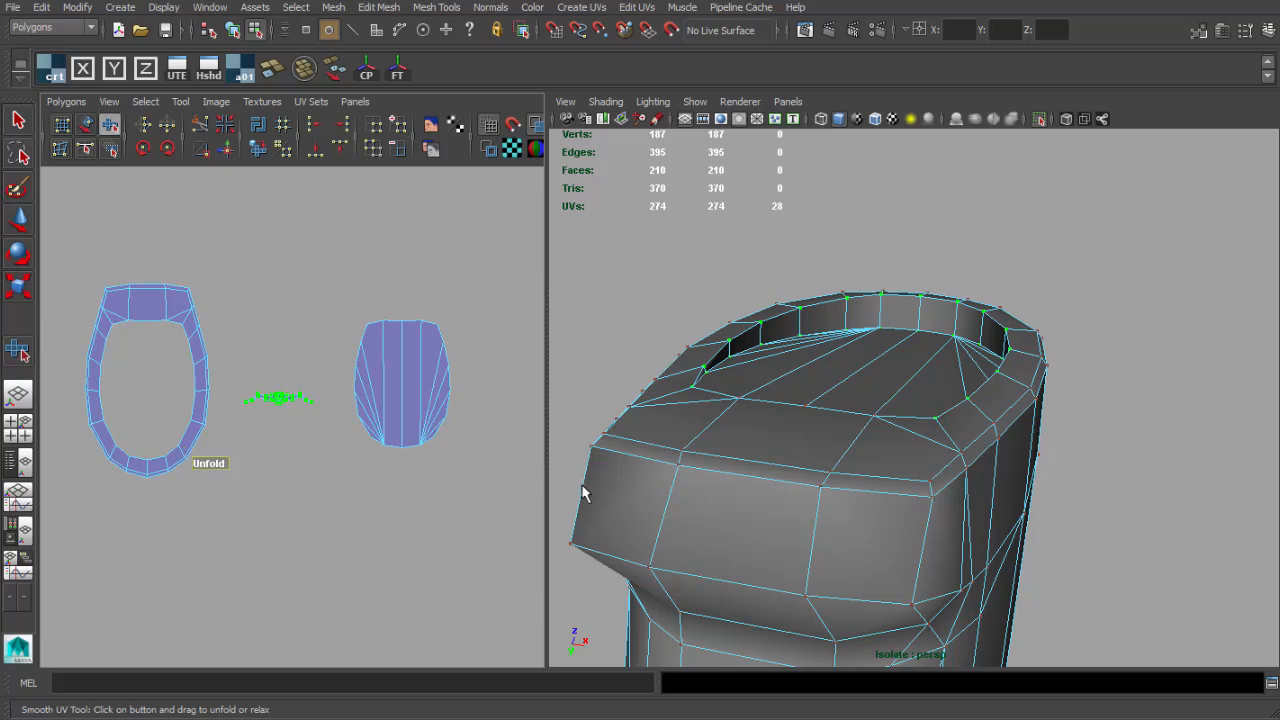
key(ctrl+z)
key(q)
Select the loop of recess wall faces and project their UVs along the X axis.
click(836, 320)
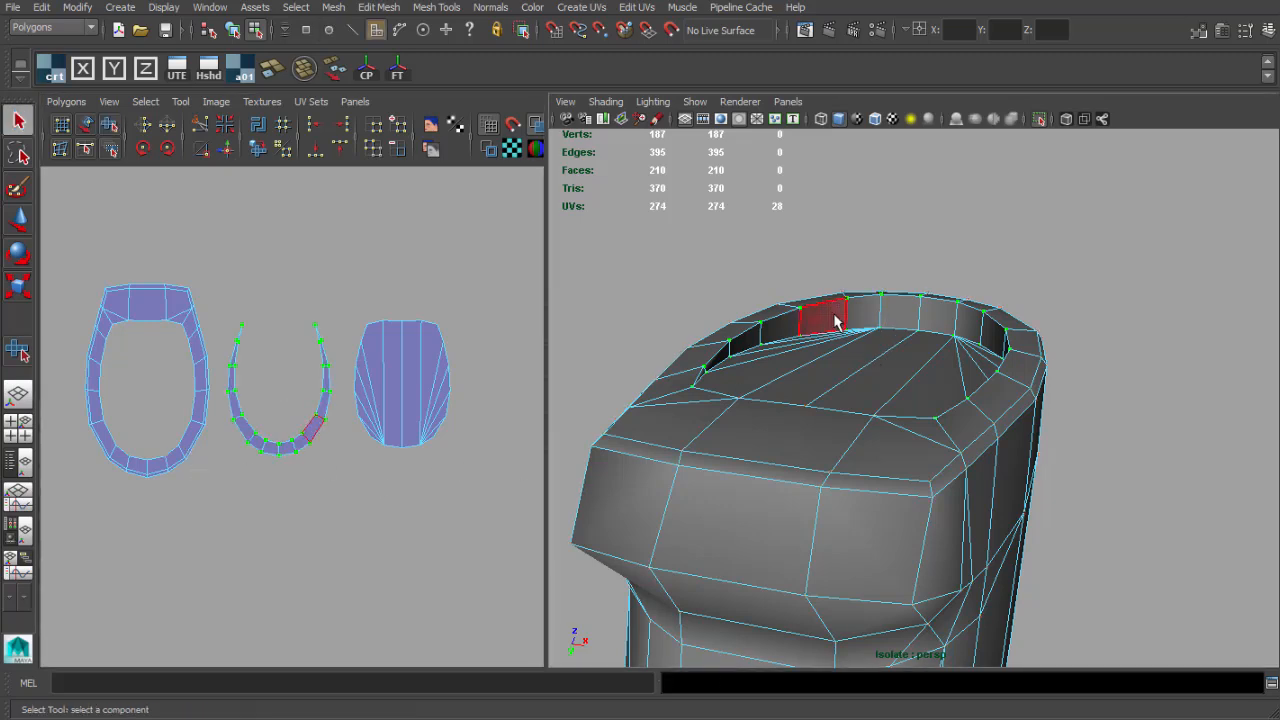
shift+double_click(857, 320)
click(83, 70)
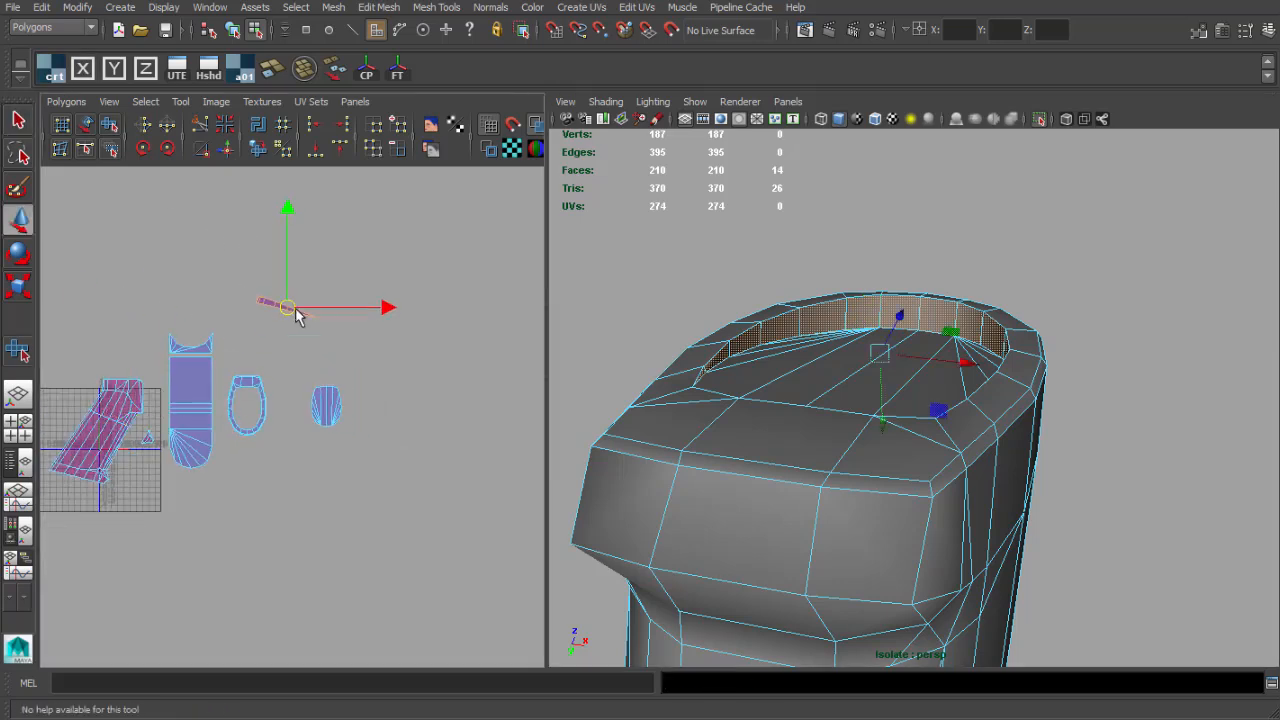
Rotate the projected recess wall shell level and unfold it with the Legacy method constrained to horizontal.
scroll(290, 305, up, 5)
key(q)
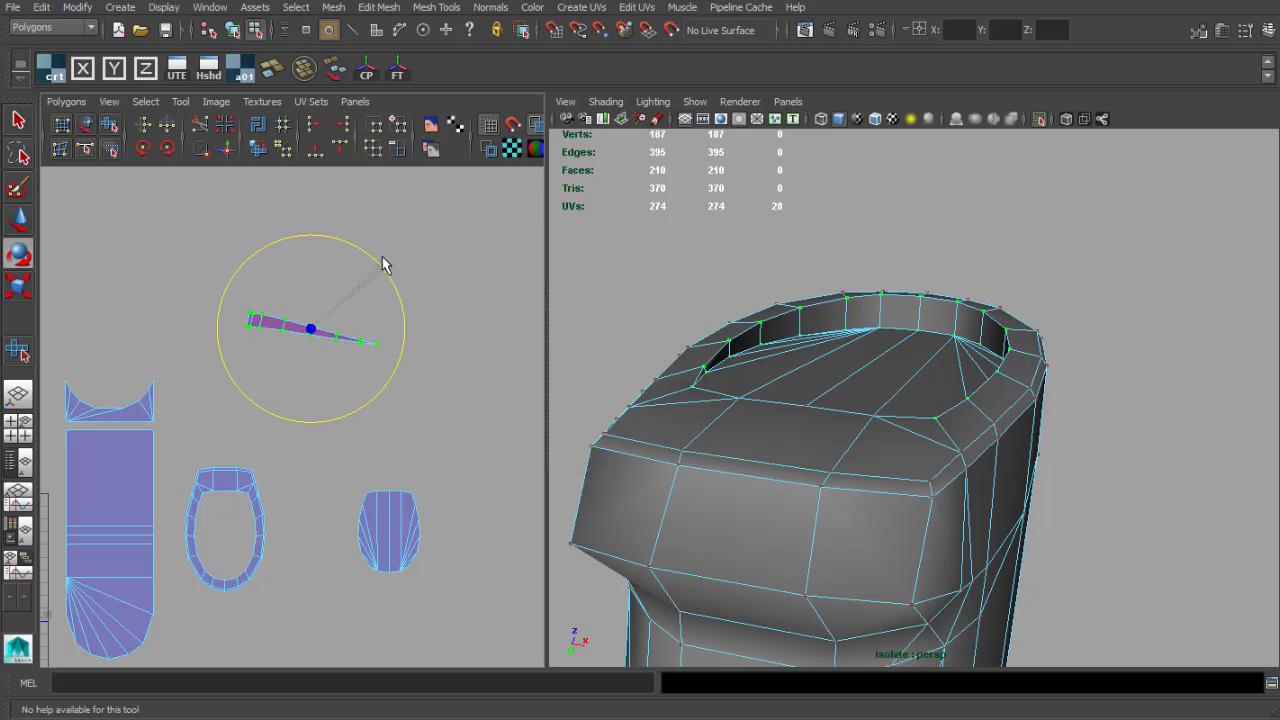
click(66, 101)
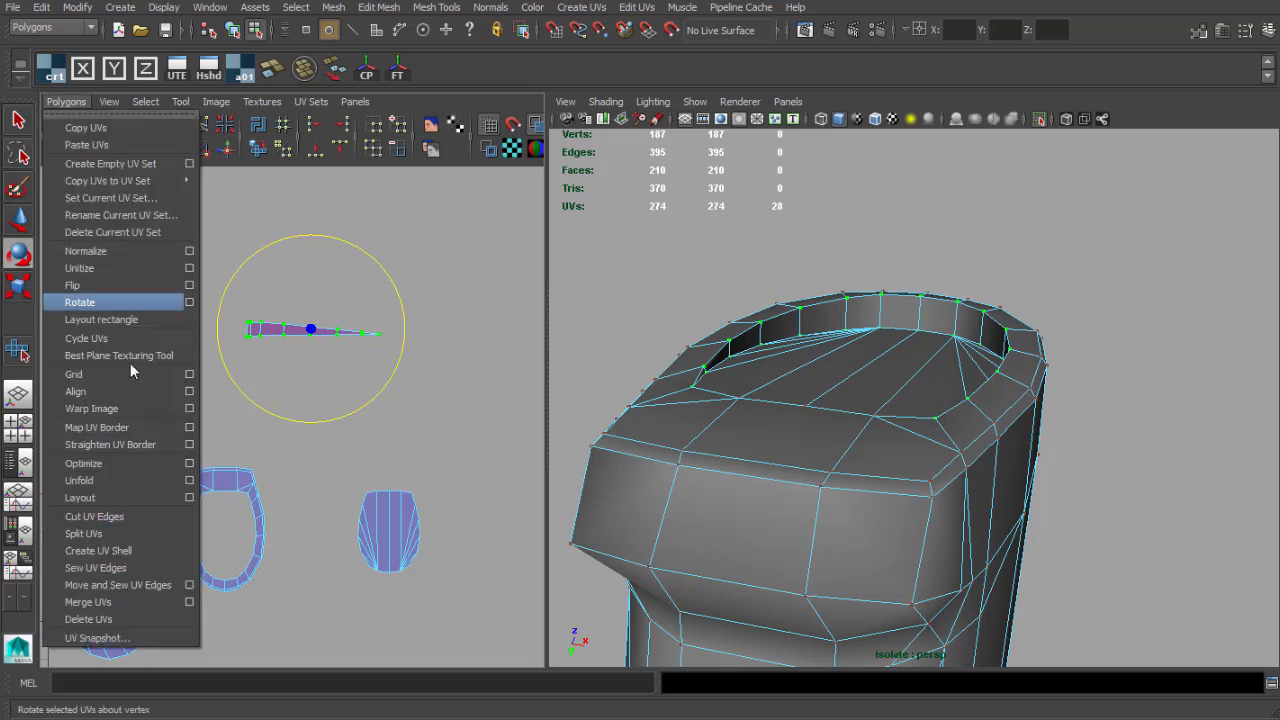
click(195, 490)
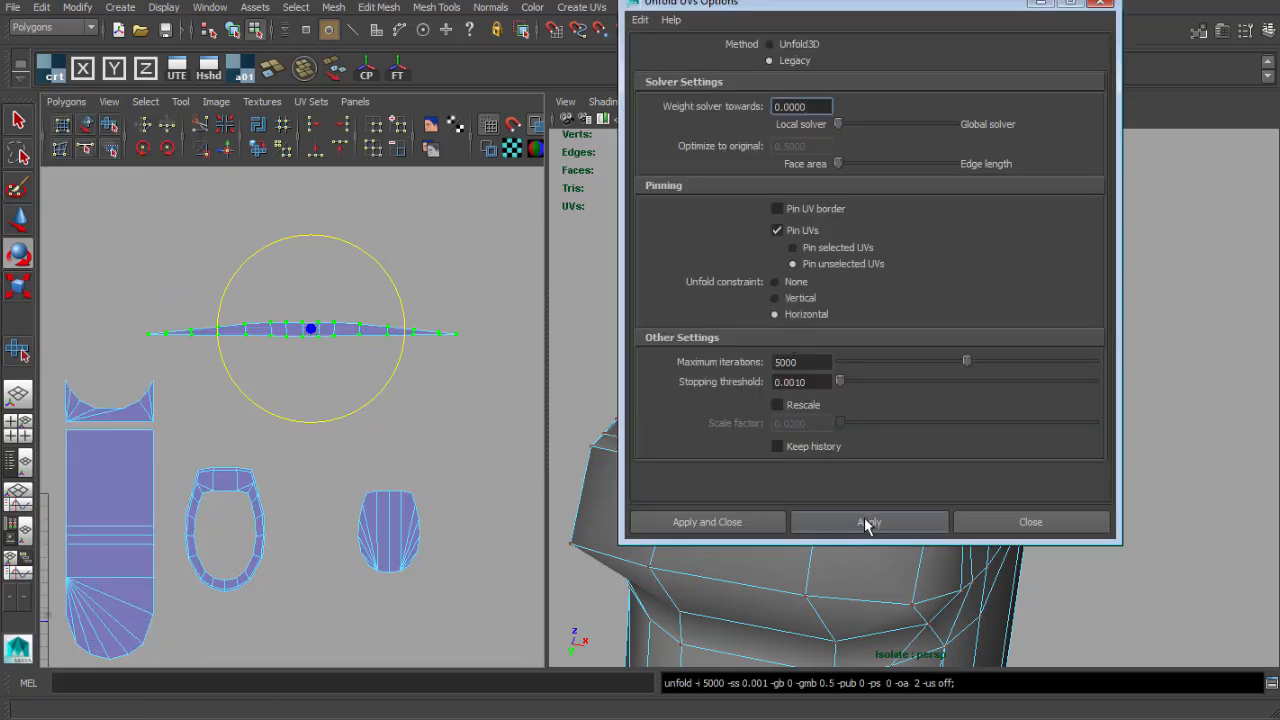
click(1030, 522)
Turn on the checker display and scale the recess wall shell down to match the checker size of the surrounding faces.
alt+drag(710, 368, 790, 182)
click(892, 119)
scroll(891, 340, up, 5)
mouse_move(906, 274)
alt+mouse_down()
mouse_move(891, 340)
mouse_move(836, 393)
mouse_move(826, 385)
alt+mouse_up()
key(r)
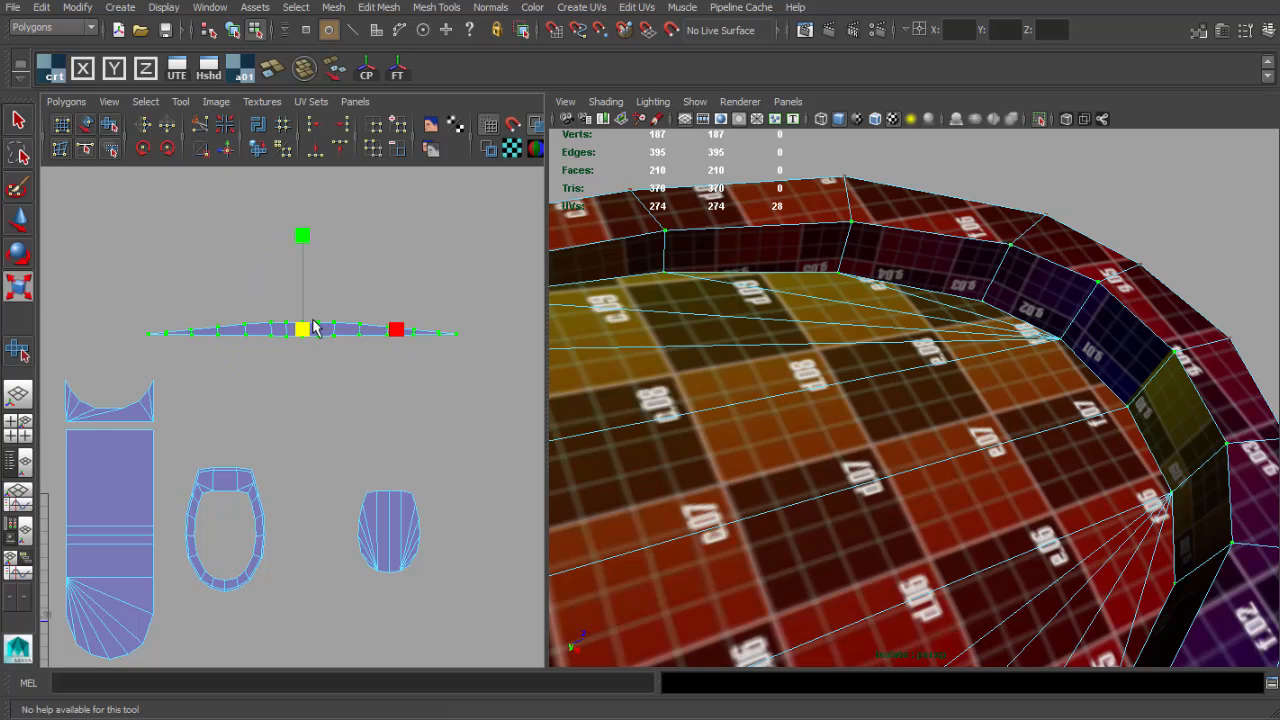
drag(306, 329, 267, 331)
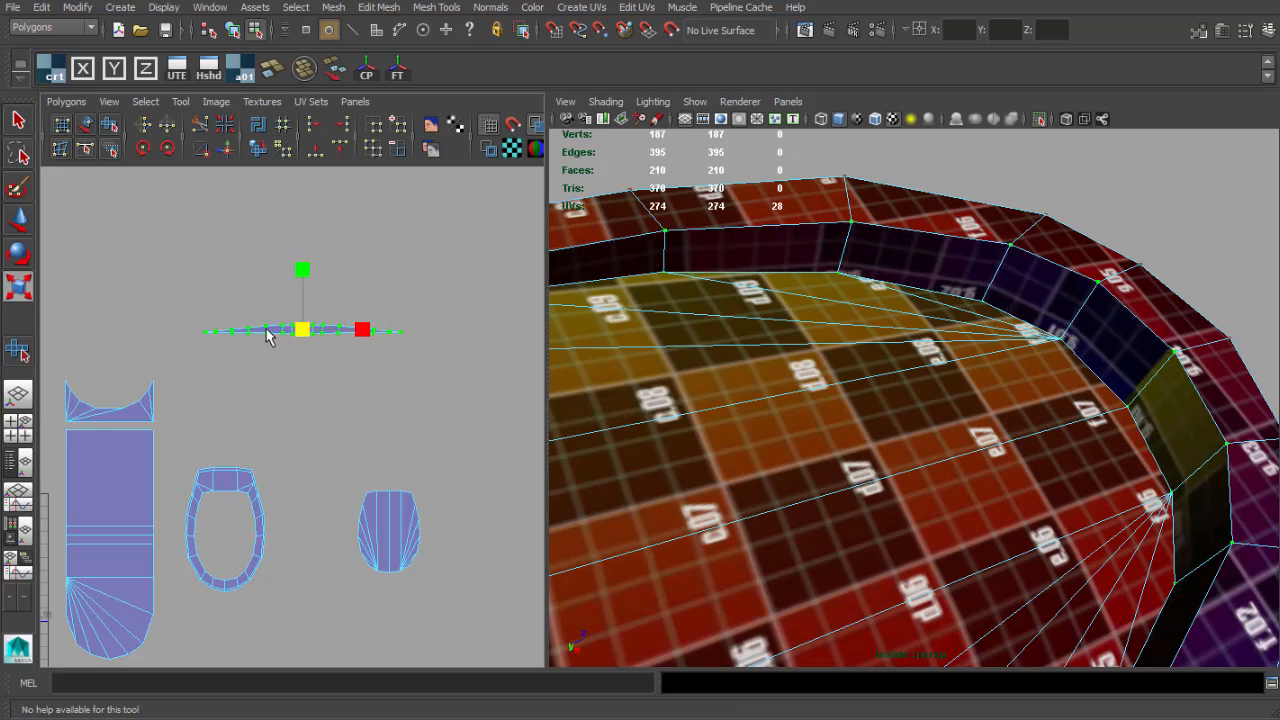
drag(402, 329, 394, 328)
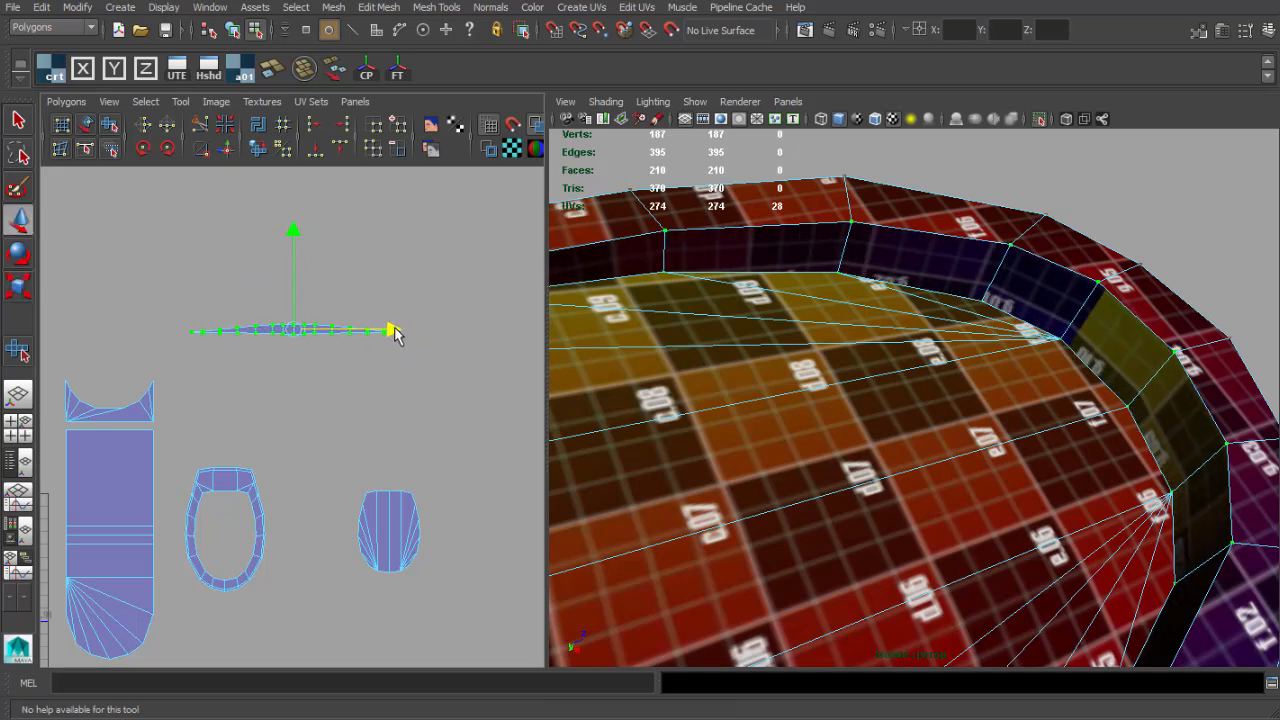
Turn the recess wall shell upright and place it alongside the long rectangular shell, facing the grip body shell.
alt+right_drag(361, 358, 307, 358)
alt+middle_drag(307, 358, 382, 269)
click(146, 155)
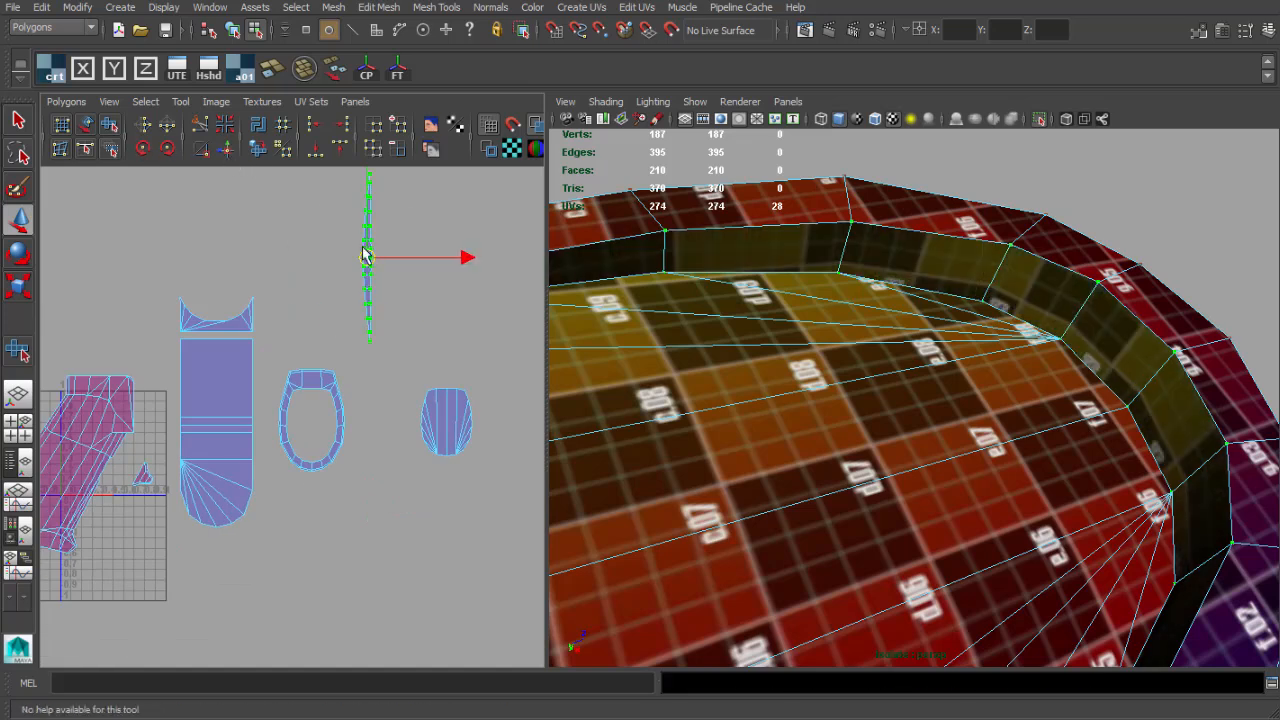
drag(366, 254, 174, 409)
alt+right_drag(174, 409, 300, 346)
alt+middle_drag(300, 346, 310, 420)
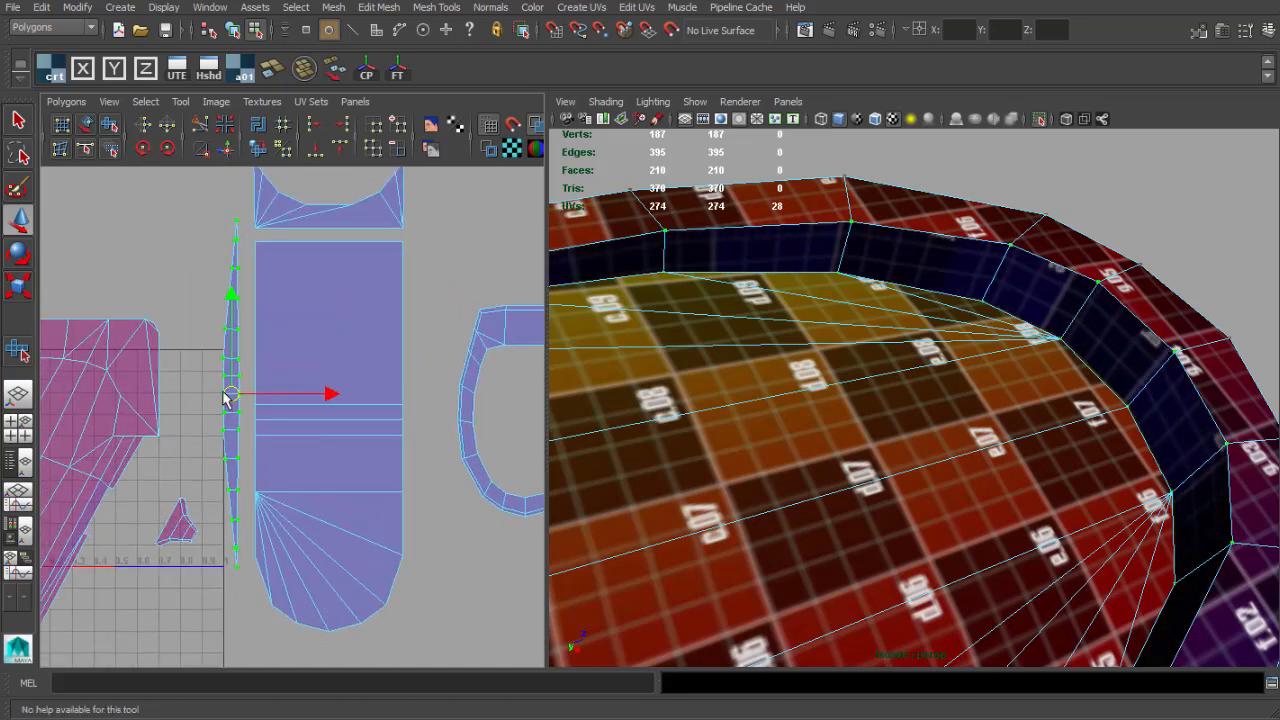
drag(231, 396, 240, 339)
alt+right_drag(308, 352, 277, 357)
alt+middle_drag(277, 357, 232, 364)
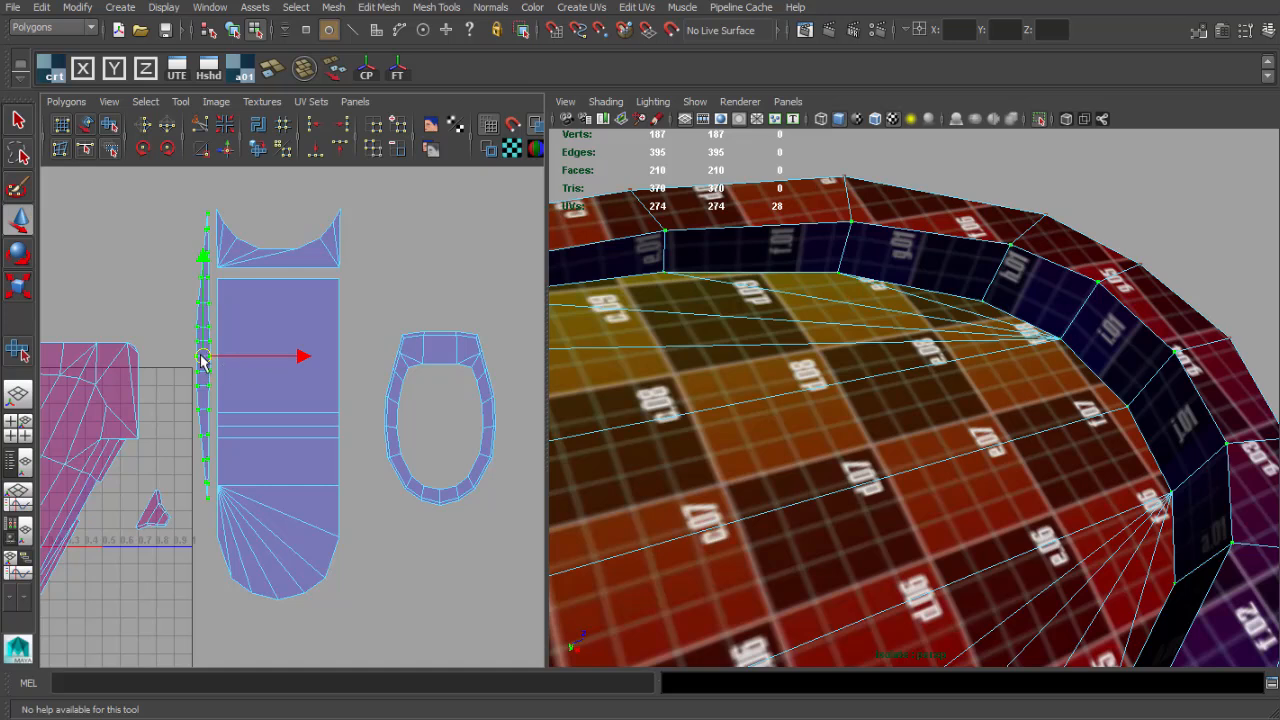
drag(201, 357, 203, 357)
Place the bottom cap rim shell beside the long rectangular shell, with the recess floor shell directly below the rim.
alt+right_drag(408, 348, 380, 350)
alt+middle_drag(380, 350, 272, 332)
drag(381, 466, 359, 366)
drag(491, 403, 274, 435)
click(400, 377)
Shift the rectangular, curved-end, rim and recess floor shells together slightly away from the recess wall shell.
alt+right_drag(365, 408, 330, 413)
alt+middle_drag(330, 413, 480, 409)
alt+right_drag(480, 409, 510, 400)
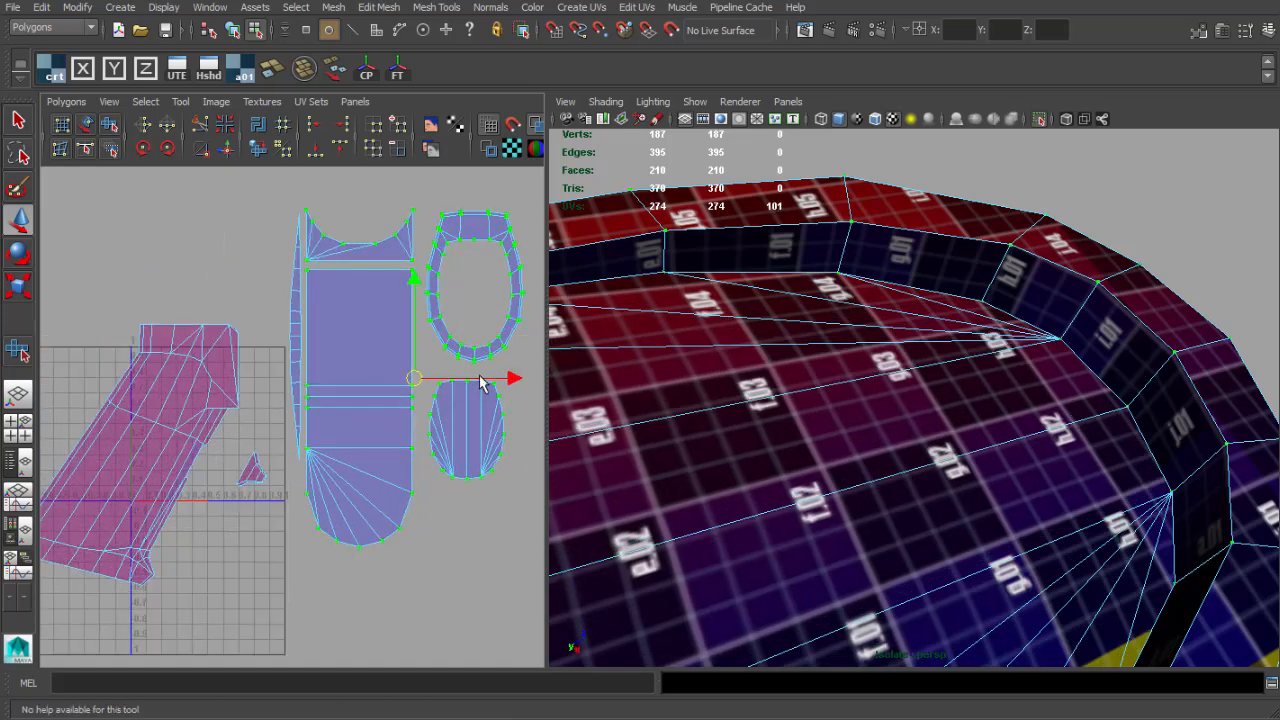
drag(480, 383, 486, 383)
Return to object selection, turn off the checker display, reselect the grip and inspect its shape from several sides.
alt+drag(885, 330, 958, 352)
key(q)
right_drag(945, 352, 926, 208)
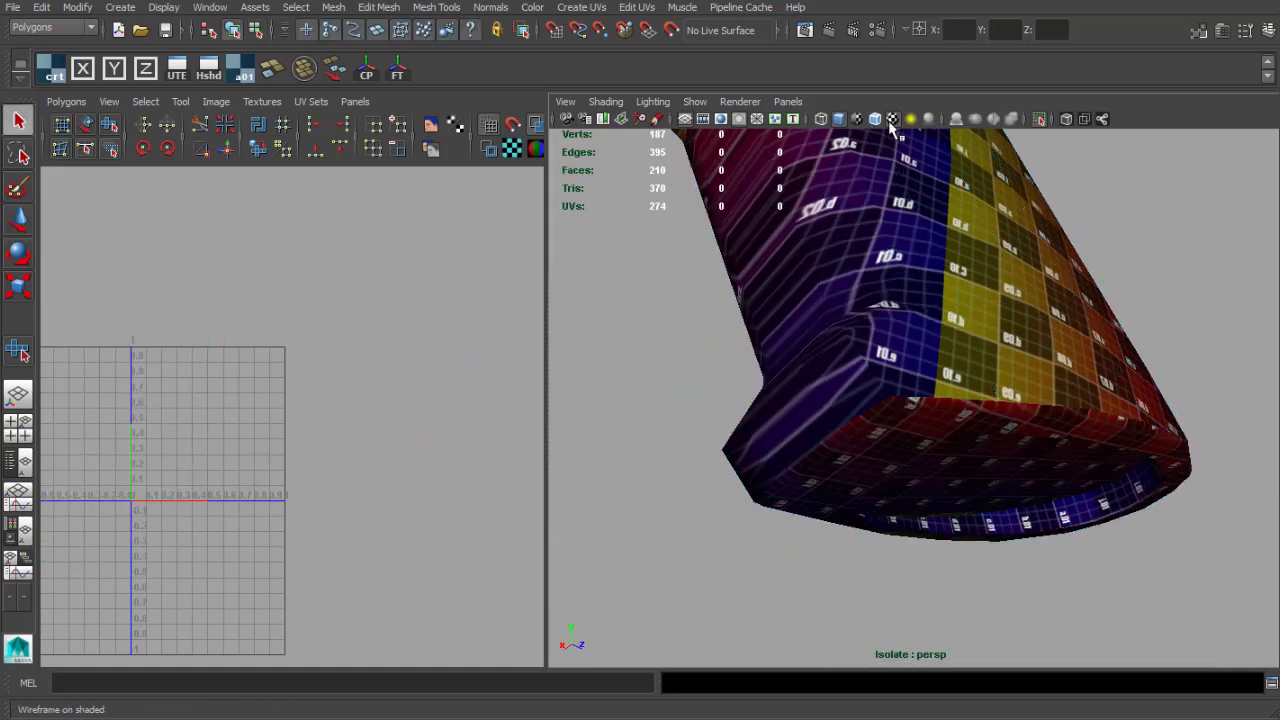
click(893, 120)
alt+drag(880, 282, 886, 286)
alt+drag(903, 366, 894, 471)
click(1040, 434)
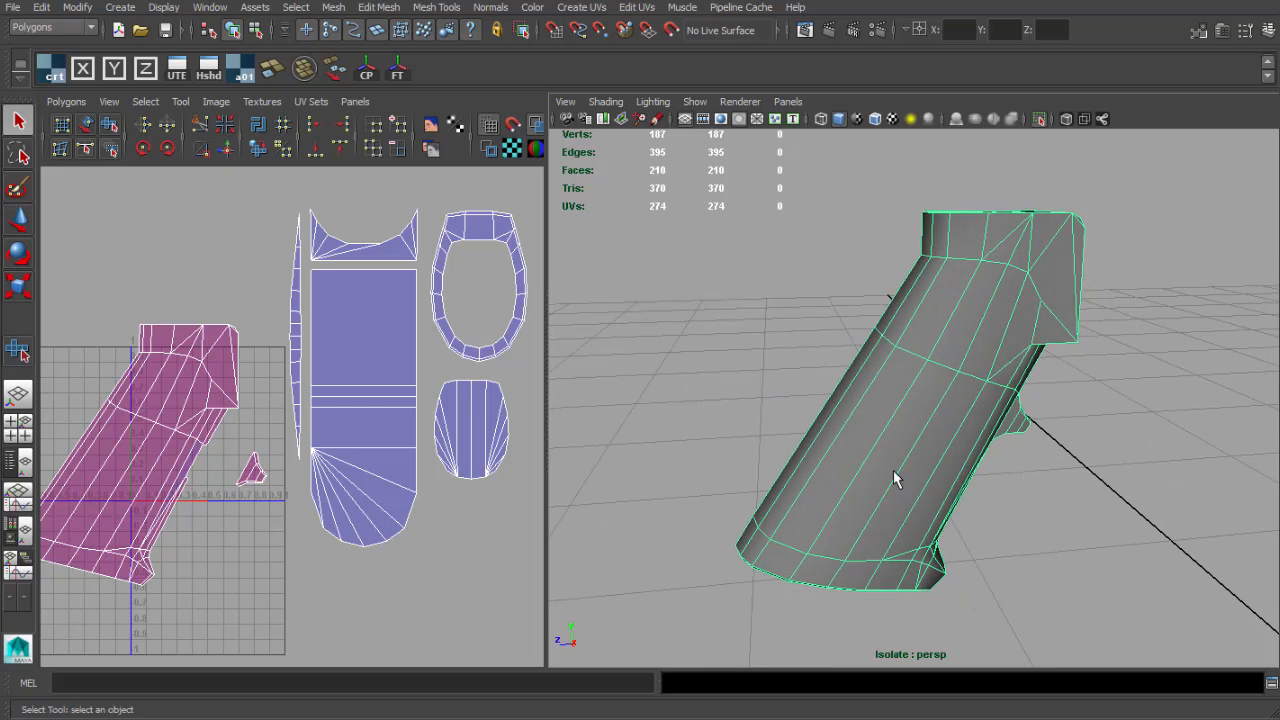
alt+drag(962, 434, 1025, 366)
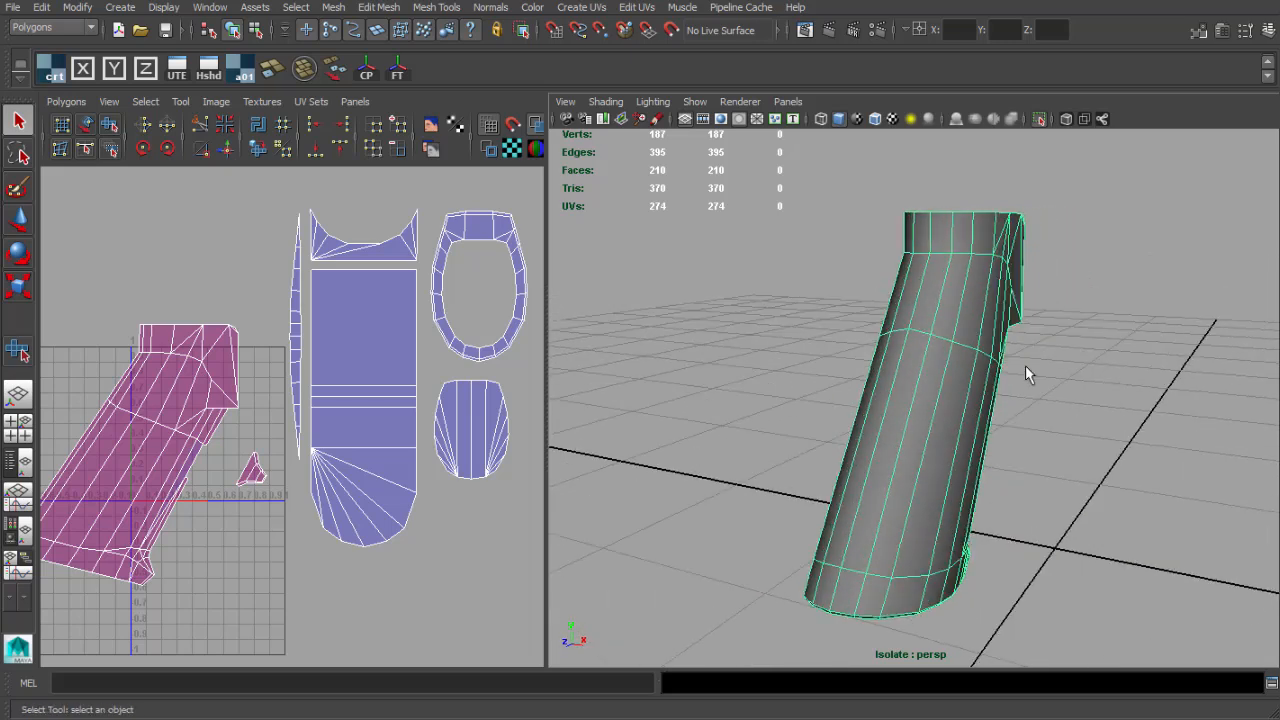
With the checker display on, select the edge line down the middle of the grip's rounded side, excluding edges in the cap shells.
click(893, 119)
alt+drag(850, 250, 1035, 433)
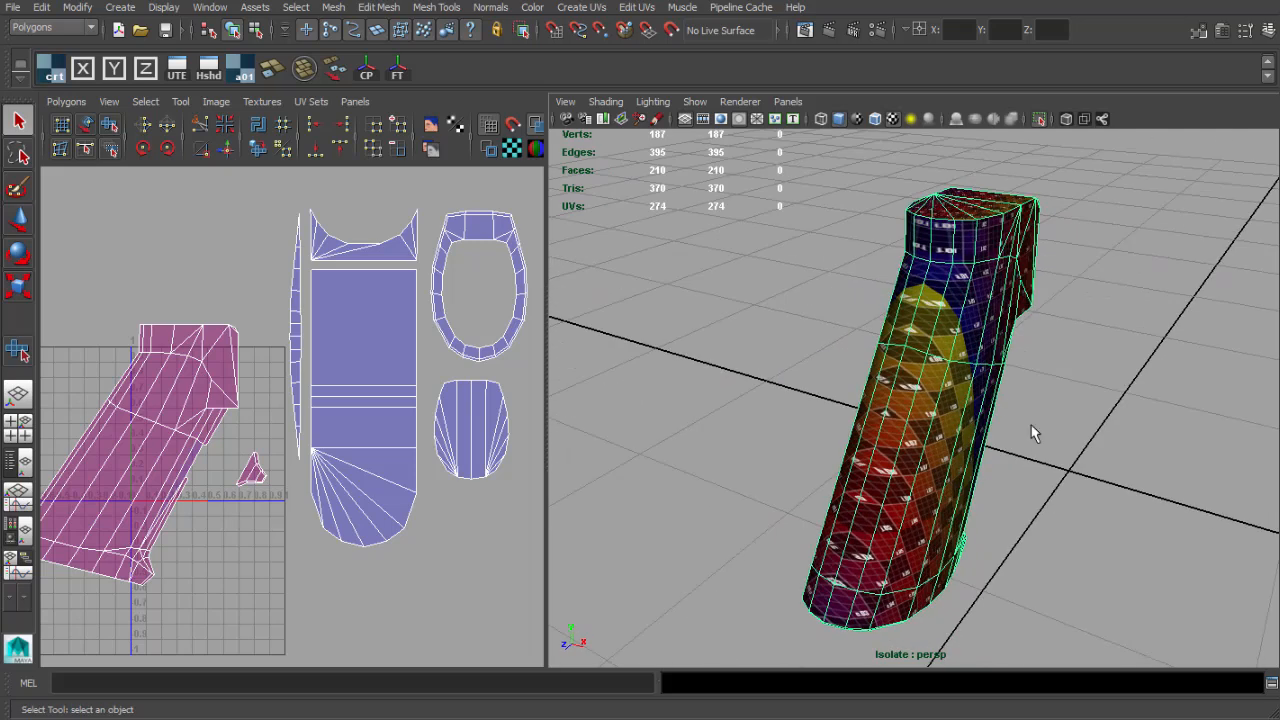
alt+drag(981, 339, 902, 183)
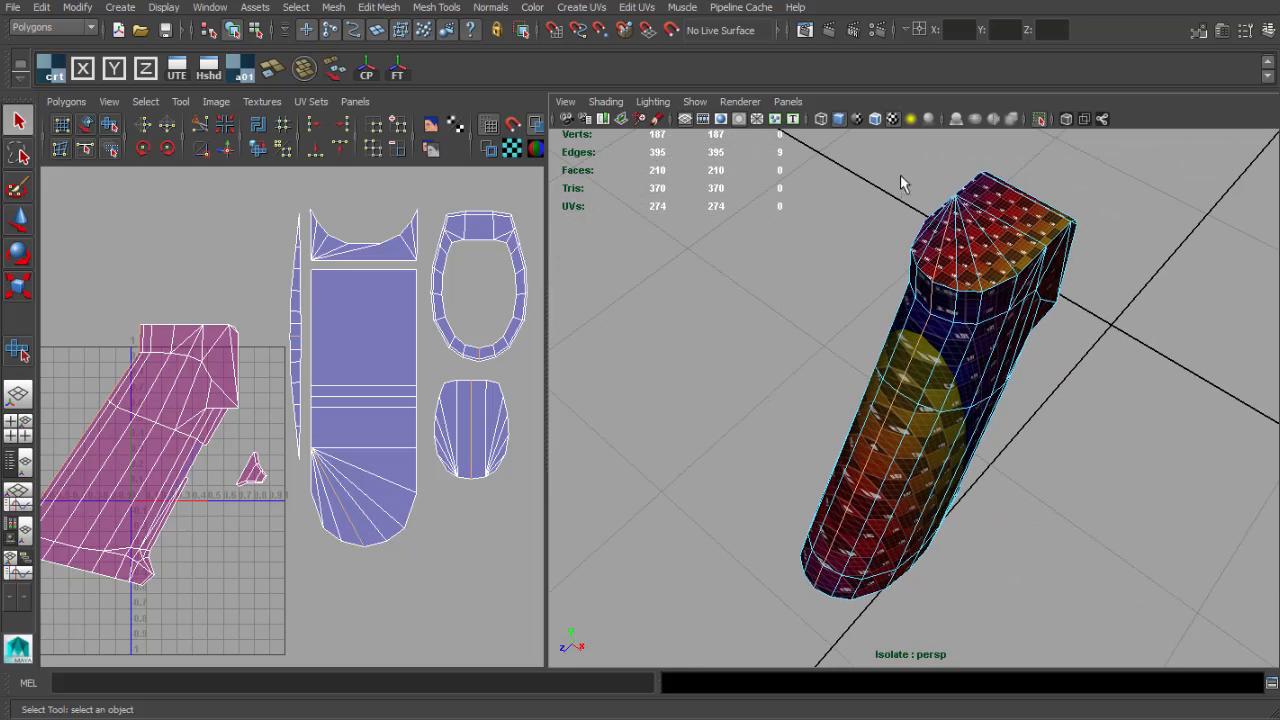
alt+drag(1018, 268, 1140, 140)
alt+right_drag(495, 357, 432, 339)
drag(497, 229, 279, 543)
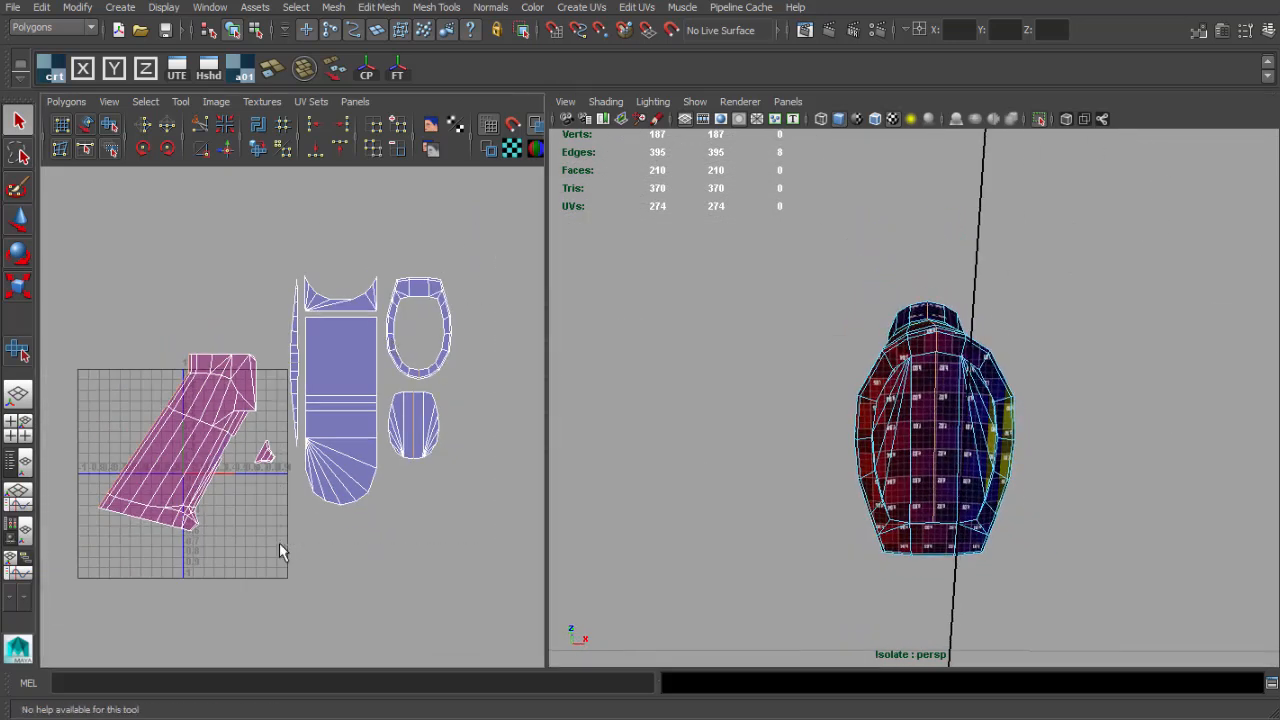
right_drag(420, 352, 347, 470)
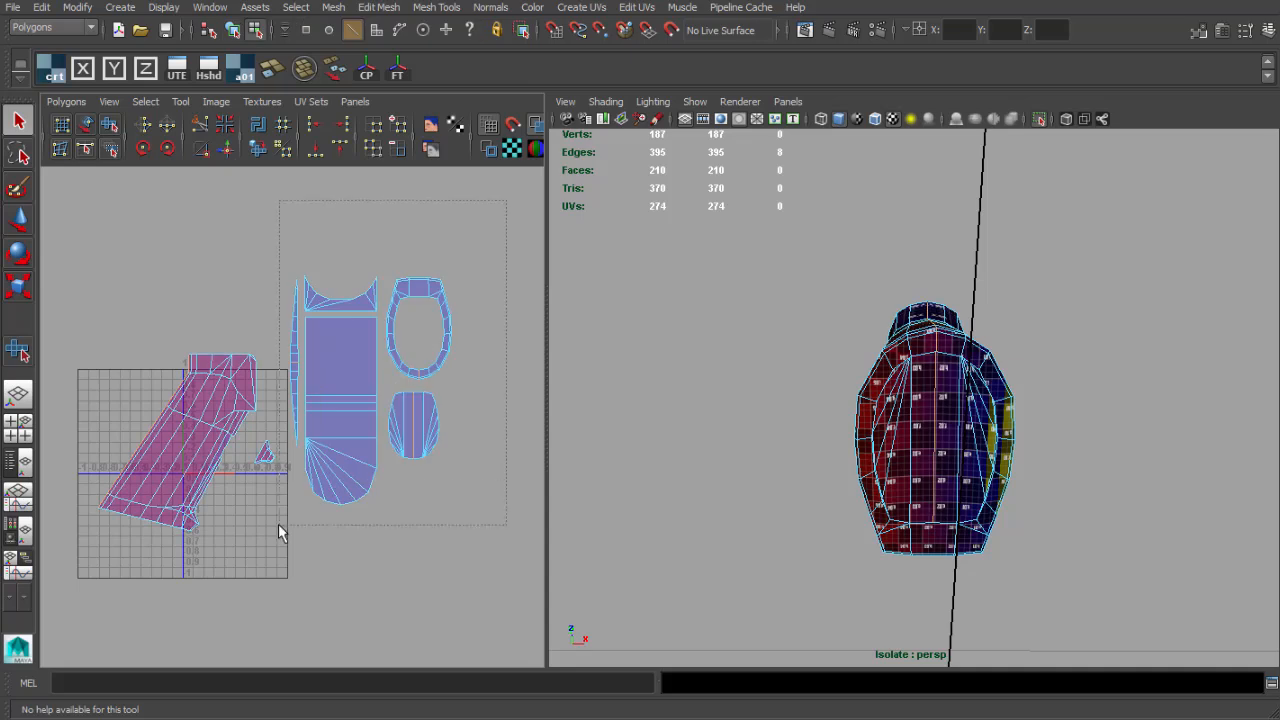
ctrl+drag(278, 524, 277, 523)
Cut the grip body's UVs along the selected centre seam, select the whole shell, and undo its trial move.
alt+middle_drag(238, 425, 332, 378)
scroll(332, 378, up, 2)
shift+right_drag(280, 386, 196, 385)
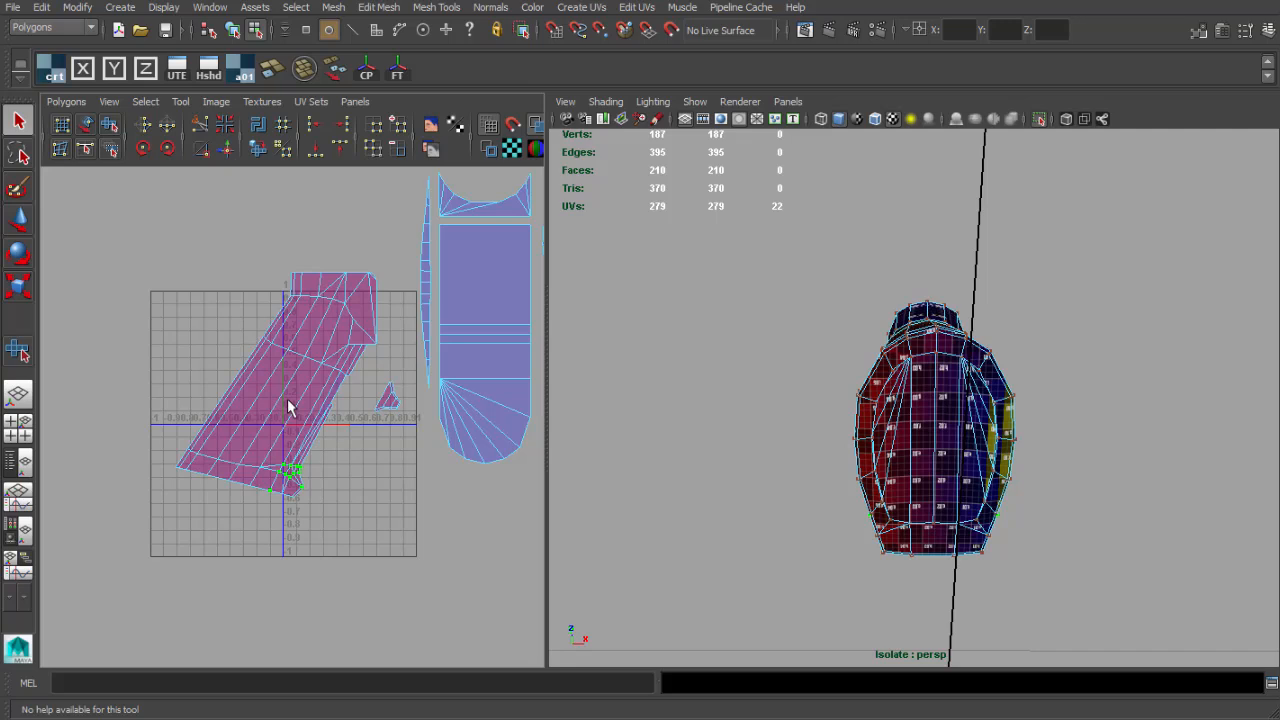
drag(376, 388, 336, 385)
key(ctrl+z)
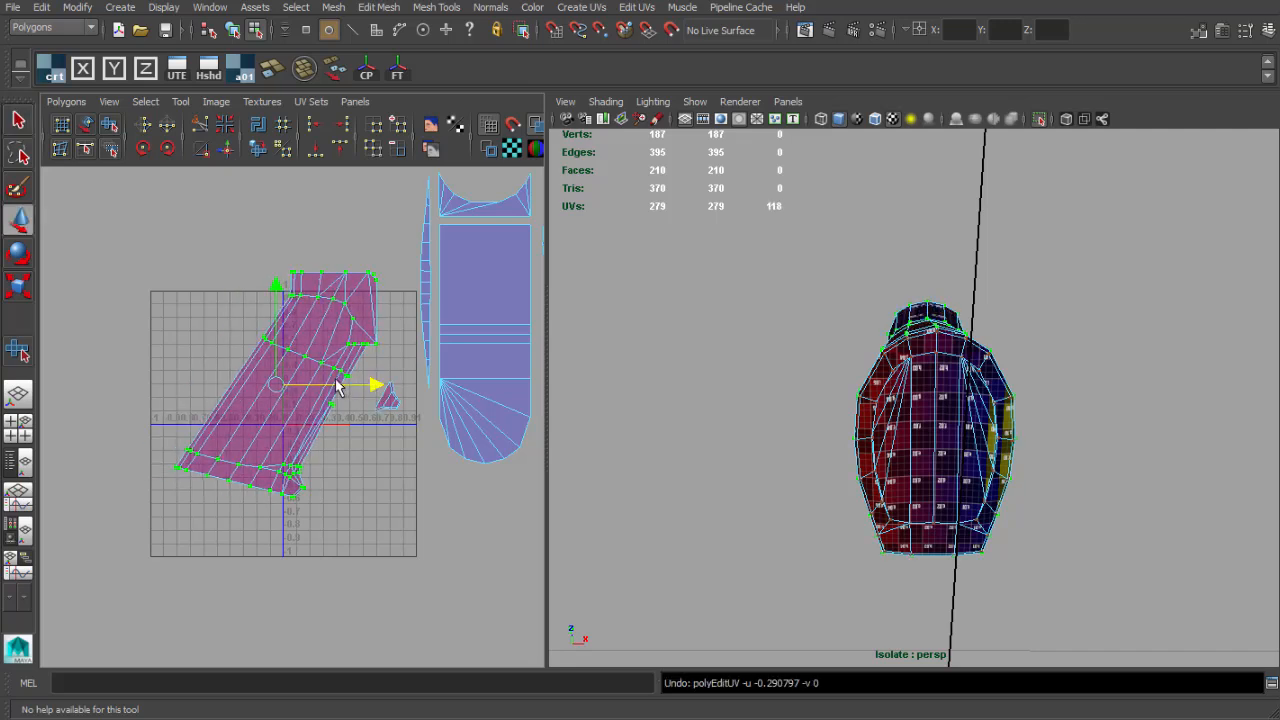
Unfold the grip body shell with the Legacy method, first constrained to horizontal and after that to vertical.
click(66, 101)
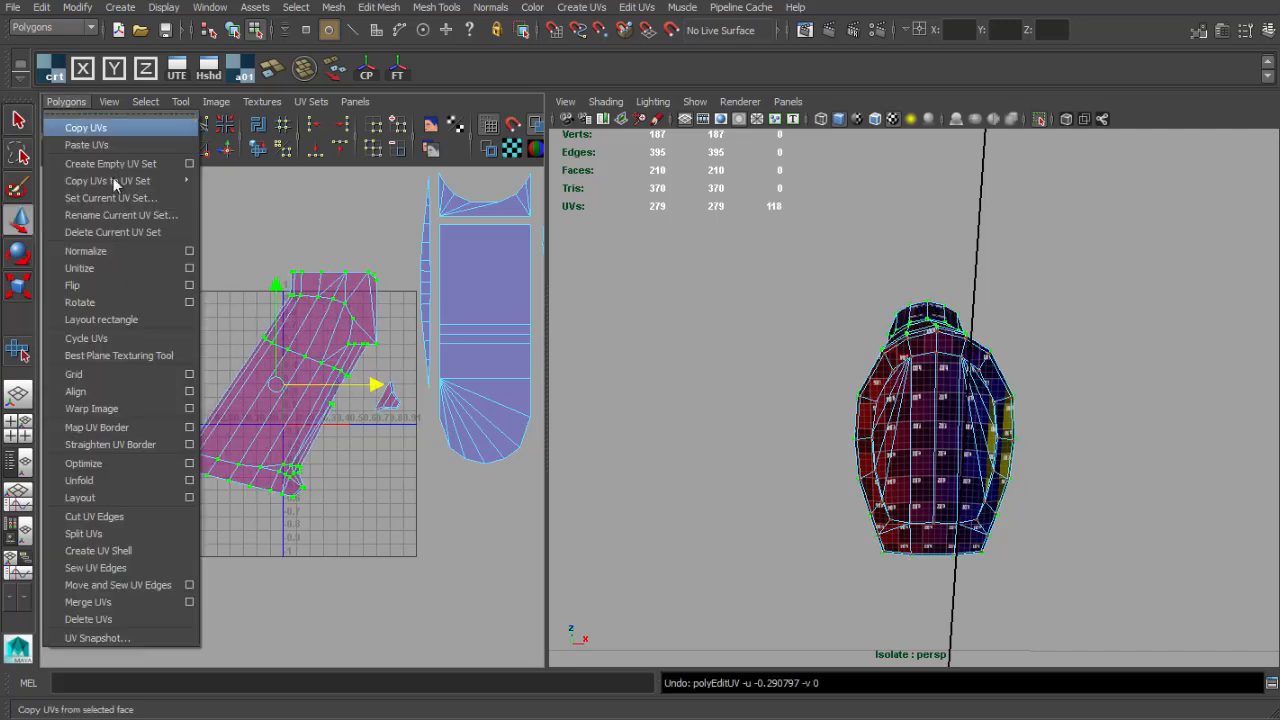
click(189, 481)
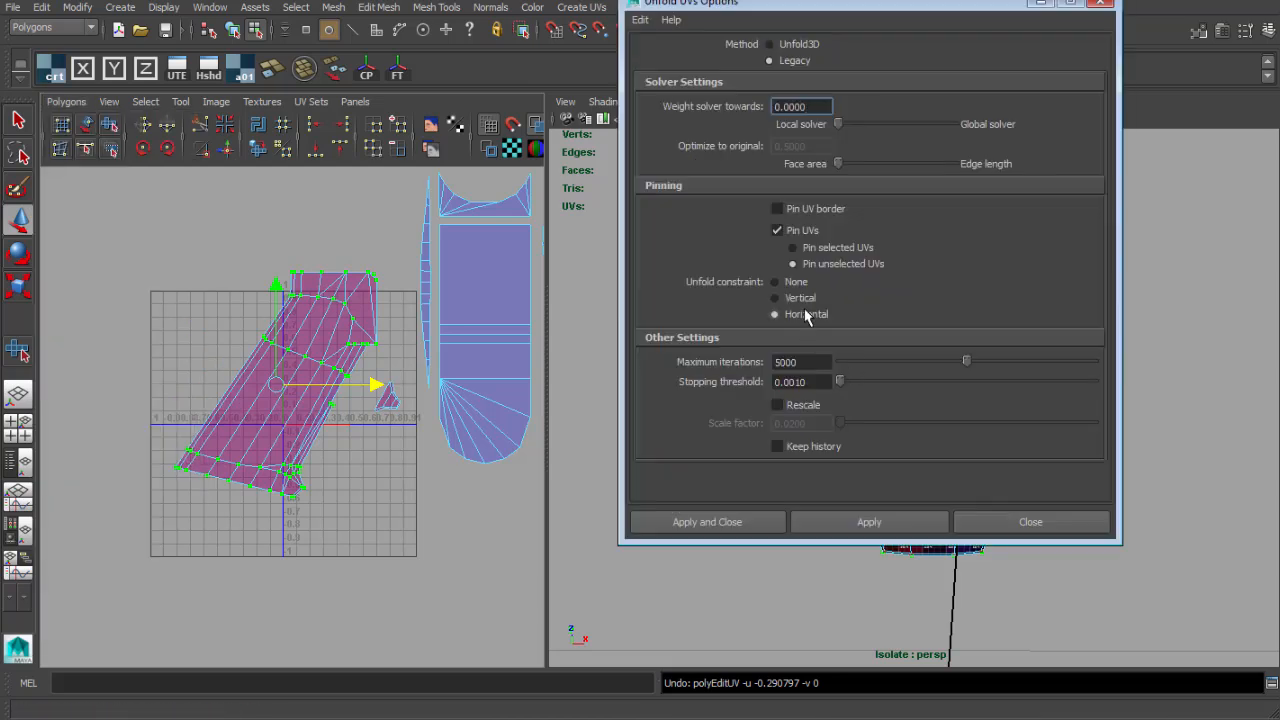
click(868, 522)
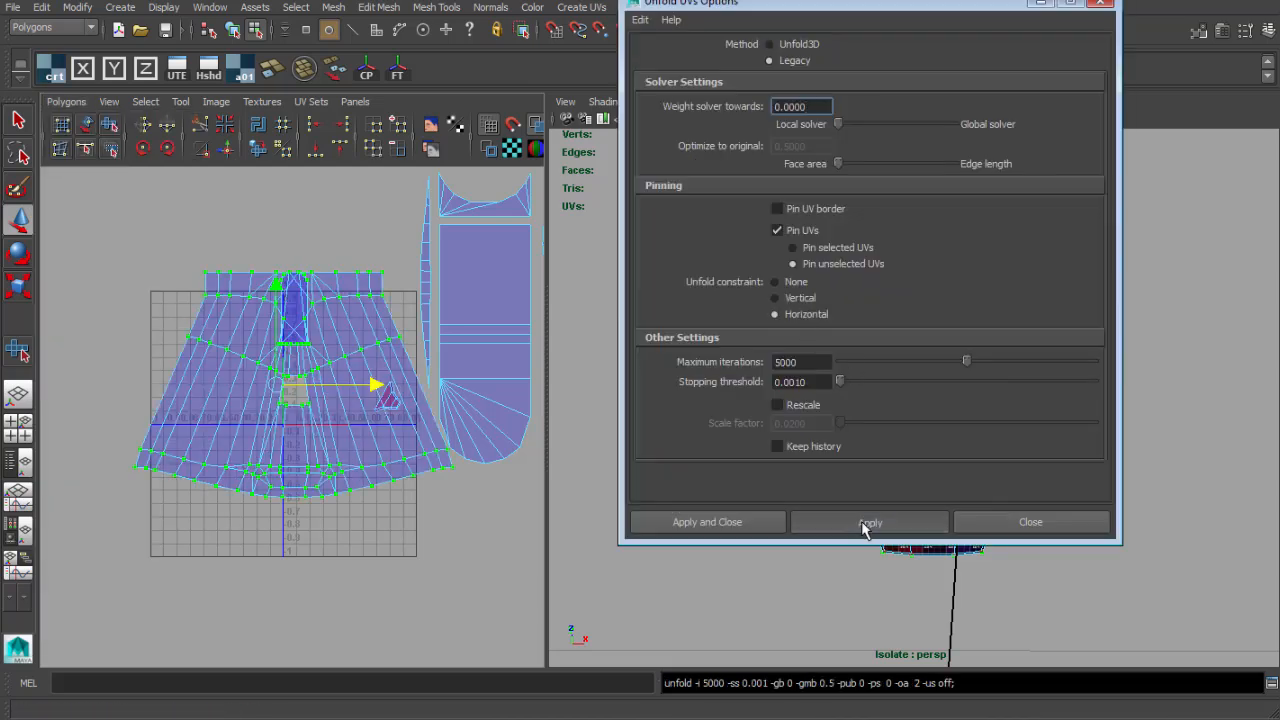
click(849, 525)
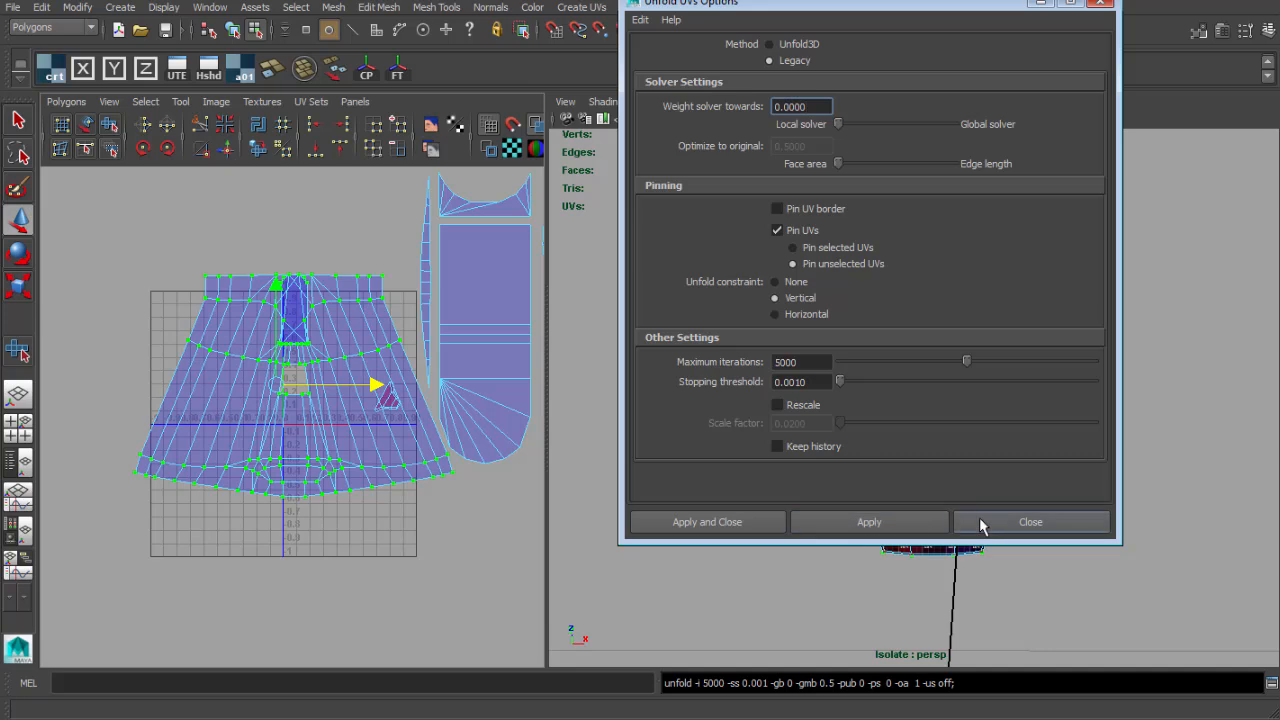
Check the grip body's checker pattern around the finger ridge, and undo its unfolds and the rounded-side seam cut.
click(1030, 521)
alt+drag(891, 380, 765, 388)
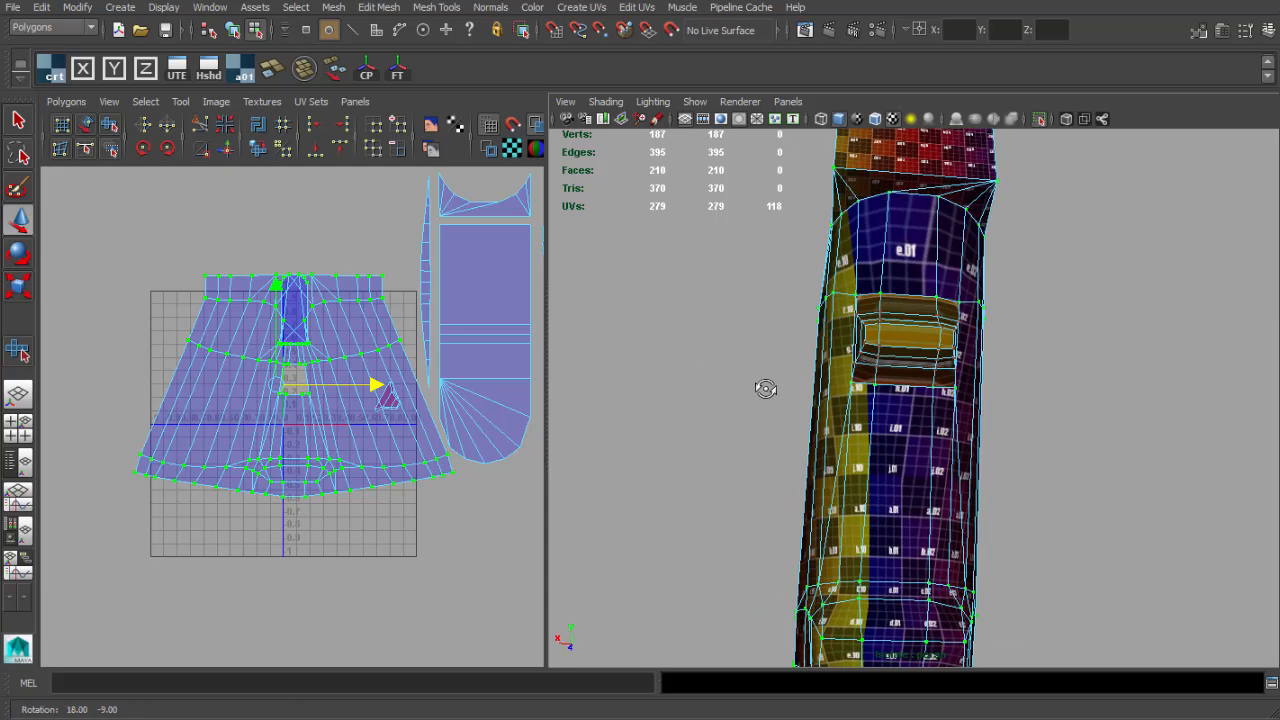
alt+middle_drag(765, 388, 777, 348)
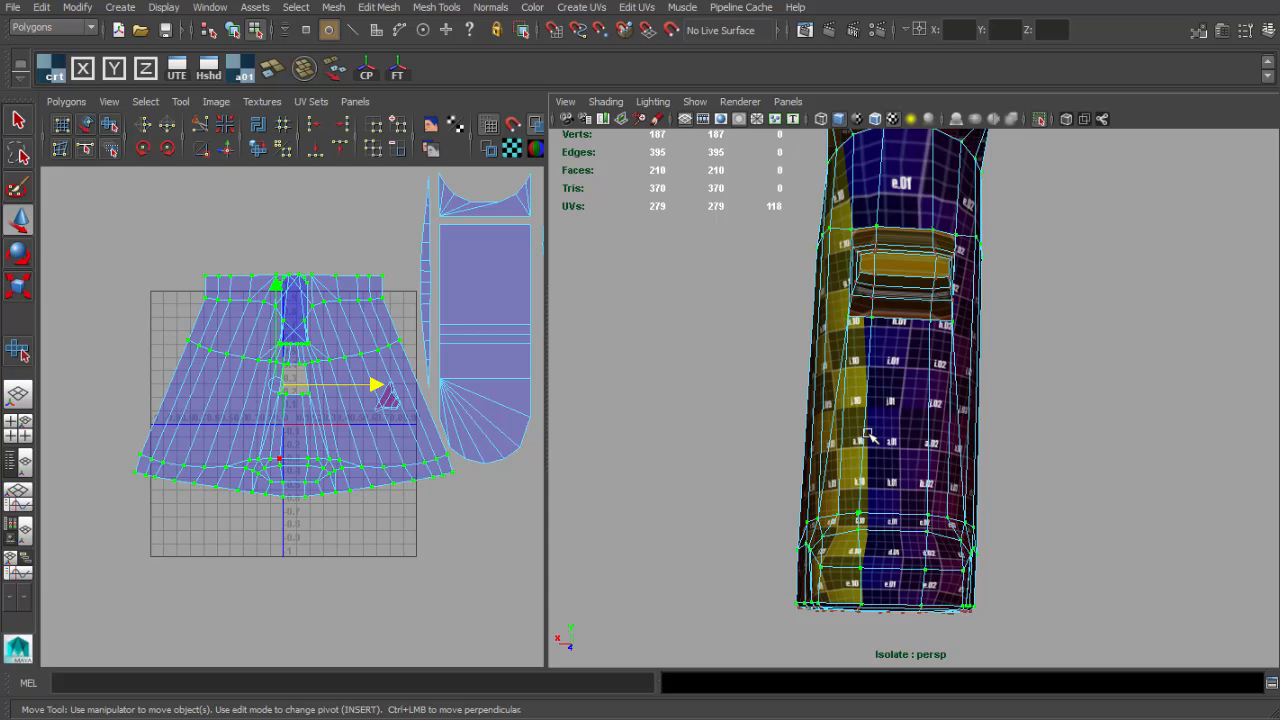
key(ctrl+z)
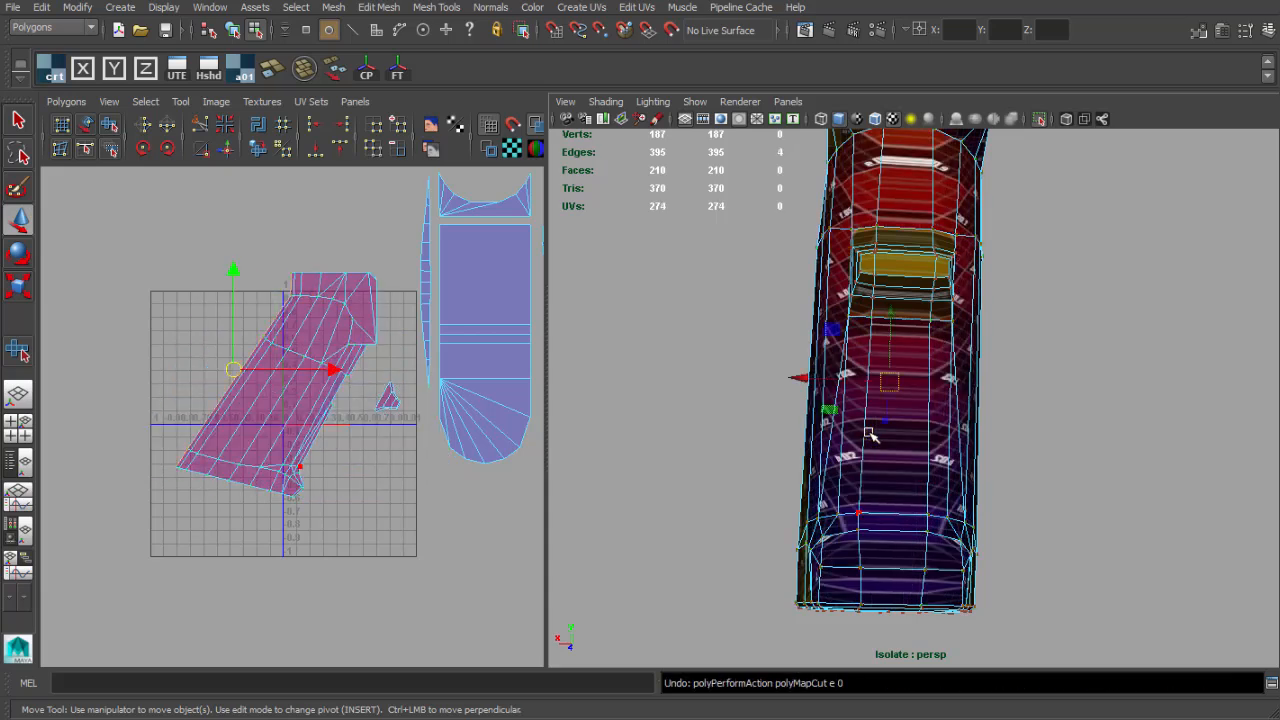
Select the edge line down the grip's finger side as the new seam, excluding edges that lie in the cap shells.
alt+drag(858, 442, 845, 410)
key(F10)
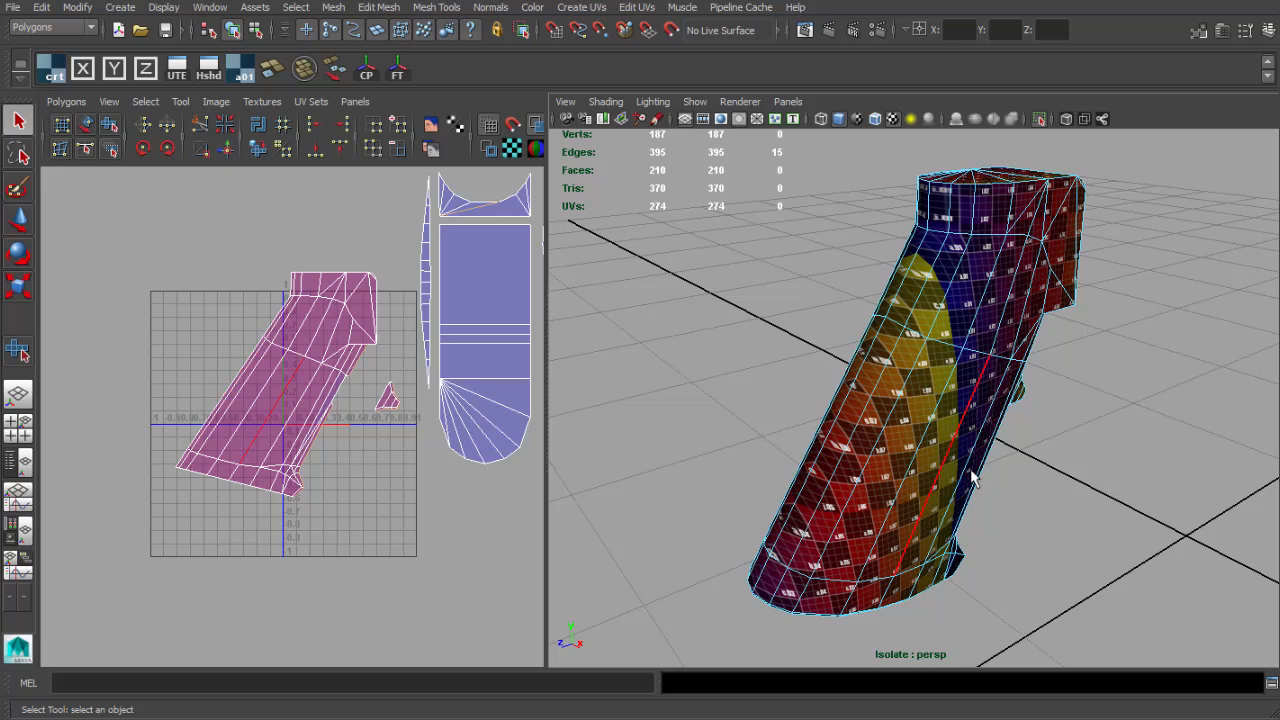
alt+drag(975, 480, 820, 540)
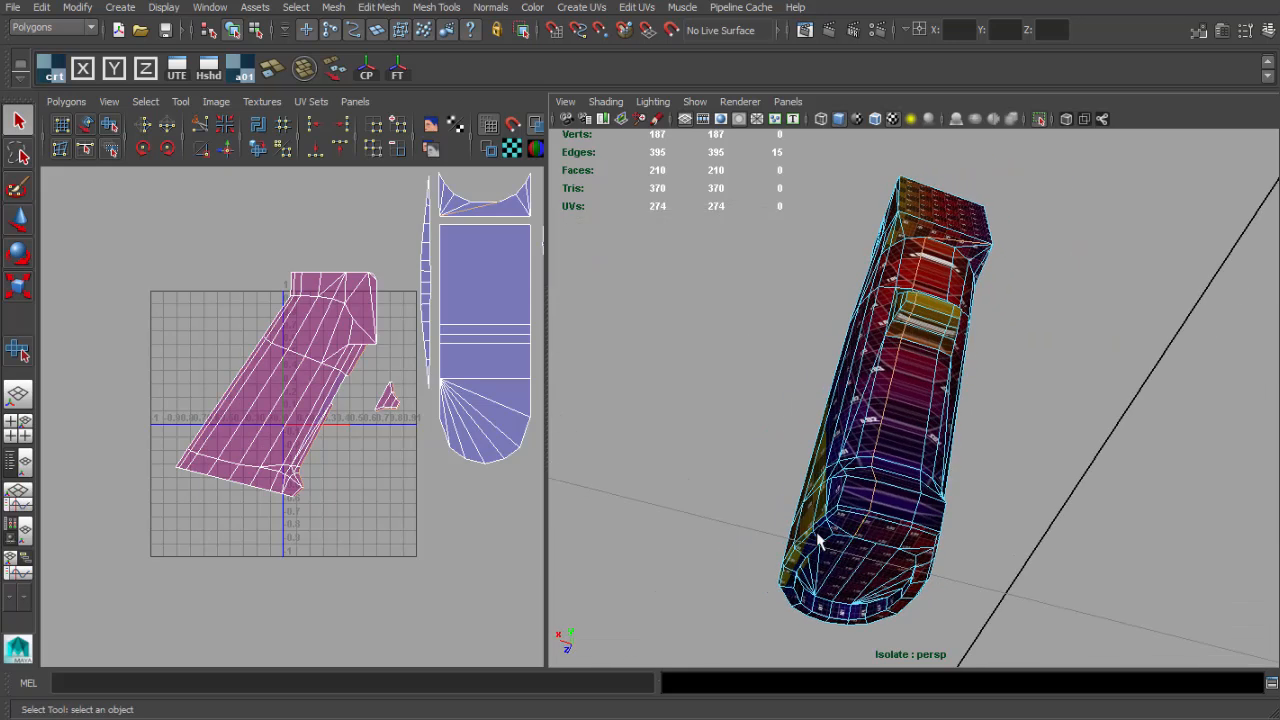
alt+middle_drag(820, 540, 837, 450)
alt+right_drag(837, 450, 869, 450)
alt+drag(930, 450, 986, 437)
alt+right_drag(986, 437, 1000, 437)
alt+middle_drag(898, 335, 934, 446)
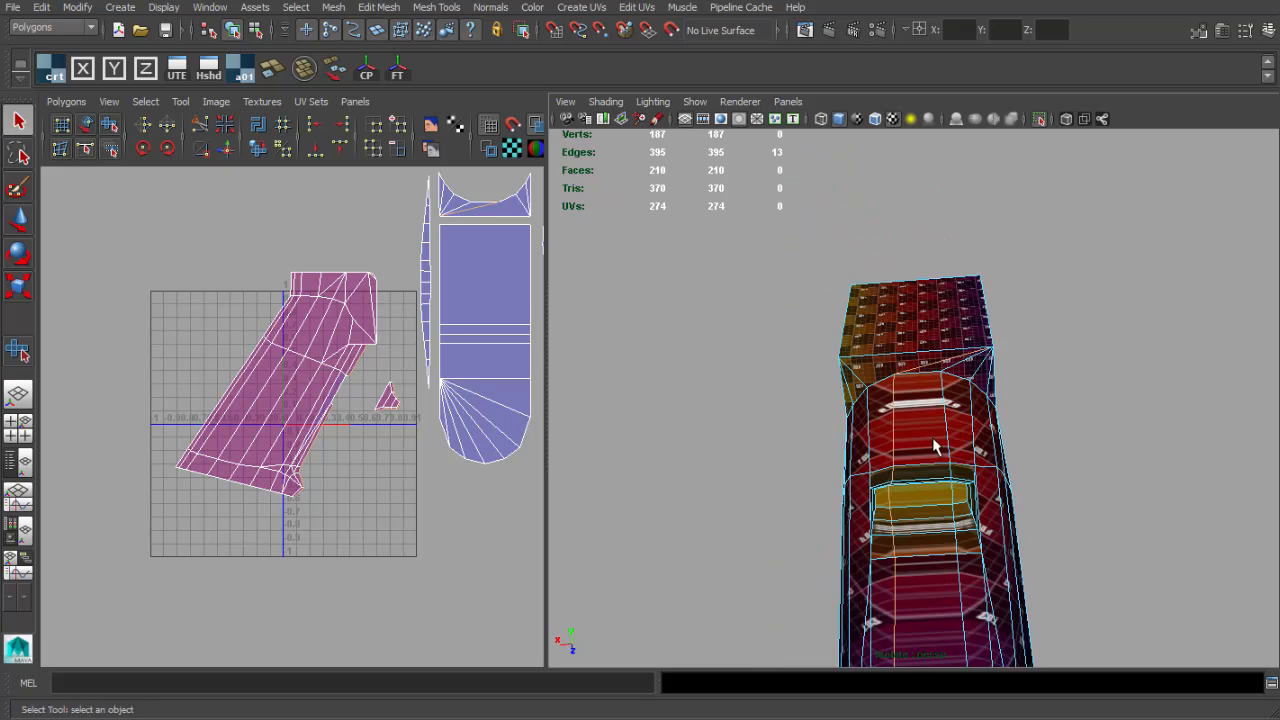
alt+right_drag(934, 446, 985, 420)
alt+drag(985, 380, 999, 362)
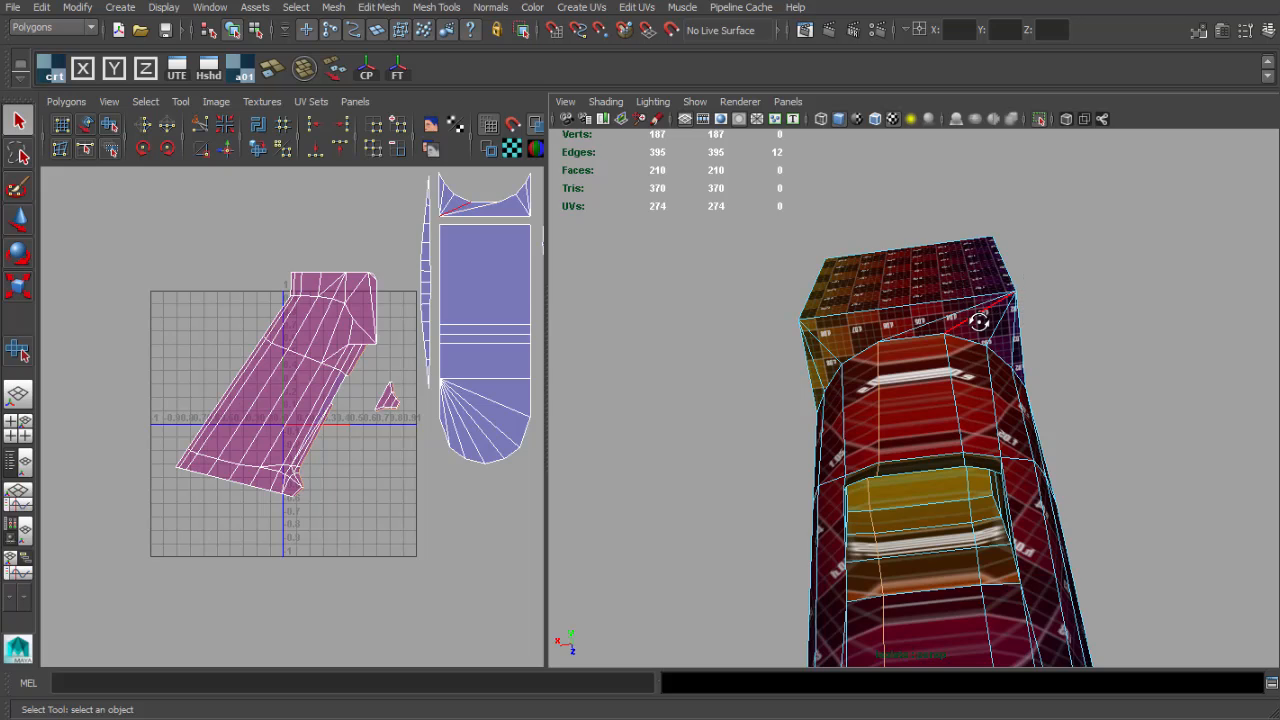
alt+drag(979, 322, 1027, 332)
alt+right_drag(1027, 332, 940, 328)
alt+drag(940, 328, 777, 392)
alt+right_drag(486, 434, 456, 402)
alt+middle_drag(456, 402, 371, 398)
alt+right_drag(371, 398, 398, 402)
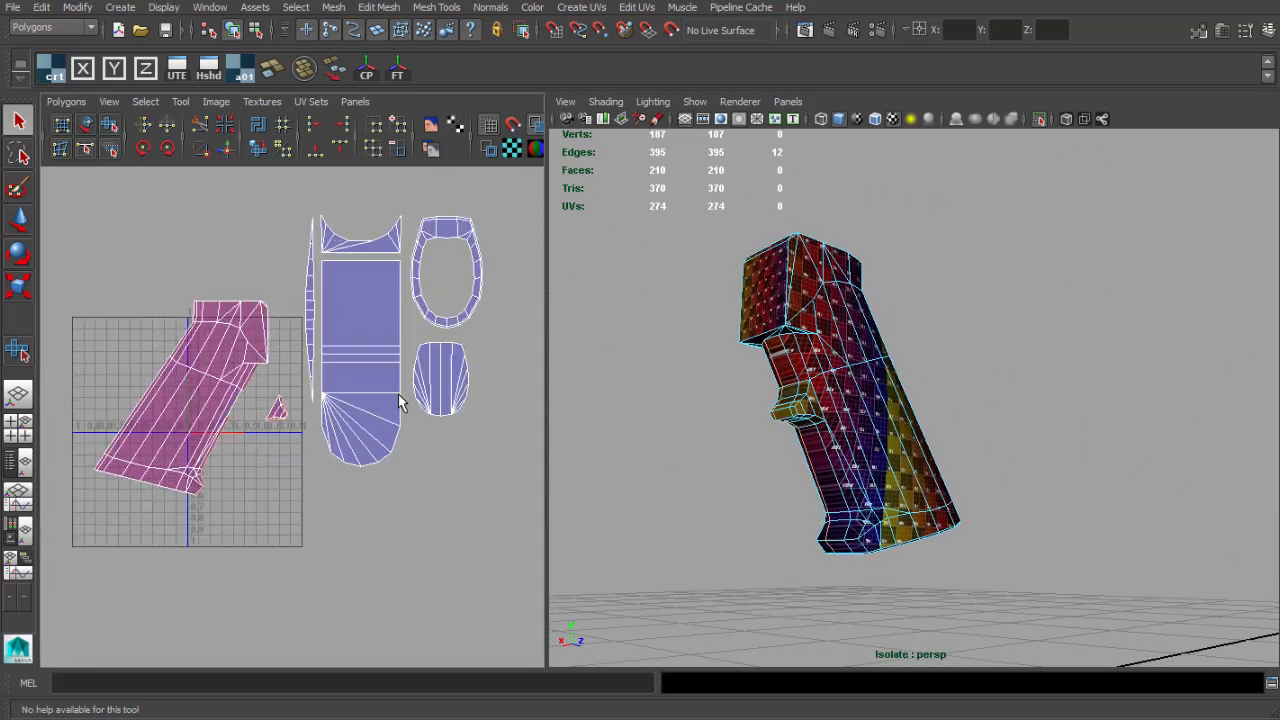
Cut the grip body's UVs along the selected finger-side seam.
shift+right_click(265, 392)
click(176, 390)
alt+middle_drag(176, 390, 250, 410)
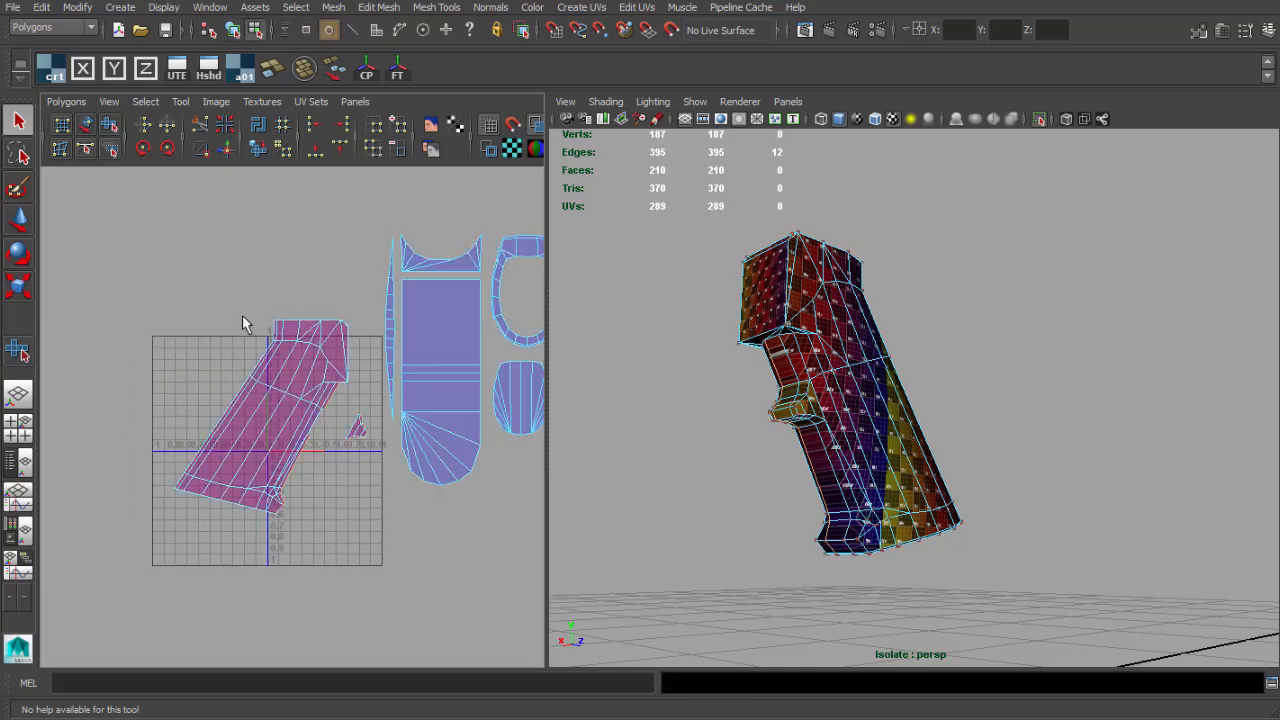
click(62, 102)
click(154, 464)
key(ctrl+z)
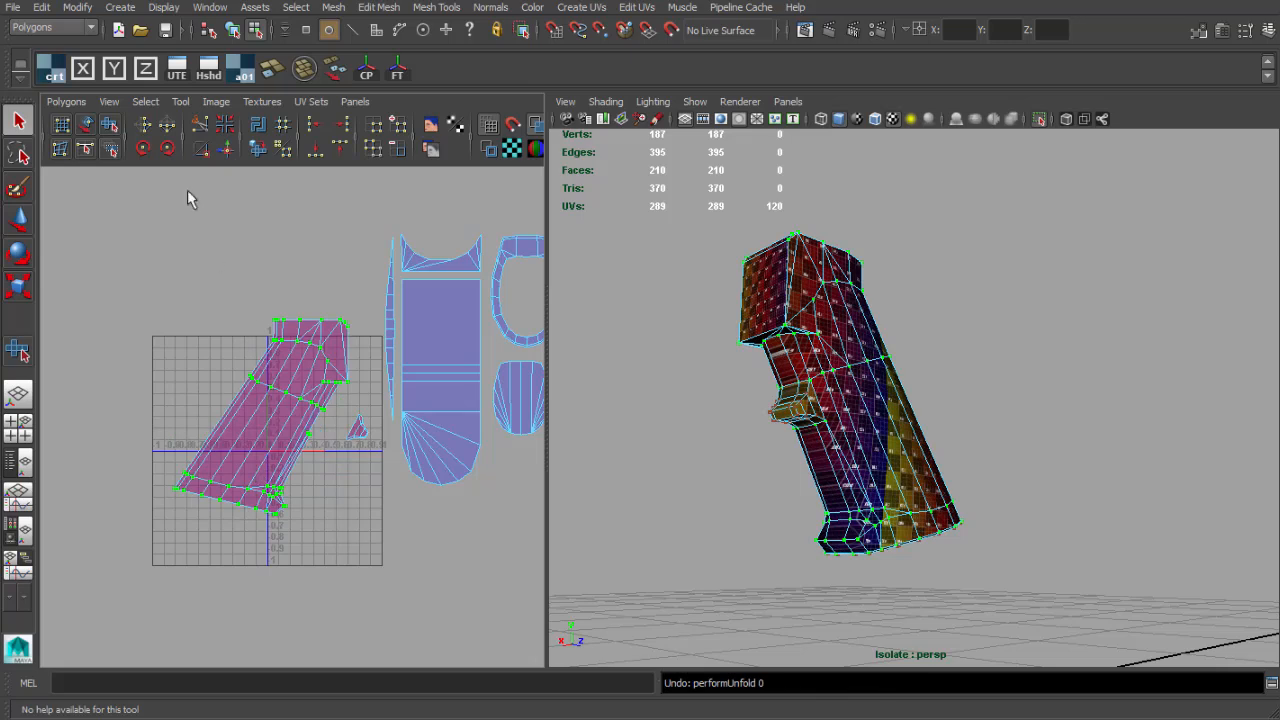
Rotate the grip body shell upright and move it slightly away from the small finger ridge shell.
drag(307, 336, 268, 321)
key(w)
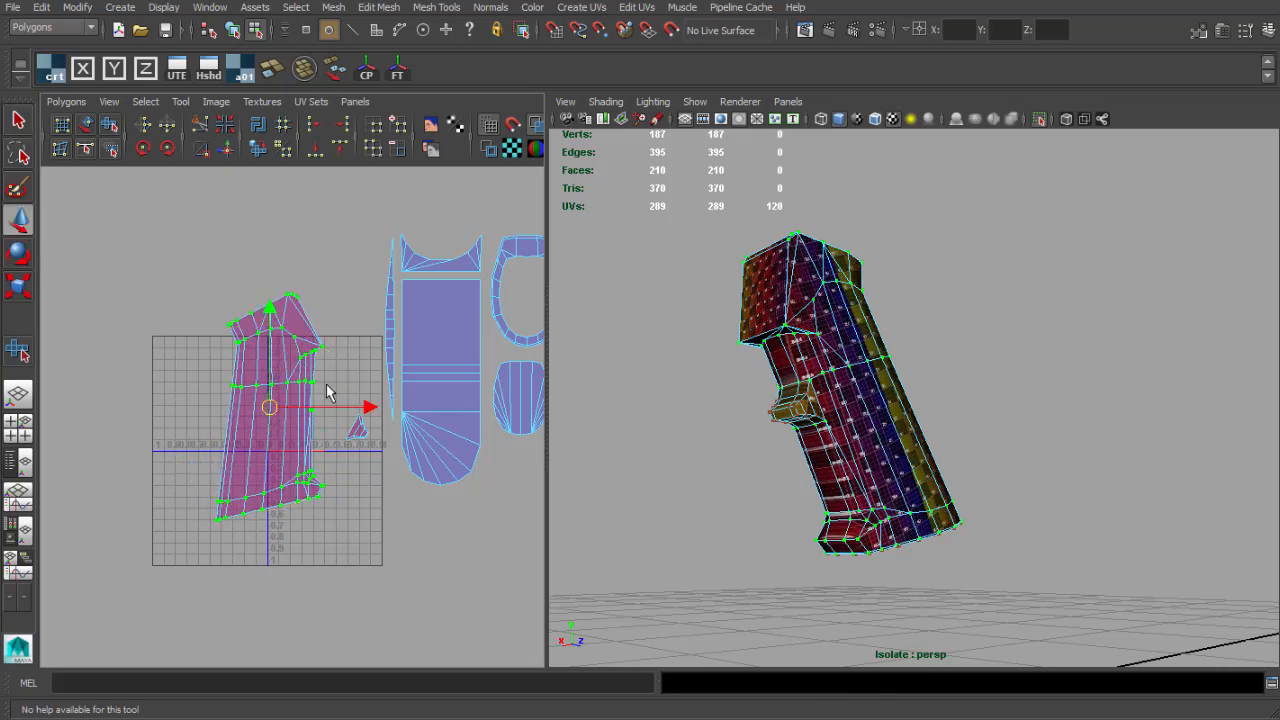
drag(366, 407, 340, 407)
key(e)
key(w)
Unfold the grip body shell with the Legacy method constrained to horizontal.
click(66, 102)
click(189, 481)
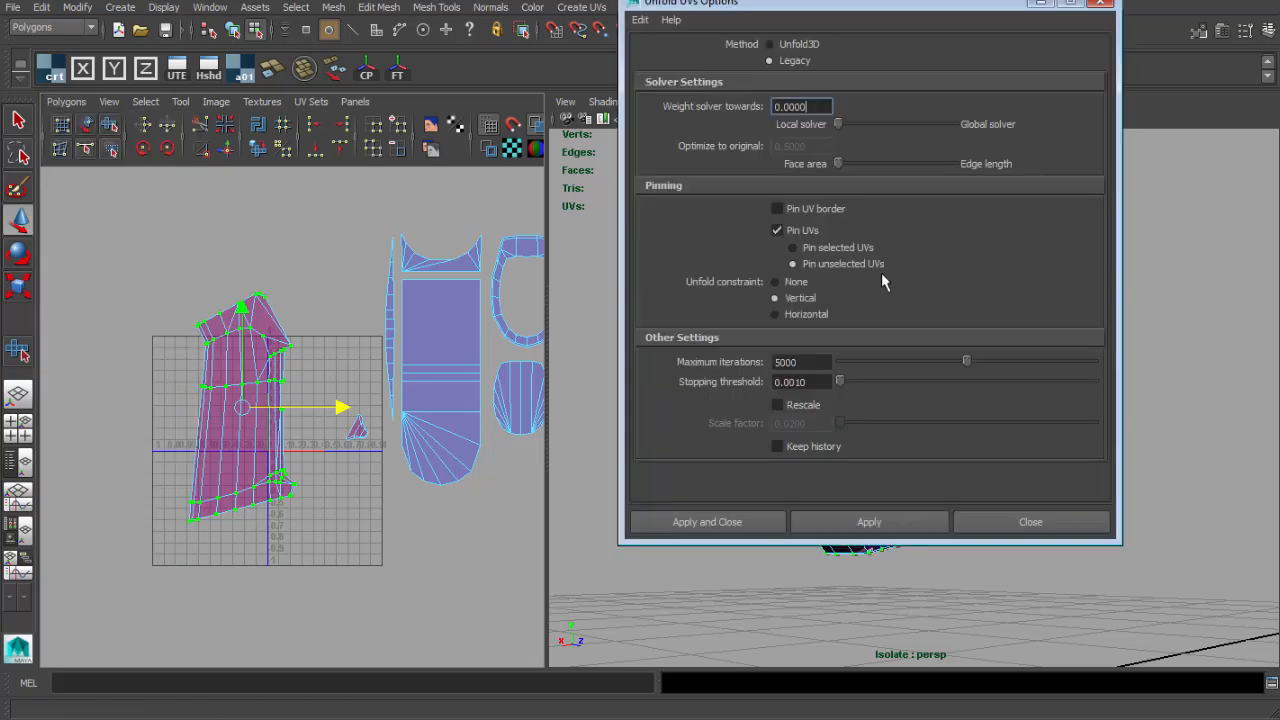
click(866, 528)
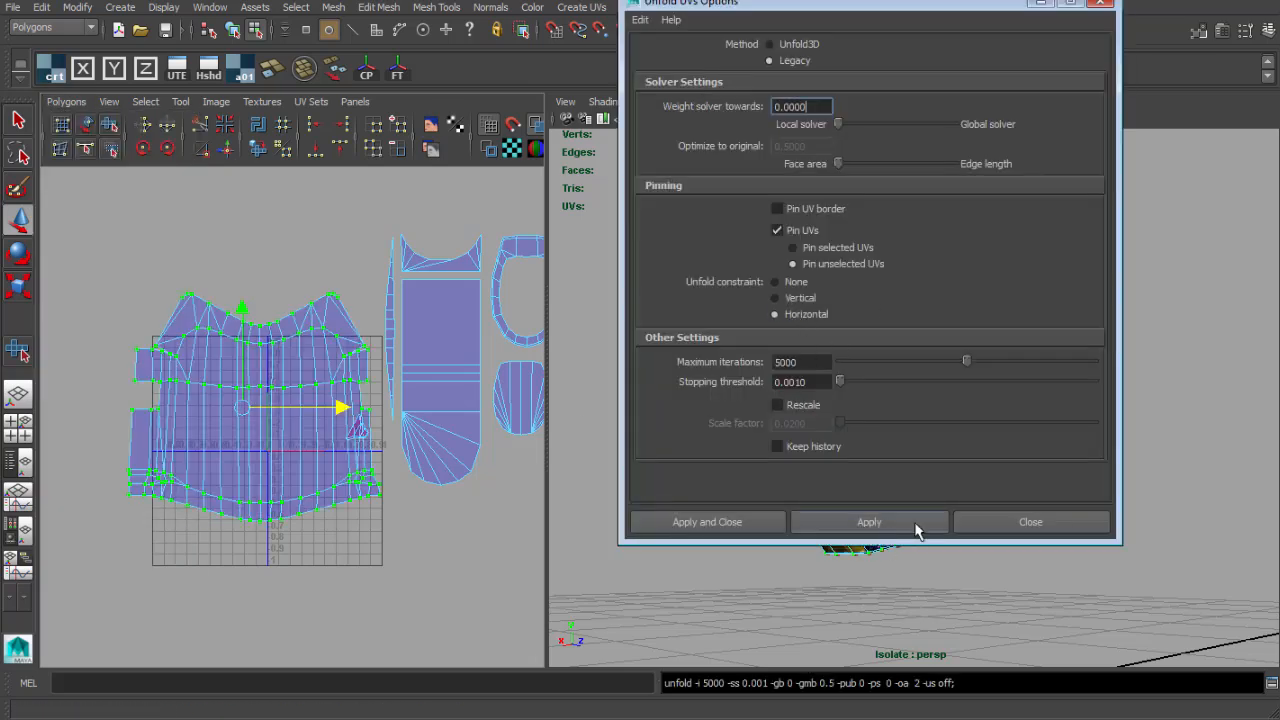
click(992, 530)
Move the grip body shell clear of the finger ridge shell, and unfold and relax it with the Smooth UV Tool.
alt+middle_drag(406, 388, 404, 360)
scroll(402, 383, up, 1)
drag(338, 371, 201, 370)
scroll(282, 373, down, 1)
key(f)
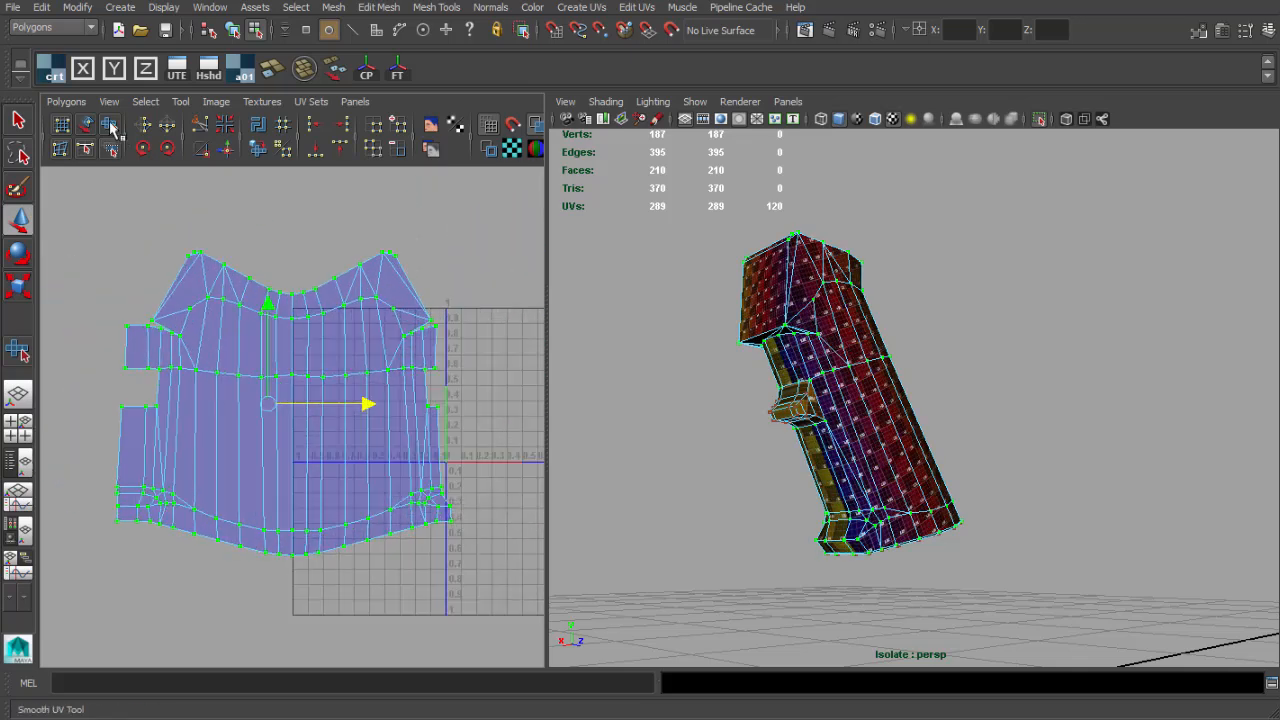
drag(135, 561, 546, 557)
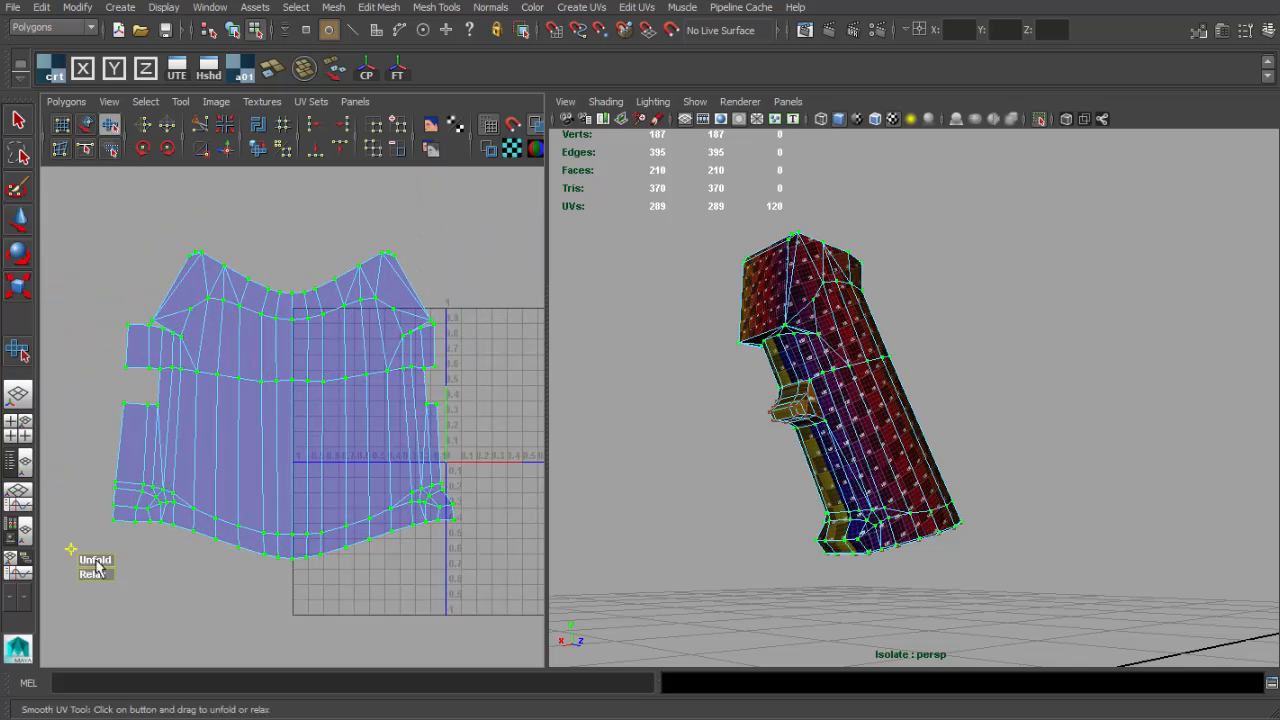
drag(89, 571, 666, 578)
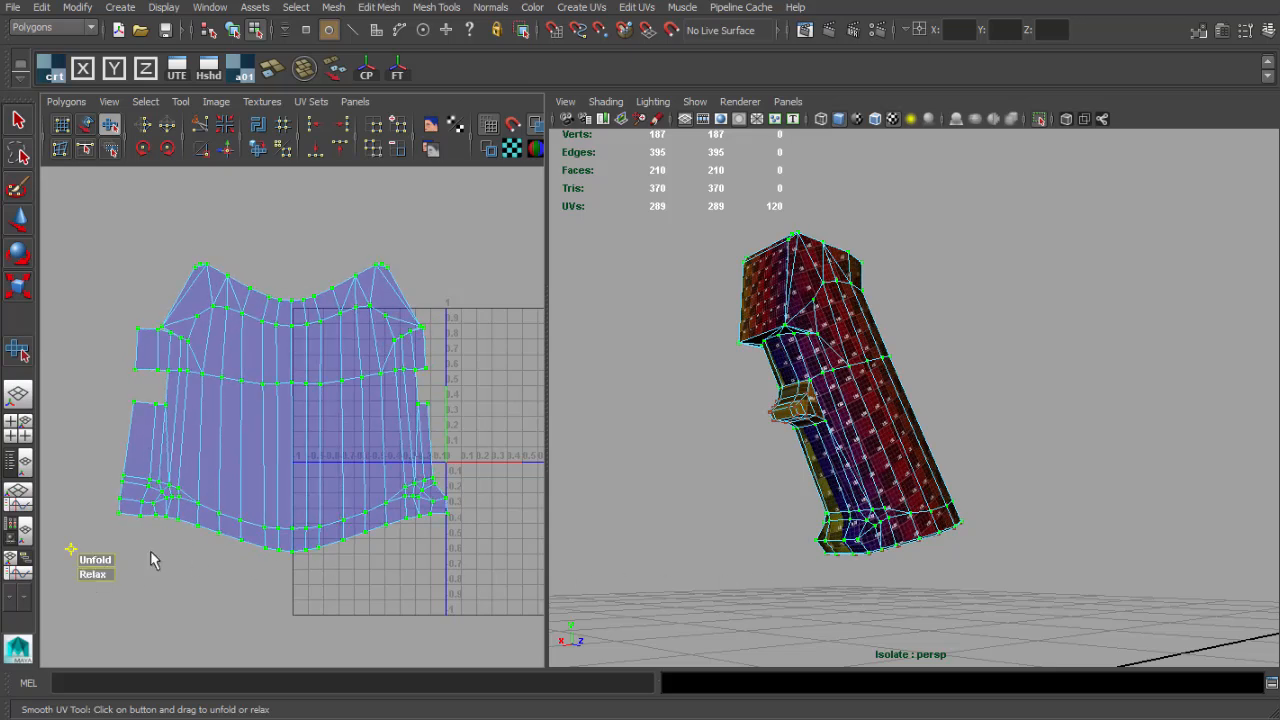
Deselect the grip and examine its checker pattern for stretching along the rounded side, finger side and around the ridge.
alt+drag(852, 413, 955, 264)
click(991, 404)
scroll(982, 464, up, 5)
scroll(941, 450, down, 3)
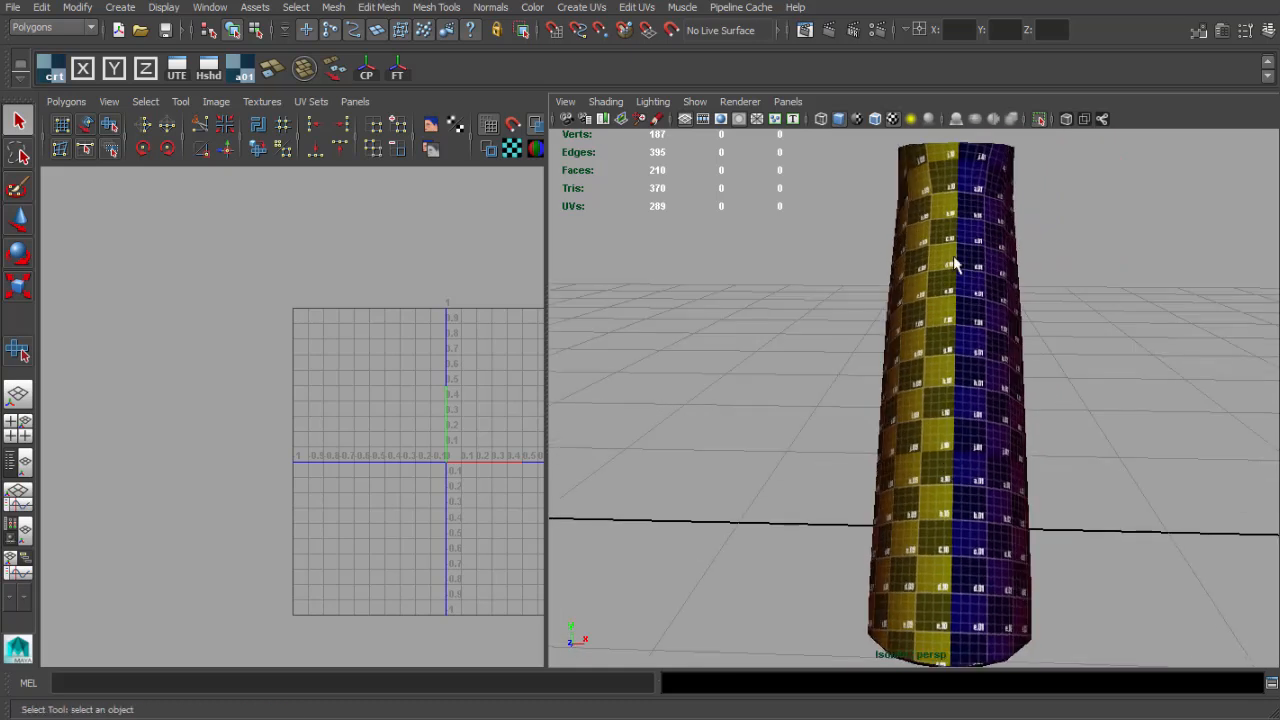
mouse_move(924, 418)
alt+mouse_down()
mouse_move(1017, 443)
mouse_move(1117, 414)
mouse_move(933, 491)
mouse_move(1006, 460)
mouse_move(1063, 471)
mouse_move(941, 428)
alt+mouse_up()
scroll(933, 491, up, 3)
scroll(941, 428, down, 4)
alt+middle_drag(903, 457, 905, 366)
scroll(906, 420, up, 2)
alt+drag(906, 420, 926, 440)
scroll(926, 480, up, 2)
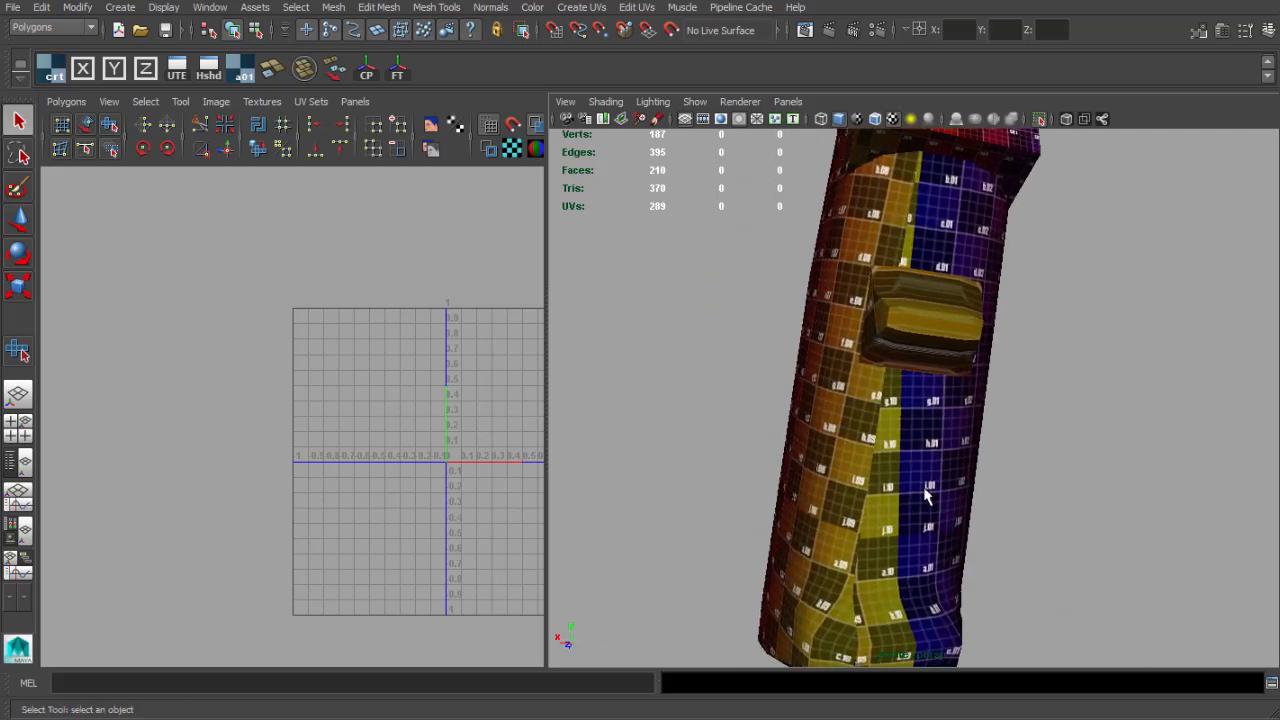
alt+middle_drag(926, 494, 941, 340)
scroll(943, 422, up, 2)
alt+drag(943, 422, 922, 440)
alt+drag(933, 396, 817, 378)
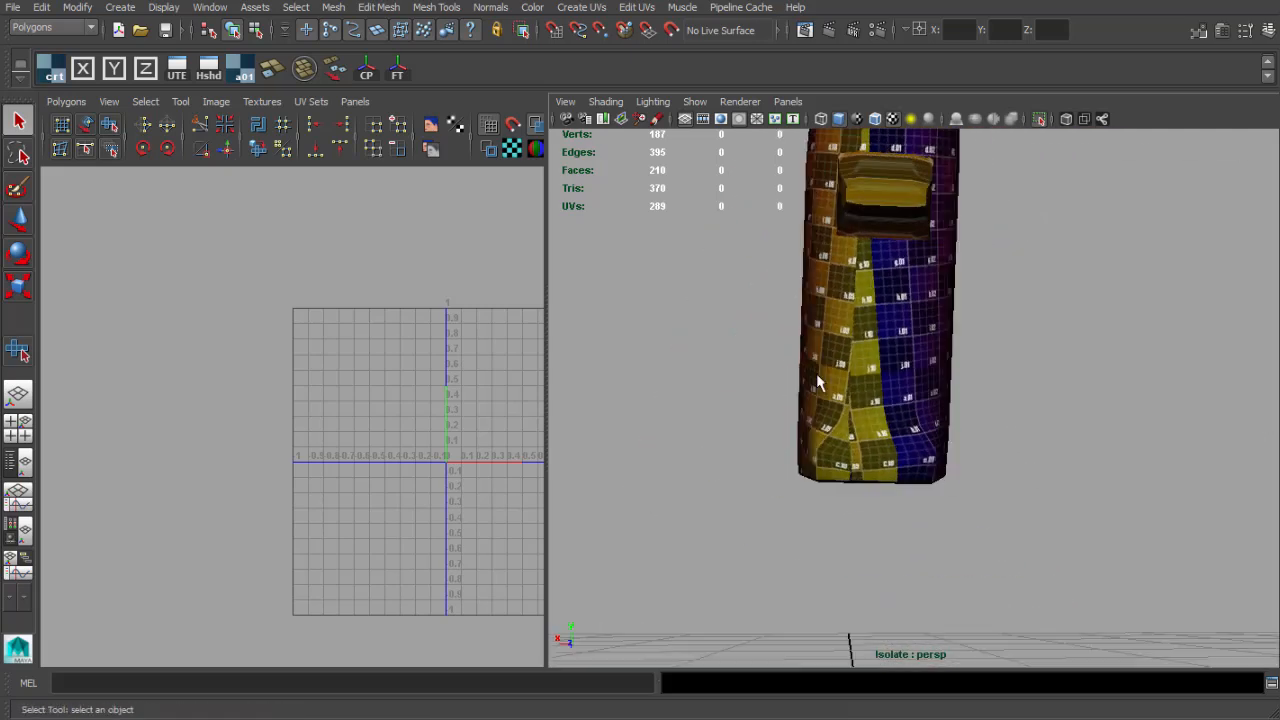
scroll(873, 302, down, 5)
alt+middle_drag(874, 316, 880, 425)
alt+drag(880, 425, 838, 442)
alt+right_drag(862, 448, 877, 491)
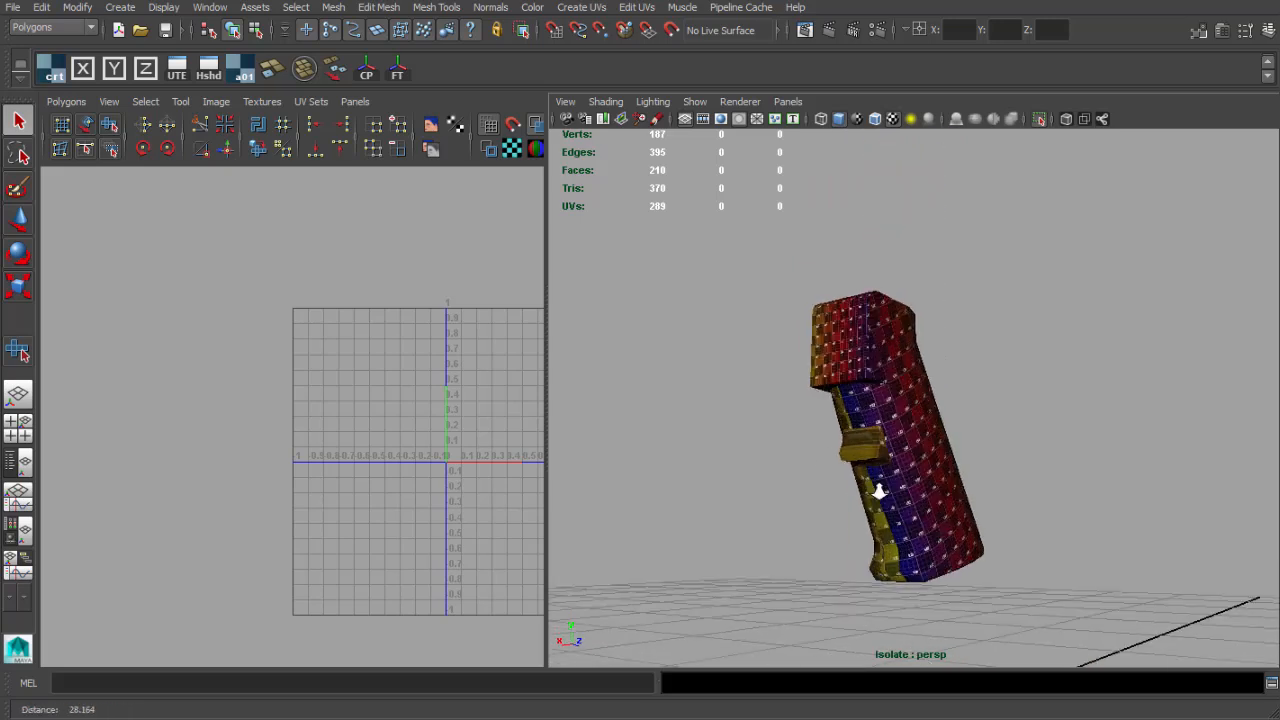
alt+middle_drag(877, 493, 883, 408)
alt+drag(876, 396, 757, 436)
Reselect the grip, select its whole body shell and fine-tune the shell's scale against the caps' checker squares.
click(934, 408)
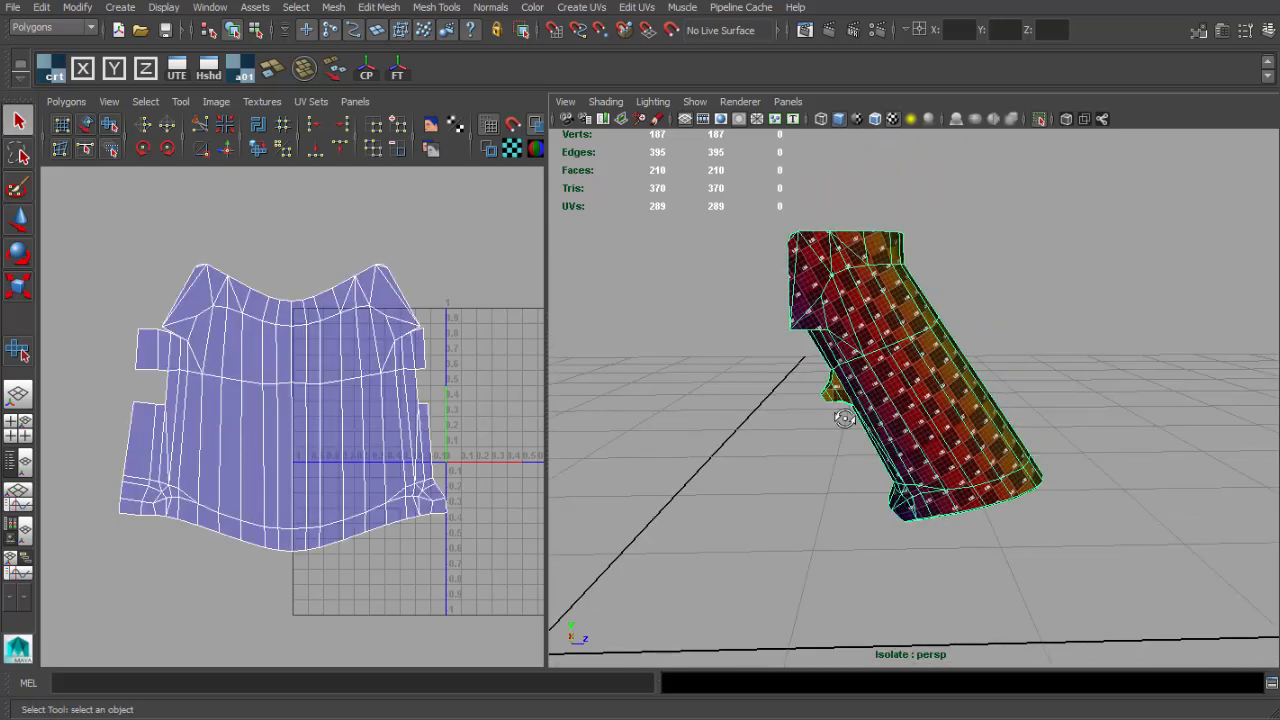
alt+drag(843, 416, 802, 400)
alt+right_drag(802, 400, 851, 394)
alt+drag(851, 394, 842, 335)
alt+right_drag(842, 340, 923, 374)
right_drag(336, 378, 384, 369)
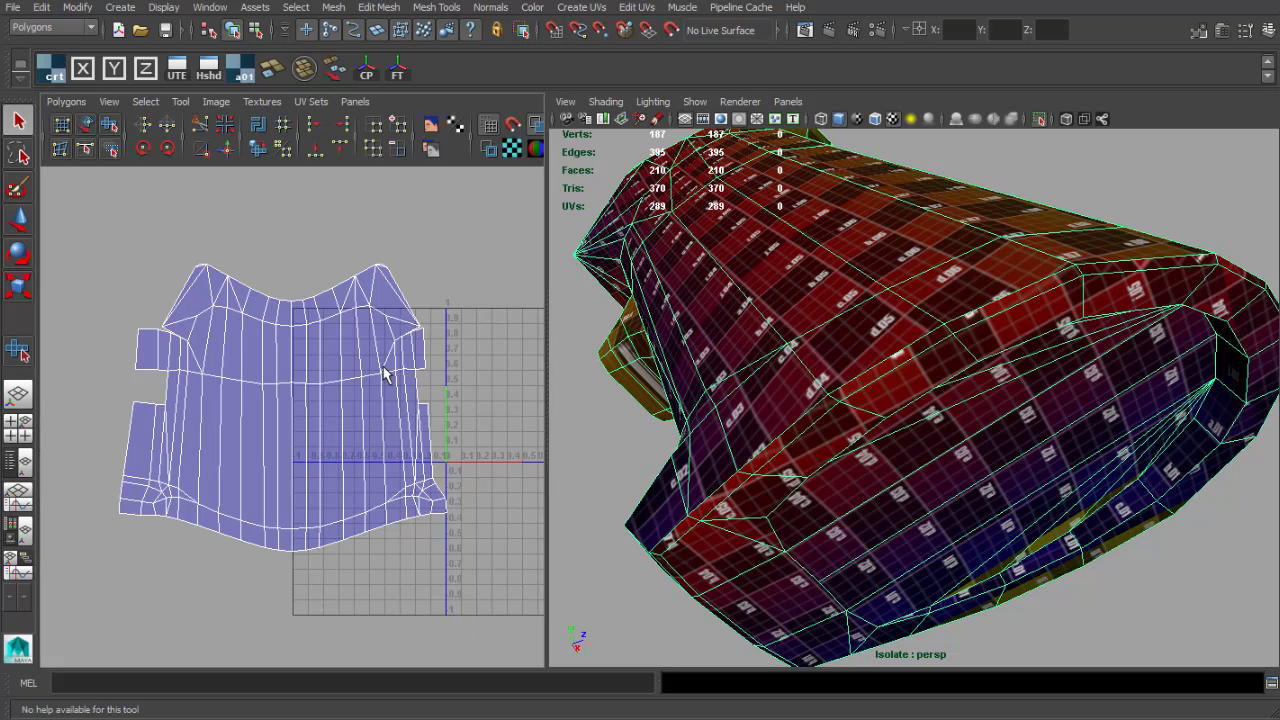
drag(281, 404, 290, 404)
key(w)
drag(377, 410, 383, 410)
drag(288, 409, 289, 413)
drag(385, 412, 388, 411)
Select the grip's long top cap shells and scale them down until their checker squares match the body's.
scroll(843, 294, down, 3)
alt+drag(843, 294, 750, 349)
alt+middle_drag(750, 349, 790, 455)
scroll(790, 455, down, 3)
alt+drag(790, 455, 920, 434)
scroll(906, 449, up, 4)
alt+middle_drag(920, 434, 990, 515)
alt+drag(903, 409, 862, 372)
alt+right_drag(862, 372, 1030, 450)
alt+right_drag(489, 403, 358, 350)
alt+middle_drag(358, 350, 220, 335)
alt+right_drag(220, 335, 318, 340)
alt+middle_drag(316, 341, 394, 432)
key(q)
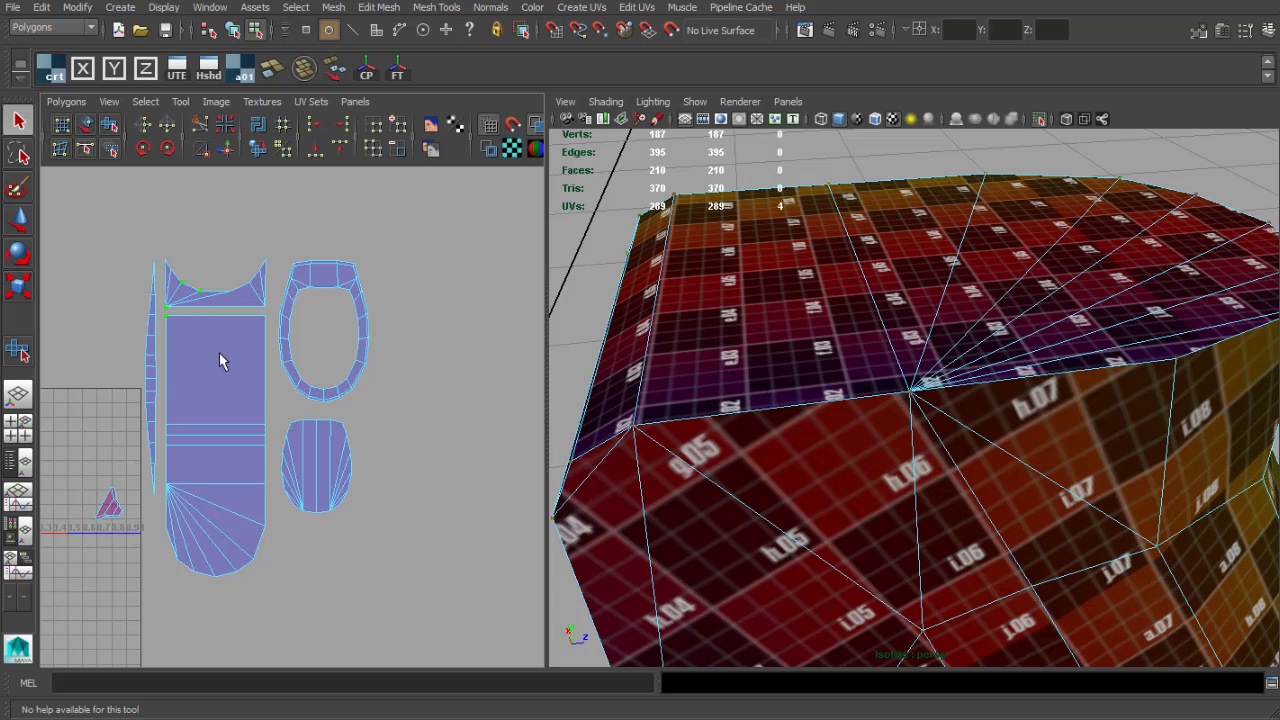
middle_drag(213, 424, 170, 422)
drag(304, 418, 301, 417)
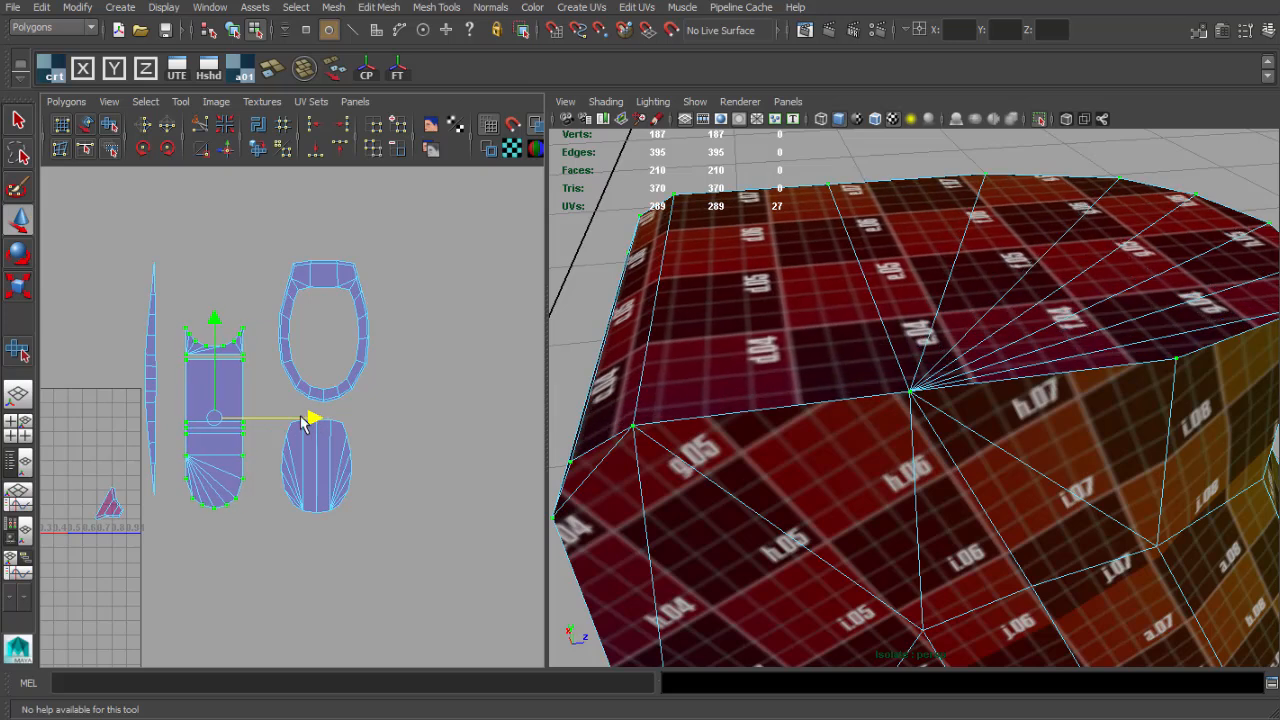
drag(220, 427, 225, 424)
key(w)
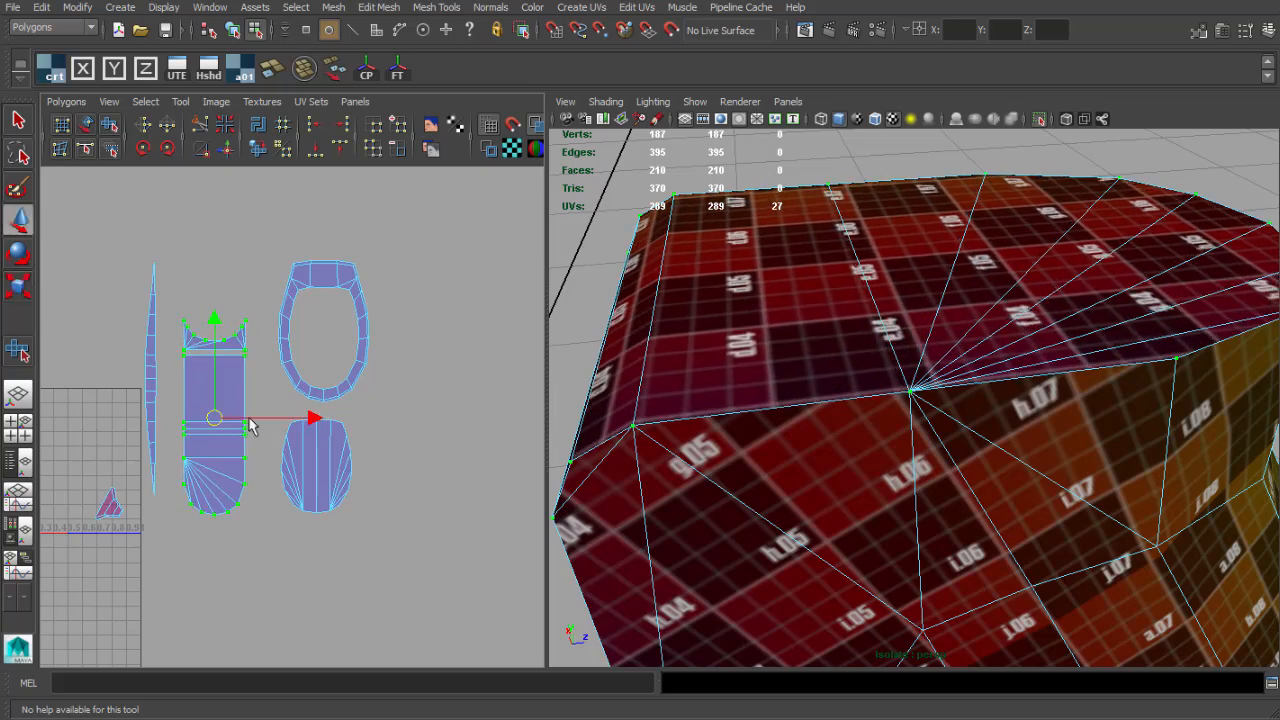
drag(310, 418, 309, 418)
drag(215, 320, 212, 330)
Move the scaled top cap shells beside the narrow strip, and shift the ring and small bottom cap shells next to them.
alt+middle_drag(222, 380, 288, 376)
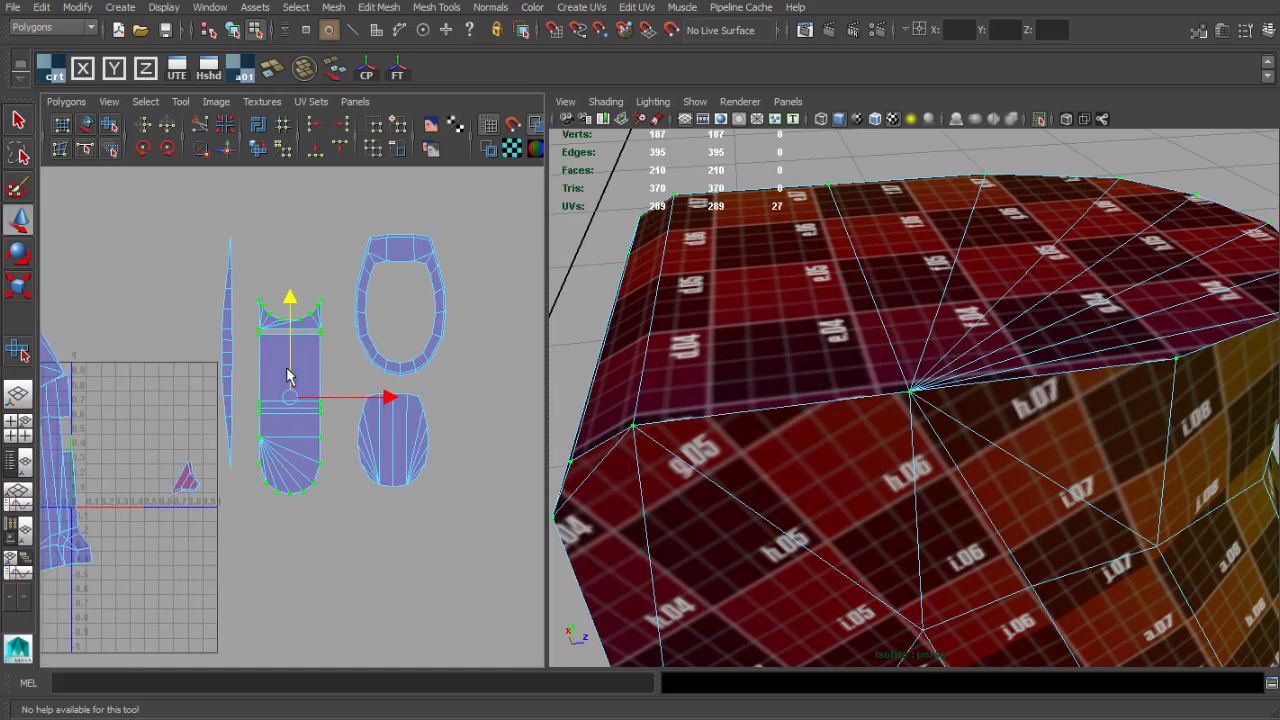
drag(293, 408, 270, 338)
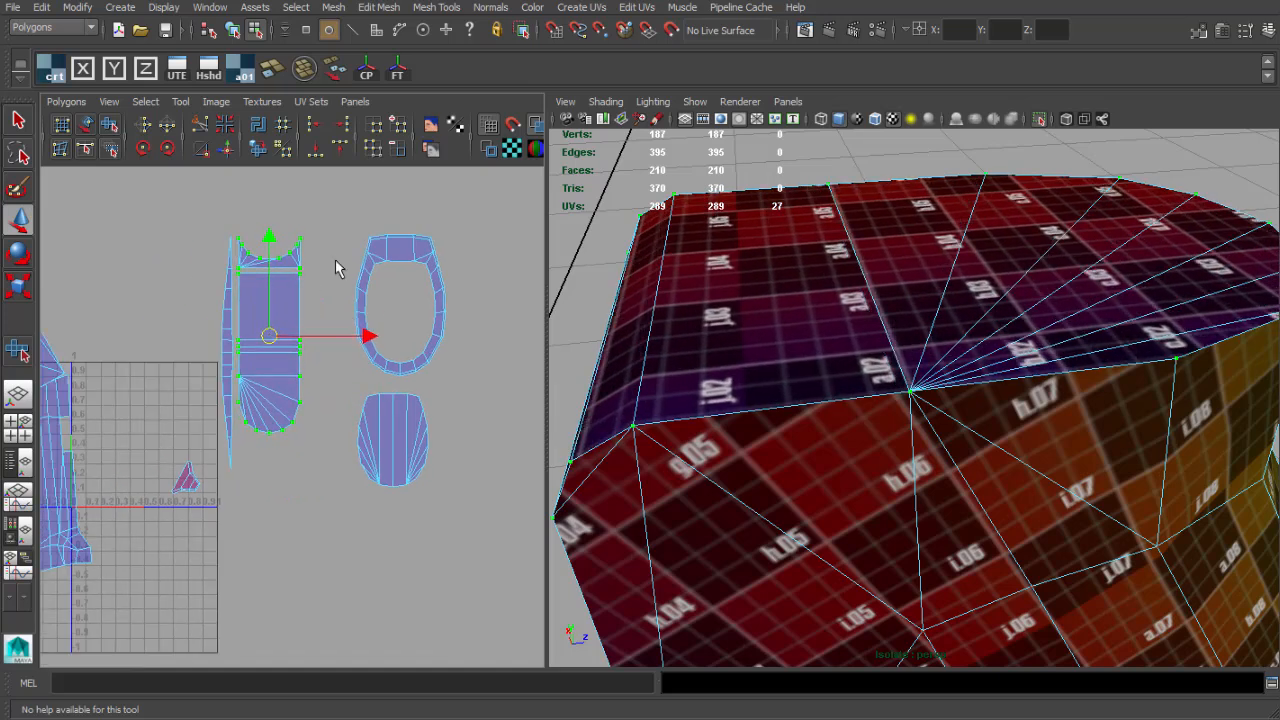
drag(403, 366, 360, 374)
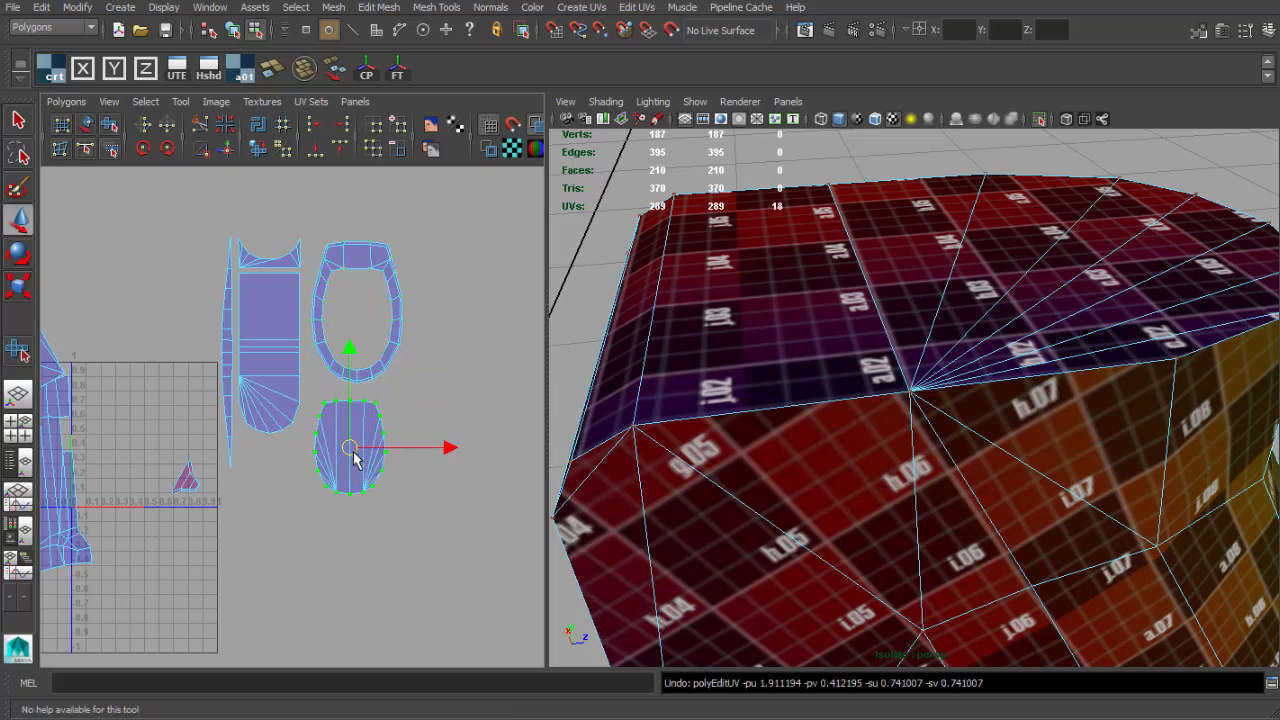
Move the small bottom cap shell into the empty centre of the ring shell.
alt+middle_drag(361, 398, 335, 488)
scroll(338, 500, up, 1)
key(w)
drag(331, 567, 342, 402)
scroll(342, 402, up, 2)
alt+right_drag(342, 402, 388, 394)
alt+middle_drag(388, 394, 304, 407)
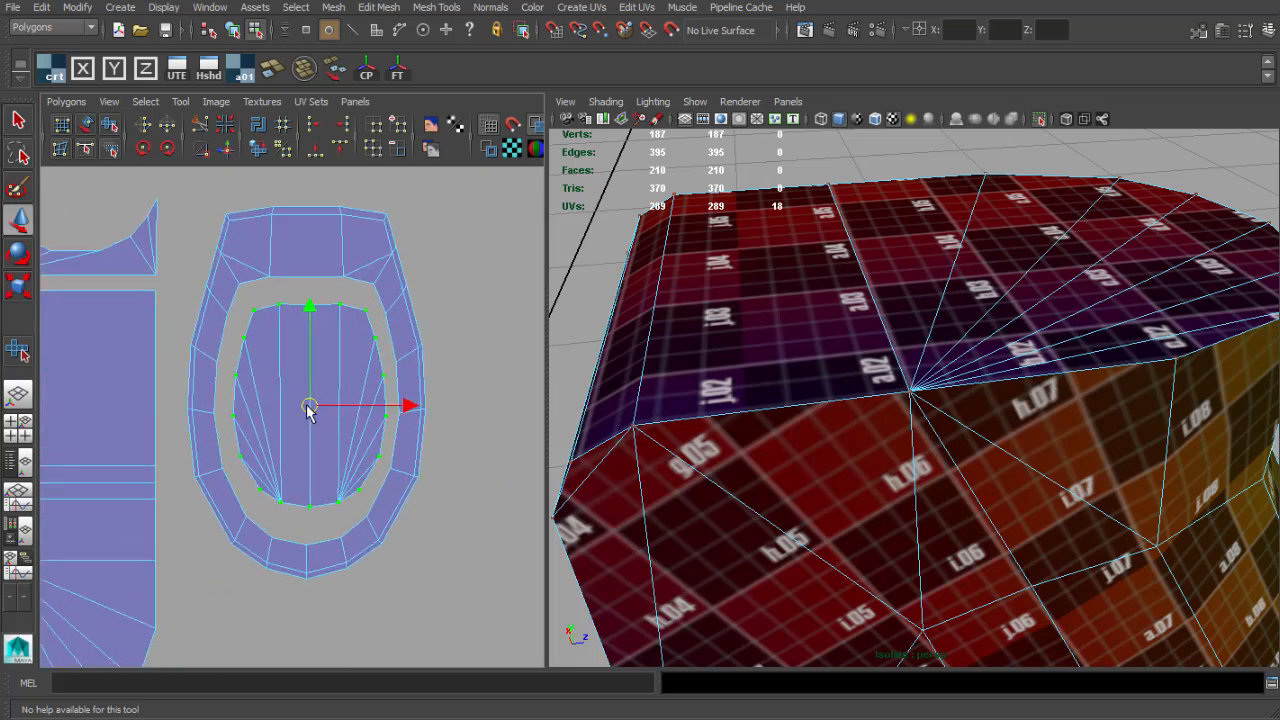
Select the grip body shell and move it outside the UV grid, beyond the strip, cap and ring shells.
click(436, 295)
alt+right_drag(436, 295, 302, 364)
alt+middle_drag(302, 364, 409, 290)
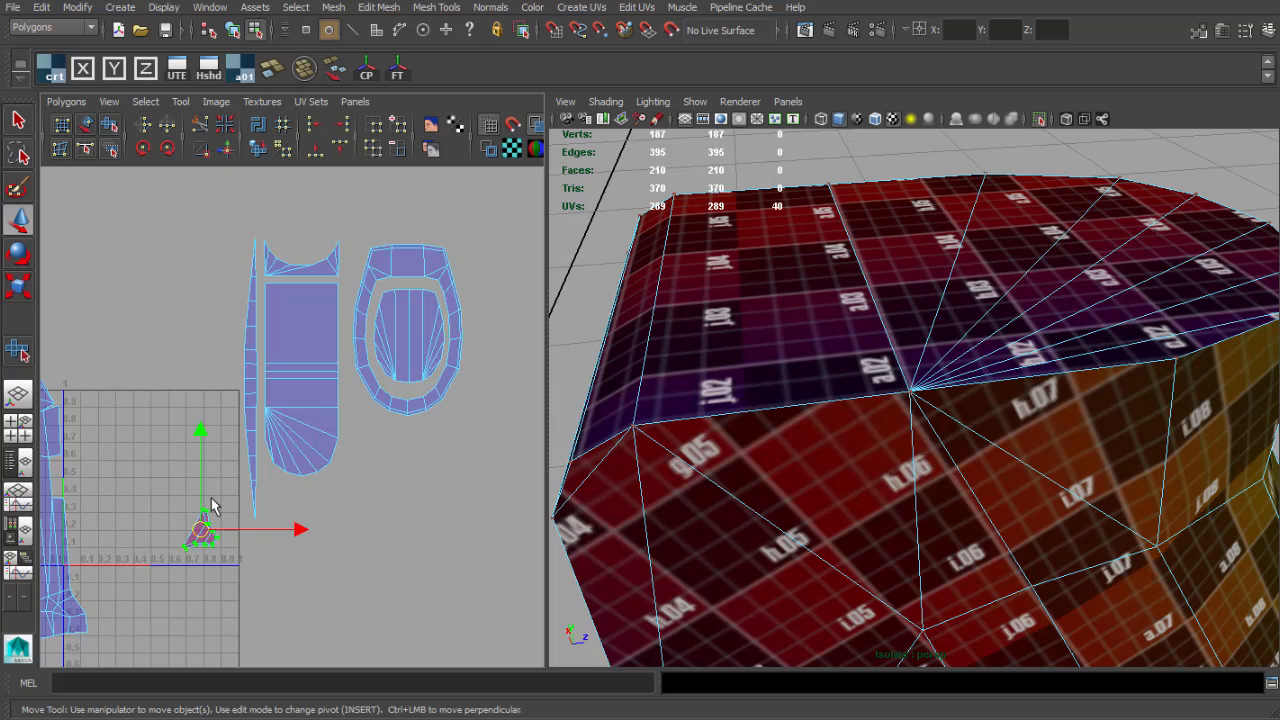
alt+right_drag(212, 506, 187, 460)
alt+middle_drag(187, 460, 315, 437)
drag(187, 360, 237, 388)
alt+right_drag(354, 347, 194, 443)
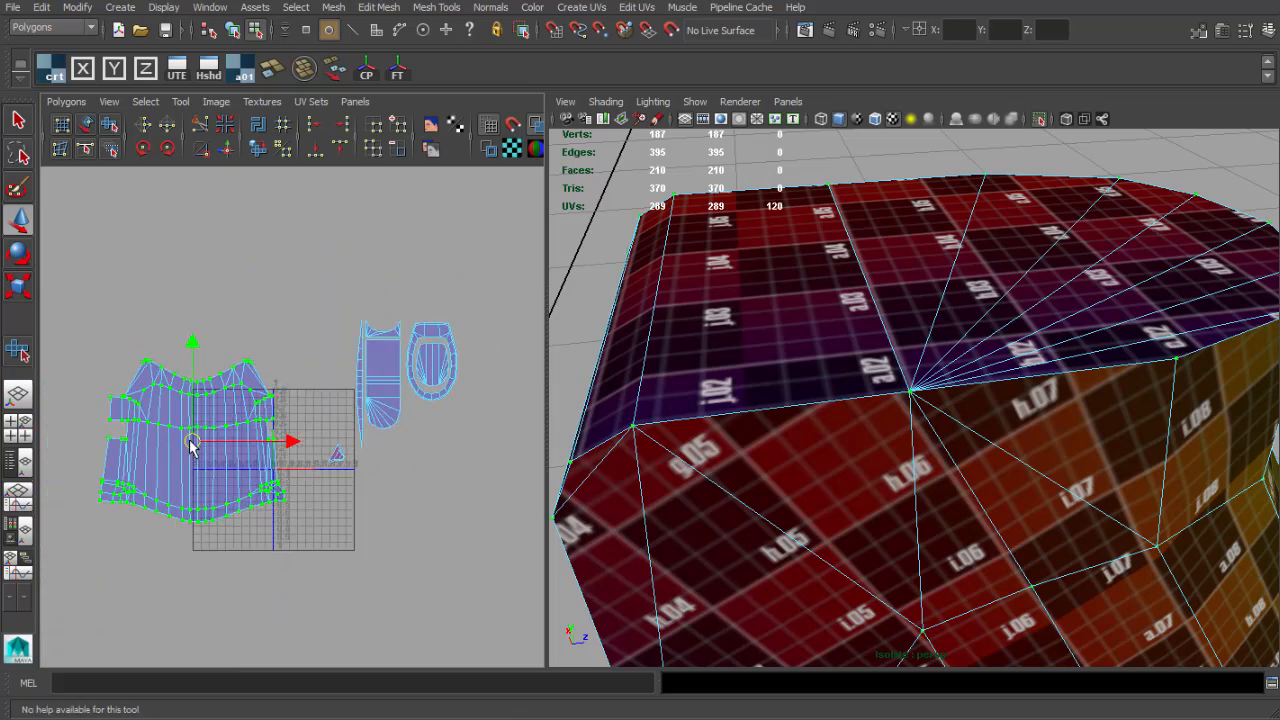
drag(194, 443, 558, 388)
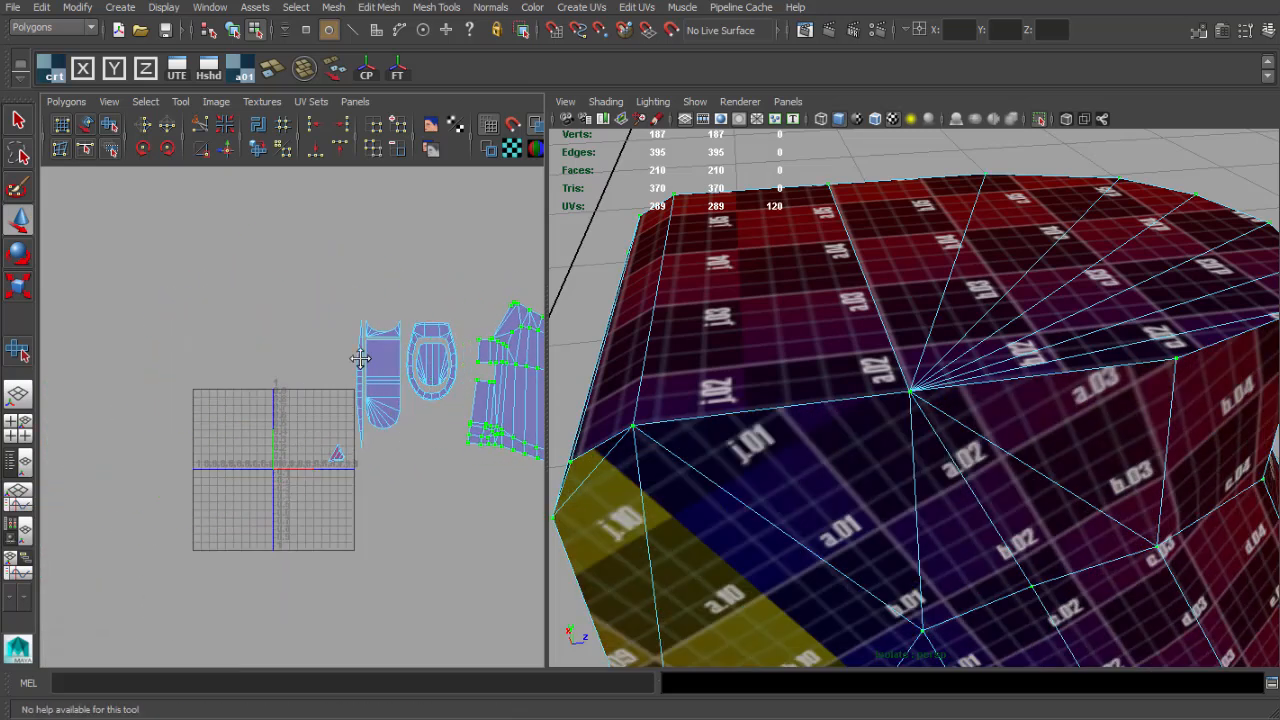
alt+middle_drag(360, 358, 166, 302)
Select the connected faces of the finger ridge on the front of the grip.
alt+right_drag(788, 402, 600, 404)
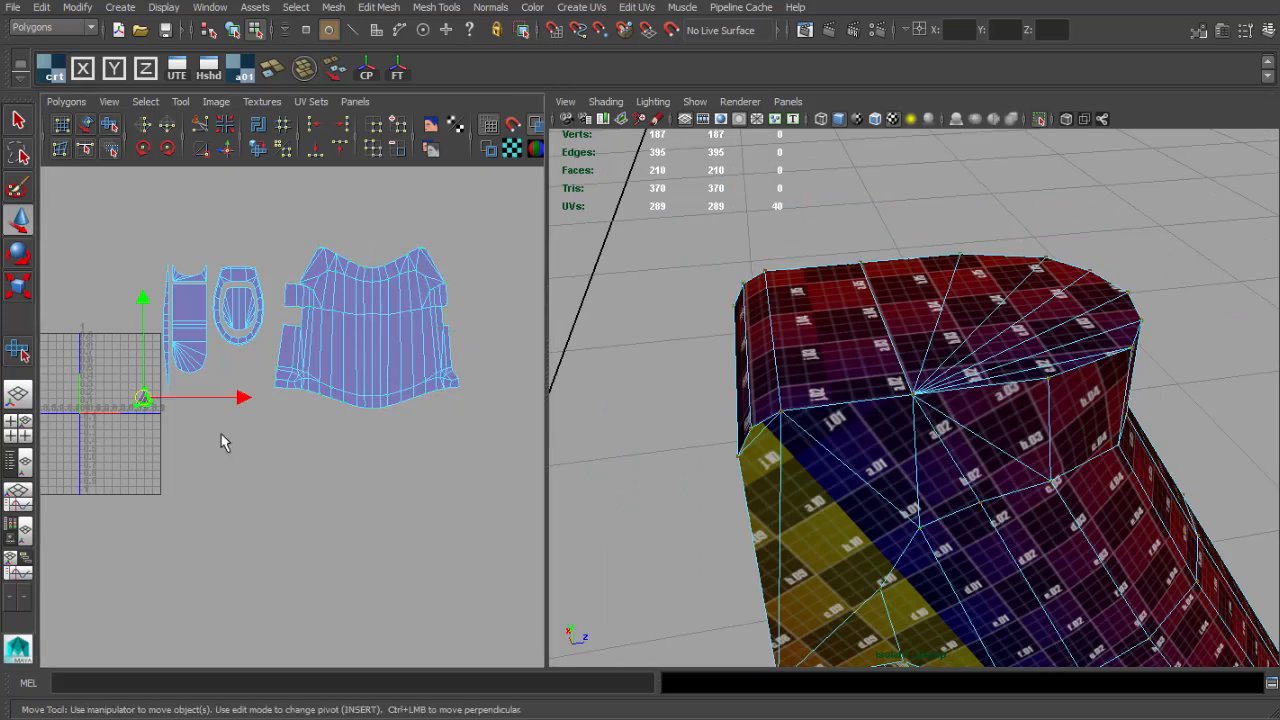
key(f)
key(f)
alt+drag(823, 474, 950, 385)
alt+right_drag(950, 385, 980, 380)
alt+drag(940, 378, 863, 416)
key(q)
double_click(839, 404)
Add the remaining upper, lower and corner faces of the finger ridge to the face selection.
alt+drag(842, 408, 614, 475)
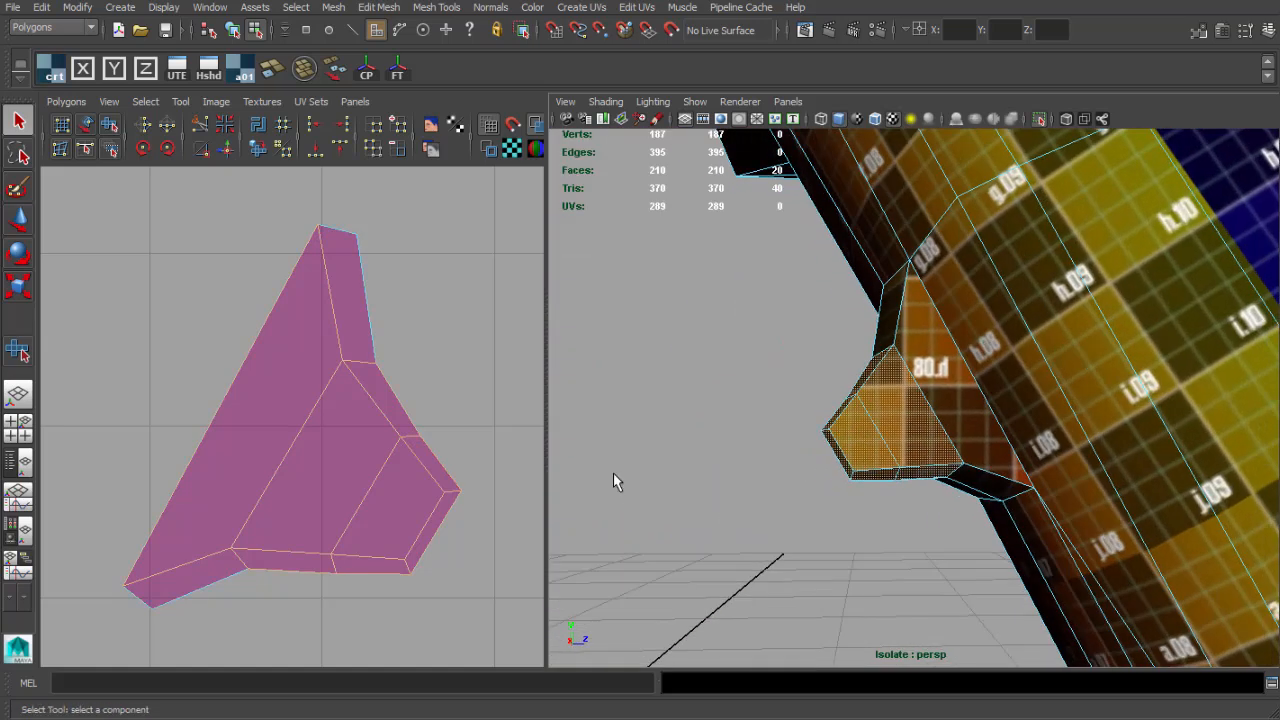
alt+drag(870, 396, 998, 410)
shift+click(894, 342)
shift+click(886, 395)
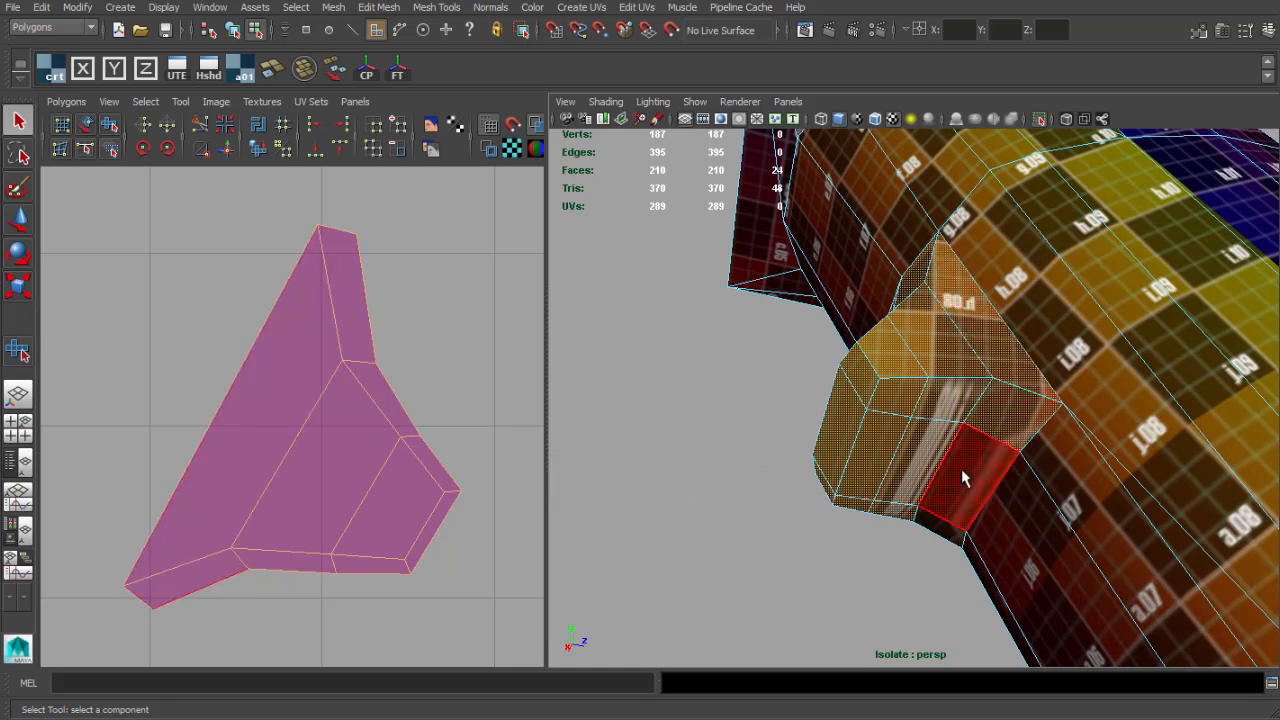
shift+click(951, 498)
alt+drag(951, 498, 893, 503)
alt+drag(833, 413, 842, 440)
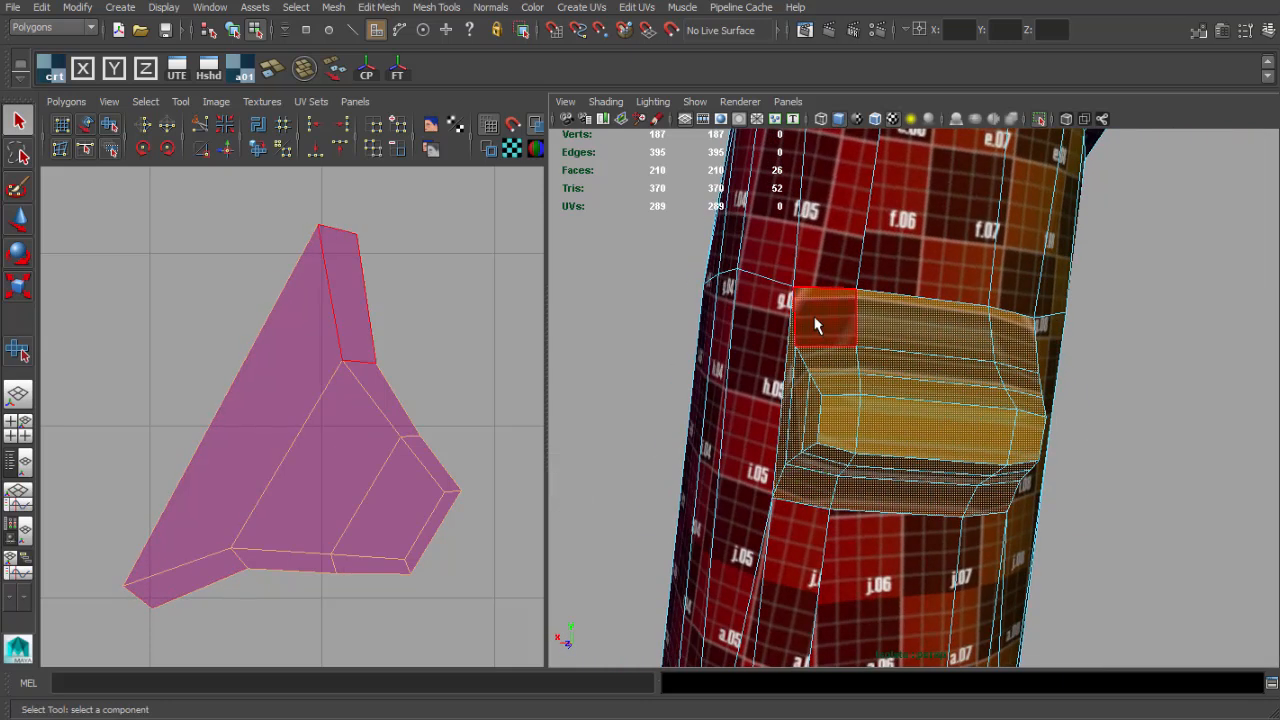
shift+click(814, 317)
alt+drag(822, 350, 715, 437)
scroll(448, 459, down, 6)
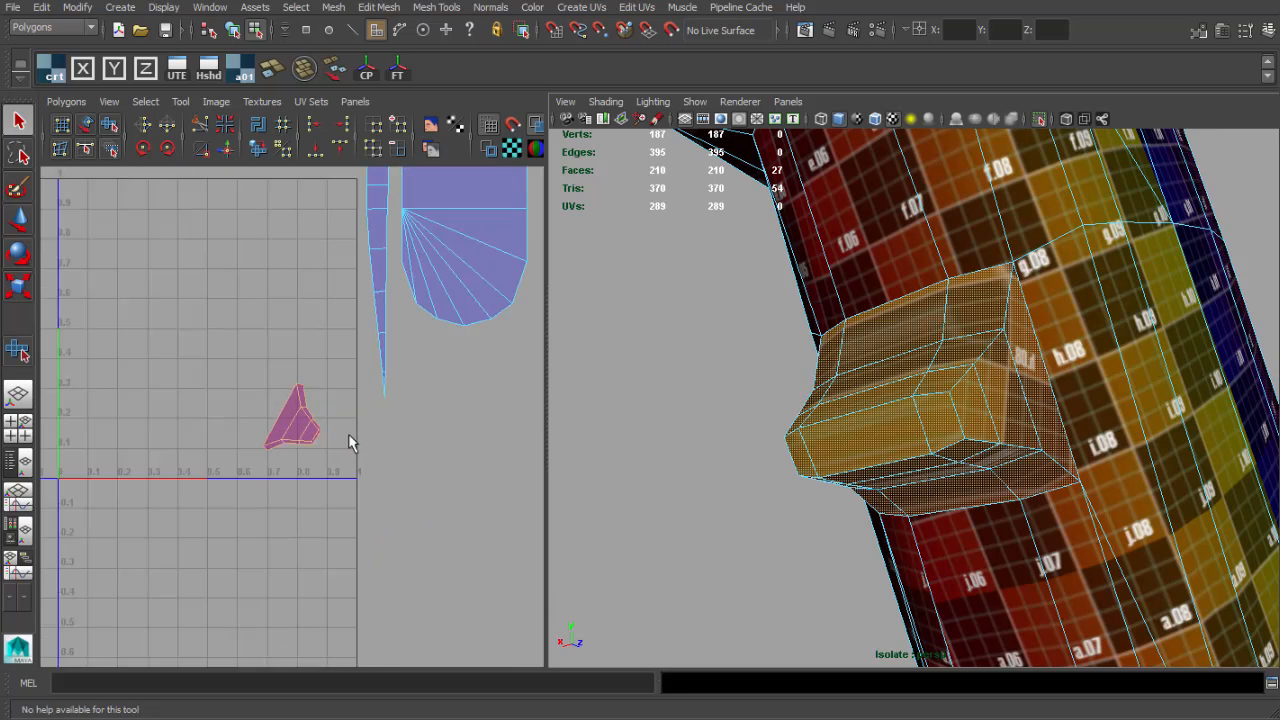
key(ctrl+z)
click(145, 66)
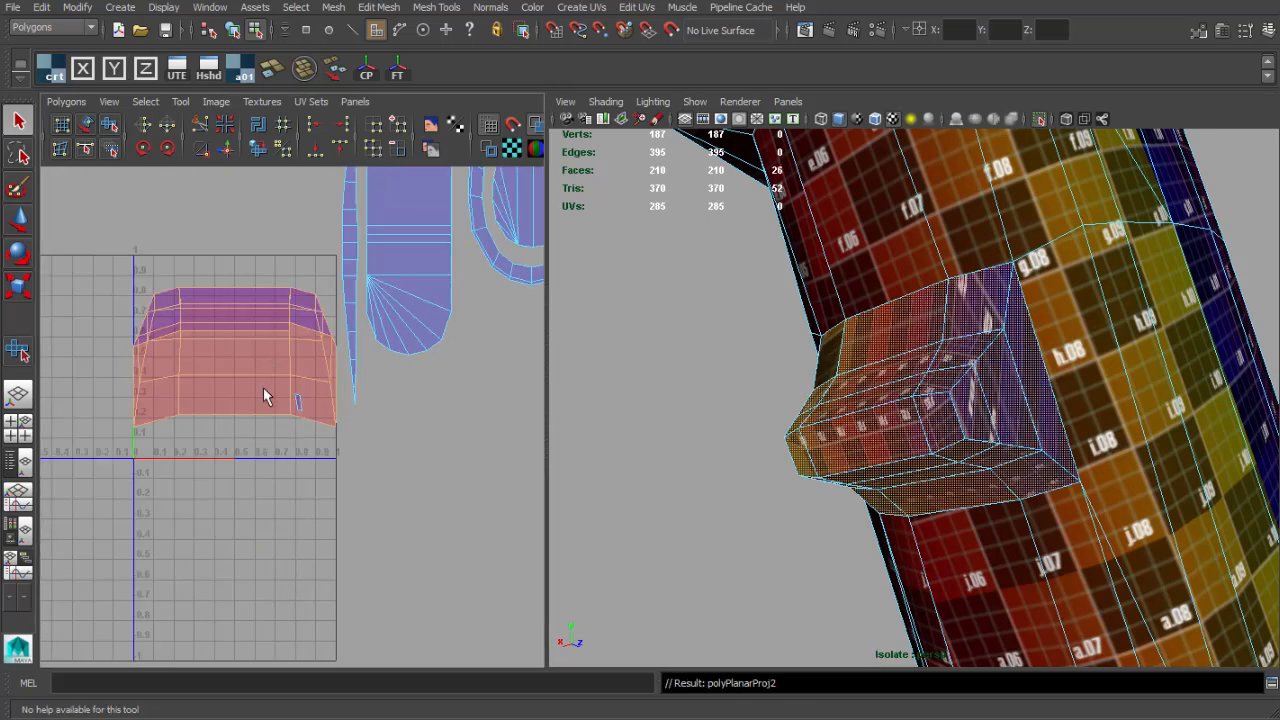
key(ctrl+z)
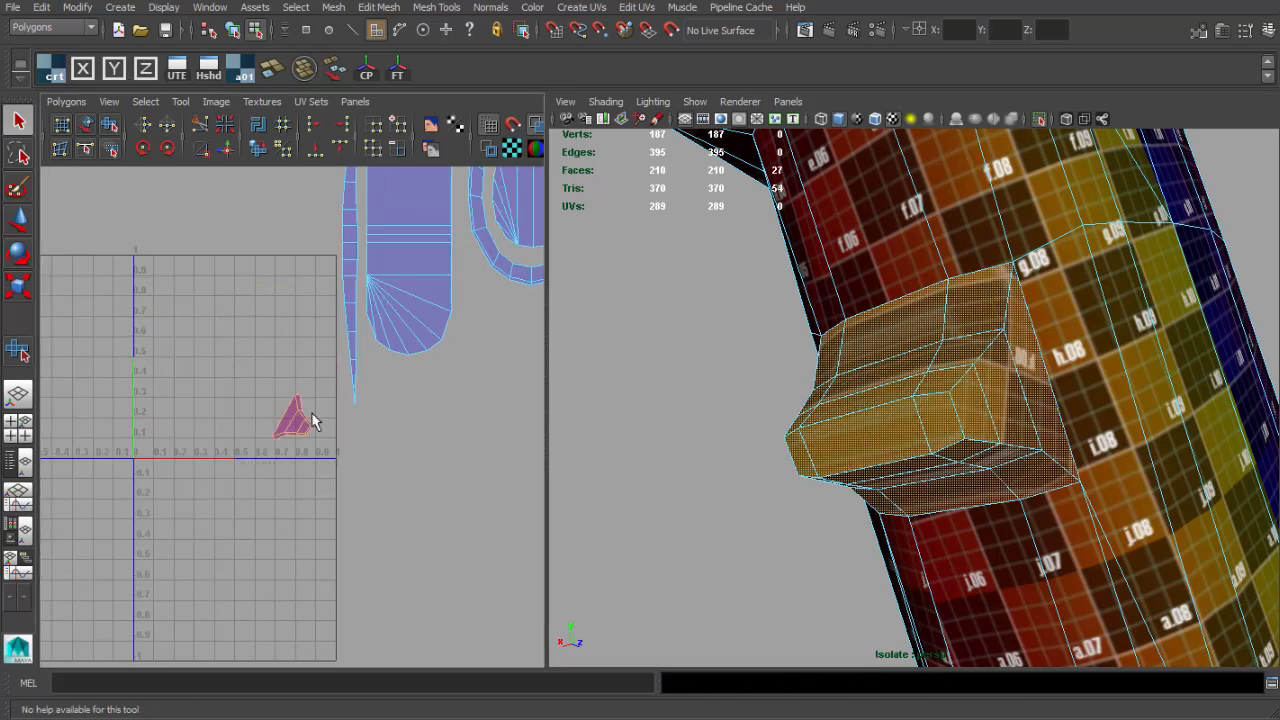
Planar-project all the selected finger ridge faces and shift the resulting shell sideways across the UV grid.
click(113, 67)
drag(223, 362, 160, 370)
alt+drag(853, 400, 1105, 328)
Select the ridge's triangular end faces on both sides, planar-project them from the side and move them outside the UV grid.
key(q)
click(814, 368)
alt+drag(1005, 428, 965, 372)
shift+click(900, 405)
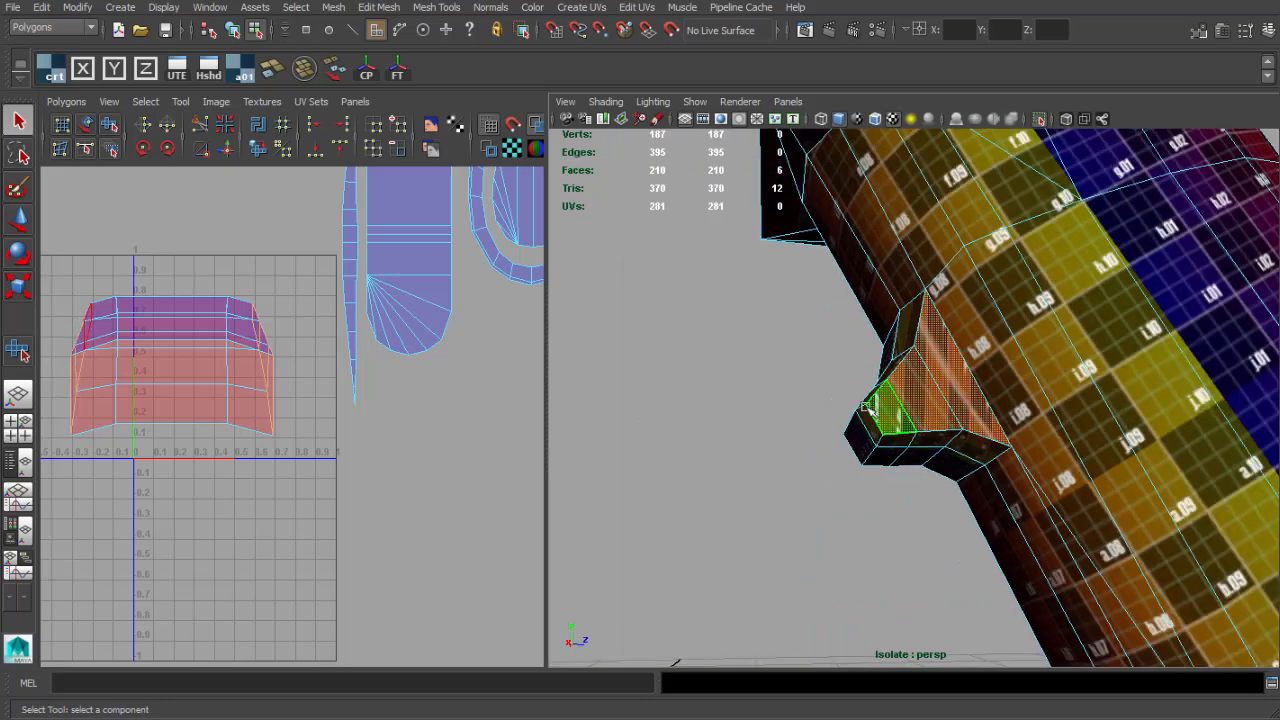
key(w)
alt+drag(870, 407, 932, 417)
click(141, 75)
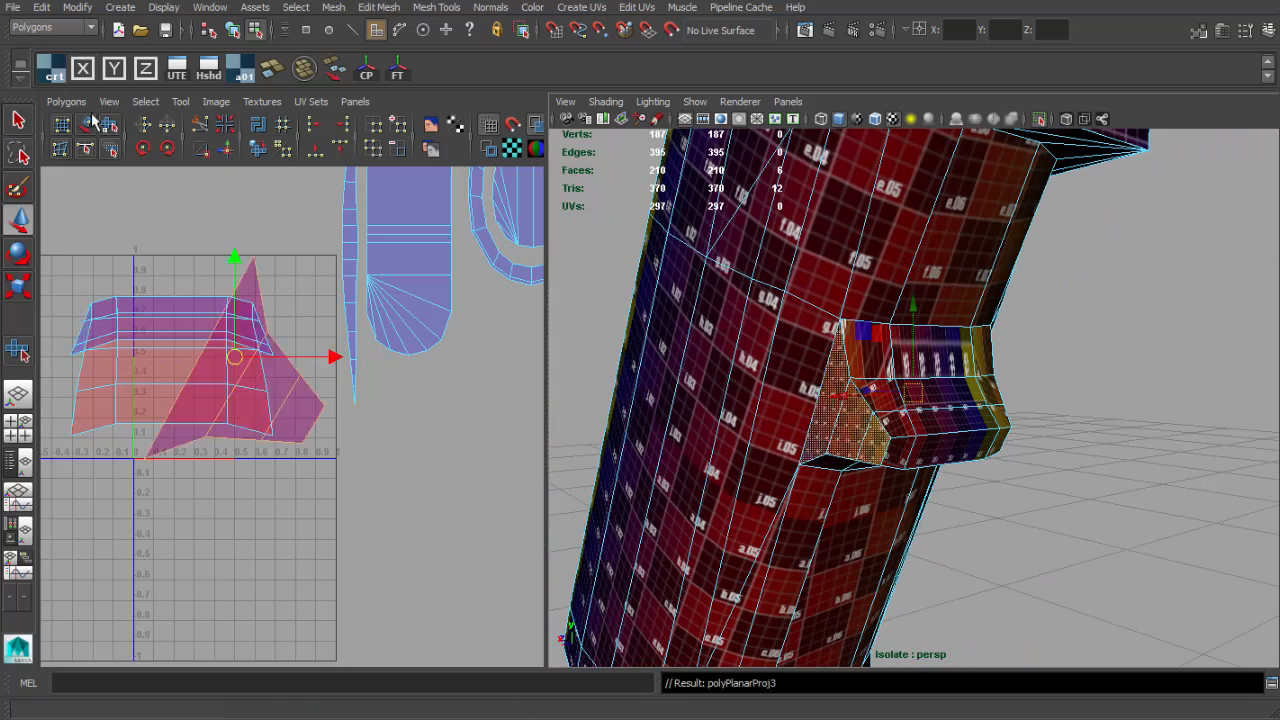
drag(235, 358, 431, 503)
Select the UVs of the ridge's main shell and unfold it with the Legacy method.
alt+drag(894, 412, 846, 356)
key(q)
right_drag(235, 357, 167, 343)
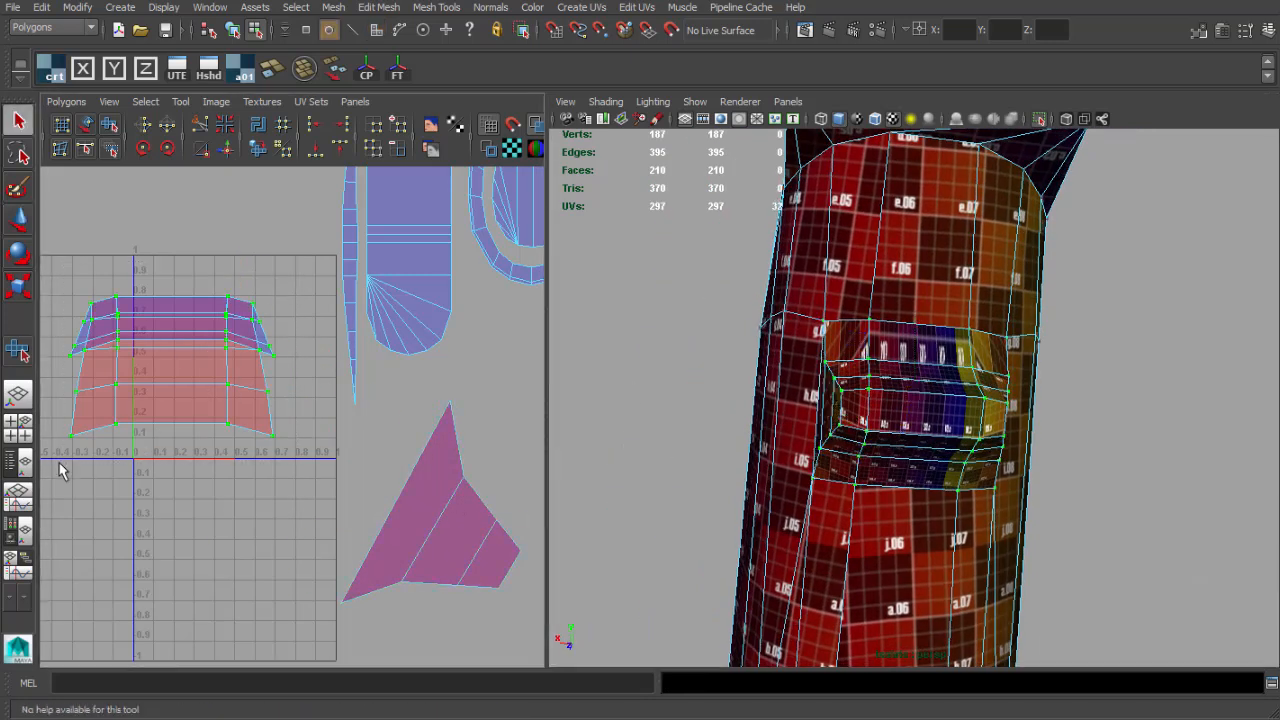
scroll(187, 358, down, 2)
alt+middle_drag(188, 357, 214, 355)
click(63, 102)
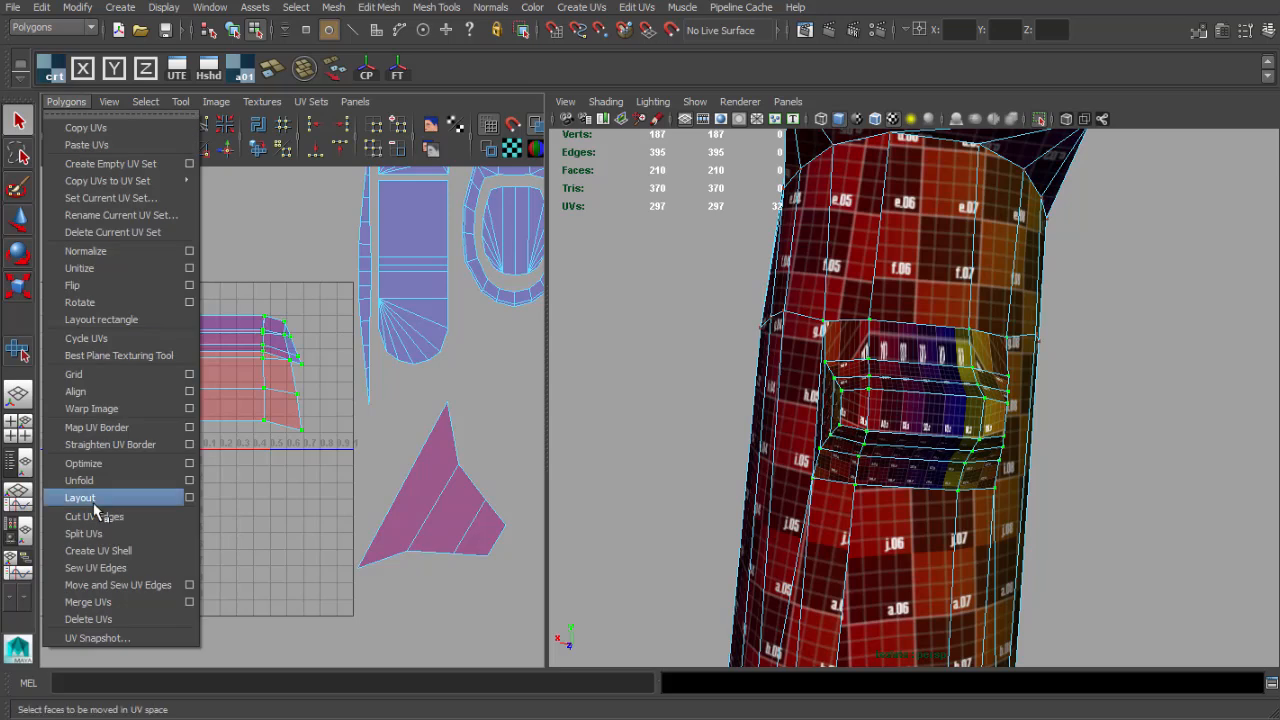
click(190, 481)
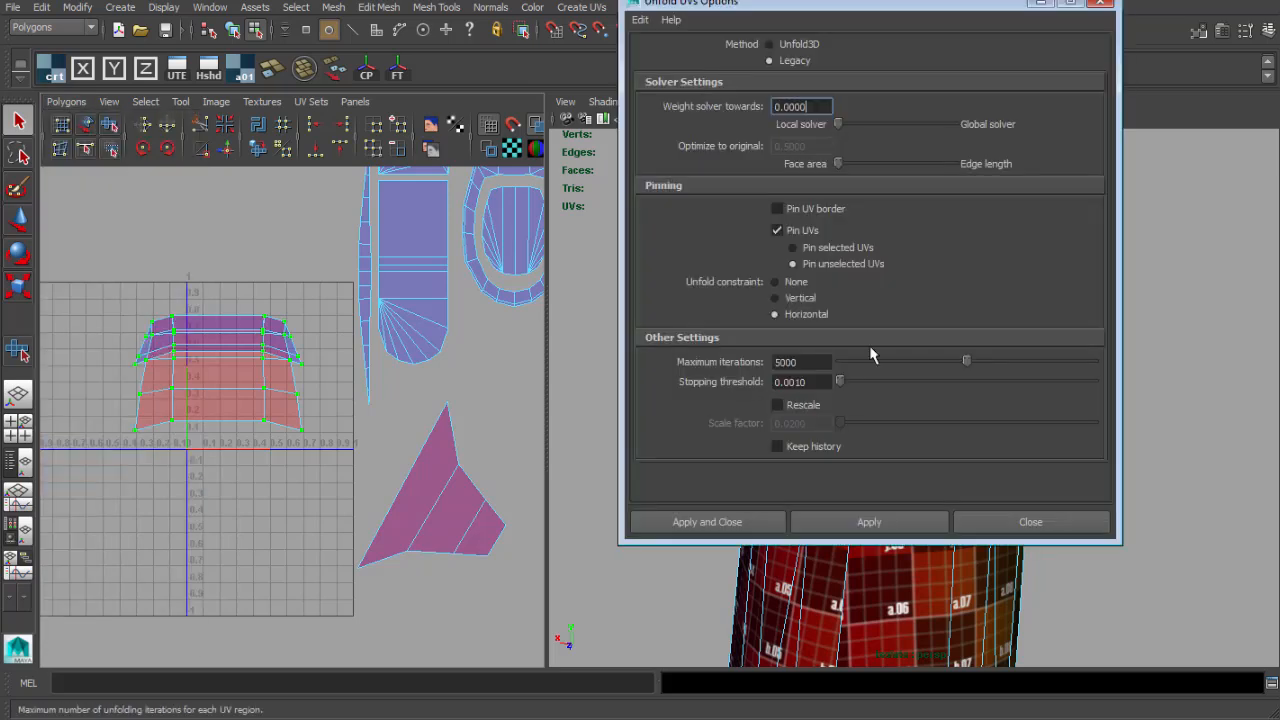
click(850, 522)
alt+middle_drag(437, 434, 342, 434)
click(1060, 518)
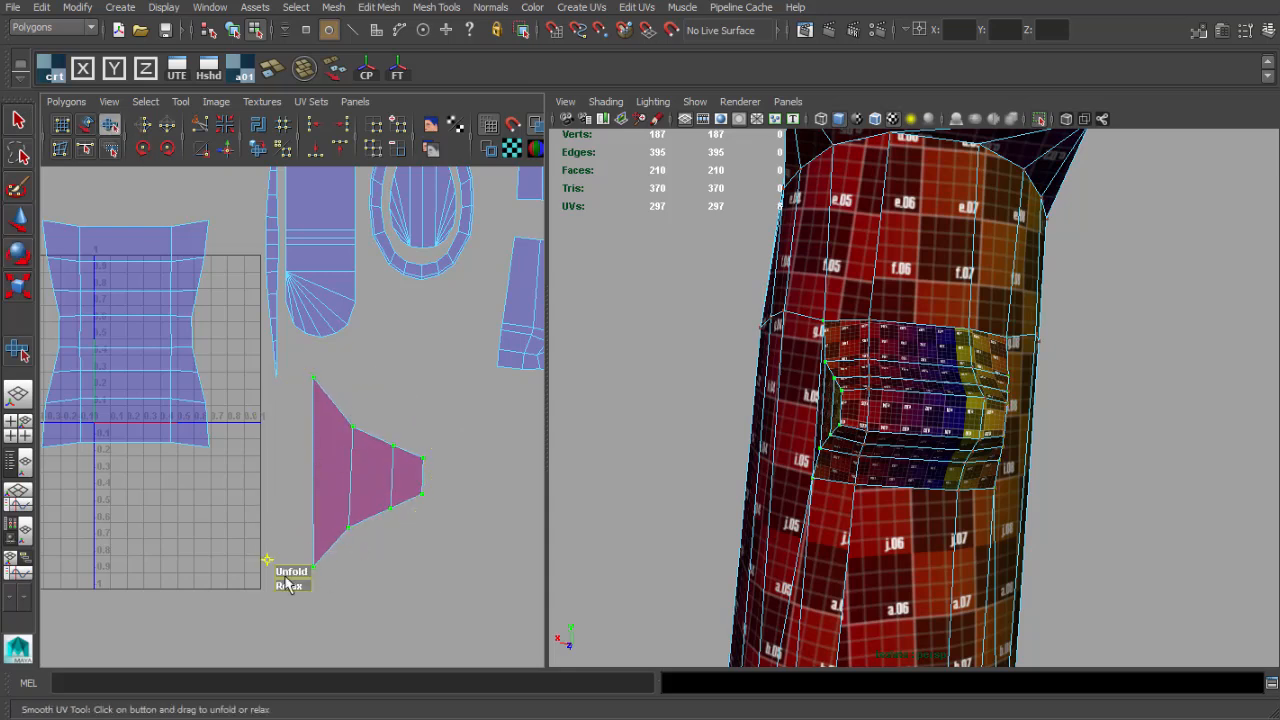
Pull the two overlapping ridge end shells apart and flip the reversed one horizontally so they sit back to back.
drag(460, 480, 602, 482)
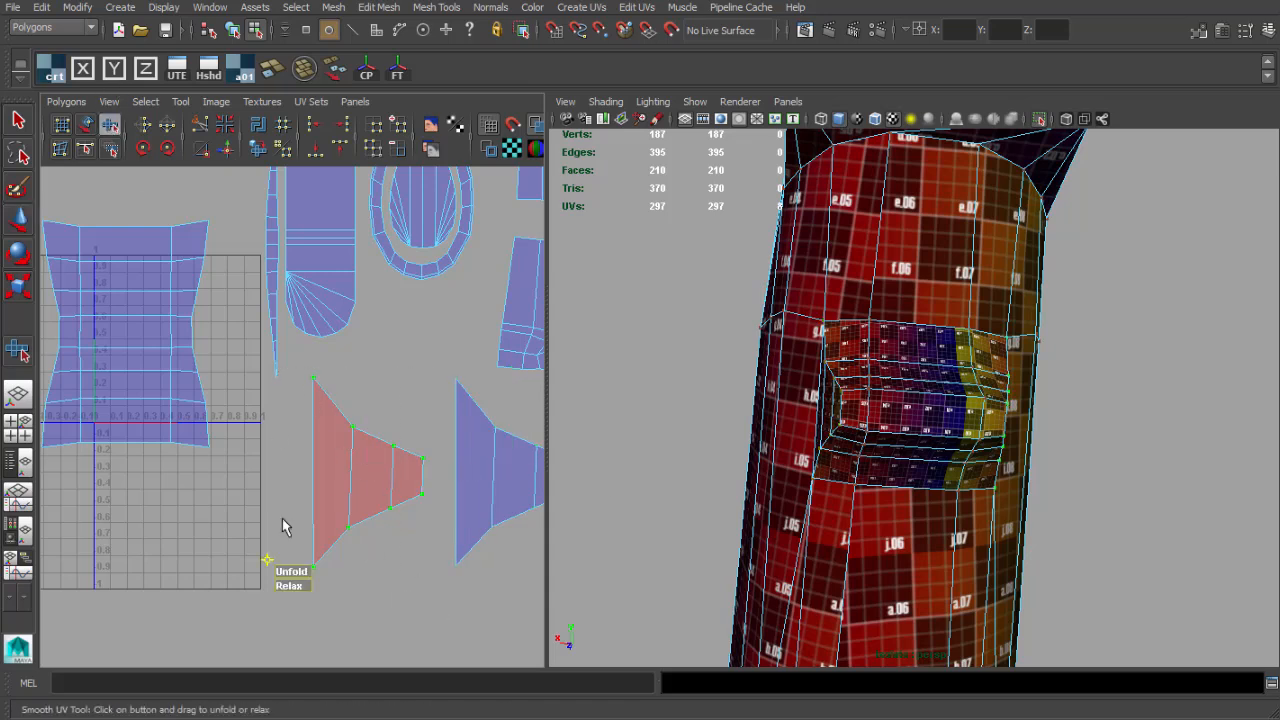
drag(292, 571, 463, 585)
key(ctrl+z)
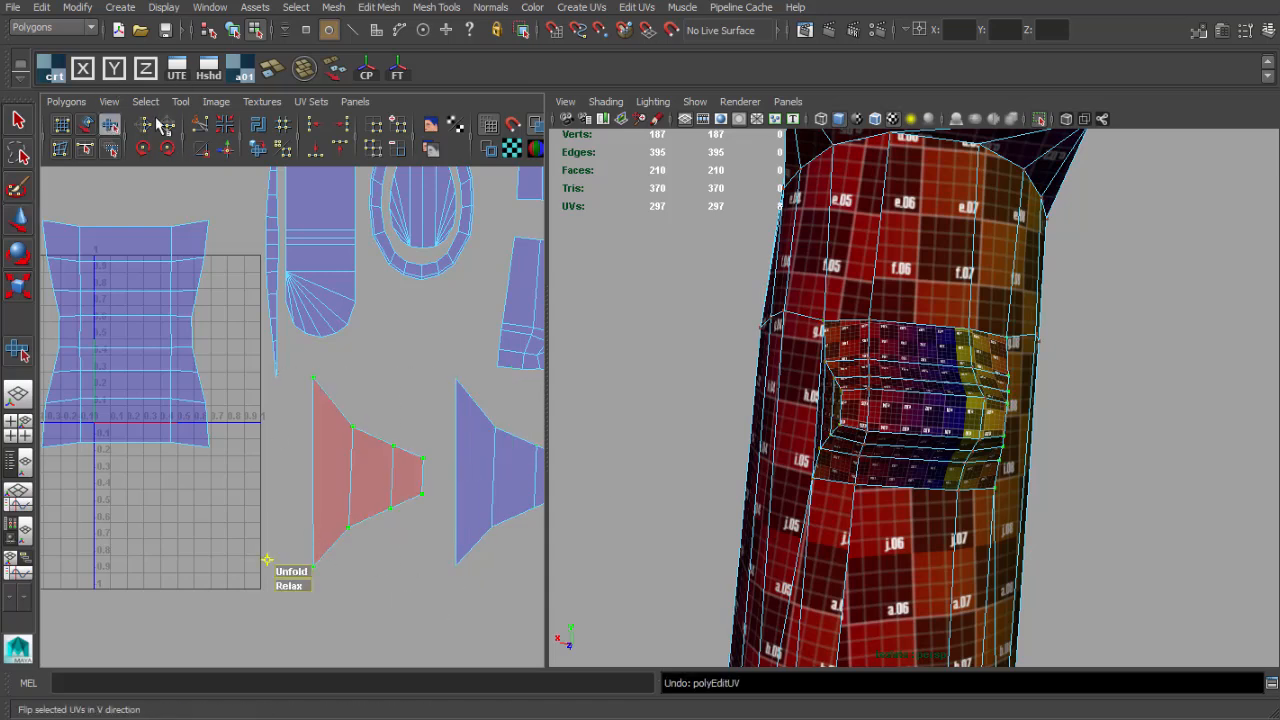
click(158, 120)
scroll(415, 513, down, 2)
alt+middle_drag(437, 472, 366, 438)
key(w)
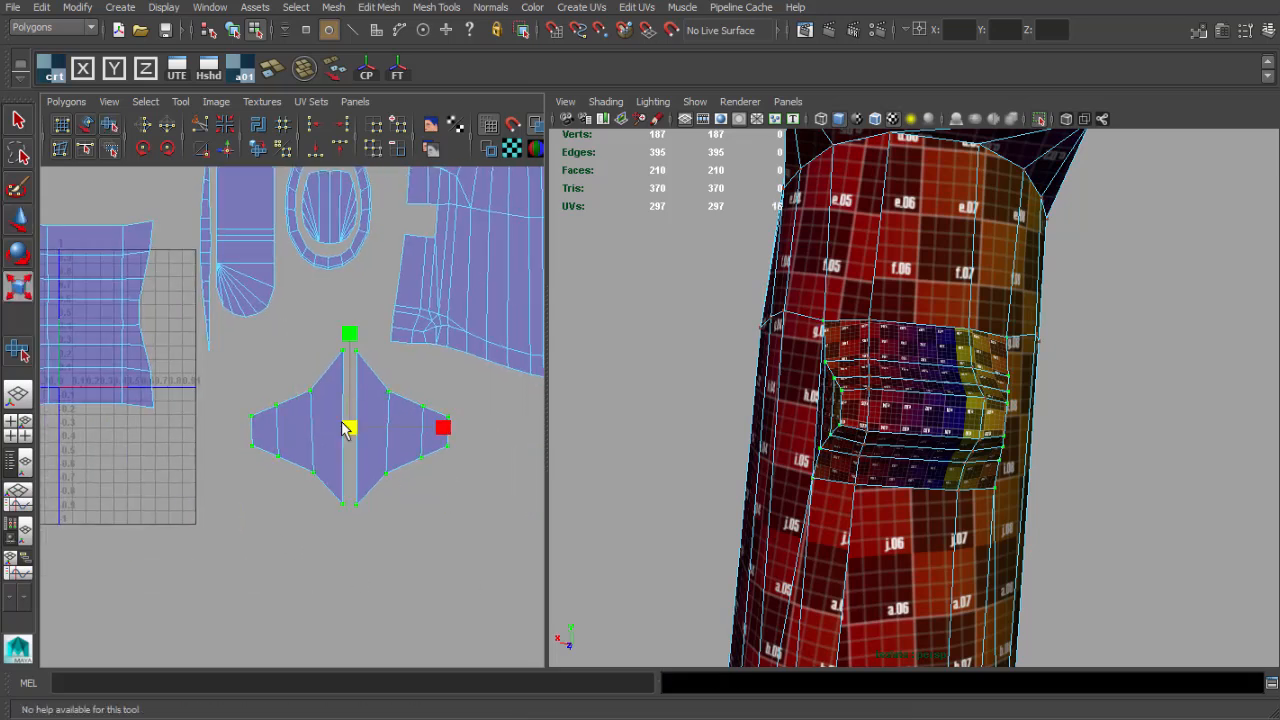
Scale the two ridge end shells down together until their checker squares match the grip body's.
drag(350, 435, 302, 430)
alt+drag(740, 430, 900, 440)
scroll(920, 431, up, 4)
drag(343, 443, 313, 425)
scroll(349, 428, up, 3)
key(w)
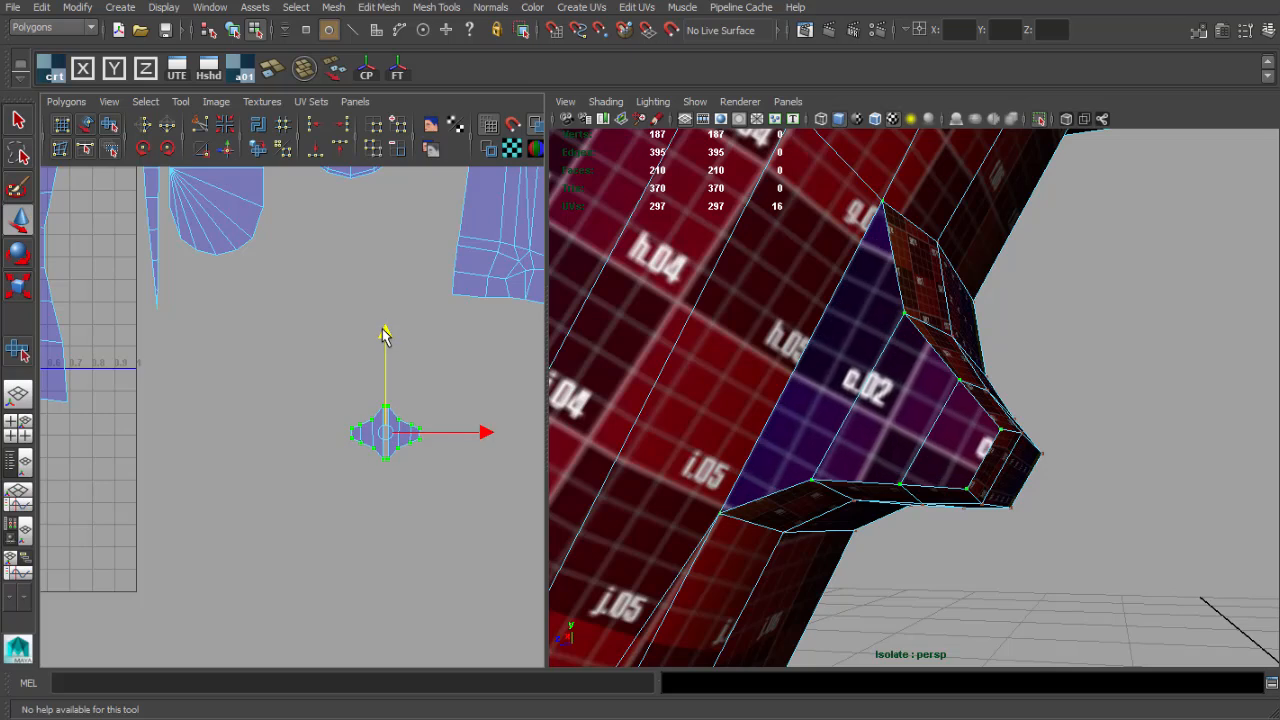
Cut the ridge's main shell along the two edge rows bordering its central band.
scroll(320, 403, down, 3)
alt+drag(828, 438, 745, 455)
alt+drag(855, 490, 781, 438)
scroll(300, 375, up, 5)
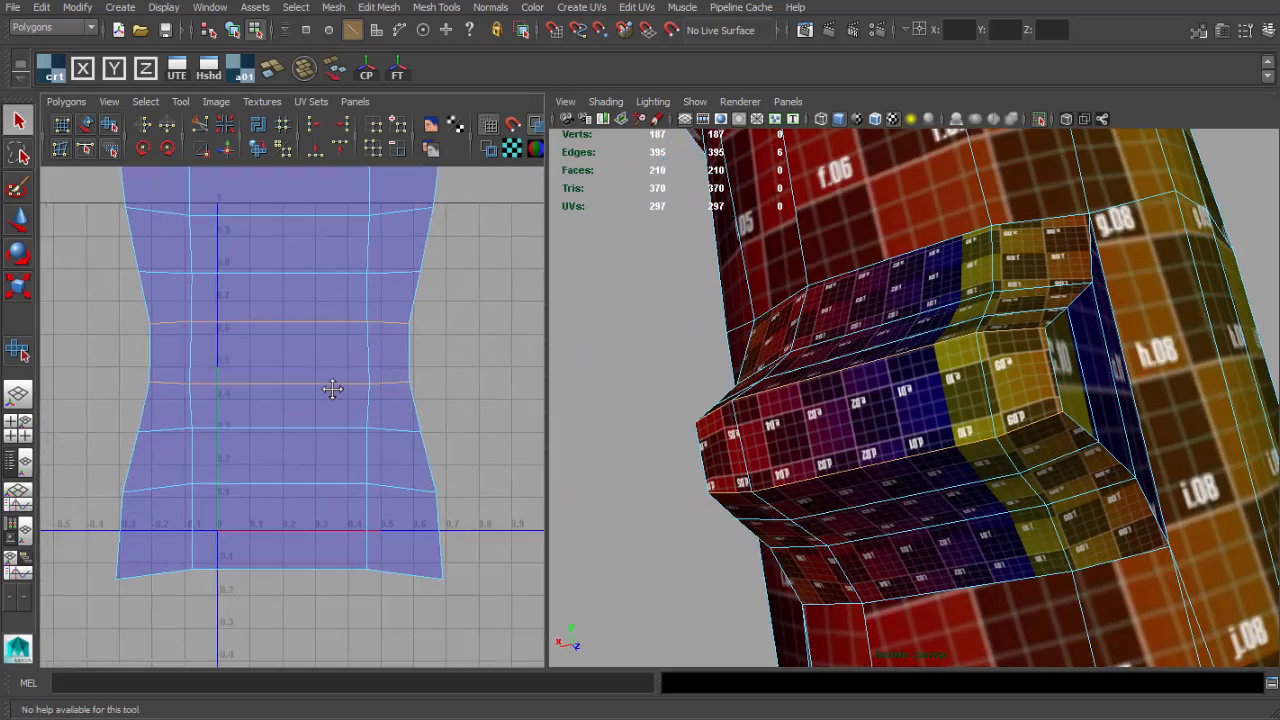
shift+right_click(302, 358)
click(245, 357)
scroll(232, 362, down, 2)
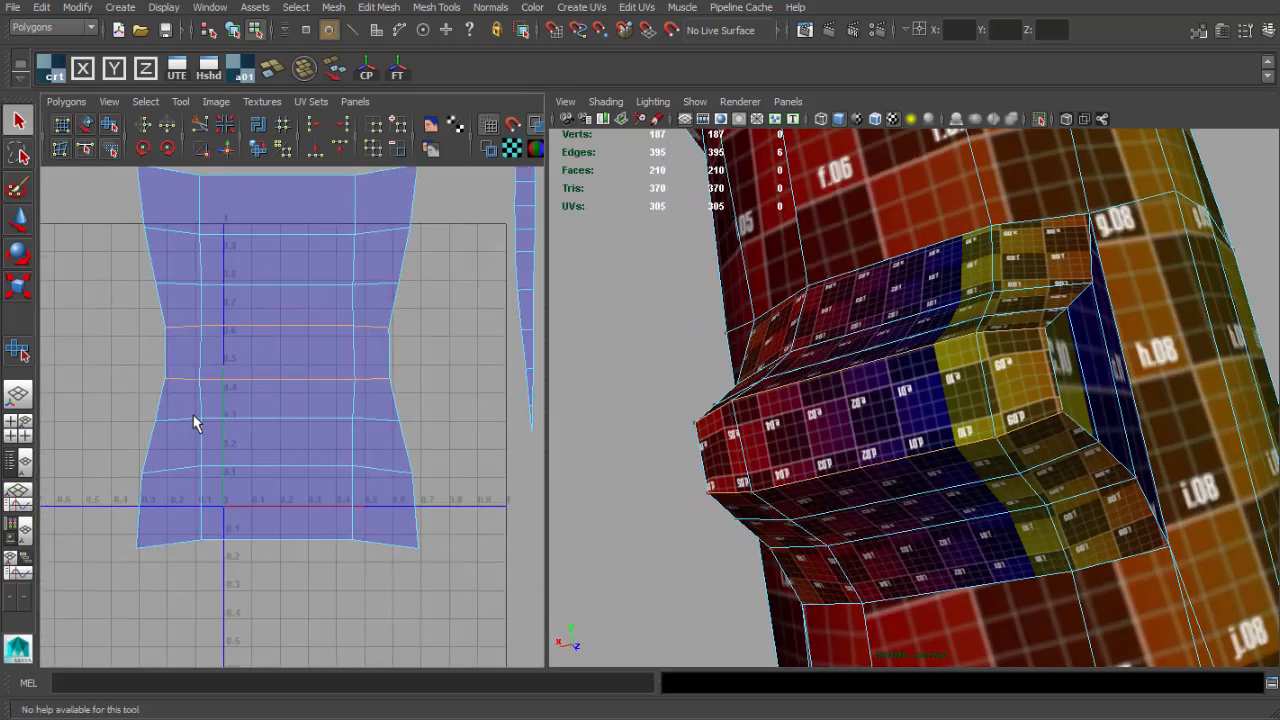
Move the lower and upper pieces of the ridge's main shell slightly away from the central band.
drag(278, 366, 278, 376)
alt+middle_drag(163, 186, 181, 285)
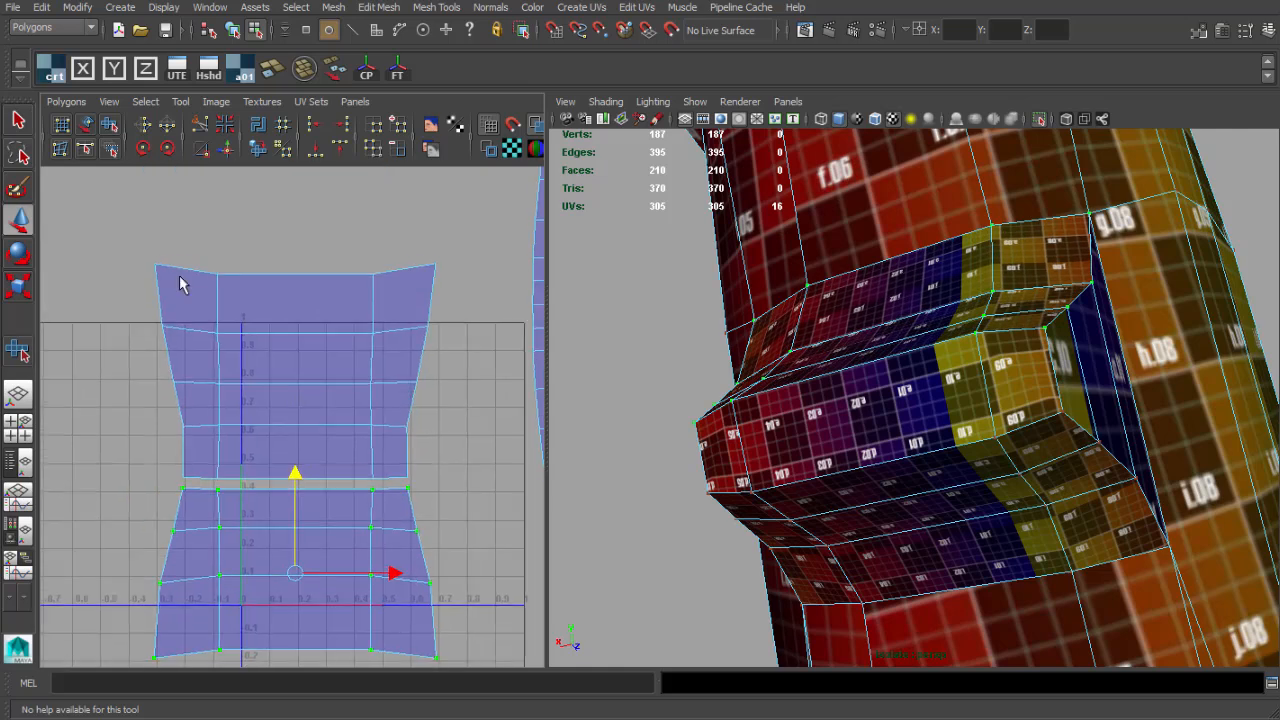
mouse_move(286, 258)
mouse_down()
mouse_move(296, 242)
mouse_move(281, 240)
mouse_up()
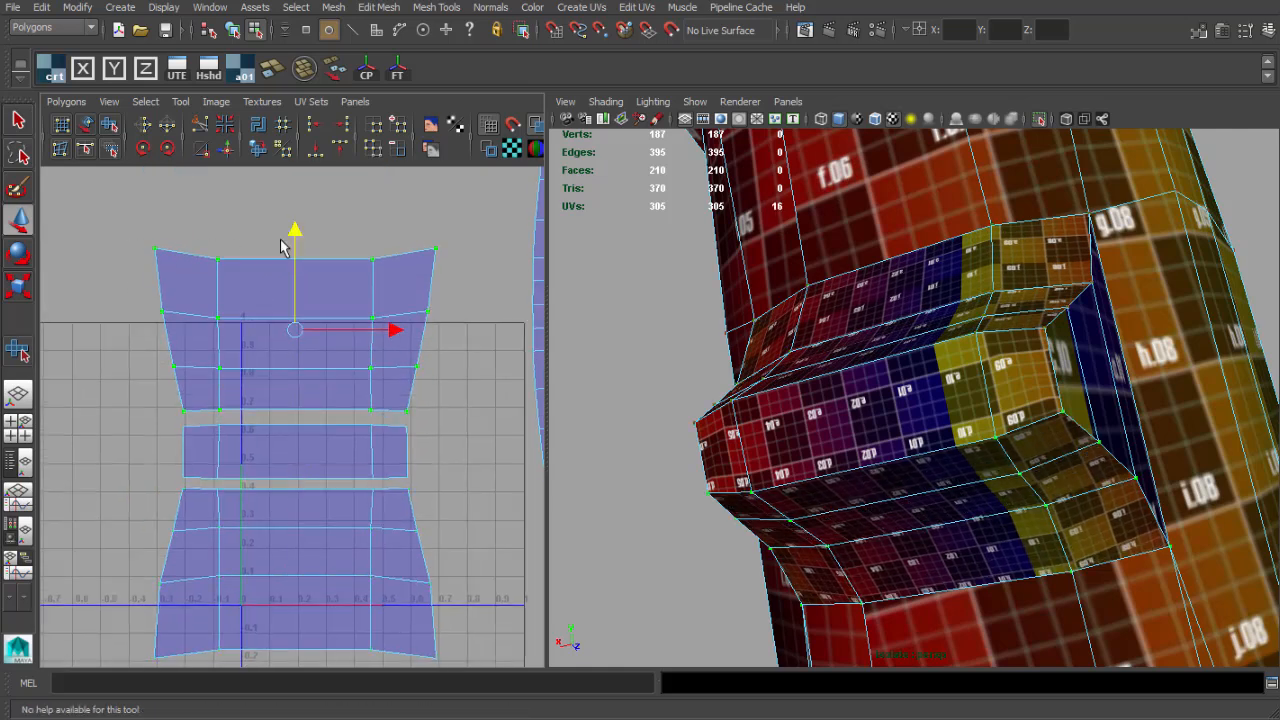
click(152, 217)
scroll(203, 362, down, 4)
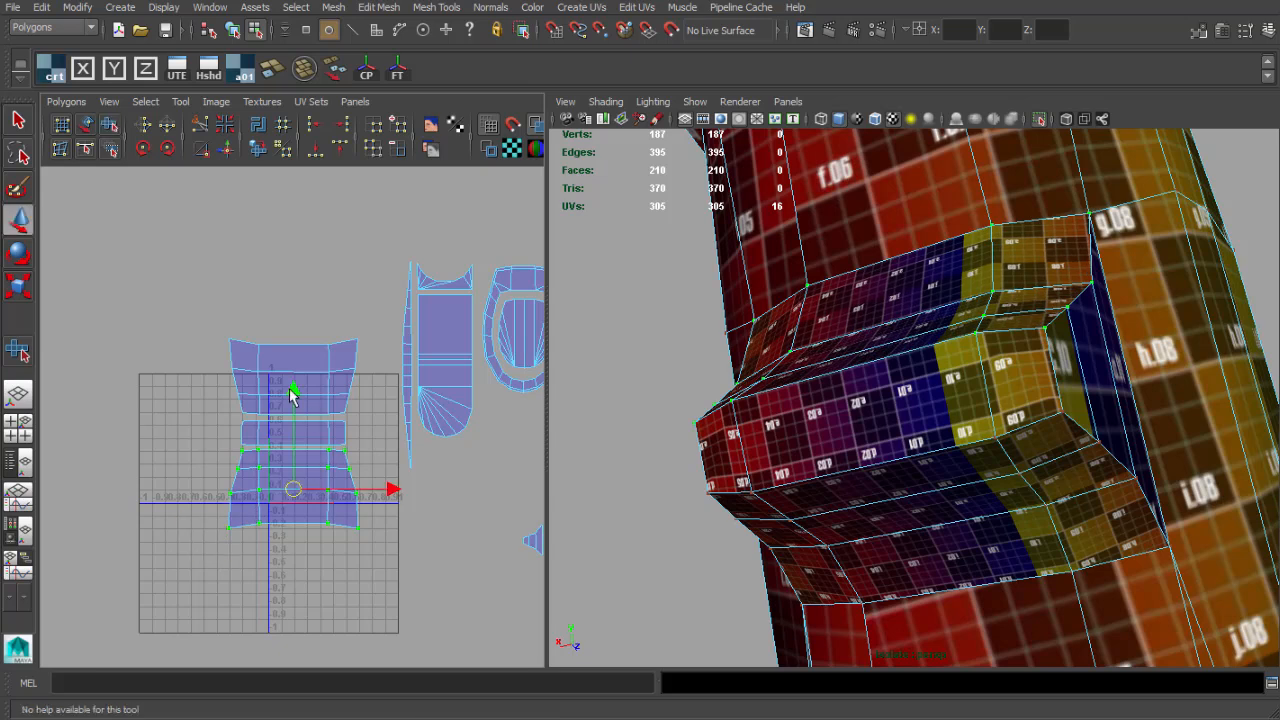
drag(291, 394, 260, 428)
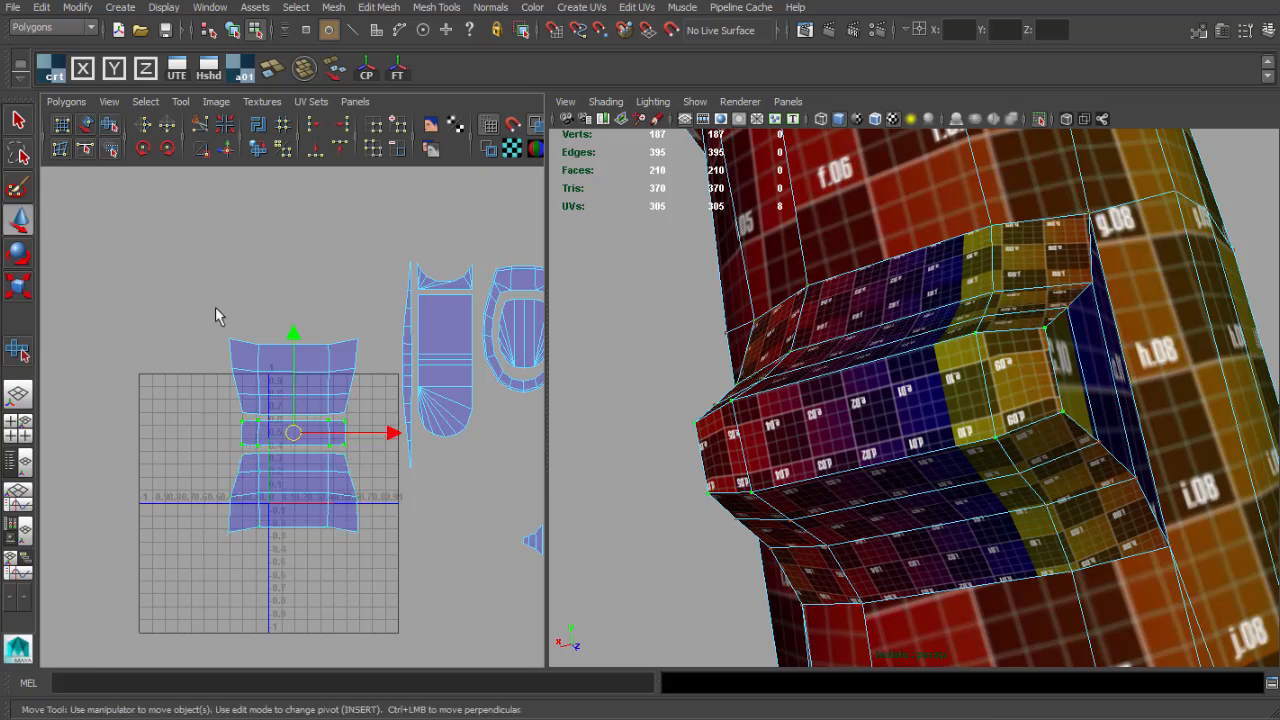
Unfold the ridge's separated central band with the Smooth UV Tool.
drag(242, 459, 548, 489)
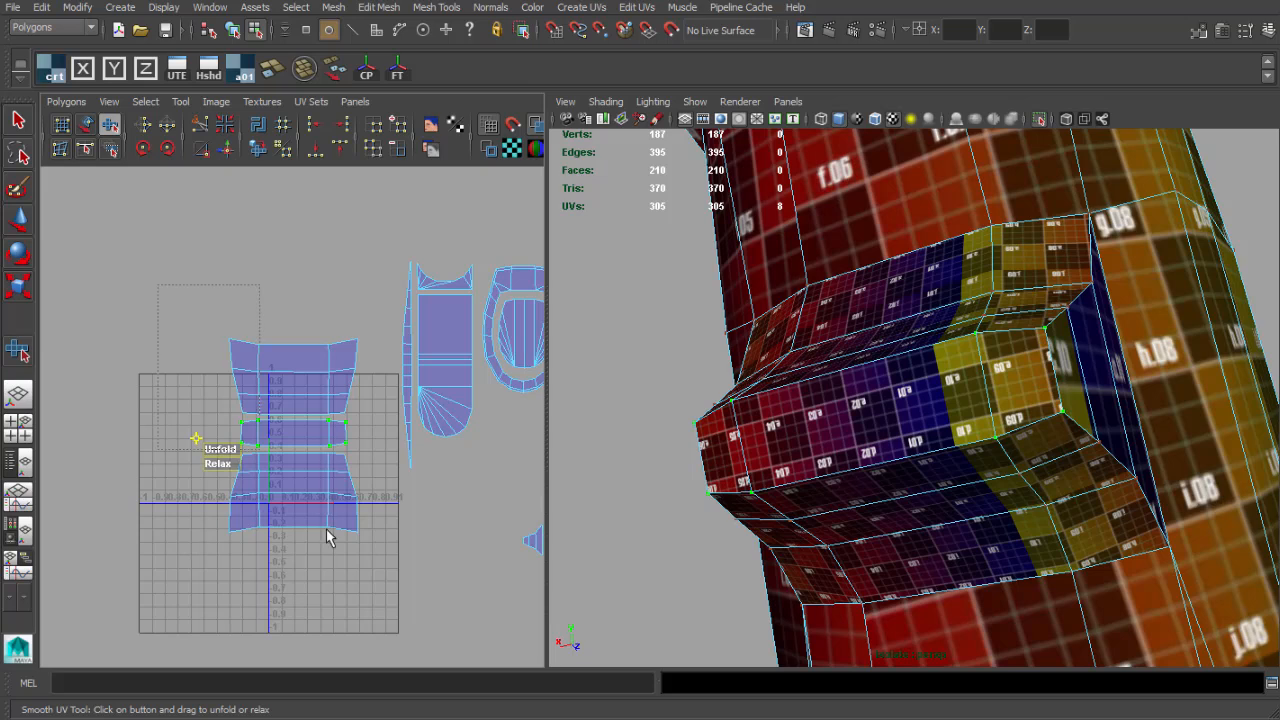
scroll(309, 419, down, 2)
alt+middle_drag(309, 419, 229, 386)
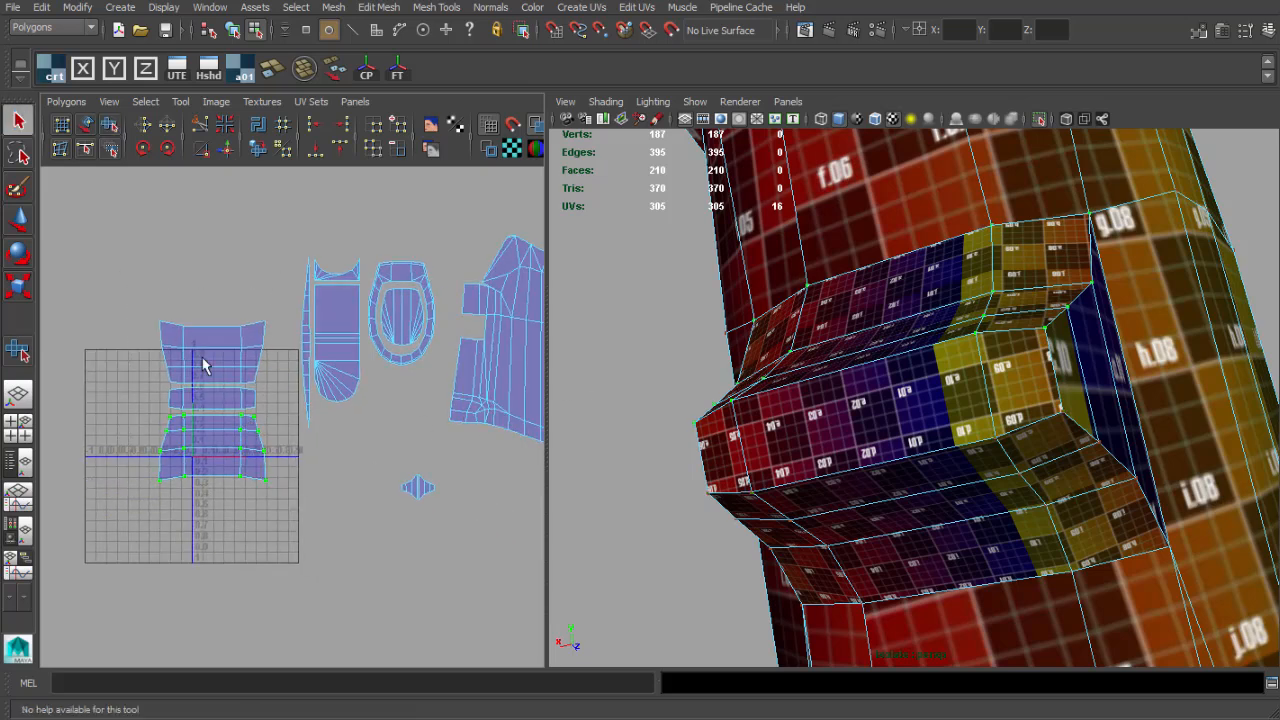
Select all three ridge pieces and scale them down together until their checker squares match the grip body's.
right_drag(177, 371, 212, 371)
drag(117, 289, 273, 499)
alt+drag(789, 407, 878, 392)
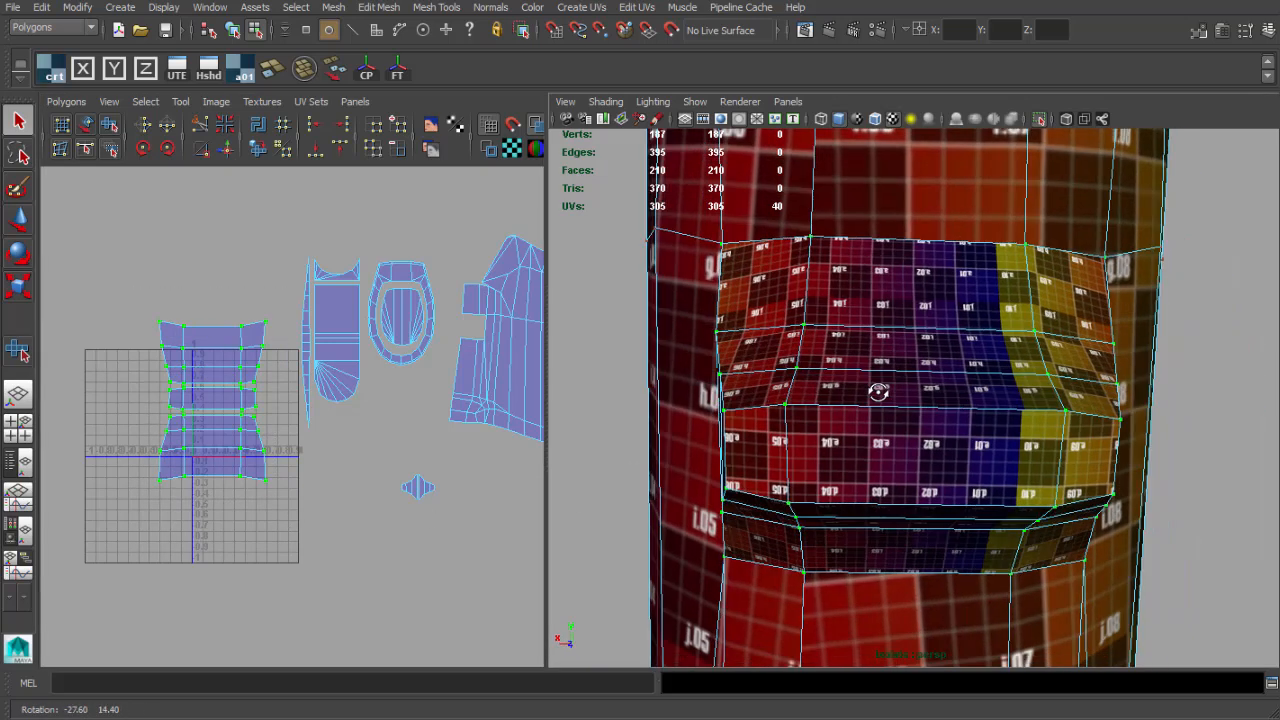
key(r)
drag(211, 400, 154, 399)
key(w)
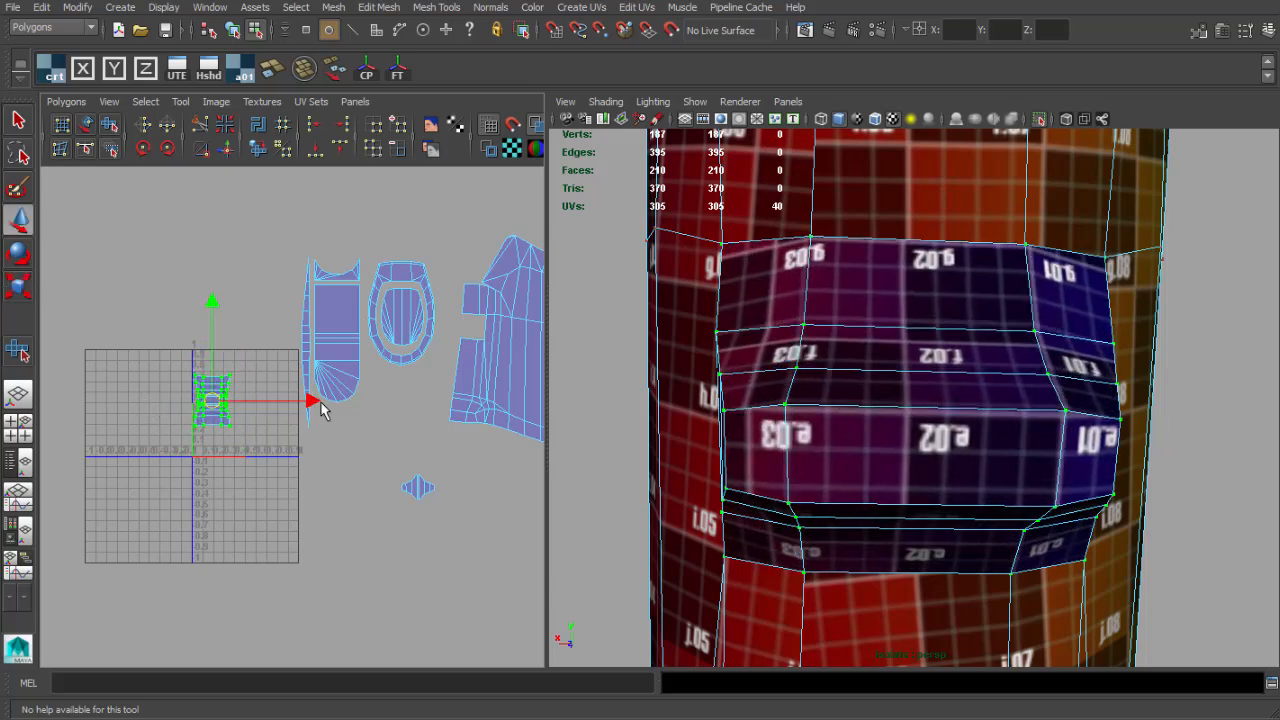
Move the three scaled ridge pieces out of the UV grid to the space below the ring shell.
drag(312, 401, 314, 402)
alt+right_drag(315, 411, 236, 404)
alt+middle_drag(236, 404, 195, 350)
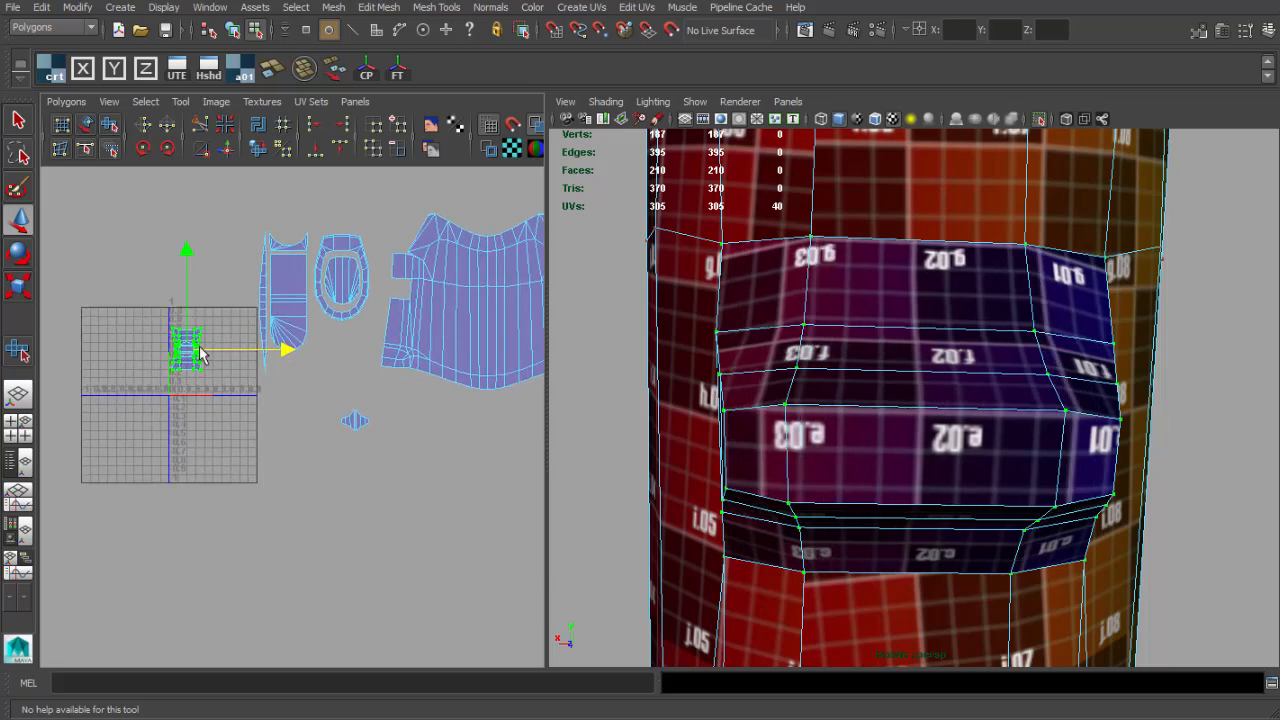
drag(187, 350, 397, 398)
alt+middle_drag(397, 398, 326, 446)
alt+right_drag(326, 446, 341, 446)
drag(341, 449, 249, 380)
Nudge the ridge pieces closer to the ring shell and place the pair of ridge end shells beneath the long top cap shell.
alt+right_drag(297, 386, 281, 384)
alt+middle_drag(281, 384, 311, 391)
alt+right_drag(240, 385, 300, 374)
alt+middle_drag(300, 374, 358, 388)
alt+right_drag(358, 388, 340, 386)
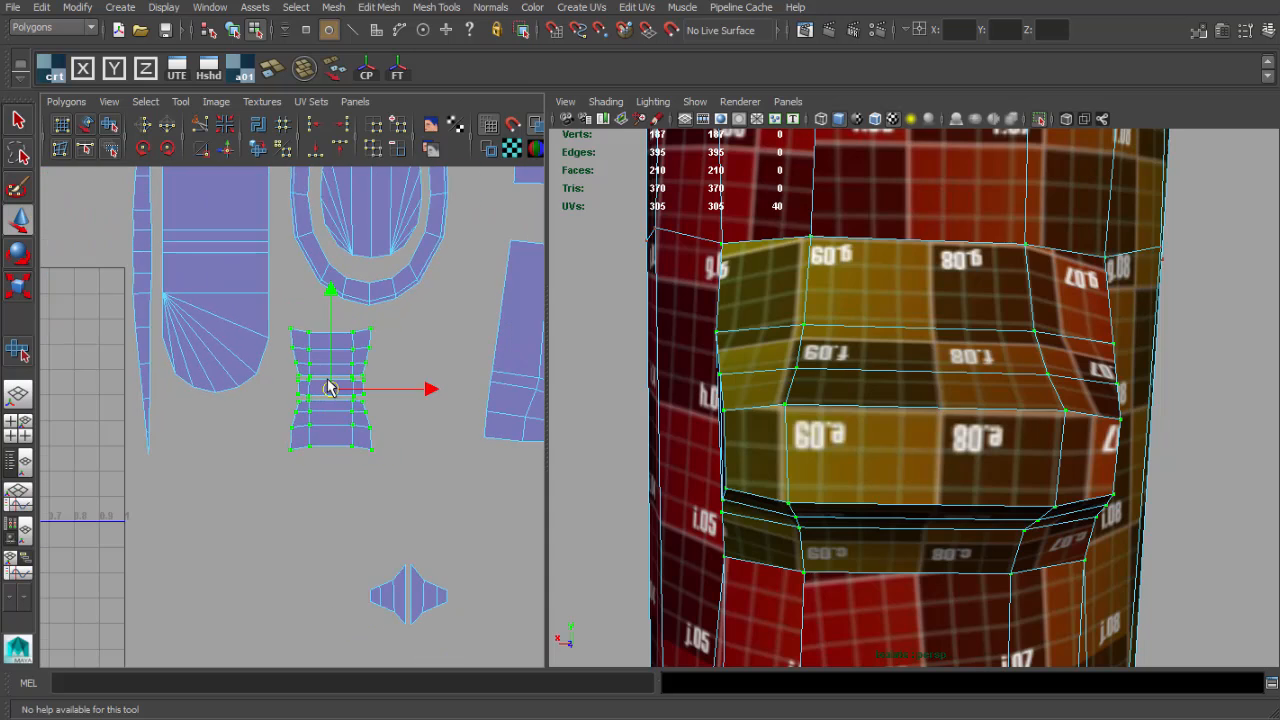
drag(328, 378, 323, 378)
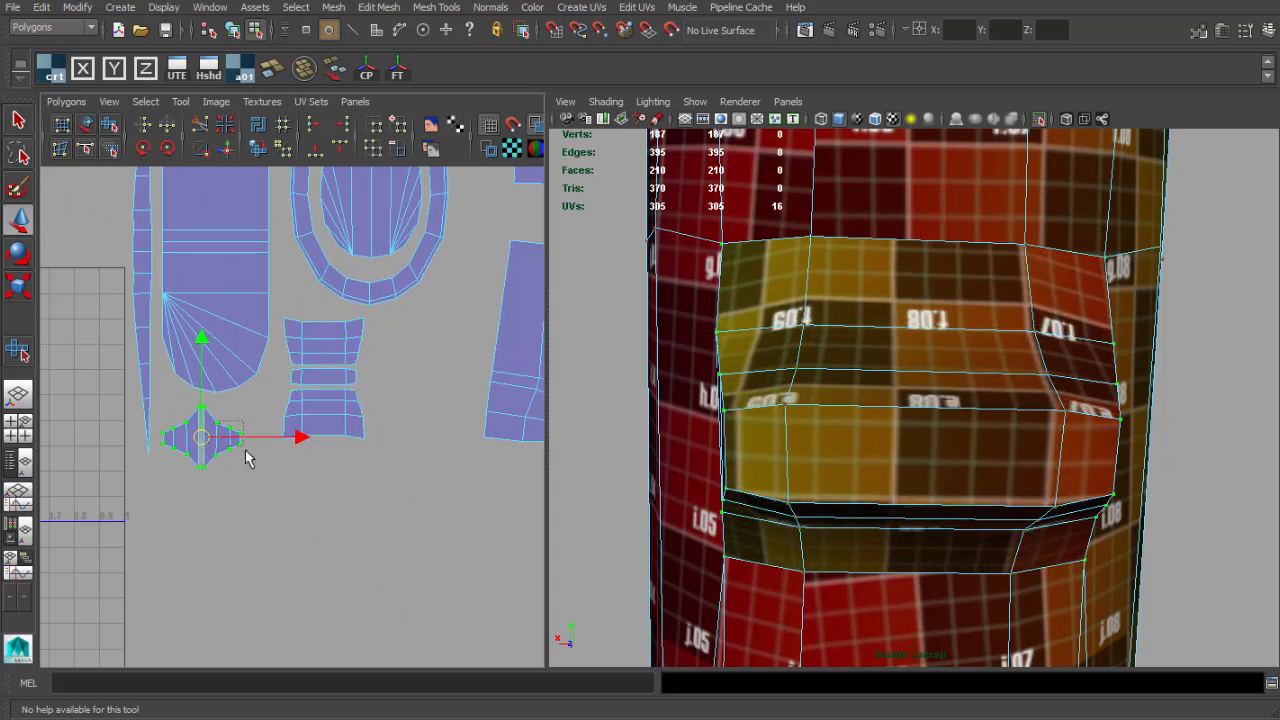
alt+right_drag(278, 511, 371, 397)
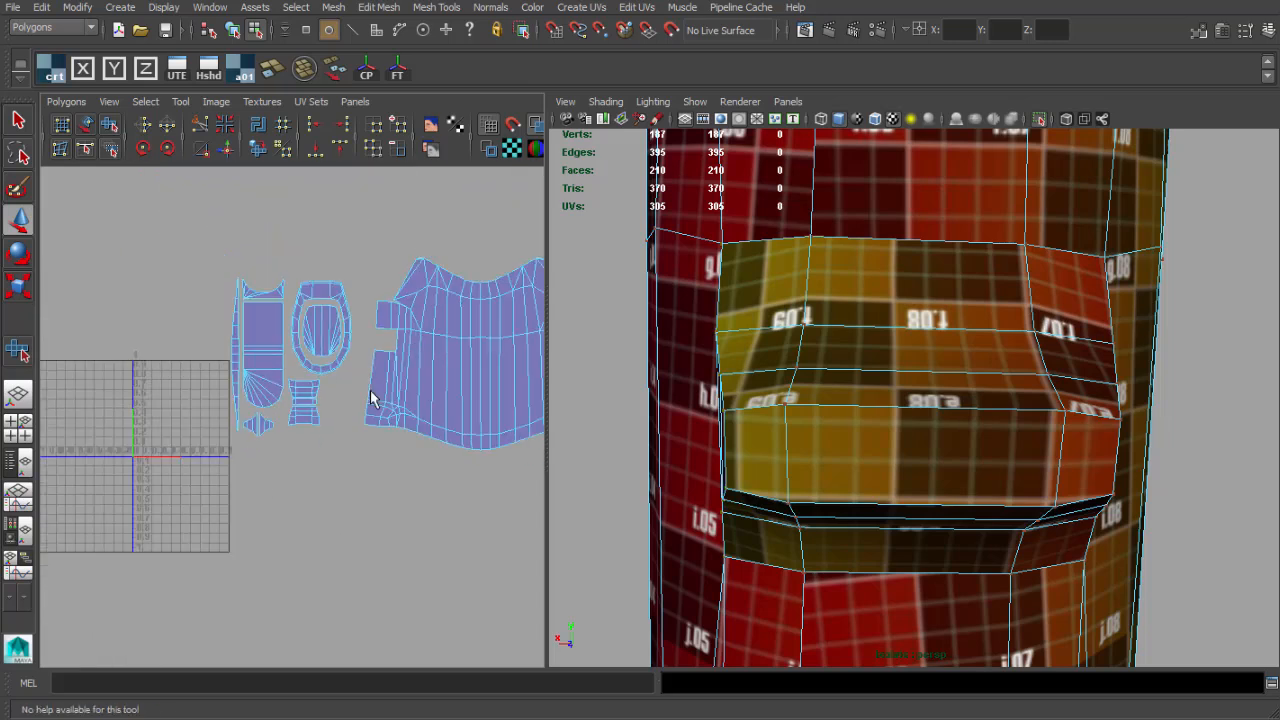
alt+middle_drag(371, 397, 316, 498)
Return to object selection, inspect the checker pattern around the whole grip and reselect the grip.
key(q)
right_drag(774, 383, 790, 362)
alt+drag(790, 362, 940, 398)
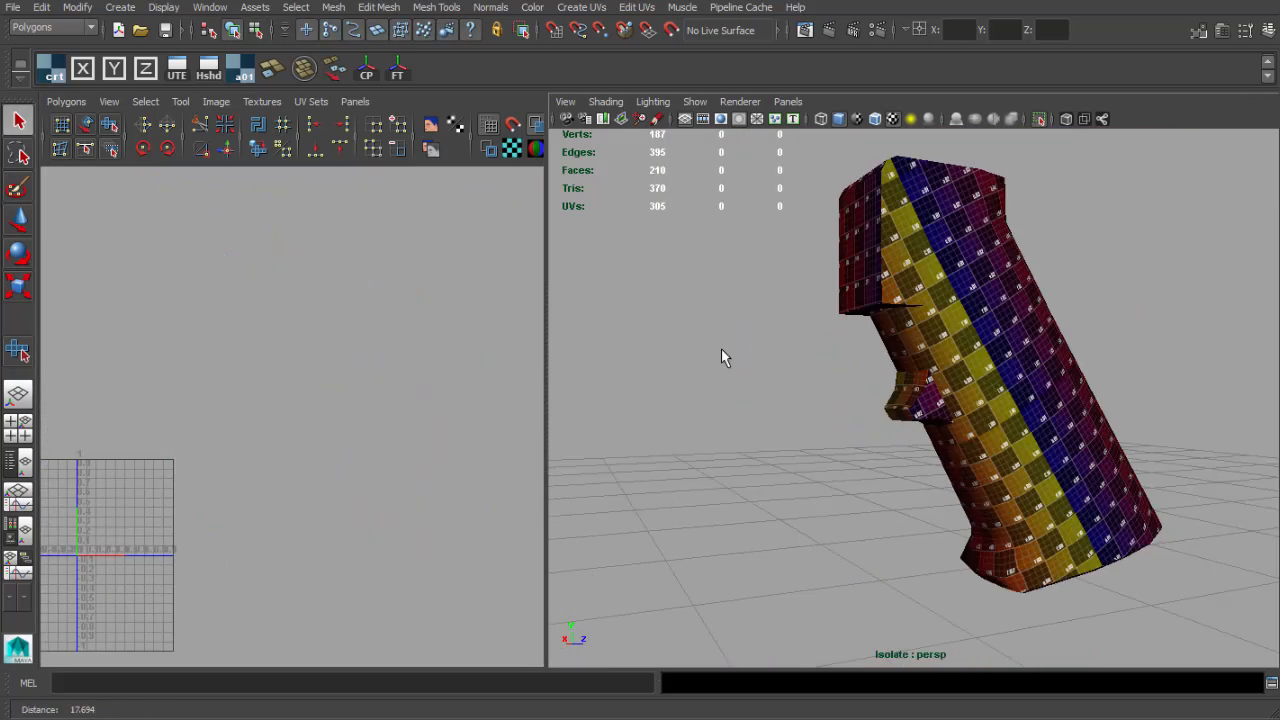
alt+drag(723, 357, 920, 373)
alt+right_drag(920, 373, 960, 380)
mouse_move(960, 380)
alt+mouse_down()
mouse_move(880, 329)
mouse_move(940, 370)
alt+mouse_up()
alt+right_drag(940, 370, 975, 391)
alt+drag(975, 391, 780, 382)
click(815, 375)
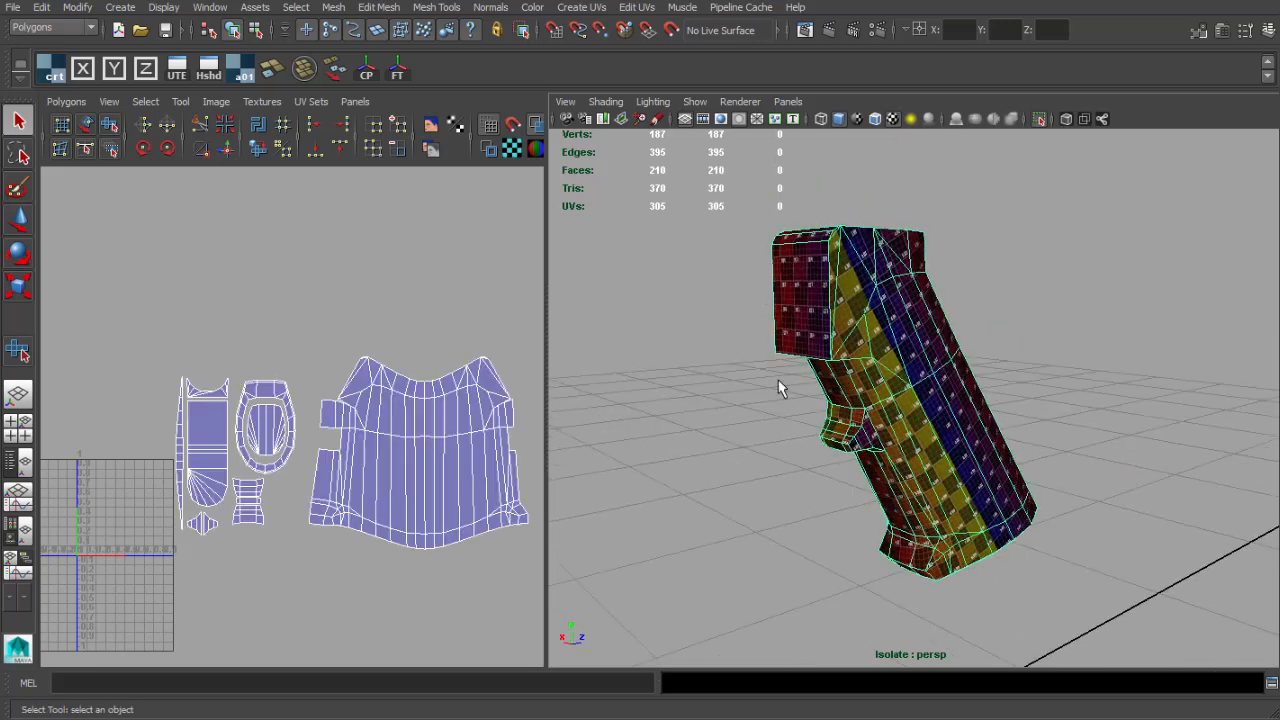
Review the grip's complete shell layout beside the UV grid against its checkered surface.
alt+right_drag(316, 411, 297, 392)
alt+middle_drag(297, 394, 328, 312)
alt+right_drag(330, 318, 342, 311)
alt+middle_drag(342, 311, 392, 285)
alt+right_drag(392, 285, 334, 286)
alt+middle_drag(334, 286, 327, 274)
alt+drag(828, 323, 760, 315)
alt+right_drag(761, 316, 790, 329)
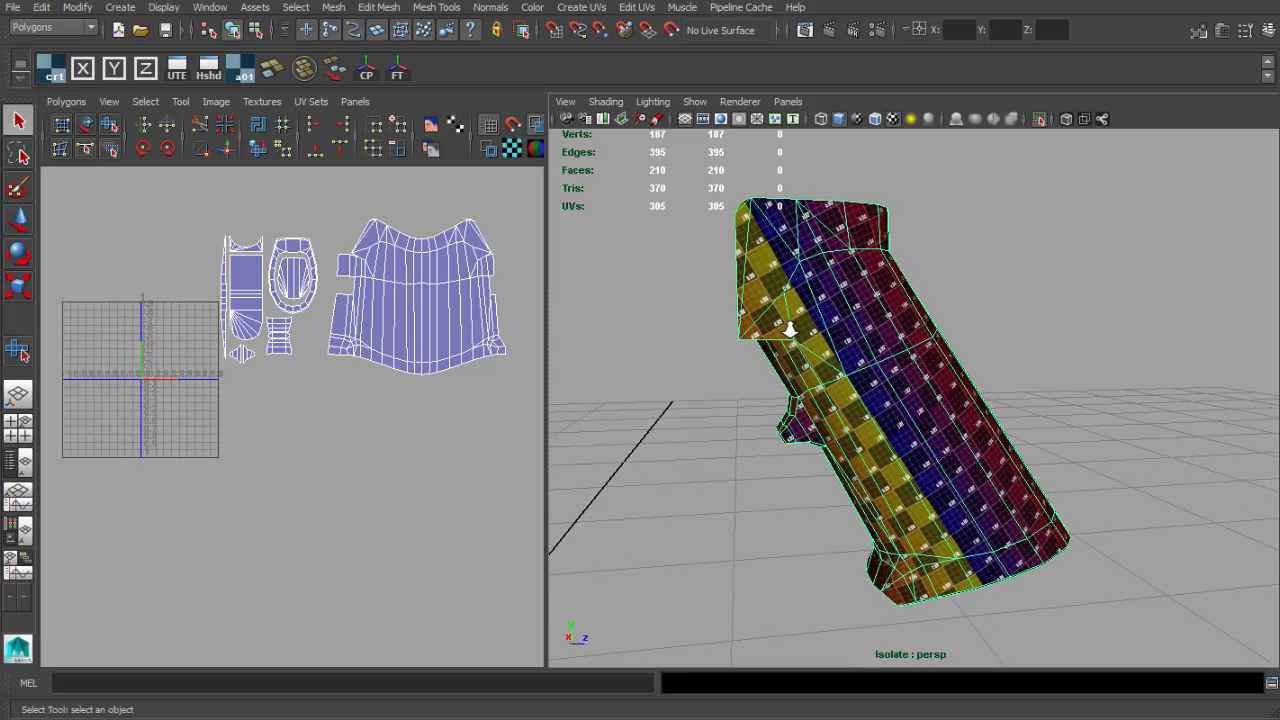
Examine the checker pattern on the grip's opposite side and deselect the grip.
alt+drag(847, 330, 1109, 337)
alt+middle_drag(1105, 336, 1043, 353)
alt+drag(1043, 353, 968, 364)
alt+right_drag(966, 366, 990, 373)
alt+drag(990, 373, 1146, 311)
click(971, 306)
alt+middle_drag(1146, 311, 1090, 318)
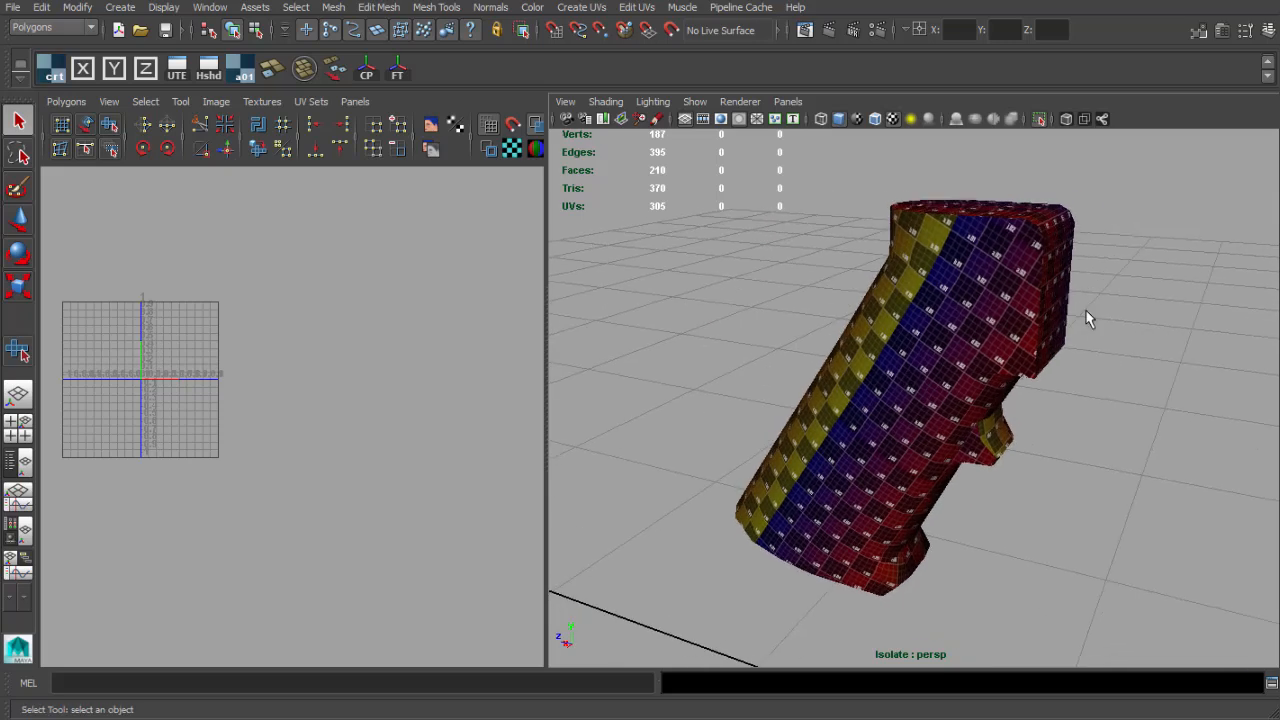
Unfold the inner base cap shell of the grip with the Smooth UV Tool.
alt+drag(1068, 328, 943, 320)
alt+middle_drag(943, 320, 870, 363)
alt+drag(870, 363, 750, 255)
alt+middle_drag(750, 255, 777, 423)
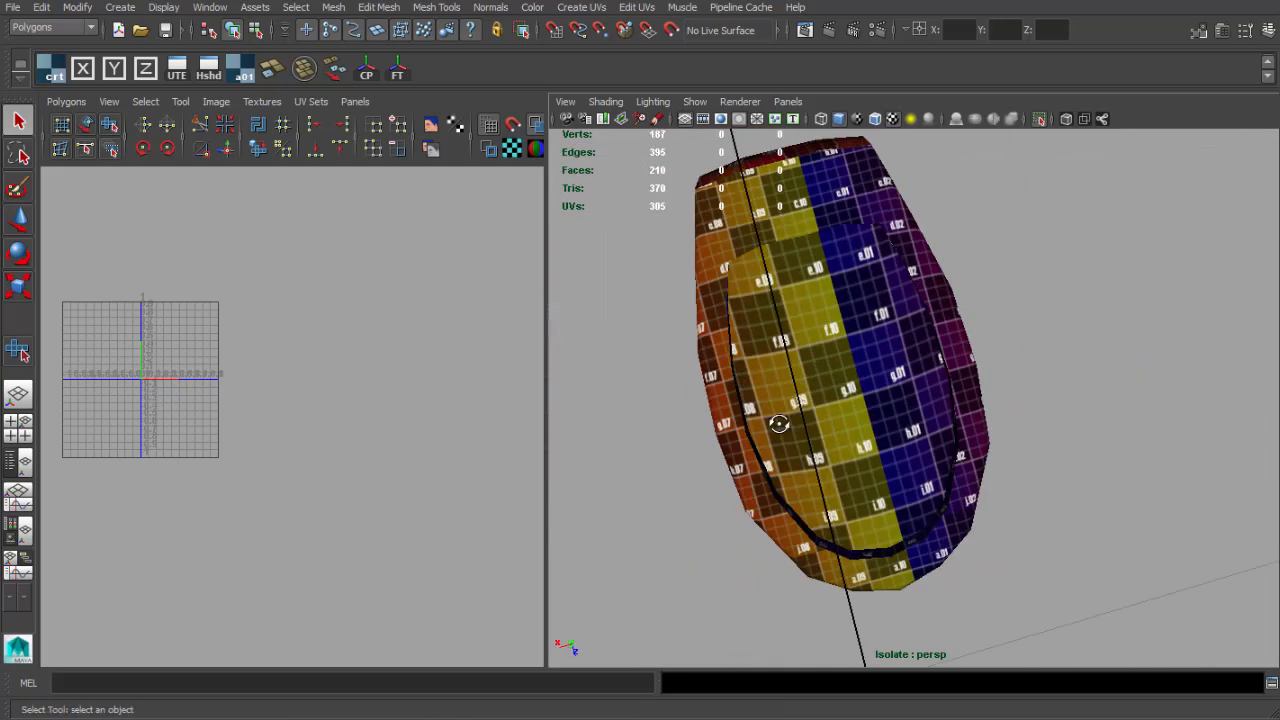
alt+drag(777, 423, 805, 428)
right_drag(805, 428, 808, 475)
click(815, 400)
alt+middle_drag(225, 290, 227, 410)
alt+right_drag(227, 410, 390, 303)
alt+middle_drag(251, 187, 224, 311)
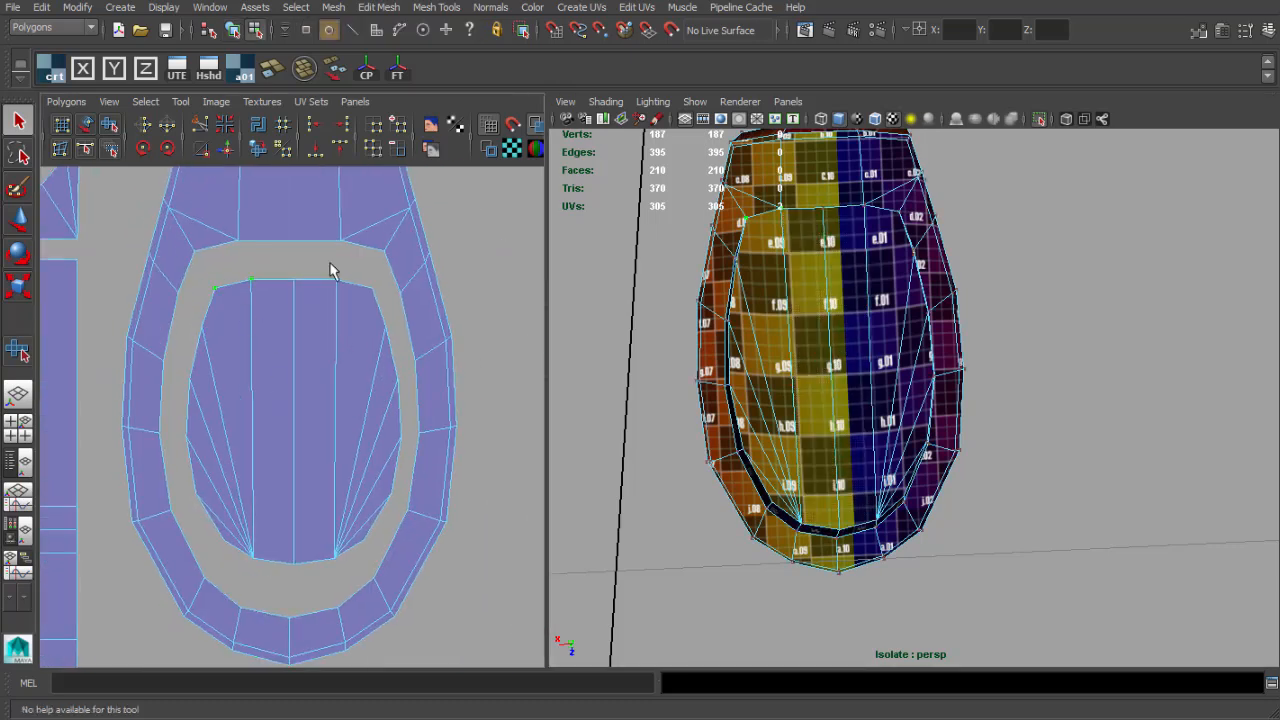
drag(185, 589, 372, 594)
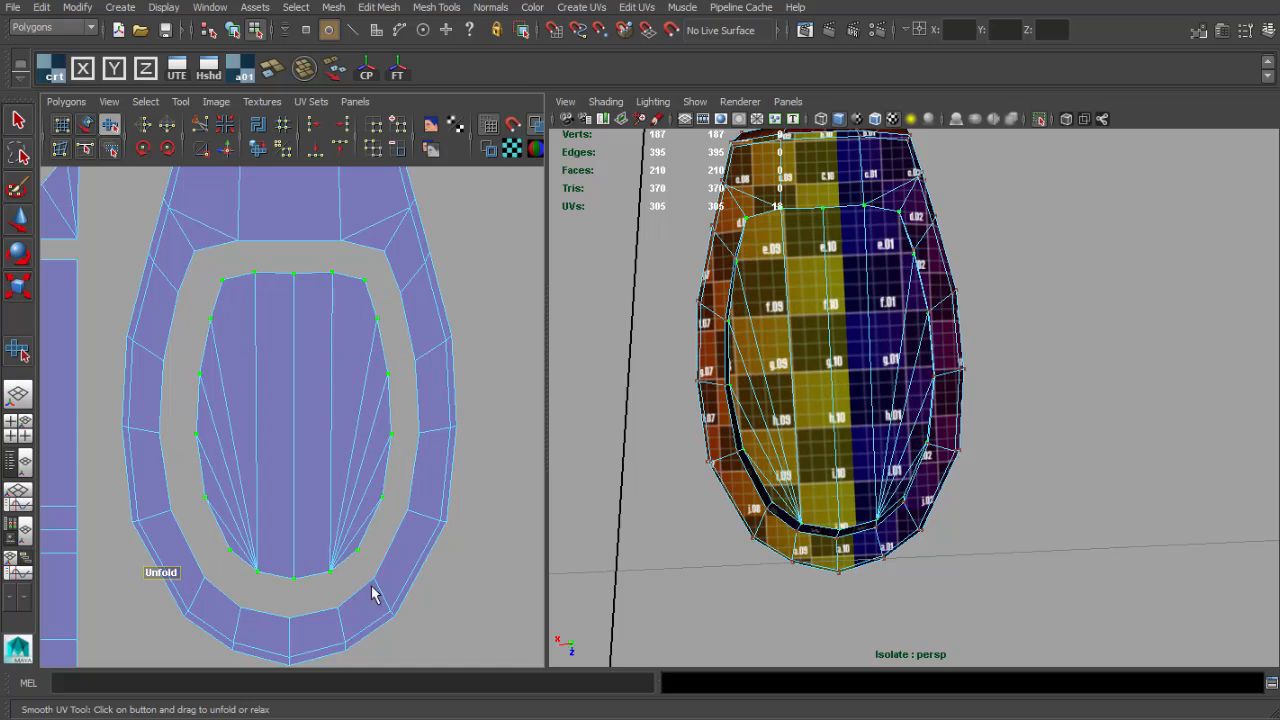
Undo the last smoothing of the base cap shell, unfold it again and return to object selection.
mouse_move(940, 366)
alt+mouse_down()
mouse_move(950, 356)
mouse_move(960, 370)
mouse_move(944, 372)
alt+mouse_up()
key(ctrl+z)
drag(155, 580, 443, 586)
alt+drag(820, 335, 853, 320)
key(q)
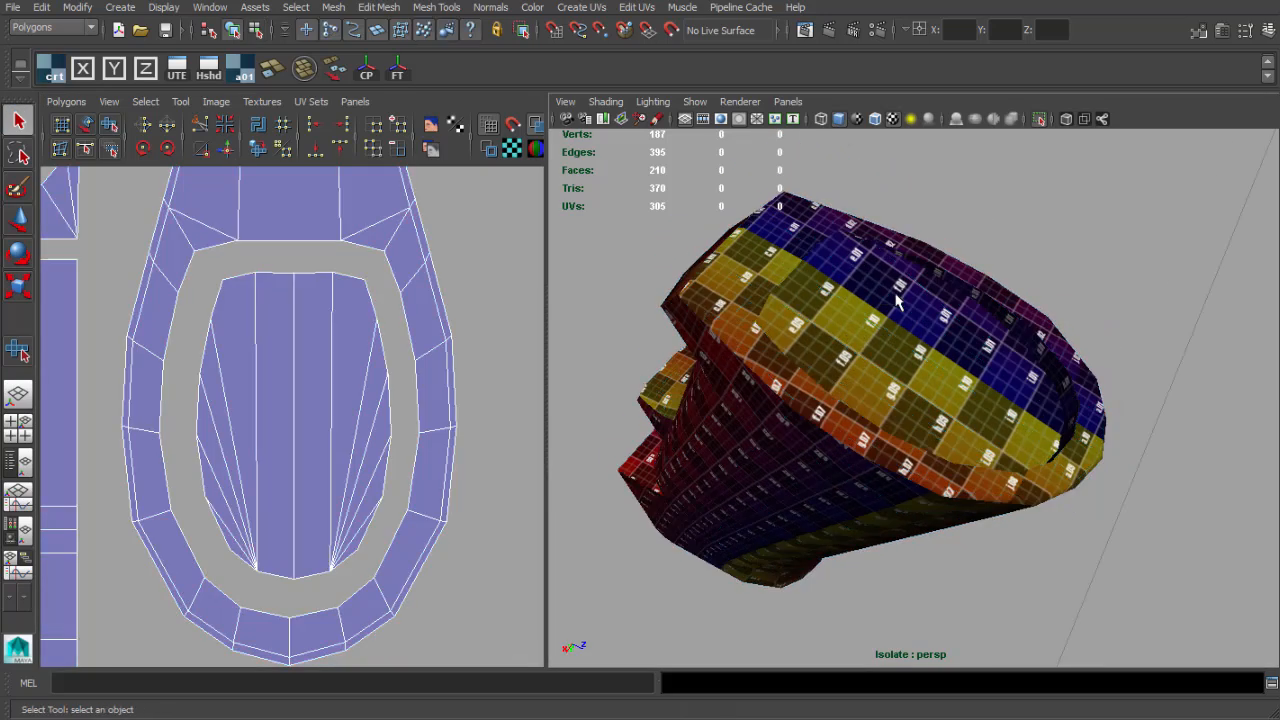
Leave the isolated view of the grip to show the whole rifle and select the upper receiver.
click(1038, 234)
alt+drag(1038, 234, 886, 382)
click(1041, 120)
scroll(928, 345, down, 4)
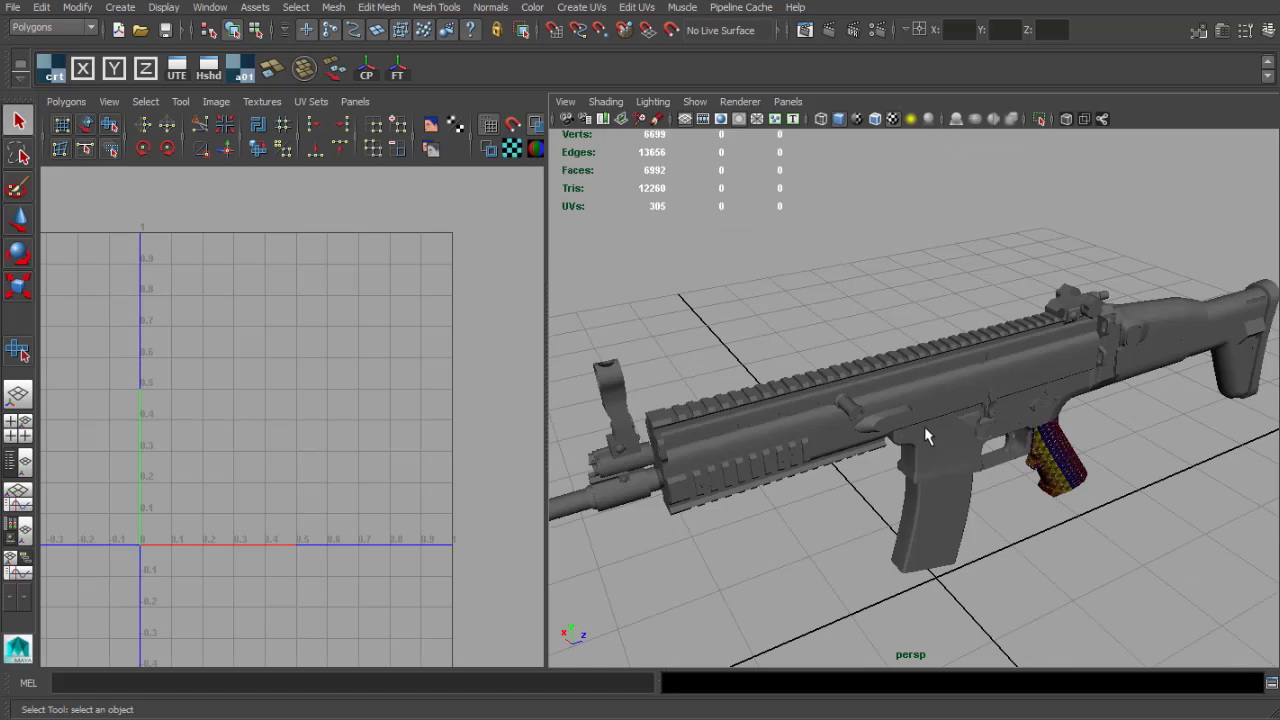
alt+drag(925, 430, 905, 400)
alt+right_drag(905, 400, 1071, 457)
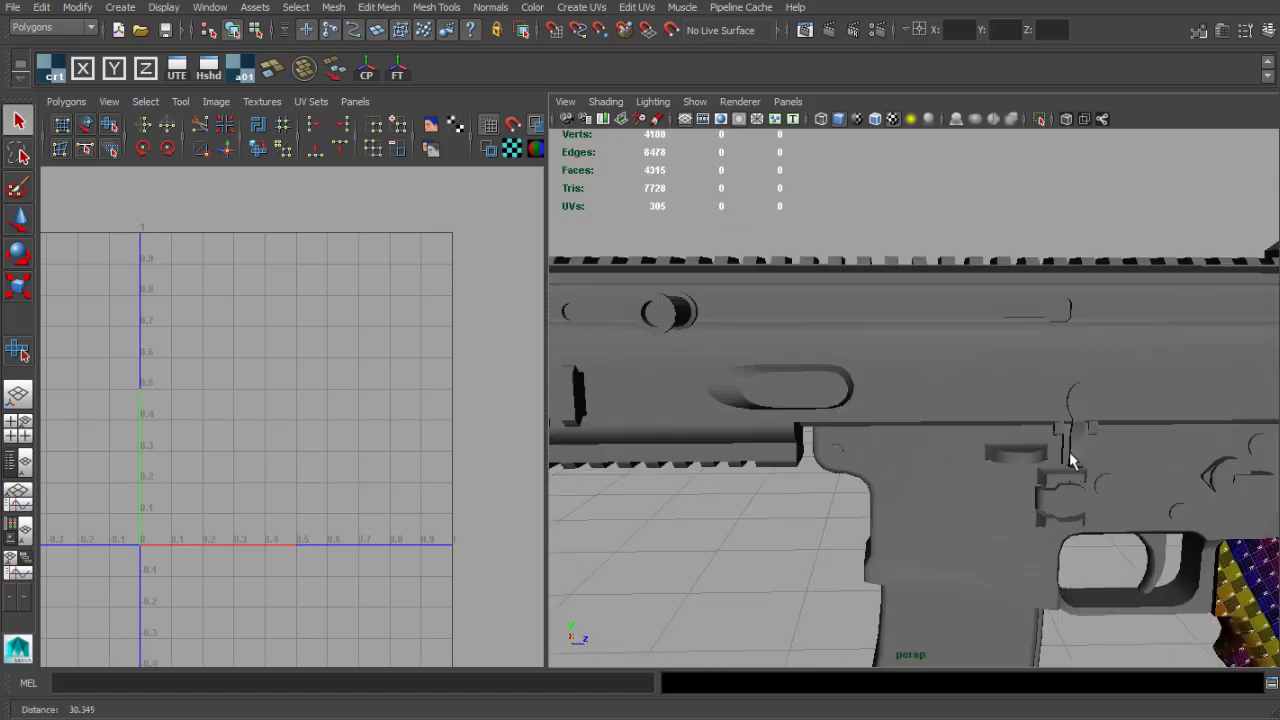
alt+middle_drag(1071, 457, 983, 514)
click(870, 338)
Switch the receiver to face selection and select the faces of a single ridge on the top rail.
alt+drag(1000, 343, 846, 384)
alt+right_drag(846, 384, 800, 388)
alt+drag(800, 388, 895, 405)
alt+right_drag(895, 405, 1030, 460)
alt+middle_drag(892, 352, 906, 409)
alt+drag(906, 409, 860, 409)
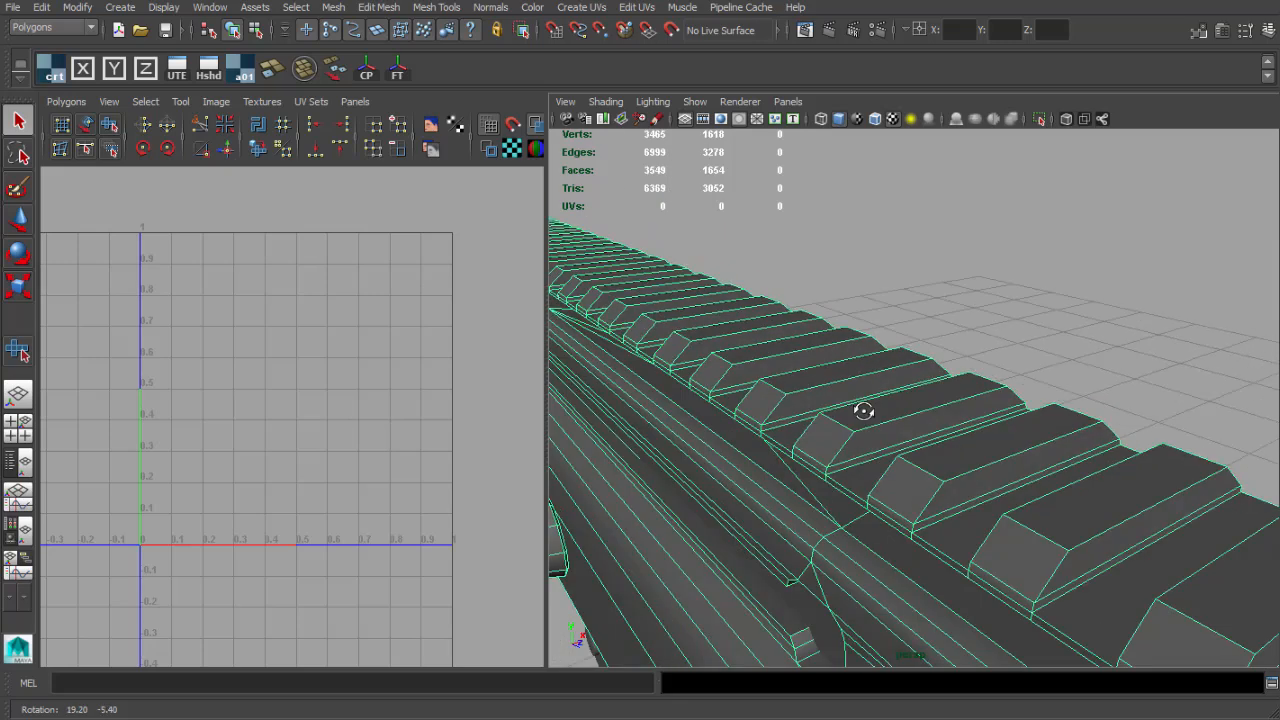
right_drag(822, 398, 814, 434)
click(826, 398)
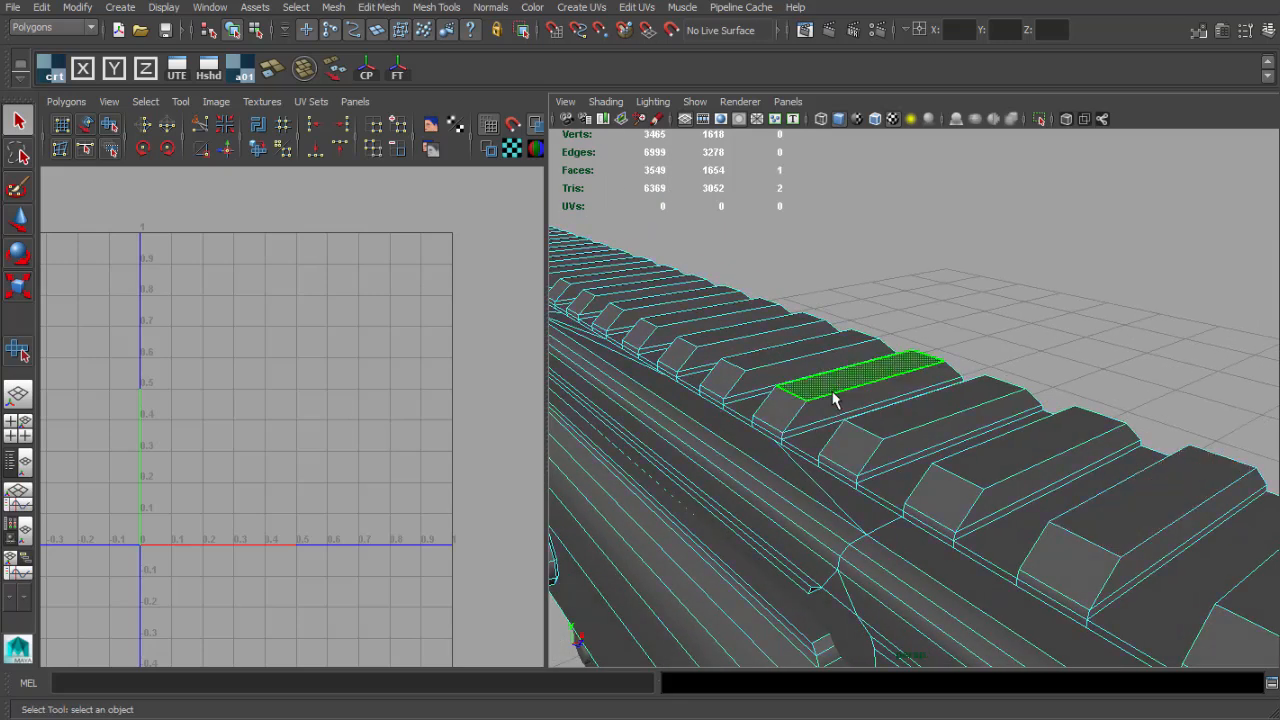
key(f)
alt+drag(829, 406, 896, 390)
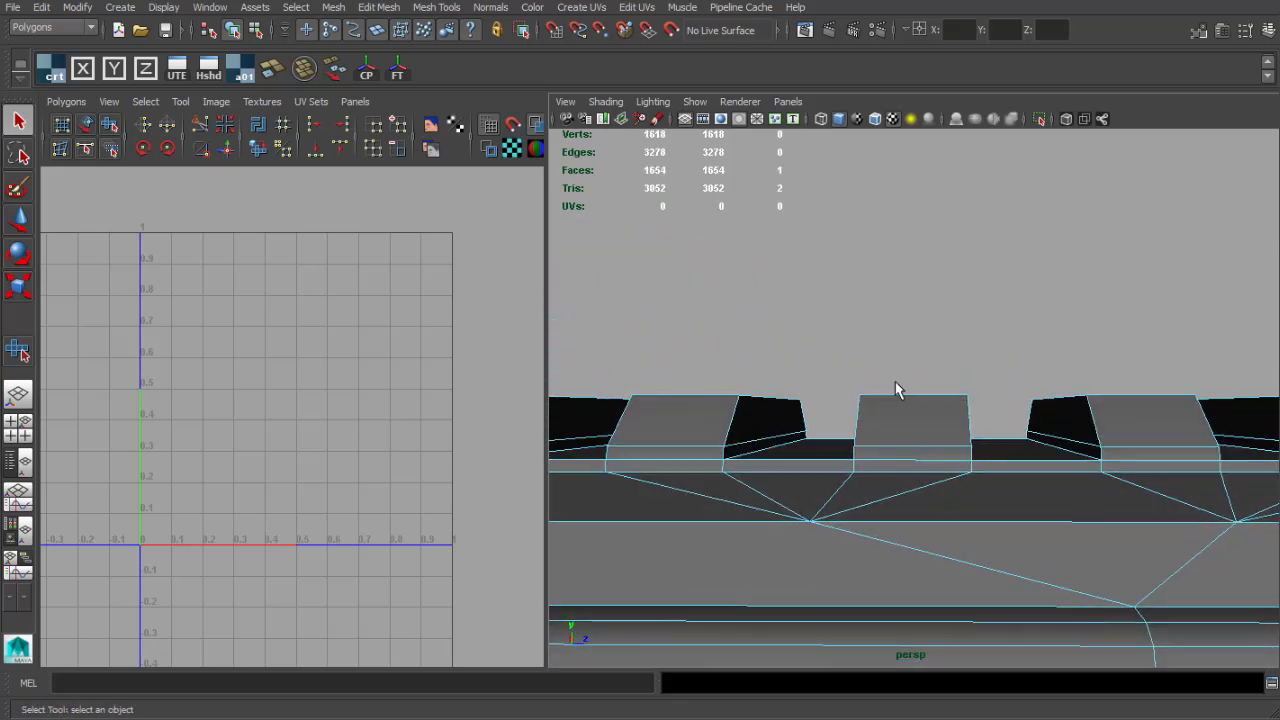
drag(965, 445, 995, 437)
Examine the repeated ridges along the full length of the receiver's top rail.
alt+drag(779, 400, 783, 326)
alt+right_drag(783, 326, 903, 351)
alt+middle_drag(903, 351, 911, 404)
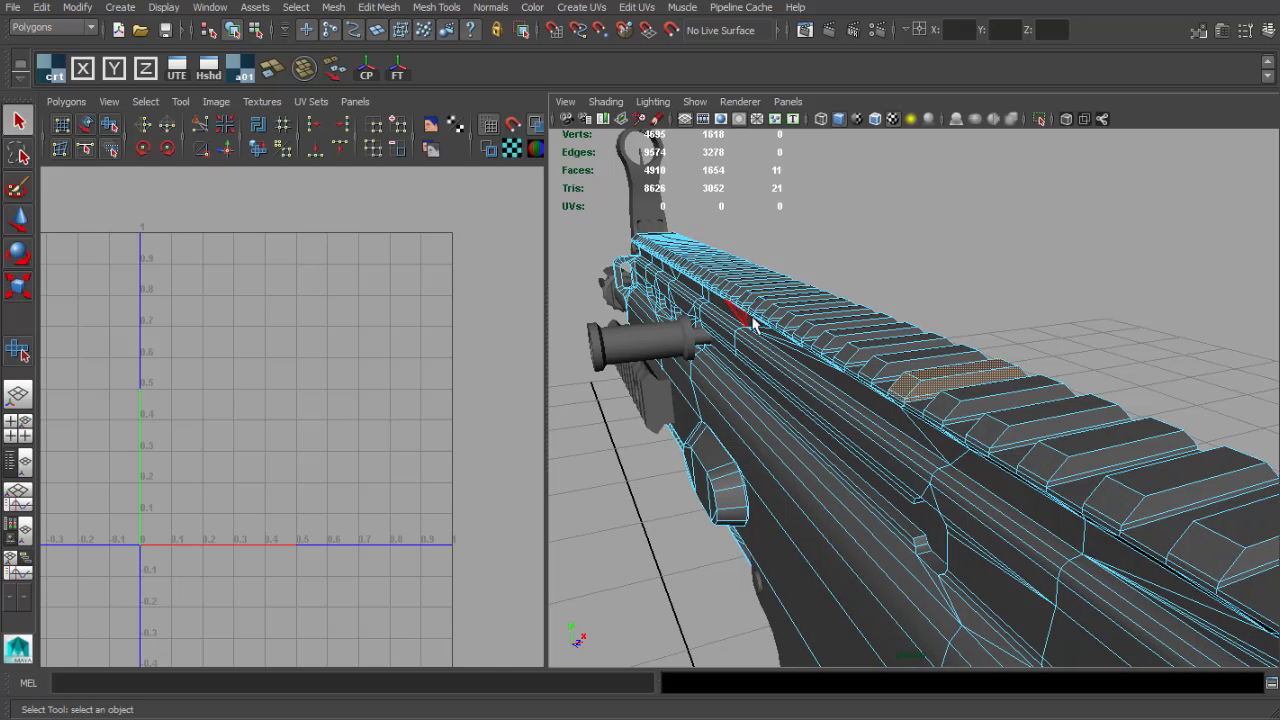
alt+drag(754, 320, 874, 334)
alt+middle_drag(944, 370, 850, 376)
alt+right_drag(850, 376, 874, 374)
alt+middle_drag(874, 374, 938, 372)
alt+right_drag(938, 372, 982, 371)
alt+middle_drag(982, 371, 950, 371)
alt+drag(905, 390, 978, 383)
alt+right_drag(897, 376, 854, 360)
alt+drag(854, 360, 815, 450)
alt+drag(1031, 334, 897, 438)
scroll(945, 384, up, 5)
Select one rail ridge's top, sloped end and lower end faces and planar-project them along the Y axis.
click(918, 388)
scroll(920, 392, up, 5)
scroll(926, 388, down, 5)
scroll(889, 398, up, 2)
scroll(898, 440, down, 5)
mouse_move(965, 415)
alt+mouse_down()
mouse_move(907, 435)
mouse_move(1034, 406)
mouse_move(1080, 423)
mouse_move(1064, 409)
mouse_move(986, 406)
mouse_move(678, 460)
alt+mouse_up()
scroll(1080, 423, up, 5)
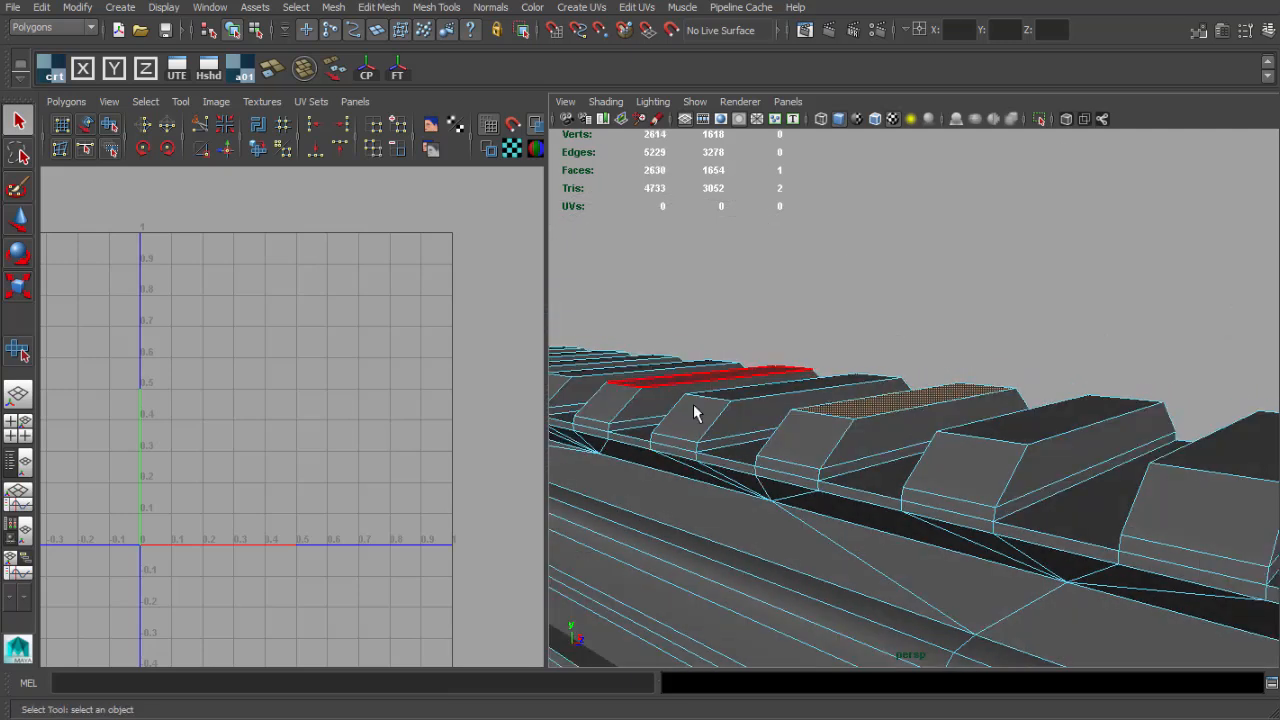
mouse_move(693, 410)
alt+mouse_down()
mouse_move(694, 451)
mouse_move(885, 470)
mouse_move(920, 406)
mouse_move(794, 383)
mouse_move(689, 383)
mouse_move(859, 415)
mouse_move(766, 406)
mouse_move(789, 429)
mouse_move(923, 437)
mouse_move(889, 434)
mouse_move(914, 371)
mouse_move(922, 407)
mouse_move(900, 395)
alt+mouse_up()
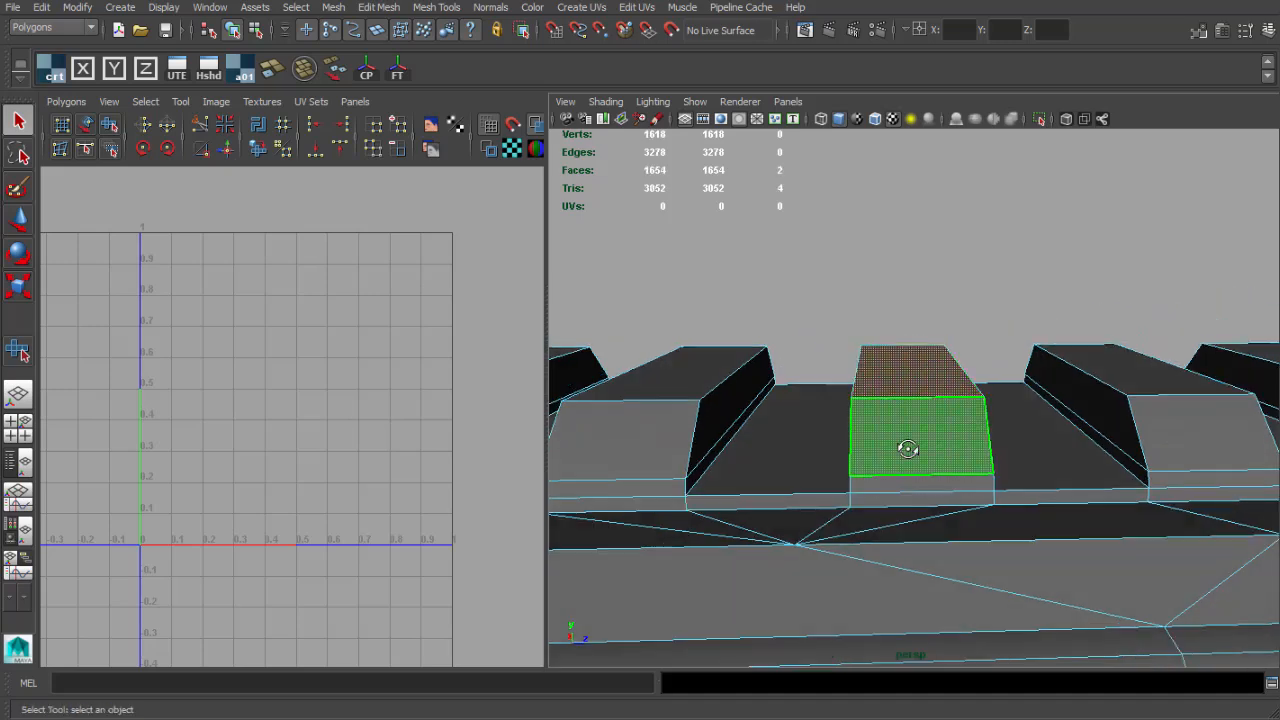
alt+drag(908, 449, 1000, 383)
shift+click(888, 478)
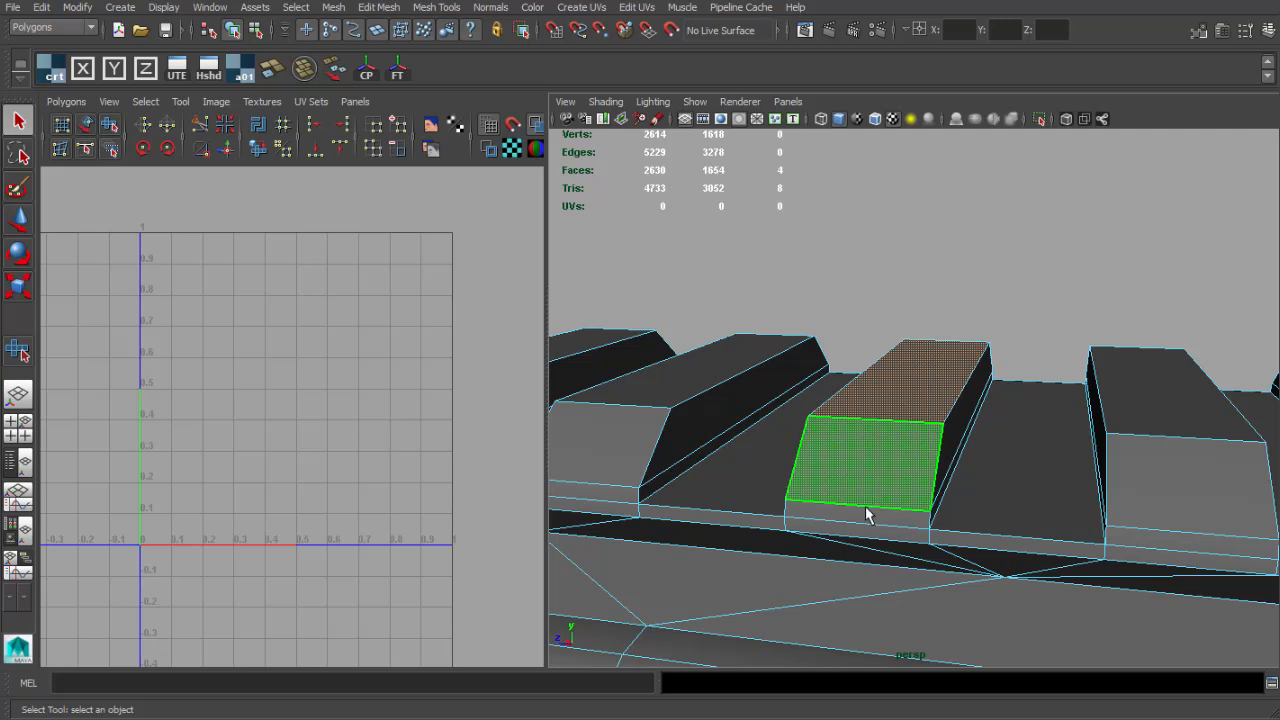
alt+drag(866, 514, 905, 440)
click(114, 69)
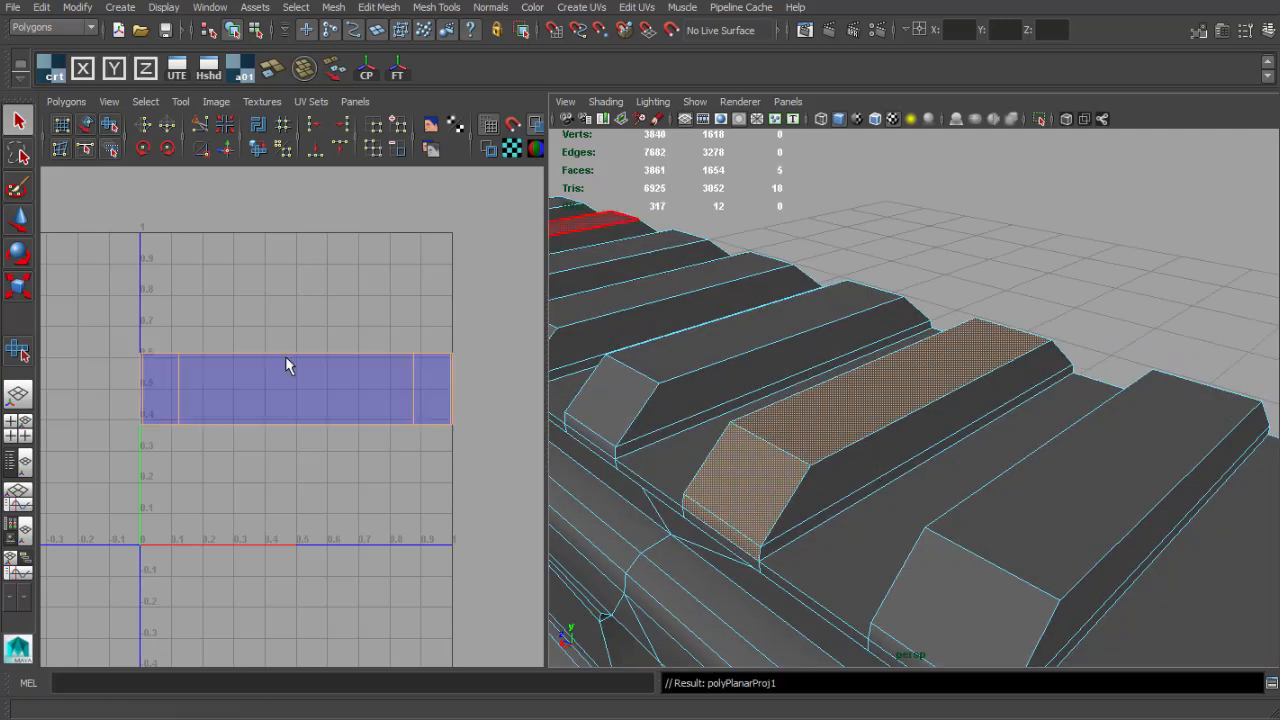
Unfold all UVs of the ridge strip with the Legacy method and a Horizontal constraint.
click(62, 101)
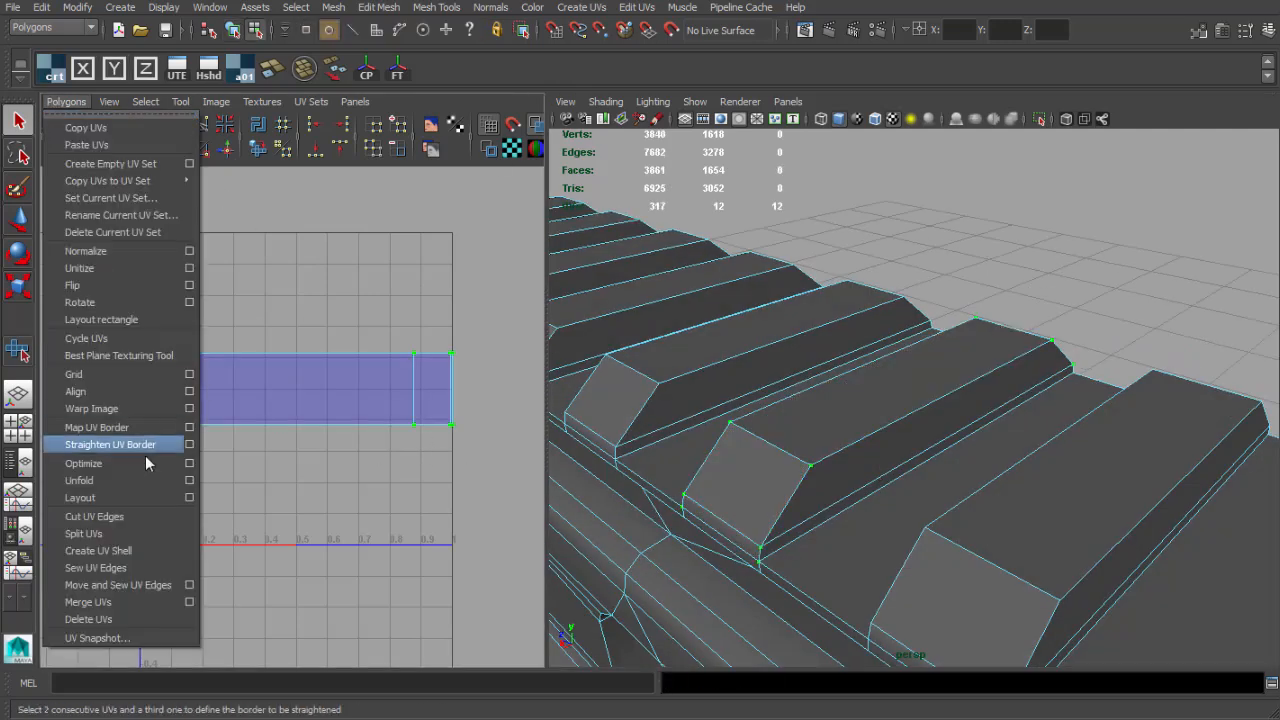
click(189, 470)
click(790, 314)
click(868, 522)
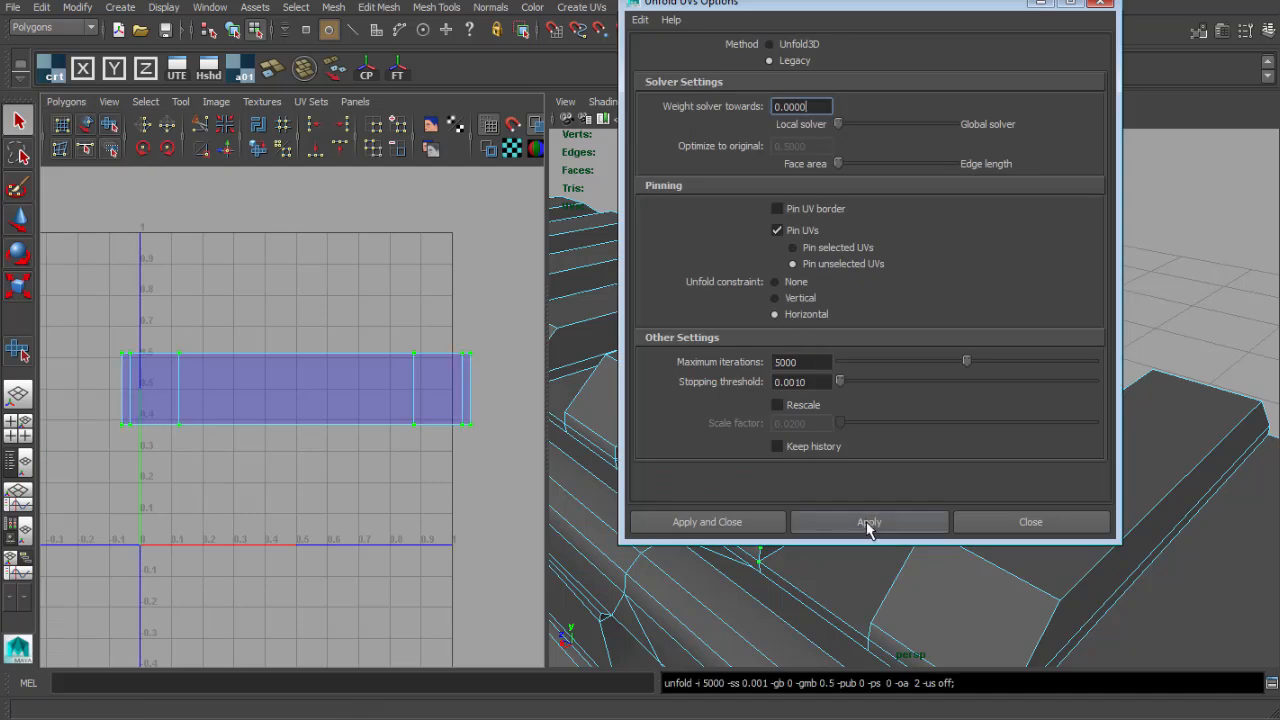
click(1026, 522)
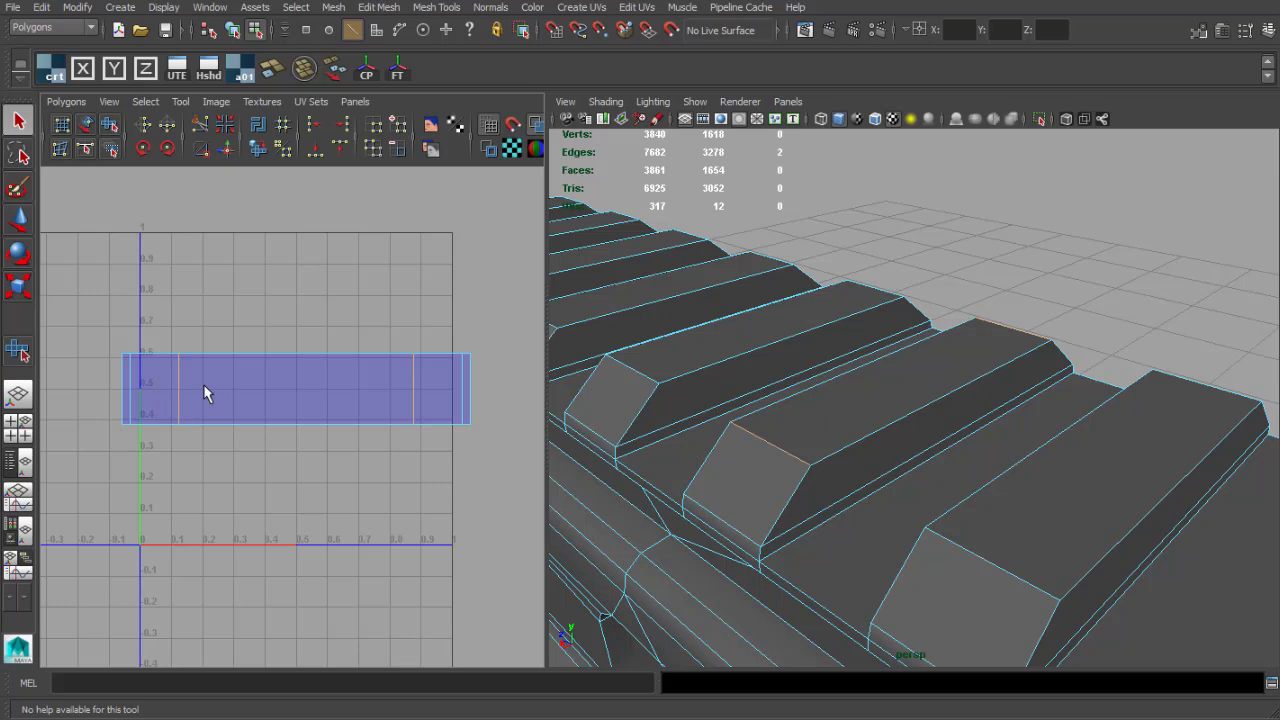
Cut the ridge strip at its two inner edges, move the end pieces slightly outward and return to object selection.
shift+right_drag(204, 385, 123, 379)
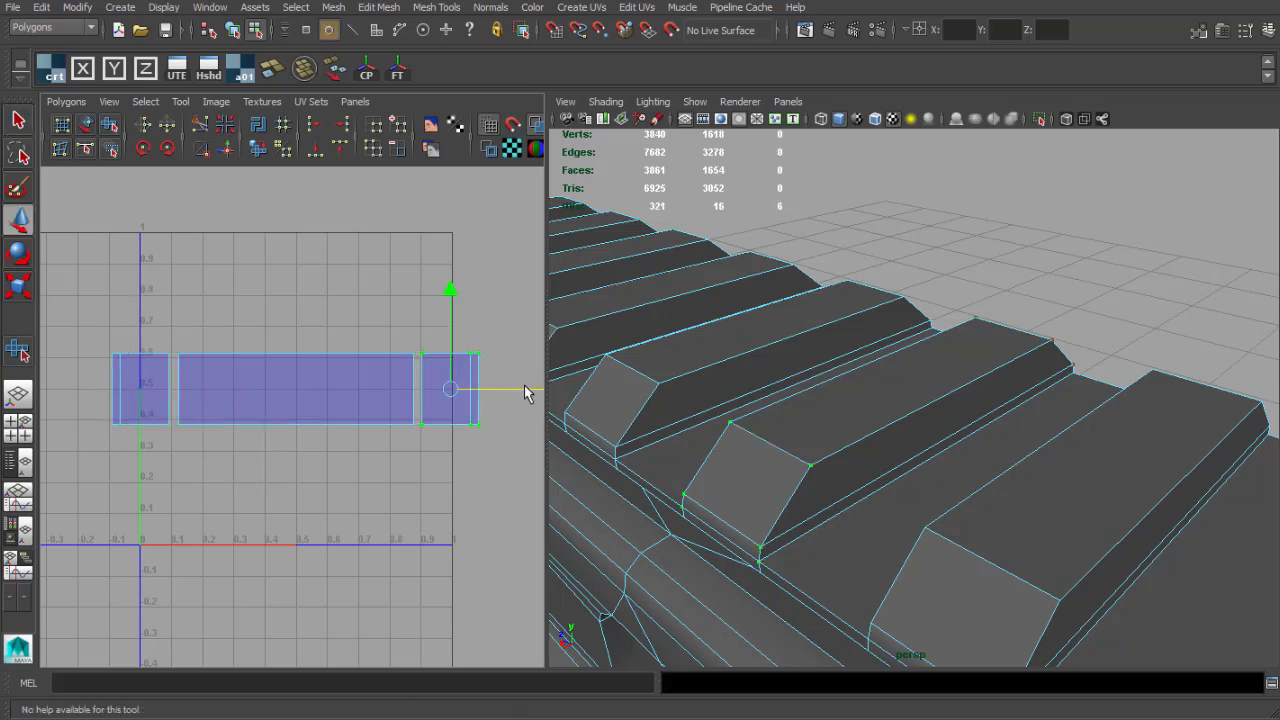
alt+drag(766, 394, 804, 379)
key(q)
key(F8)
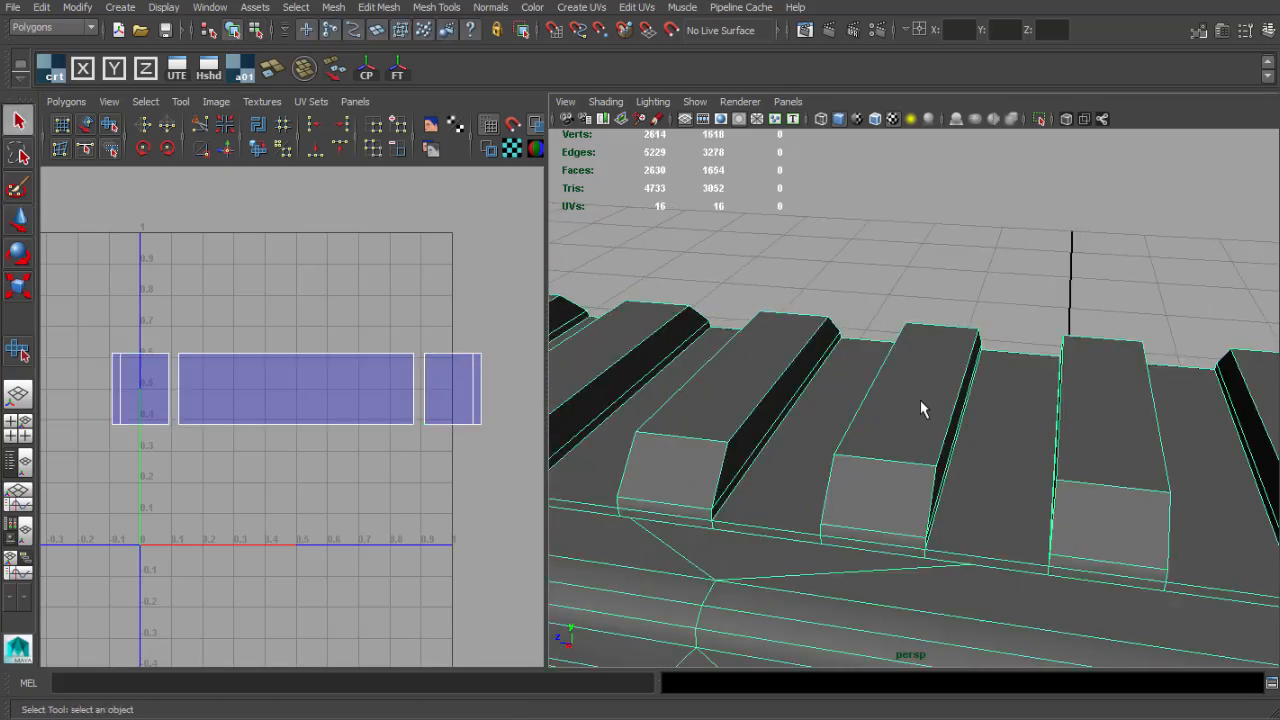
Turn on textured display, assign the checker material to the receiver and deselect it.
scroll(920, 400, down, 4)
alt+middle_drag(920, 400, 907, 352)
alt+drag(907, 352, 825, 395)
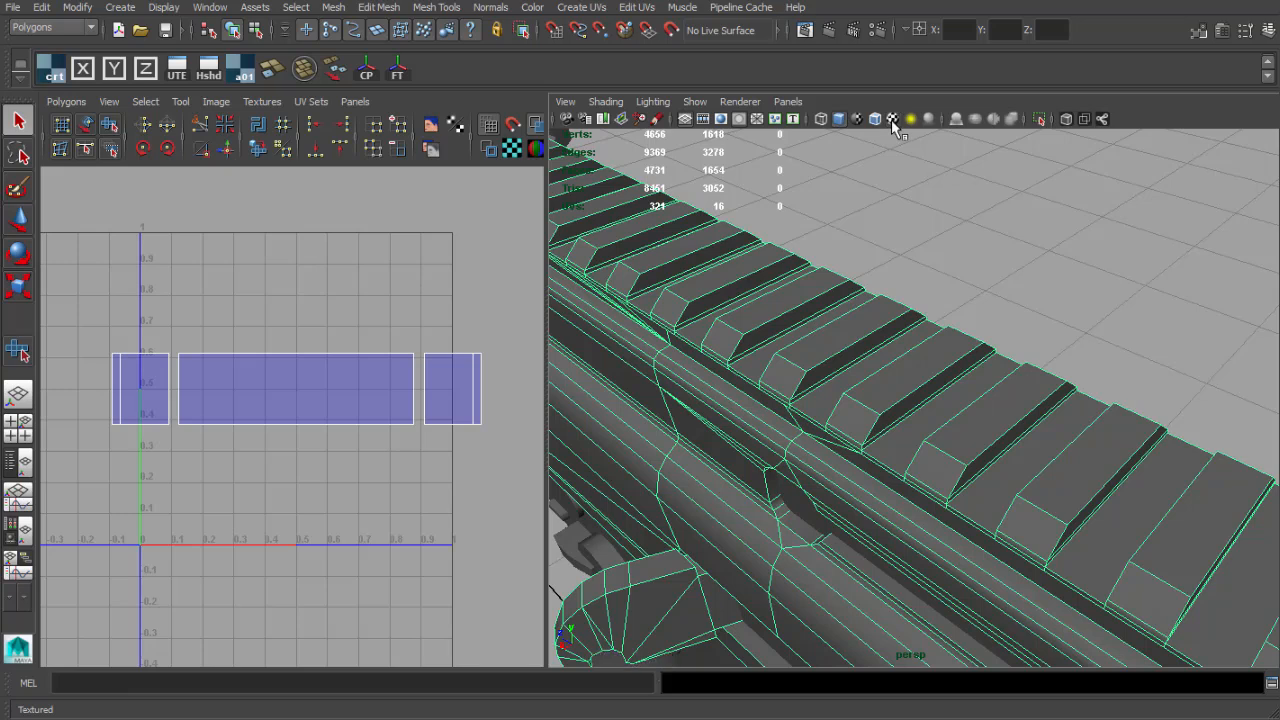
alt+drag(920, 334, 894, 326)
scroll(894, 326, down, 5)
alt+middle_drag(894, 326, 873, 279)
alt+drag(873, 279, 938, 328)
alt+middle_drag(938, 328, 943, 350)
click(244, 74)
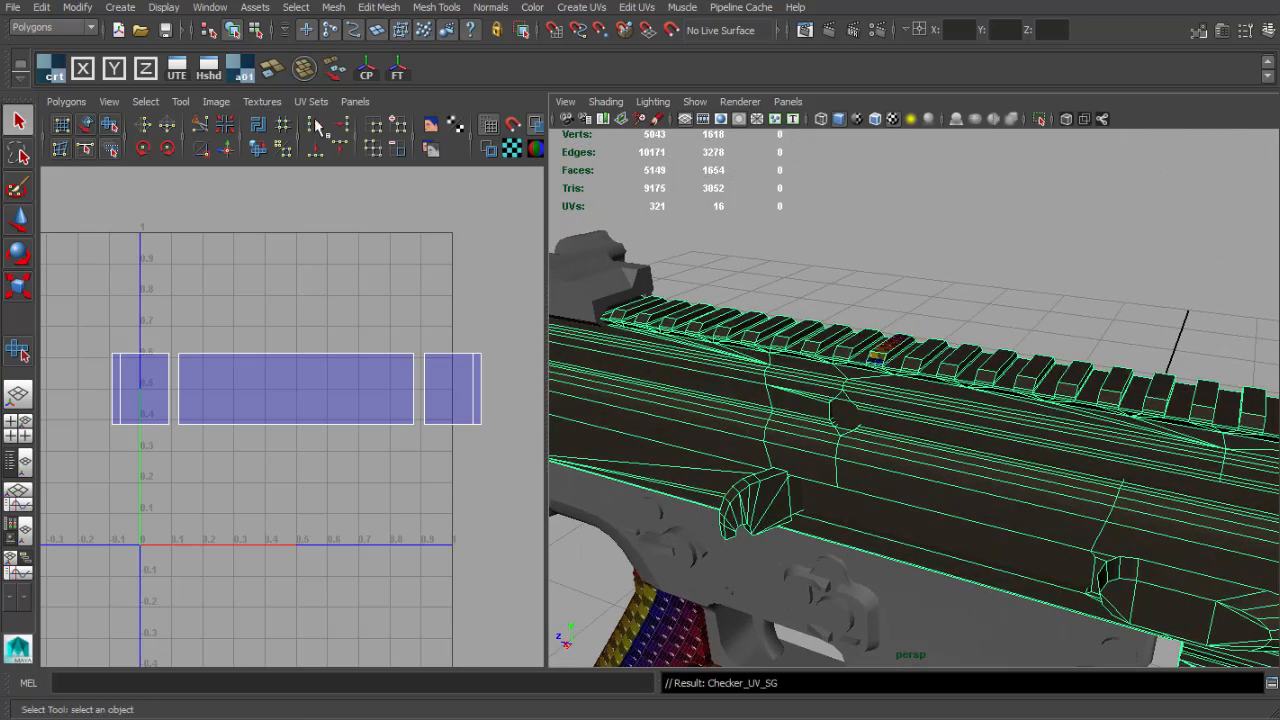
alt+drag(955, 378, 687, 350)
click(829, 280)
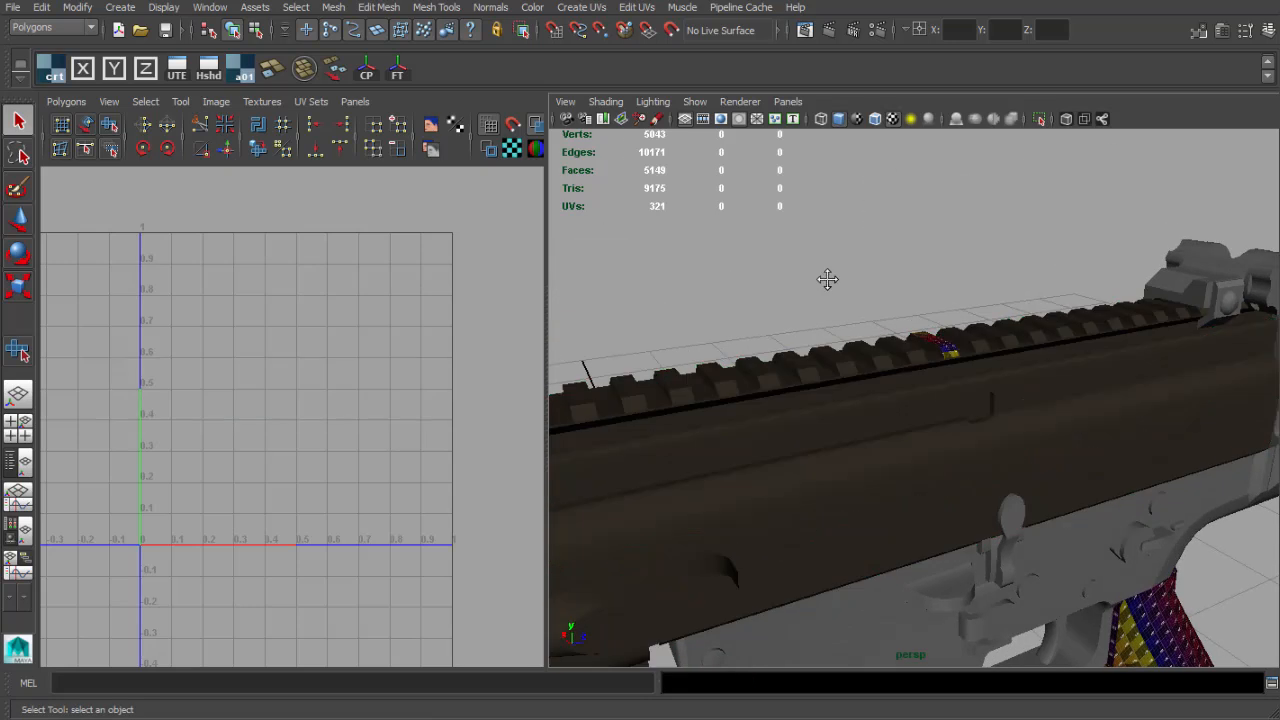
Select the long side faces on both flanks of the checkered ridge and planar-project them along the Z axis.
alt+middle_drag(829, 280, 771, 343)
scroll(771, 343, up, 5)
alt+drag(771, 343, 743, 370)
scroll(752, 420, up, 3)
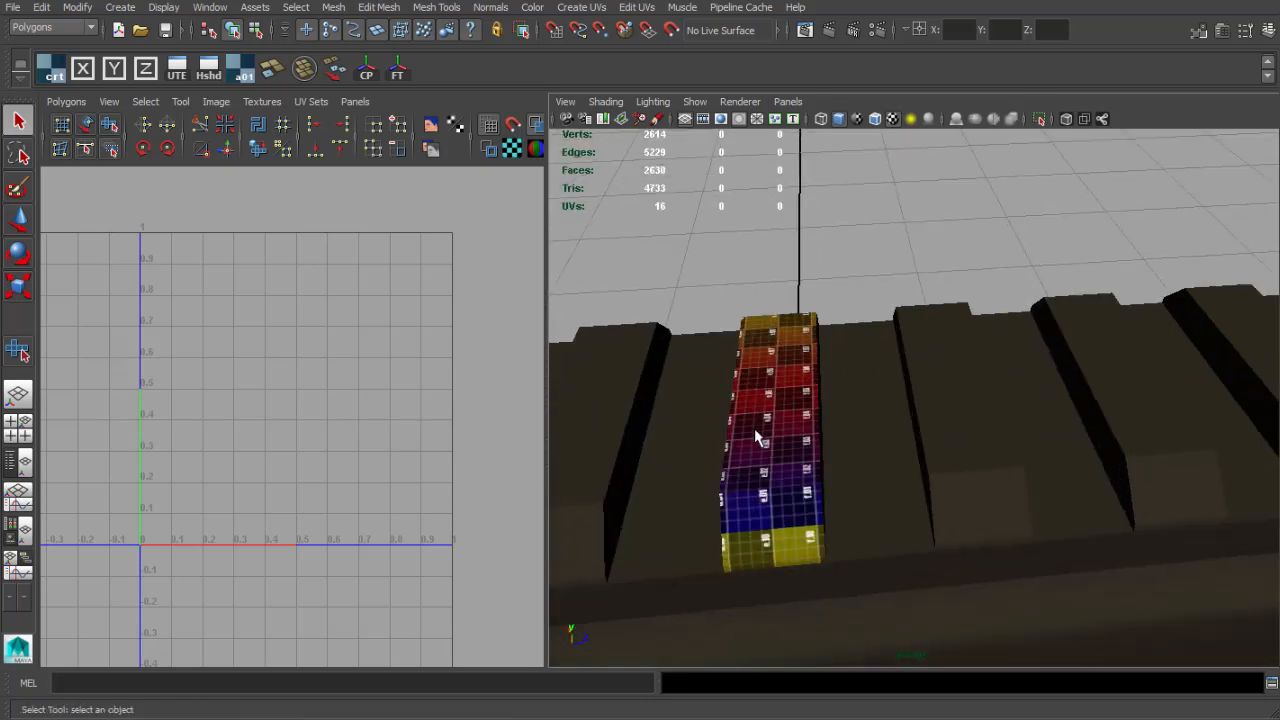
click(754, 428)
alt+middle_drag(754, 428, 862, 396)
scroll(953, 396, up, 2)
alt+drag(862, 396, 925, 418)
click(897, 409)
shift+click(773, 416)
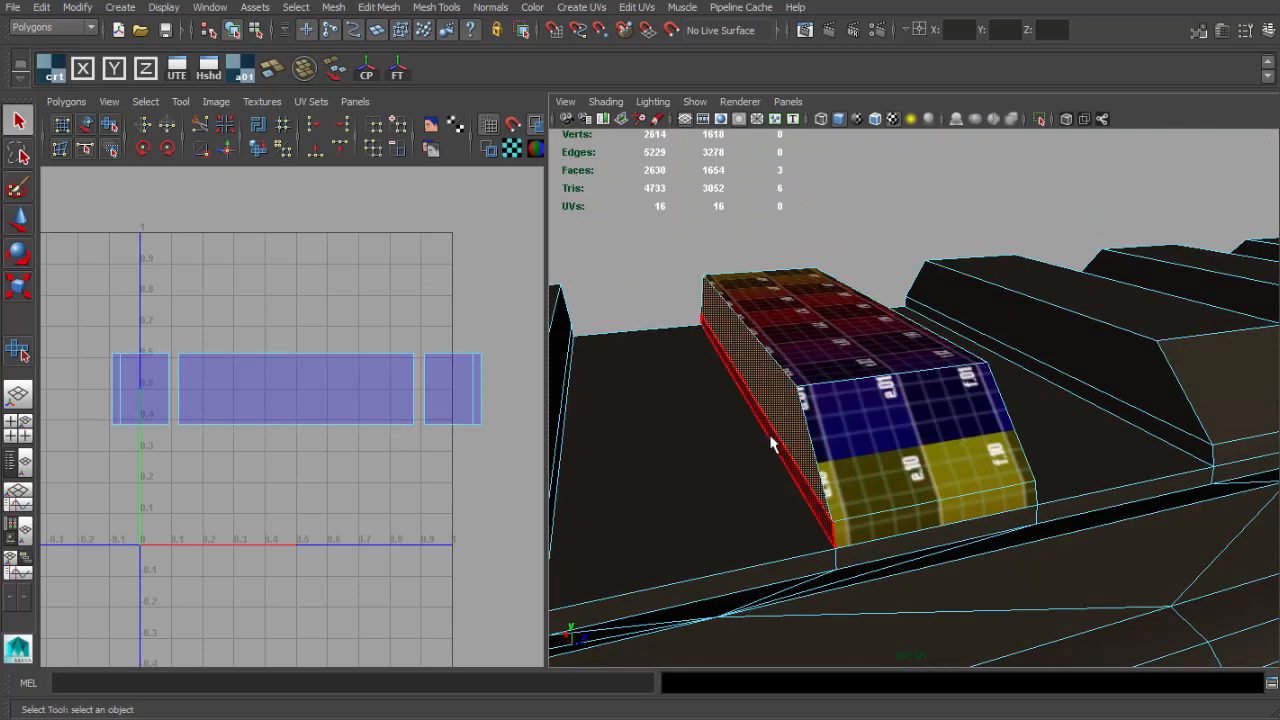
shift+click(771, 443)
scroll(780, 430, down, 3)
mouse_move(802, 376)
alt+mouse_down()
mouse_move(847, 374)
mouse_move(810, 376)
alt+mouse_up()
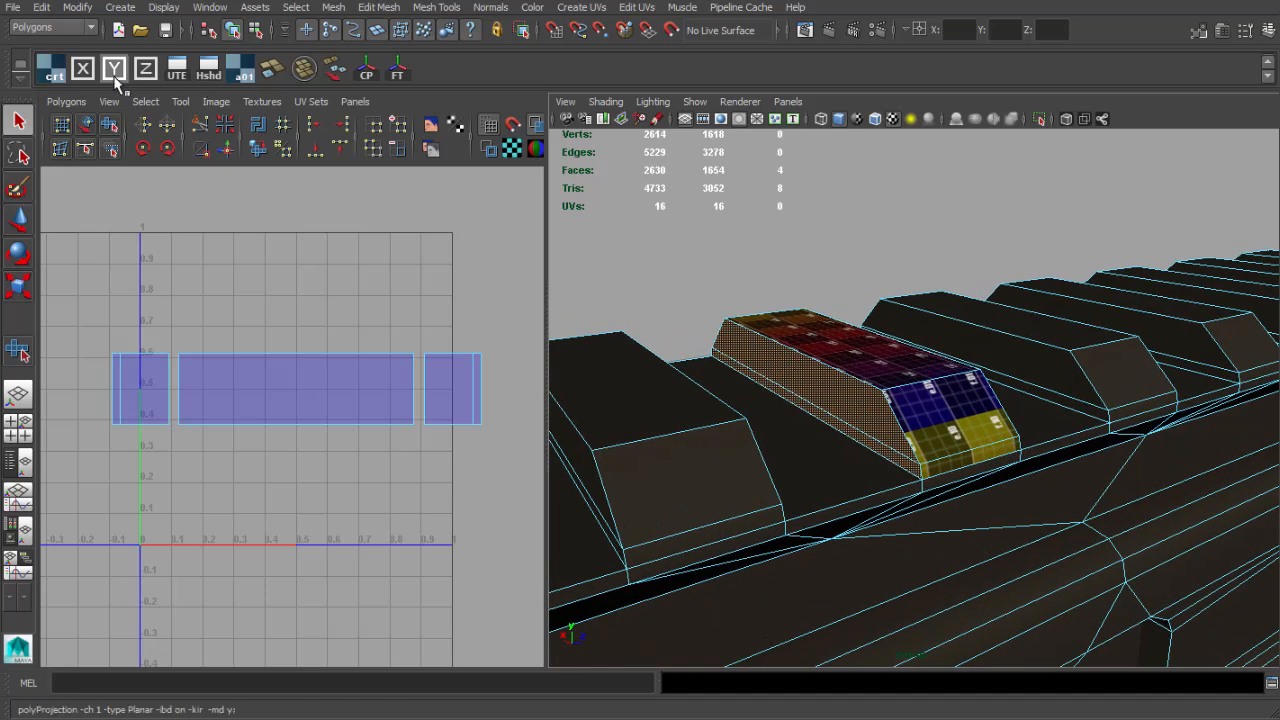
click(145, 70)
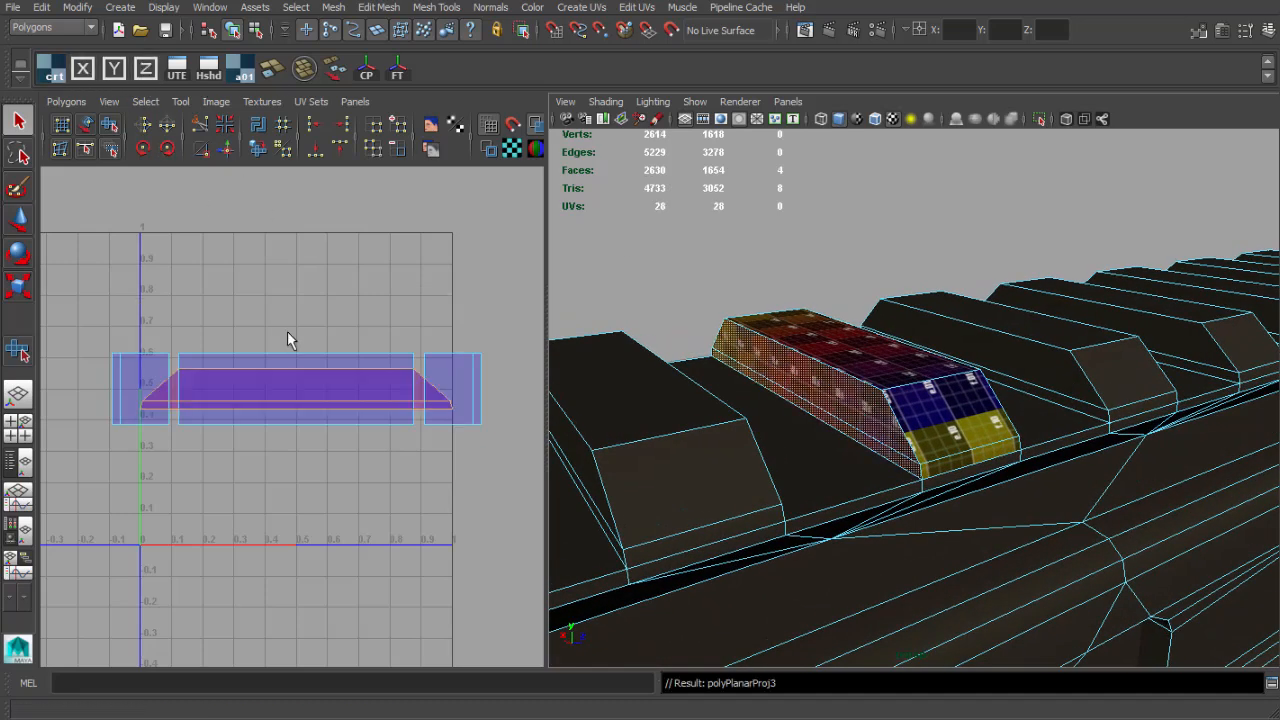
Move the overlapping side shells below the top strip, then flip one vertically and place it above the strip.
key(w)
drag(314, 391, 294, 429)
key(ctrl+z)
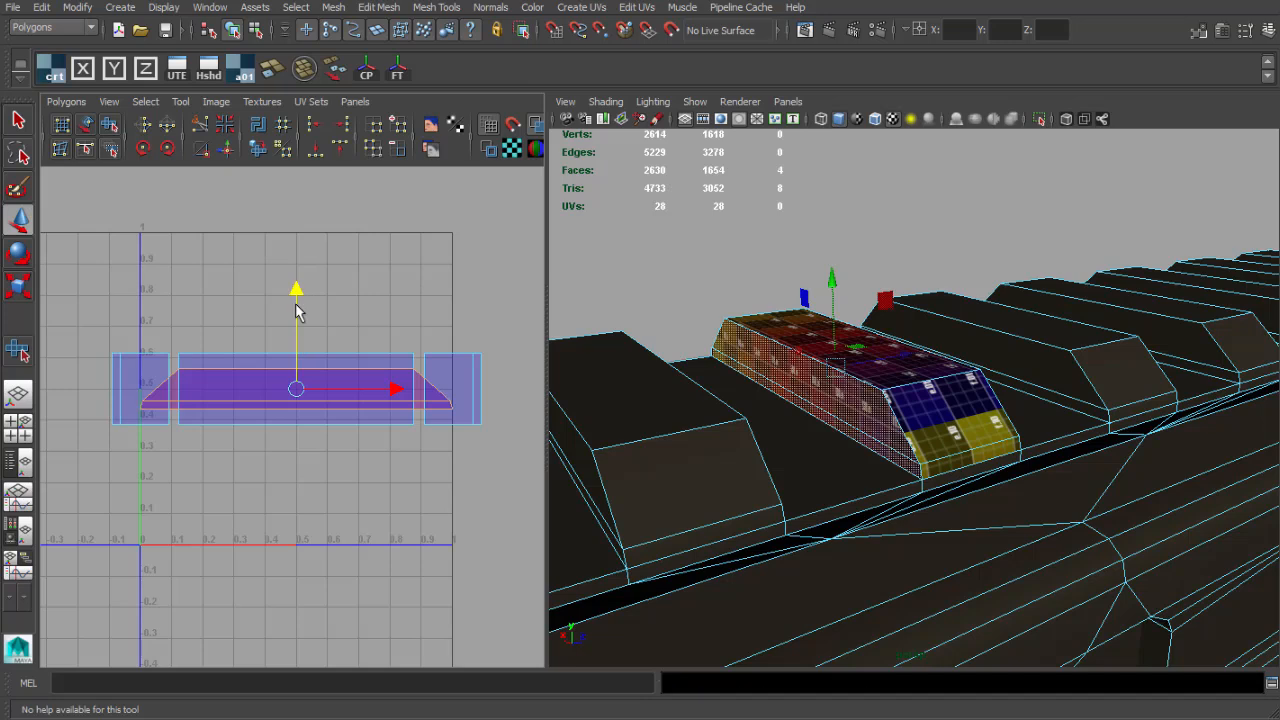
drag(296, 312, 288, 362)
drag(494, 545, 494, 545)
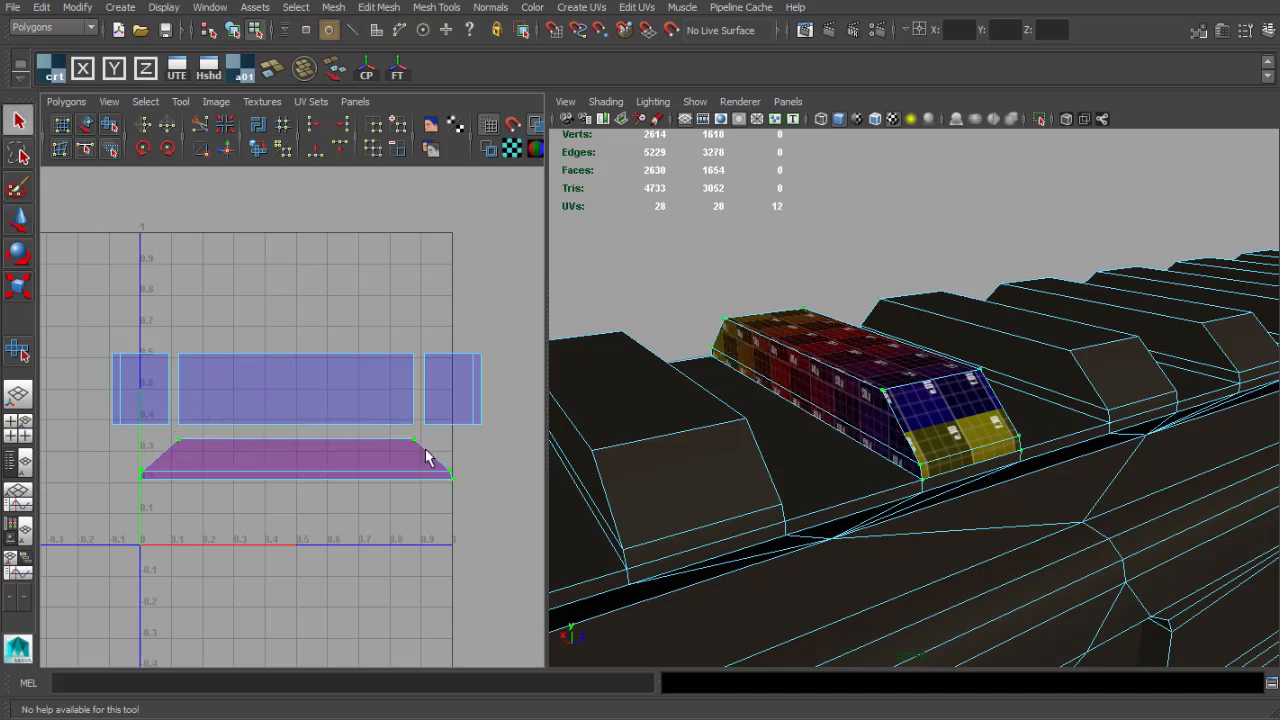
drag(303, 369, 254, 218)
click(168, 125)
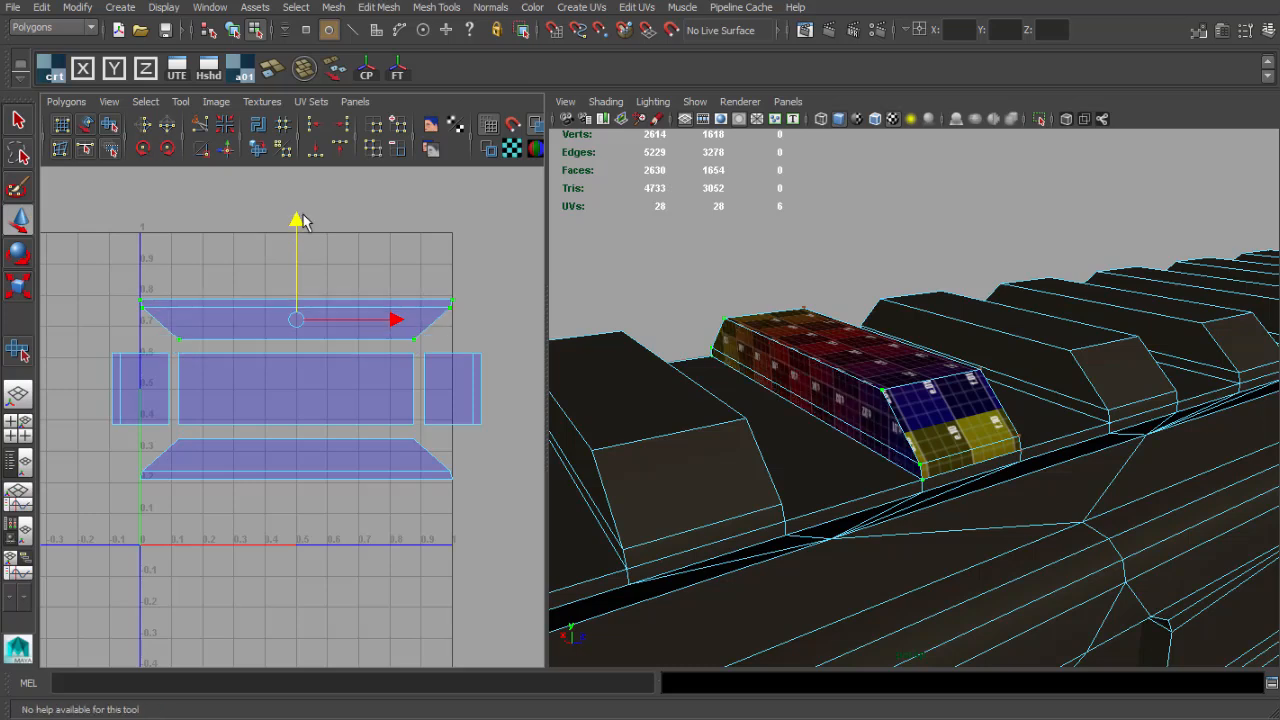
Nudge the two side shells closer to the top strip with even gaps and return to object selection.
drag(136, 443, 497, 531)
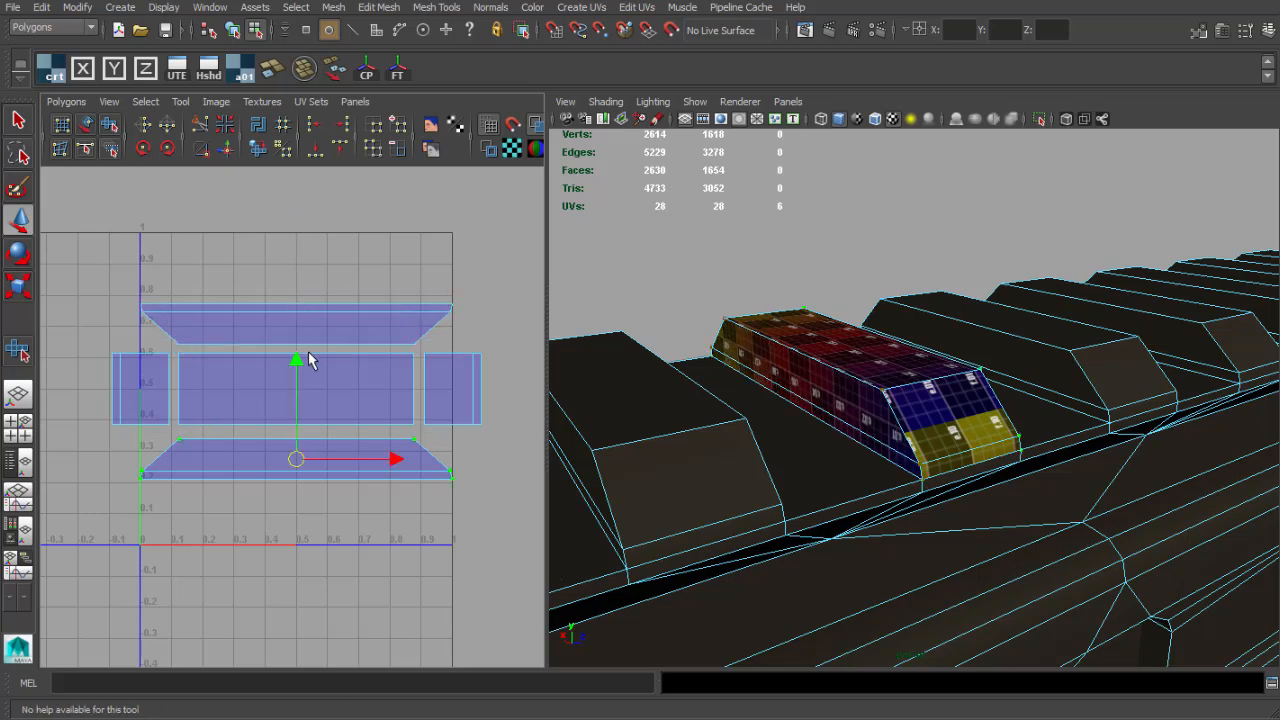
drag(309, 361, 302, 360)
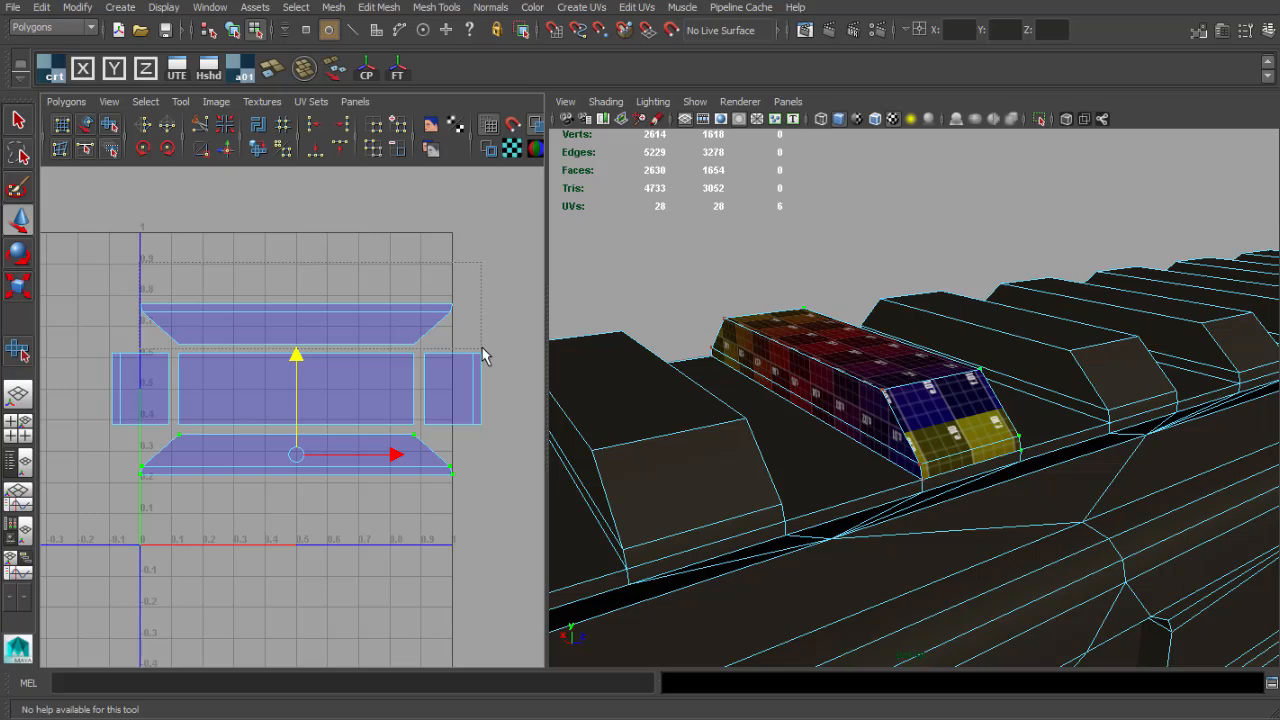
drag(297, 228, 297, 226)
right_drag(841, 367, 858, 362)
key(q)
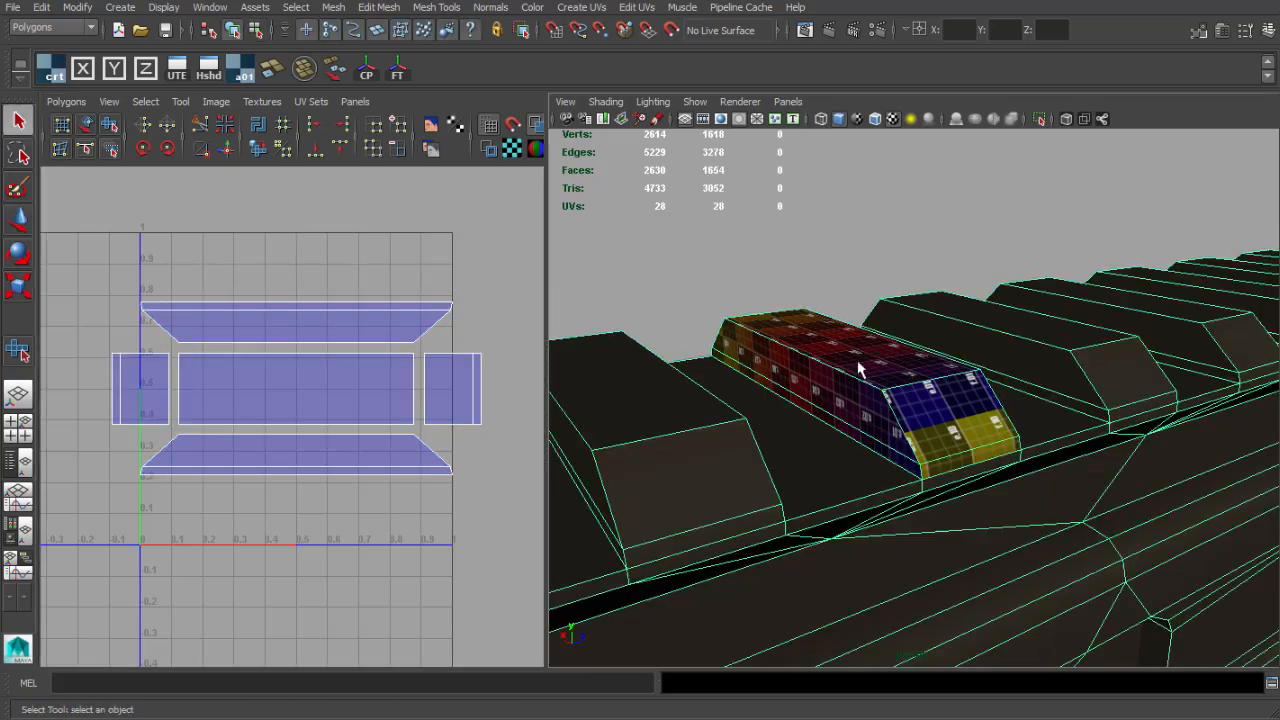
Deselect the receiver and examine the checkered ridge among the other ridges of the top rail.
click(771, 274)
alt+drag(771, 274, 1214, 317)
alt+right_drag(1214, 317, 858, 383)
alt+drag(858, 383, 648, 278)
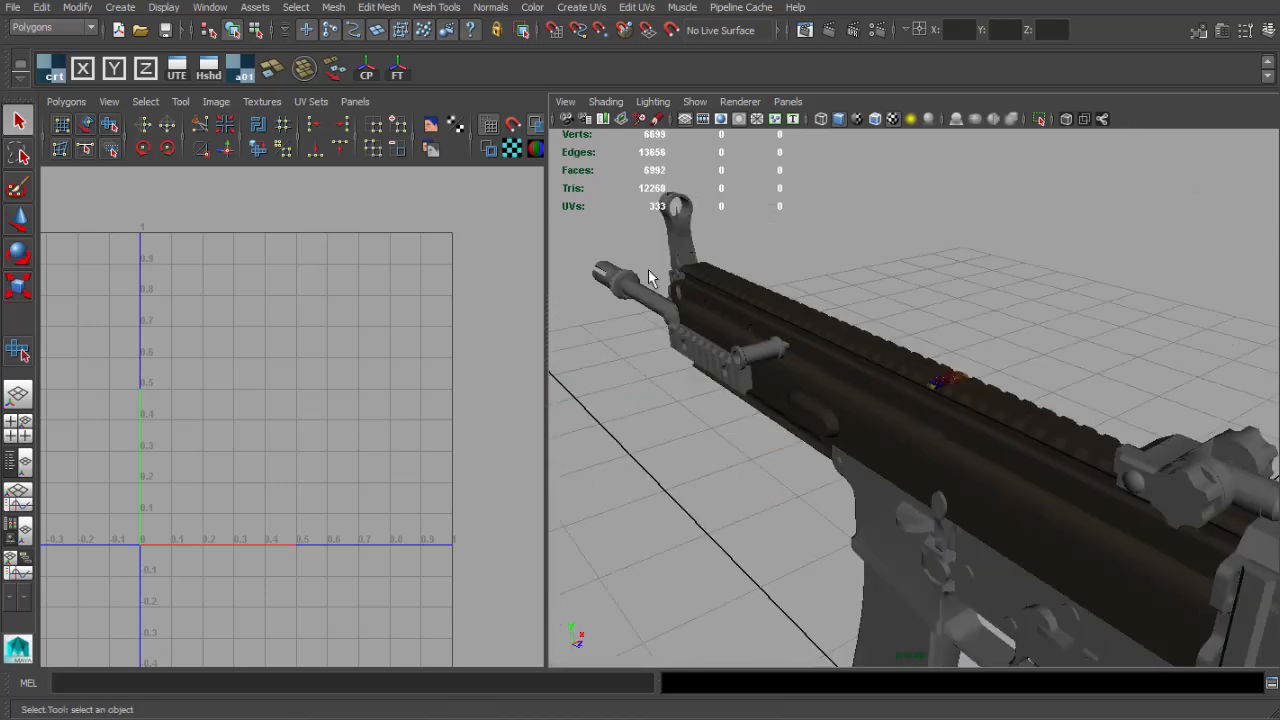
alt+drag(833, 410, 979, 415)
alt+right_drag(979, 415, 1052, 438)
alt+middle_drag(1052, 438, 923, 502)
alt+right_drag(923, 502, 965, 460)
alt+drag(965, 460, 788, 452)
alt+drag(806, 380, 846, 349)
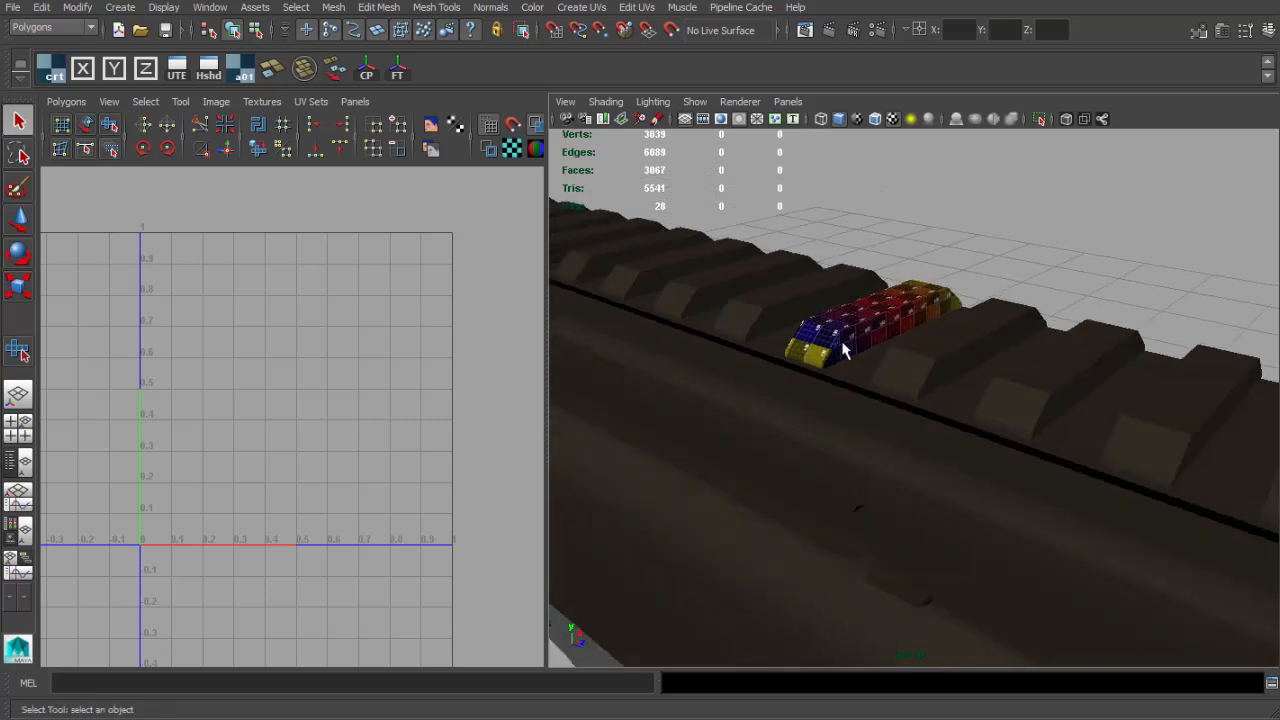
Select only the nine faces of the checkered ridge on the receiver and activate the Move tool.
click(846, 349)
alt+right_drag(846, 349, 888, 335)
alt+drag(888, 335, 811, 302)
right_drag(811, 302, 811, 348)
drag(733, 233, 984, 411)
alt+drag(984, 411, 930, 414)
ctrl+drag(1030, 320, 985, 432)
ctrl+drag(720, 335, 712, 381)
key(w)
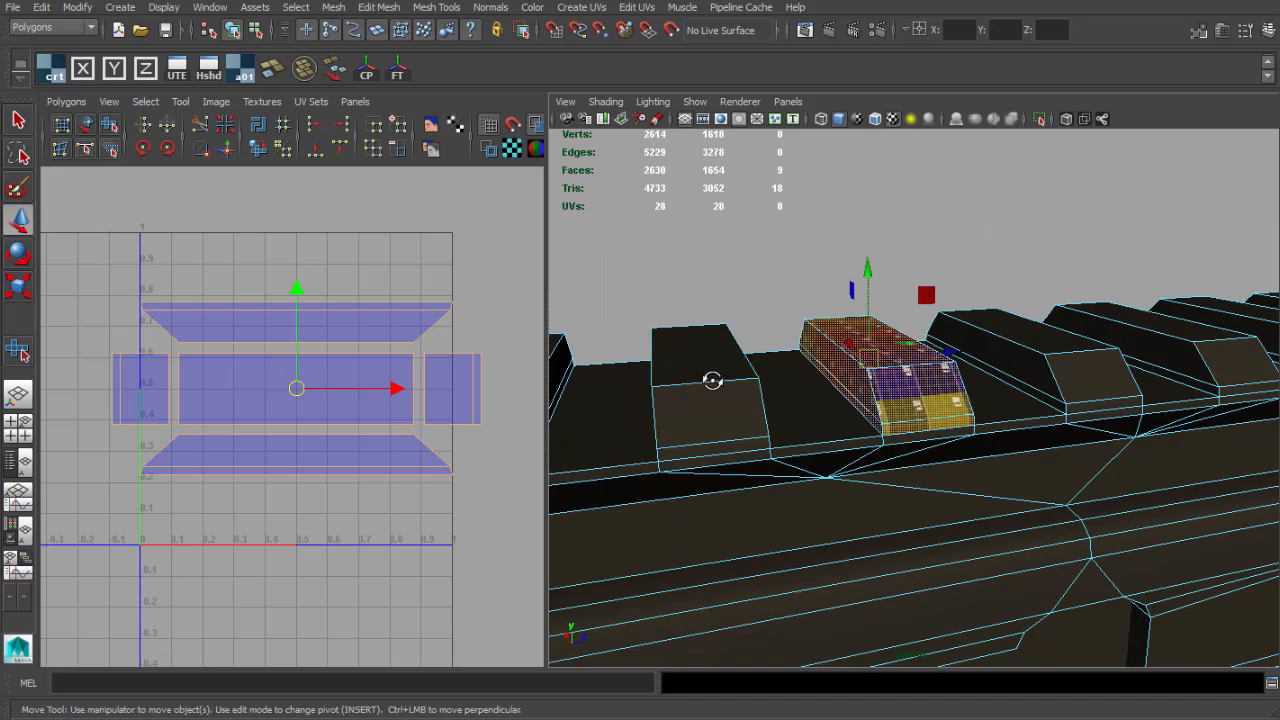
Extract the selected ridge faces from the receiver as a separate piece and centre the ridge's pivot.
click(334, 8)
click(362, 89)
key(q)
click(914, 374)
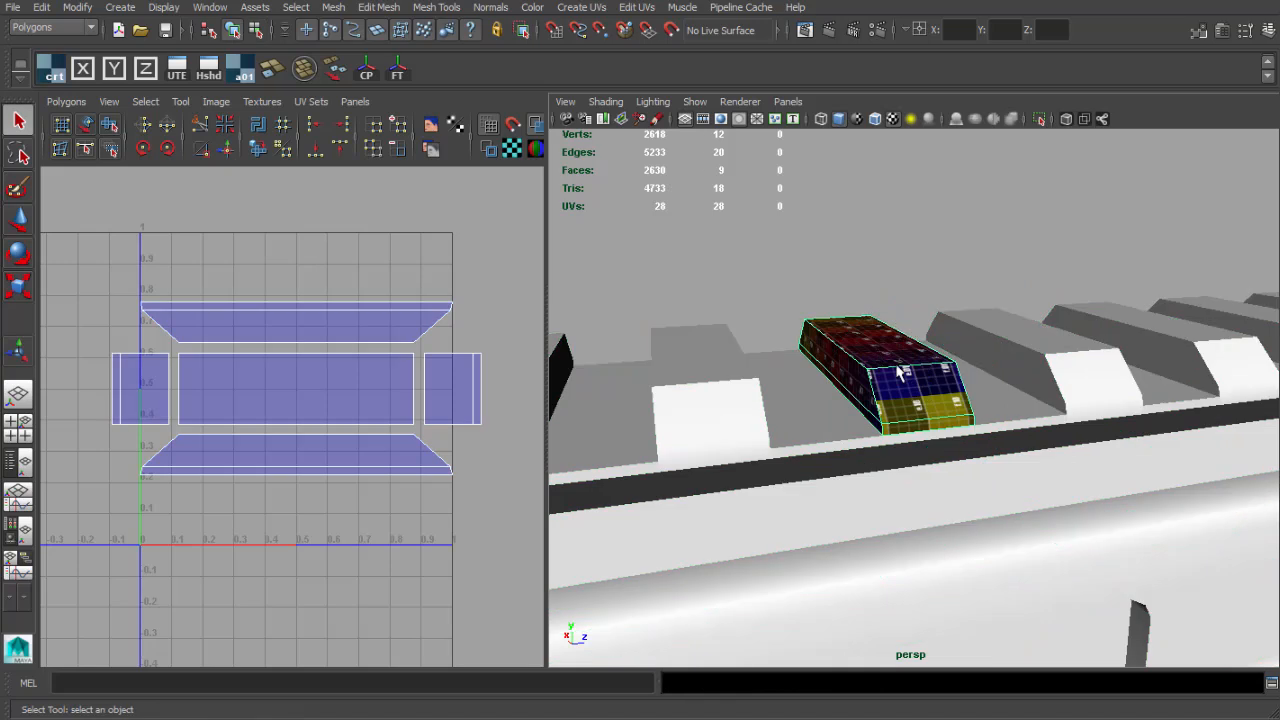
alt+drag(955, 370, 882, 398)
click(367, 70)
key(w)
scroll(774, 323, down, 3)
alt+drag(774, 323, 788, 360)
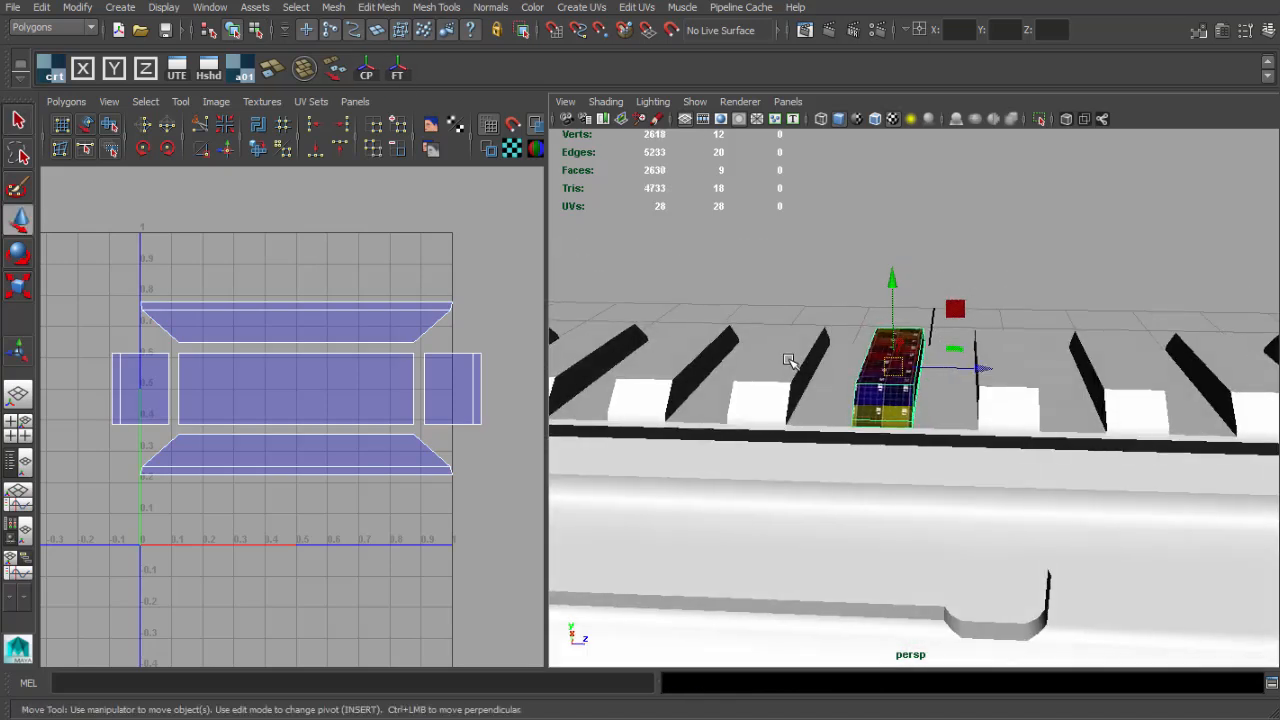
Select the receiver and show it in a maximized orthographic side view.
alt+middle_drag(788, 360, 975, 366)
click(938, 396)
mouse_move(938, 396)
alt+mouse_down()
mouse_move(911, 420)
mouse_move(950, 405)
alt+mouse_up()
scroll(899, 400, down, 5)
key(space)
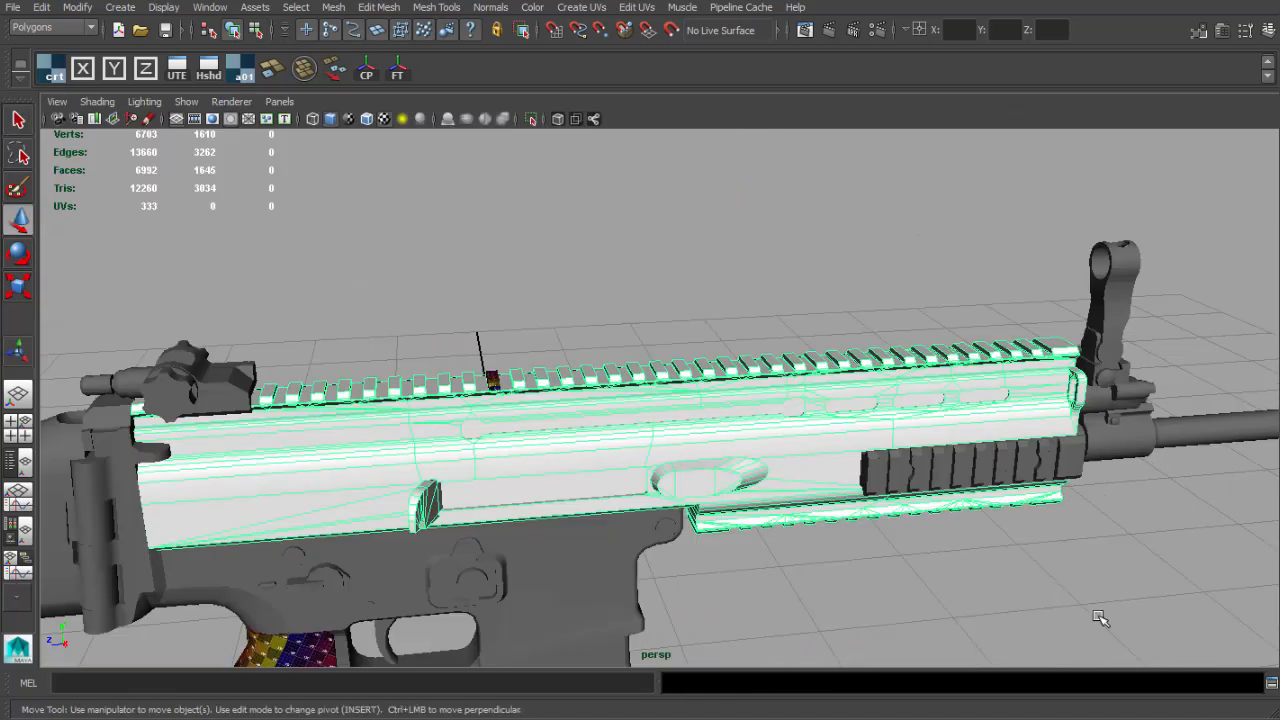
alt+drag(1058, 616, 977, 562)
key(space)
key(space)
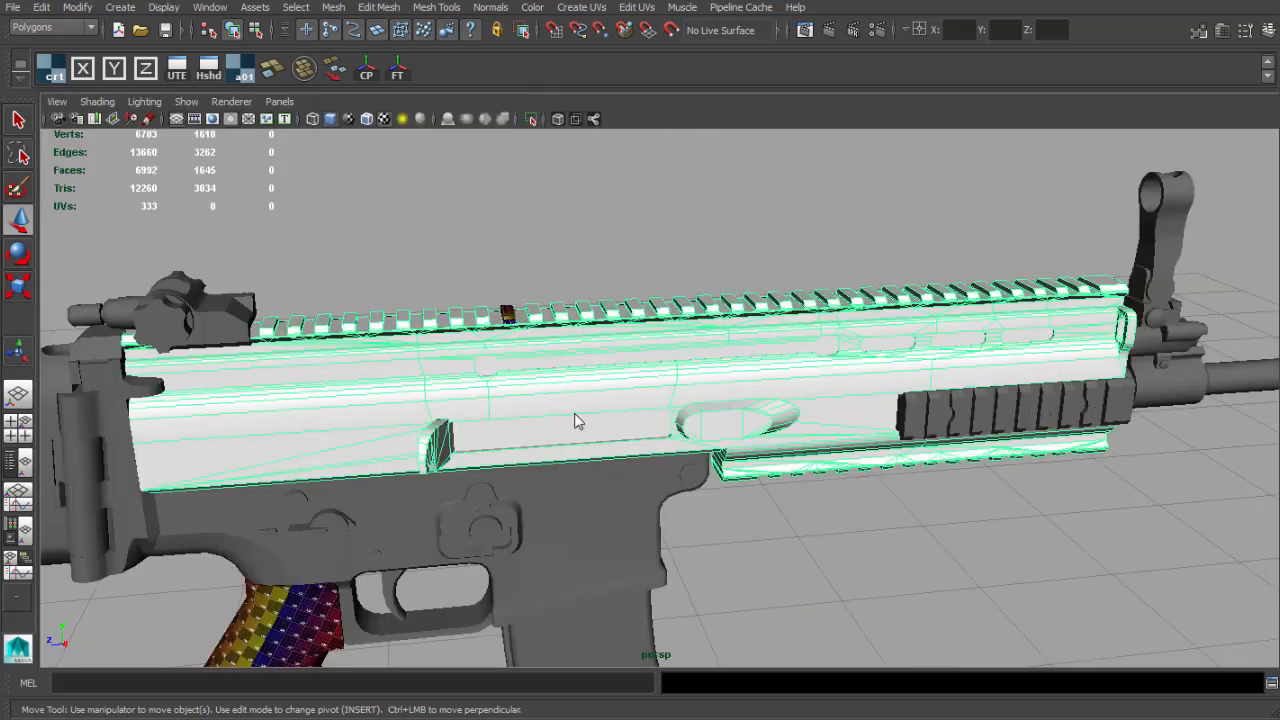
key(space)
click(19, 430)
key(space)
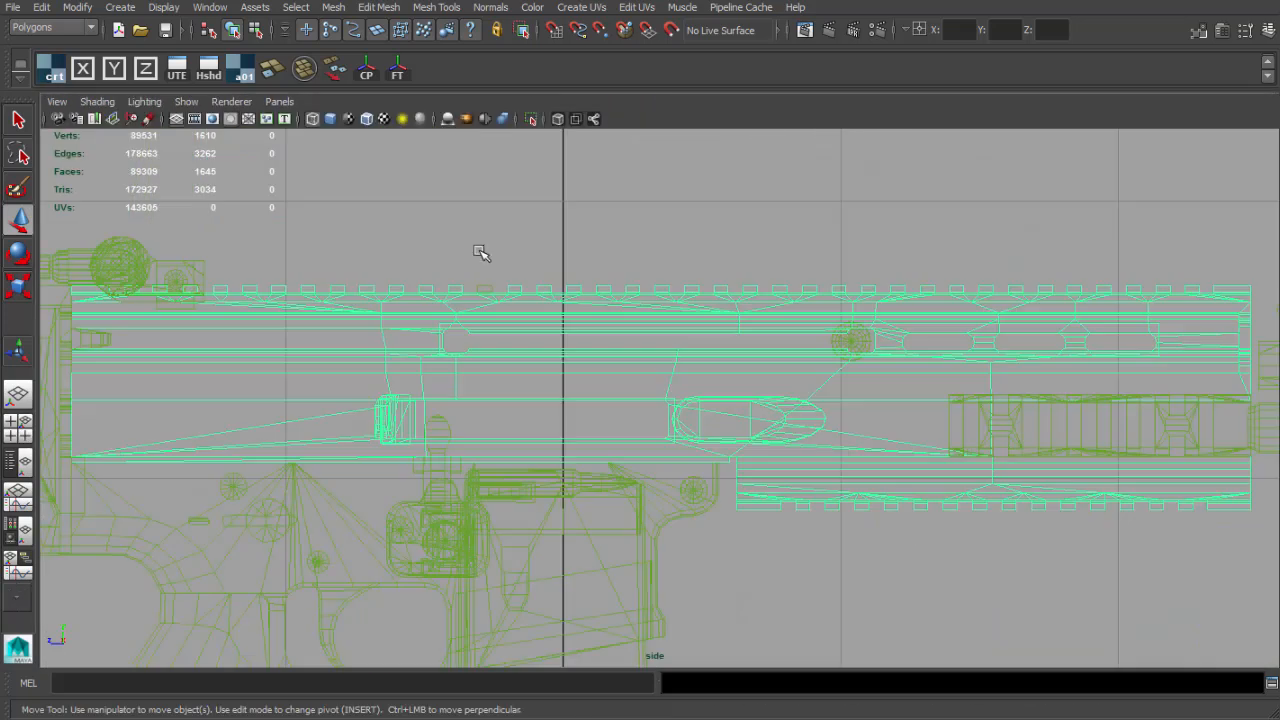
Select the faces of the ridges ahead of the extracted one and remove the rail faces between them from the selection.
scroll(540, 268, up, 5)
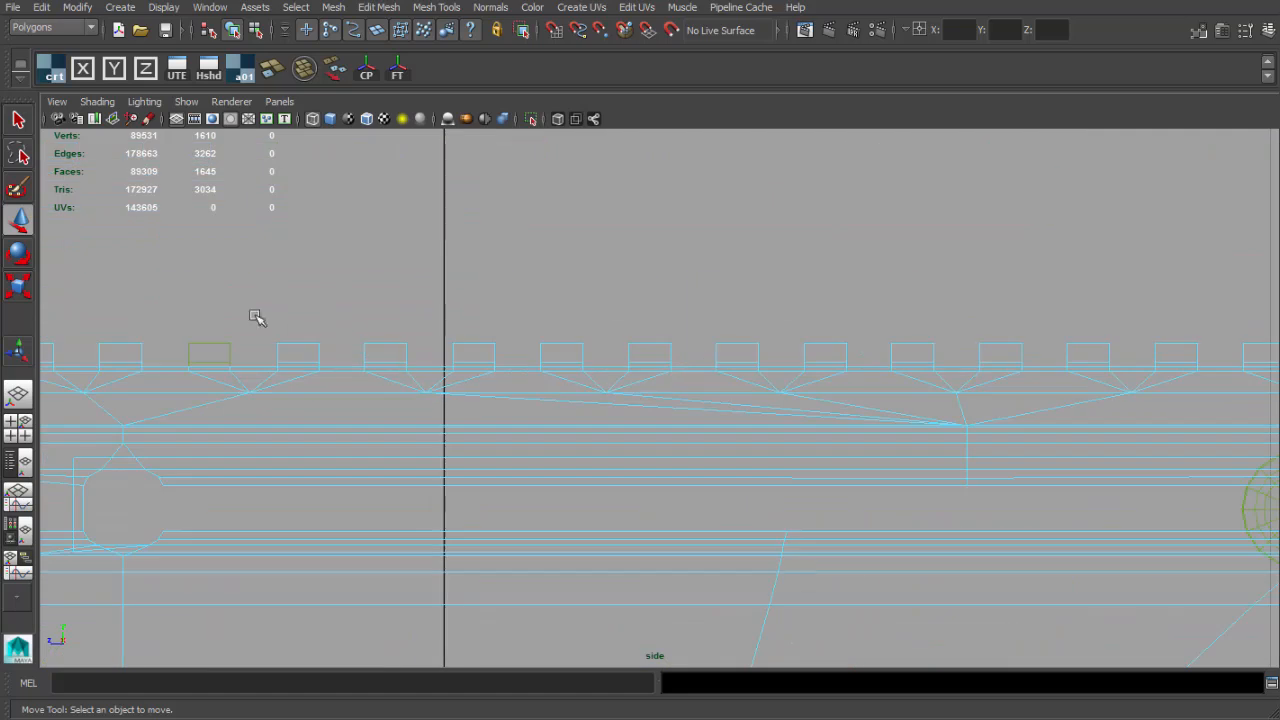
drag(1270, 366, 1270, 367)
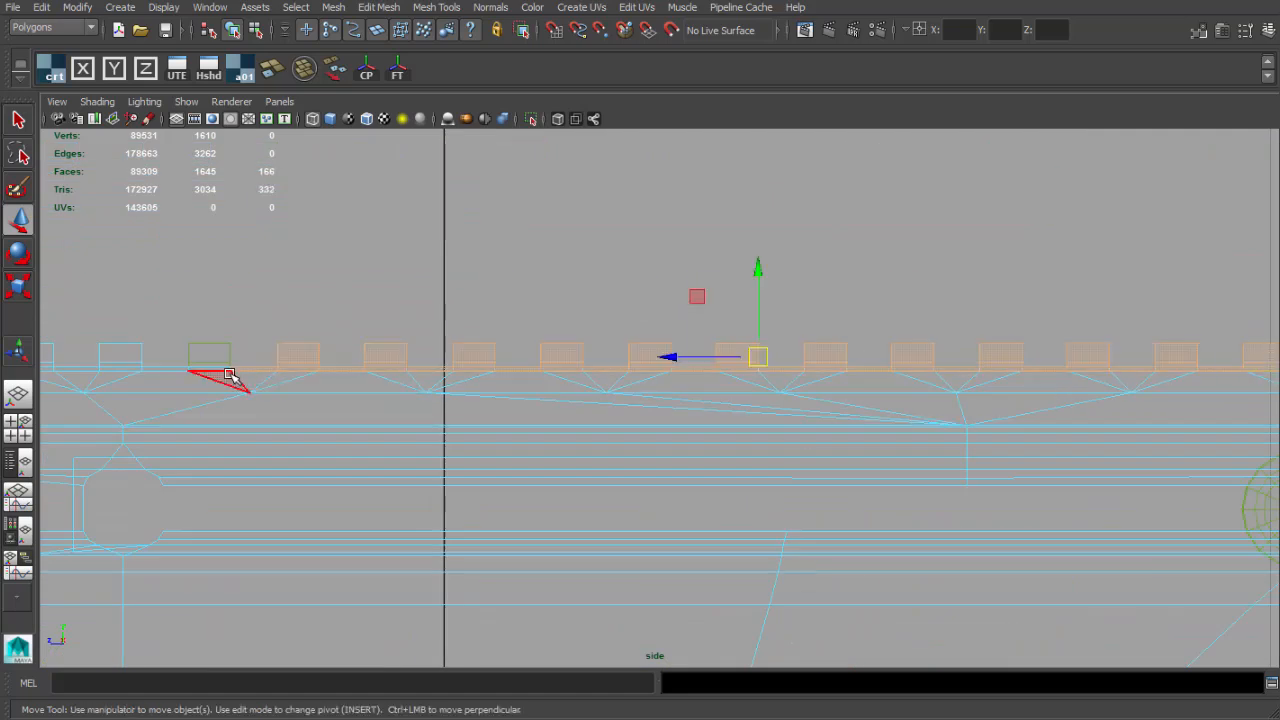
ctrl+drag(951, 456, 1125, 456)
alt+middle_drag(1146, 456, 404, 434)
scroll(405, 411, up, 3)
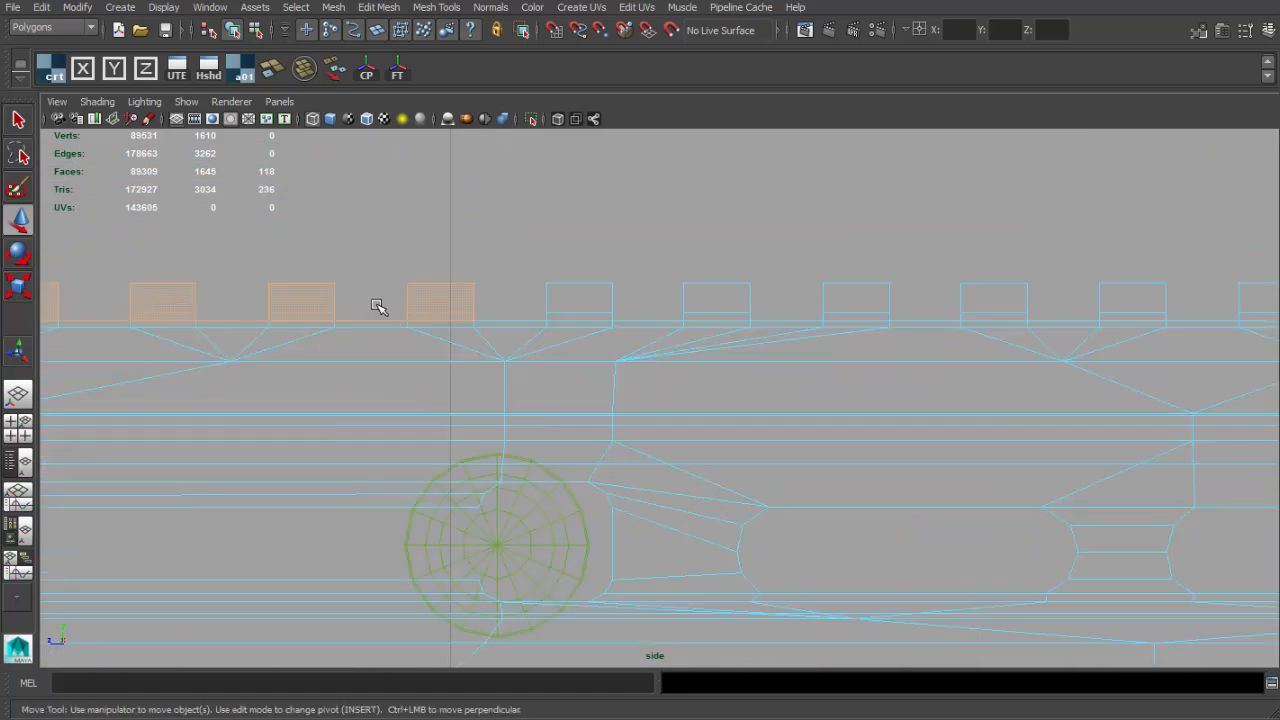
ctrl+drag(377, 306, 362, 337)
alt+middle_drag(256, 337, 735, 369)
ctrl+drag(578, 356, 567, 371)
ctrl+drag(449, 343, 424, 370)
alt+middle_drag(468, 373, 955, 390)
scroll(800, 386, down, 3)
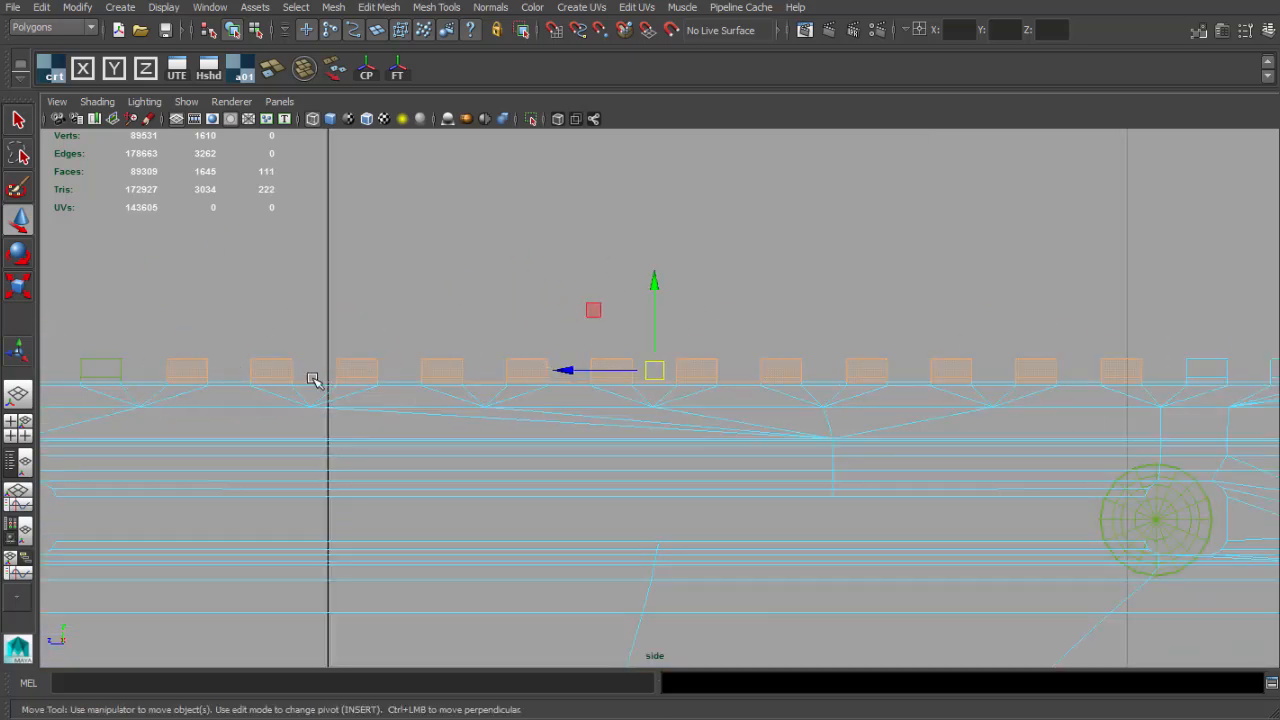
ctrl+click(741, 383)
Add the remaining short ridges toward the front sight and those behind the extracted ridge to the face selection.
alt+middle_drag(1230, 450, 362, 337)
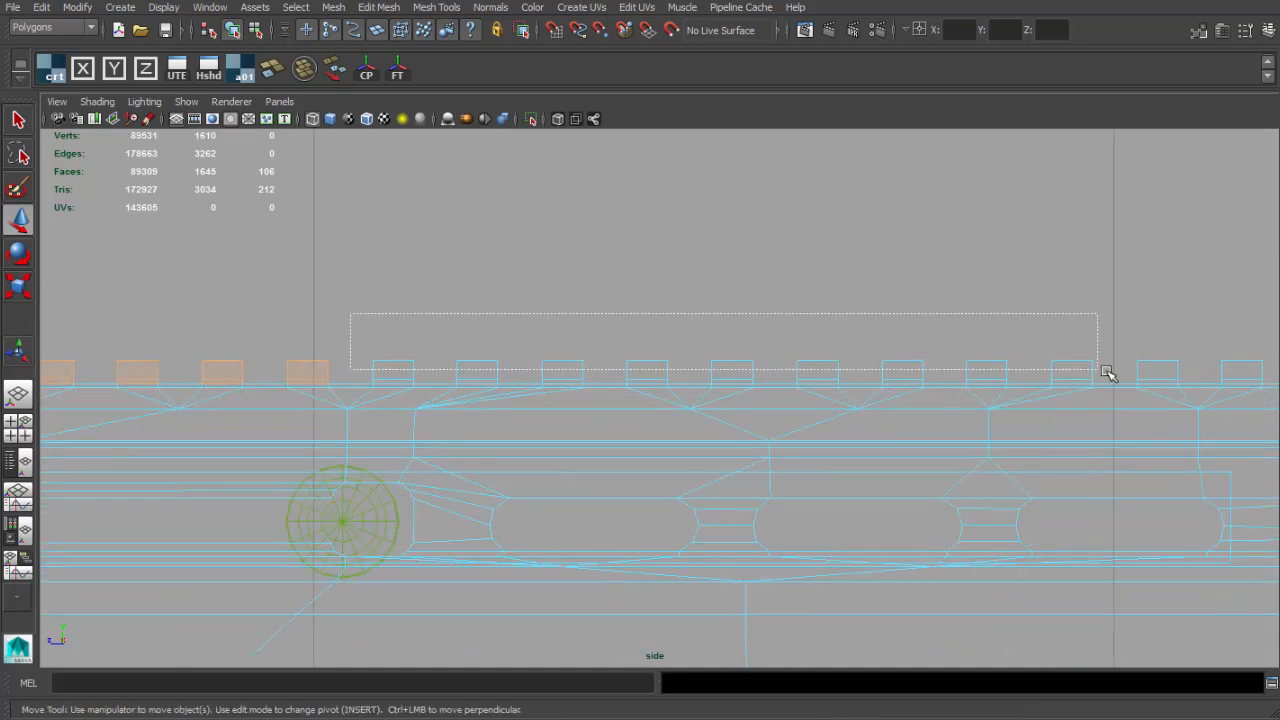
alt+middle_drag(1120, 382, 773, 399)
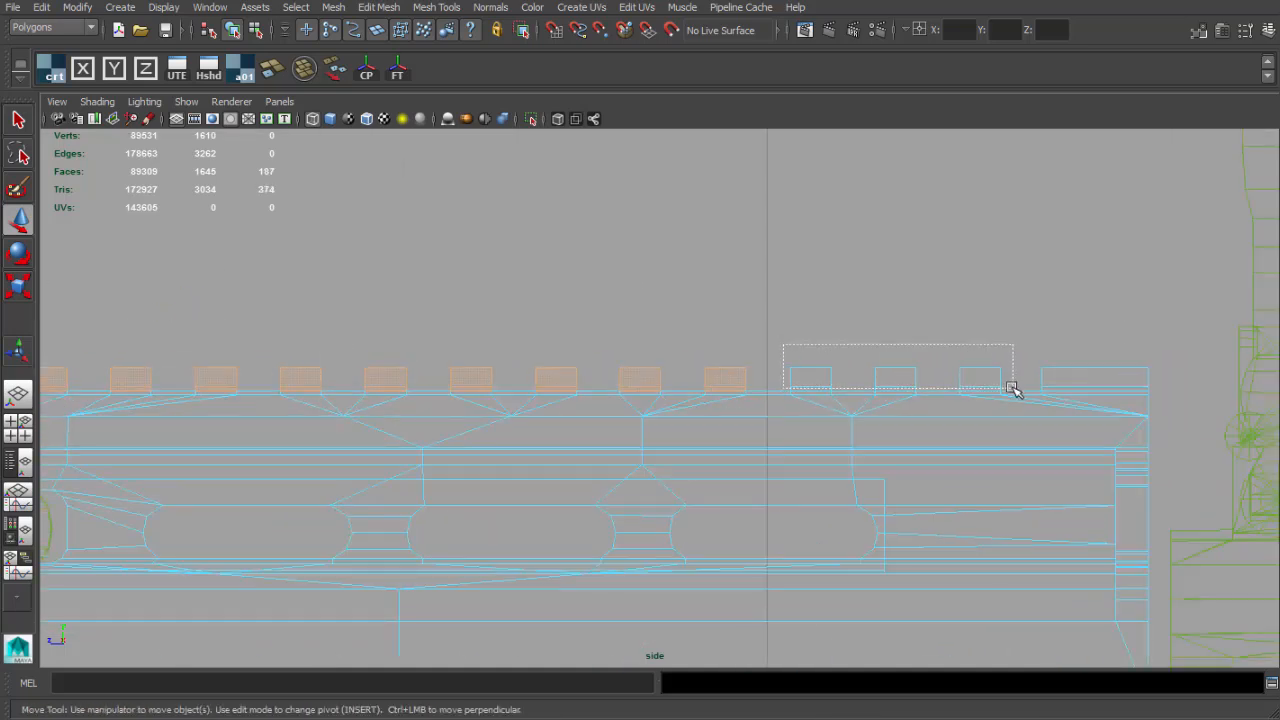
shift+drag(1013, 388, 1018, 389)
alt+middle_drag(687, 416, 1250, 400)
alt+middle_drag(400, 392, 1250, 418)
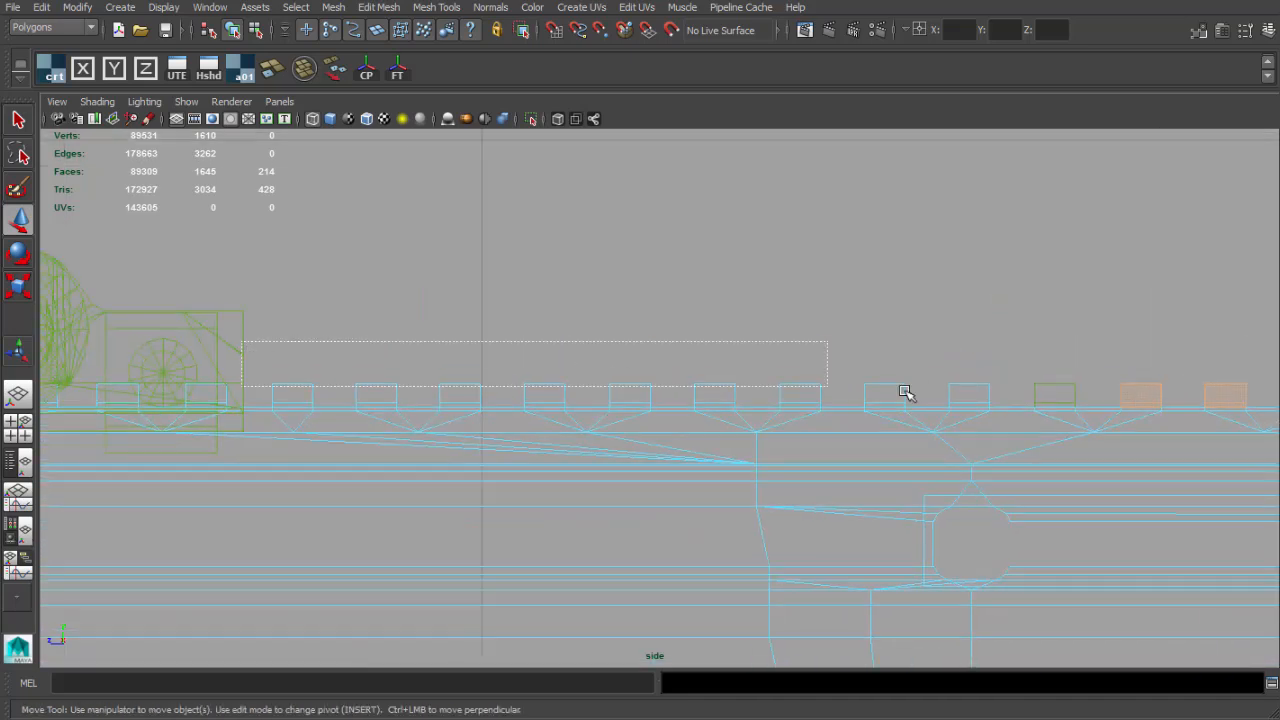
alt+middle_drag(425, 391, 873, 386)
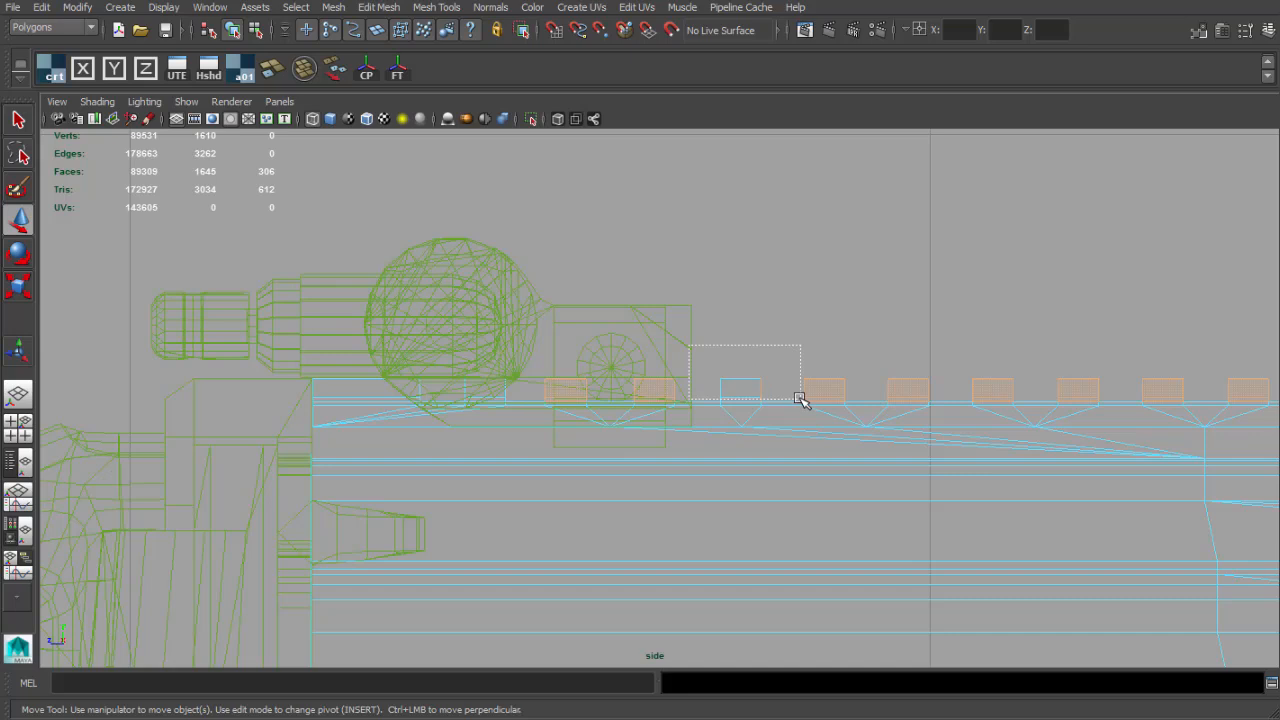
Add the short ridge hidden beneath the rear sight's round part to the face selection.
scroll(860, 433, down, 2)
alt+middle_drag(988, 434, 966, 434)
scroll(966, 434, up, 3)
alt+middle_drag(423, 426, 643, 420)
scroll(657, 414, up, 4)
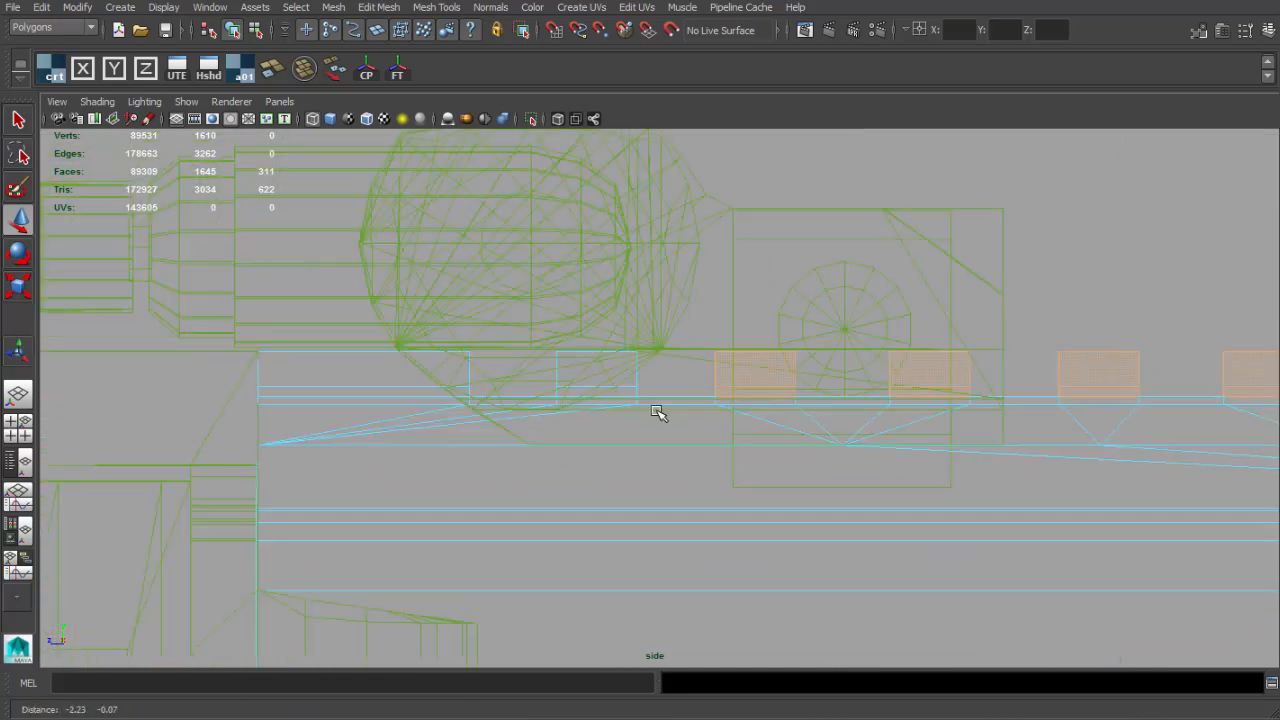
shift+drag(506, 289, 585, 341)
Check the selection along the rail and delete the selected ridge faces from the receiver.
scroll(691, 393, down, 5)
alt+middle_drag(951, 426, 260, 410)
alt+middle_drag(1046, 390, 711, 339)
scroll(903, 351, down, 1)
key(space)
key(f)
key(space)
alt+drag(846, 297, 760, 359)
scroll(760, 360, up, 3)
scroll(761, 362, up, 4)
key(Delete)
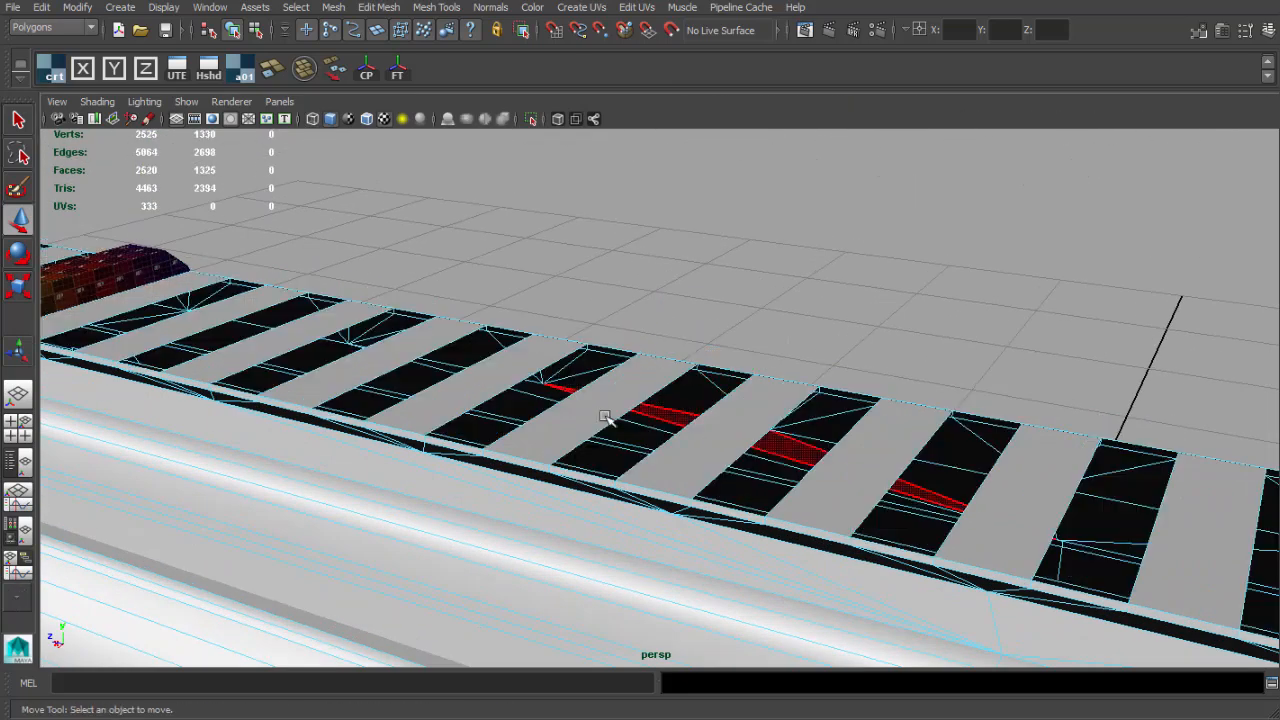
Return to object selection, duplicate the checkered ridge and move the copy along the rail to the neighbouring gap.
right_drag(530, 432, 551, 383)
alt+drag(551, 383, 325, 392)
alt+middle_drag(325, 392, 532, 357)
click(532, 358)
alt+drag(785, 425, 747, 401)
shift+drag(371, 360, 708, 392)
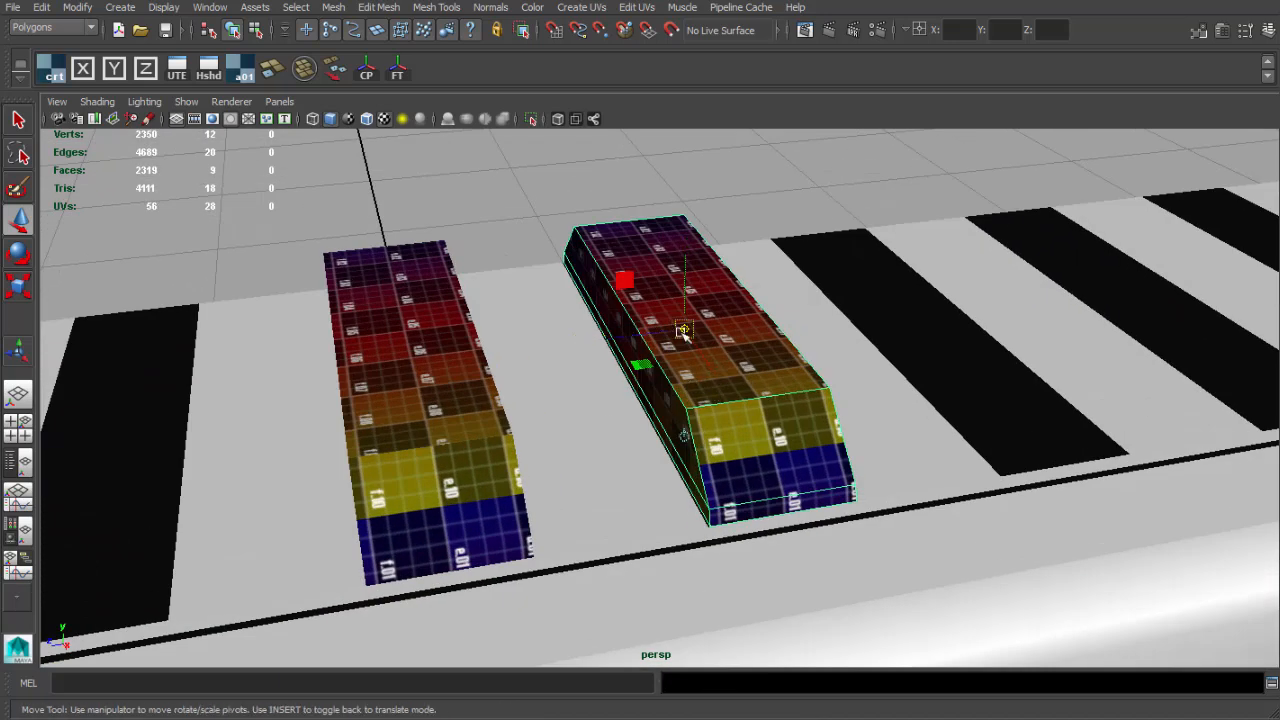
Place the copied ridge's pivot on its lower outer corner and adjust the copy's position along the rail.
drag(712, 532, 709, 526)
scroll(696, 502, up, 4)
alt+middle_drag(709, 526, 728, 406)
scroll(728, 406, up, 4)
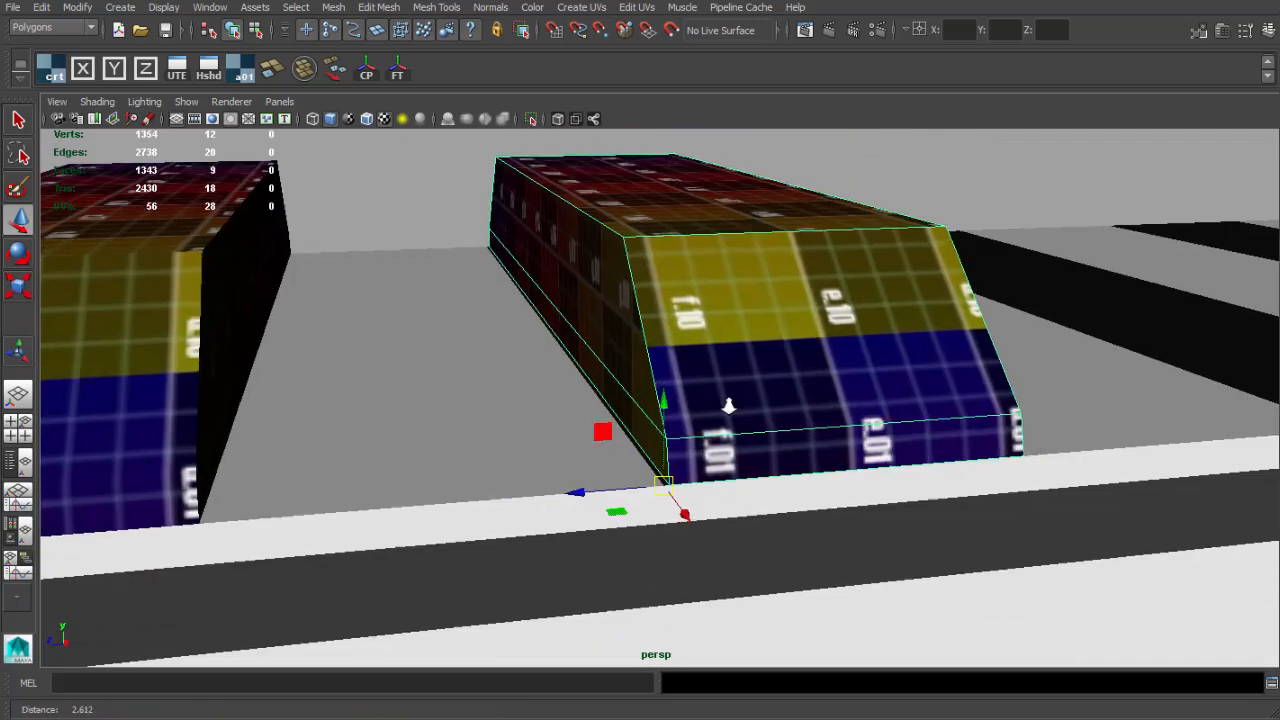
drag(575, 526, 472, 511)
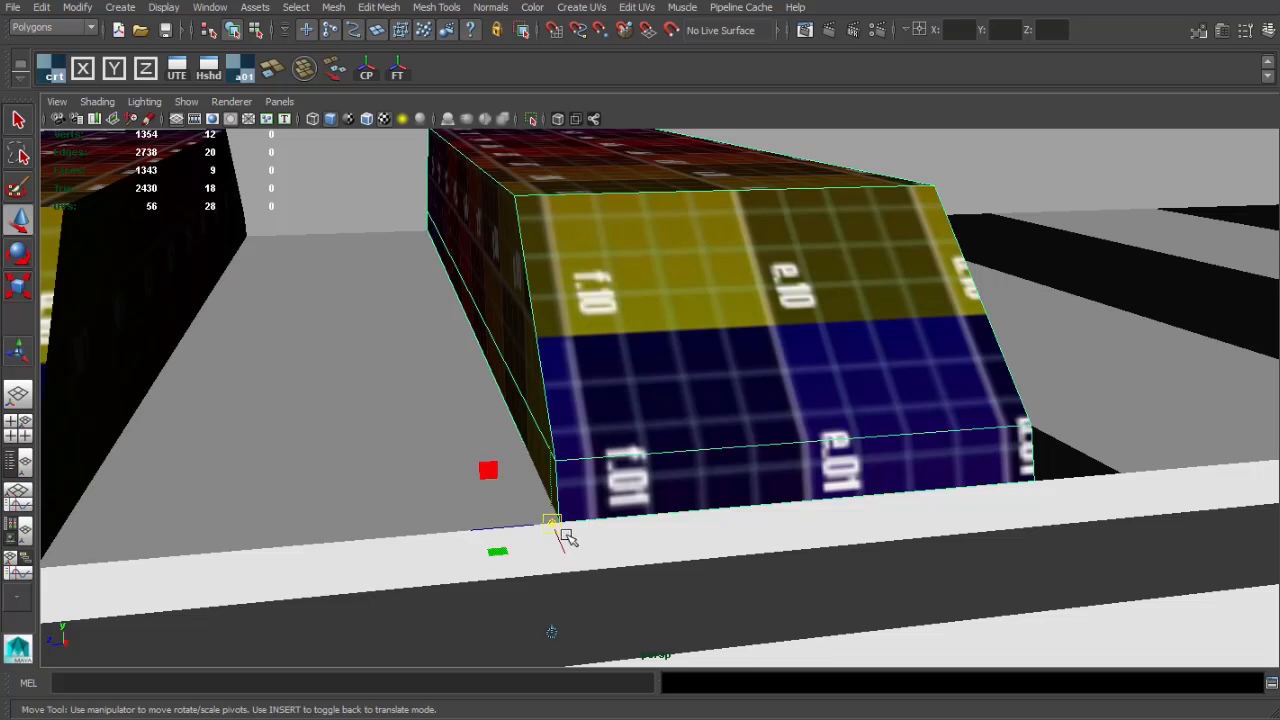
drag(562, 524, 722, 514)
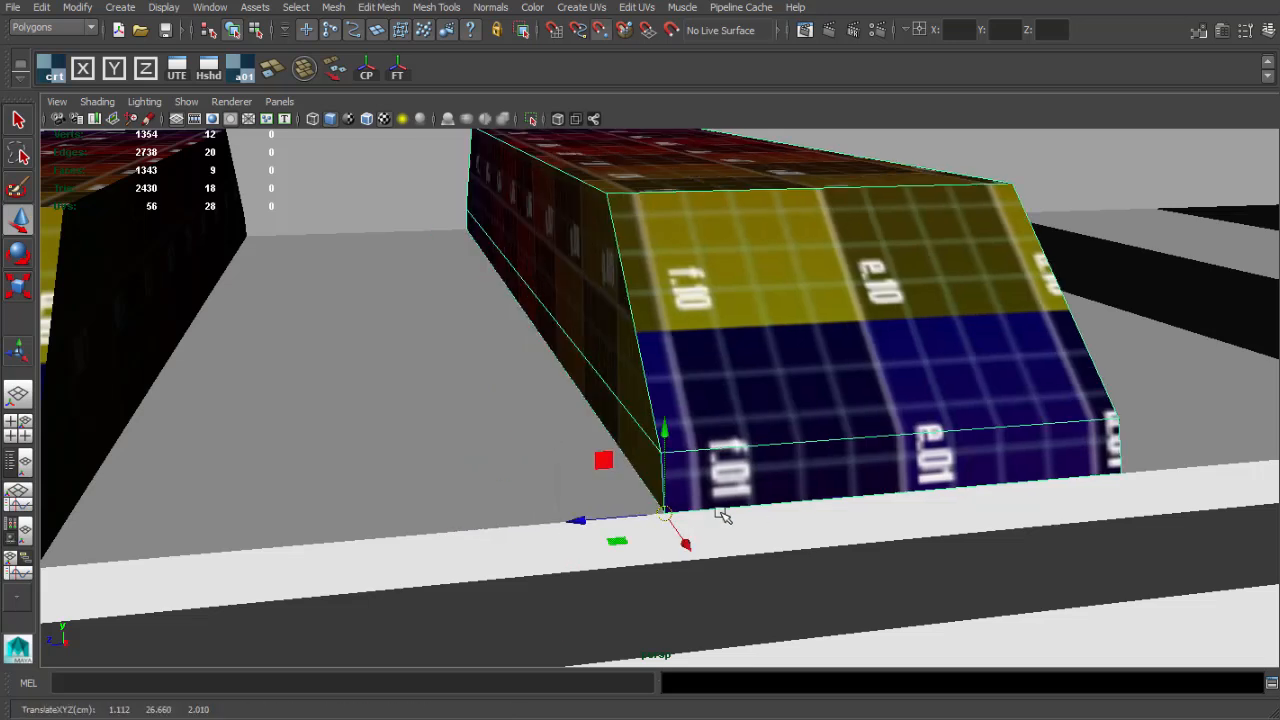
drag(584, 522, 574, 486)
key(ctrl+z)
scroll(785, 492, down, 4)
scroll(574, 486, down, 1)
key(ctrl+d)
key(v)
drag(370, 513, 786, 480)
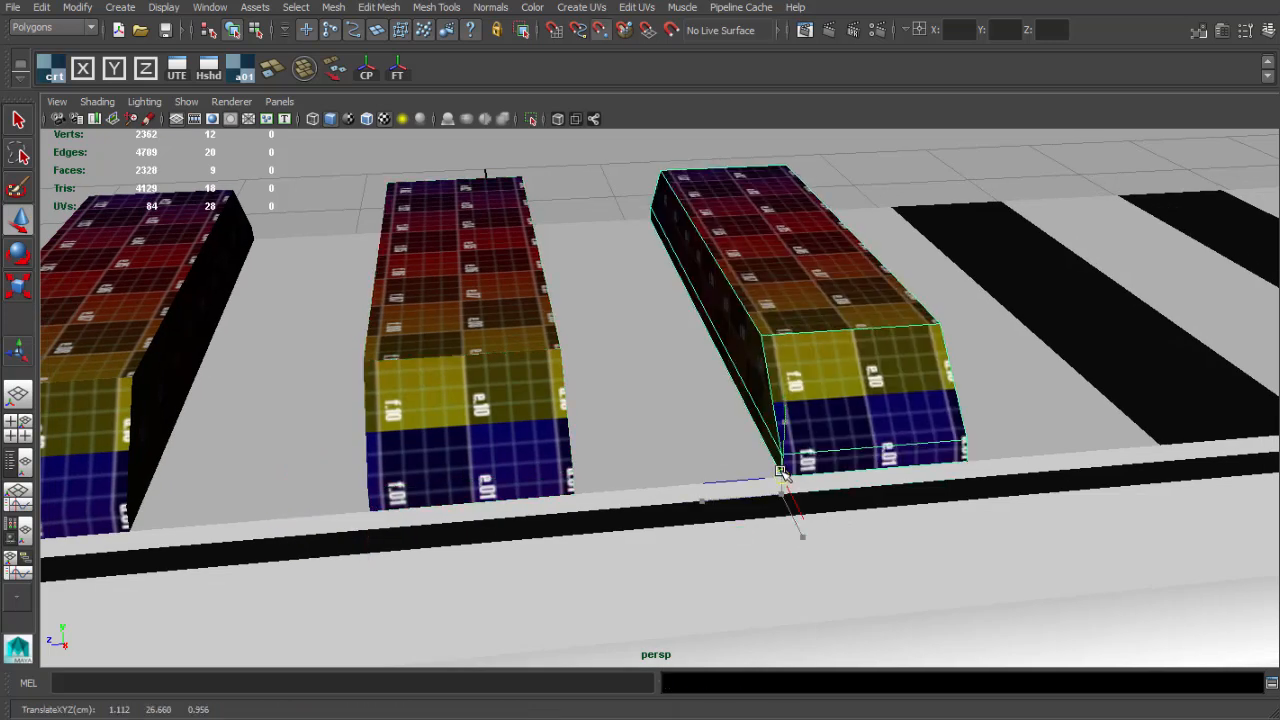
key(ctrl+z)
key(ctrl+z)
Snap a copy of the textured rail tooth by its corner onto the next black slot of the rail.
alt+middle_drag(786, 480, 740, 440)
scroll(740, 440, down, 1)
drag(325, 467, 722, 434)
scroll(722, 434, down, 3)
alt+middle_drag(722, 434, 558, 431)
Duplicate the textured tooth twice, vertex-snapping each copy onto the next empty slot along the rail.
key(ctrl+d)
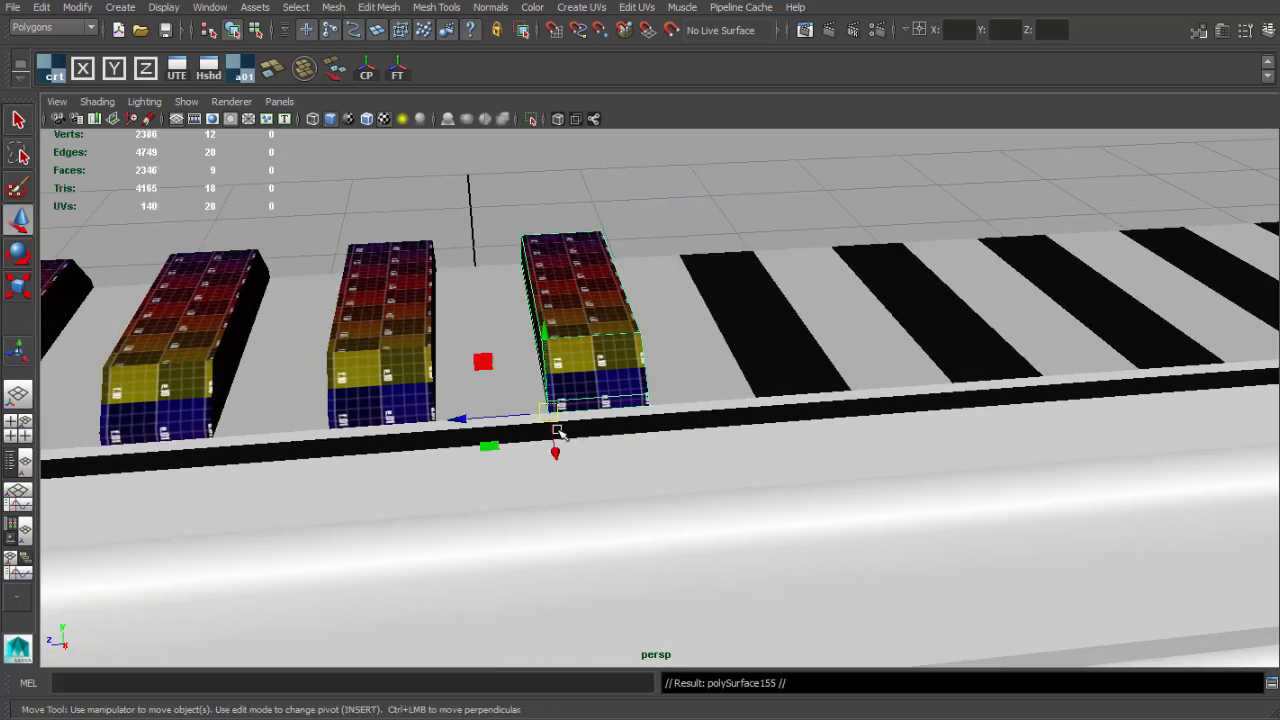
drag(550, 415, 954, 385)
alt+middle_drag(1018, 395, 583, 438)
key(ctrl+d)
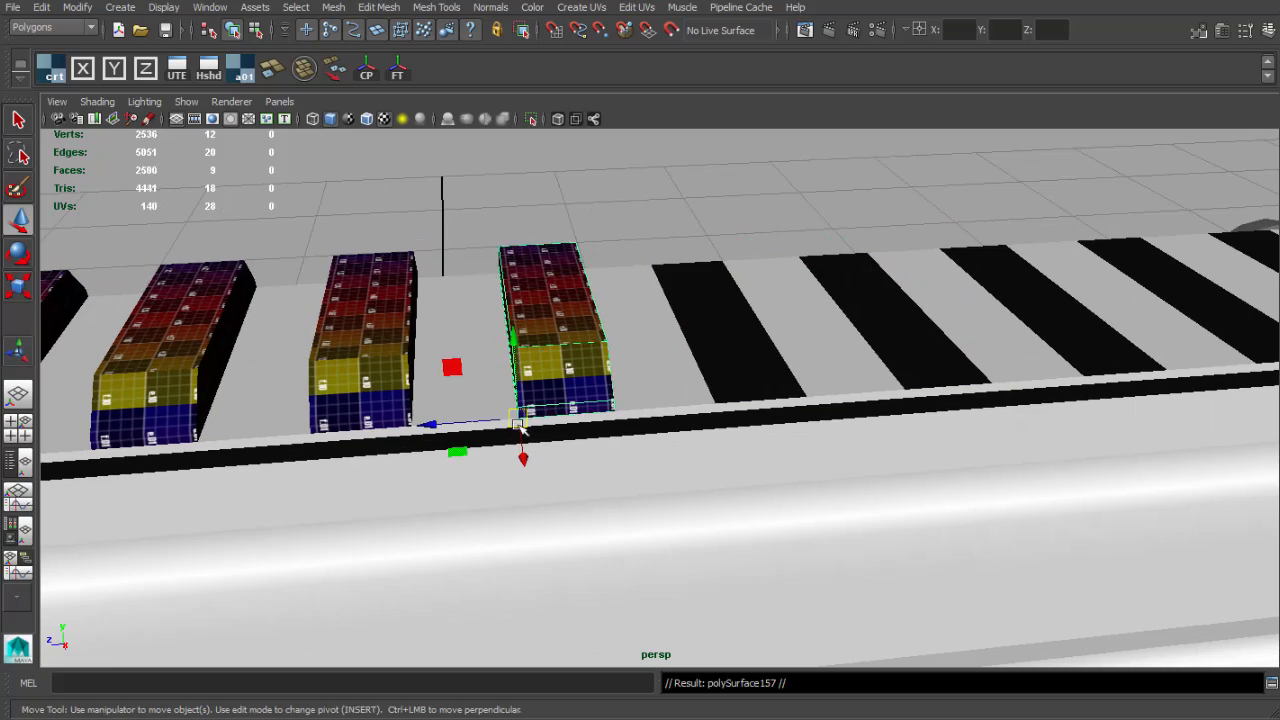
drag(523, 427, 918, 388)
Continue along the rail with three more duplicated teeth, each vertex-snapped onto the following black slot.
key(ctrl+d)
alt+middle_drag(918, 388, 518, 392)
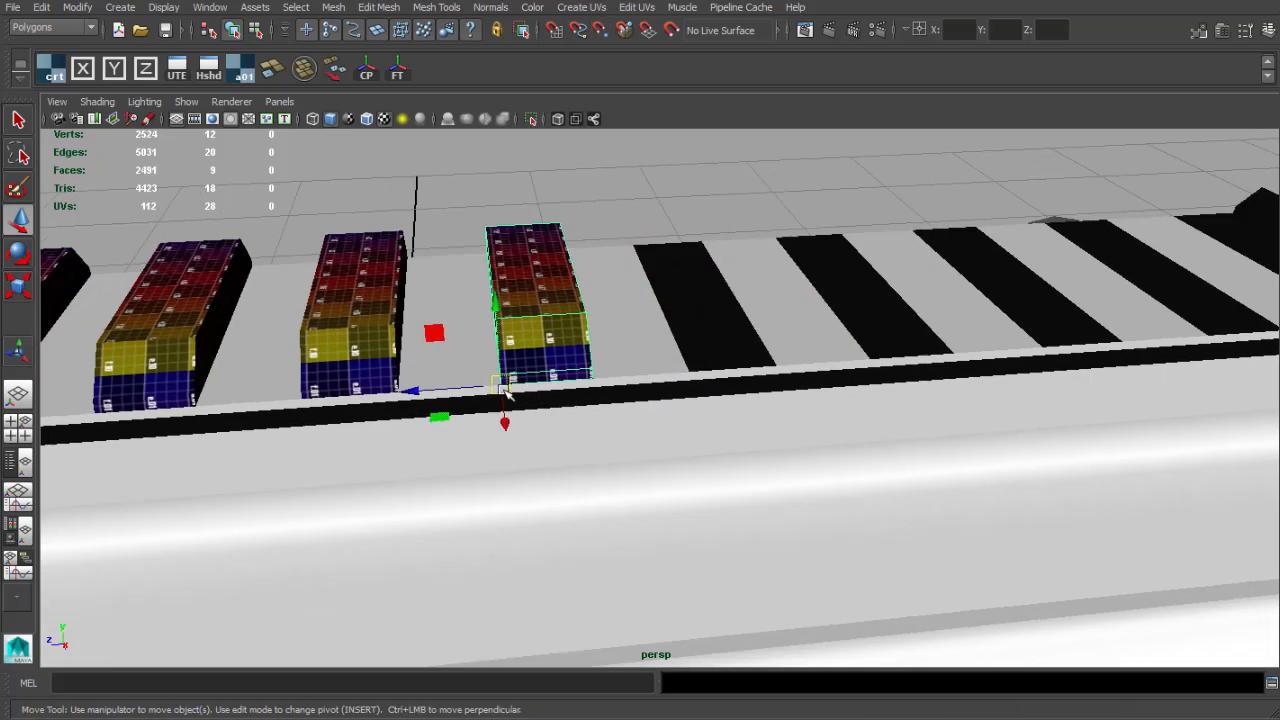
key(ctrl+d)
drag(508, 388, 712, 373)
alt+middle_drag(714, 388, 548, 397)
key(ctrl+d)
drag(526, 381, 716, 367)
alt+middle_drag(732, 392, 592, 401)
key(ctrl+d)
drag(569, 376, 742, 362)
alt+middle_drag(783, 362, 620, 374)
key(ctrl+d)
drag(579, 381, 705, 364)
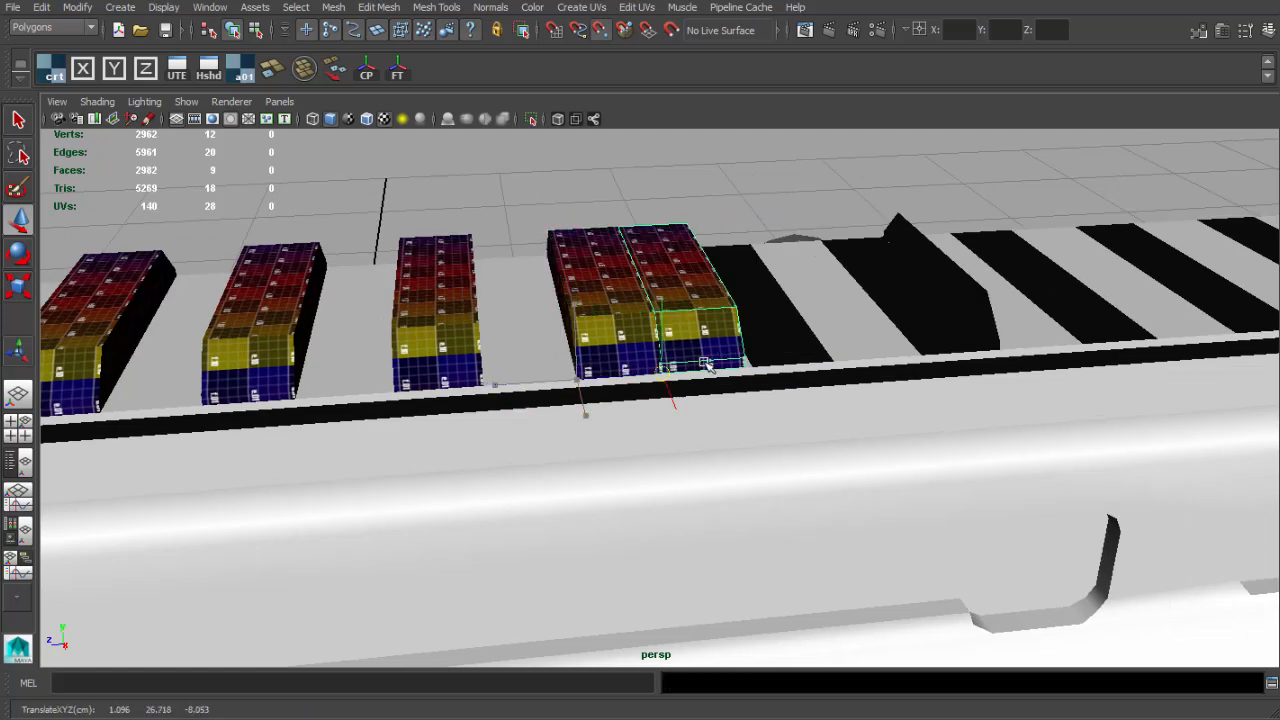
key(ctrl+z)
key(ctrl+z)
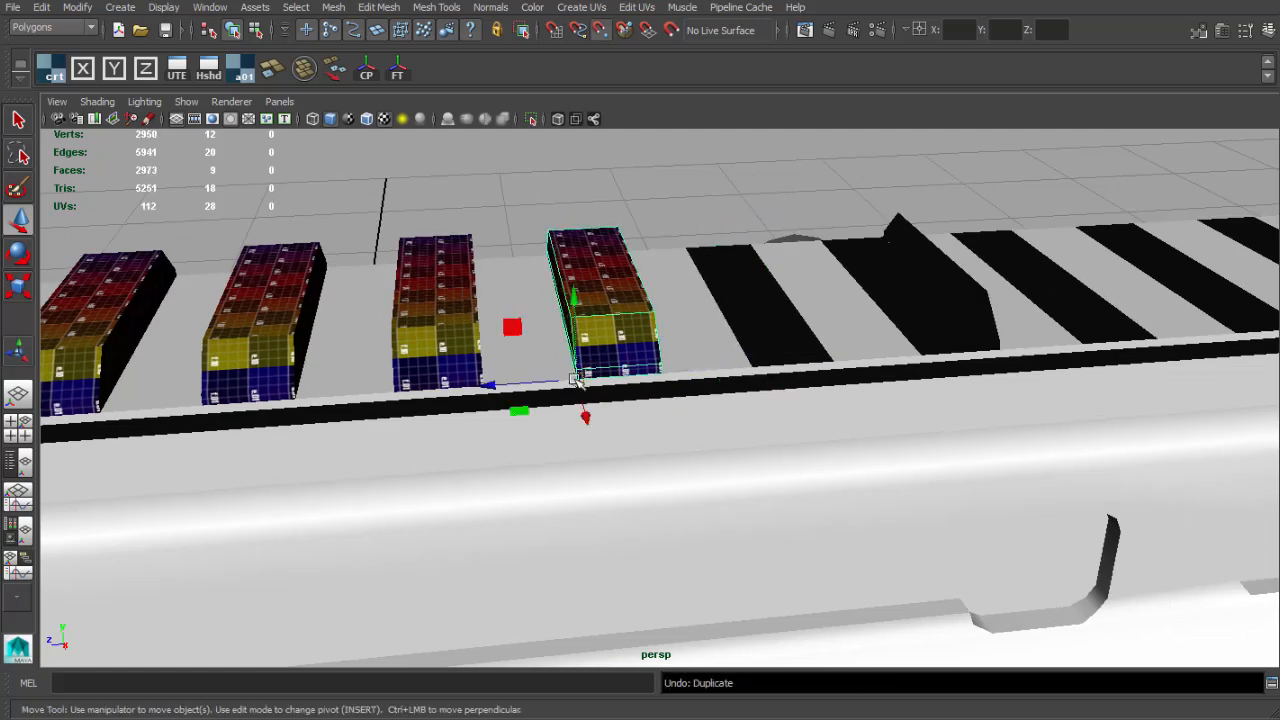
Place another tooth copy on the next empty slot and select the protruding grey piece further along the rail.
drag(577, 379, 762, 351)
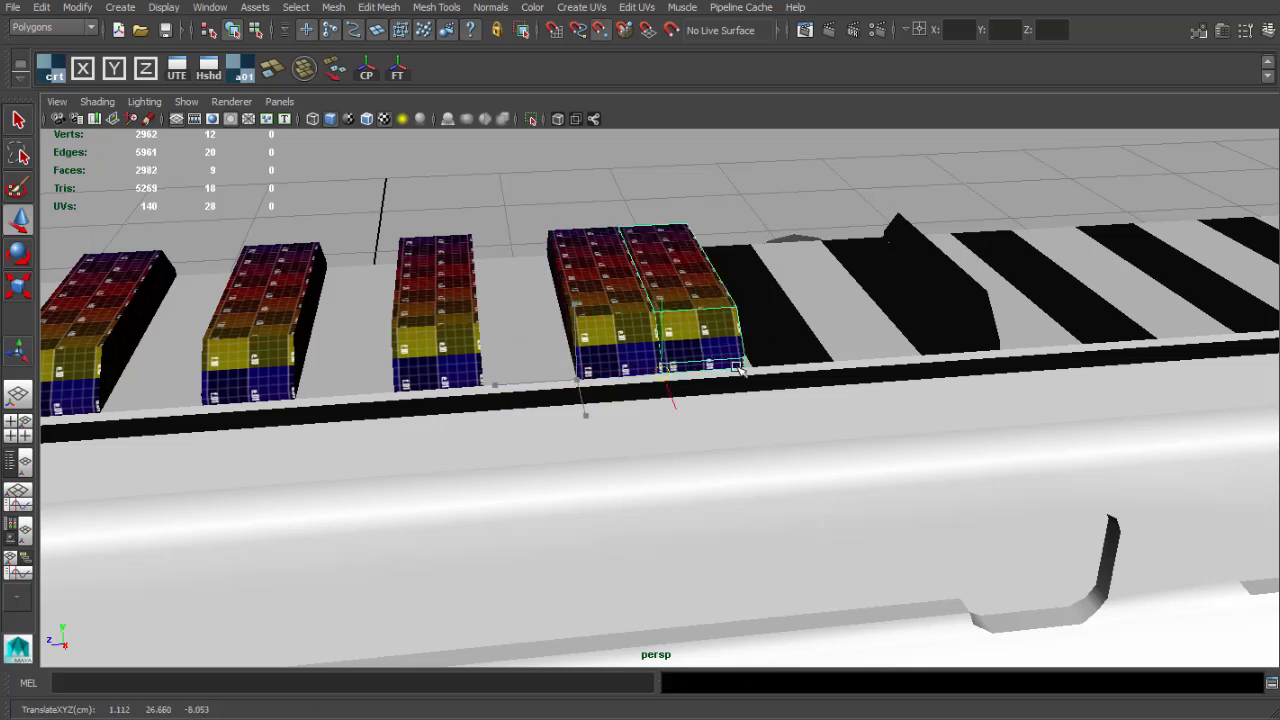
drag(585, 336, 548, 381)
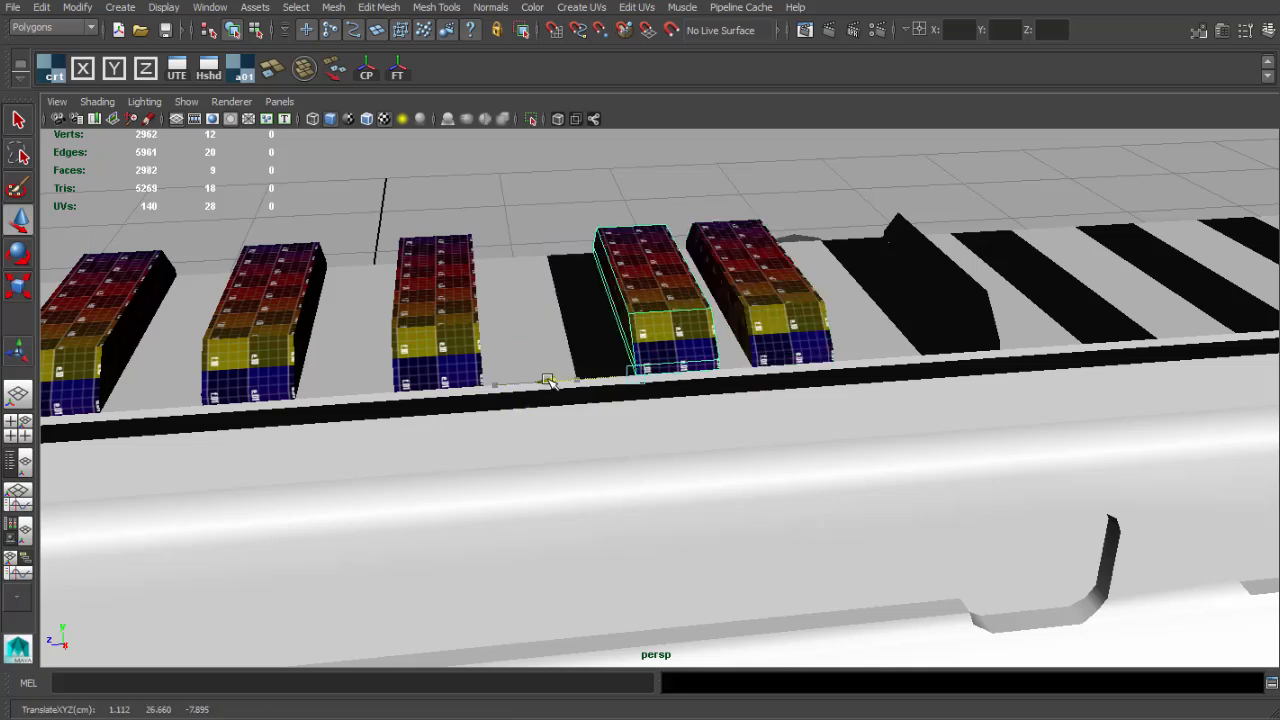
click(781, 343)
alt+drag(790, 349, 831, 350)
key(q)
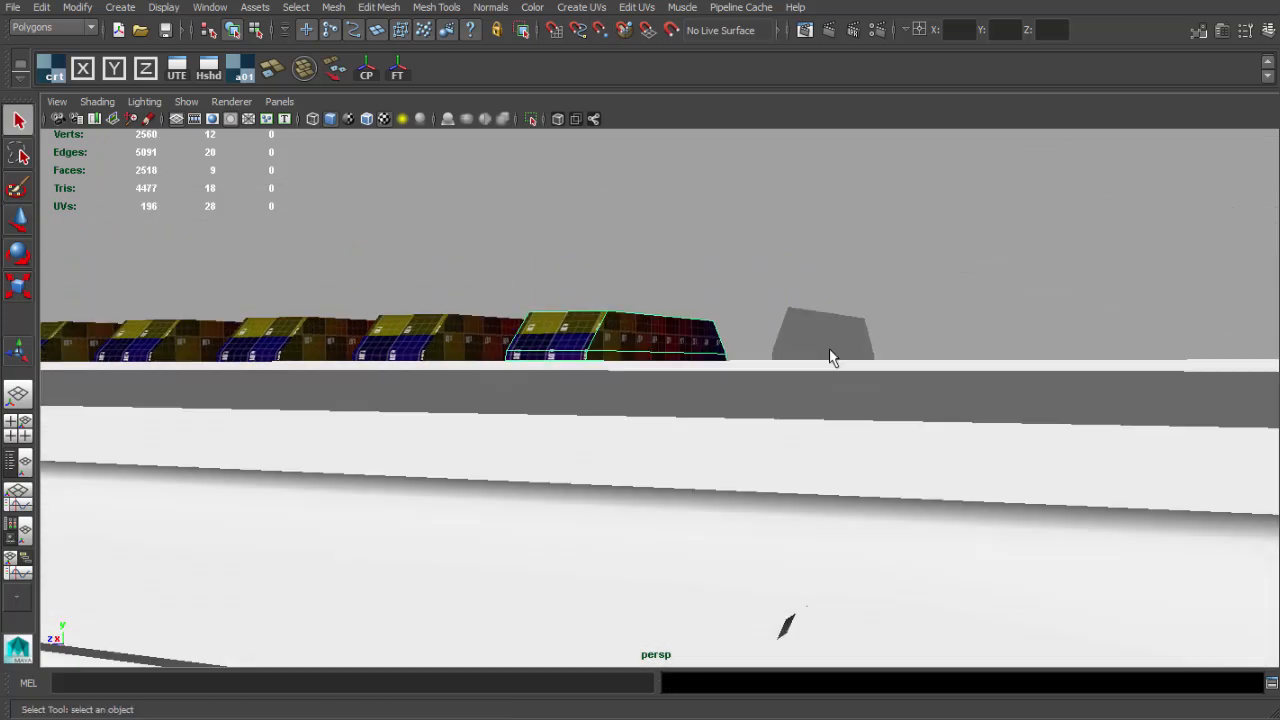
click(826, 359)
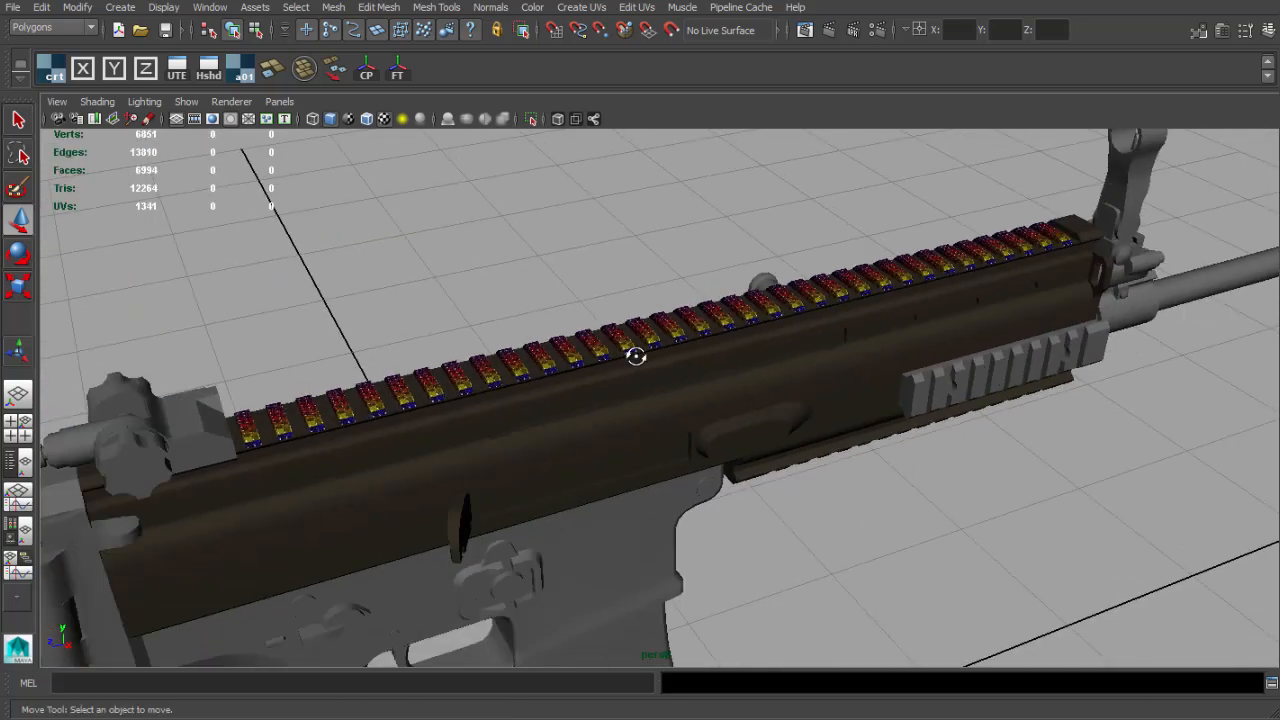
In the side view, switch the receiver mesh to vertex editing and select all vertices of its top rail teeth.
alt+drag(634, 354, 698, 437)
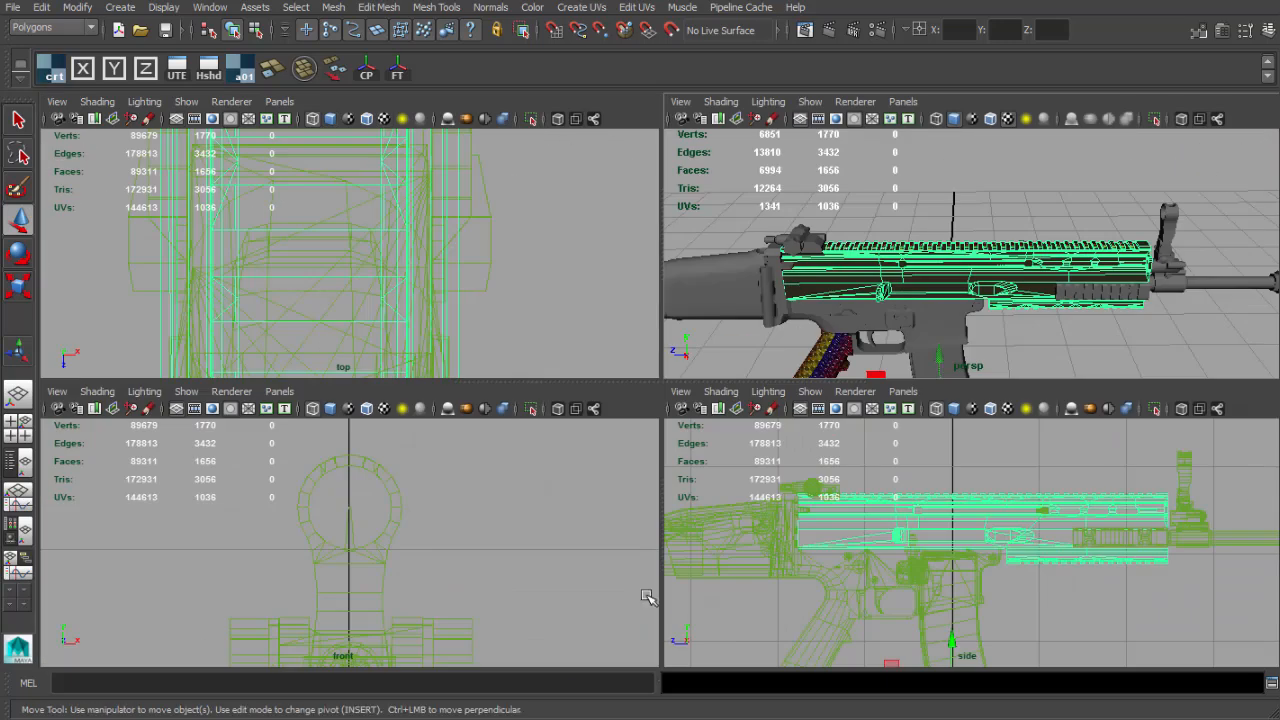
key(space)
right_drag(537, 251, 466, 249)
drag(271, 225, 1155, 320)
scroll(912, 316, up, 6)
alt+middle_drag(912, 316, 873, 510)
scroll(709, 306, up, 5)
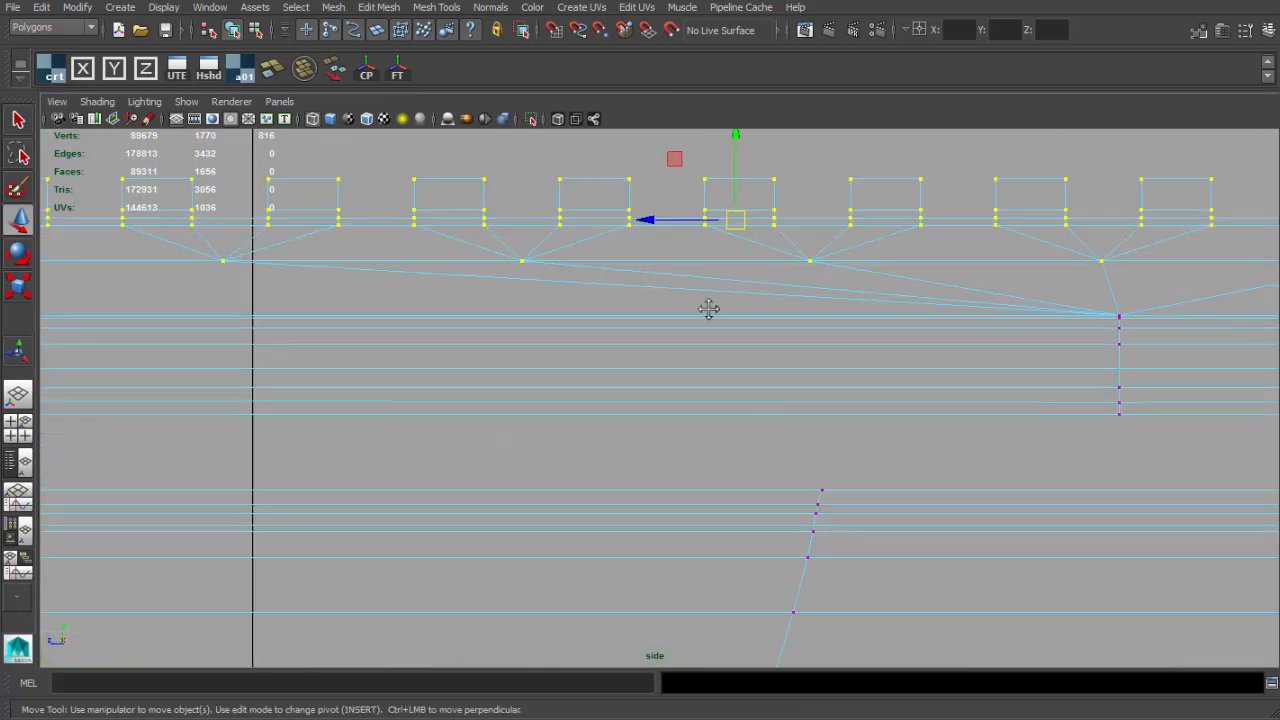
alt+middle_drag(709, 306, 755, 490)
scroll(620, 423, up, 3)
Merge the selected rail vertices through the Merge Vertices options.
shift+right_drag(618, 421, 614, 365)
shift+right_drag(688, 336, 741, 342)
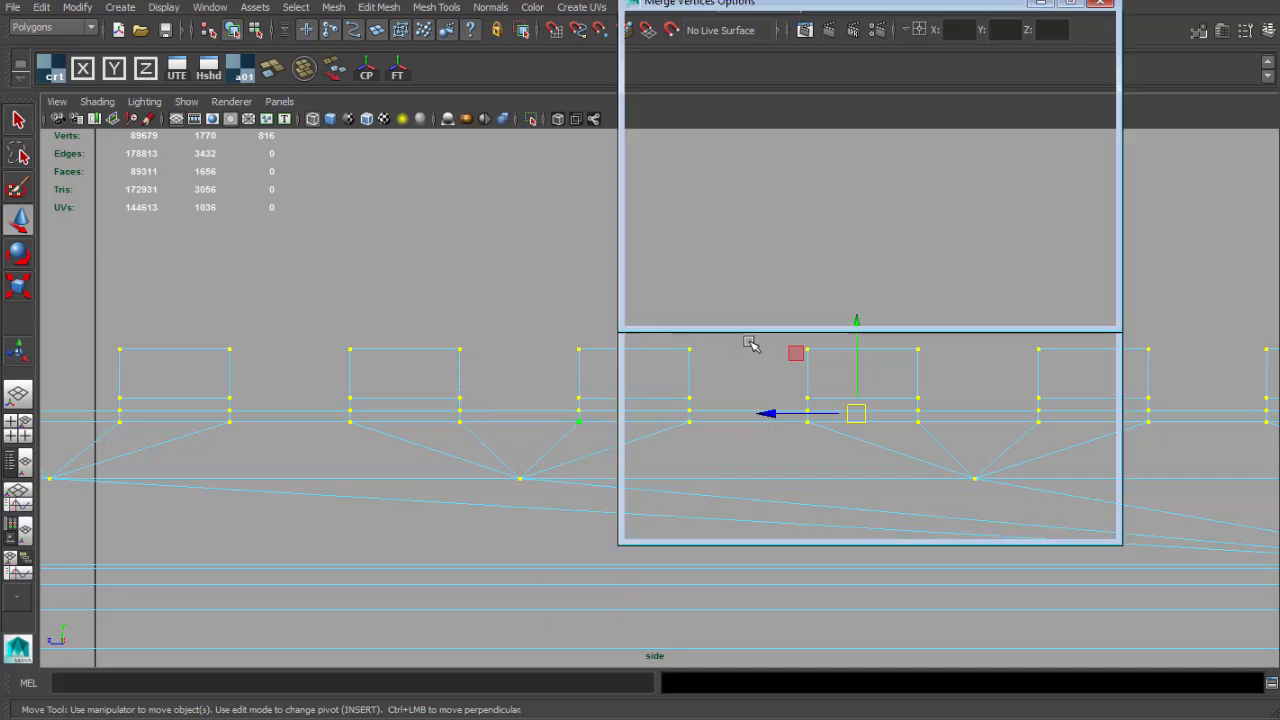
click(1025, 310)
scroll(709, 354, up, 3)
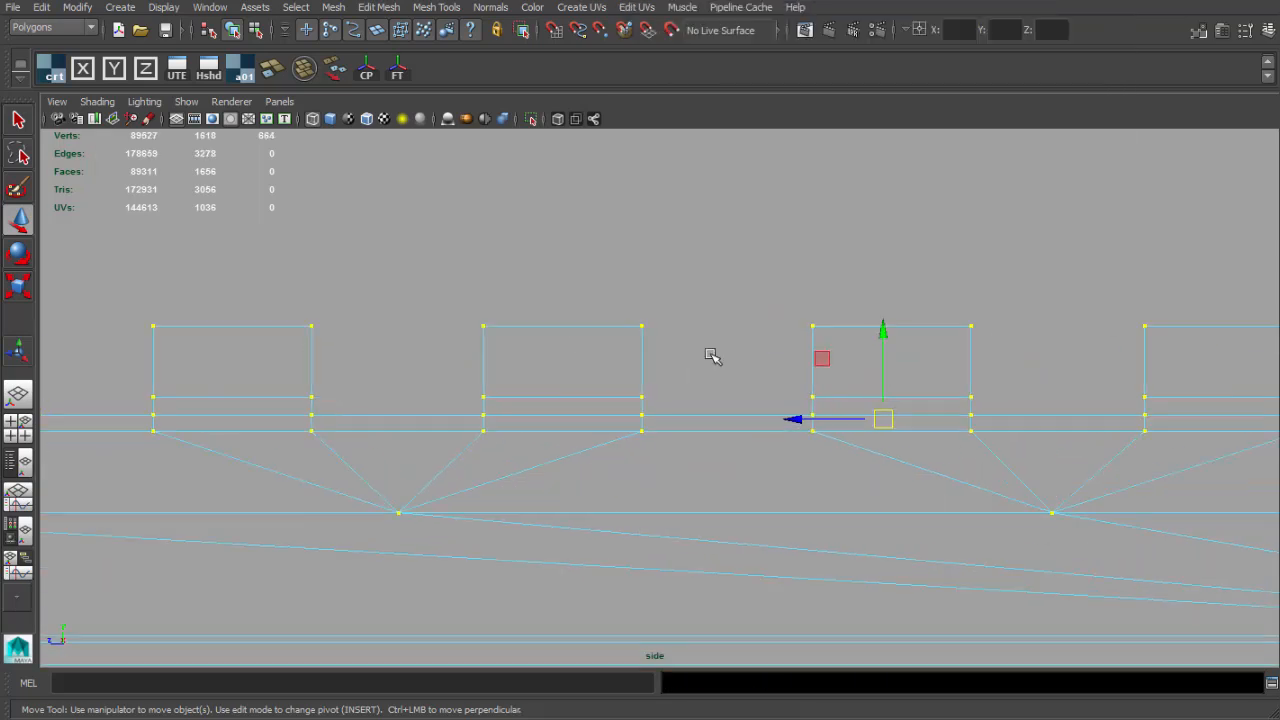
Return to the perspective view in object mode and inspect the merged top rail with nothing selected.
key(q)
right_drag(640, 326, 640, 366)
click(624, 338)
scroll(888, 348, down, 8)
alt+middle_drag(888, 348, 494, 328)
key(space)
key(space)
alt+drag(806, 316, 714, 406)
right_drag(714, 406, 754, 380)
alt+drag(706, 403, 770, 335)
click(780, 325)
scroll(820, 417, up, 3)
scroll(970, 486, down, 3)
alt+drag(970, 486, 874, 478)
click(866, 480)
click(788, 300)
alt+drag(780, 296, 740, 303)
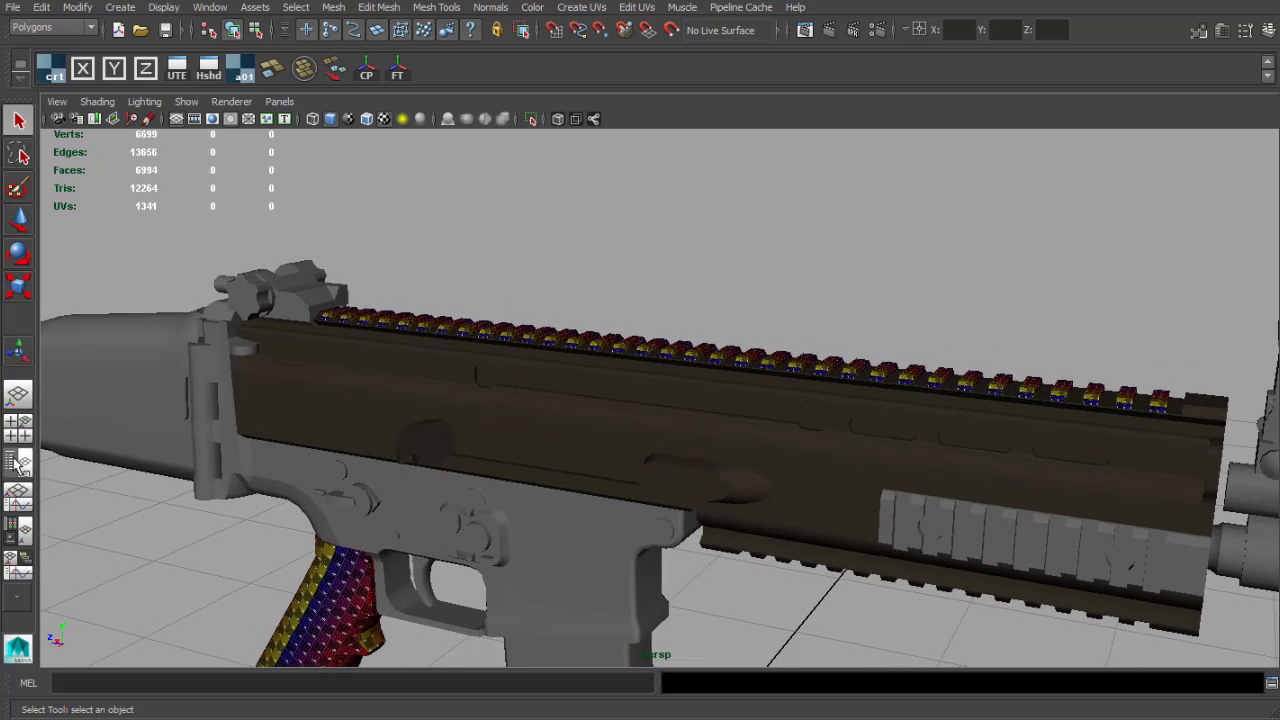
Show a widened UV Texture Editor beside the perspective view and select the receiver mesh to display its UVs.
click(18, 462)
click(142, 101)
mouse_move(200, 188)
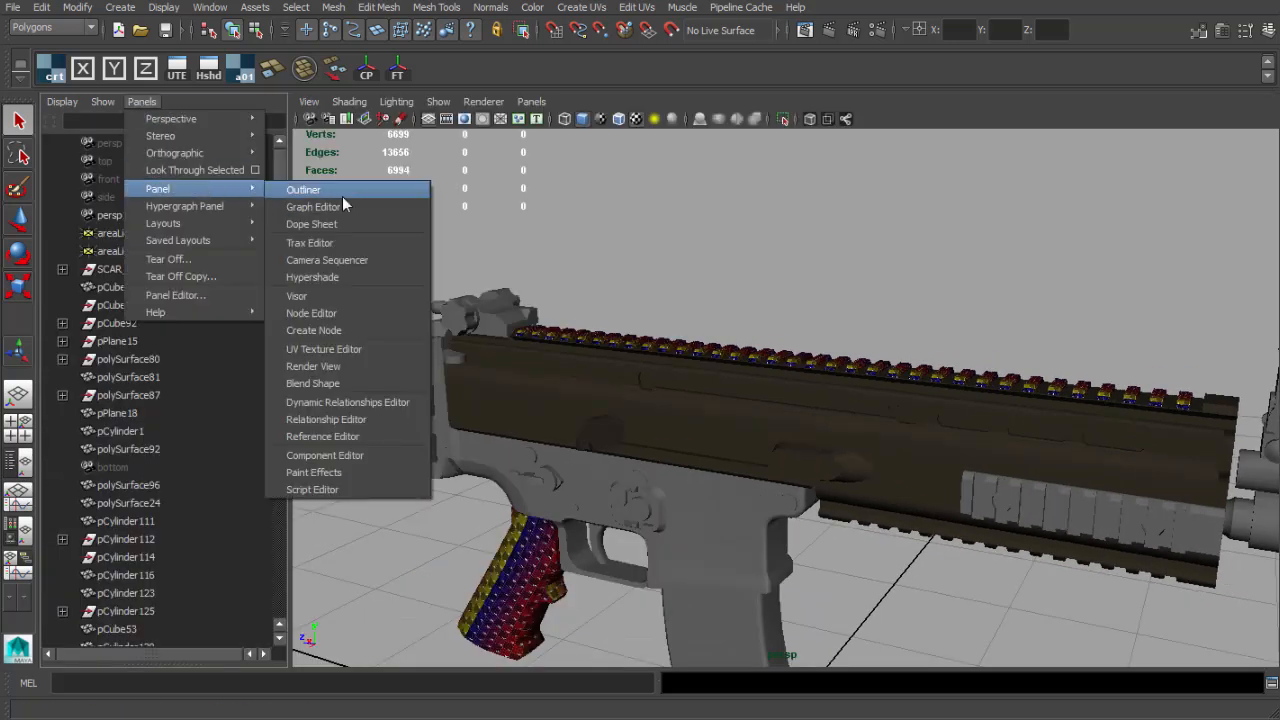
click(323, 357)
drag(291, 336, 549, 340)
click(704, 388)
scroll(346, 411, up, 3)
scroll(346, 411, down, 2)
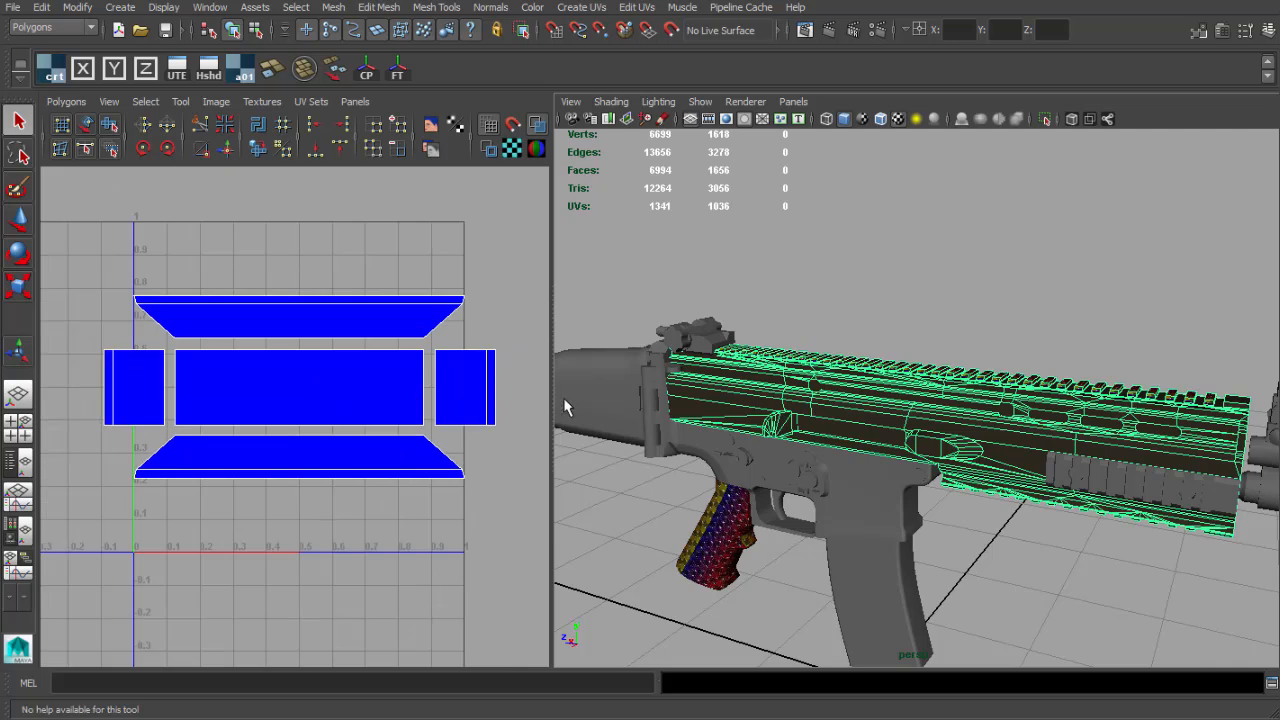
drag(551, 399, 585, 397)
Isolate the selected receiver mesh in the perspective view and display it shaded around the rear of the top rail.
alt+drag(727, 337, 770, 375)
alt+right_drag(770, 375, 903, 406)
alt+middle_drag(903, 406, 1010, 410)
alt+drag(1010, 410, 1031, 406)
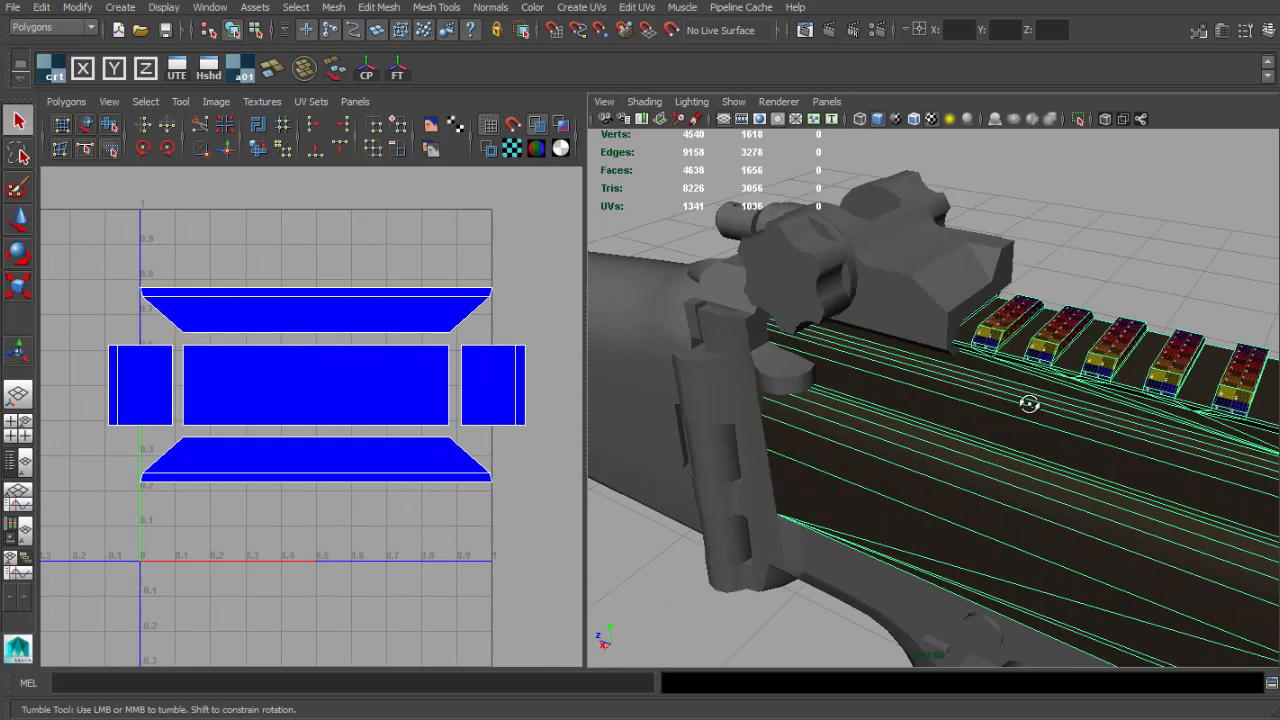
alt+right_drag(1031, 406, 1061, 445)
alt+drag(1059, 438, 1056, 438)
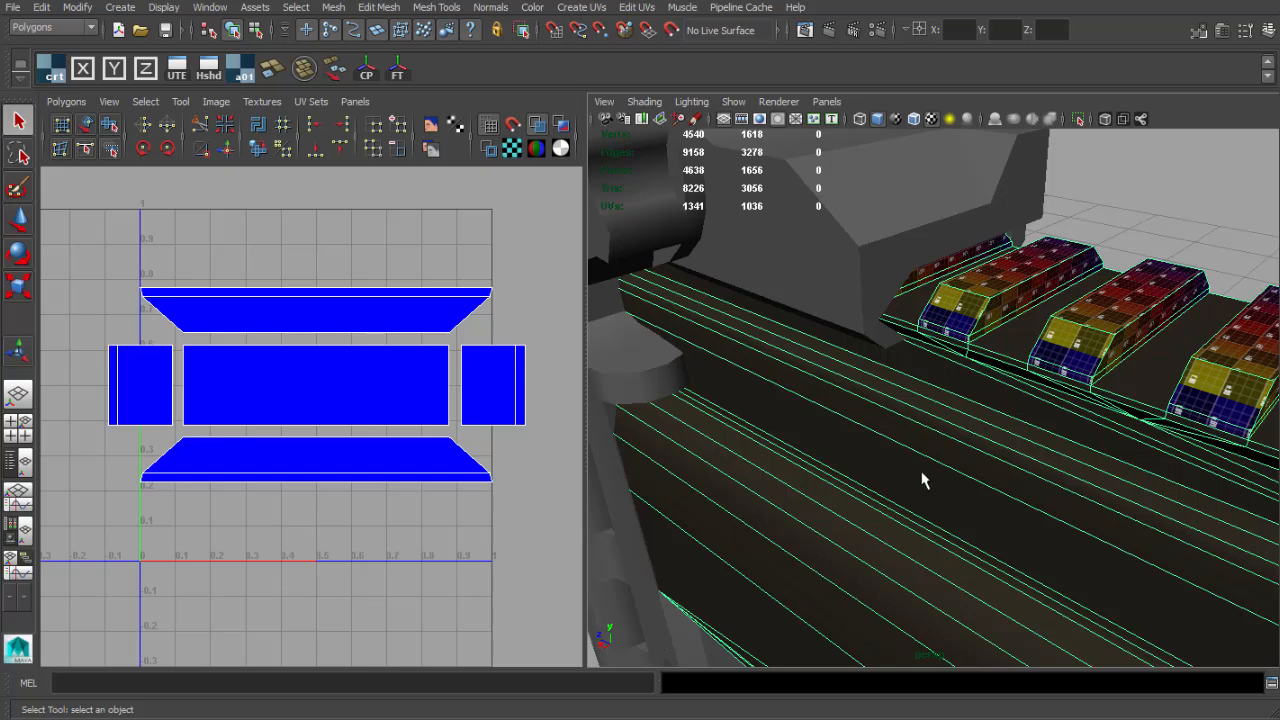
key(4)
scroll(929, 446, down, 5)
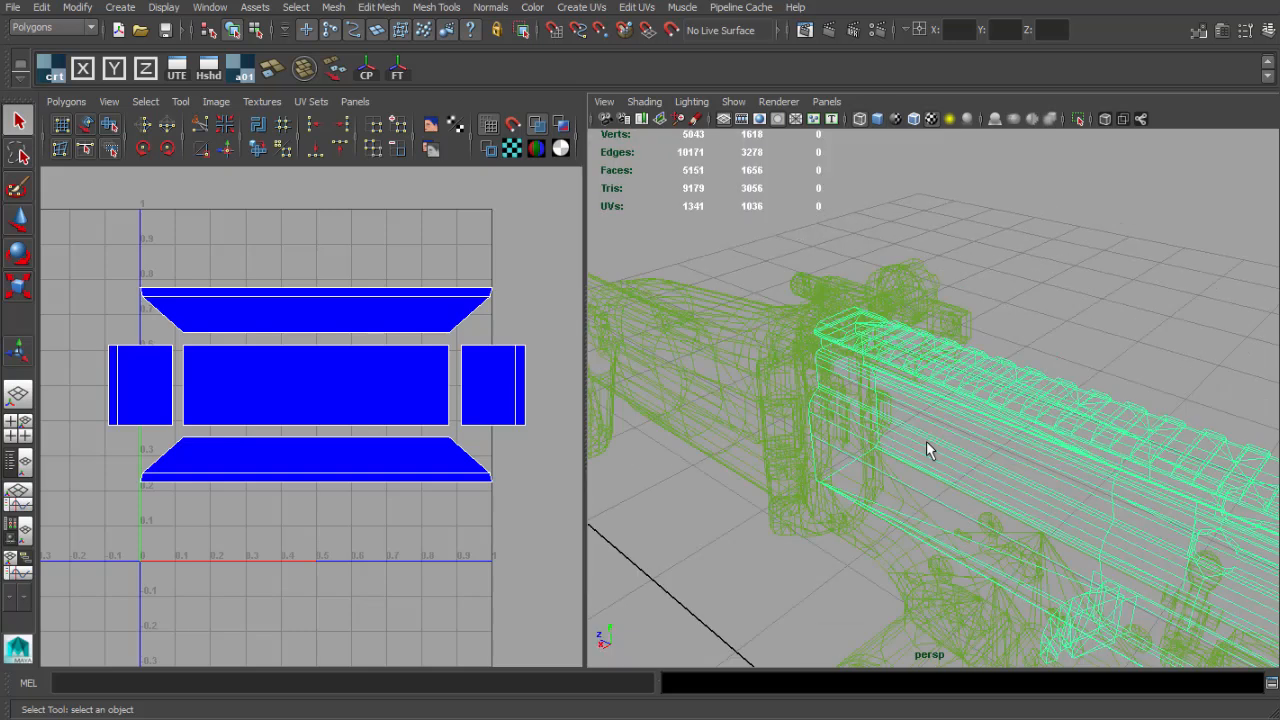
alt+drag(895, 409, 1011, 160)
click(1084, 119)
key(5)
alt+drag(942, 343, 931, 351)
scroll(931, 349, up, 5)
alt+middle_drag(933, 346, 937, 394)
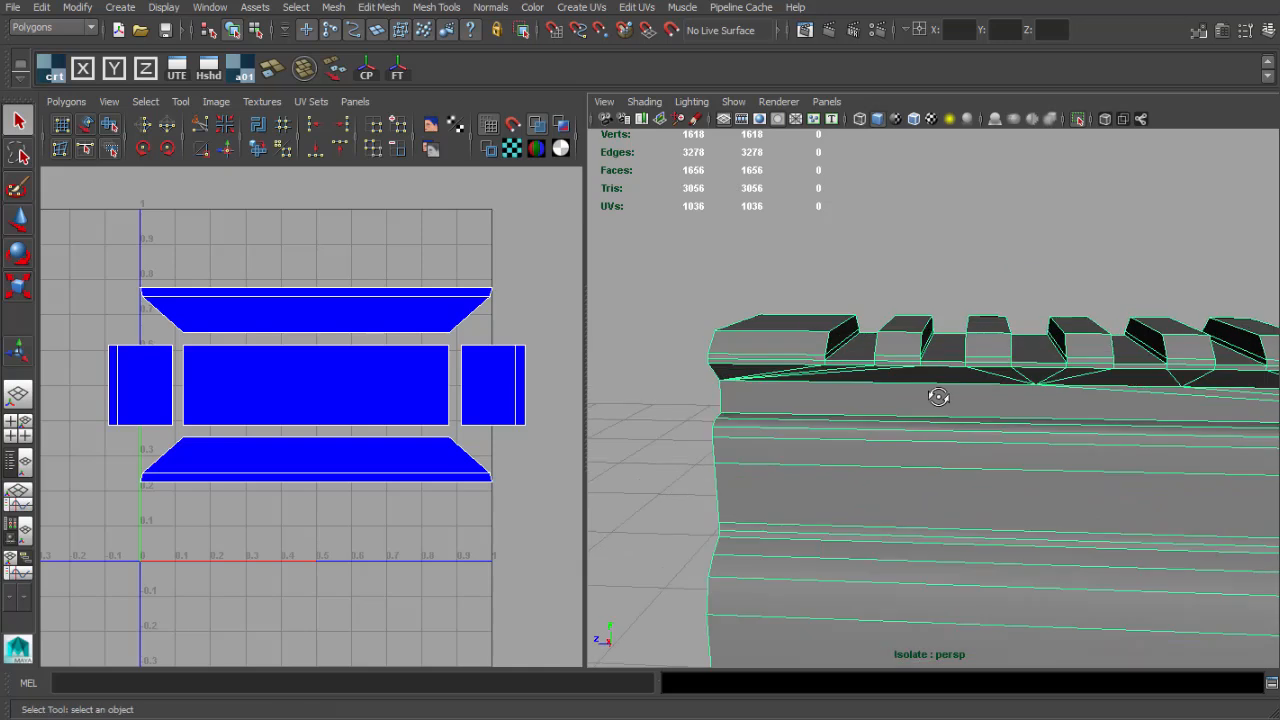
Select the faces of the first narrow tooth beside the wide end block and move their UV shells below the overlapping stack.
scroll(940, 380, up, 5)
key(F11)
double_click(949, 344)
drag(1003, 366, 1004, 368)
key(w)
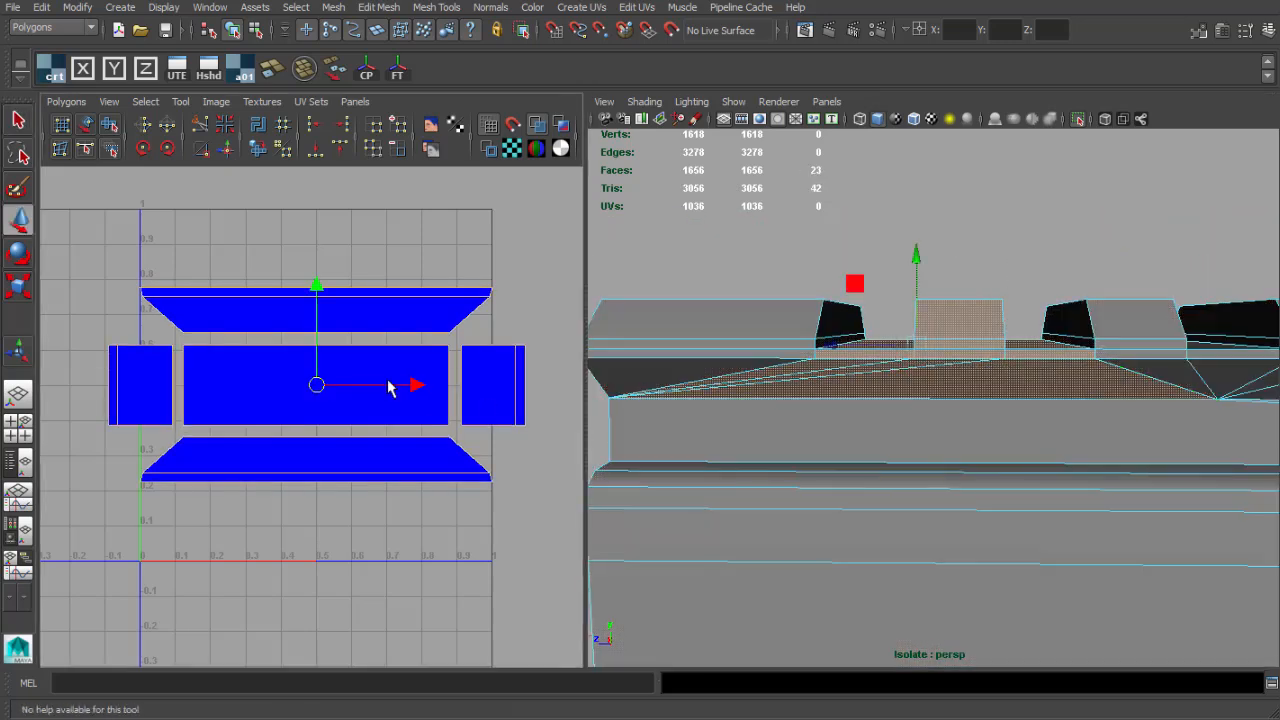
drag(316, 303, 314, 510)
Select the second narrow tooth's faces and move their UV shells below the first tooth's set.
scroll(1018, 427, down, 3)
alt+middle_drag(1020, 428, 781, 401)
alt+drag(781, 401, 942, 318)
drag(1007, 394, 1009, 395)
scroll(419, 427, down, 3)
alt+middle_drag(419, 427, 424, 342)
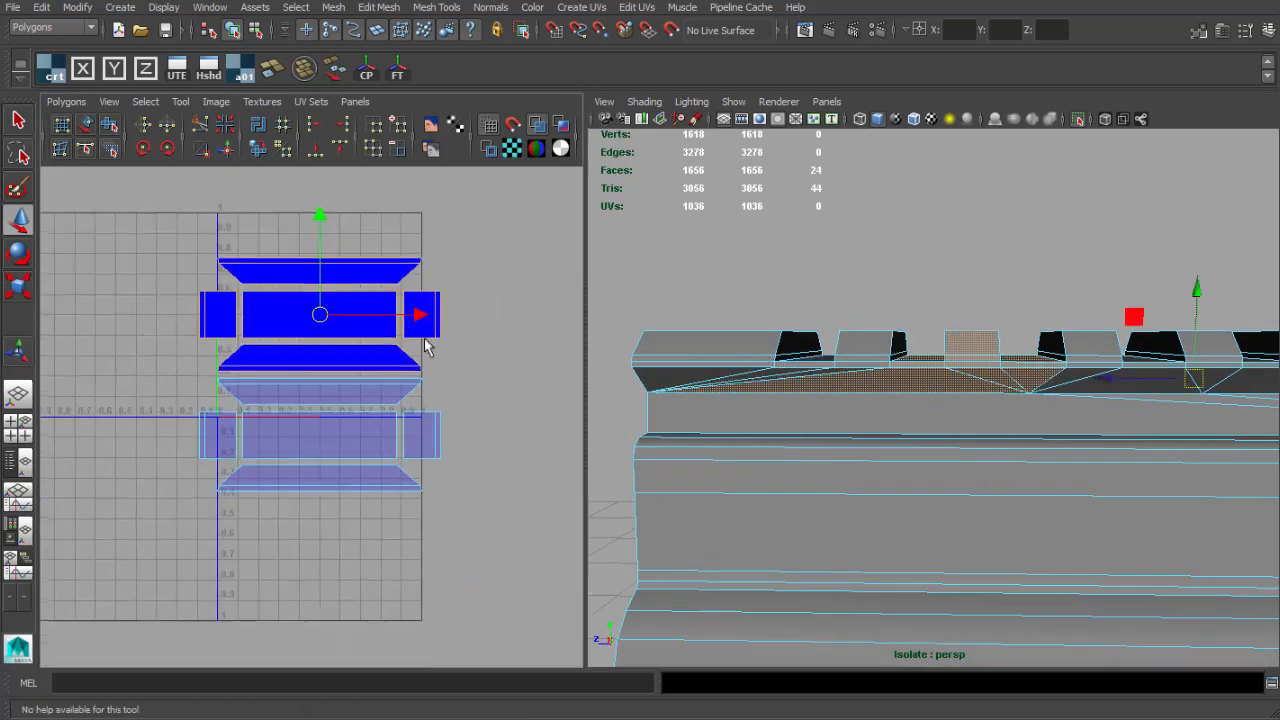
drag(317, 218, 297, 457)
Select the third narrow tooth's faces and line up their UV shells directly below the second tooth's set.
scroll(1110, 305, up, 3)
alt+middle_drag(1110, 305, 931, 337)
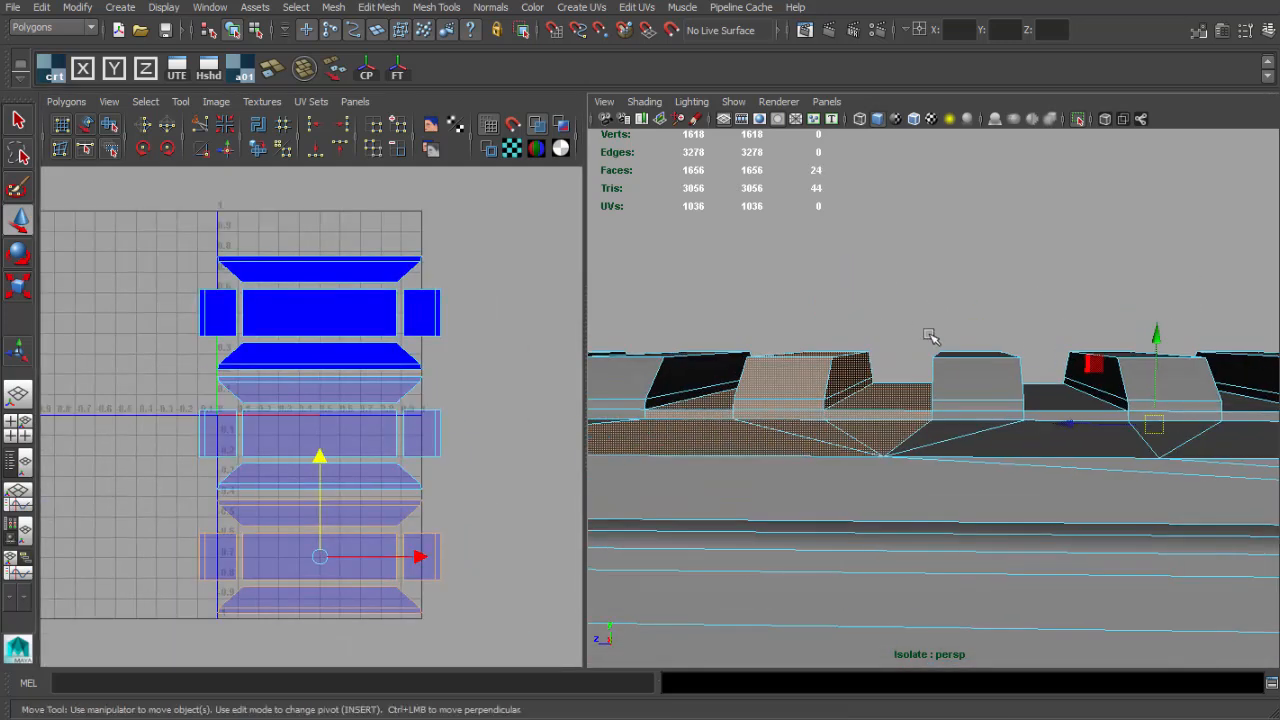
shift+click(1012, 432)
drag(322, 220, 321, 584)
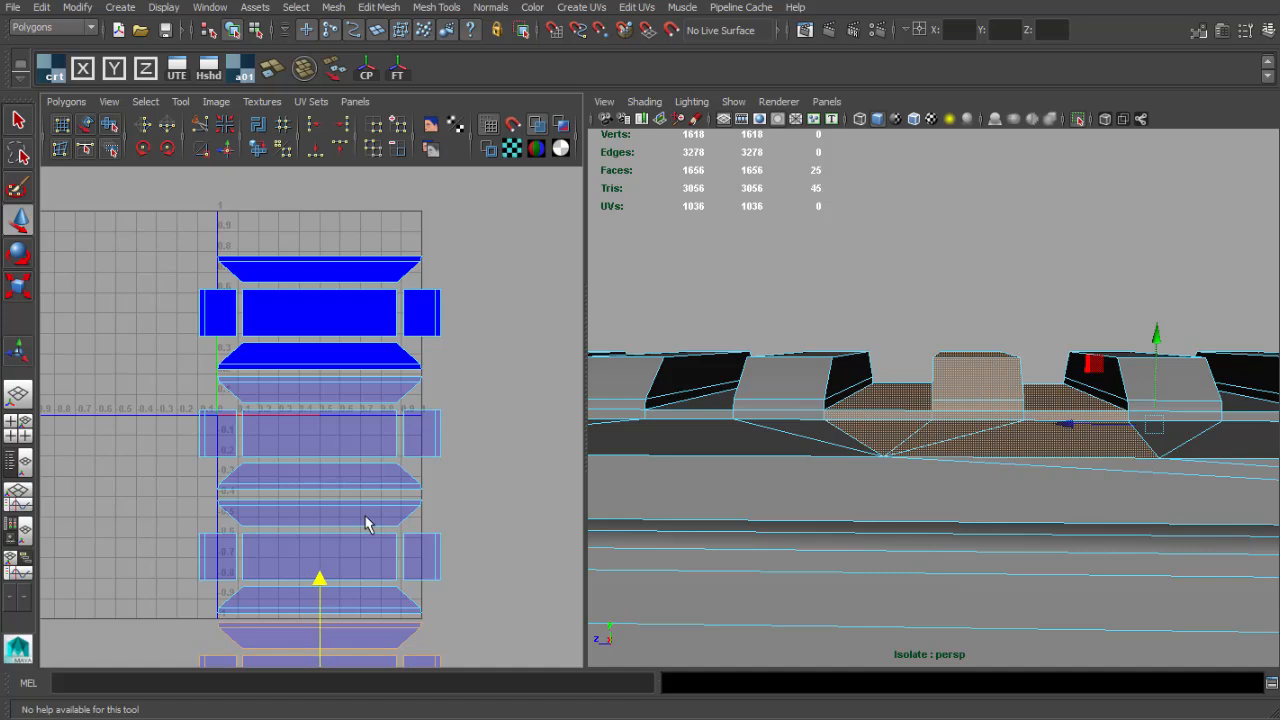
alt+middle_drag(366, 523, 358, 283)
scroll(350, 310, up, 1)
drag(312, 346, 311, 343)
Select the fourth narrow tooth's faces and move their UV shells below the third tooth's set.
alt+middle_drag(1148, 386, 975, 396)
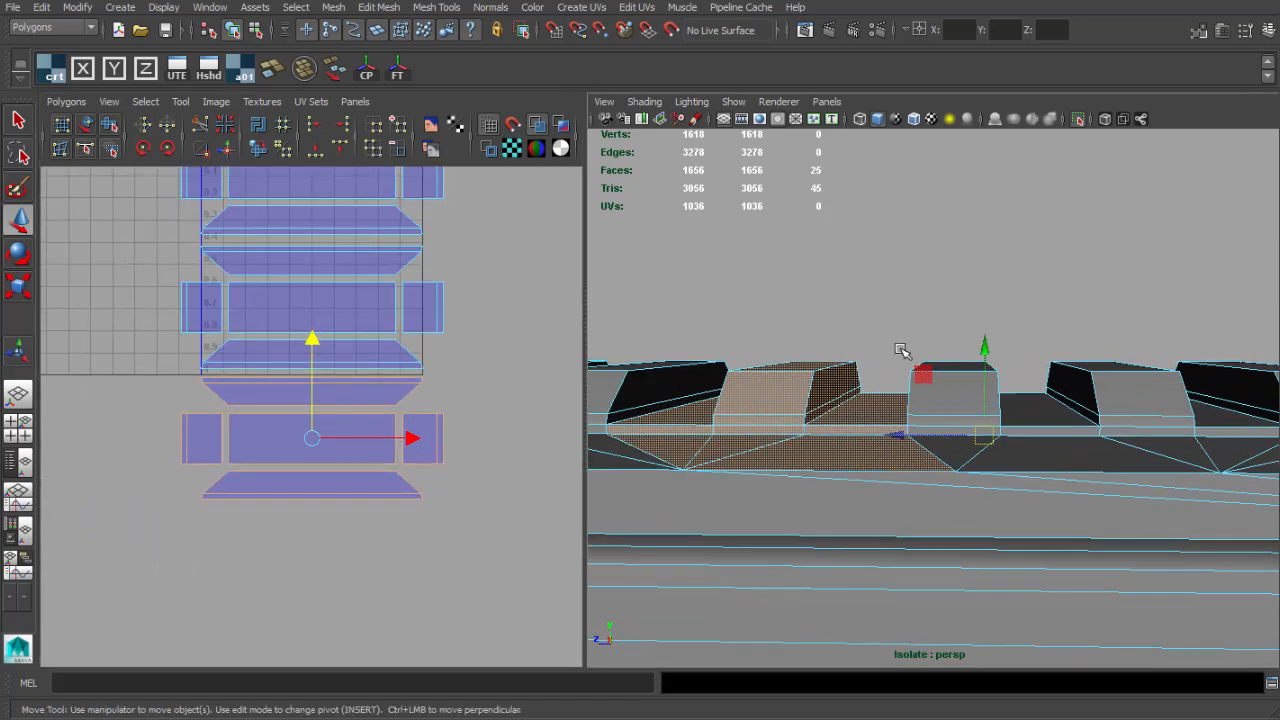
drag(905, 351, 1015, 467)
scroll(315, 270, down, 3)
scroll(315, 270, down, 2)
drag(313, 195, 313, 411)
Move the fifth narrow tooth's UV shells to the end of the column and select the faces of the following tooth.
alt+middle_drag(1001, 378, 920, 381)
drag(1045, 461, 1045, 462)
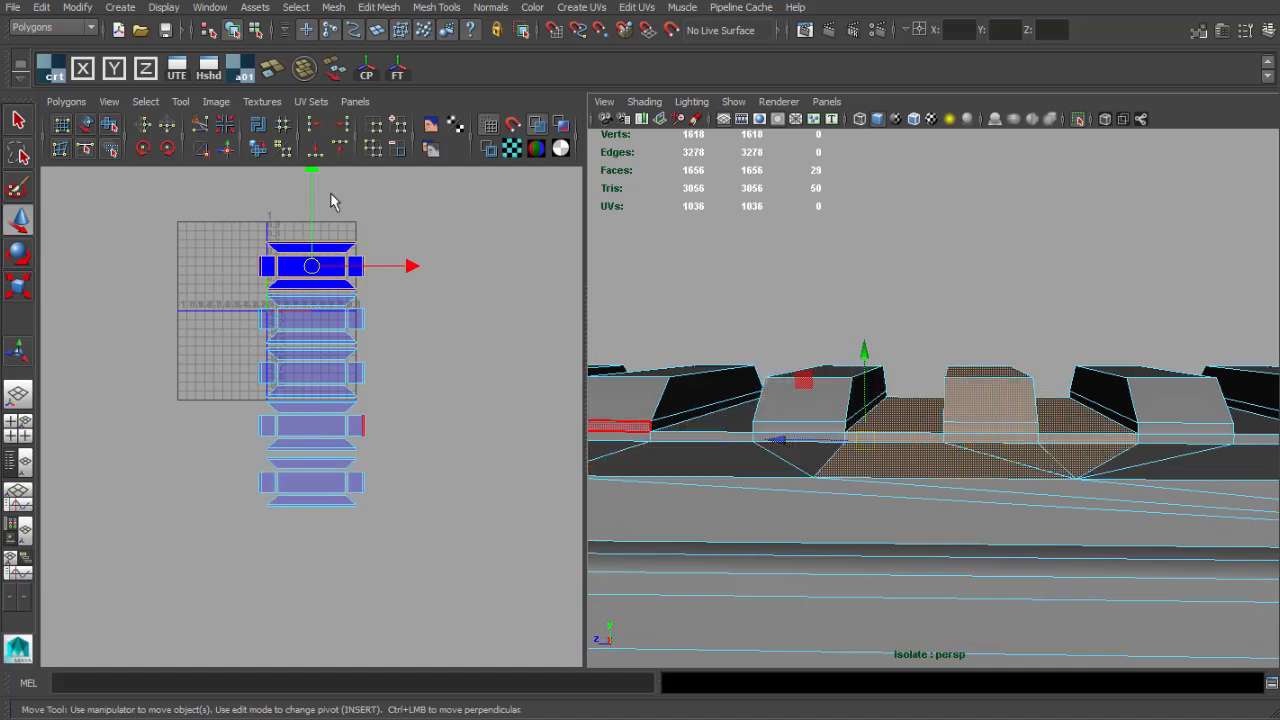
drag(322, 200, 307, 461)
alt+middle_drag(1090, 355, 906, 340)
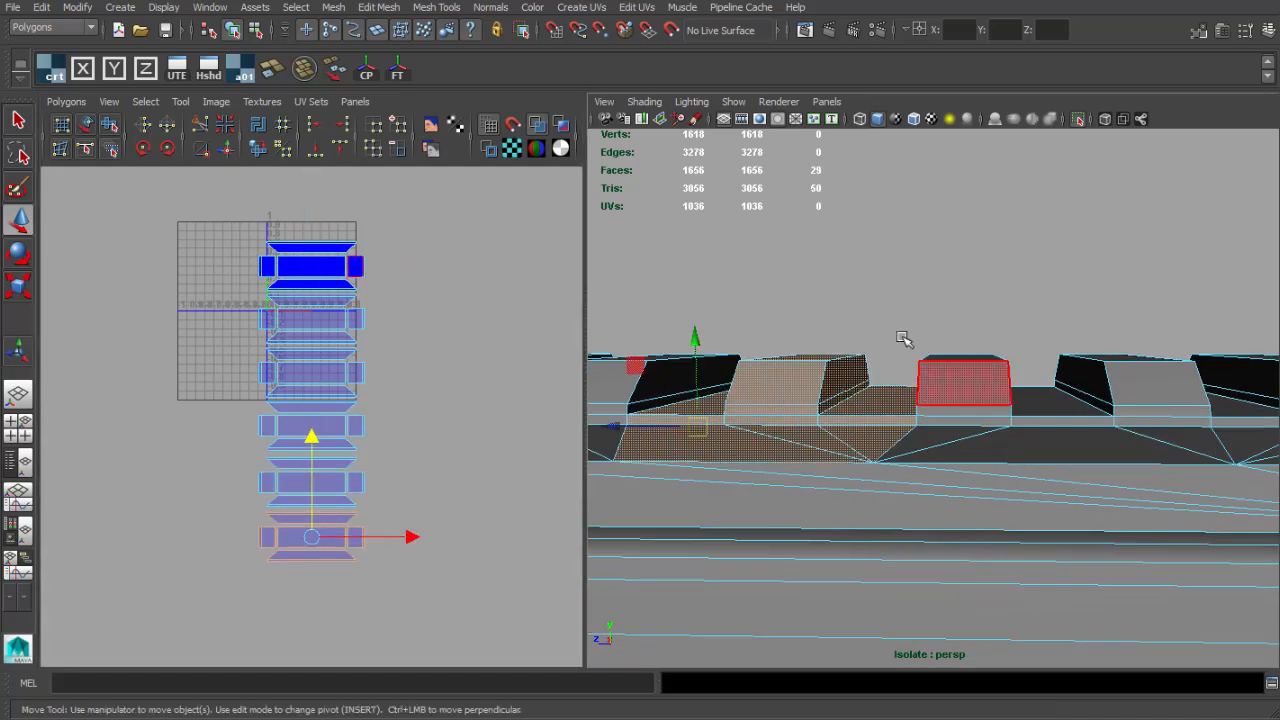
drag(884, 291, 1024, 450)
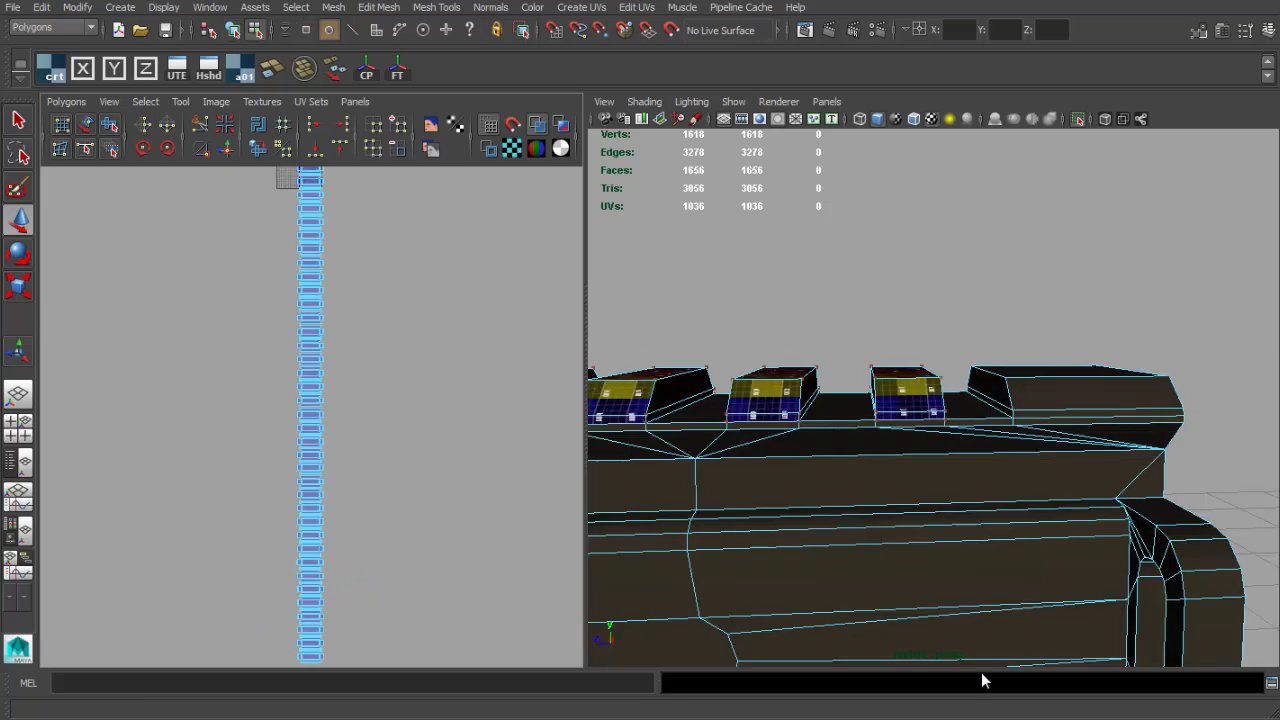
Select the UVs of all the teeth, scale the whole column down uniformly and reposition it over the UV grid.
scroll(374, 514, up, 6)
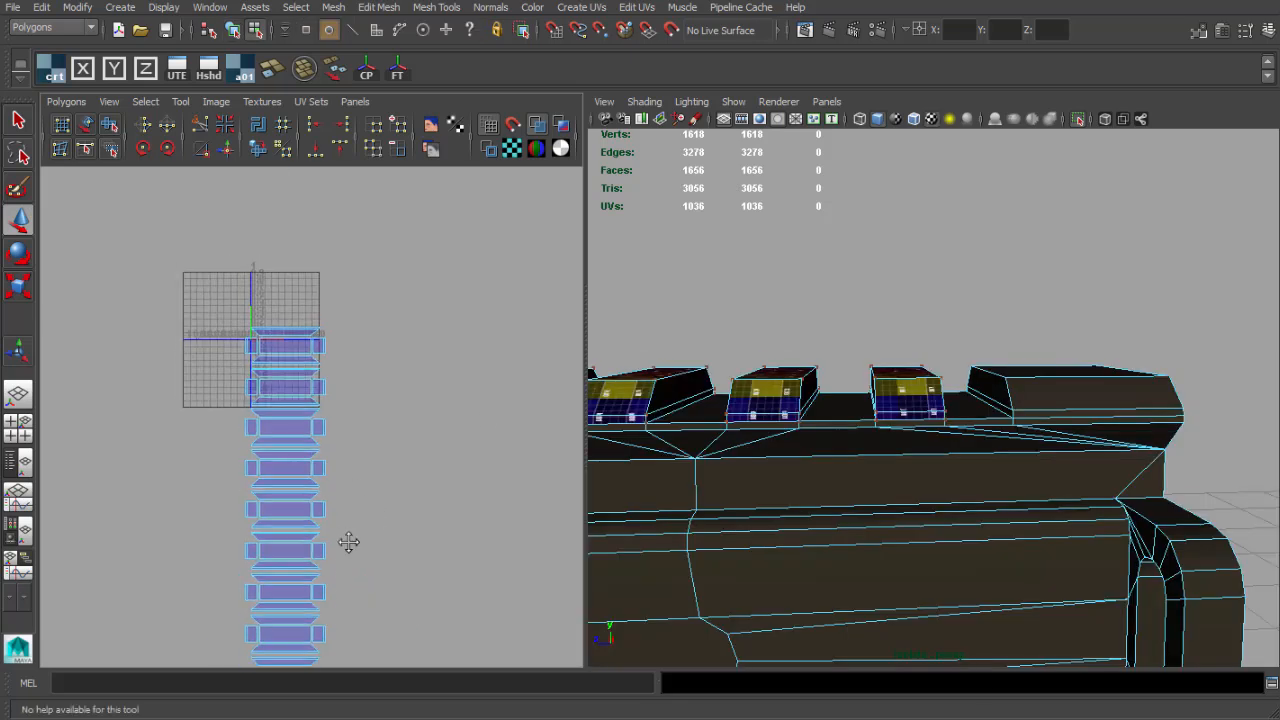
scroll(365, 447, down, 3)
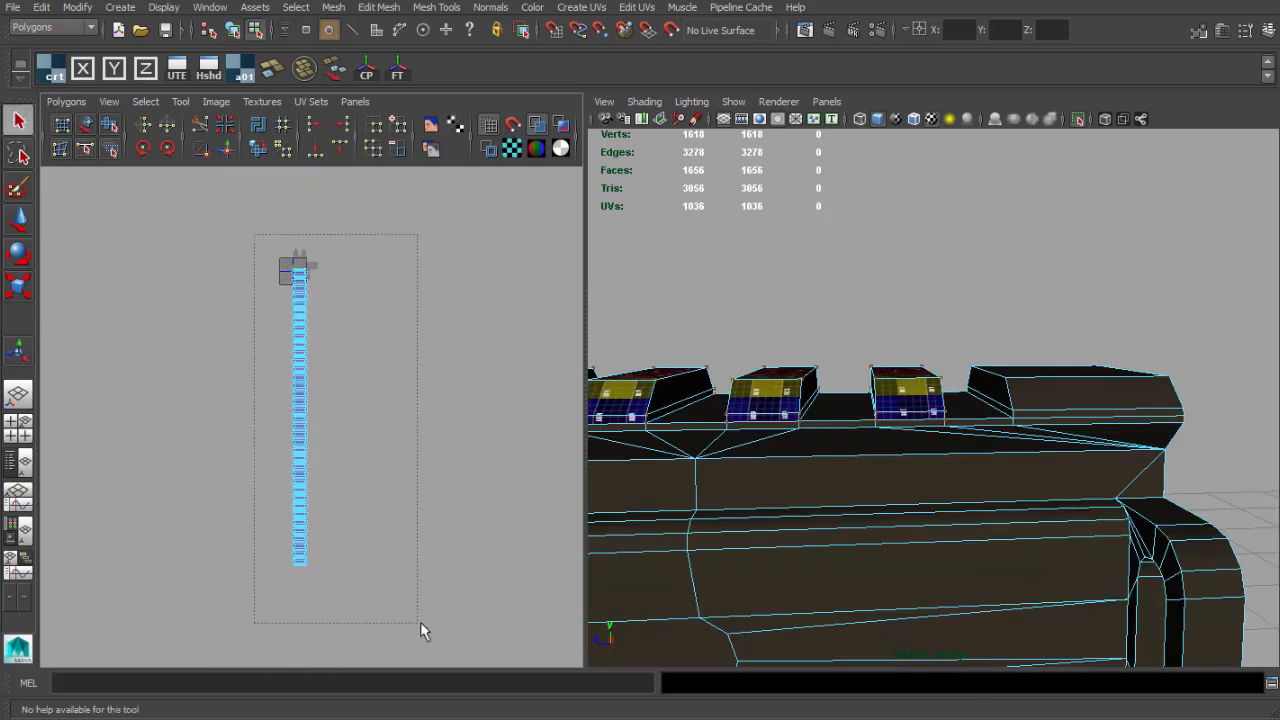
drag(239, 416, 222, 413)
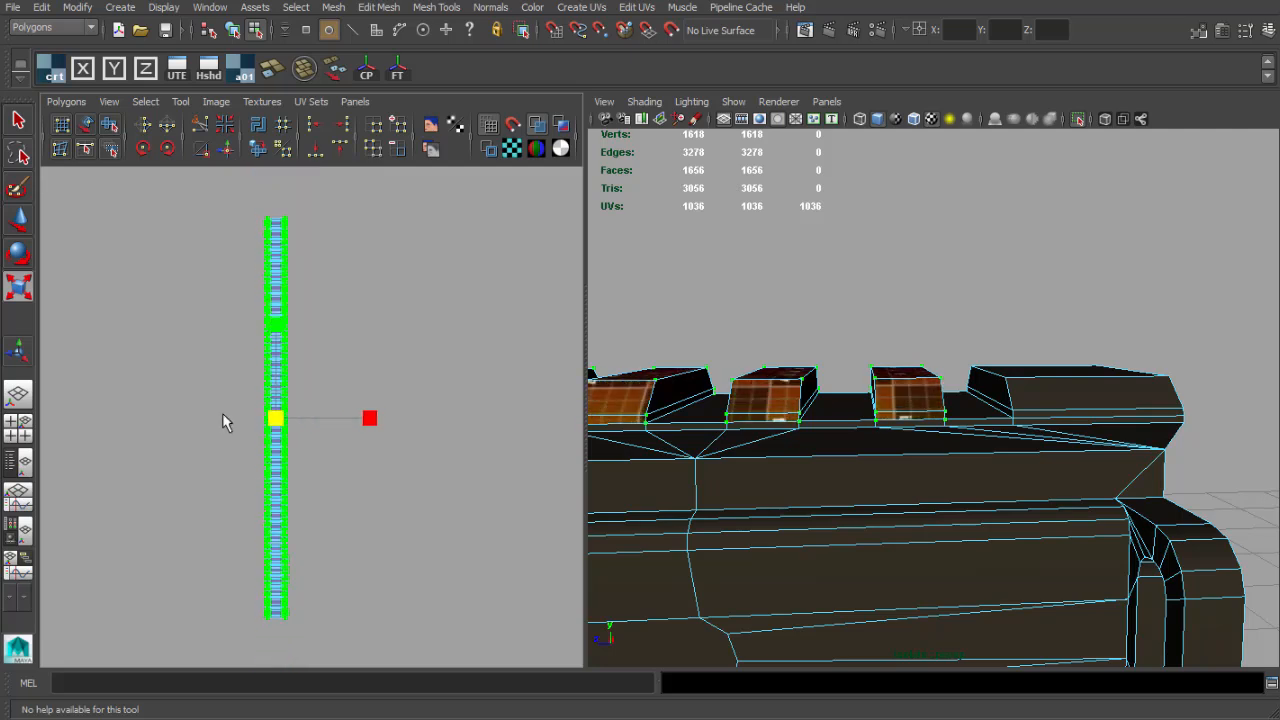
key(w)
scroll(222, 413, down, 5)
alt+middle_drag(296, 430, 316, 502)
scroll(320, 508, up, 5)
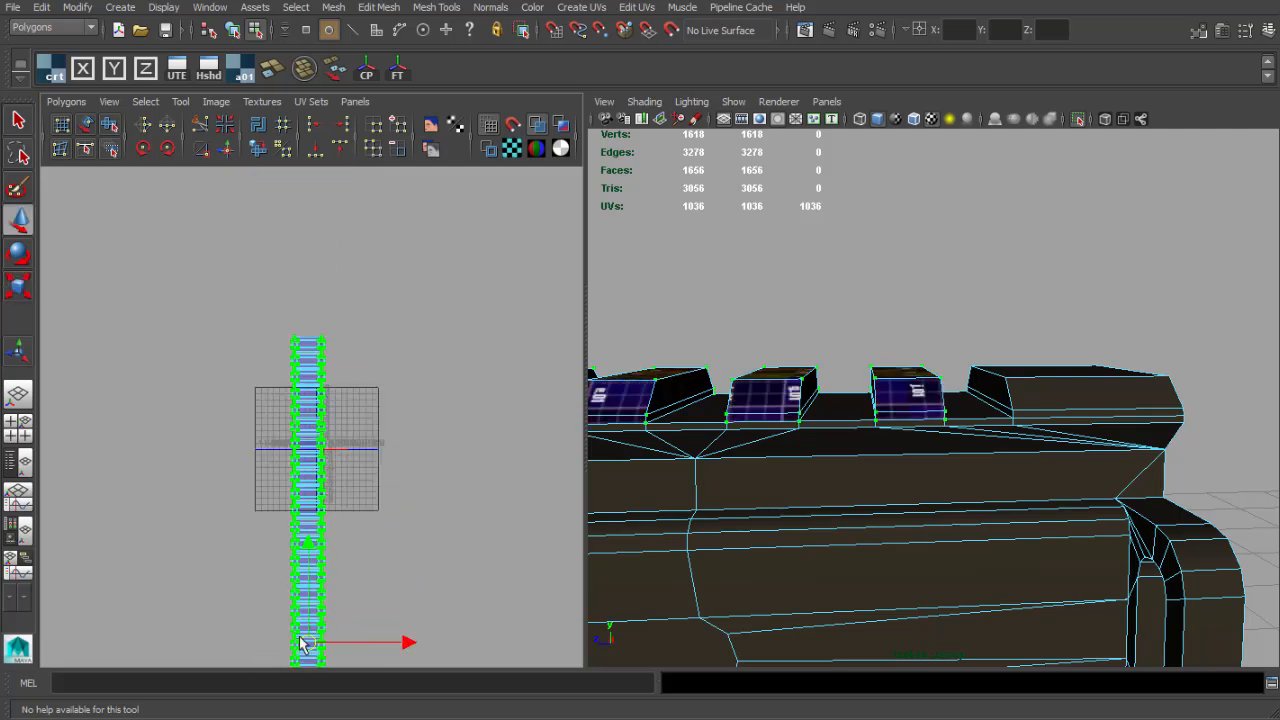
Return to object mode, select the receiver mesh and inspect the checker texture on the rail teeth up close.
alt+drag(740, 440, 810, 430)
alt+right_drag(810, 430, 880, 400)
key(q)
key(F8)
click(806, 340)
alt+drag(806, 340, 726, 363)
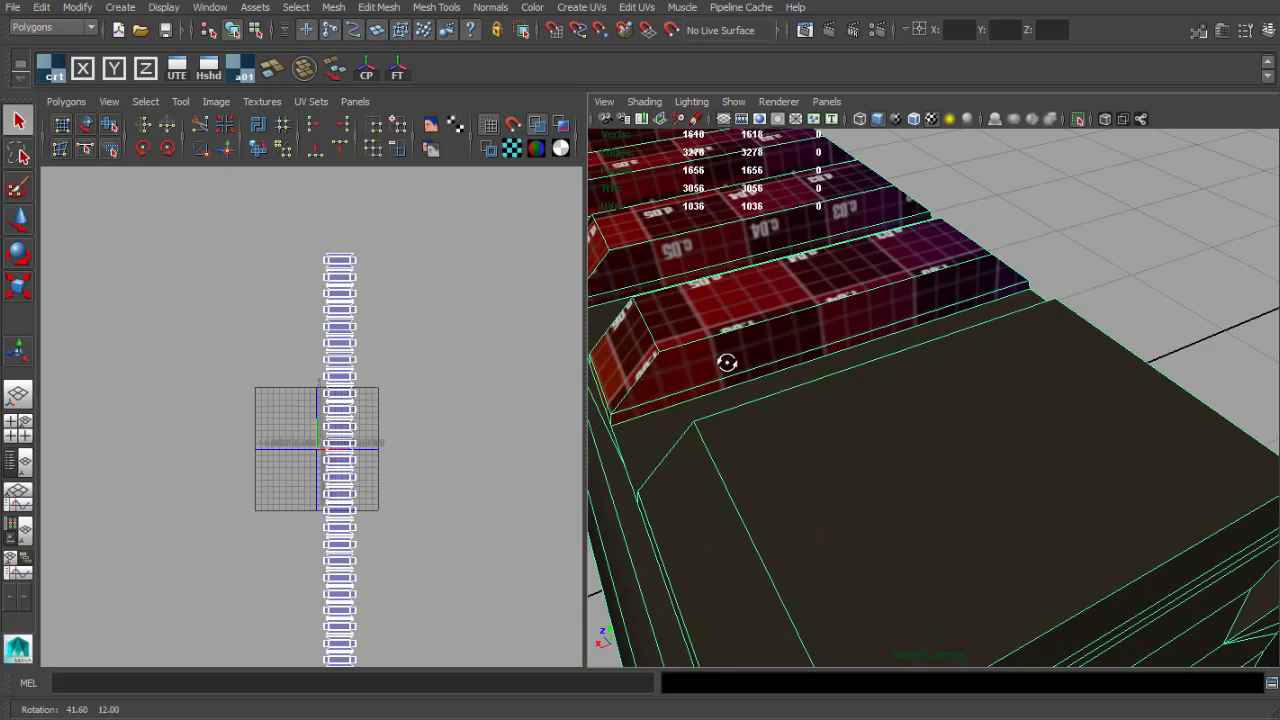
Examine the checker texture on the rail teeth and the receiver's shape from both ends and the side.
click(1143, 305)
alt+drag(1143, 305, 1110, 375)
alt+middle_drag(1110, 375, 1191, 437)
alt+drag(1191, 437, 1120, 405)
alt+right_drag(1120, 405, 1049, 417)
alt+drag(1049, 417, 1220, 369)
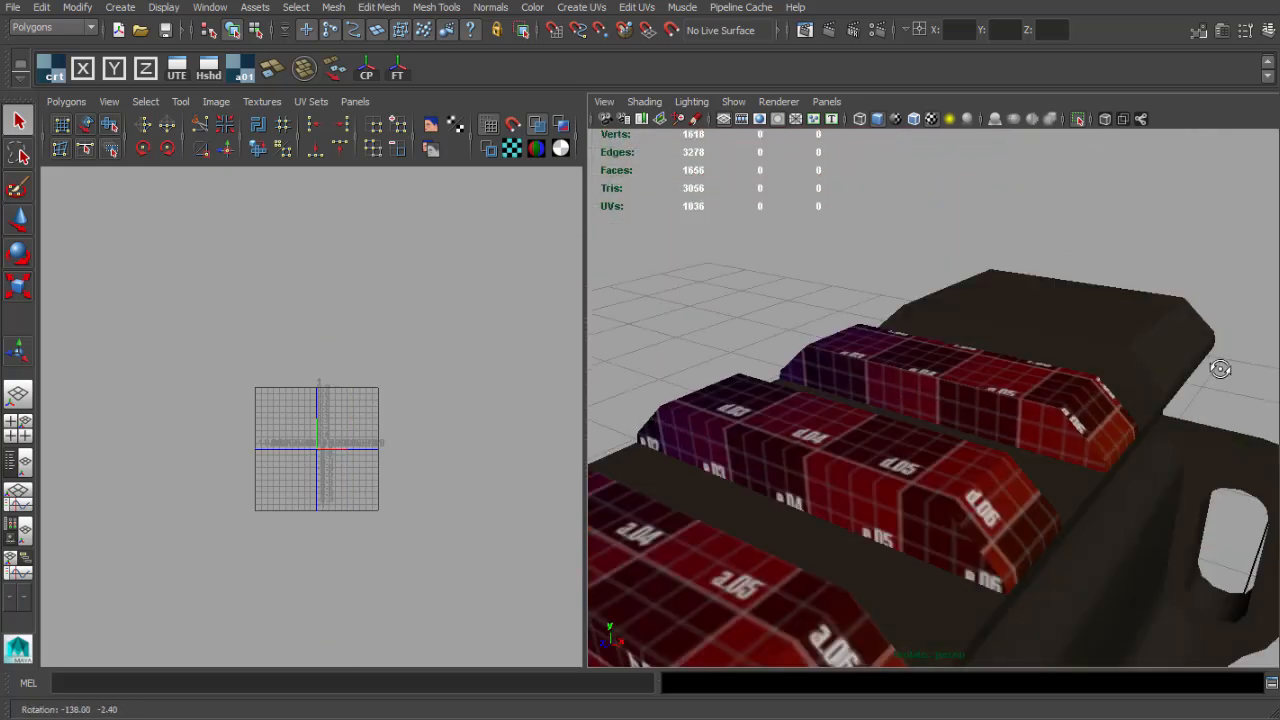
alt+right_drag(1220, 369, 1040, 345)
alt+middle_drag(1040, 345, 1100, 253)
drag(586, 321, 394, 330)
alt+right_drag(880, 400, 771, 420)
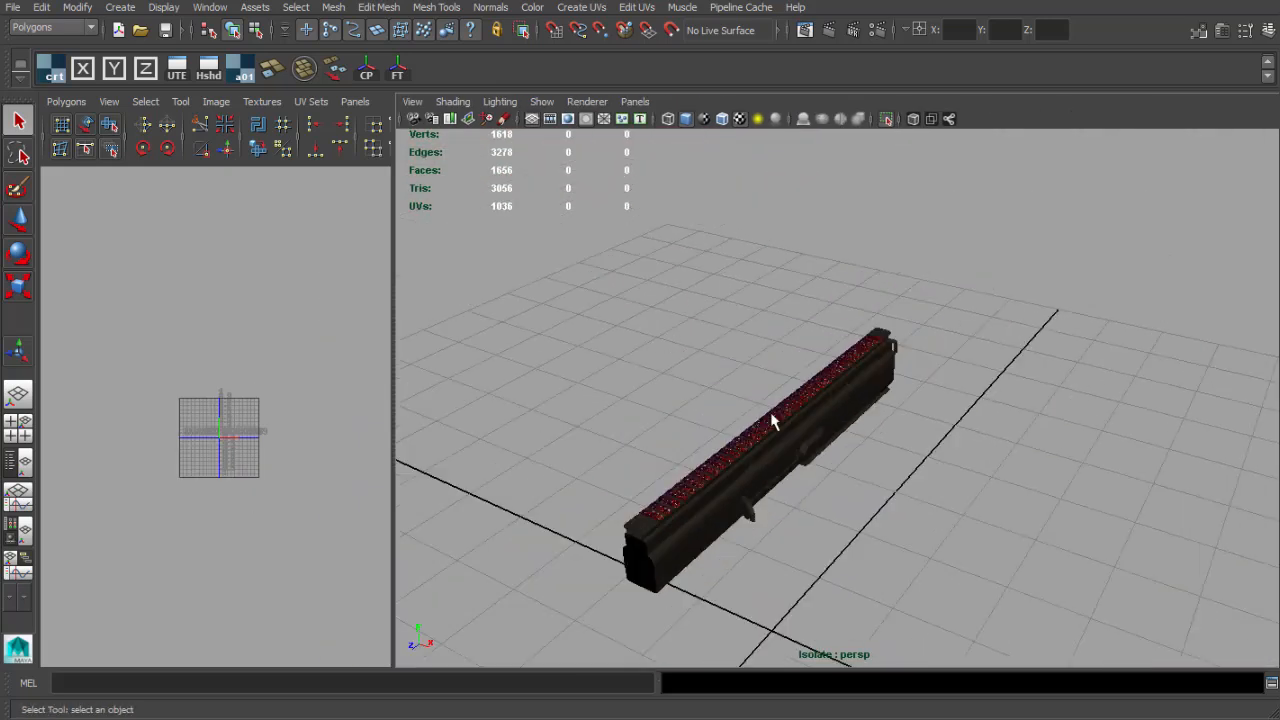
alt+drag(771, 420, 745, 330)
alt+right_drag(745, 330, 823, 306)
alt+drag(700, 340, 909, 354)
click(840, 365)
alt+right_drag(832, 366, 869, 363)
alt+drag(869, 363, 852, 345)
alt+right_drag(852, 345, 902, 342)
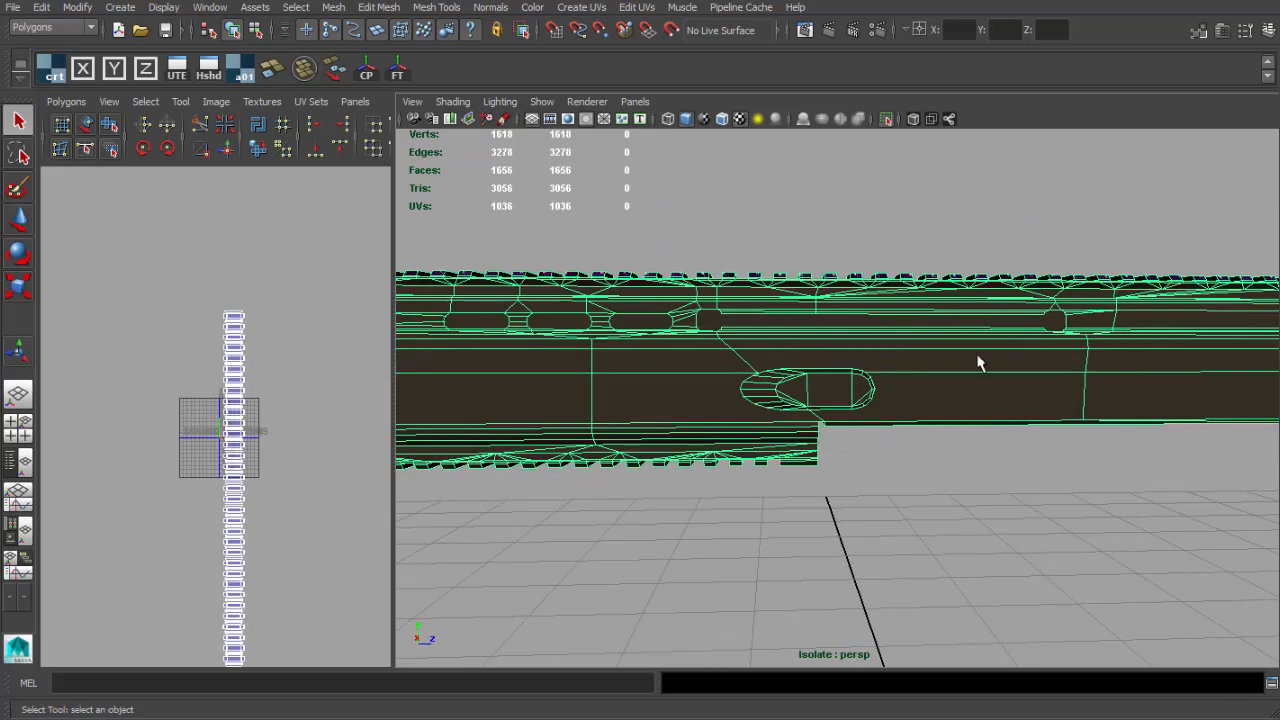
alt+middle_drag(980, 362, 690, 398)
alt+right_drag(690, 398, 1000, 354)
alt+drag(1000, 354, 837, 364)
Select the top, sloped and thin edge faces of the wide end block on the rail and planar-project them along Y.
key(F11)
click(777, 366)
mouse_move(712, 366)
alt+mouse_down()
mouse_move(820, 392)
mouse_move(708, 397)
mouse_move(754, 383)
mouse_move(509, 294)
mouse_move(710, 370)
alt+mouse_up()
alt+right_drag(710, 370, 832, 412)
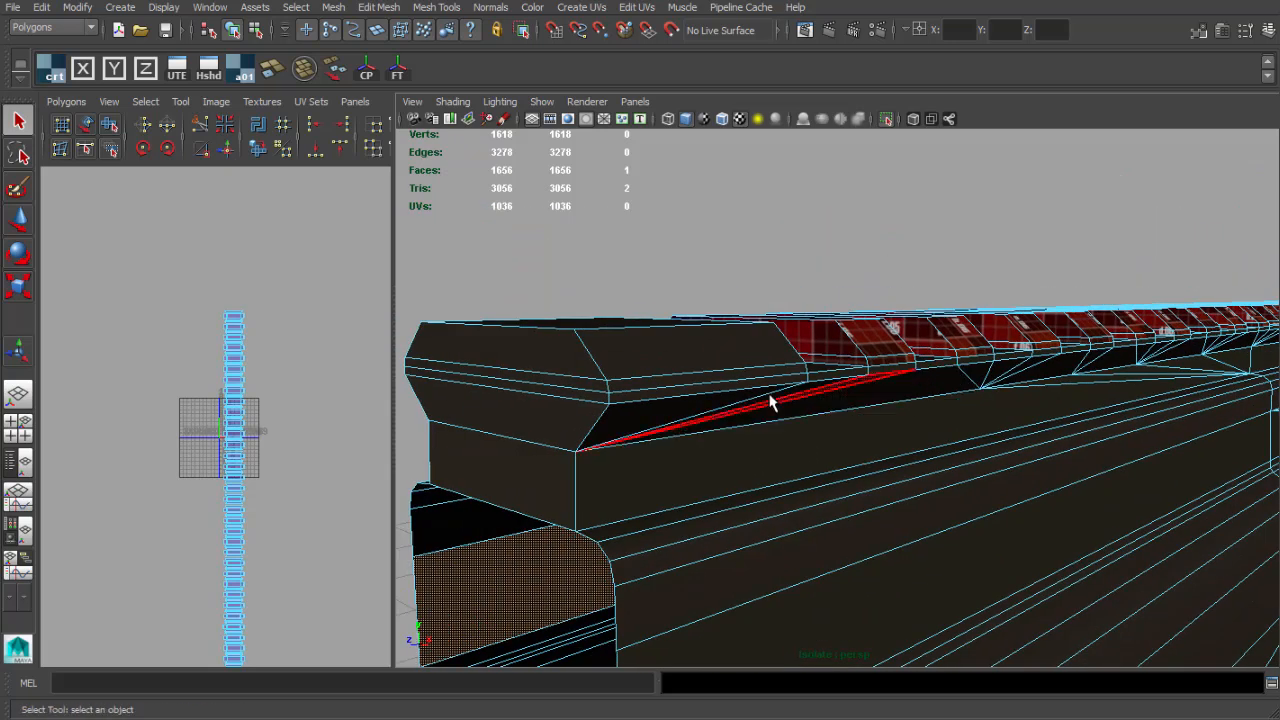
alt+drag(719, 376, 700, 425)
shift+click(856, 340)
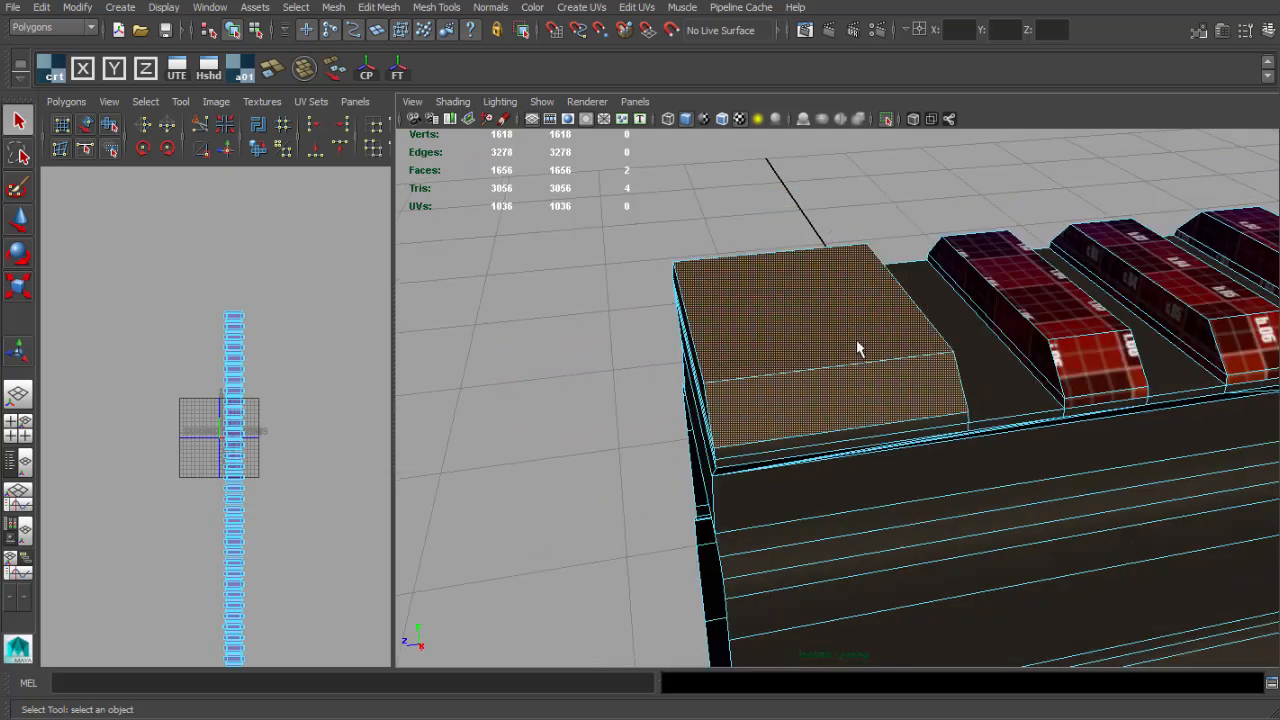
alt+drag(856, 340, 740, 352)
alt+drag(825, 353, 730, 348)
shift+click(848, 368)
shift+click(845, 416)
alt+drag(845, 416, 831, 388)
shift+click(877, 380)
scroll(831, 387, down, 3)
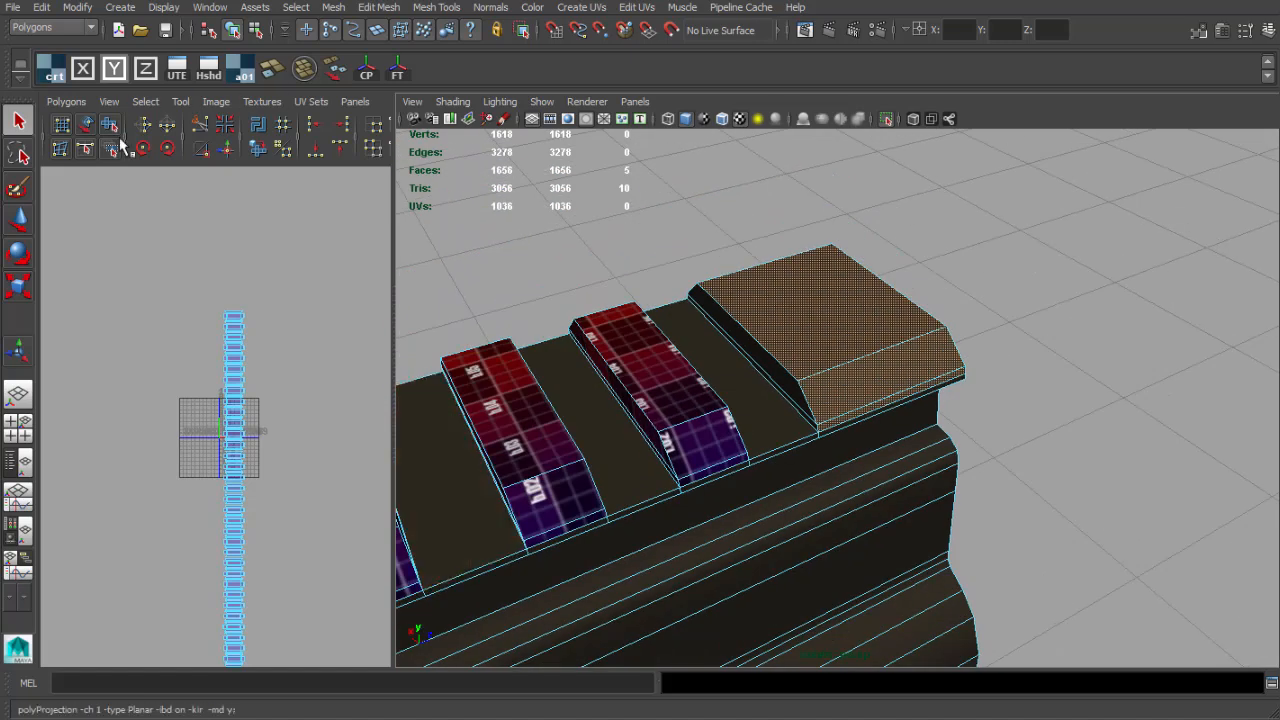
alt+drag(748, 357, 742, 350)
Planar-project the wide block's inner side faces and outer end faces separately, the end faces along Z, and move the end shell above the others.
click(742, 350)
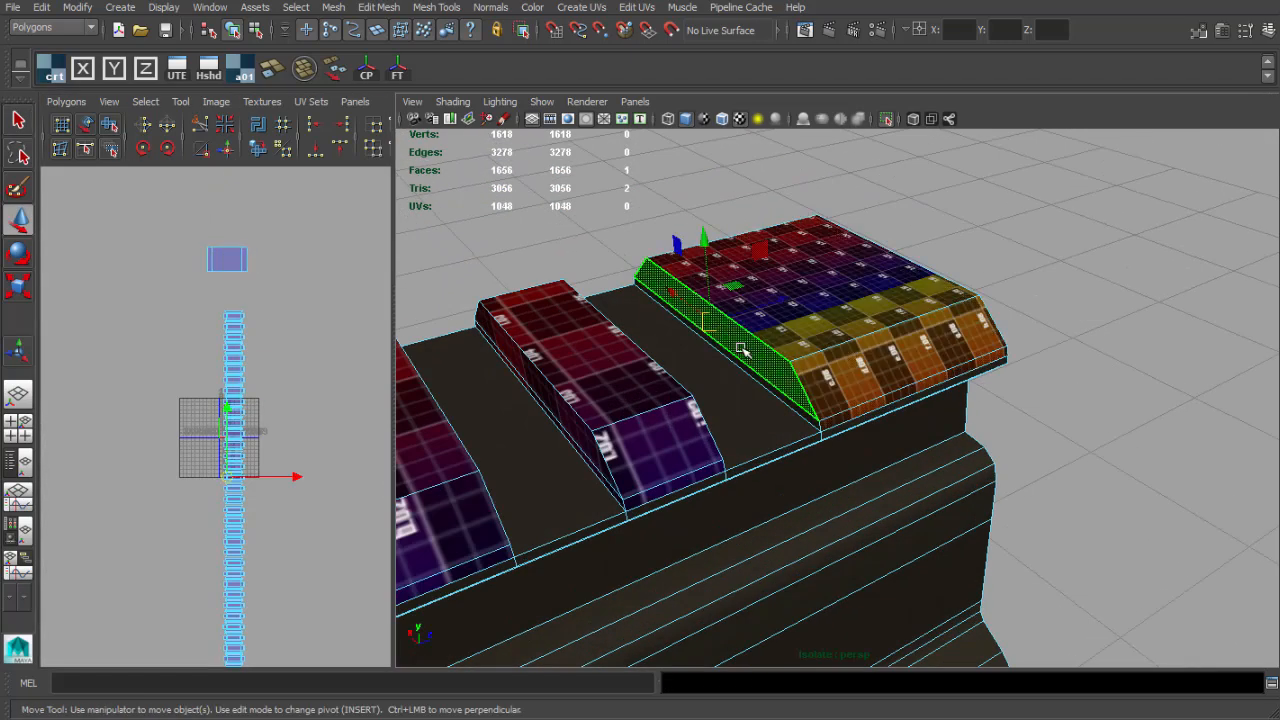
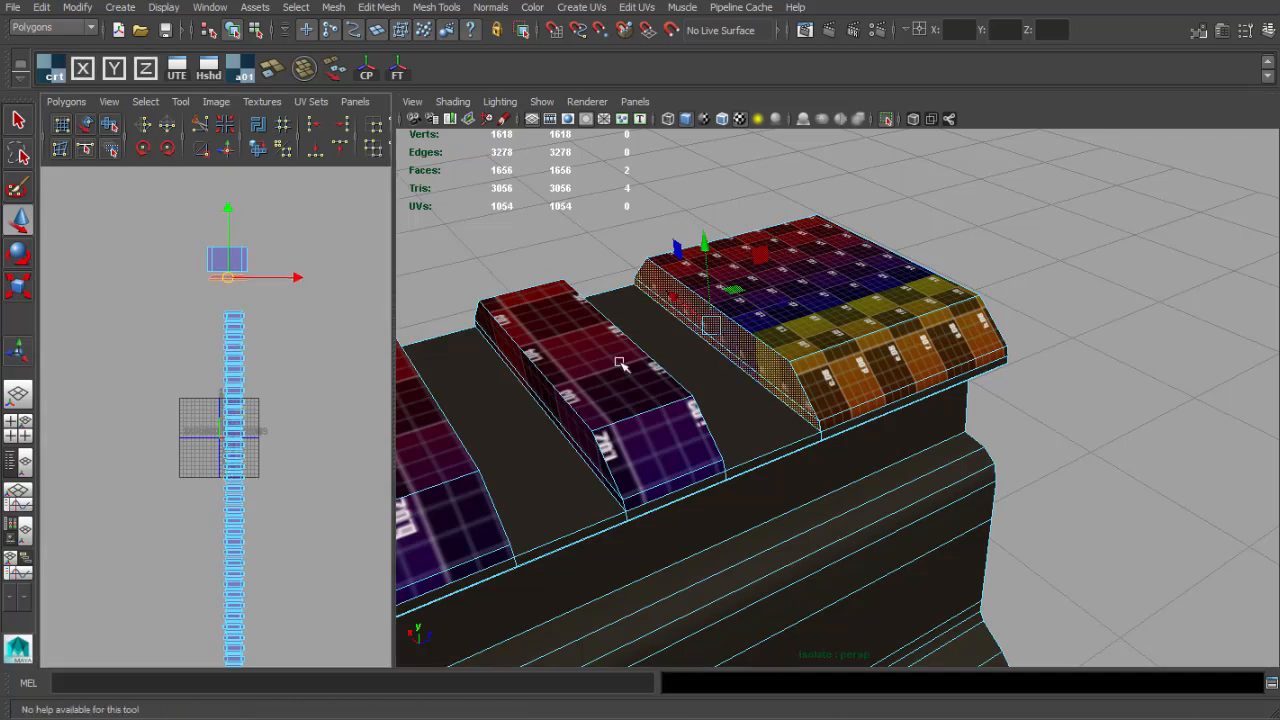
alt+drag(620, 363, 885, 358)
shift+click(840, 451)
click(145, 69)
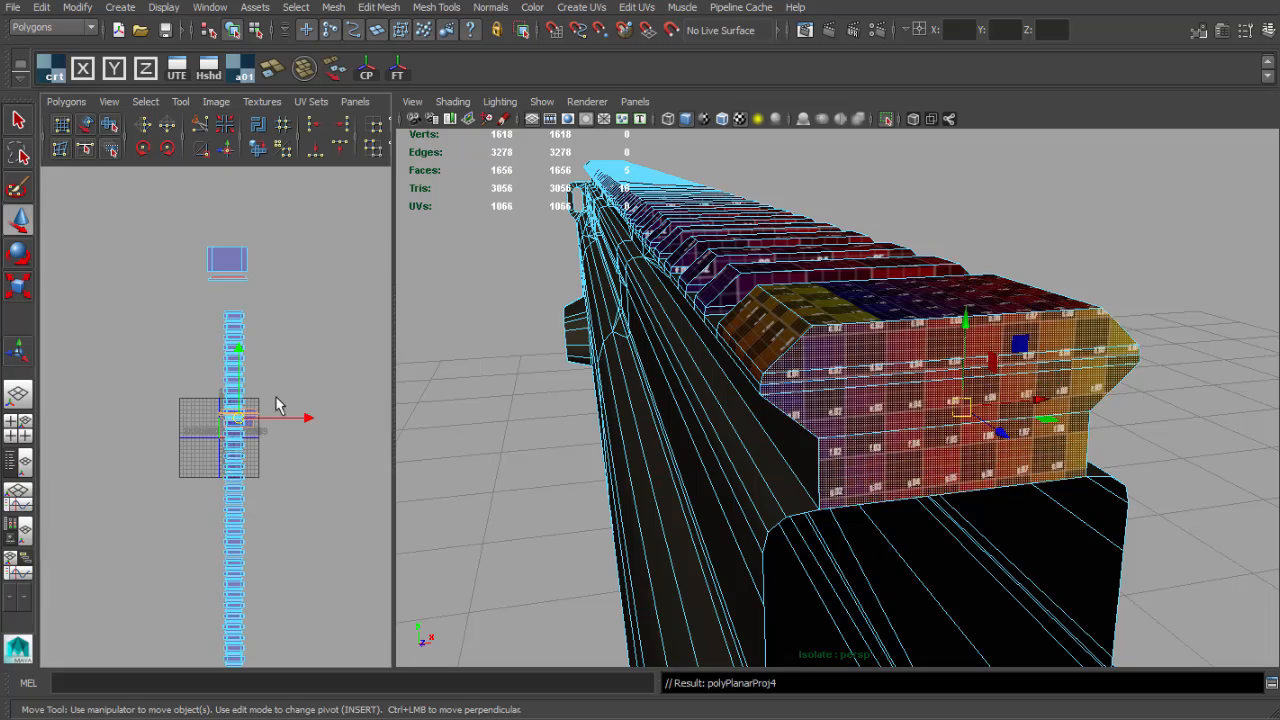
drag(237, 418, 246, 226)
Select the UVs of the wide block's top shell and move them down to the head of the teeth column.
alt+drag(612, 352, 823, 420)
scroll(823, 420, up, 3)
scroll(220, 271, up, 4)
alt+middle_drag(220, 271, 195, 480)
scroll(196, 380, up, 4)
alt+middle_drag(198, 255, 206, 442)
key(F12)
key(q)
drag(91, 323, 322, 450)
click(68, 105)
click(122, 479)
scroll(214, 412, down, 3)
key(w)
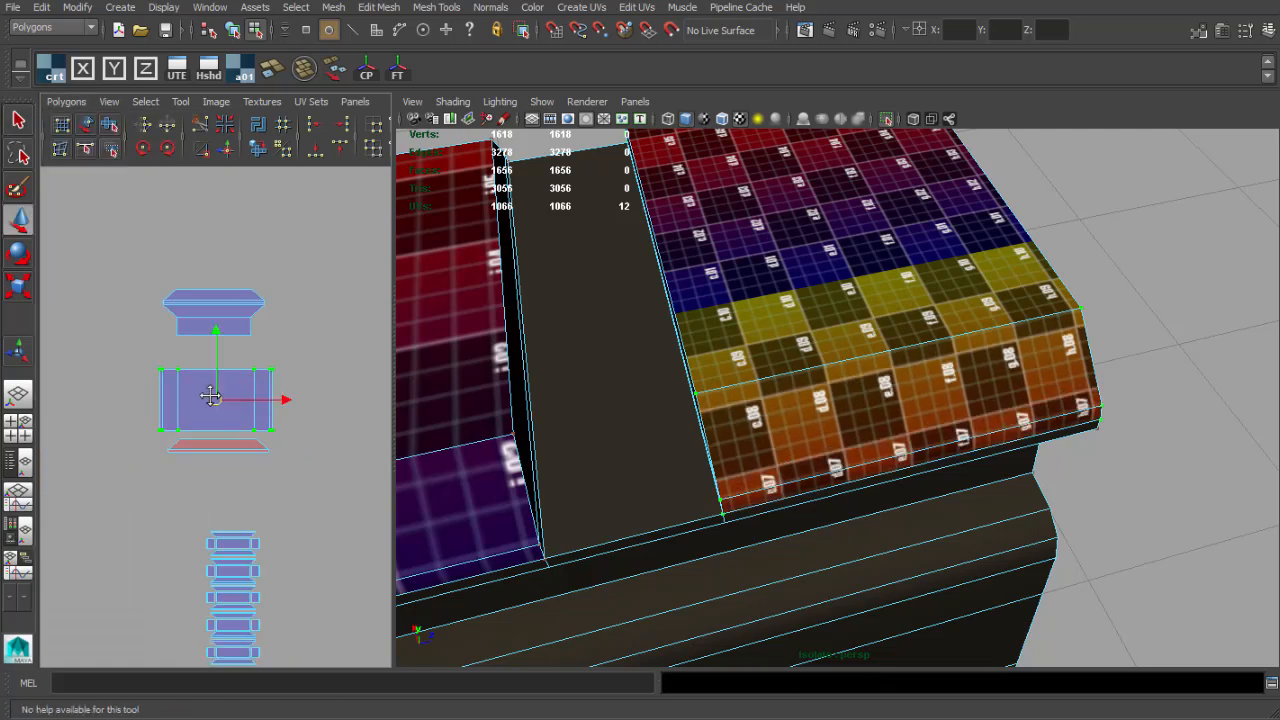
drag(208, 328, 233, 425)
scroll(240, 428, up, 4)
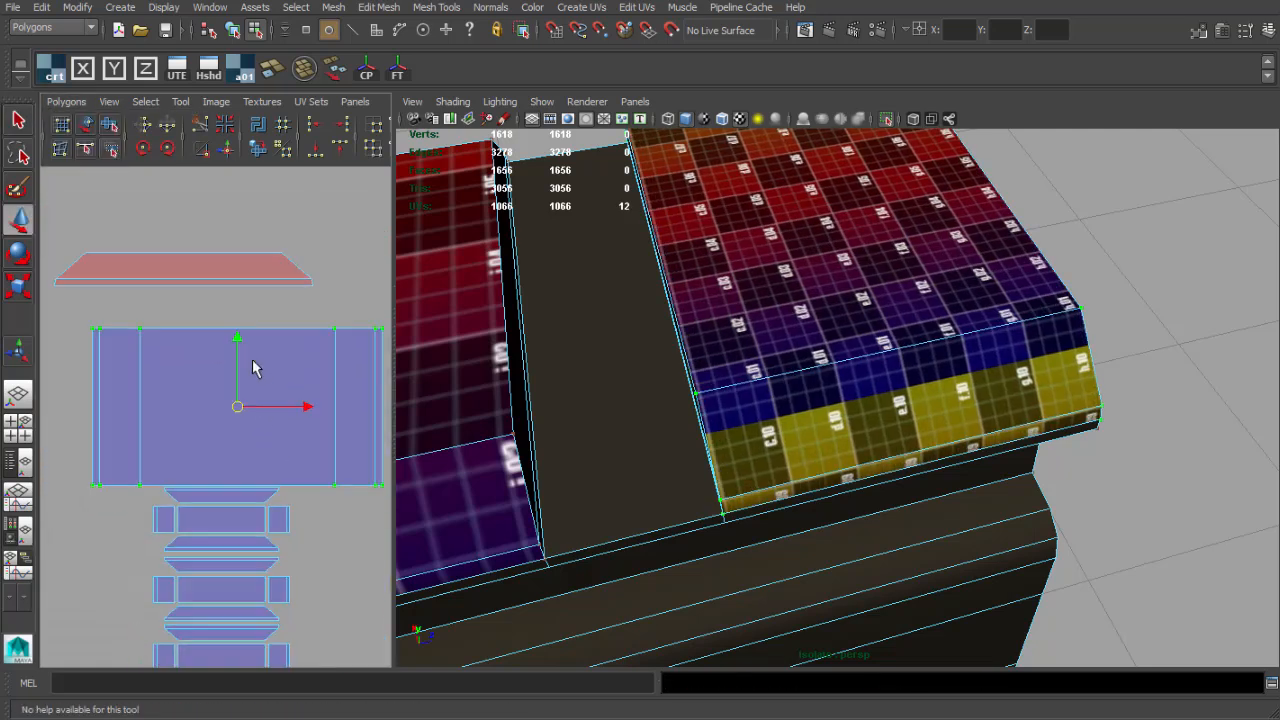
Scale the wide block's top shell down to the width of the teeth shells and place it directly above the column.
drag(391, 374, 679, 386)
scroll(440, 400, up, 2)
key(r)
key(w)
drag(406, 396, 377, 532)
alt+middle_drag(377, 524, 382, 374)
scroll(382, 374, up, 2)
key(r)
key(ctrl+z)
mouse_move(391, 386)
mouse_down()
mouse_move(368, 391)
mouse_move(392, 396)
mouse_up()
key(w)
key(w)
drag(388, 304, 387, 206)
scroll(366, 258, down, 3)
alt+middle_drag(372, 255, 365, 353)
scroll(360, 345, down, 3)
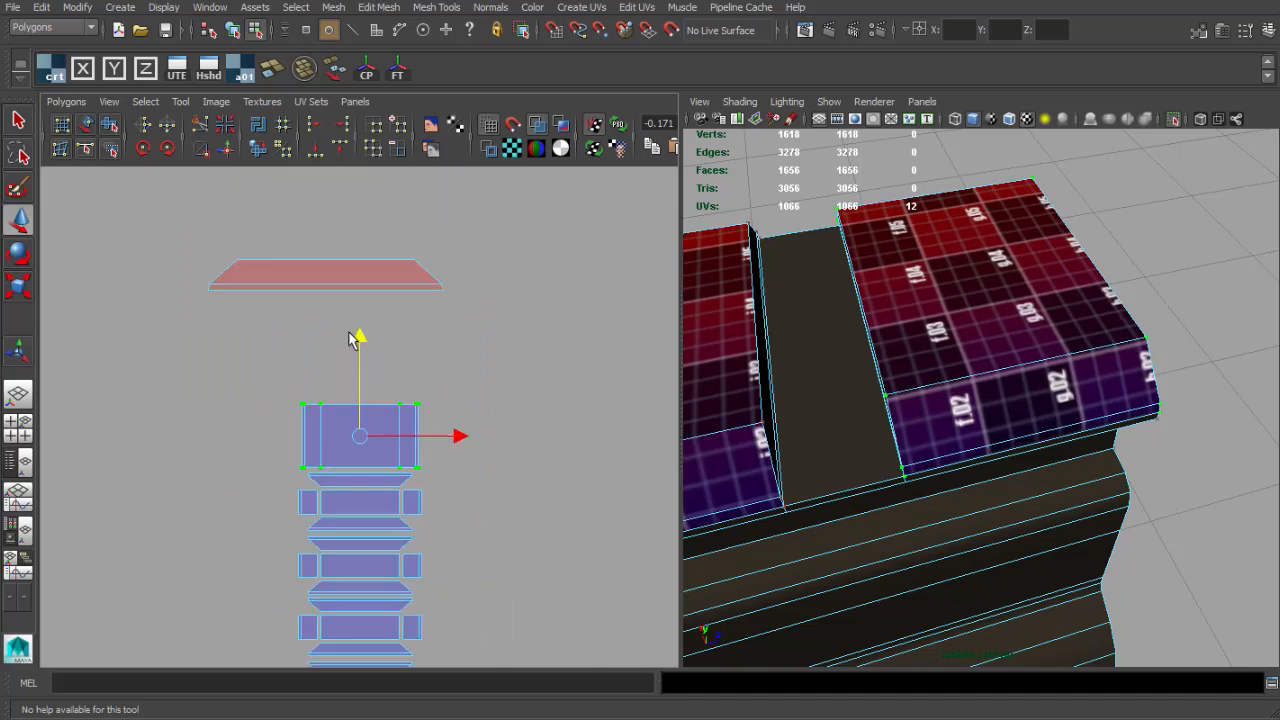
Flip the block's inner side shell vertically, scale it down and place it just above the block's top shell.
scroll(350, 350, up, 1)
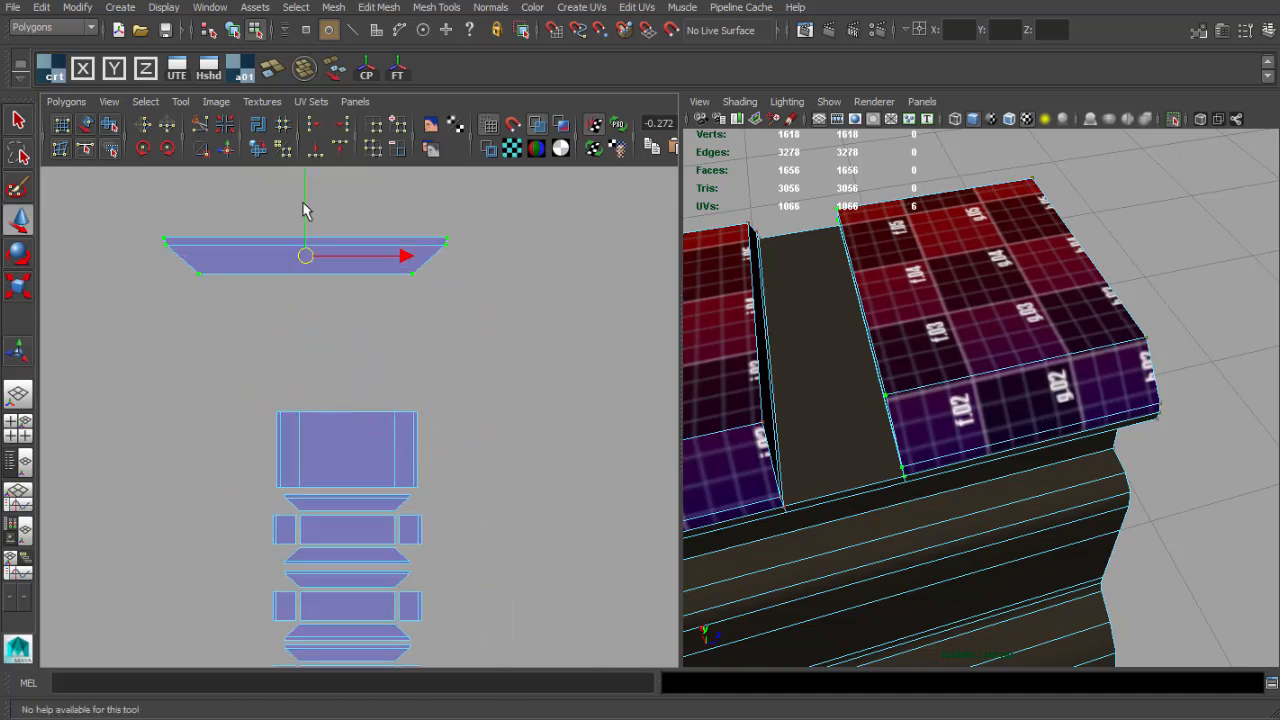
alt+middle_drag(305, 210, 291, 300)
scroll(315, 330, up, 2)
key(r)
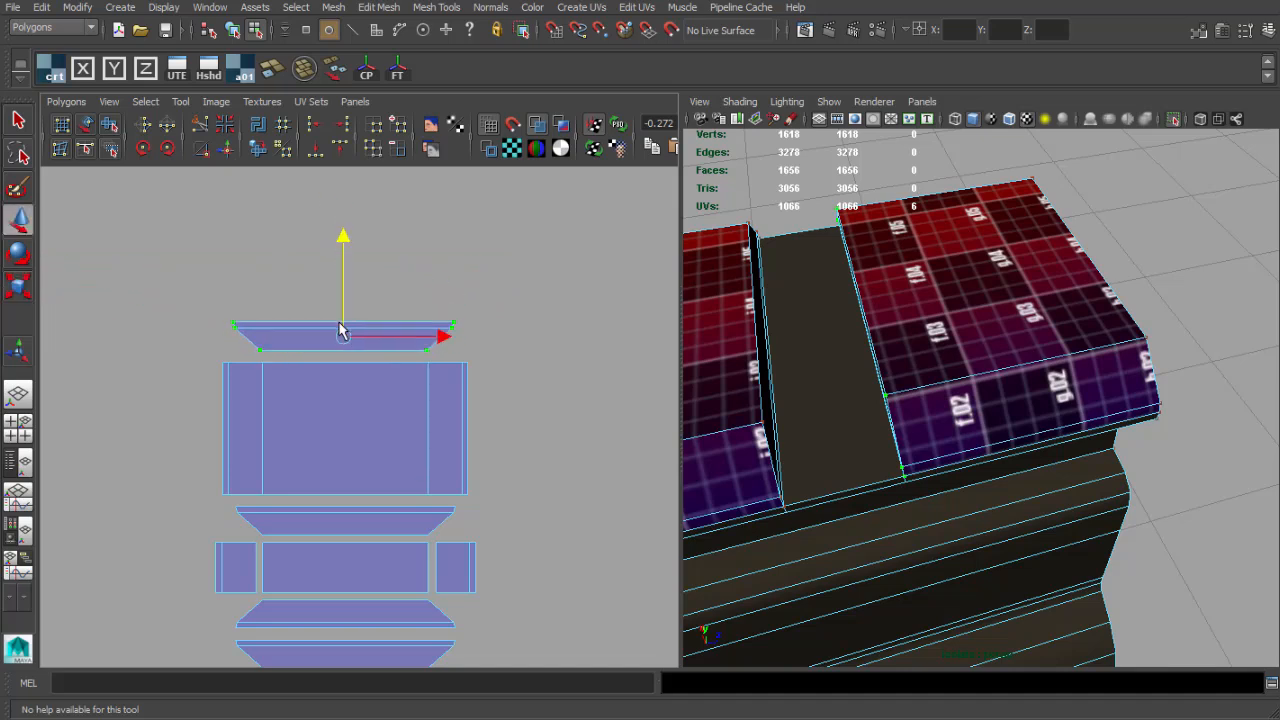
Move the block's outer end shell to the head of the column and scale it to match the neighbouring shells.
scroll(335, 365, down, 3)
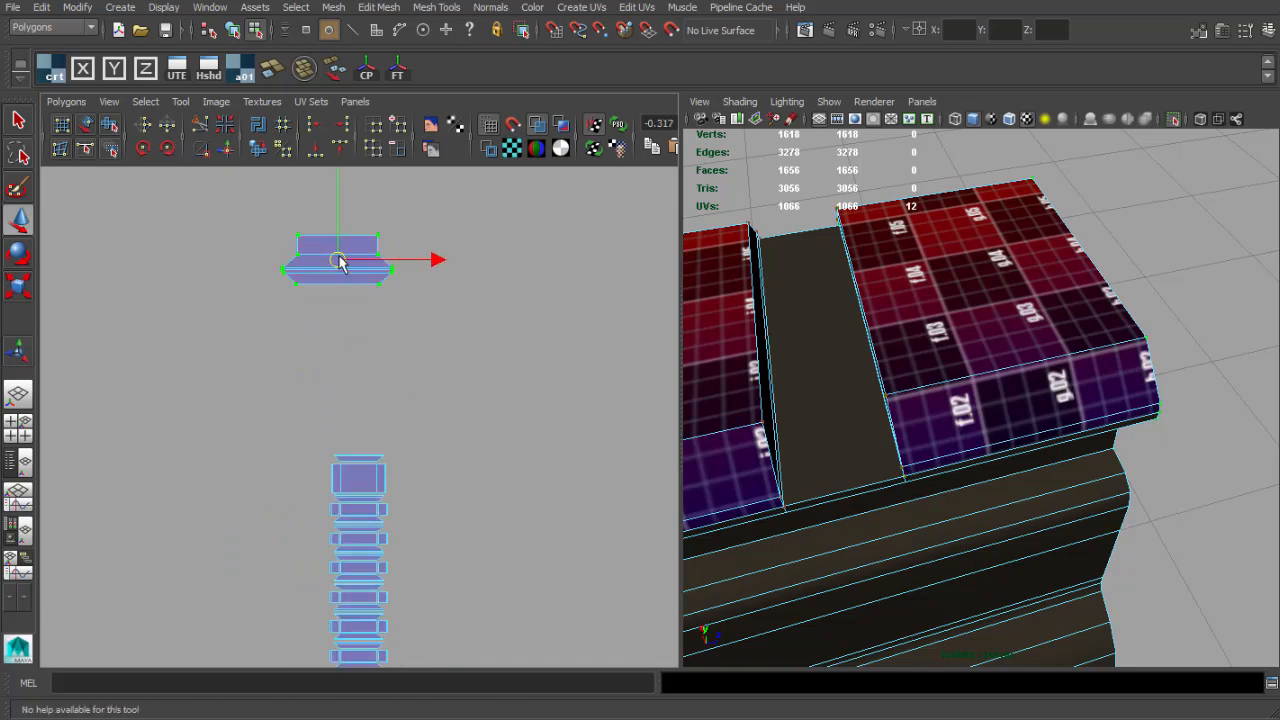
scroll(338, 262, up, 4)
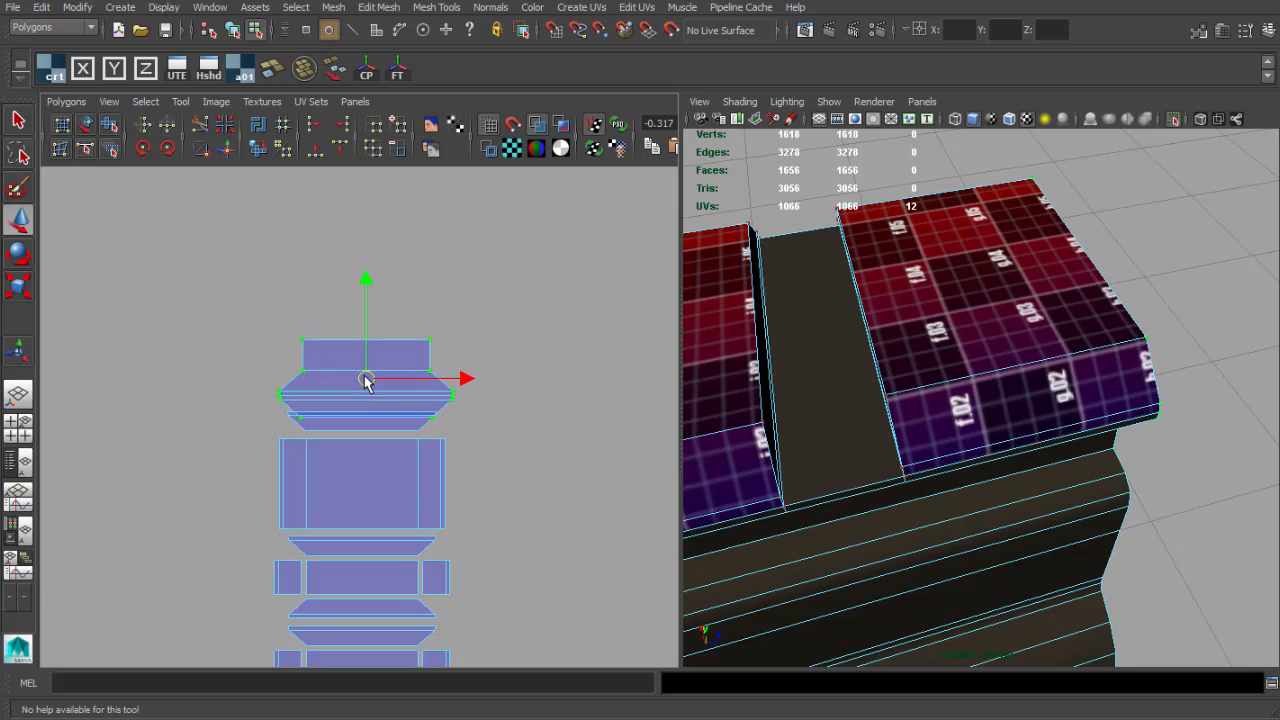
scroll(368, 370, up, 3)
key(r)
drag(362, 370, 360, 324)
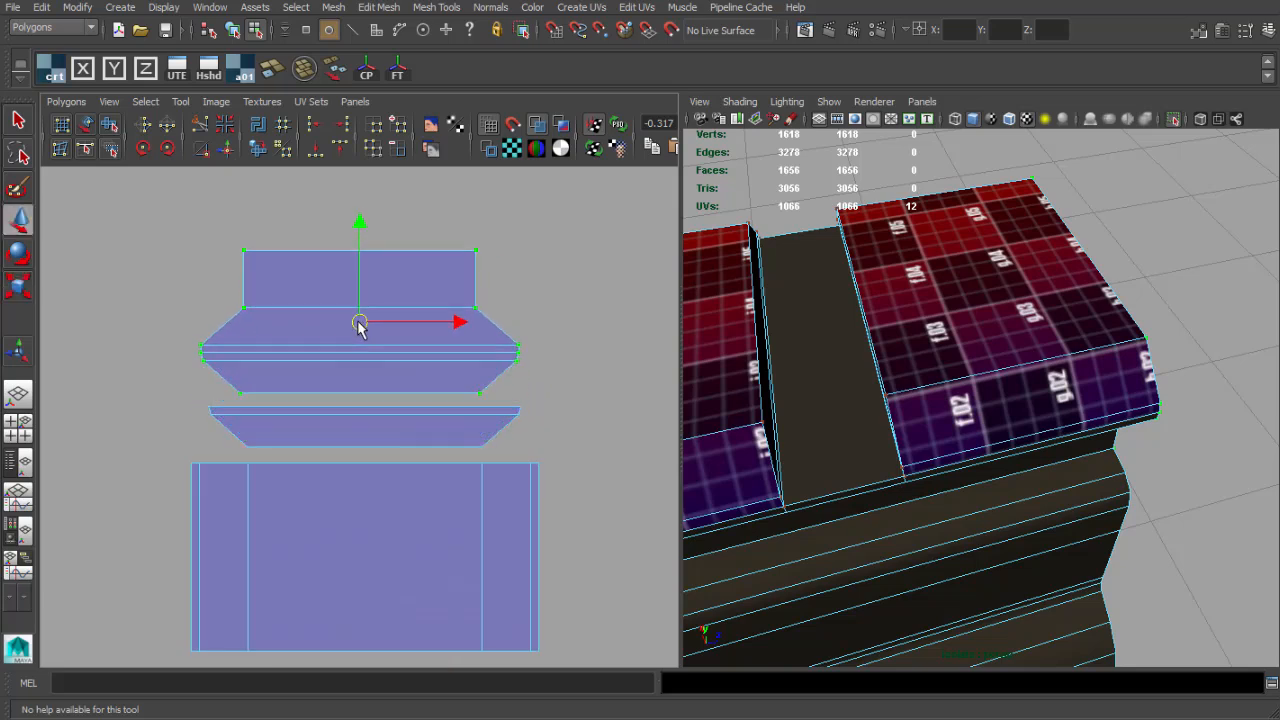
Return to object mode and examine the checker pattern on the wide block from the end and the side.
key(F8)
key(q)
alt+right_drag(925, 348, 848, 328)
alt+drag(848, 328, 750, 320)
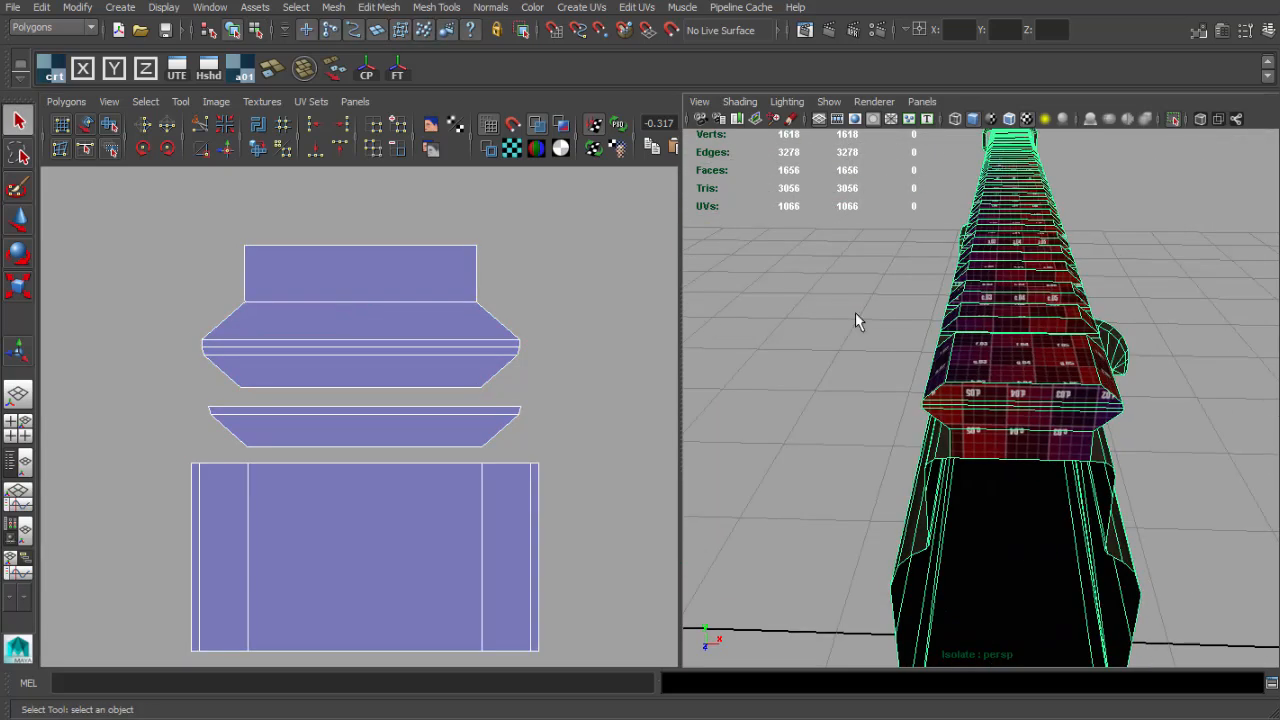
click(855, 312)
alt+right_drag(855, 312, 897, 388)
alt+drag(897, 388, 966, 444)
click(971, 409)
alt+right_drag(966, 444, 989, 406)
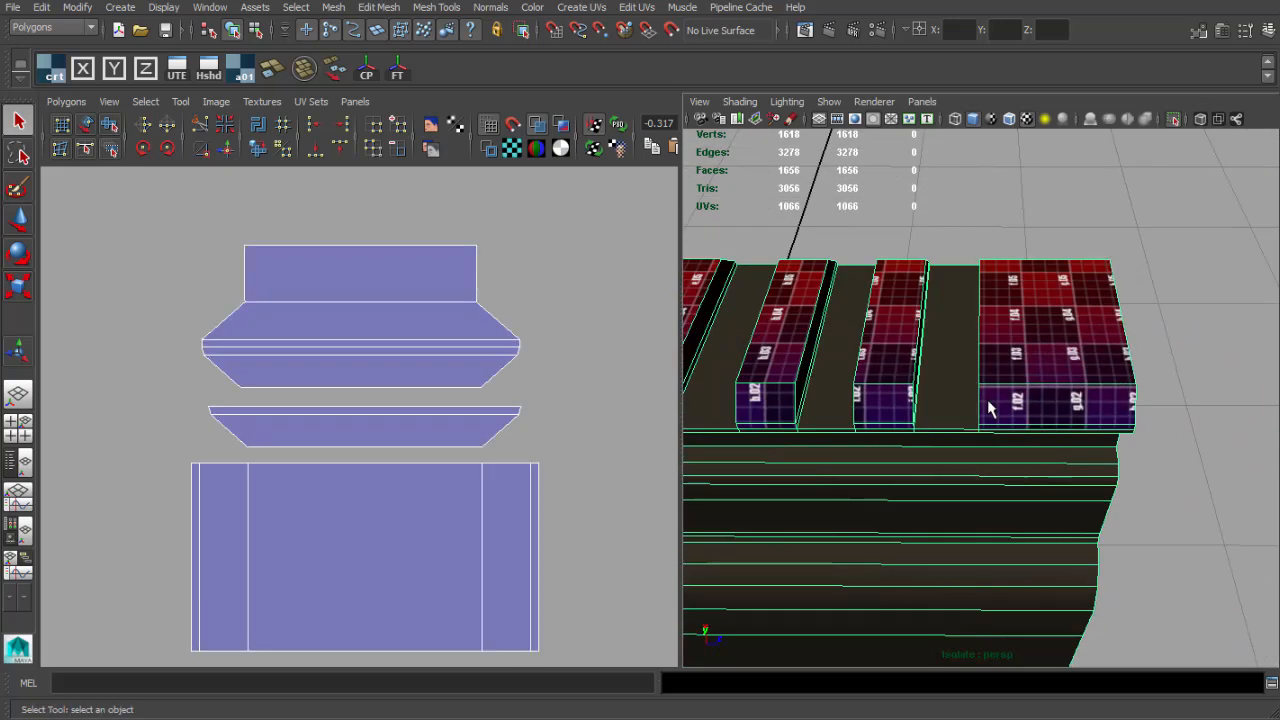
Select all the flat faces in the gaps between the teeth along the full length of the rail.
key(F11)
click(952, 375)
shift+click(837, 352)
alt+right_drag(837, 352, 822, 372)
alt+middle_drag(822, 372, 1005, 371)
shift+click(962, 385)
shift+click(884, 385)
alt+middle_drag(884, 385, 1002, 372)
shift+click(946, 367)
alt+right_drag(946, 367, 1000, 375)
shift+click(796, 362)
alt+middle_drag(796, 362, 951, 367)
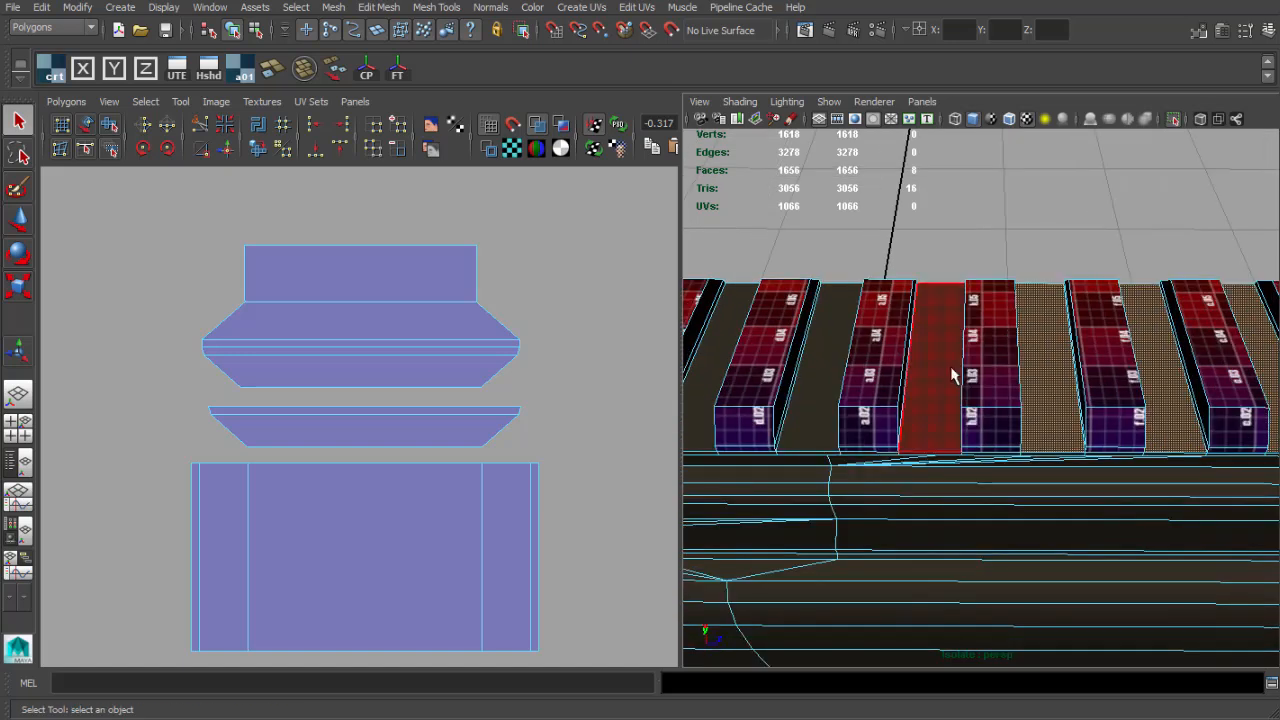
alt+middle_drag(818, 368, 977, 362)
alt+middle_drag(889, 371, 964, 388)
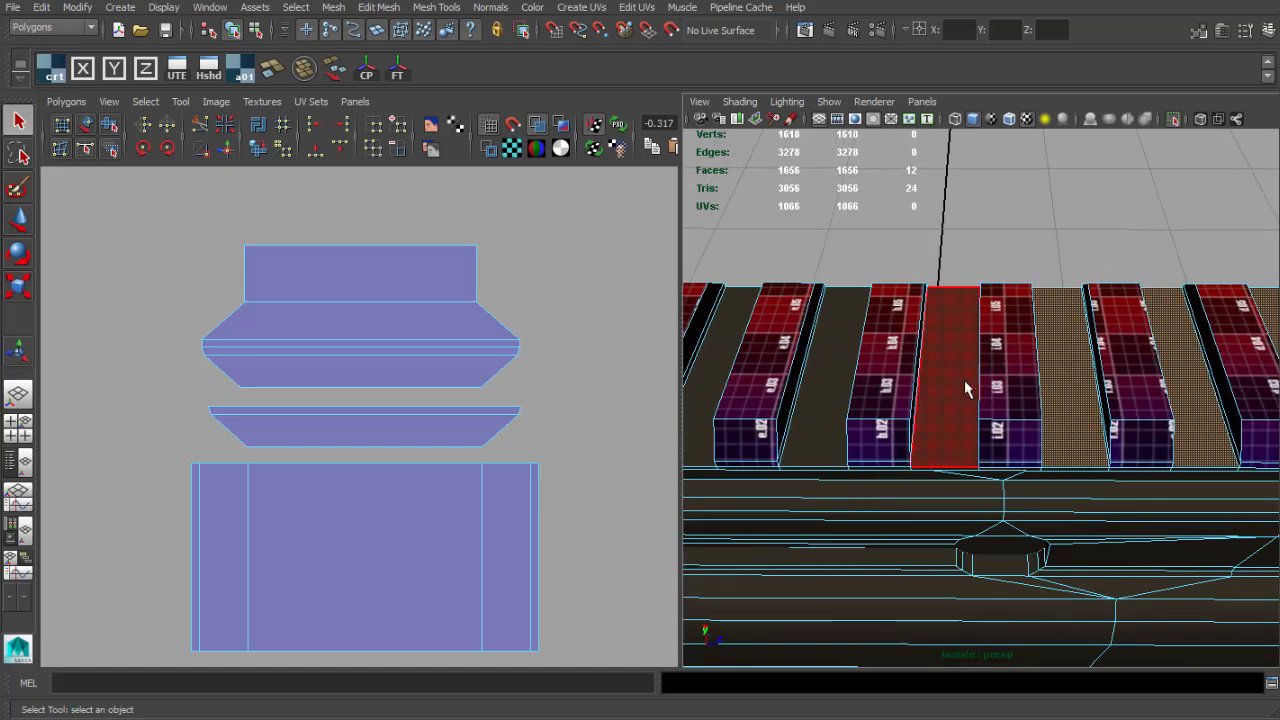
alt+middle_drag(827, 378, 1020, 365)
scroll(1000, 365, up, 1)
shift+click(880, 370)
scroll(880, 370, down, 1)
alt+middle_drag(880, 370, 1030, 375)
shift+click(943, 375)
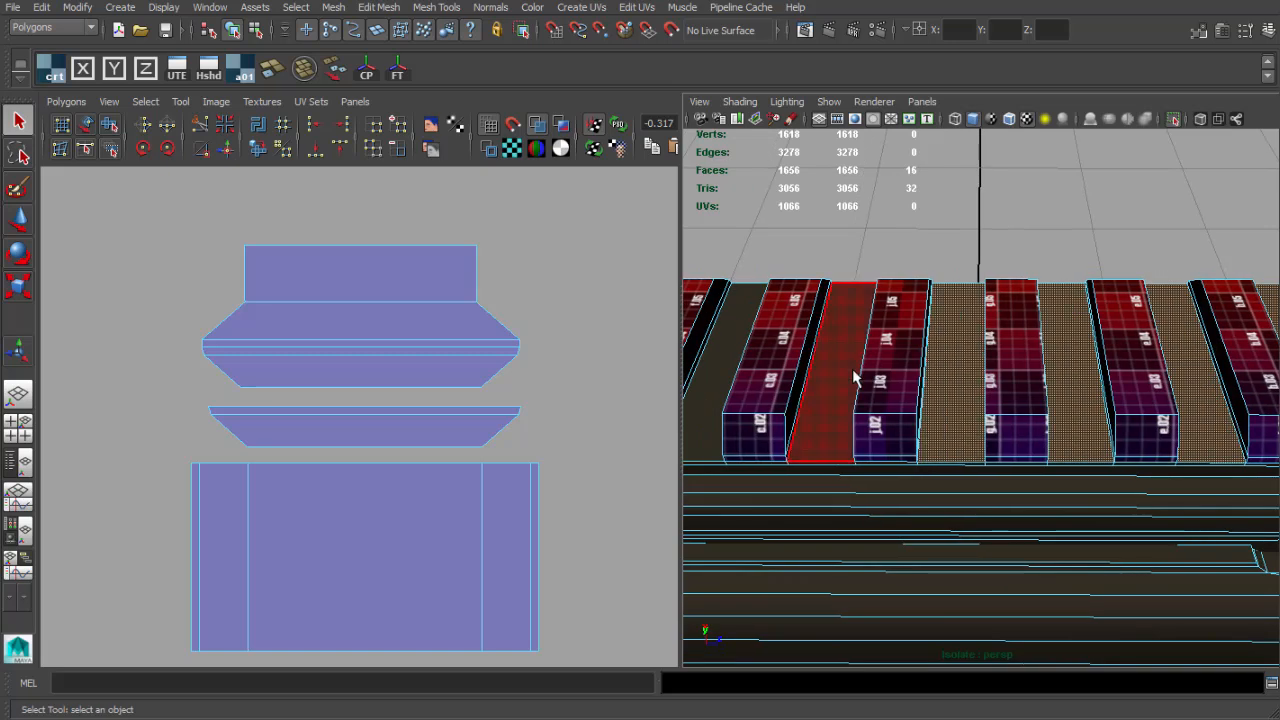
shift+click(832, 374)
alt+middle_drag(825, 373, 1003, 377)
shift+click(903, 377)
shift+click(783, 377)
alt+middle_drag(778, 377, 1038, 371)
scroll(1000, 370, up, 1)
shift+click(908, 368)
scroll(905, 368, down, 1)
alt+middle_drag(900, 367, 985, 348)
shift+click(915, 366)
shift+click(793, 364)
alt+middle_drag(792, 364, 1070, 345)
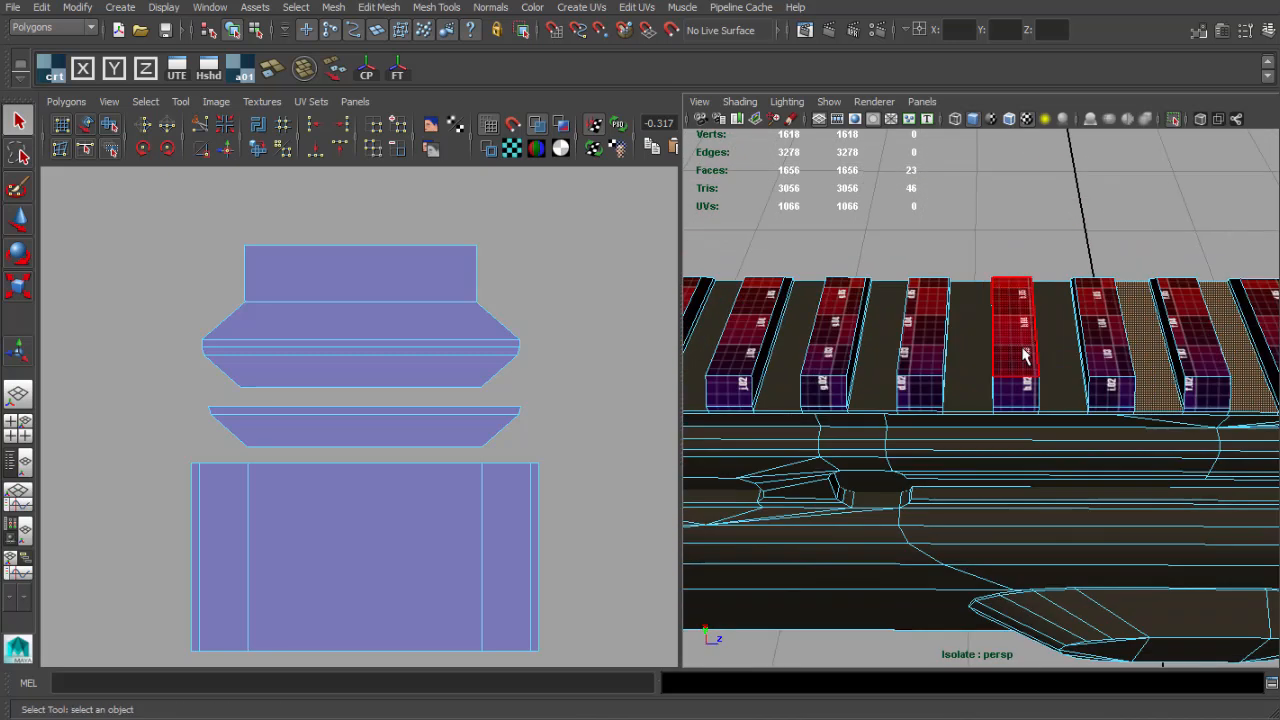
scroll(802, 352, down, 2)
scroll(985, 347, up, 1)
shift+click(985, 347)
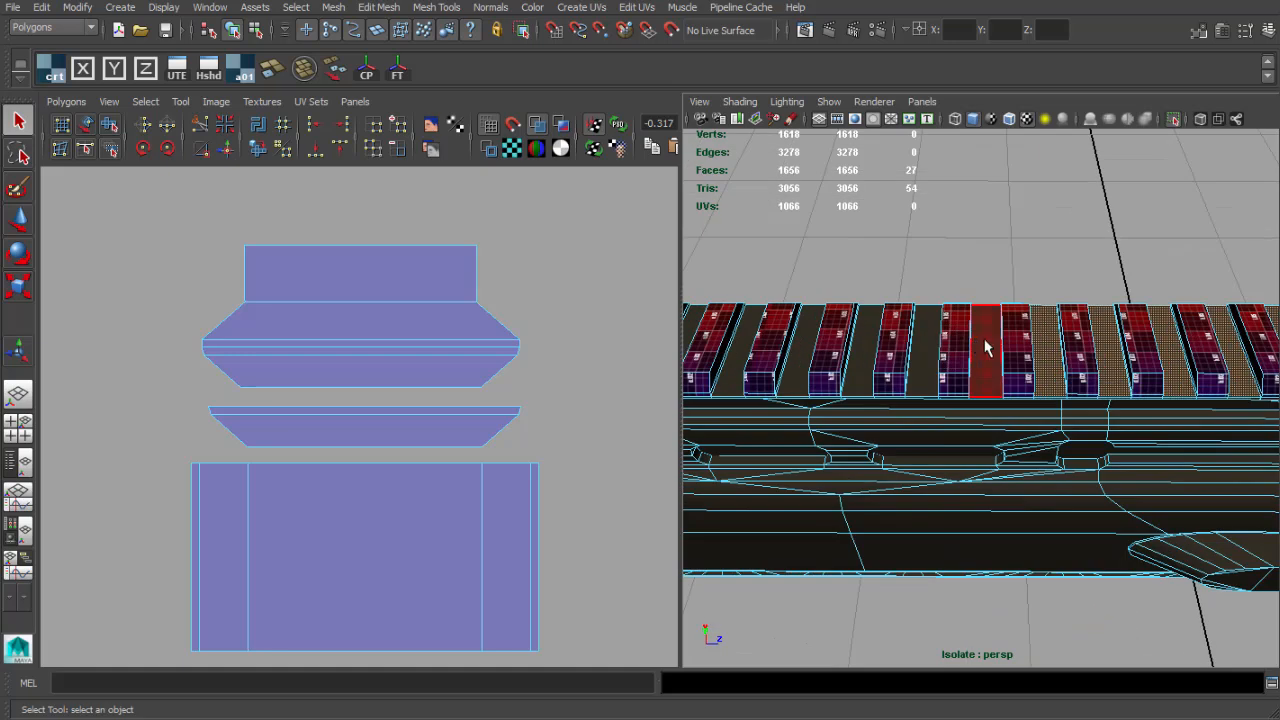
shift+click(805, 357)
alt+middle_drag(805, 357, 957, 350)
scroll(957, 350, up, 2)
shift+click(806, 335)
scroll(808, 324, down, 1)
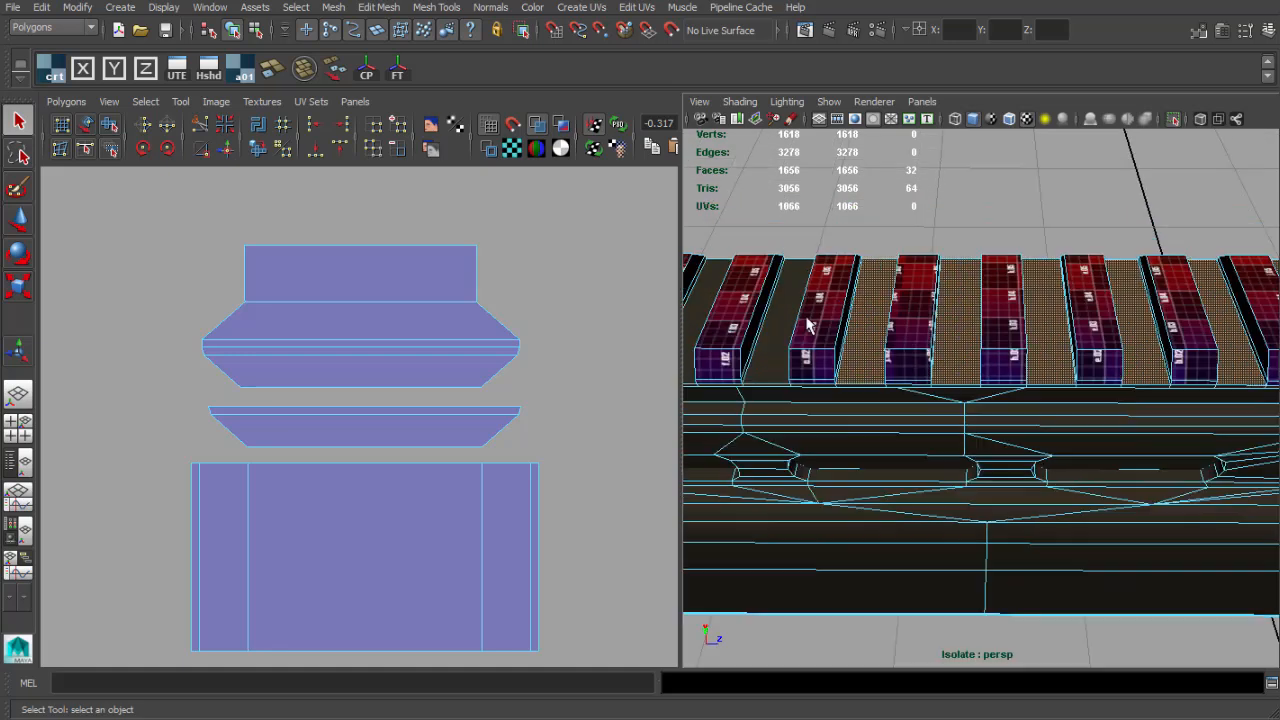
scroll(808, 324, down, 1)
alt+middle_drag(808, 324, 972, 334)
shift+click(860, 343)
scroll(870, 350, up, 1)
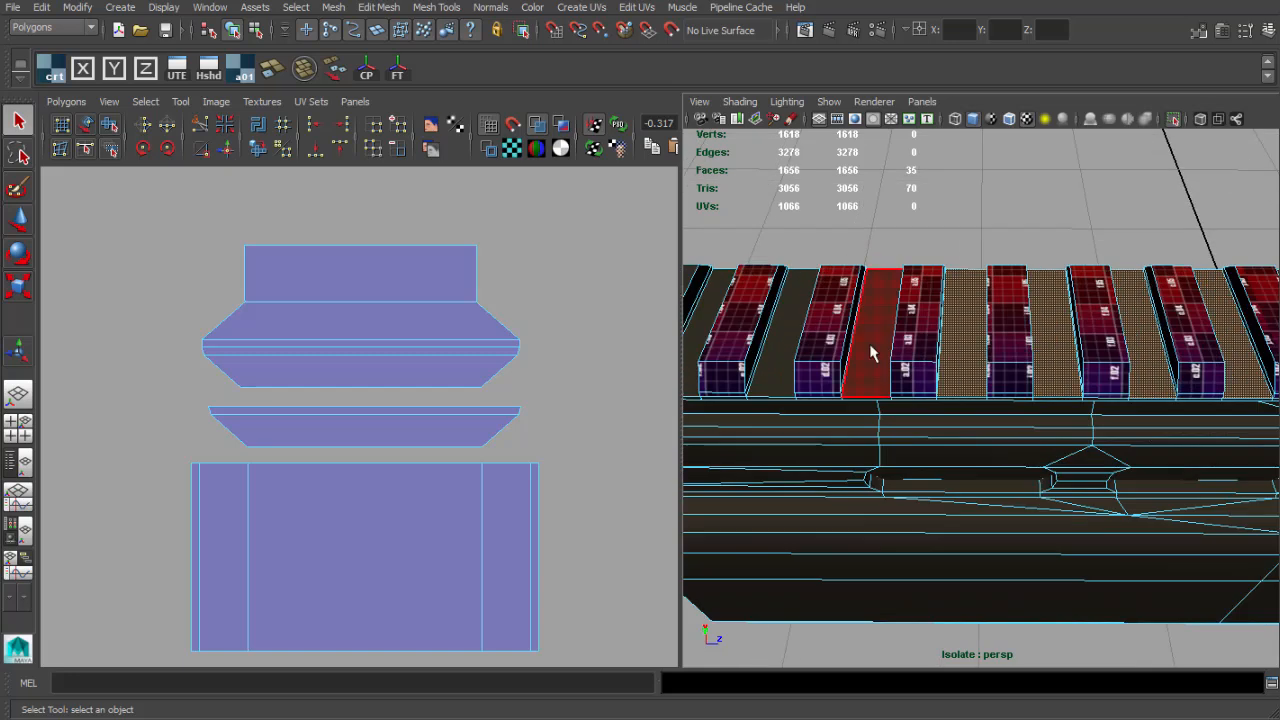
alt+middle_drag(789, 348, 1010, 345)
scroll(903, 343, up, 2)
scroll(875, 334, down, 3)
alt+drag(875, 334, 905, 295)
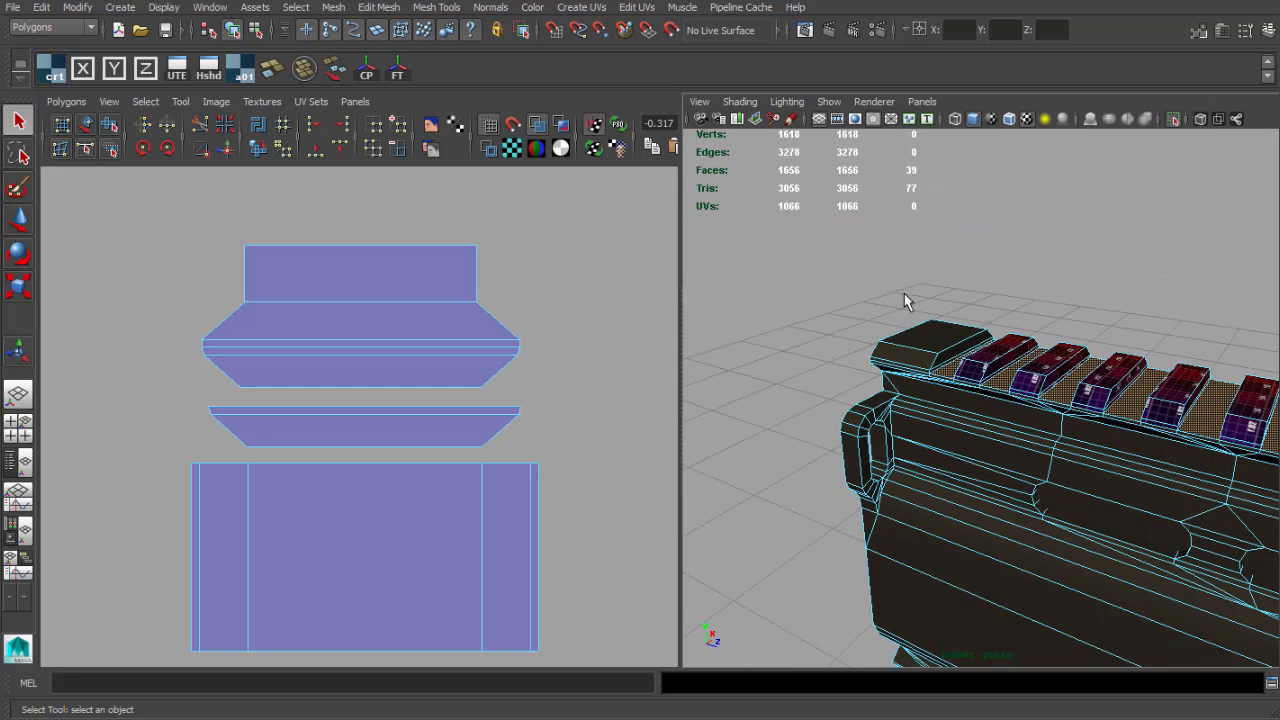
Planar-project the selected gap faces along Y and move their UV shells onto the teeth column.
key(a)
click(115, 69)
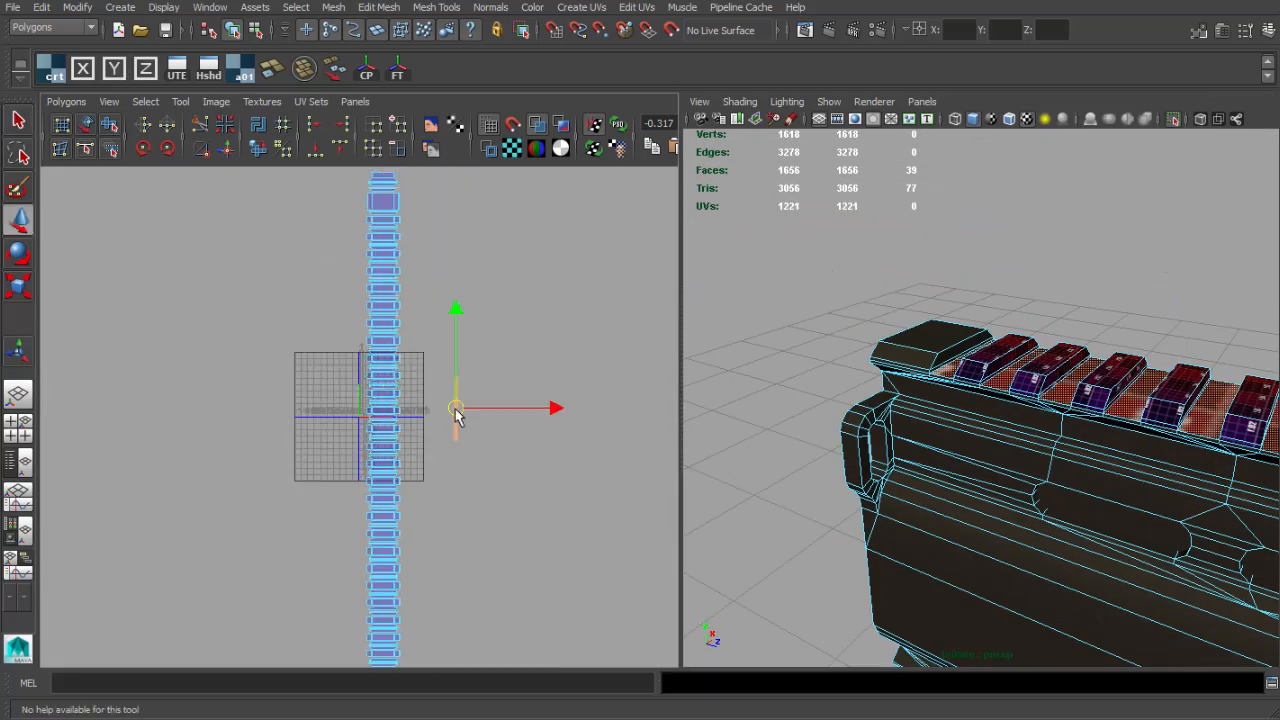
scroll(1057, 455, up, 4)
scroll(463, 394, up, 6)
alt+middle_drag(475, 392, 253, 413)
key(w)
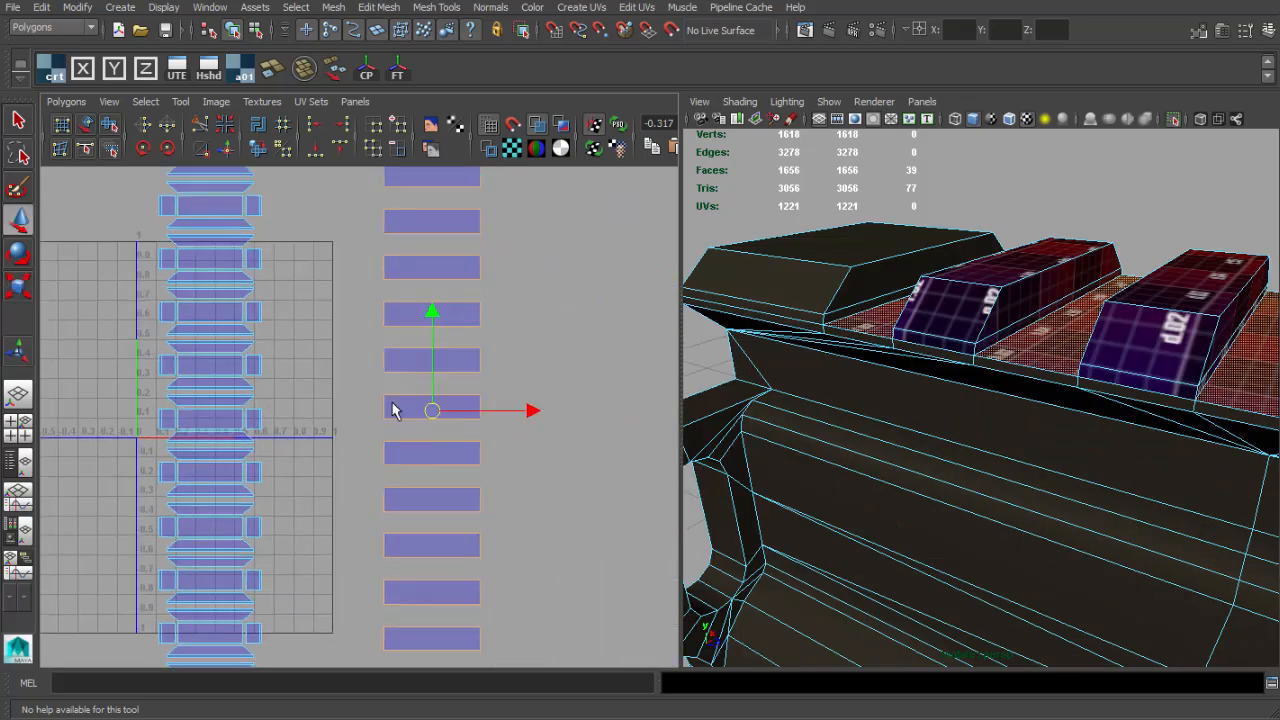
drag(430, 409, 238, 402)
Move the gap shells beside the teeth column and scale them slightly down to match the teeth's checker density.
alt+drag(1060, 310, 940, 371)
scroll(940, 371, up, 3)
scroll(940, 371, up, 5)
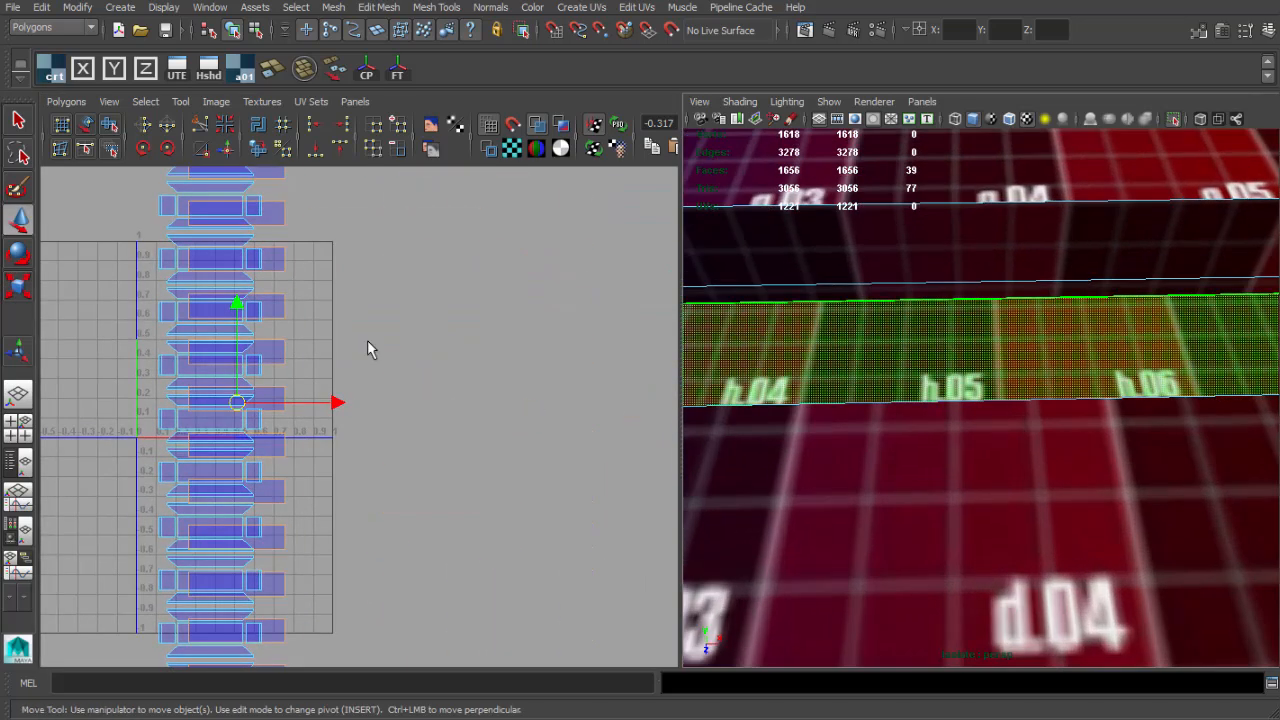
drag(333, 407, 467, 405)
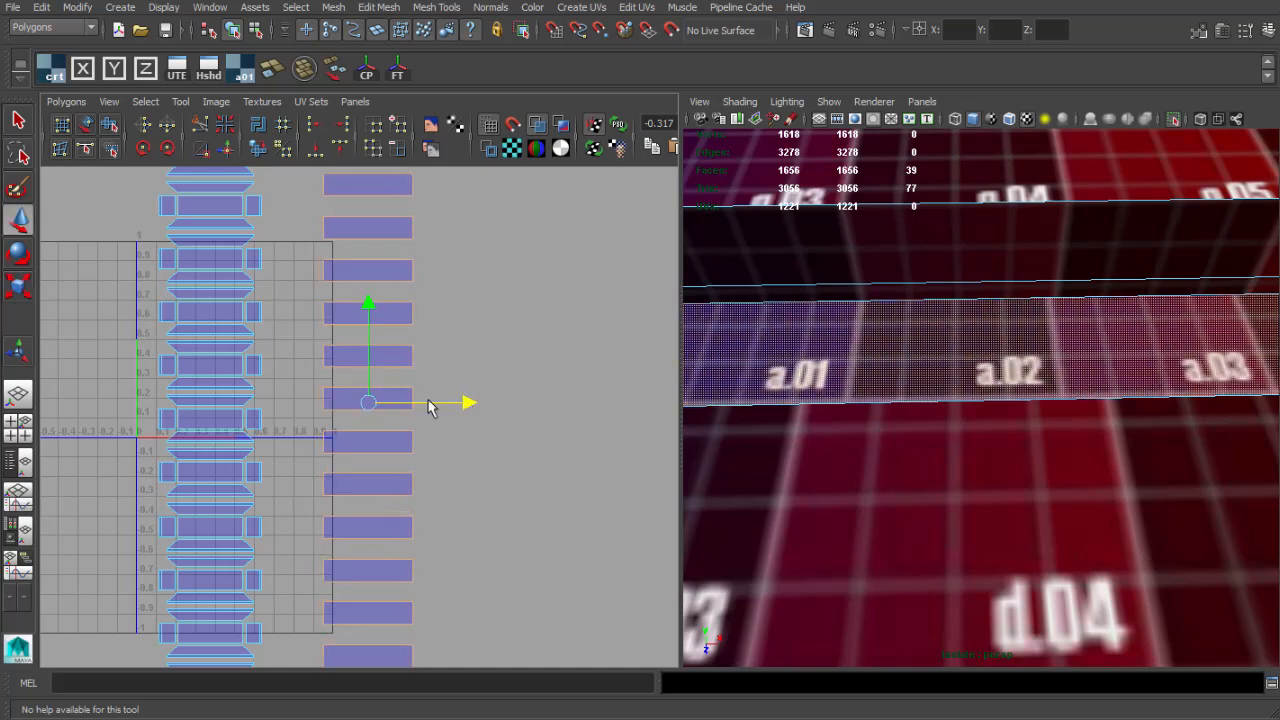
key(r)
drag(368, 404, 367, 405)
scroll(368, 404, up, 5)
key(w)
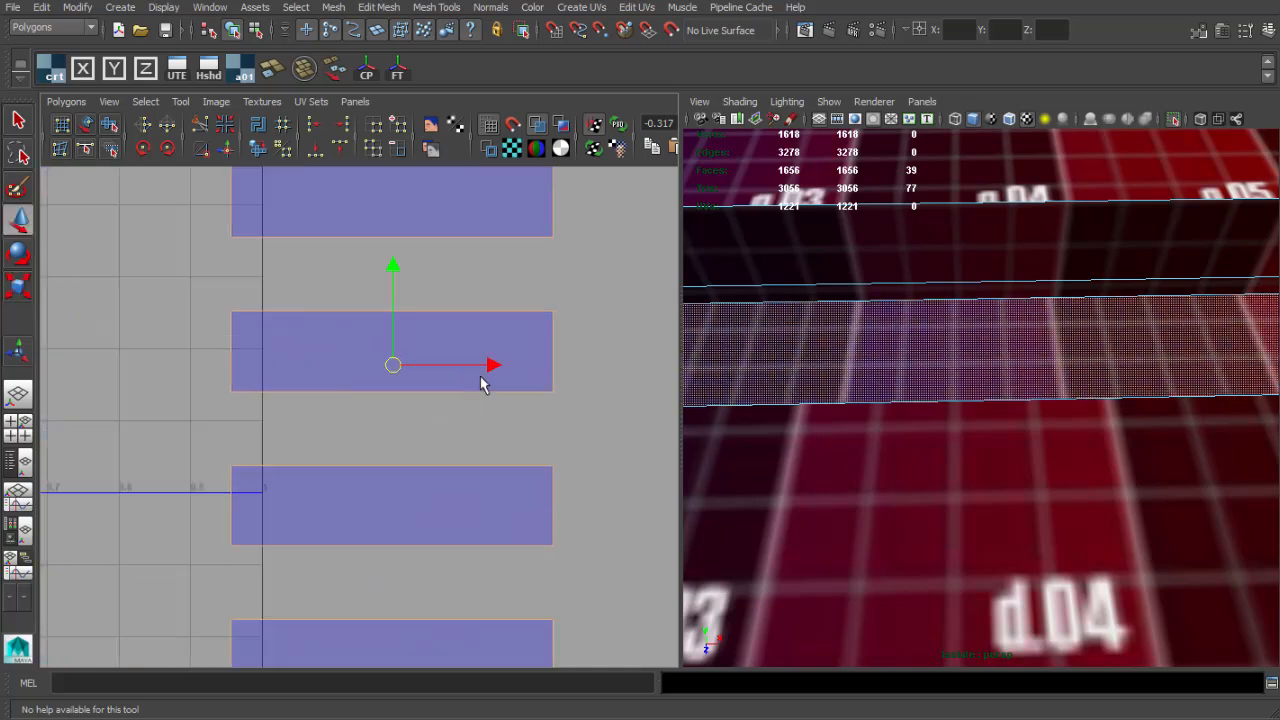
drag(484, 378, 482, 378)
Return to object mode, reselect the receiver mesh and examine the checker pattern in the gaps and the overall UV layout.
scroll(997, 383, down, 8)
alt+drag(997, 383, 1040, 398)
key(q)
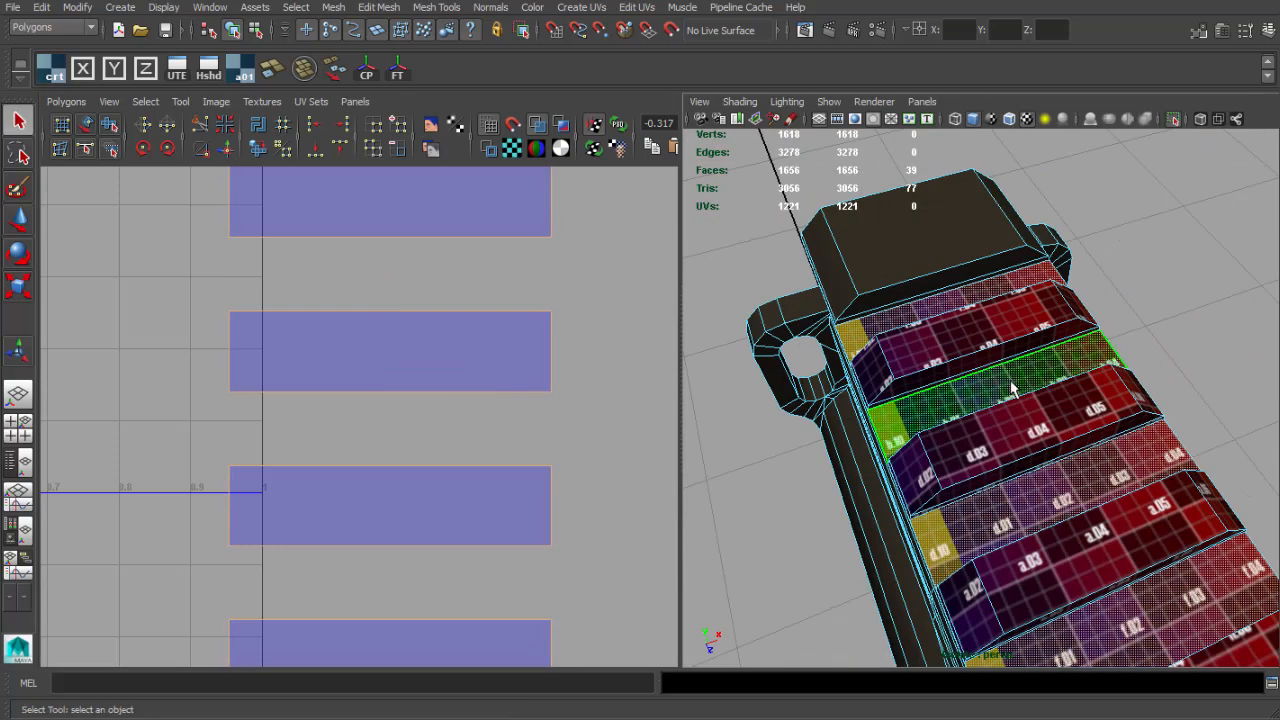
right_drag(972, 388, 1060, 335)
click(1182, 290)
alt+drag(1154, 340, 905, 312)
click(895, 352)
scroll(460, 326, down, 10)
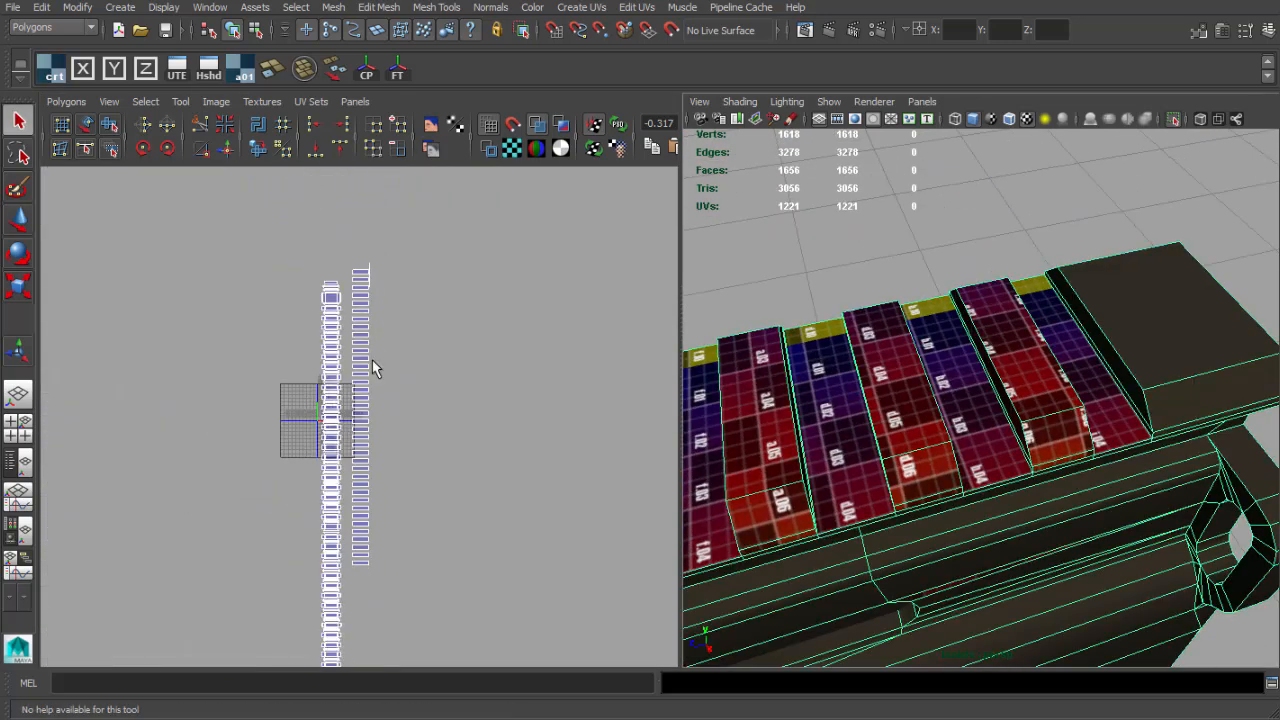
Trace the stray line at the edge of the gap shells to its receiver side face and delete that face's UVs.
scroll(381, 323, up, 10)
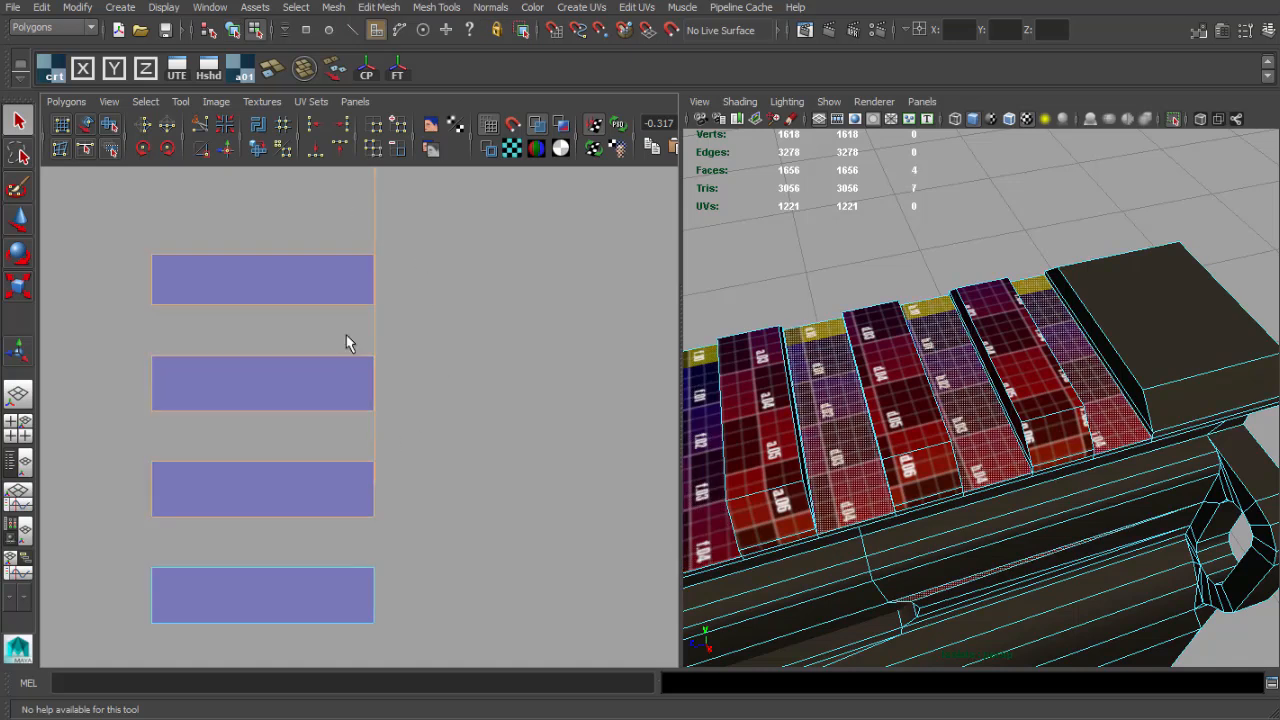
scroll(345, 420, down, 3)
mouse_move(830, 377)
alt+mouse_down()
mouse_move(890, 337)
mouse_move(1197, 301)
alt+mouse_up()
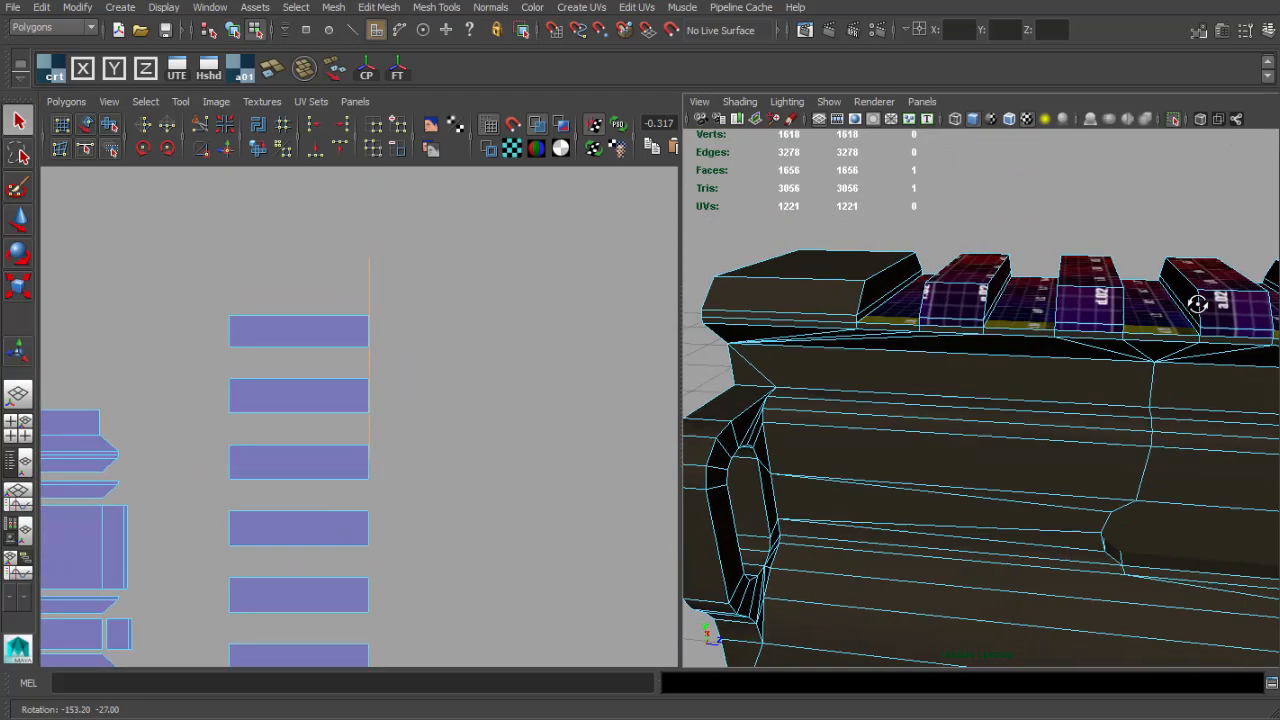
key(4)
alt+drag(1110, 318, 834, 330)
key(5)
key(6)
alt+drag(1014, 383, 880, 372)
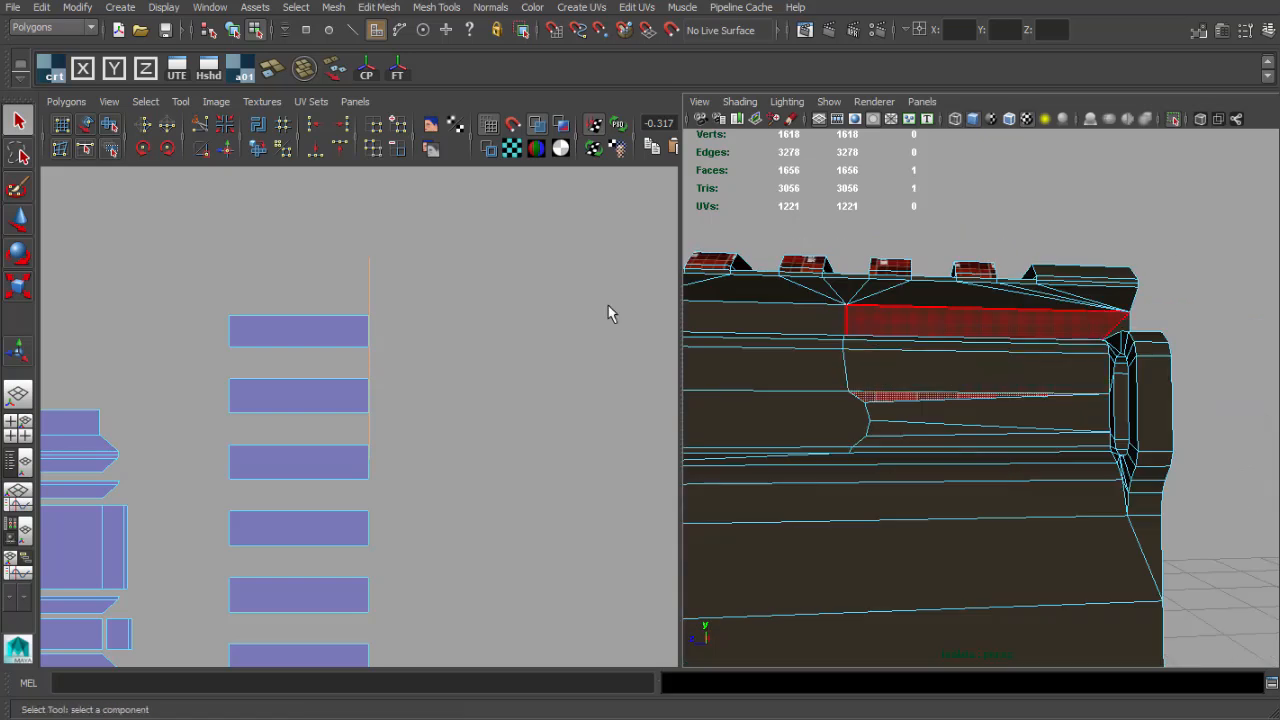
click(66, 101)
click(132, 617)
scroll(430, 455, down, 6)
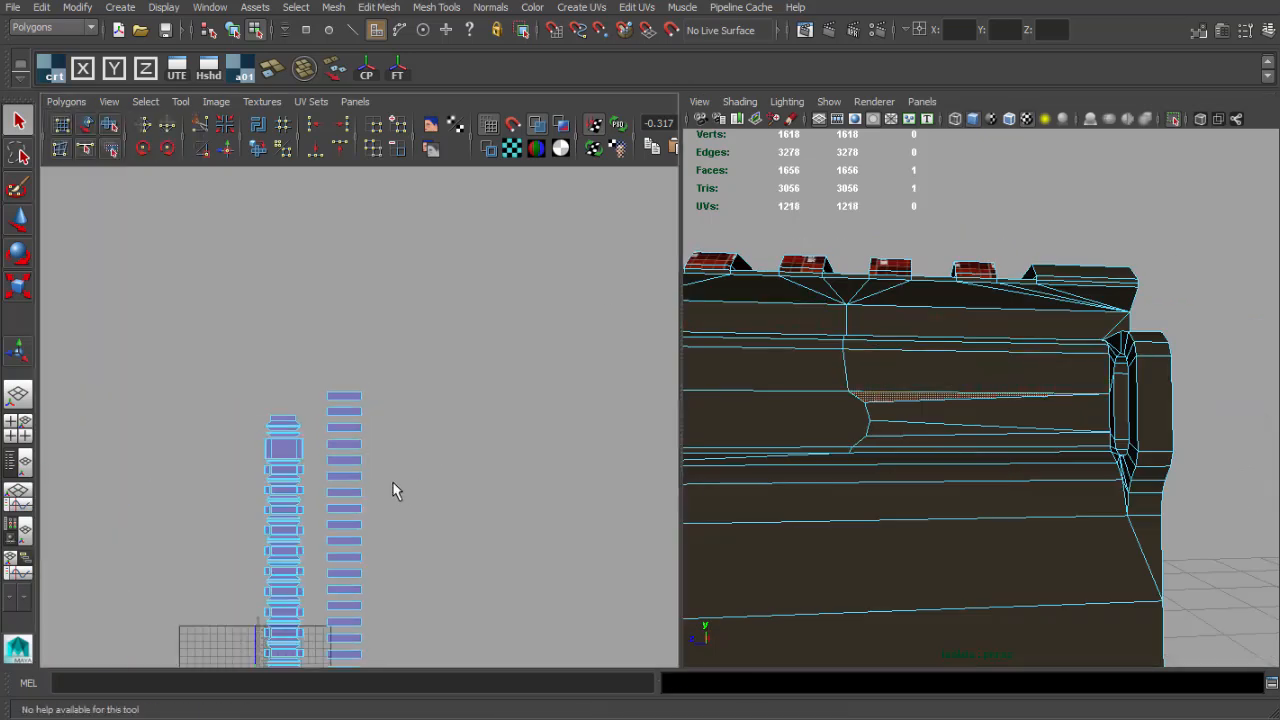
Select the UVs of all the gap shells and move them close beside the teeth column with their upper ends level.
alt+middle_drag(391, 489, 358, 432)
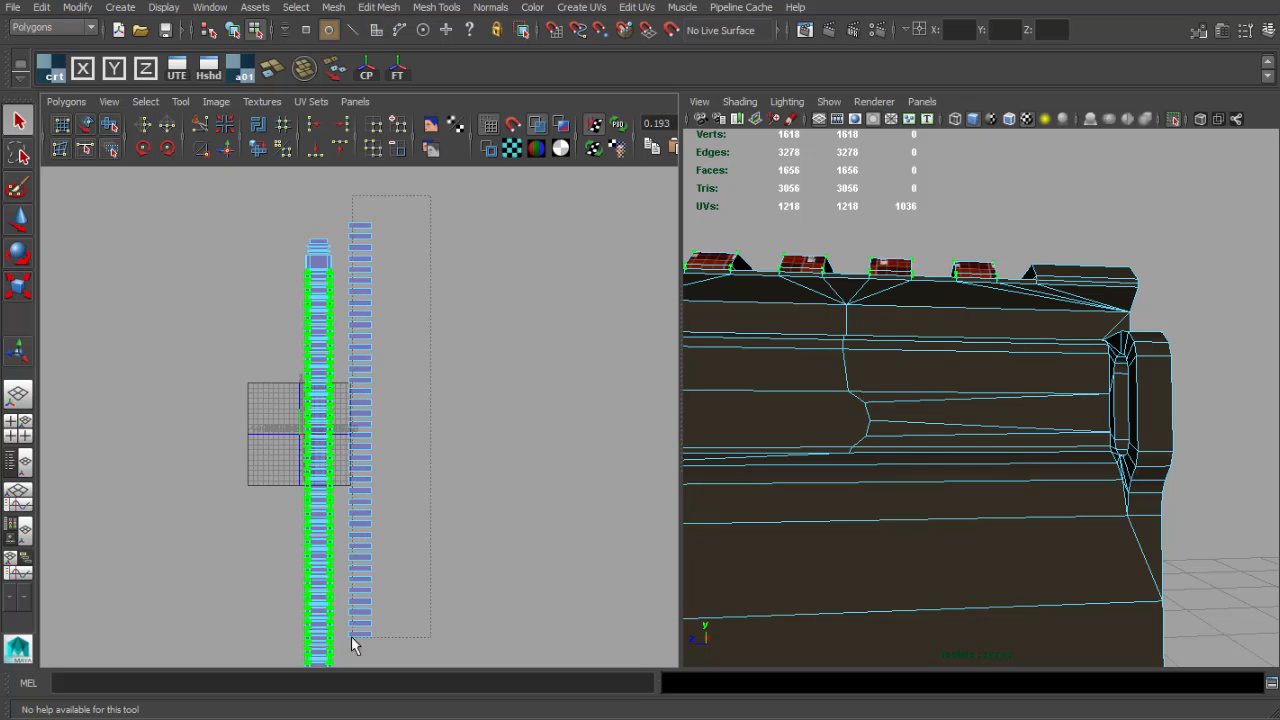
drag(348, 453, 345, 448)
scroll(348, 451, up, 5)
alt+middle_drag(320, 444, 329, 570)
alt+middle_drag(355, 408, 338, 479)
scroll(332, 517, down, 2)
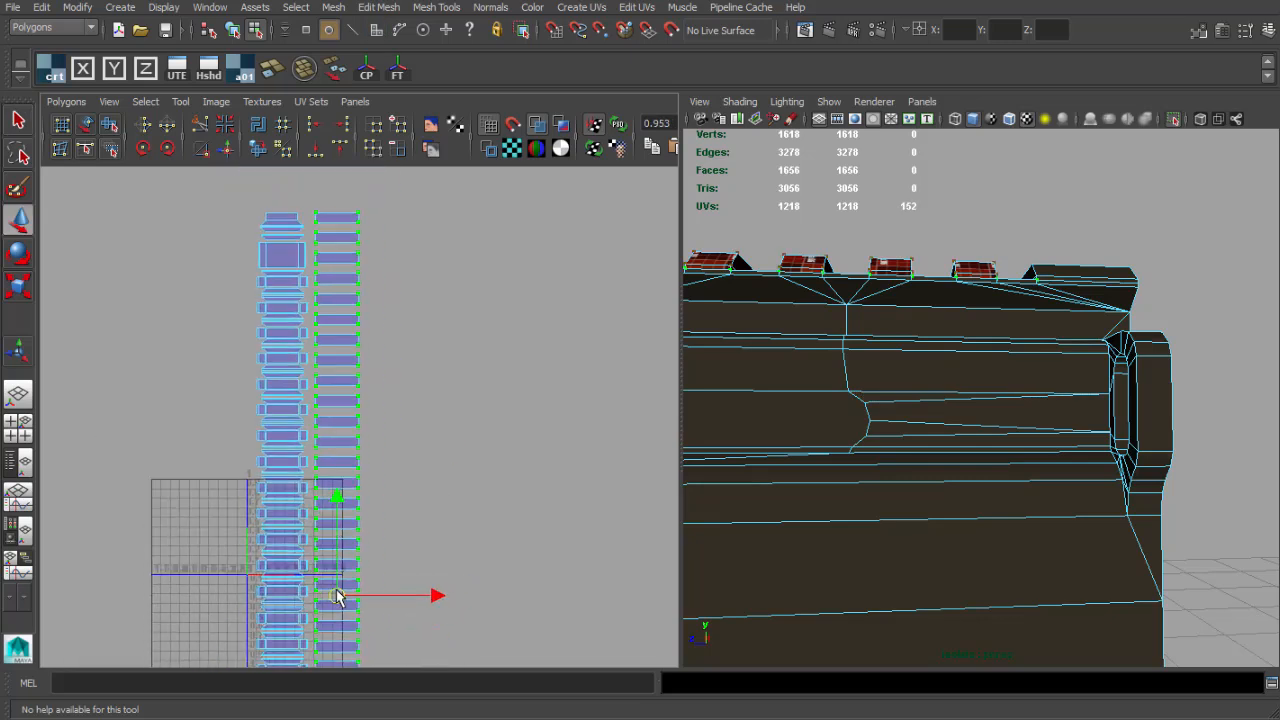
scroll(493, 396, up, 3)
scroll(424, 423, down, 3)
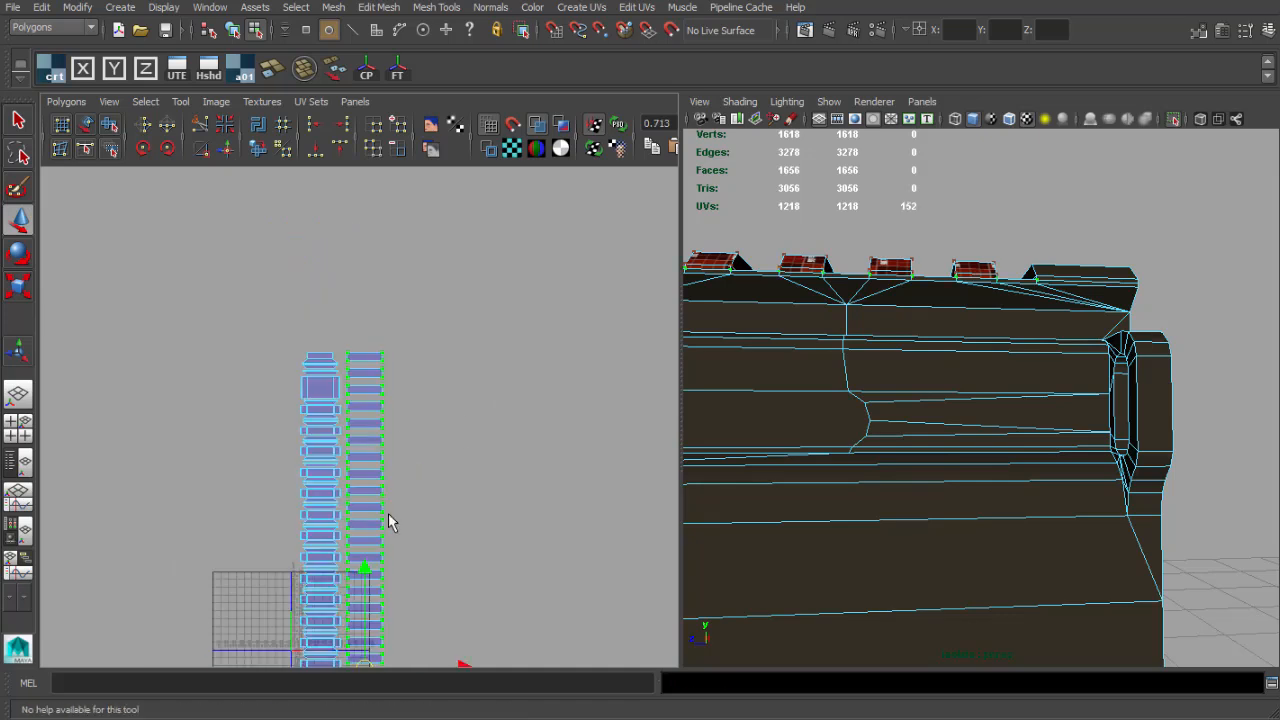
scroll(374, 540, up, 5)
Return to object mode, reselect the receiver mesh and view the two shell columns in the overall UV layout.
key(q)
click(814, 357)
key(F8)
scroll(890, 250, down, 5)
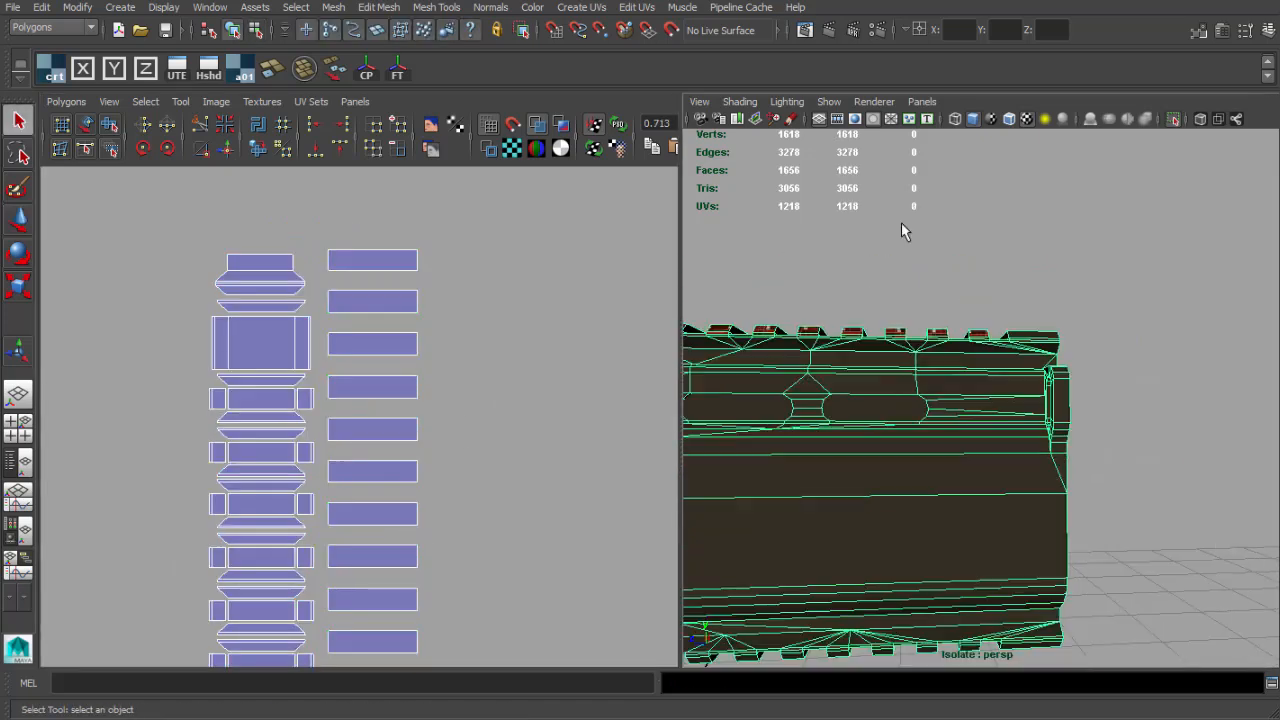
click(902, 225)
alt+drag(870, 280, 750, 345)
click(750, 380)
scroll(480, 455, down, 4)
alt+middle_drag(413, 440, 391, 411)
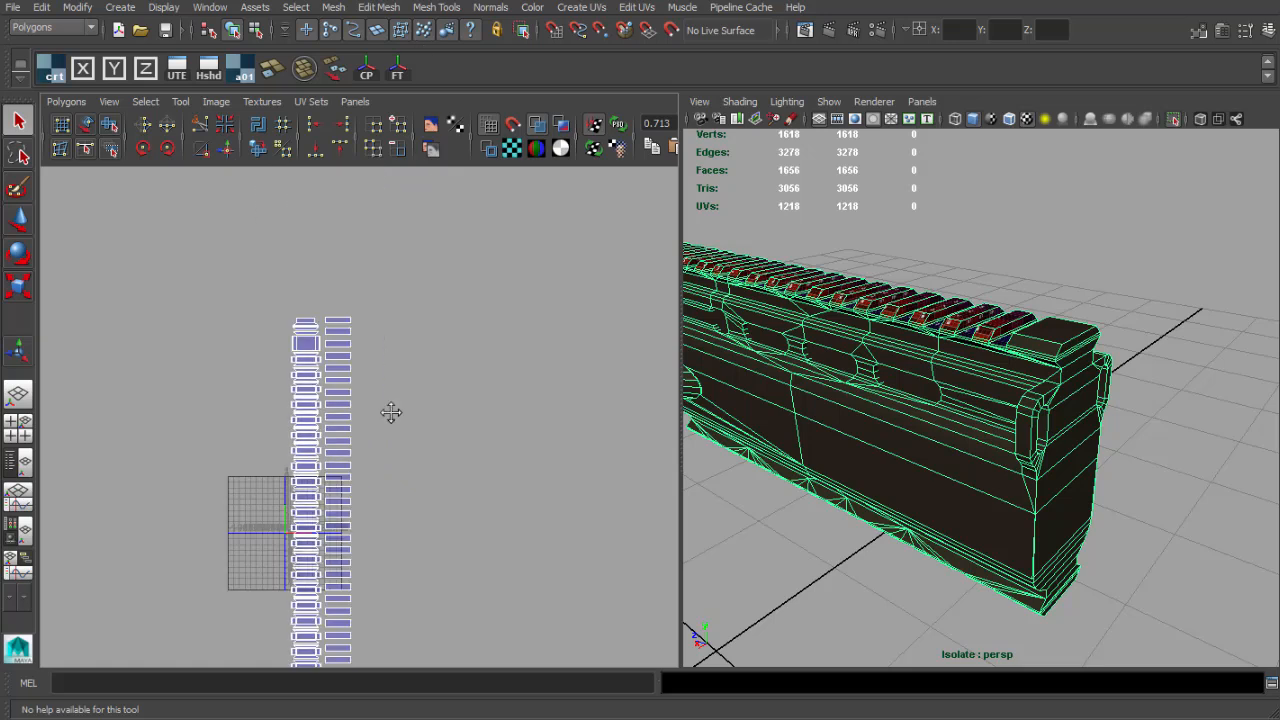
Inspect the checker pattern on the teeth and gaps along the full rail from both sides.
scroll(391, 413, up, 3)
alt+drag(985, 290, 865, 299)
scroll(865, 299, up, 3)
click(1066, 258)
alt+drag(1066, 258, 1274, 271)
scroll(934, 291, down, 3)
scroll(940, 304, down, 4)
alt+middle_drag(940, 307, 1097, 203)
scroll(1097, 203, up, 4)
scroll(1051, 194, up, 3)
alt+drag(1097, 203, 764, 221)
scroll(1045, 197, down, 4)
scroll(772, 222, down, 4)
alt+middle_drag(838, 224, 900, 283)
scroll(905, 281, up, 4)
alt+drag(922, 278, 1049, 257)
Enlarge the perspective view, examine the unmapped faces along the rail's side up close and select the receiver mesh.
drag(680, 299, 520, 303)
alt+drag(800, 340, 797, 377)
scroll(797, 377, up, 4)
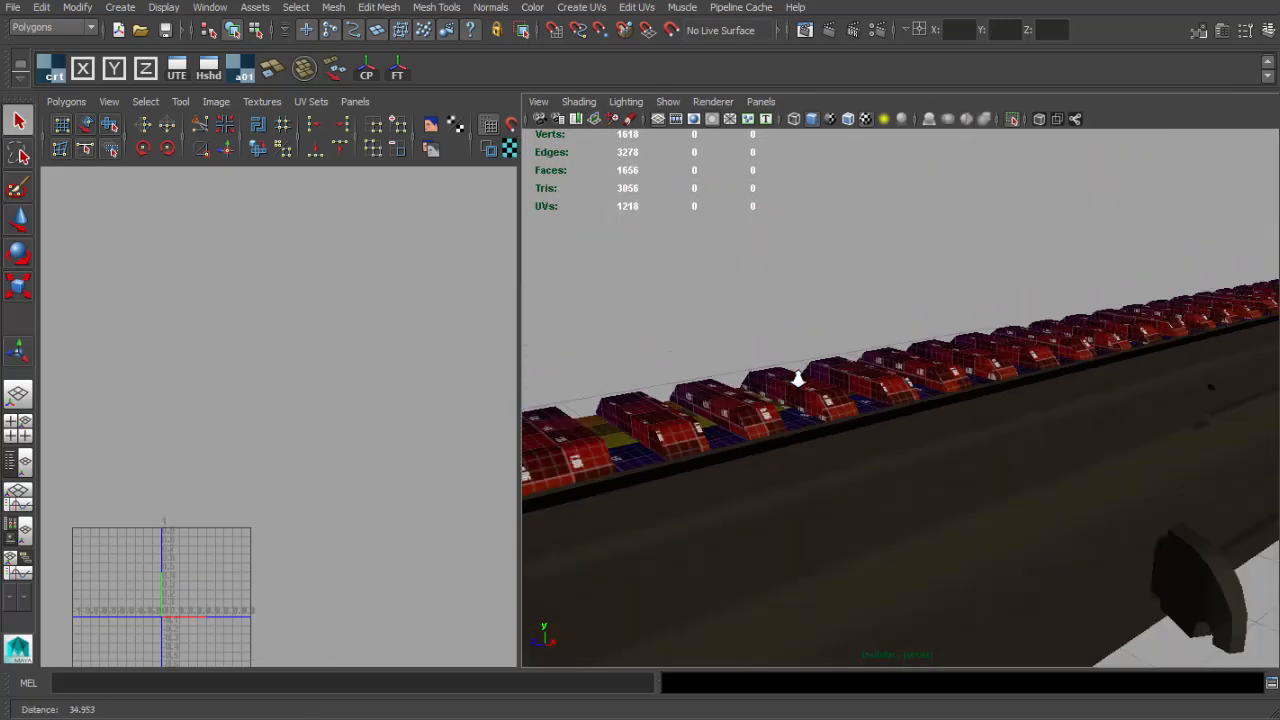
scroll(797, 377, down, 4)
alt+middle_drag(700, 366, 729, 366)
scroll(745, 368, up, 4)
alt+drag(780, 374, 847, 369)
click(983, 451)
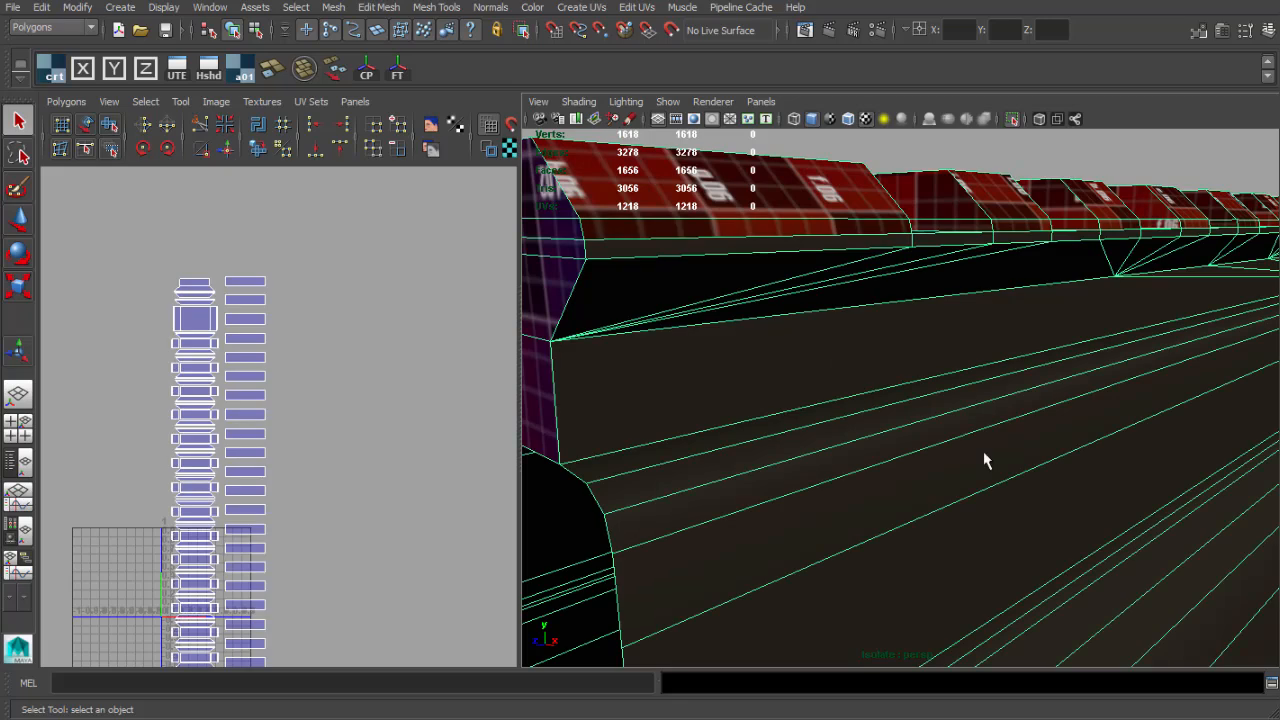
Frame the receiver mesh and change the workspace to the four-view layout.
key(space)
key(f)
key(space)
key(space)
drag(716, 354, 773, 364)
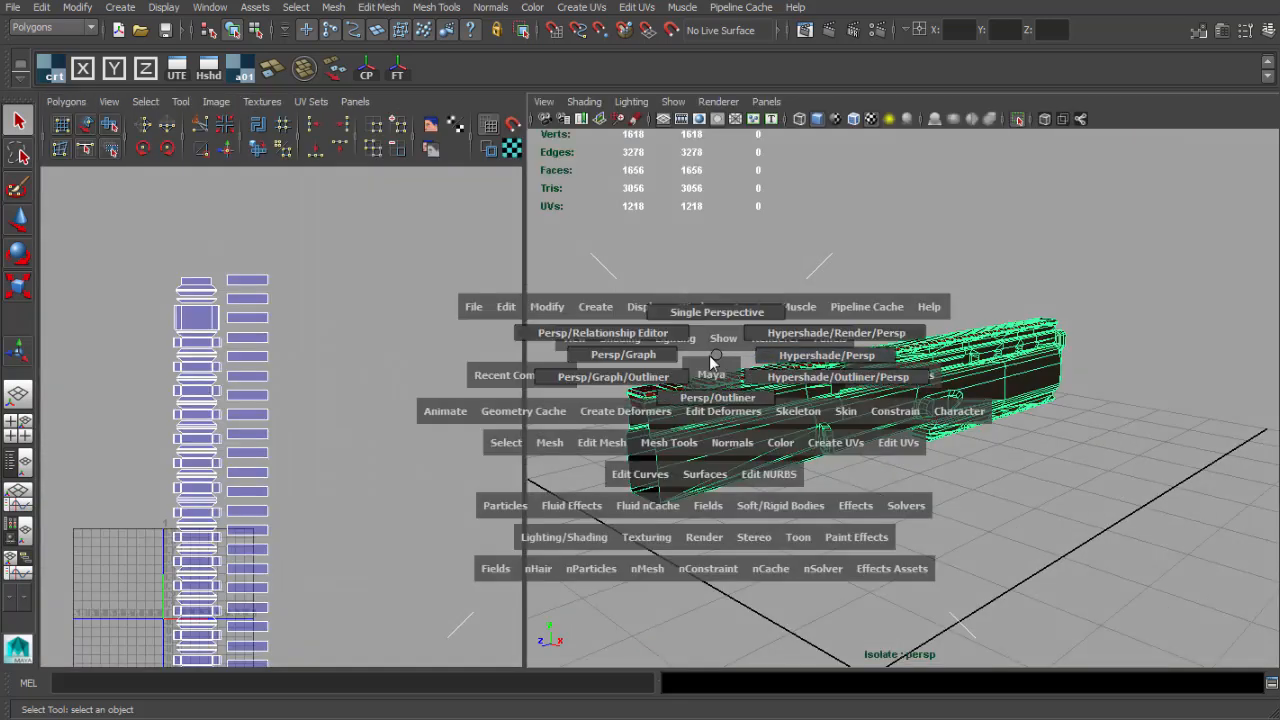
click(31, 438)
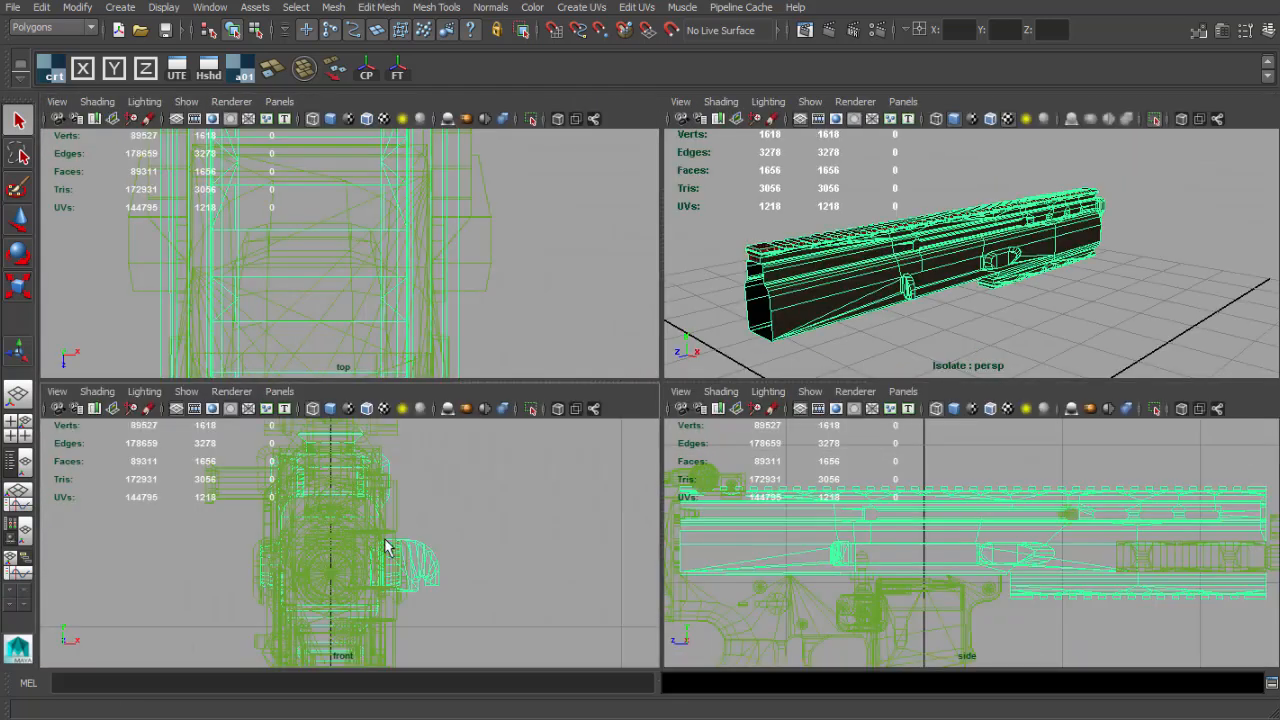
In the front view, select the side faces below the rail teeth along both sides and check them in perspective.
key(space)
alt+right_drag(520, 448, 686, 253)
alt+middle_drag(686, 253, 916, 462)
alt+right_drag(916, 462, 1020, 480)
right_drag(393, 440, 392, 491)
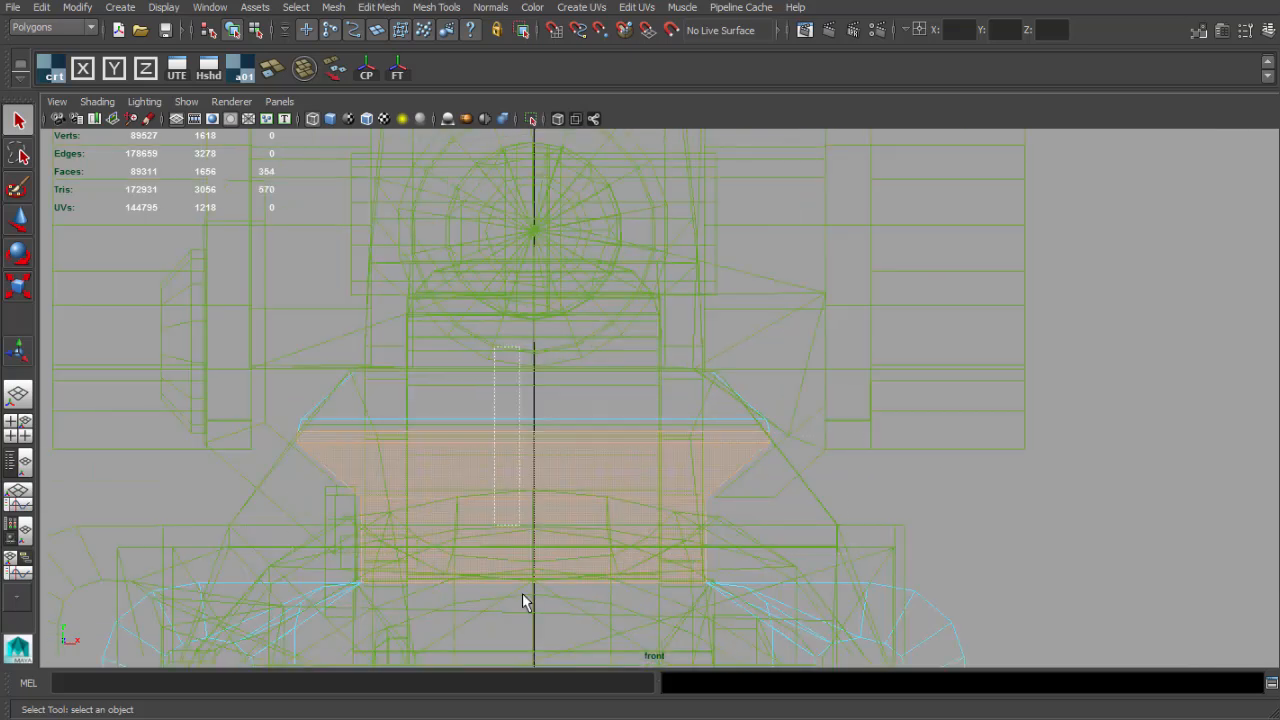
key(space)
key(space)
alt+right_drag(951, 346, 575, 236)
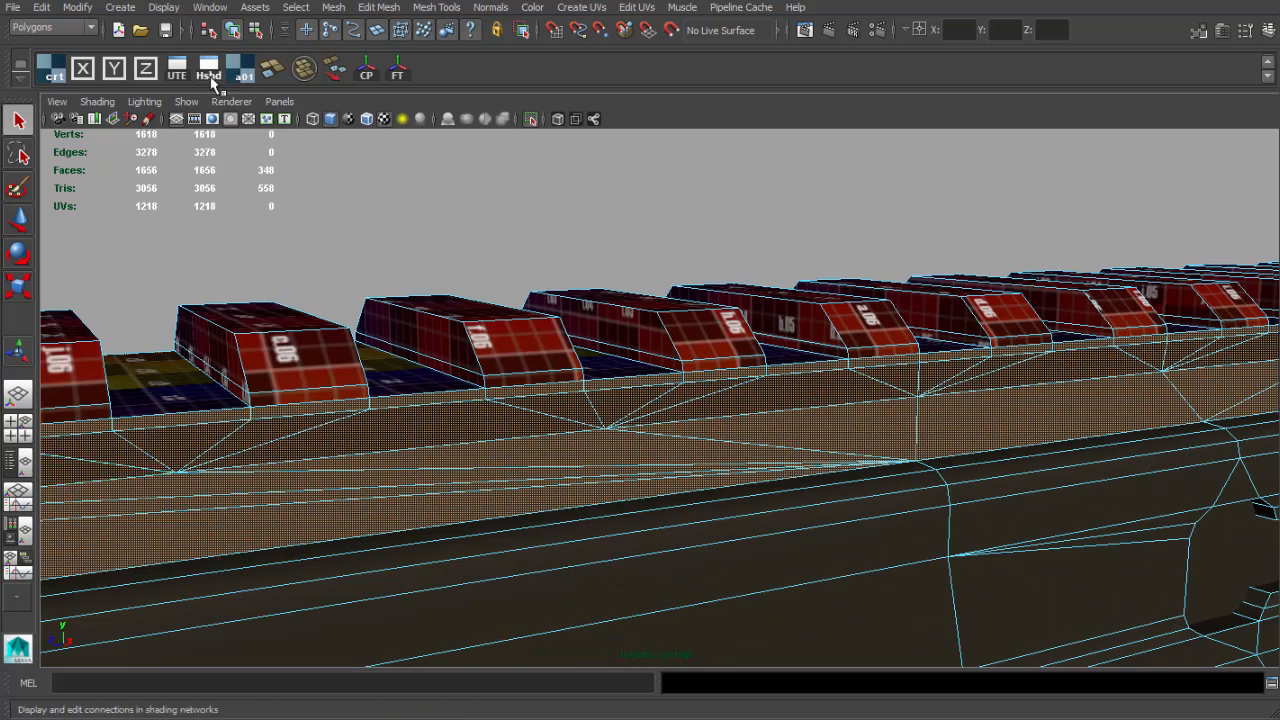
Open the UV Texture Editor in an enlarged floating window and planar-project the selected rail side faces from the side.
click(178, 70)
drag(249, 140, 211, 131)
alt+right_drag(850, 470, 677, 434)
alt+middle_drag(677, 434, 826, 372)
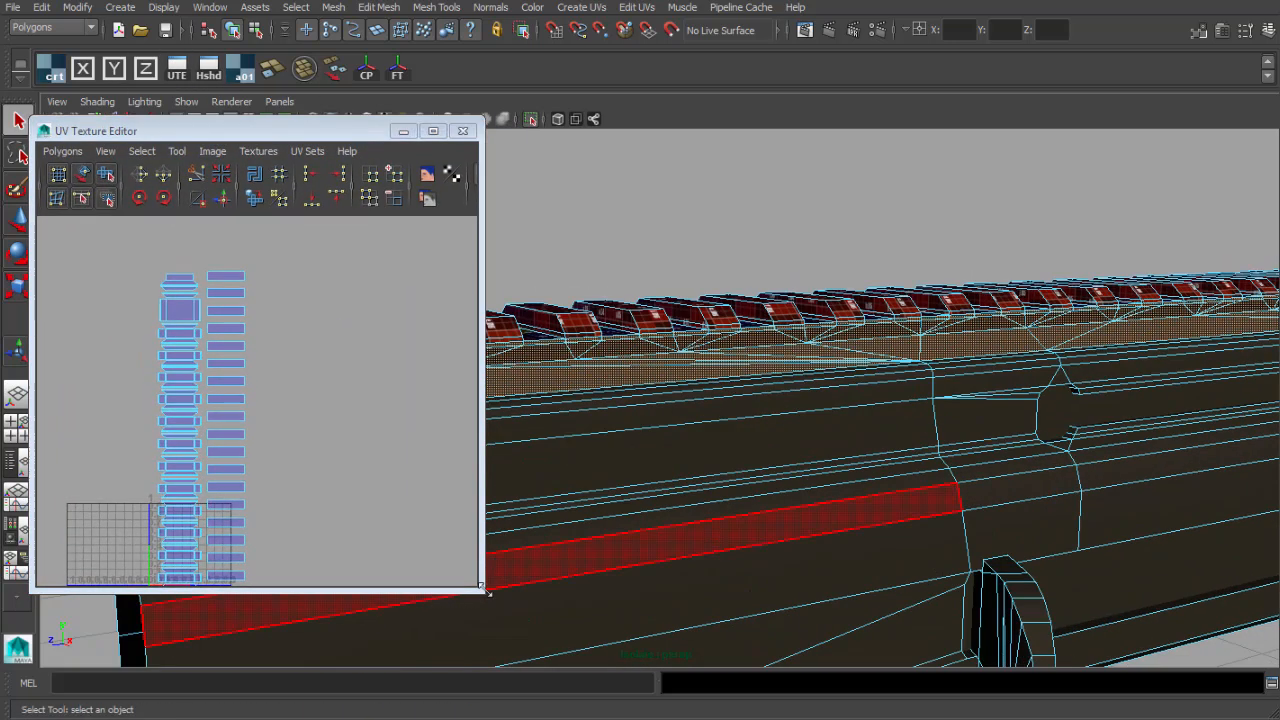
drag(484, 590, 545, 640)
alt+right_drag(777, 494, 700, 470)
alt+middle_drag(700, 470, 770, 452)
alt+right_drag(330, 400, 226, 346)
alt+middle_drag(226, 346, 40, 290)
click(145, 70)
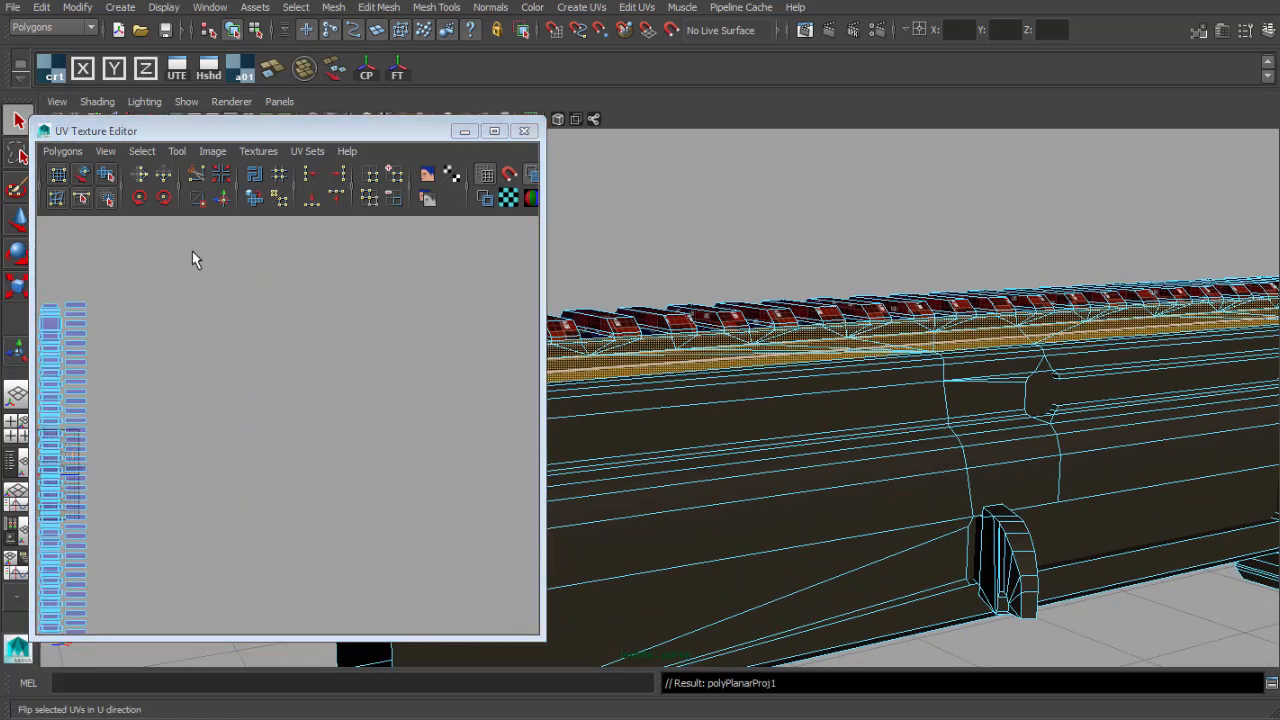
Frame the newly projected UVs and examine the checker pattern on the rail's side next to the teeth.
key(w)
key(f)
alt+right_drag(400, 380, 358, 365)
alt+middle_drag(358, 365, 241, 339)
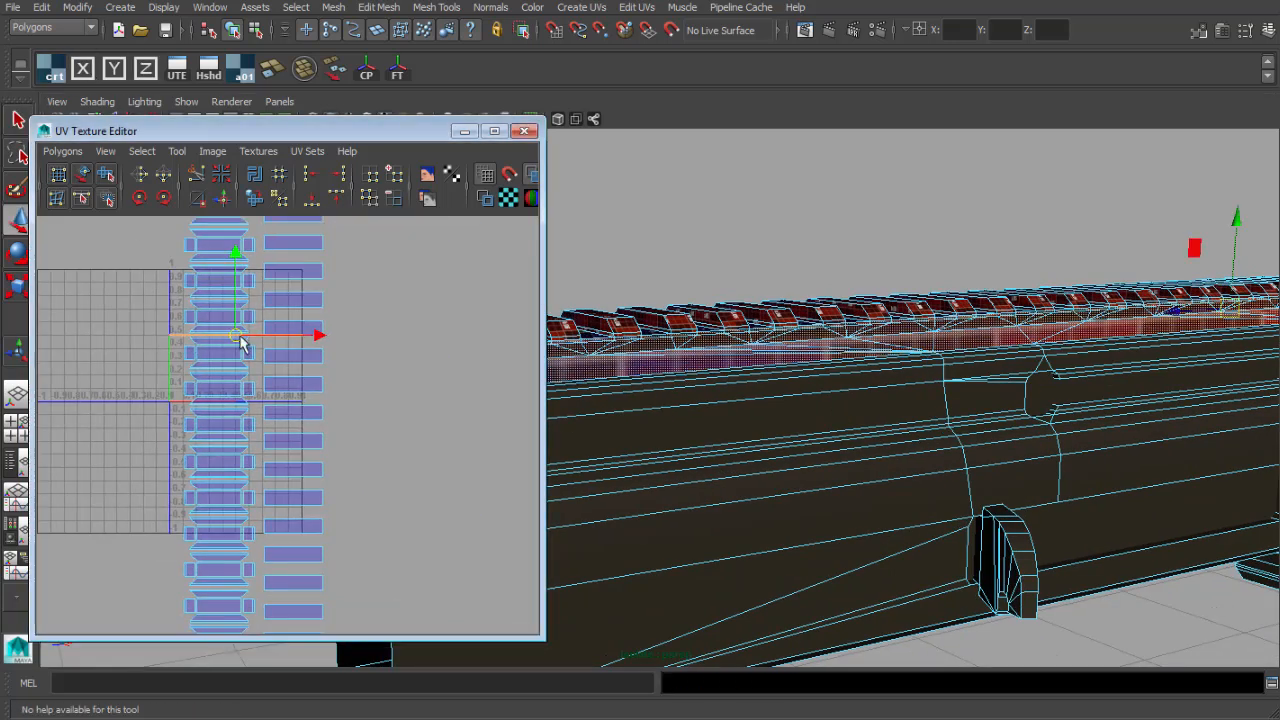
alt+drag(735, 377, 640, 400)
alt+right_drag(740, 410, 837, 457)
alt+middle_drag(837, 457, 842, 486)
alt+right_drag(842, 486, 1045, 528)
alt+middle_drag(1045, 528, 1030, 506)
alt+right_drag(412, 432, 400, 376)
Separate one rail side's UV shell from the overlapping one, flip it vertically and place it with its lip edge facing the other's.
key(q)
drag(402, 362, 418, 388)
ctrl+right_drag(418, 388, 466, 390)
alt+right_drag(466, 390, 418, 388)
alt+right_drag(305, 418, 440, 406)
drag(460, 254, 461, 281)
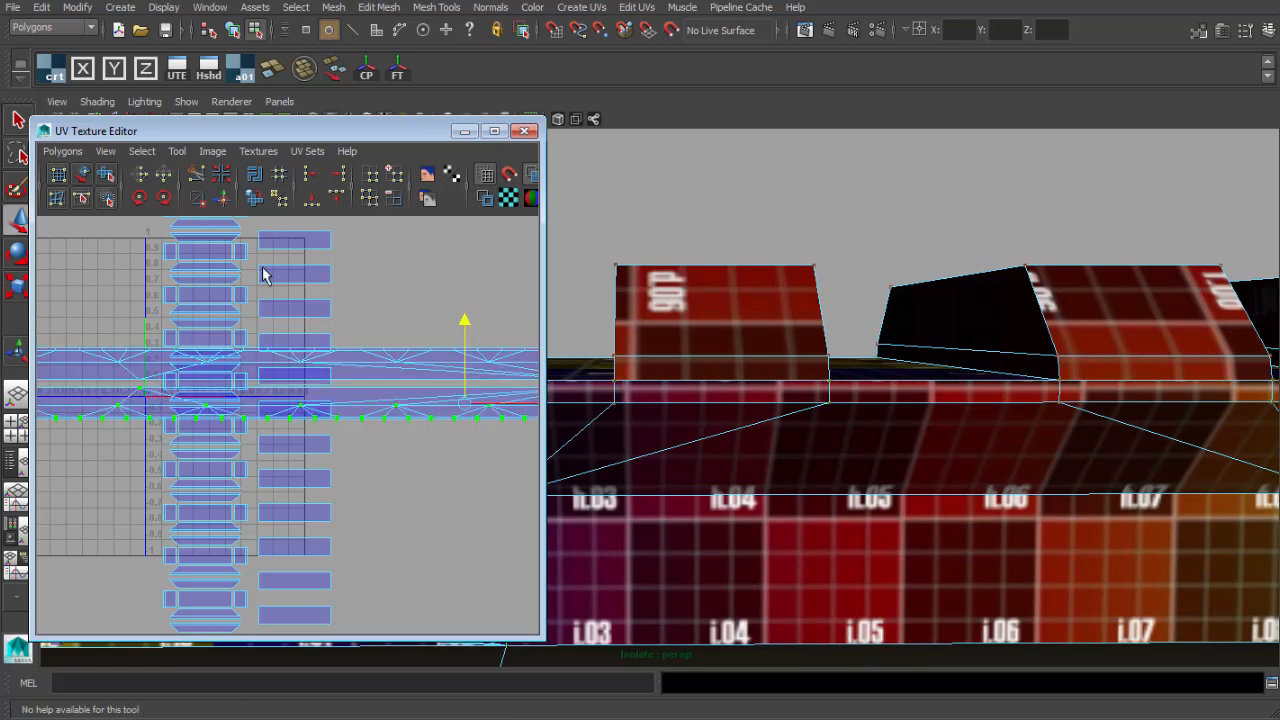
alt+middle_drag(422, 319, 275, 309)
alt+right_drag(275, 309, 293, 315)
drag(321, 298, 326, 199)
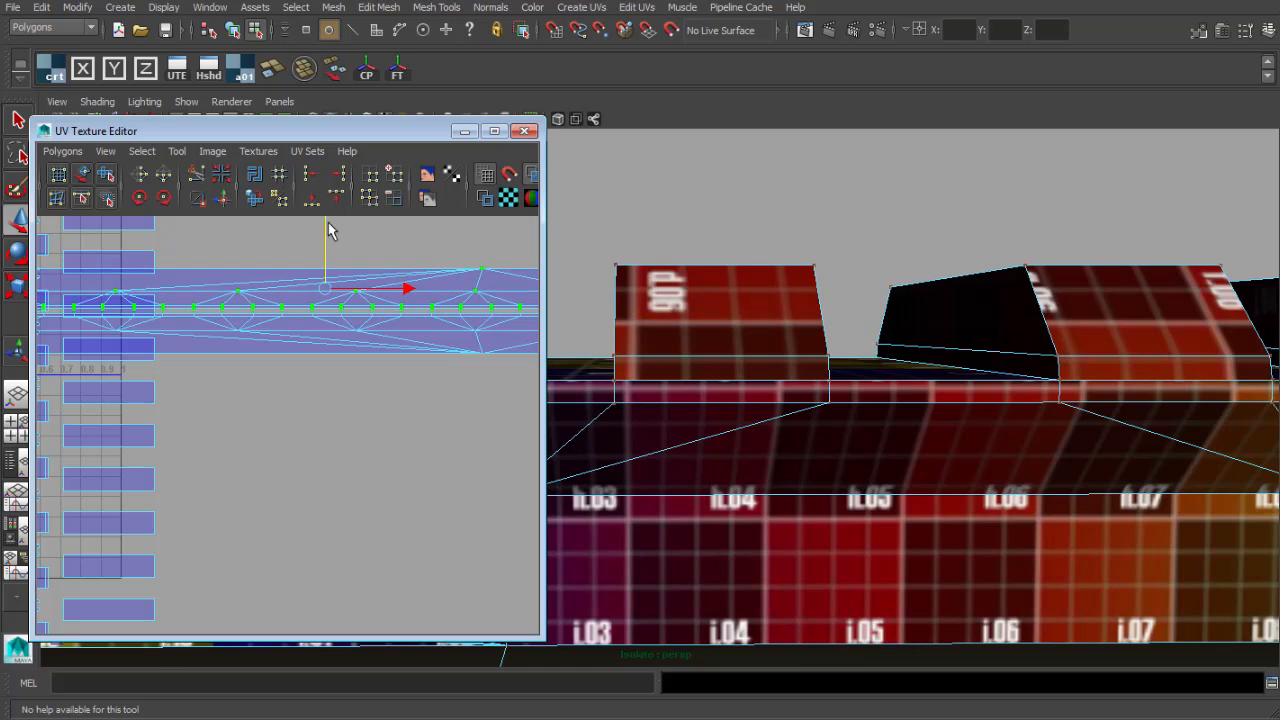
Select both rail side shells and scale them down to match the checker density of the teeth.
drag(333, 313, 298, 322)
key(w)
alt+middle_drag(297, 315, 247, 402)
alt+right_drag(247, 402, 343, 410)
drag(321, 332, 314, 330)
alt+right_drag(405, 392, 189, 269)
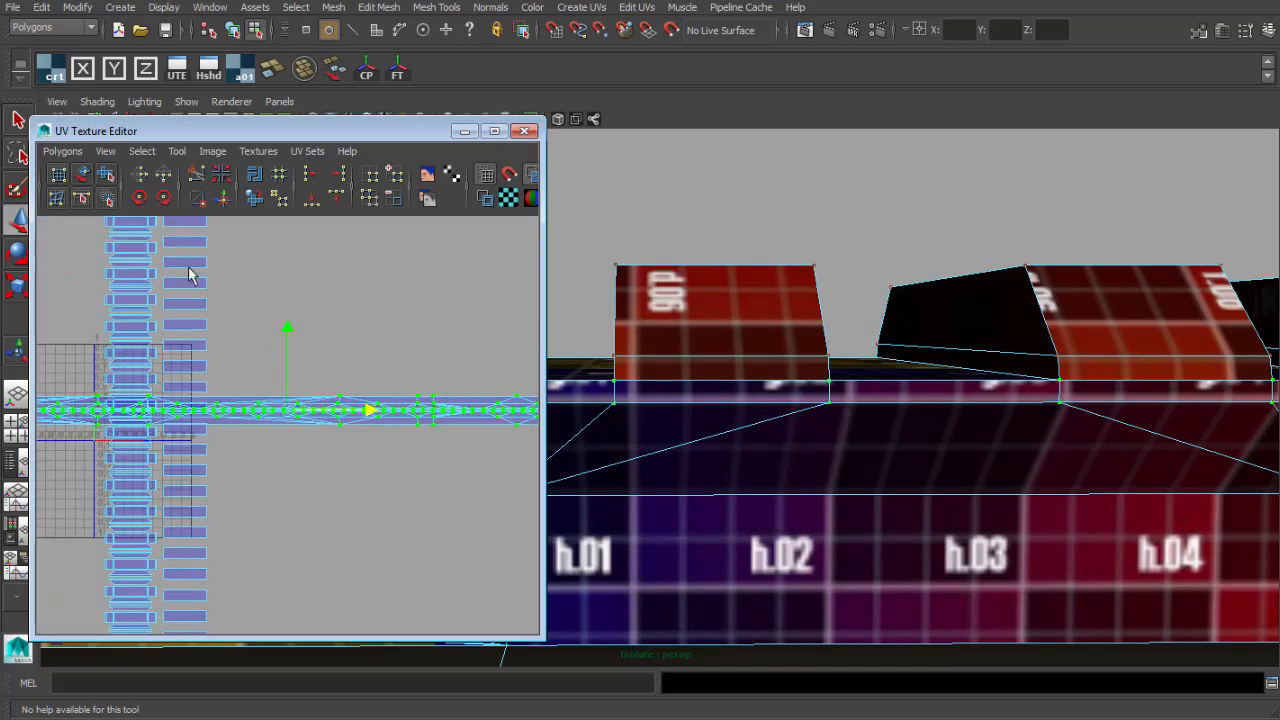
Rotate both rail side shells upright and move them alongside the column of gap shells.
click(166, 198)
click(166, 198)
drag(290, 417, 235, 418)
click(262, 429)
alt+right_drag(262, 429, 130, 315)
alt+middle_drag(259, 414, 265, 416)
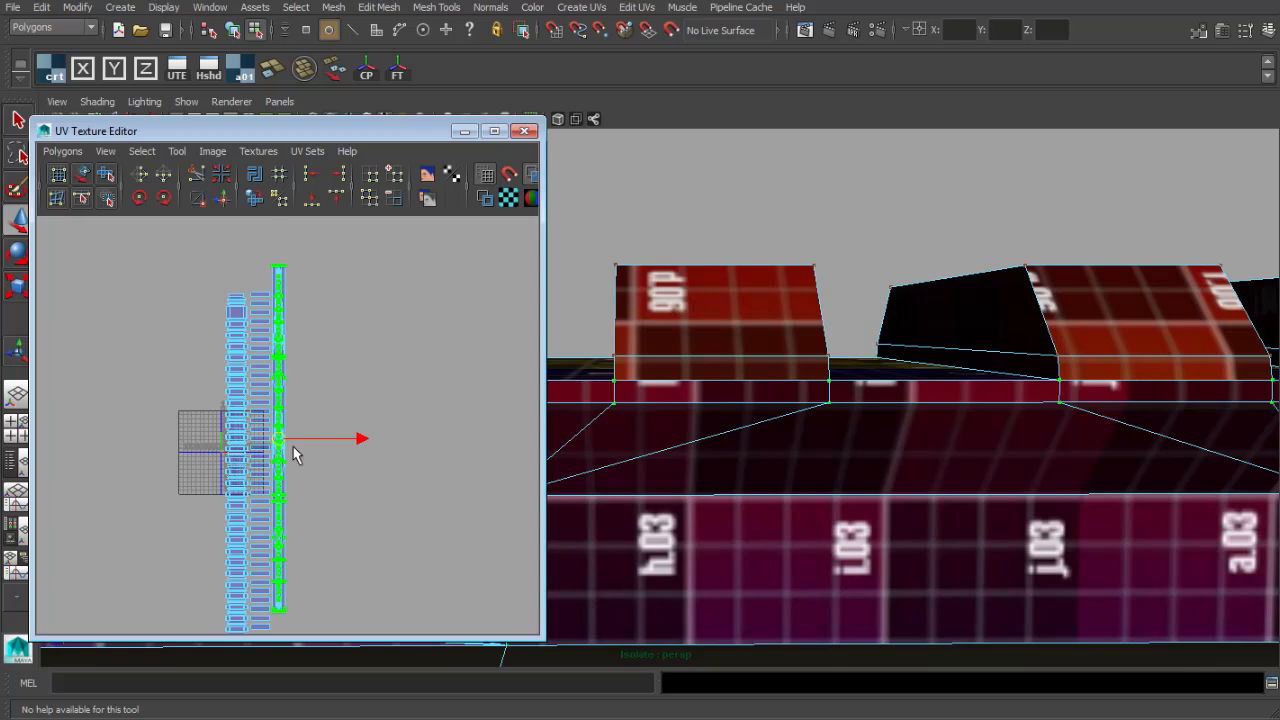
Move the rail side shells to the opposite side of the teeth column and leave a narrow space between the two.
drag(280, 439, 217, 466)
alt+middle_drag(240, 378, 255, 433)
alt+right_drag(255, 433, 254, 484)
alt+middle_drag(254, 484, 316, 538)
alt+right_drag(316, 538, 308, 493)
drag(240, 565, 282, 565)
alt+drag(742, 415, 785, 403)
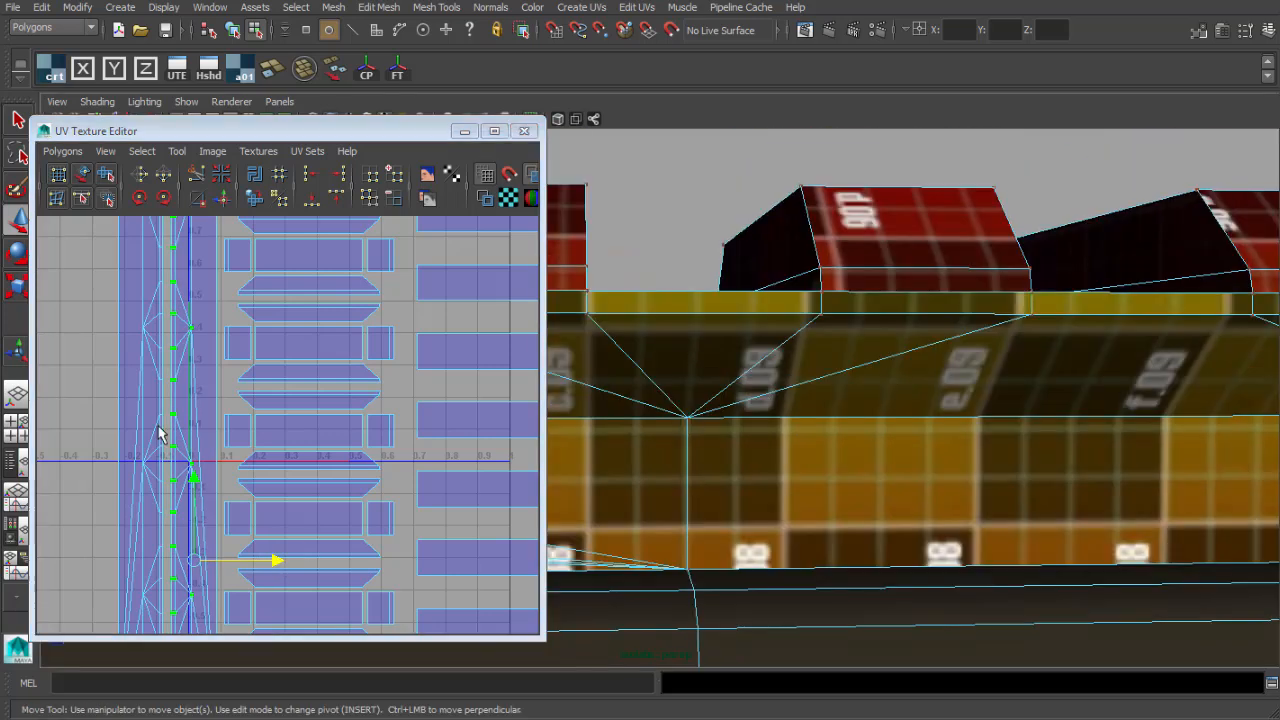
alt+middle_drag(160, 434, 252, 422)
alt+right_drag(252, 422, 335, 400)
alt+right_drag(790, 430, 694, 446)
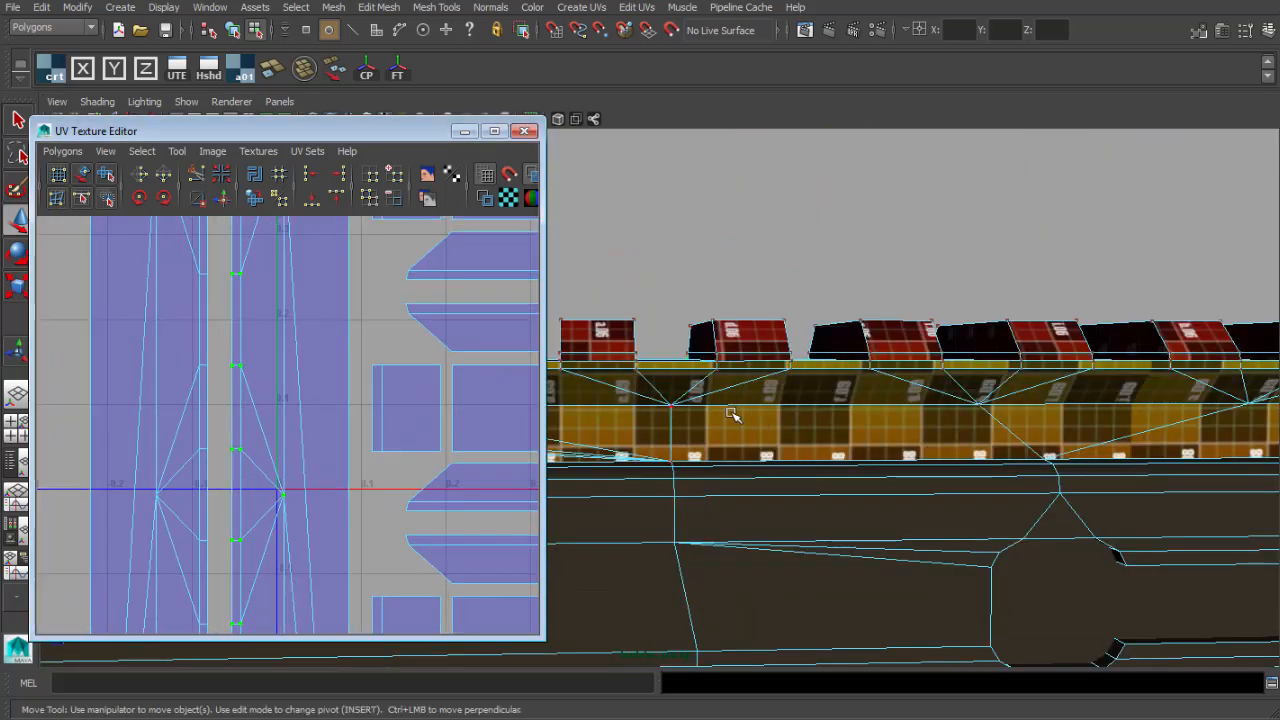
In the front view, select the lengthwise edges beneath the rail's sloped side faces, leaving out the lip edges.
key(space)
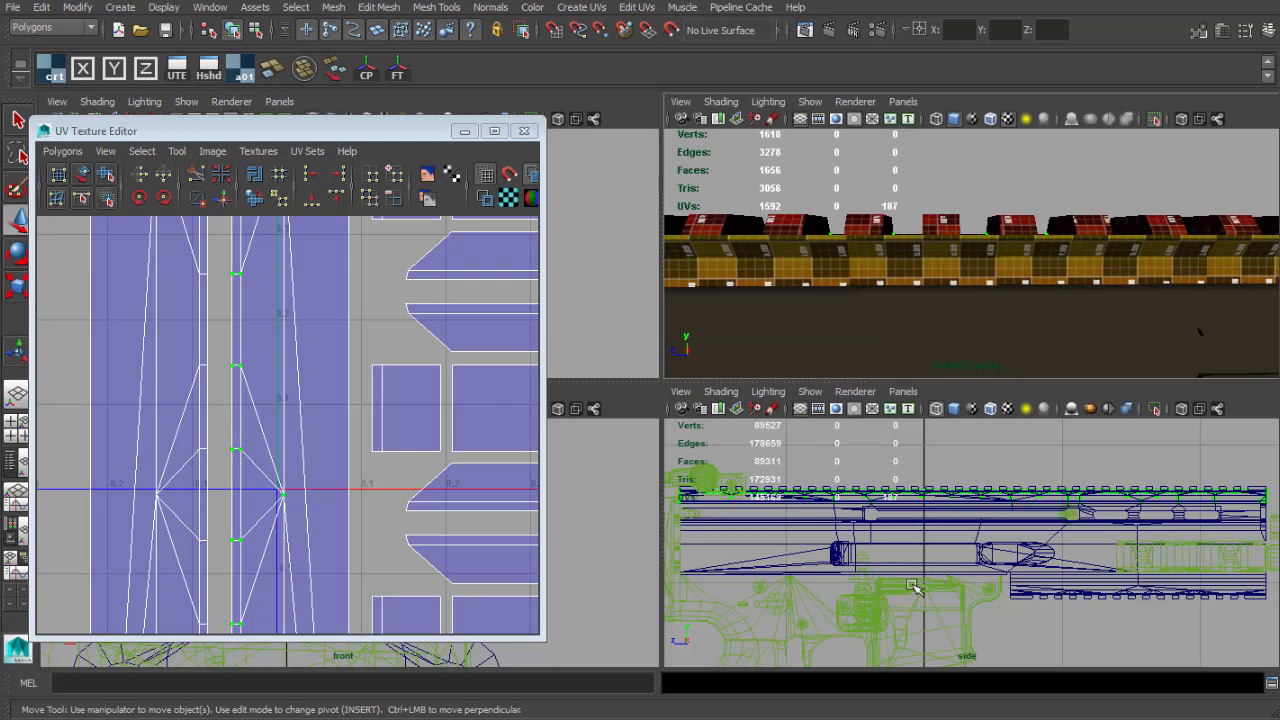
key(f)
key(space)
scroll(808, 443, down, 8)
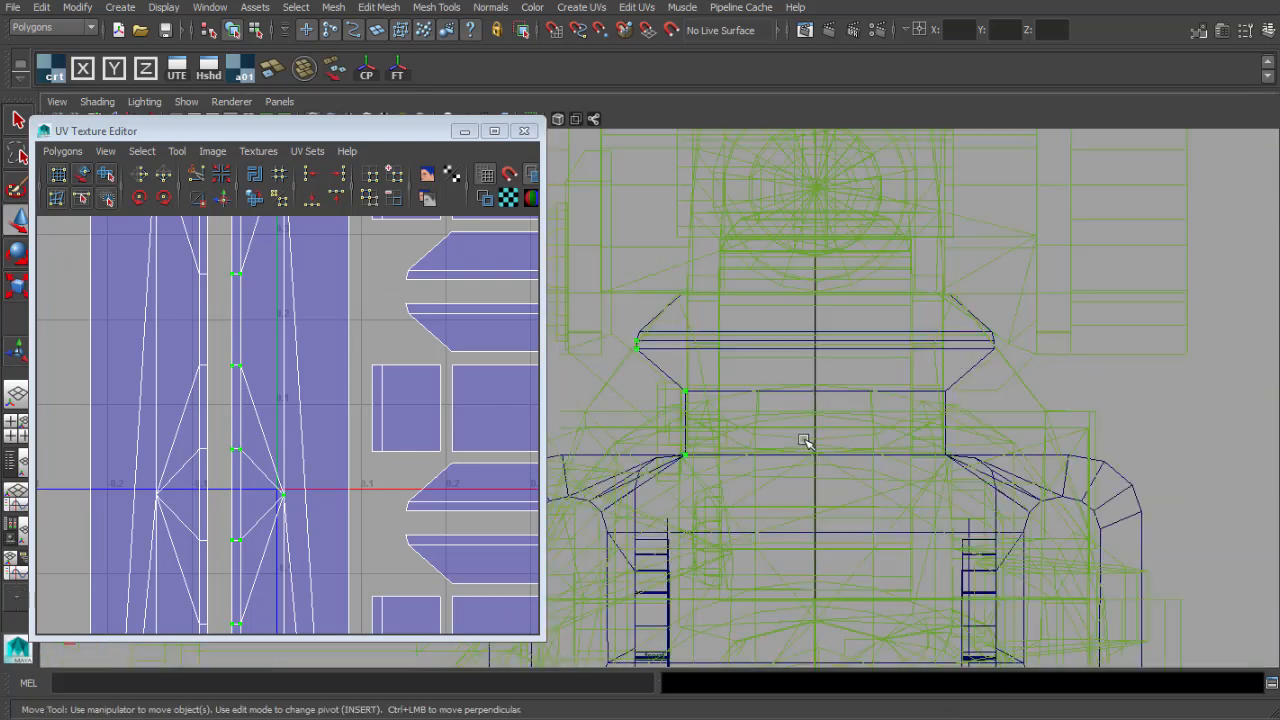
scroll(806, 441, up, 2)
key(F10)
double_click(706, 386)
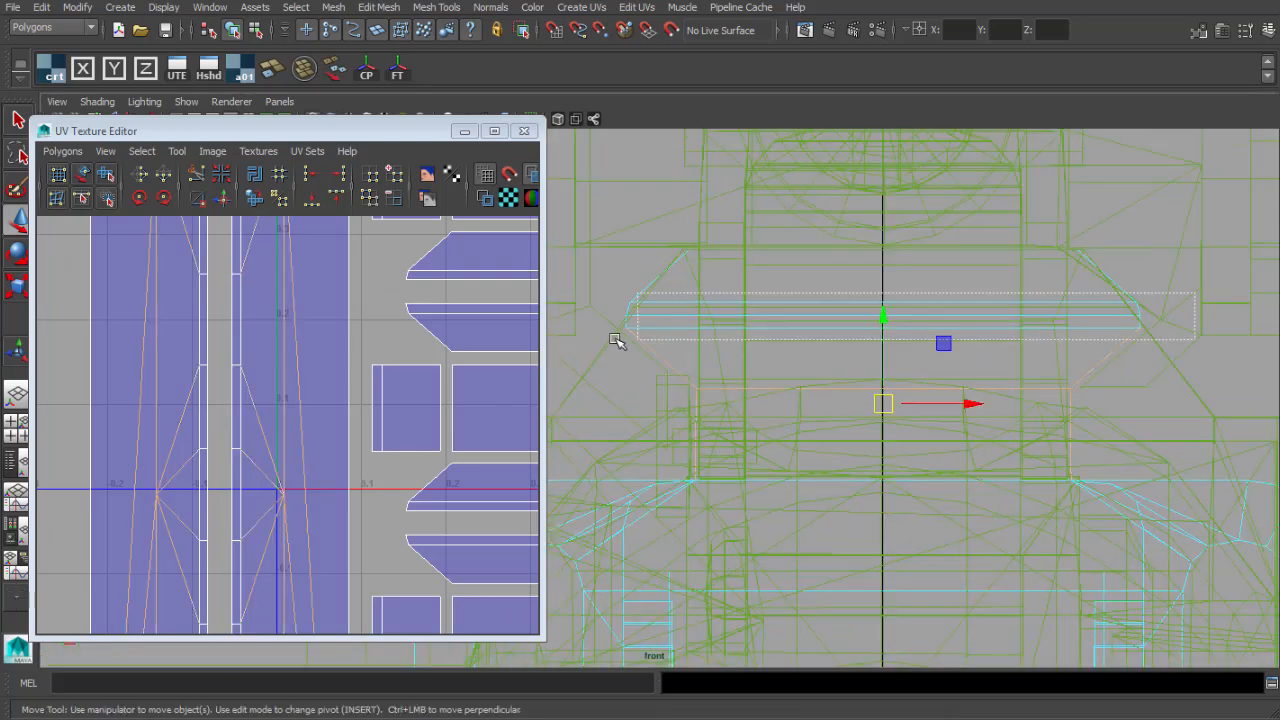
ctrl+drag(897, 520, 1112, 533)
Compare the edges on the model, select those where the narrow lip meets the sloped faces and cut the UVs there.
scroll(957, 491, up, 1)
key(space)
key(space)
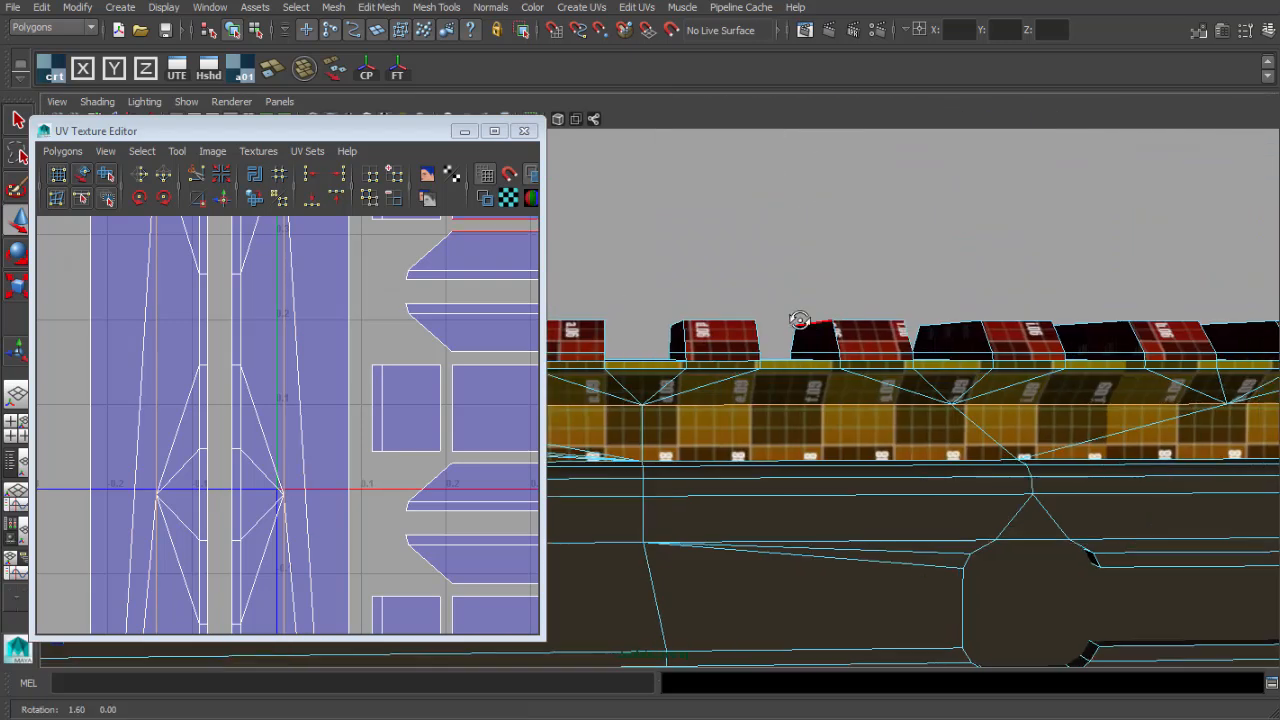
alt+right_drag(803, 320, 957, 386)
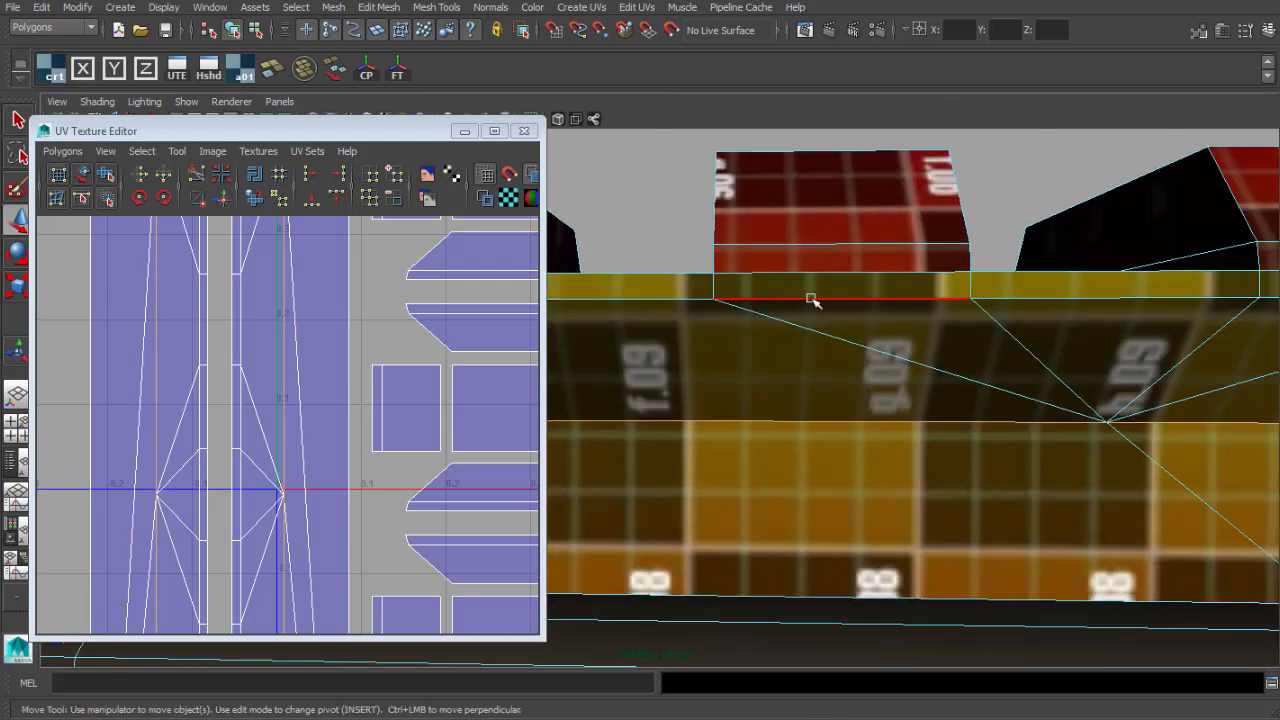
key(space)
key(space)
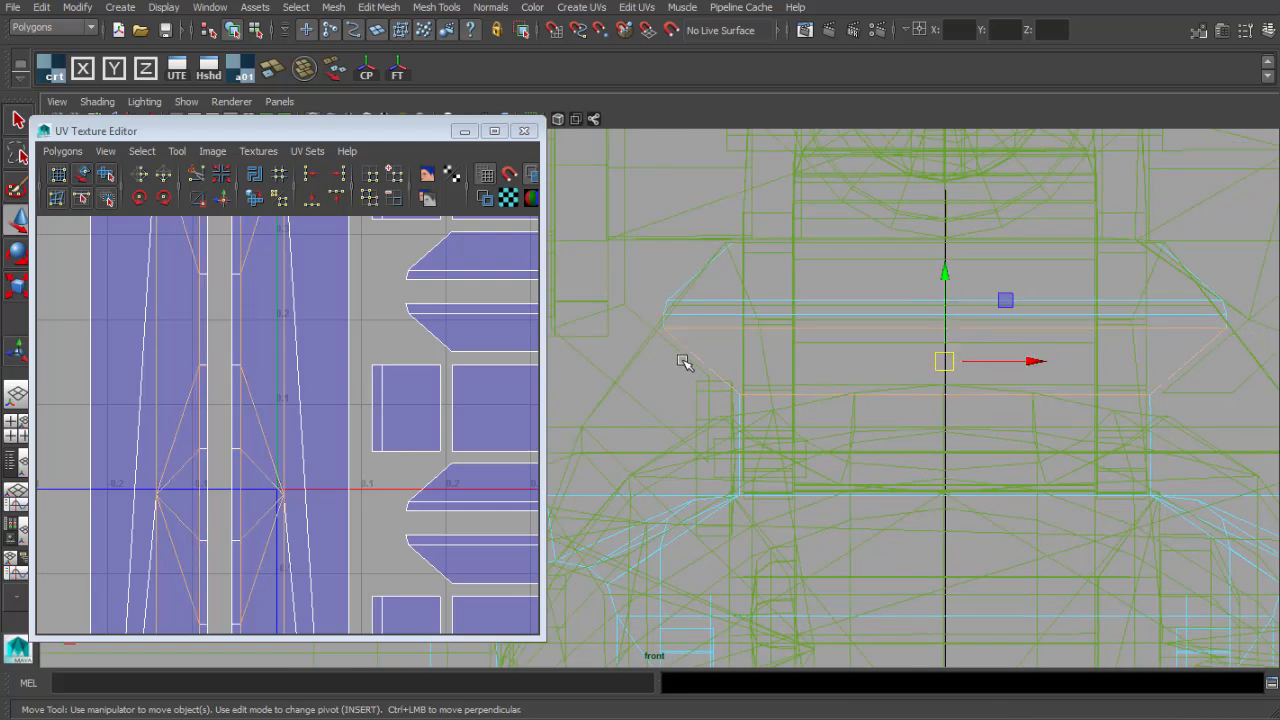
alt+right_drag(206, 382, 234, 396)
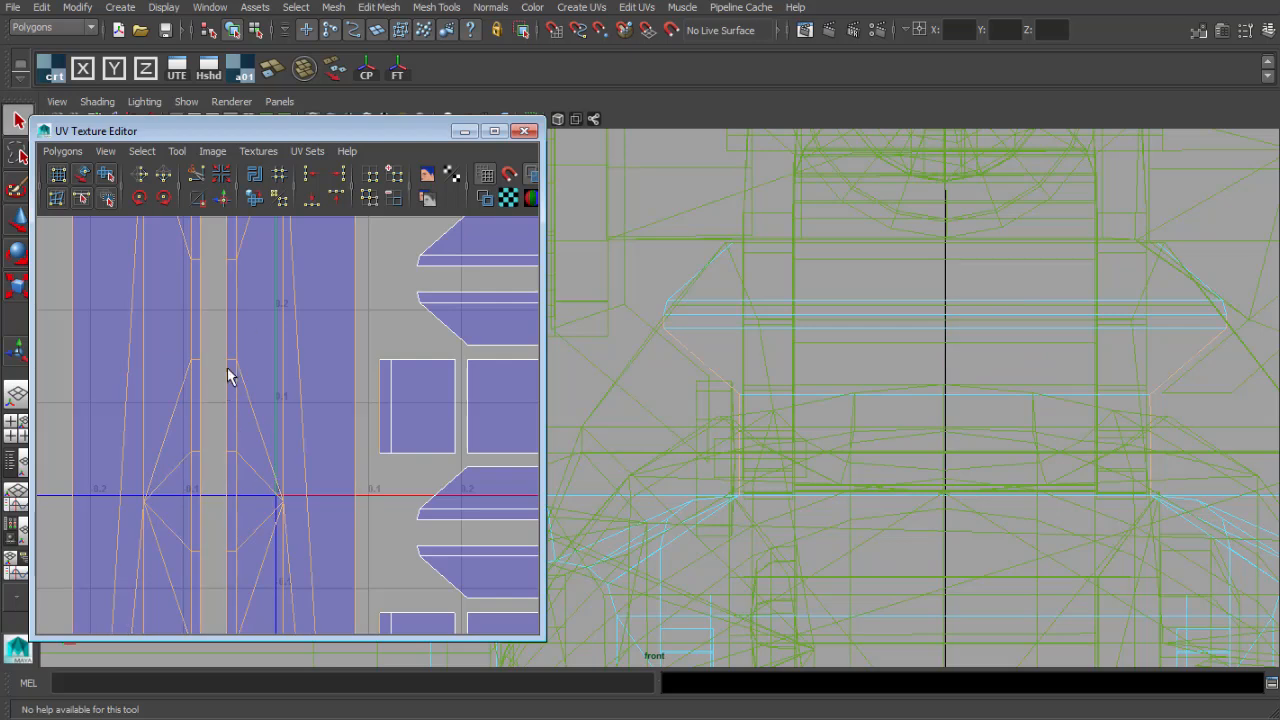
Select the narrow lip strip of each rail side shell and move both strips slightly away from their sloped-face shells.
right_drag(226, 403, 294, 403)
drag(213, 343, 237, 474)
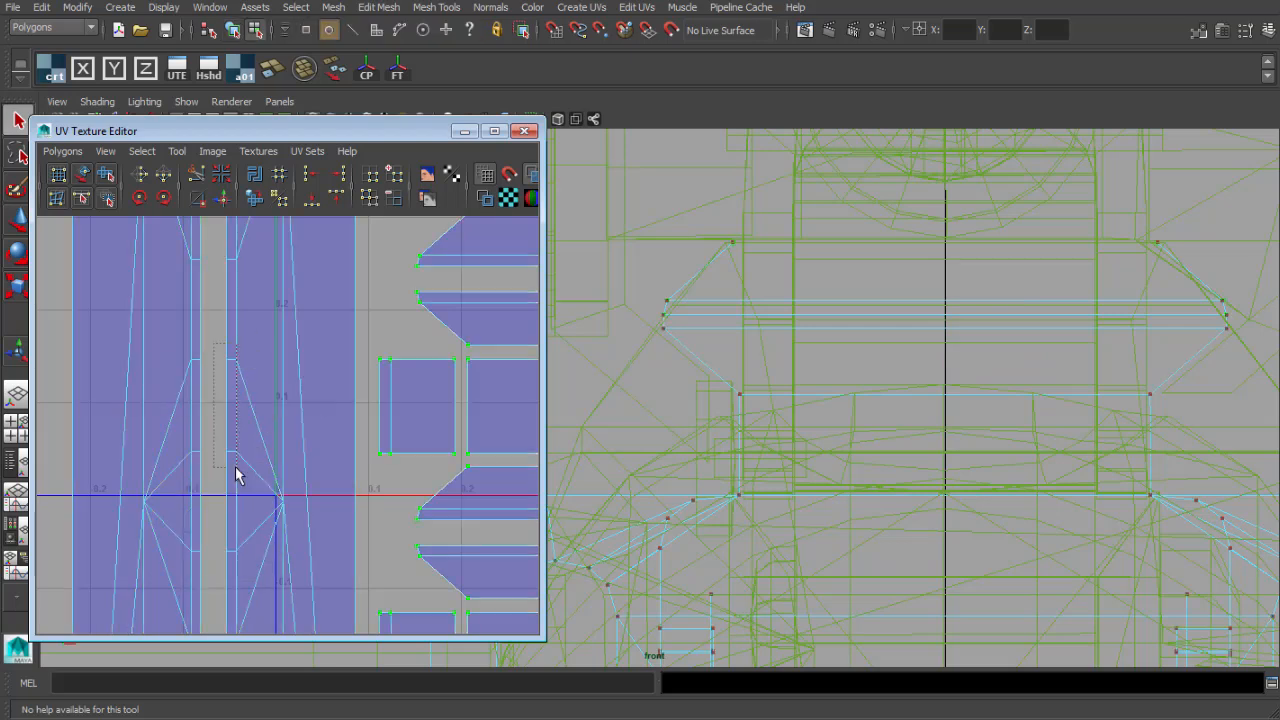
ctrl+right_drag(300, 400, 300, 400)
key(w)
alt+right_drag(300, 400, 276, 465)
alt+middle_drag(276, 465, 294, 369)
alt+right_drag(294, 369, 330, 460)
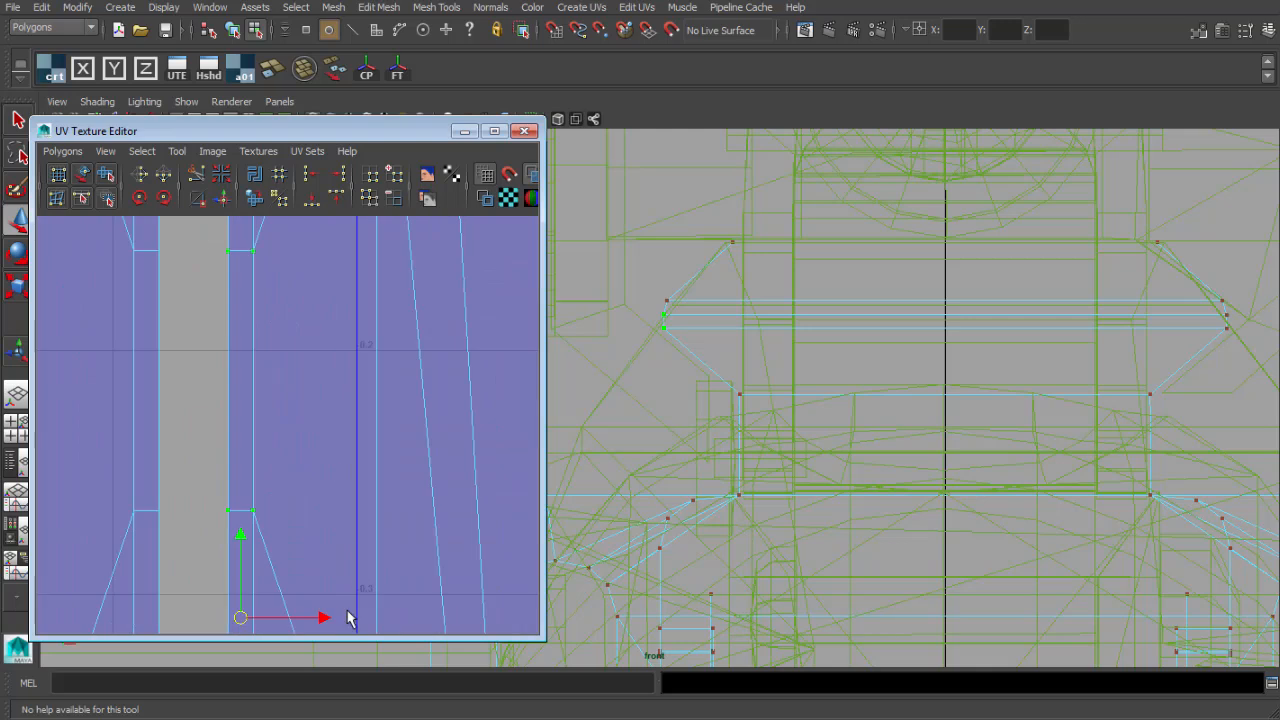
alt+middle_drag(346, 610, 397, 422)
drag(367, 433, 358, 438)
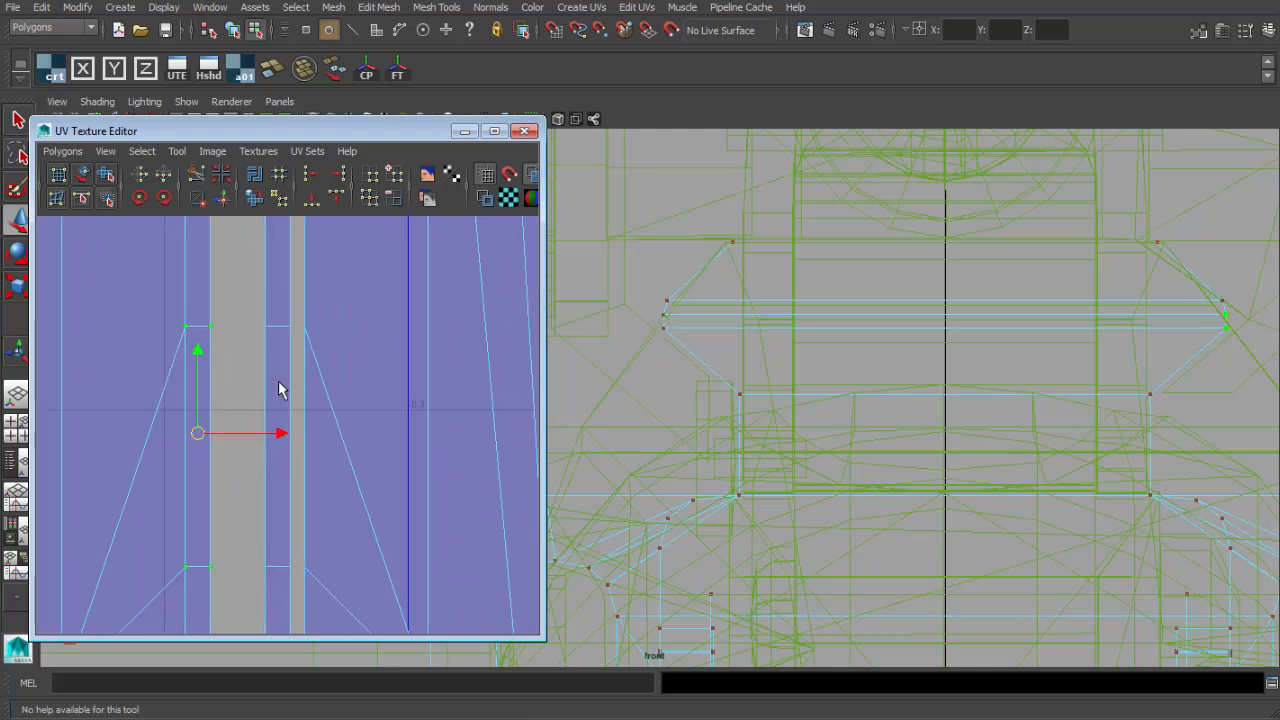
drag(277, 430, 292, 433)
alt+right_drag(288, 460, 110, 510)
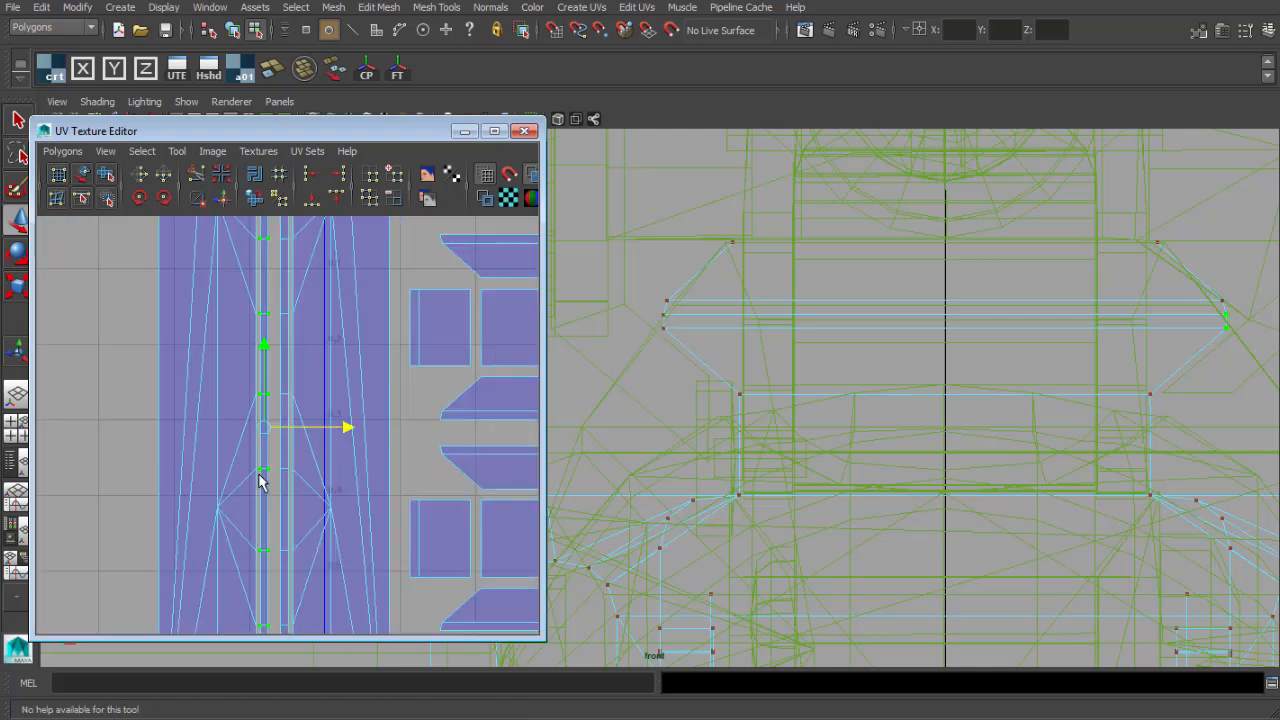
Shift the rail side strips sideways so narrow, even gaps separate the lip, sloped-face and outer side shells.
alt+right_drag(292, 472, 299, 444)
drag(225, 432, 235, 432)
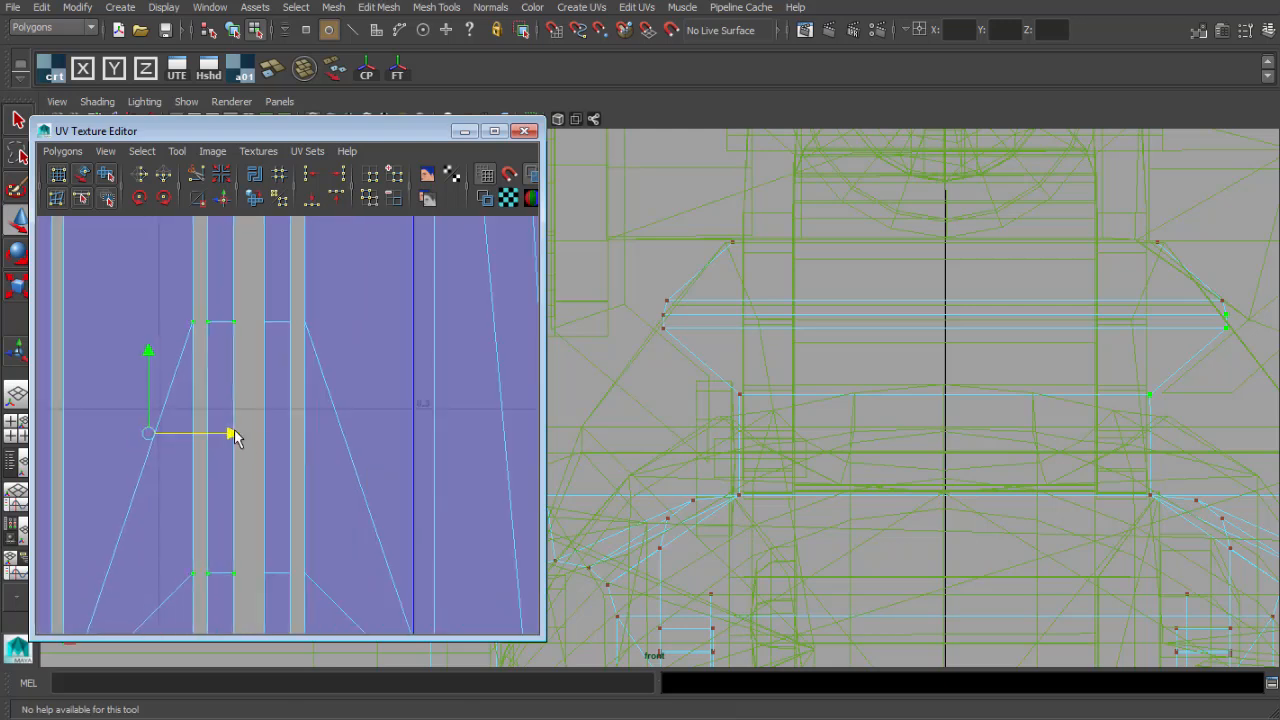
alt+right_drag(236, 436, 195, 357)
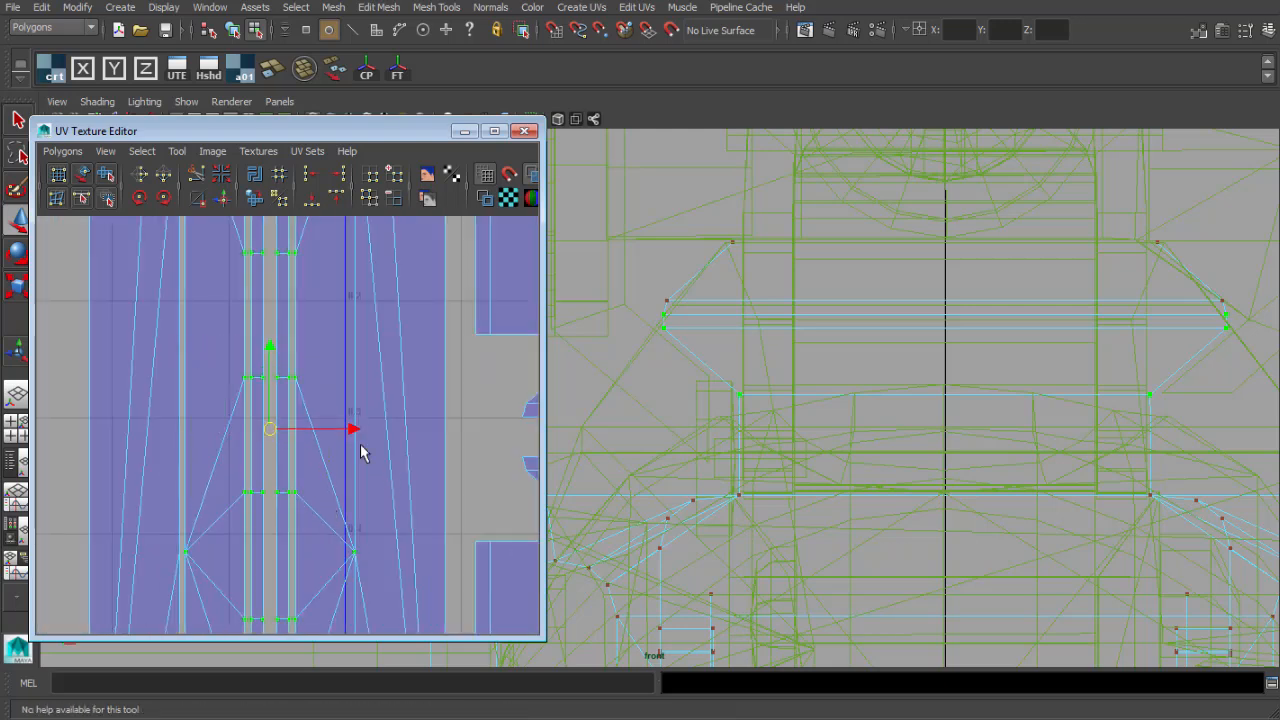
drag(353, 430, 346, 430)
alt+right_drag(340, 432, 243, 494)
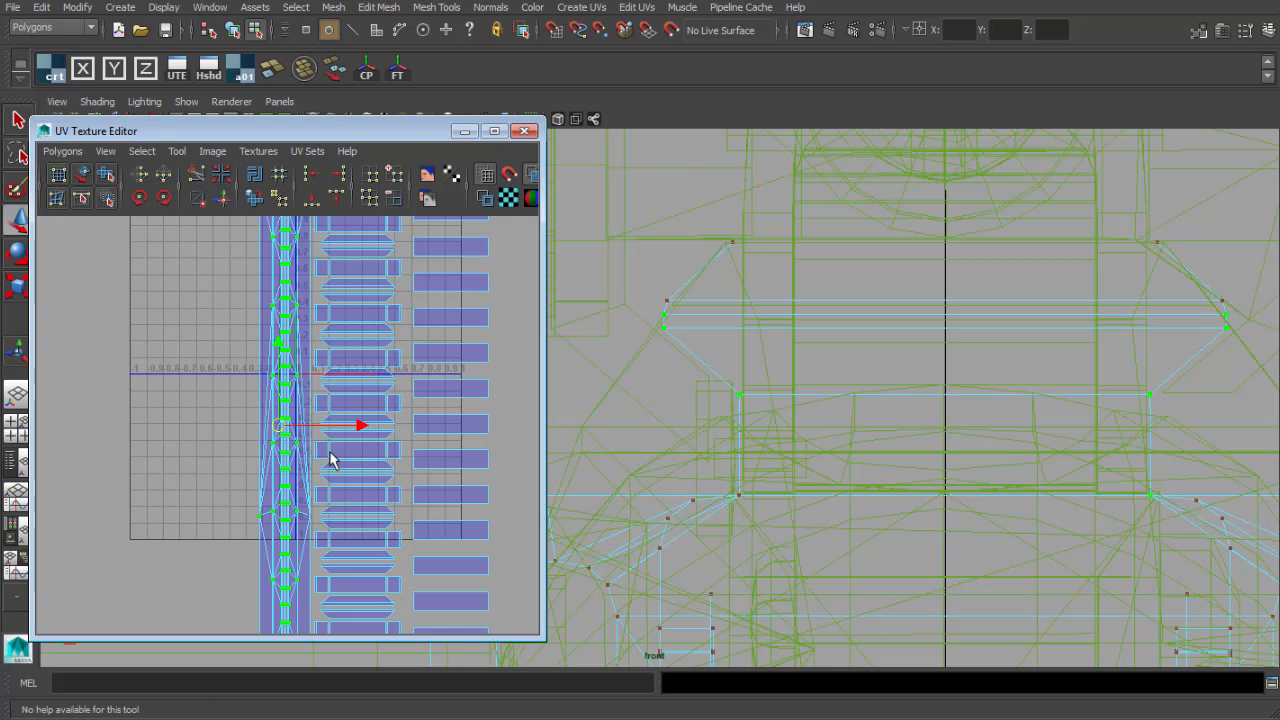
alt+right_drag(330, 452, 236, 430)
drag(290, 430, 279, 430)
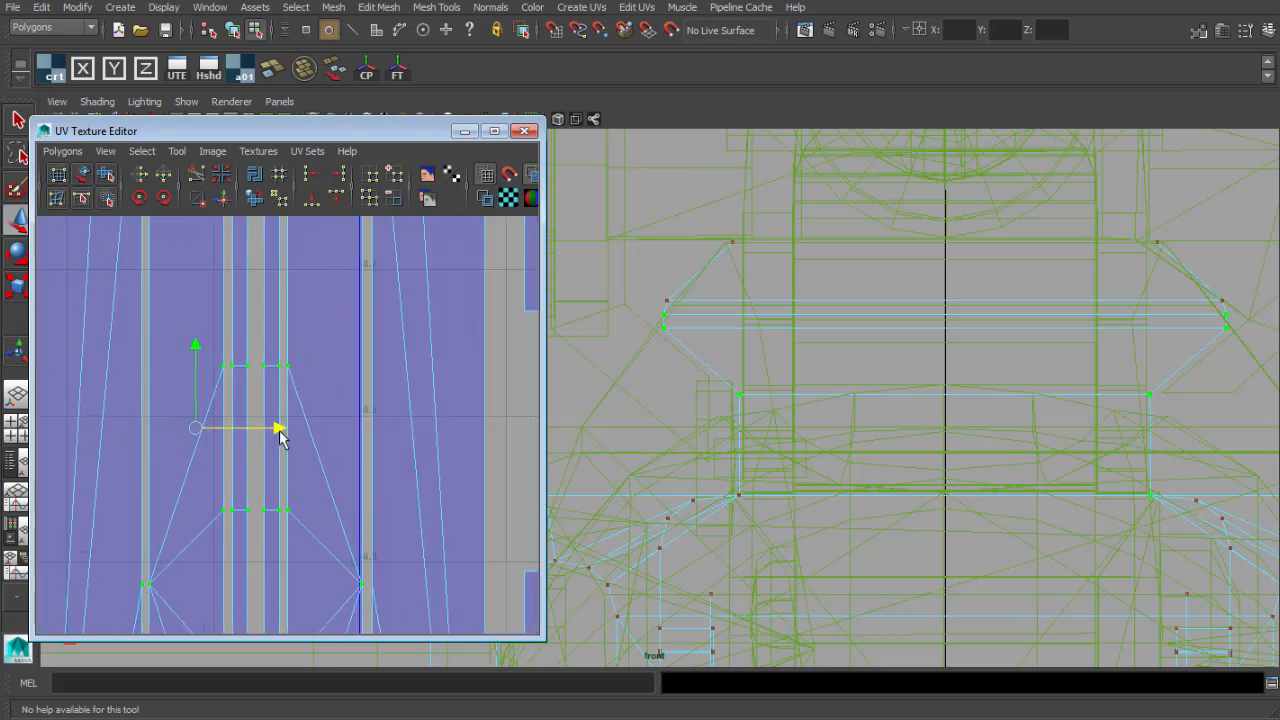
alt+right_drag(279, 430, 316, 357)
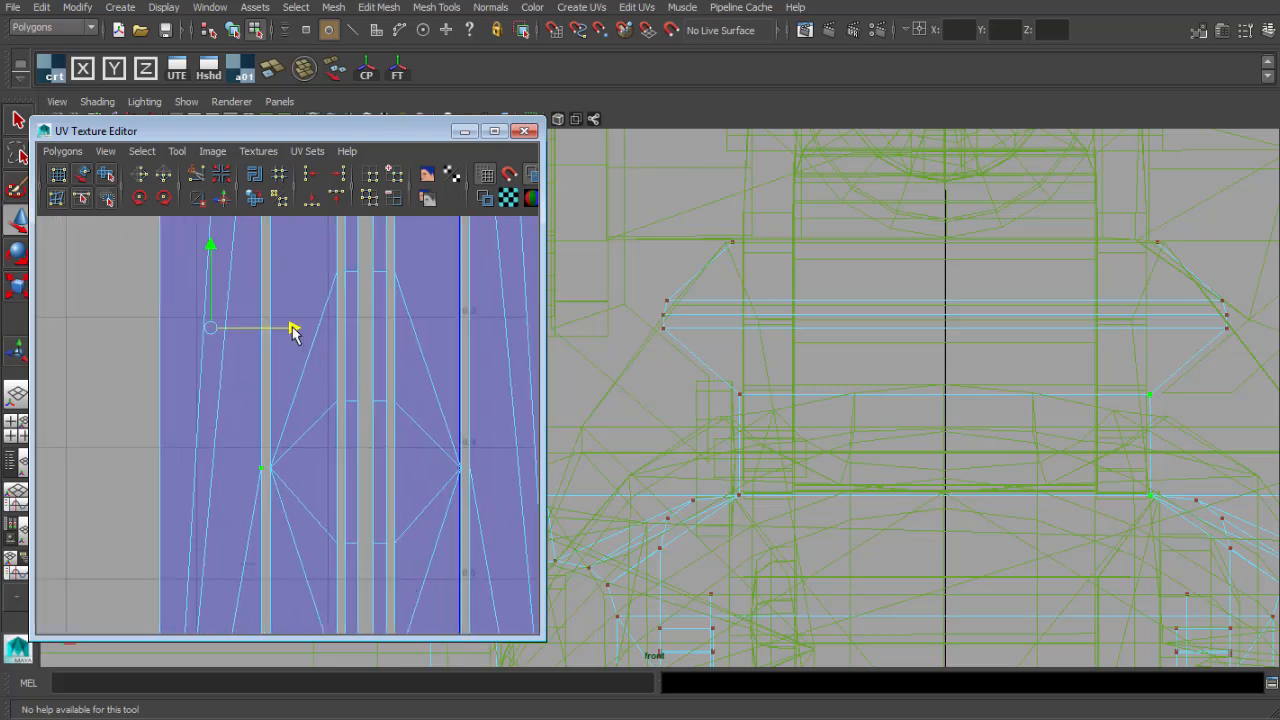
Examine the gaps between the rail side strips along the full length of their UV column.
alt+right_drag(420, 420, 320, 414)
alt+middle_drag(320, 414, 266, 554)
alt+right_drag(266, 554, 263, 480)
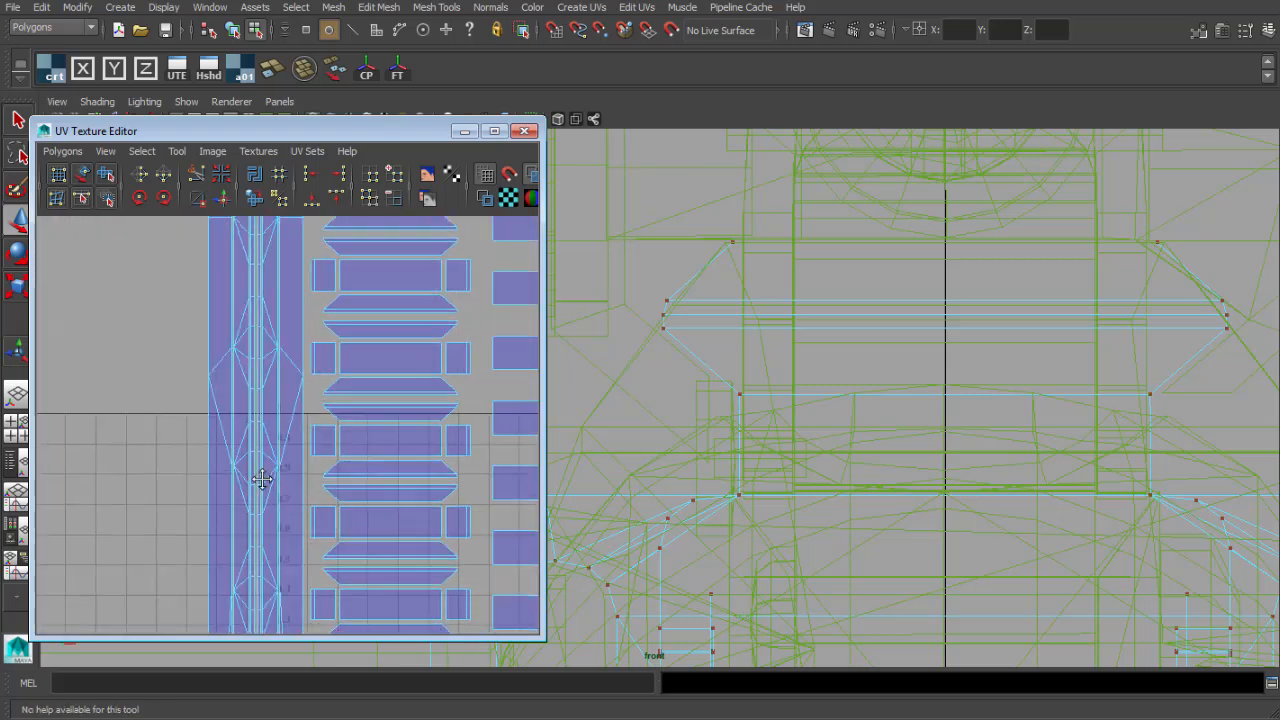
alt+middle_drag(297, 400, 287, 540)
alt+right_drag(287, 547, 203, 443)
alt+middle_drag(203, 443, 351, 421)
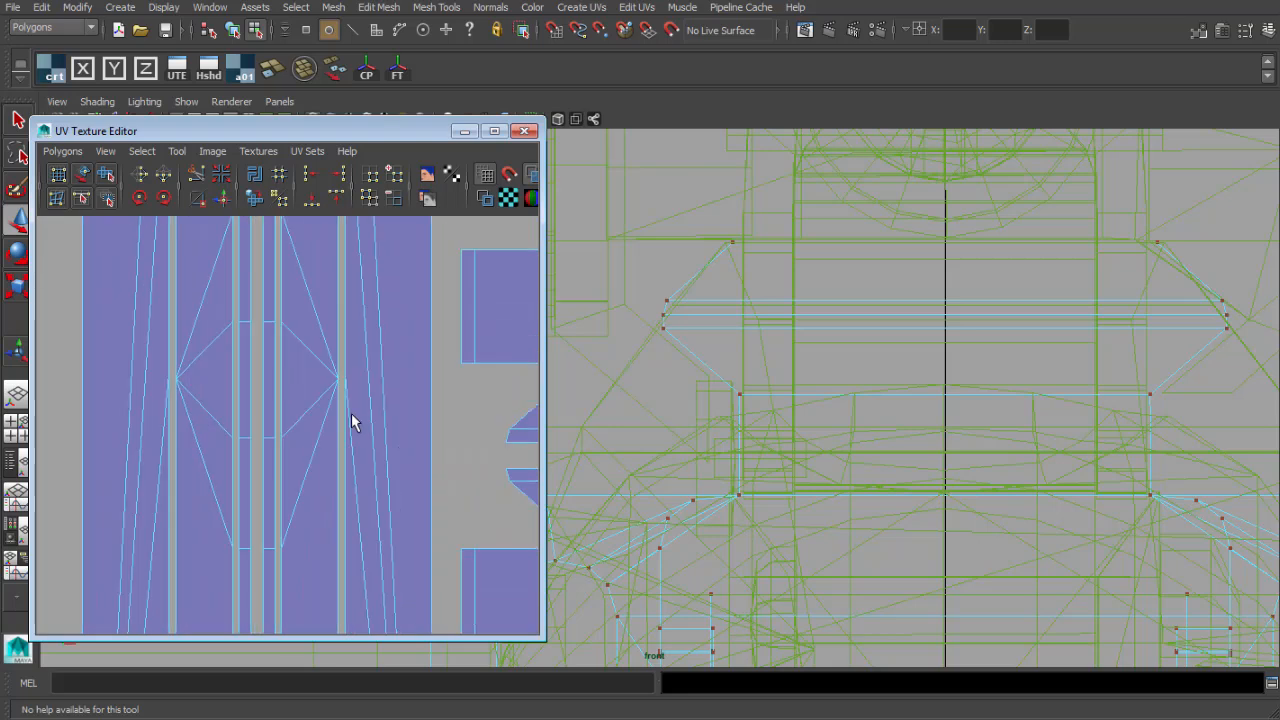
alt+right_drag(411, 412, 352, 539)
alt+middle_drag(338, 478, 277, 686)
alt+middle_drag(254, 625, 265, 235)
alt+middle_drag(316, 610, 303, 220)
alt+right_drag(300, 351, 316, 378)
click(346, 321)
alt+right_drag(346, 330, 318, 500)
alt+middle_drag(323, 440, 332, 170)
alt+right_drag(311, 374, 322, 337)
alt+middle_drag(322, 337, 306, 298)
Switch to the perspective view in object mode and examine the checker pattern on the rail from several angles.
key(space)
key(space)
key(q)
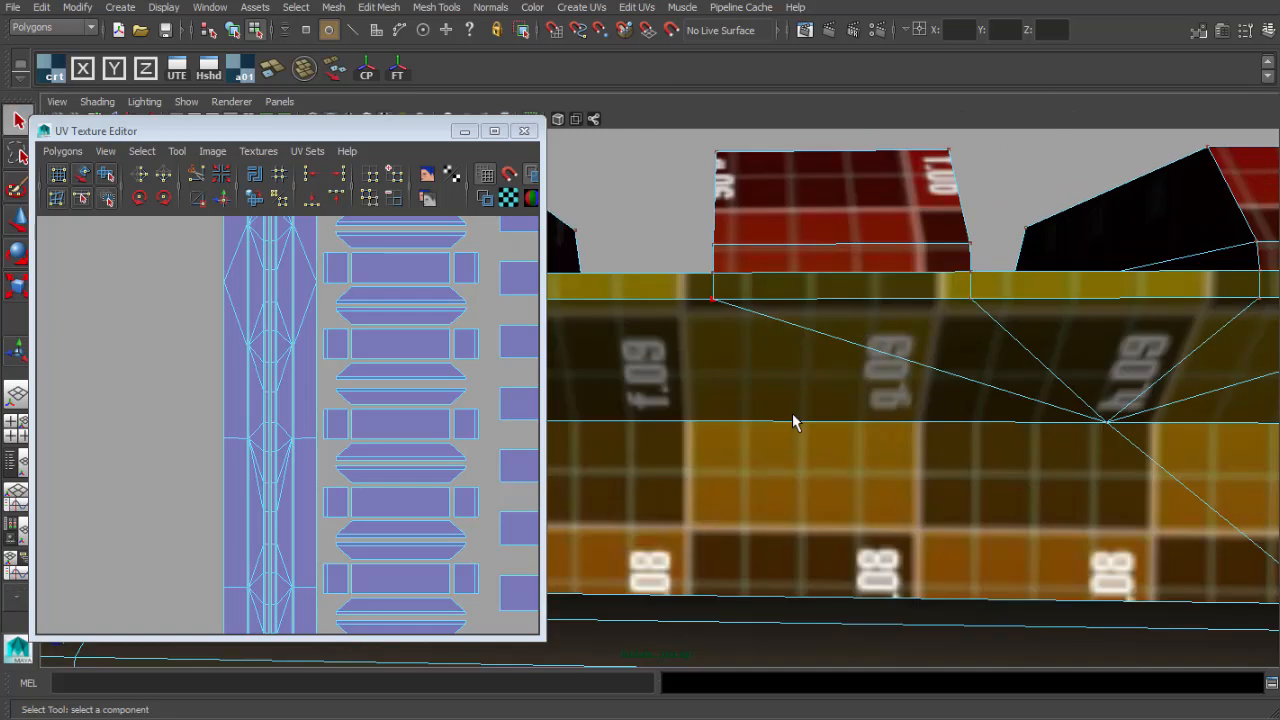
key(F8)
scroll(808, 382, down, 5)
alt+drag(808, 380, 715, 378)
click(775, 275)
alt+drag(775, 275, 908, 399)
click(886, 447)
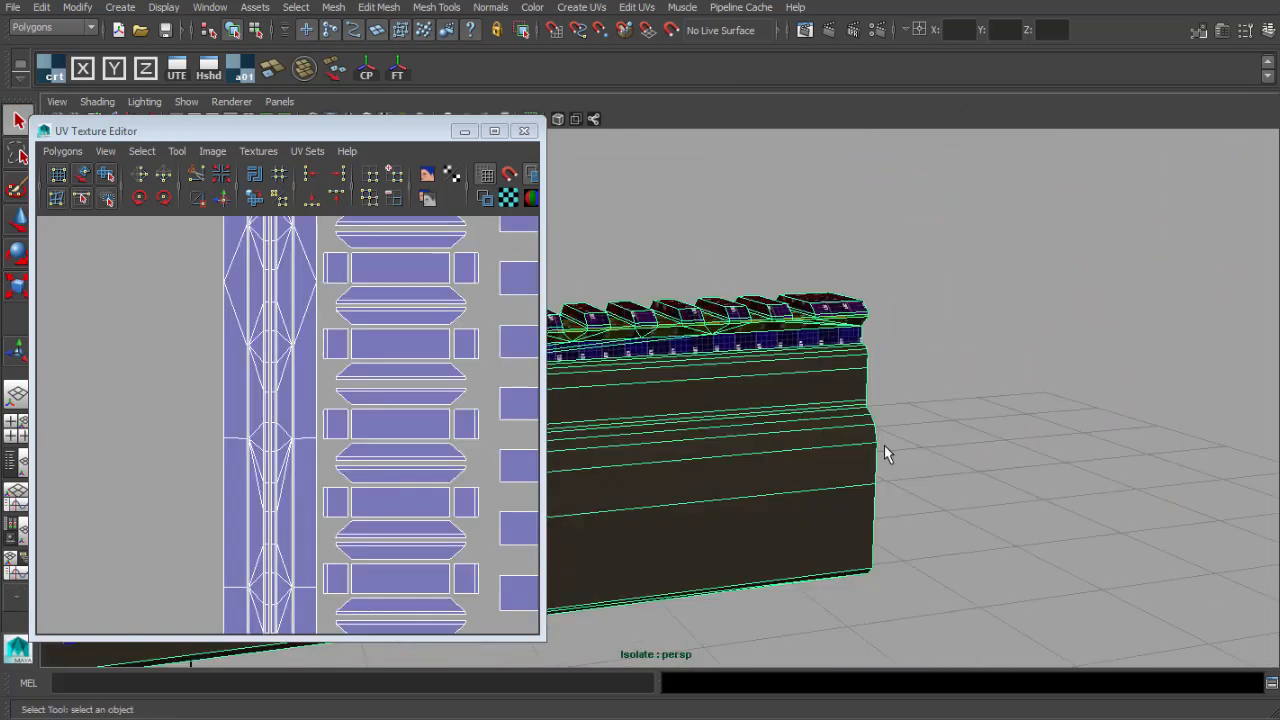
alt+drag(886, 447, 809, 457)
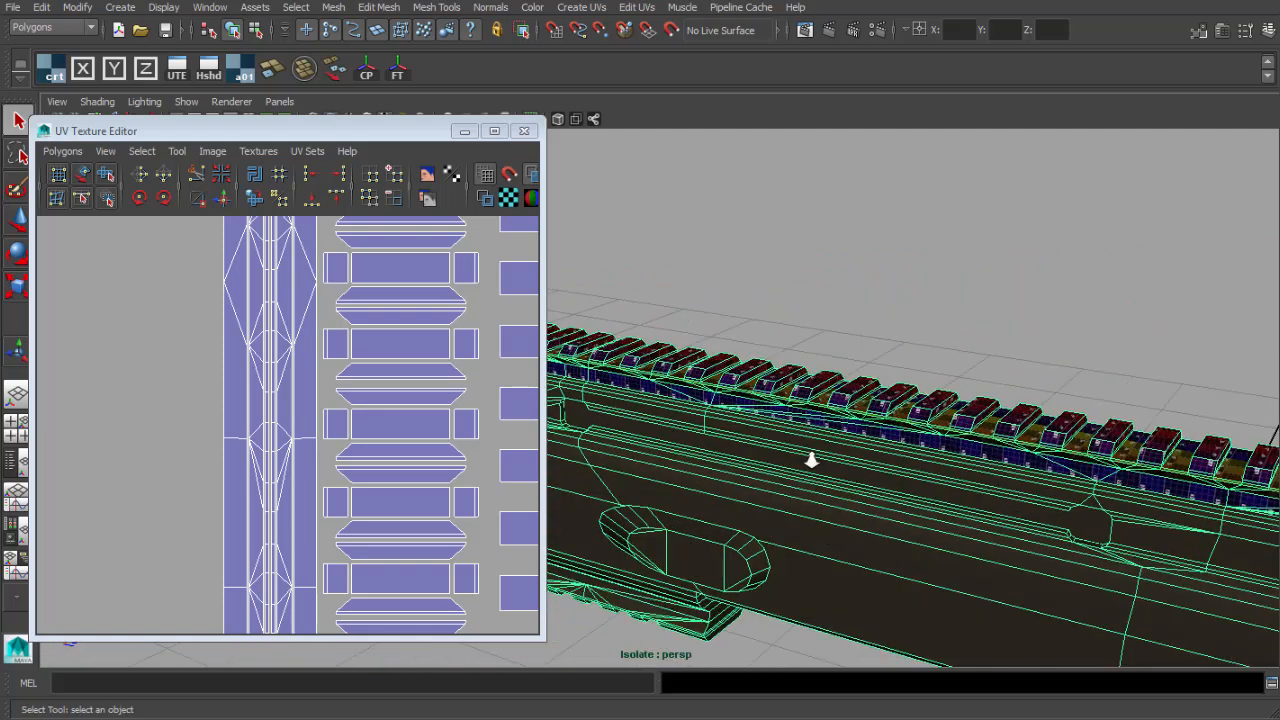
click(828, 302)
alt+drag(828, 302, 890, 338)
alt+middle_drag(890, 338, 983, 309)
alt+middle_drag(808, 380, 923, 345)
alt+right_drag(923, 345, 1091, 420)
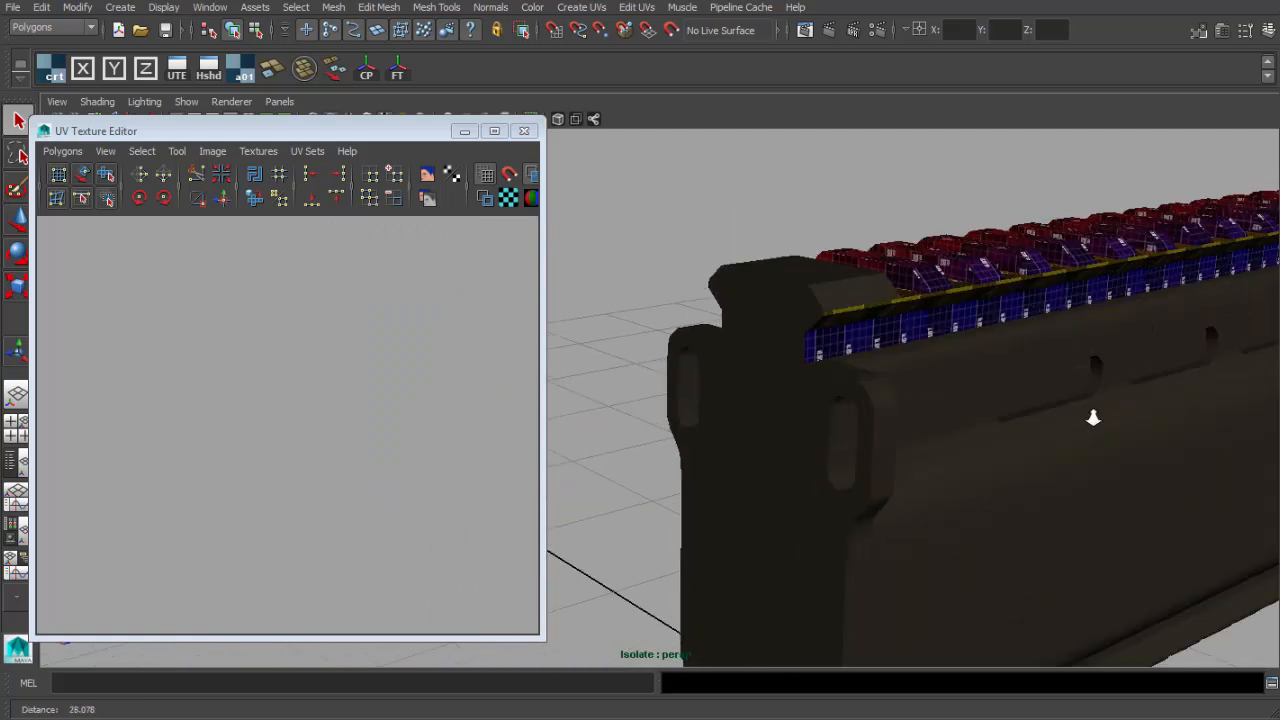
Try to select the receiver side faces just below the rail at the end block, one by one in face mode.
click(810, 283)
alt+drag(810, 283, 749, 406)
click(709, 434)
right_drag(749, 406, 775, 402)
alt+middle_drag(775, 402, 909, 323)
alt+drag(896, 336, 743, 349)
click(707, 447)
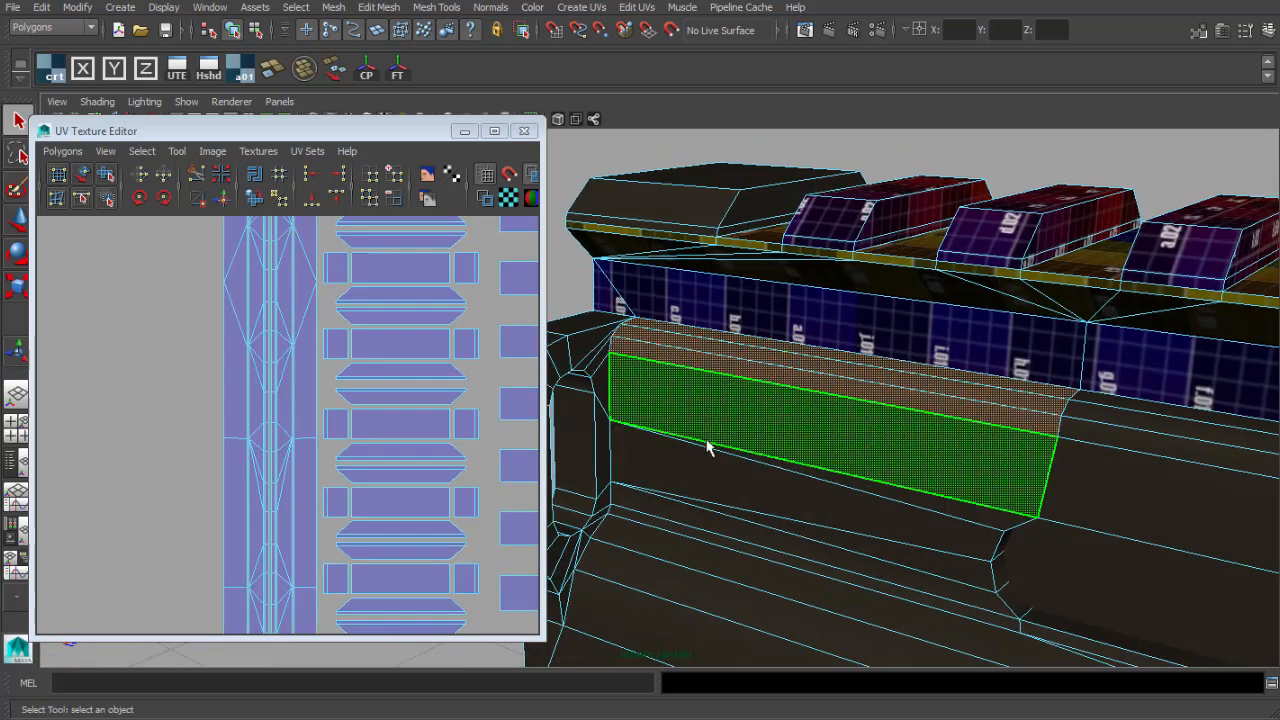
shift+click(779, 490)
scroll(848, 526, down, 5)
alt+drag(848, 526, 710, 345)
Minimize the UV Texture Editor and try to extend the side-face selection toward the first slot.
click(464, 131)
alt+drag(571, 257, 556, 354)
double_click(617, 366)
scroll(640, 366, down, 5)
scroll(620, 356, up, 3)
click(577, 343)
key(ctrl+z)
scroll(554, 354, up, 3)
scroll(677, 349, down, 4)
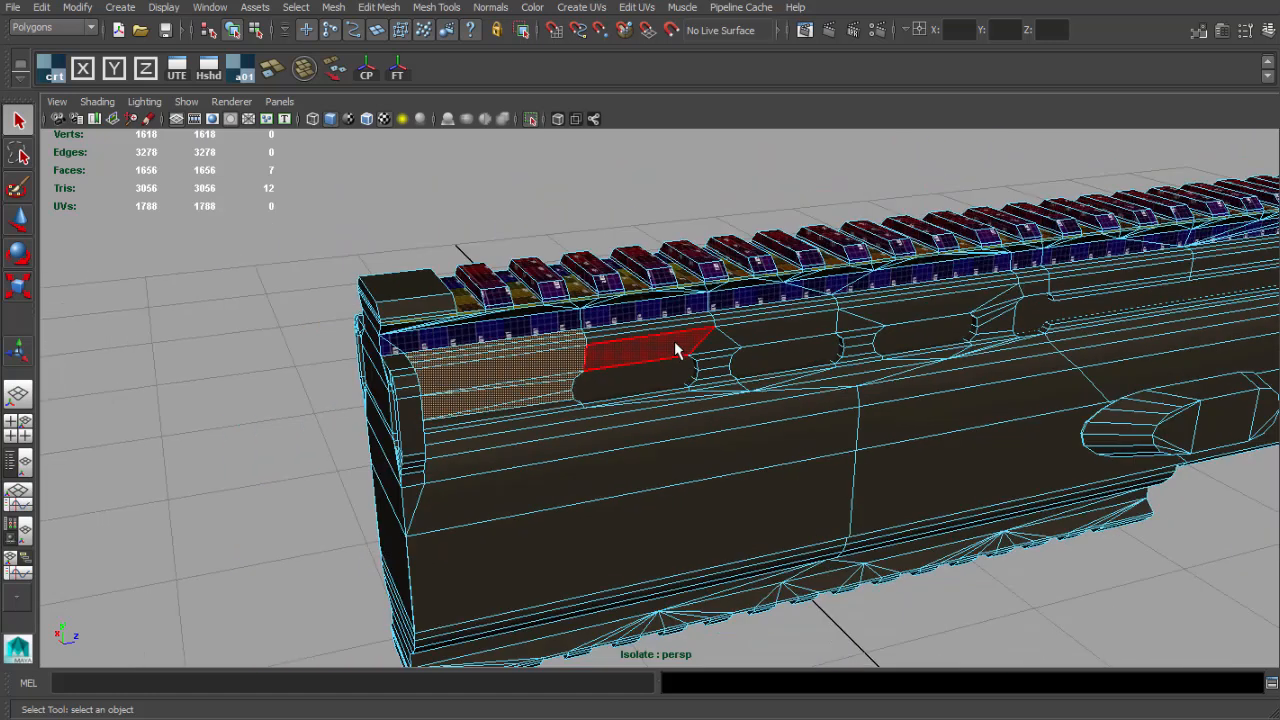
Show the Modeling Toolkit and switch to face selection using the Drag style with Camera Based Selection.
alt+drag(677, 349, 627, 350)
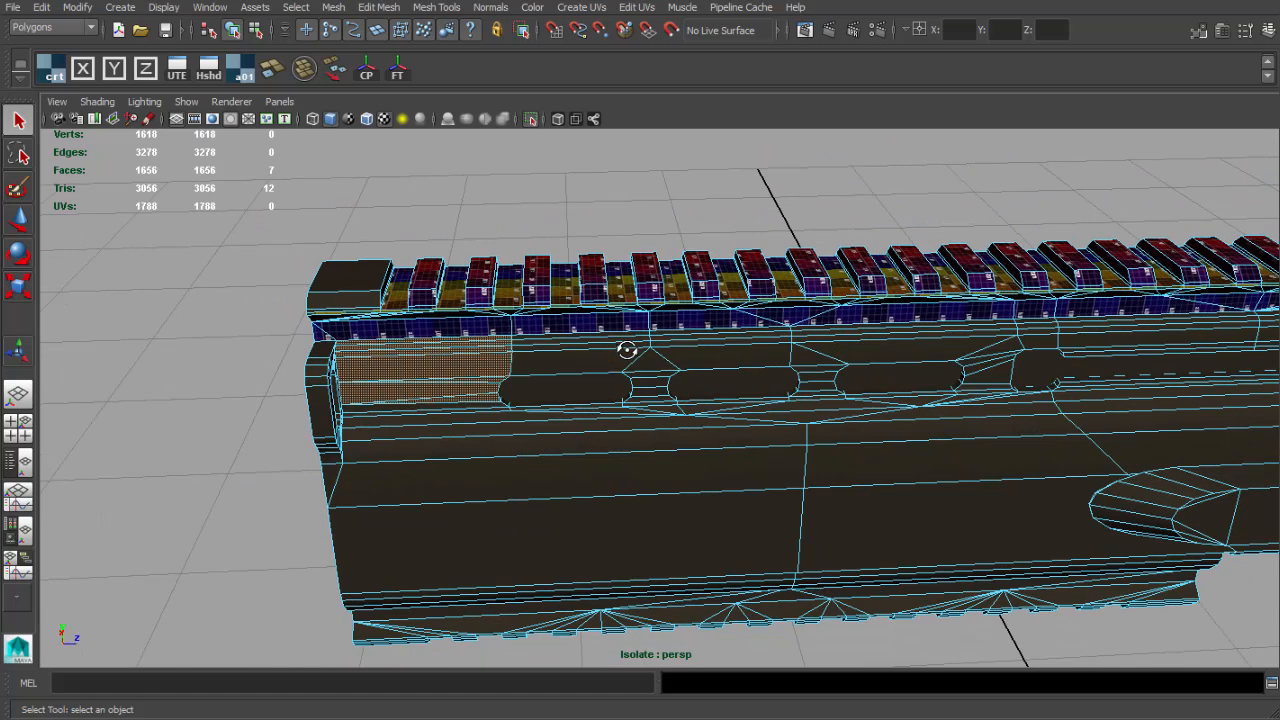
alt+drag(626, 350, 695, 378)
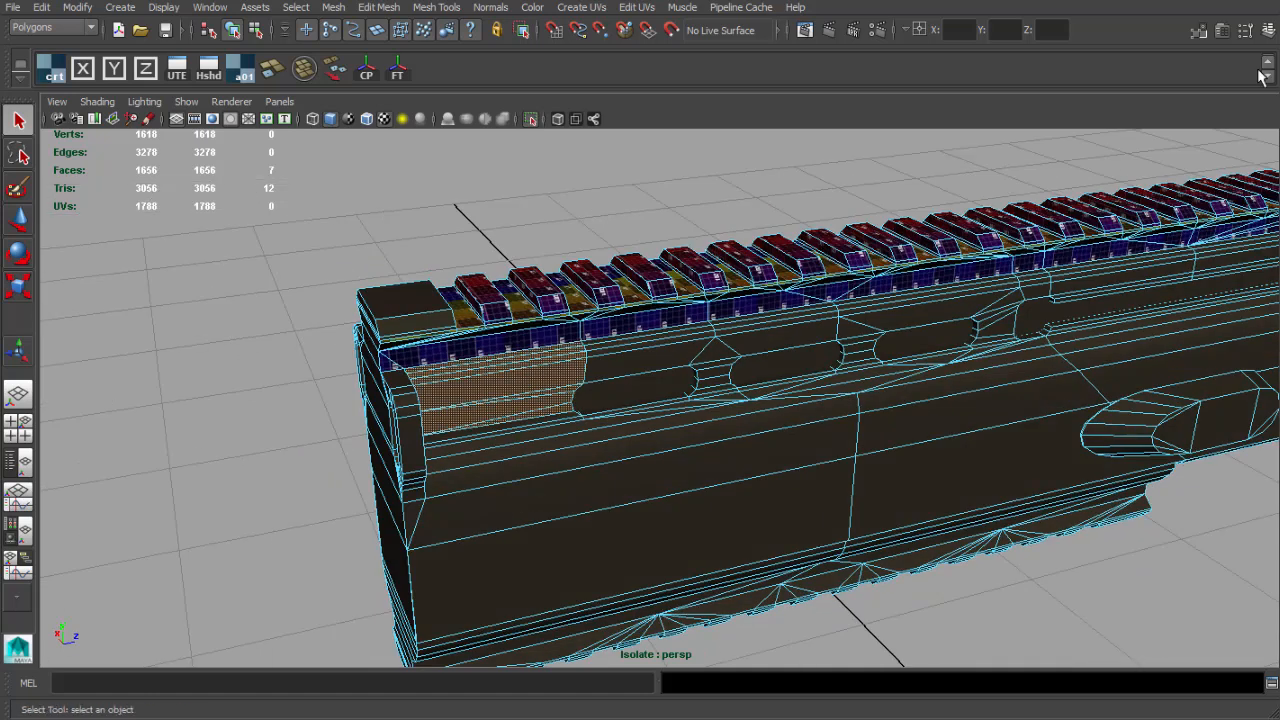
click(1268, 32)
click(1223, 32)
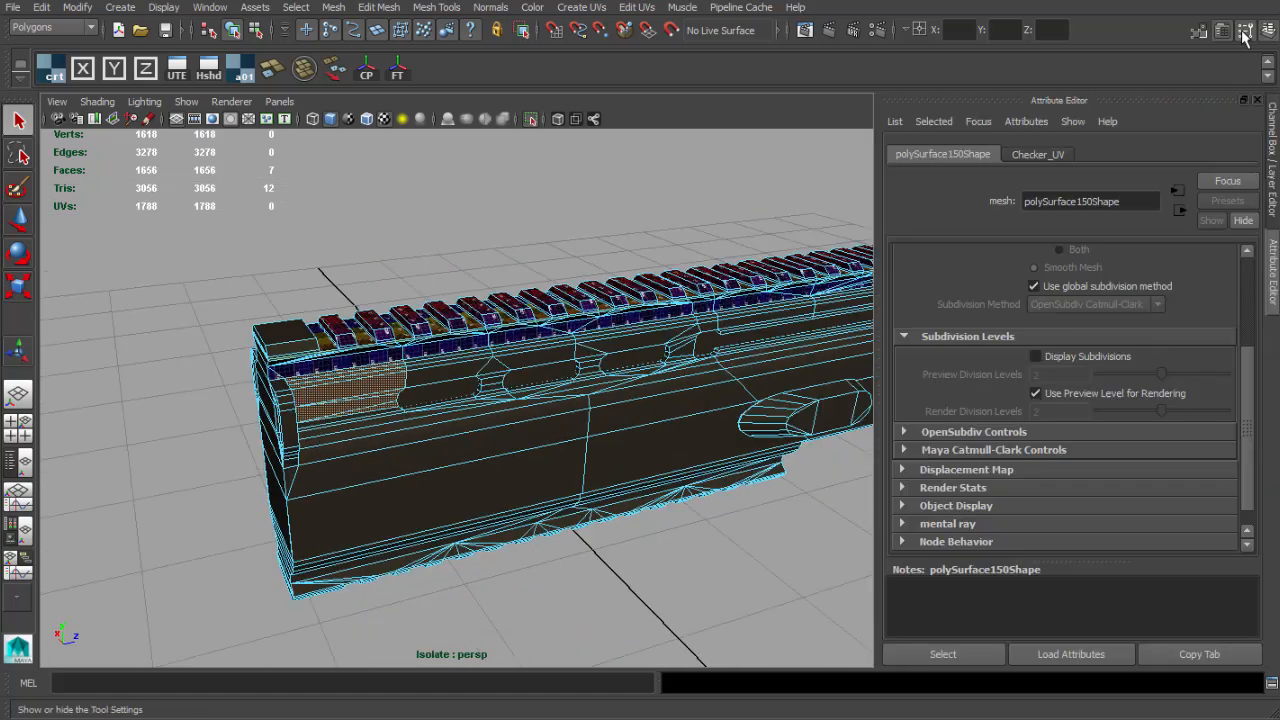
click(1245, 33)
click(1199, 32)
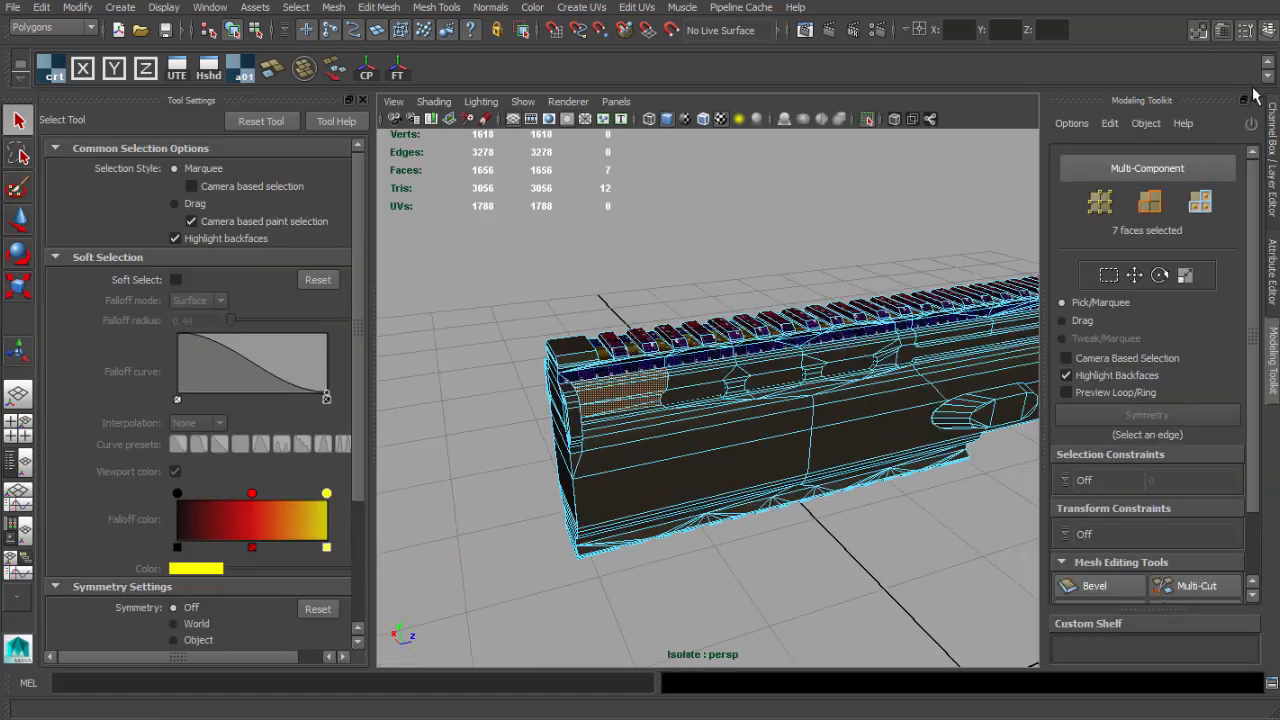
click(1148, 203)
alt+middle_drag(662, 370, 609, 343)
scroll(609, 343, up, 3)
right_click(656, 366)
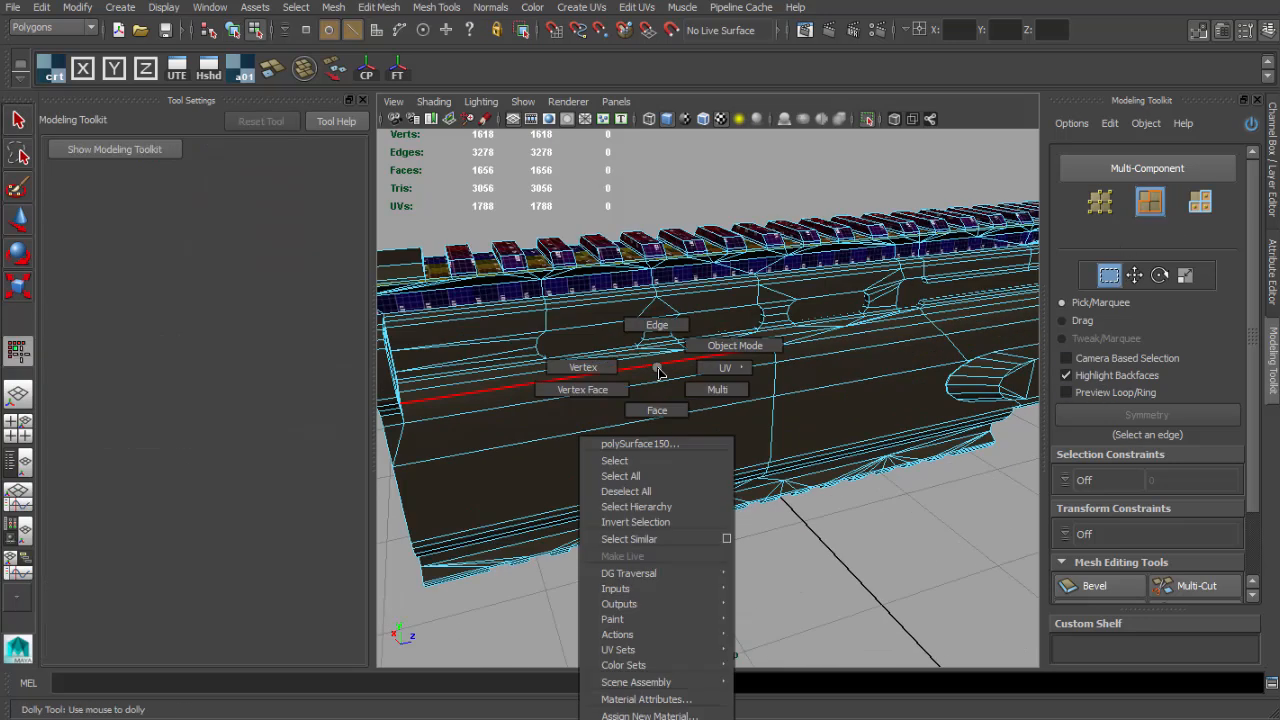
right_drag(652, 371, 652, 413)
Select the large lower side faces at the receiver's end block, plus the bevel and upper side faces before the first slot.
drag(611, 388, 622, 445)
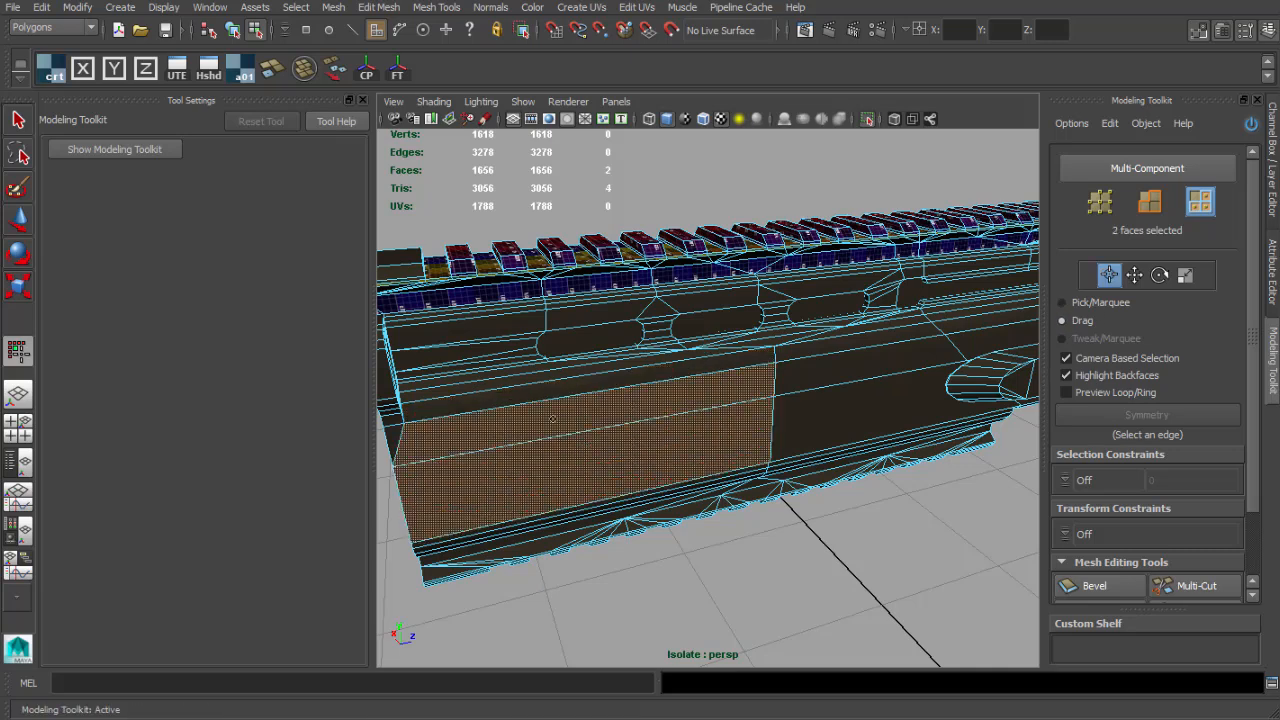
alt+middle_drag(553, 419, 662, 414)
scroll(662, 414, up, 3)
click(362, 100)
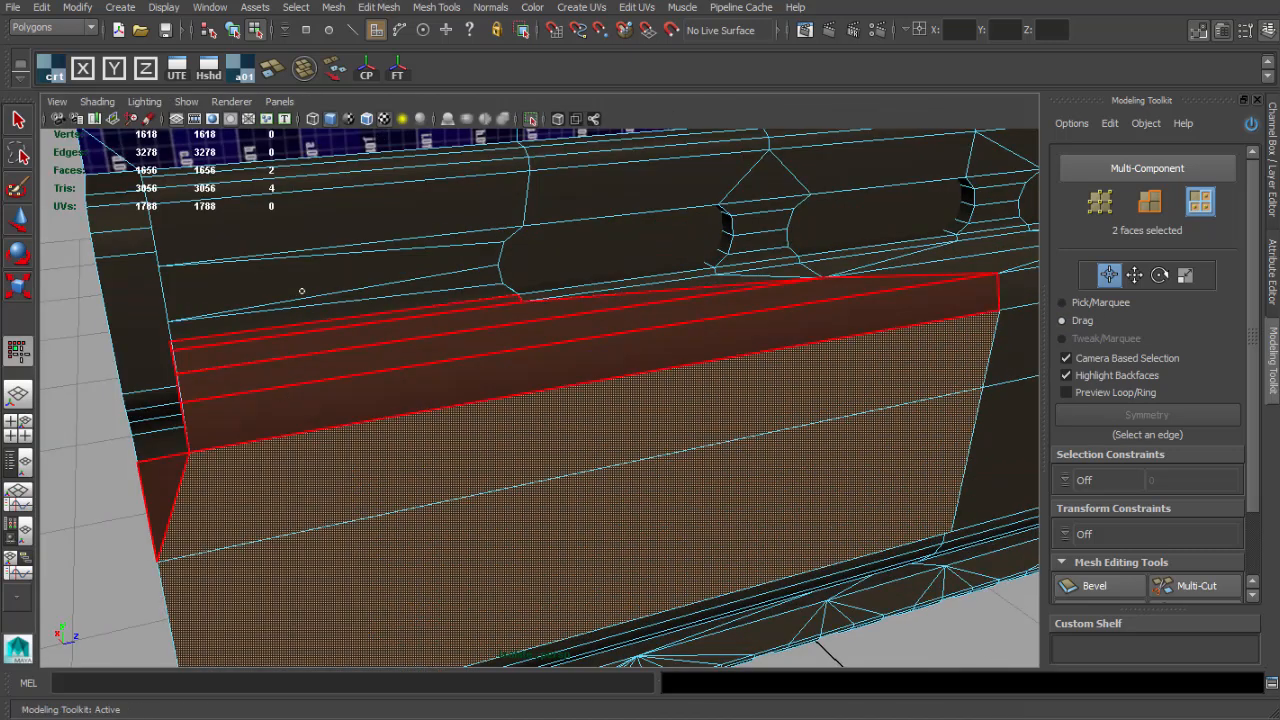
mouse_move(302, 291)
shift+mouse_down()
mouse_move(306, 228)
mouse_move(370, 262)
shift+mouse_up()
alt+middle_drag(370, 262, 448, 378)
mouse_move(448, 378)
shift+mouse_down()
mouse_move(450, 343)
mouse_move(500, 360)
shift+mouse_up()
mouse_move(500, 360)
alt+right_down()
mouse_move(426, 363)
mouse_move(555, 363)
alt+right_up()
key(w)
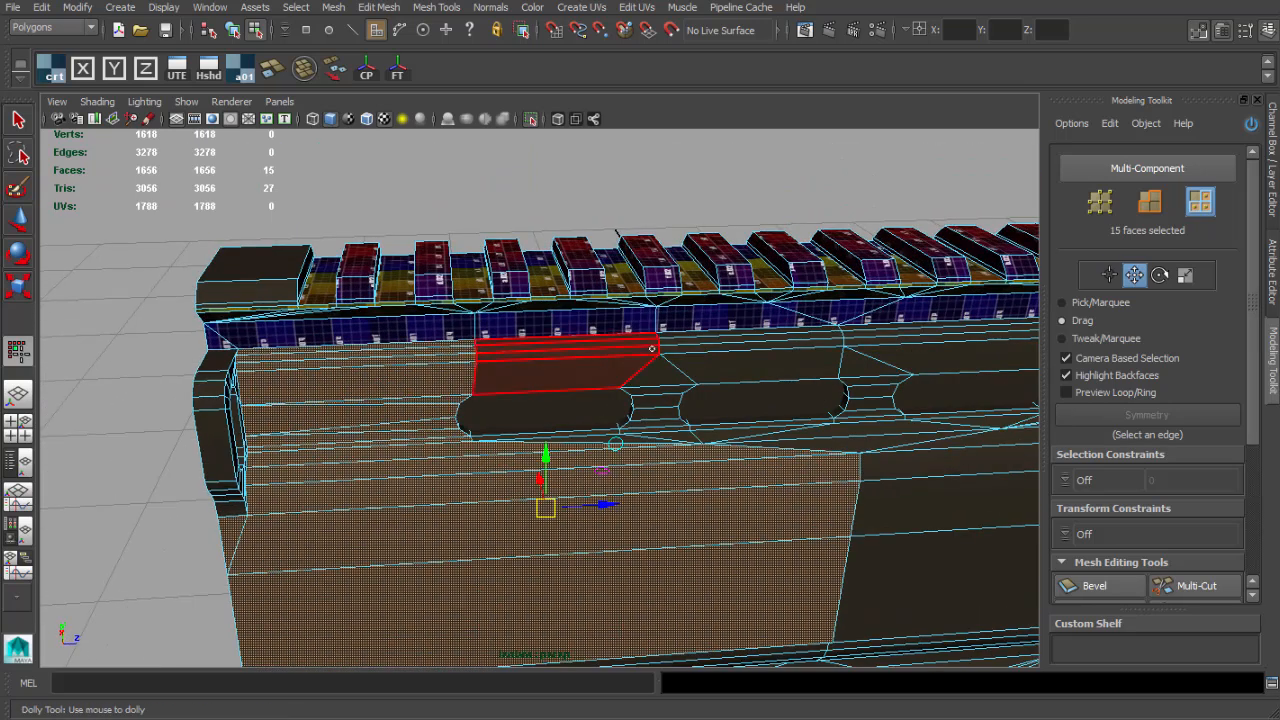
Add the side faces surrounding the first slot to the selection, including the thin sliver beneath it.
shift+drag(608, 437, 612, 434)
alt+middle_drag(612, 434, 569, 352)
mouse_move(569, 352)
alt+right_down()
mouse_move(581, 331)
mouse_move(565, 356)
alt+right_up()
alt+drag(565, 356, 648, 390)
alt+right_drag(648, 390, 743, 405)
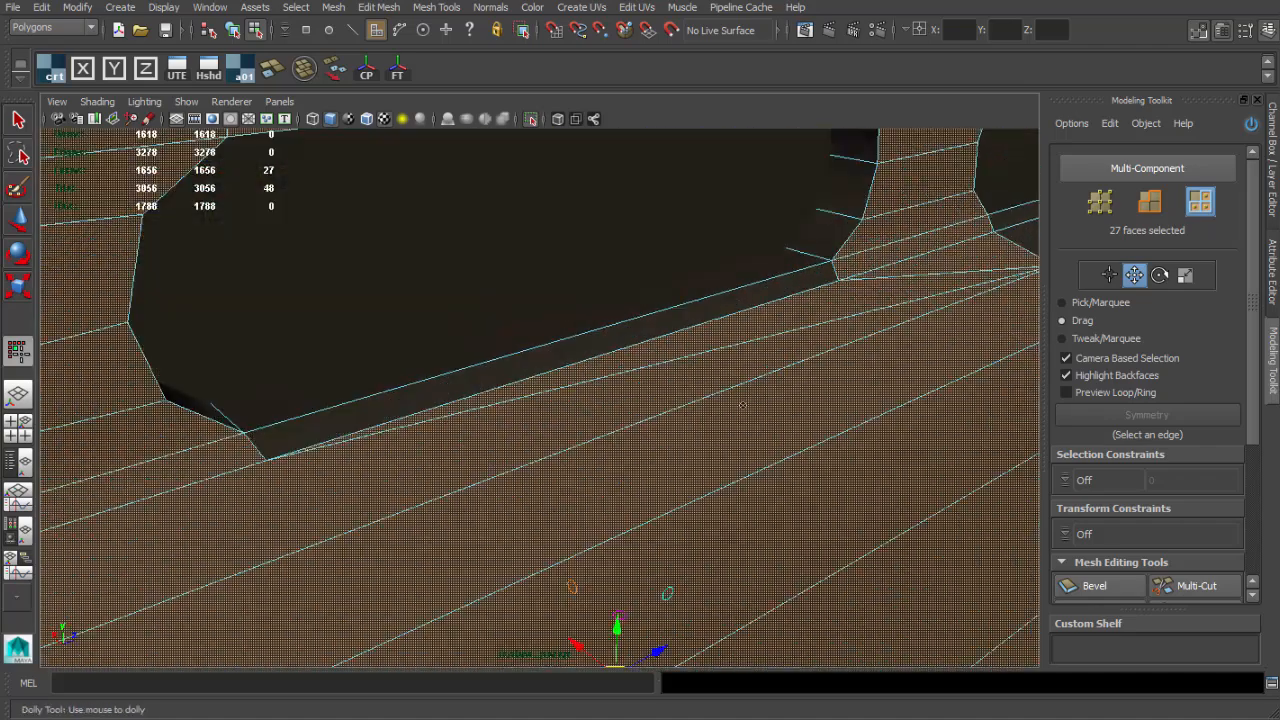
shift+click(679, 327)
Add the faces around the second and third slots and the large side faces below them to the selection.
alt+right_drag(679, 327, 600, 325)
alt+drag(600, 325, 590, 290)
alt+right_drag(590, 290, 545, 270)
alt+middle_drag(545, 270, 470, 260)
alt+right_drag(470, 260, 529, 252)
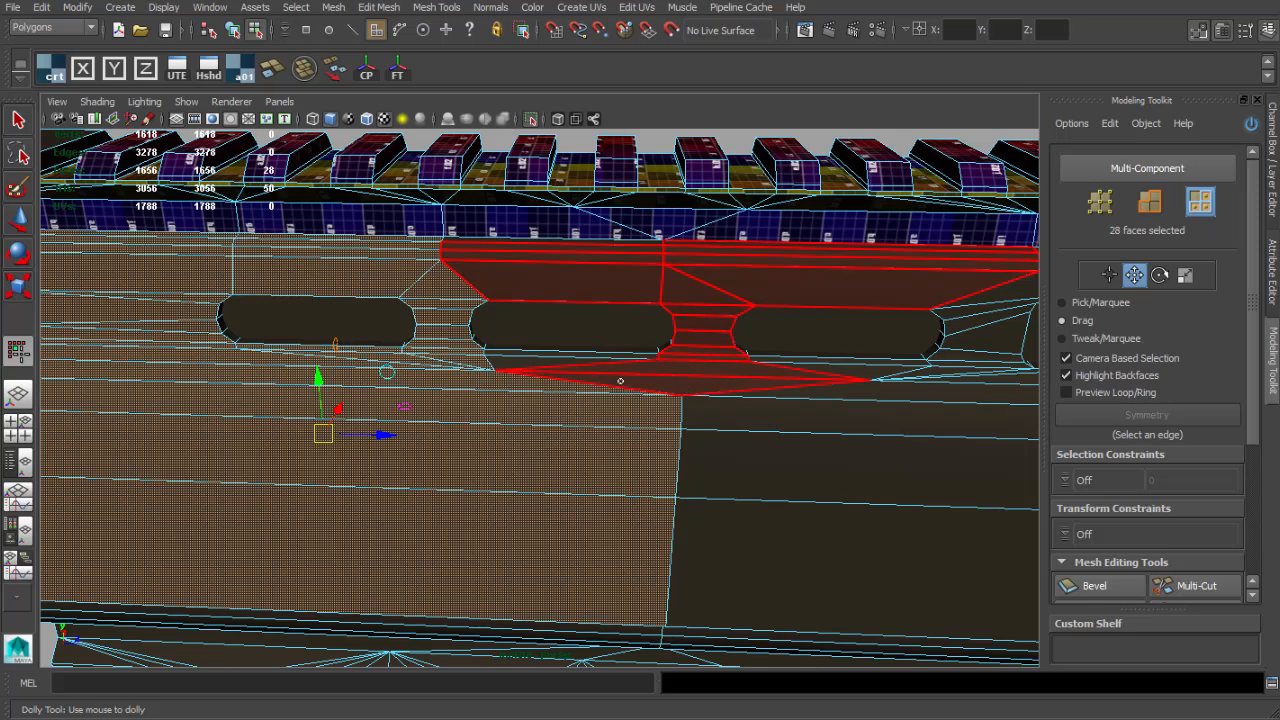
shift+drag(785, 406, 800, 545)
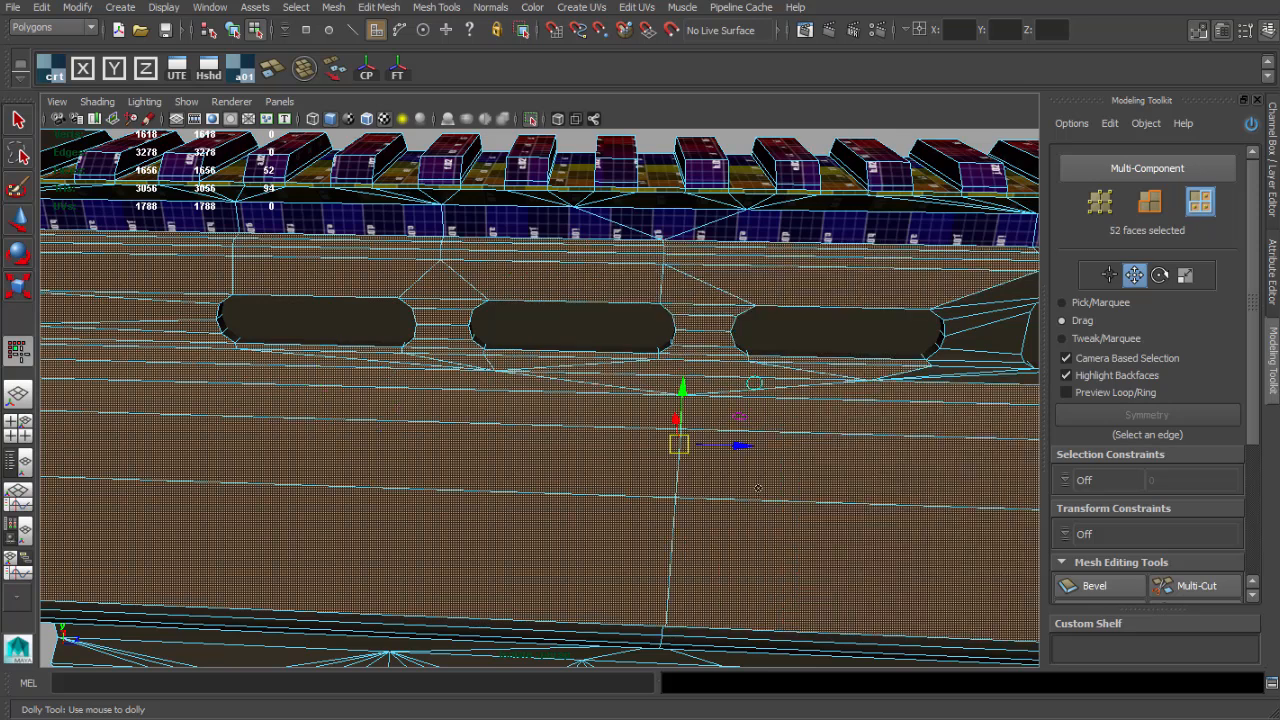
Add the faces between the third slot and the start of the long slot to the selection.
alt+middle_drag(965, 315, 663, 344)
alt+right_drag(663, 344, 731, 331)
shift+drag(728, 432, 718, 297)
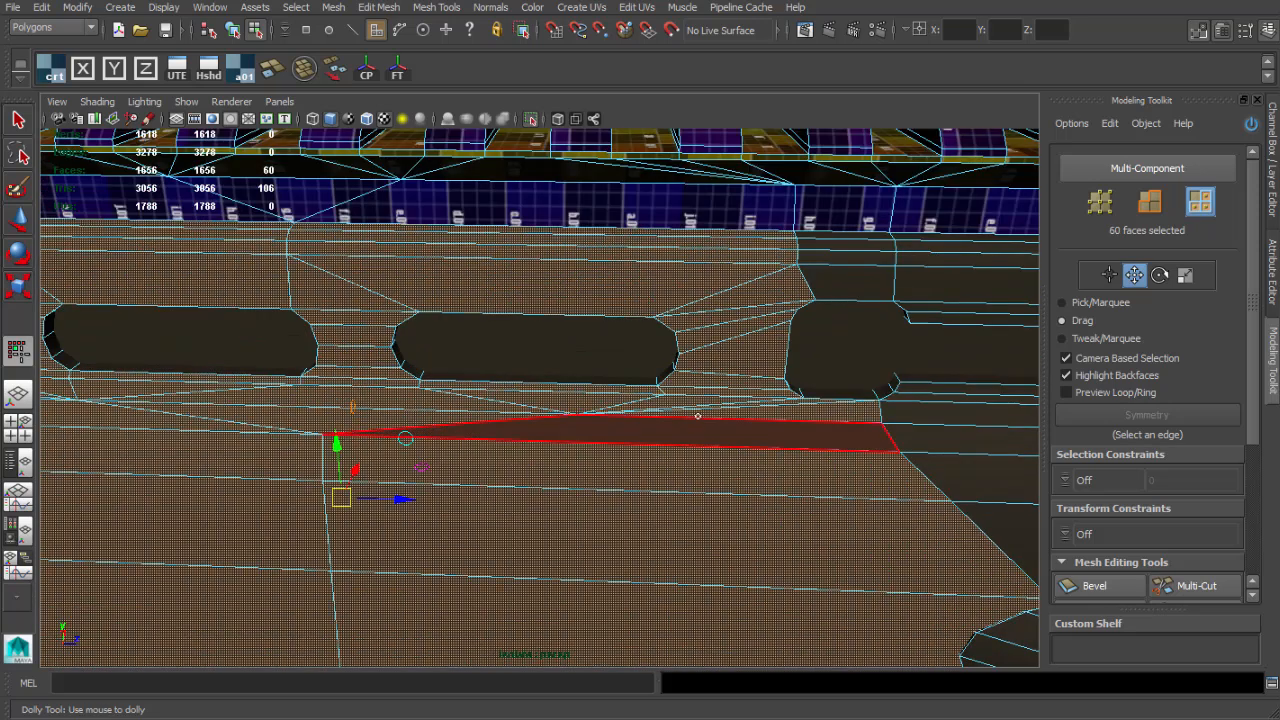
alt+middle_drag(758, 418, 528, 306)
shift+click(528, 306)
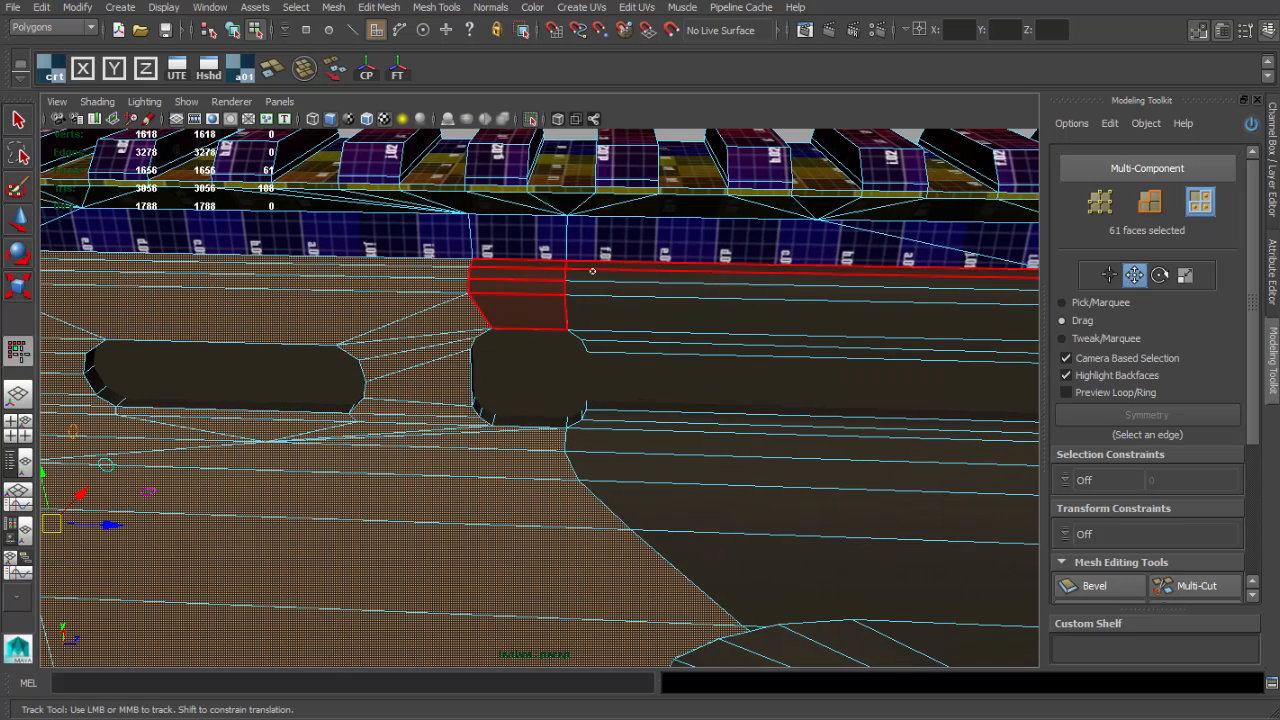
Add the long side faces running above and below the long slot to the selection.
shift+click(615, 346)
shift+drag(727, 550, 727, 562)
alt+right_drag(727, 562, 610, 480)
alt+middle_drag(610, 480, 370, 400)
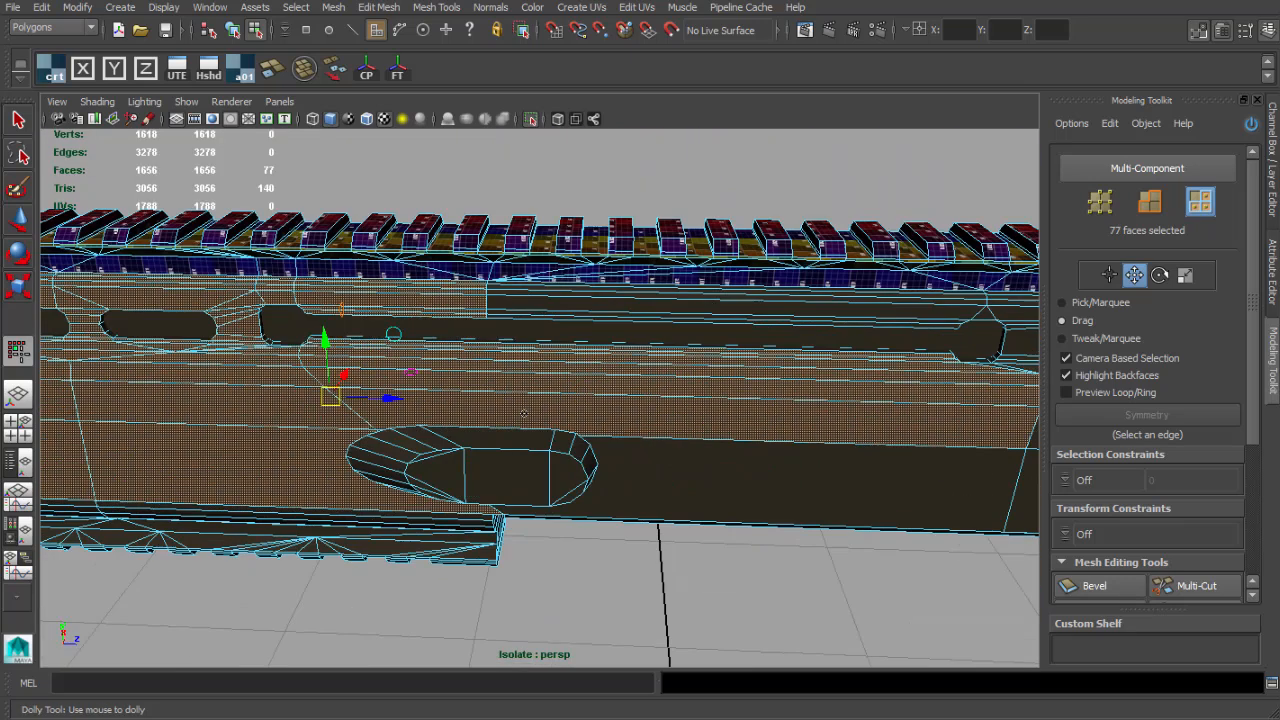
alt+right_drag(370, 400, 508, 249)
shift+drag(509, 192, 511, 166)
Add the small faces around the far end of the long slot to the selection.
alt+right_drag(850, 300, 770, 290)
alt+middle_drag(770, 290, 590, 340)
alt+right_drag(590, 340, 735, 255)
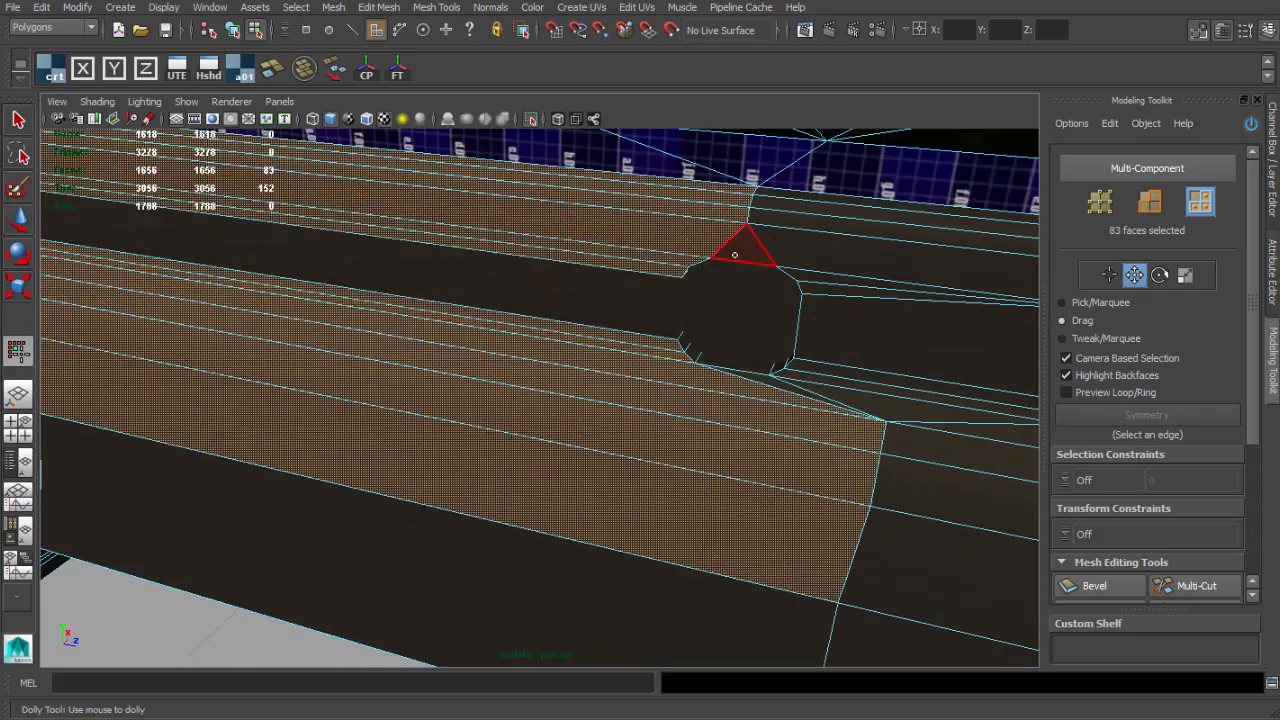
shift+click(792, 396)
alt+right_drag(792, 396, 676, 359)
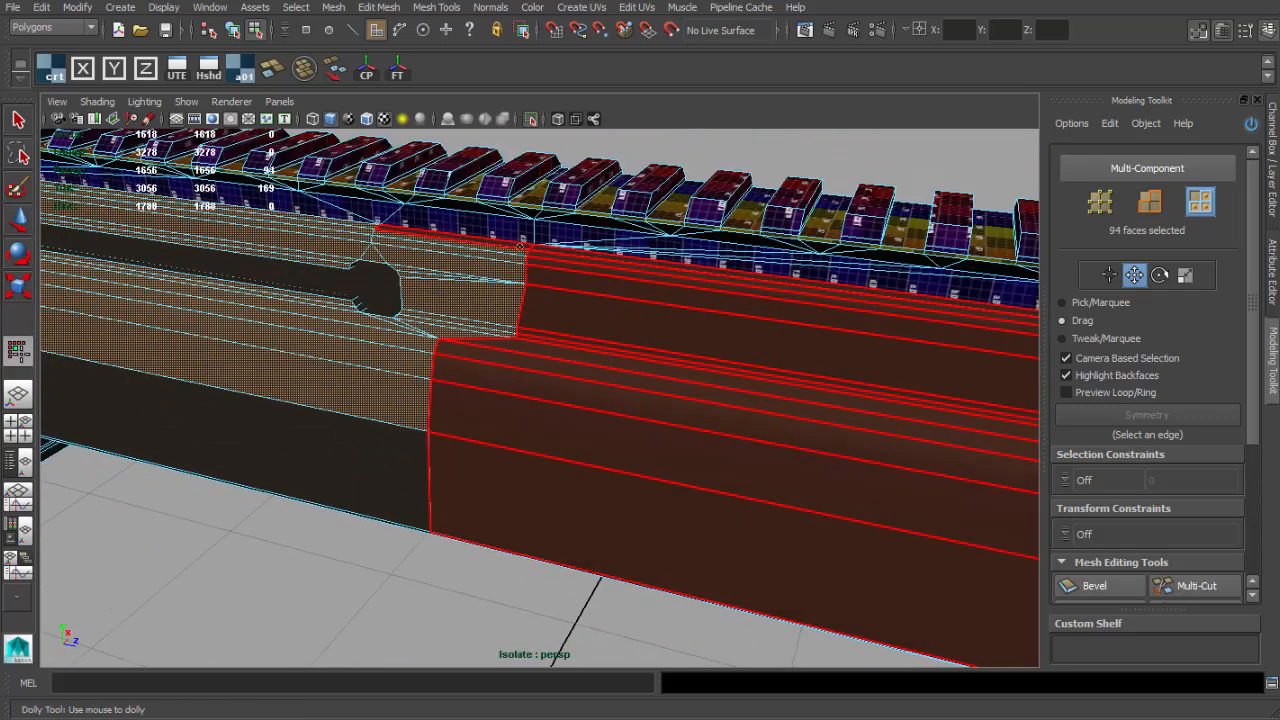
Add the upper and lower receiver side faces beyond the long slot to the selection.
shift+drag(520, 246, 535, 290)
alt+right_drag(535, 290, 440, 270)
alt+drag(440, 400, 480, 350)
alt+right_drag(400, 345, 457, 357)
shift+click(457, 357)
Inspect the receiver from below and add the narrow faces along the side's lower edge to the selection.
alt+middle_drag(457, 357, 590, 385)
mouse_move(590, 385)
alt+mouse_down()
mouse_move(637, 336)
mouse_move(583, 289)
mouse_move(560, 345)
alt+mouse_up()
alt+middle_drag(400, 330, 687, 412)
alt+drag(687, 412, 620, 405)
alt+middle_drag(620, 405, 450, 370)
alt+drag(450, 370, 500, 386)
shift+click(460, 430)
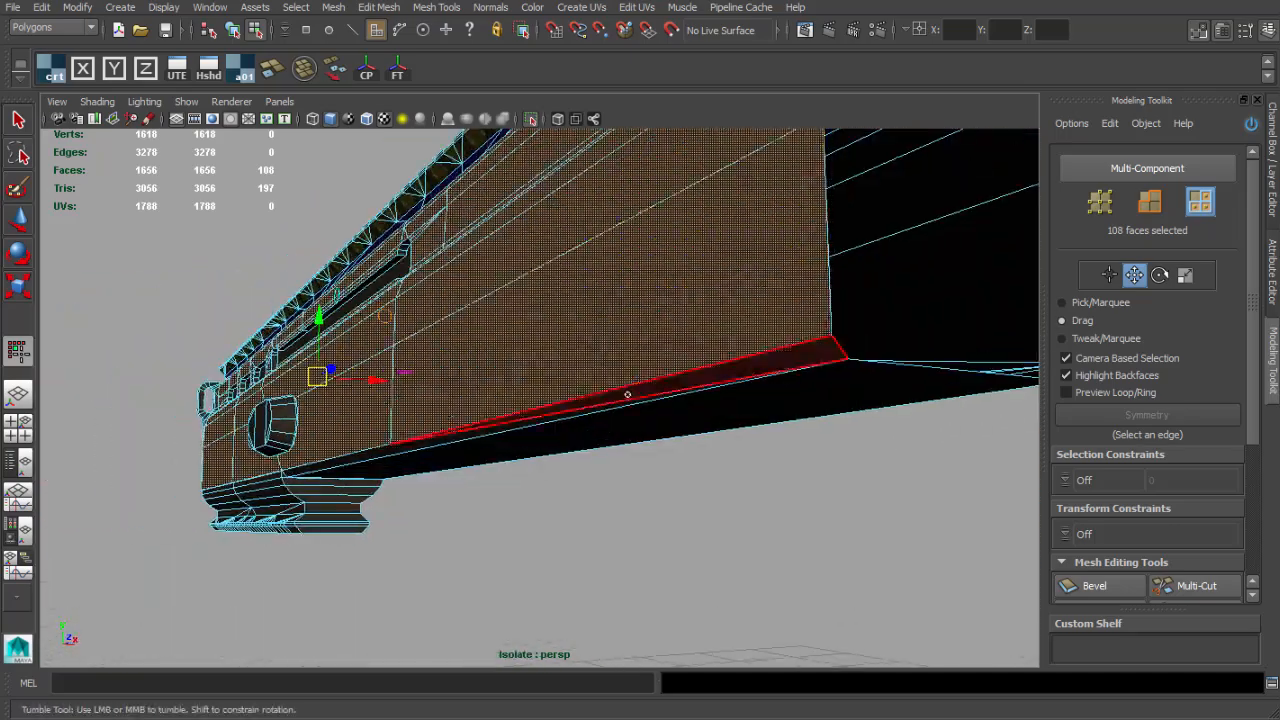
shift+click(460, 432)
Open the UV Texture Editor from the front view and planar-project the selected receiver side faces along the X axis.
alt+drag(460, 432, 508, 374)
key(space)
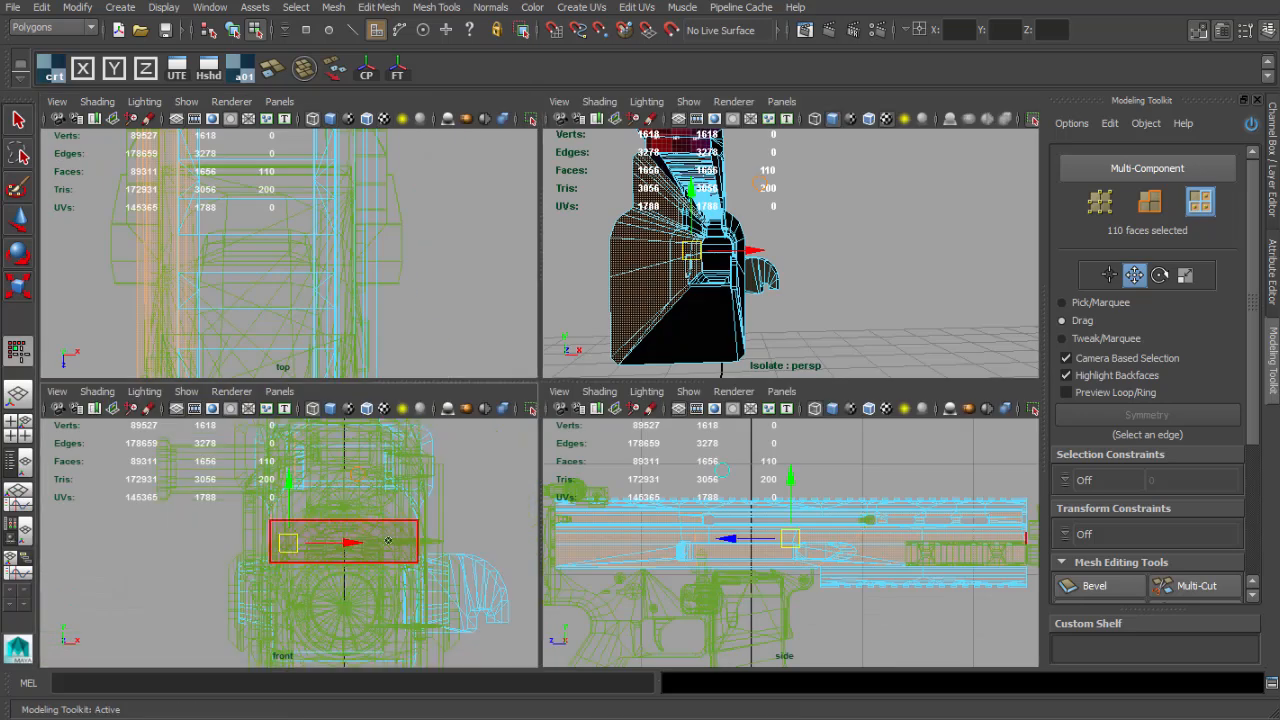
key(space)
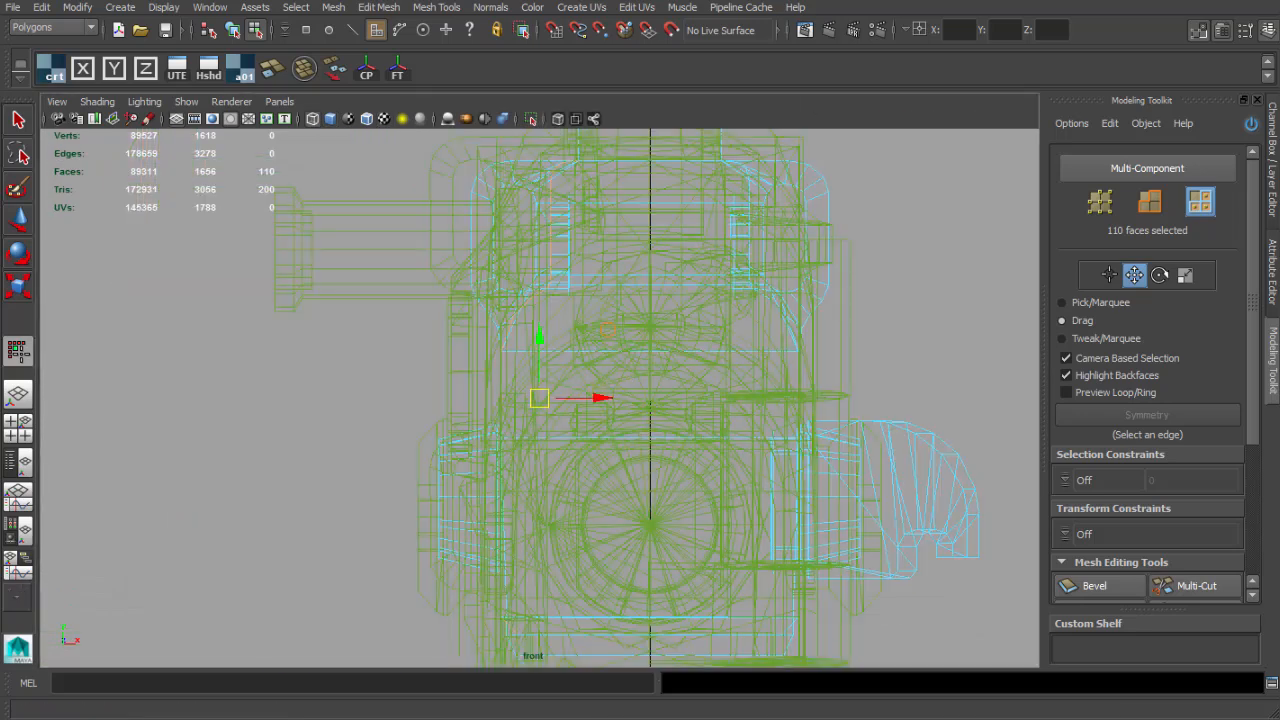
click(177, 68)
key(f)
click(146, 68)
alt+right_drag(236, 353, 270, 338)
click(86, 77)
alt+middle_drag(270, 310, 224, 460)
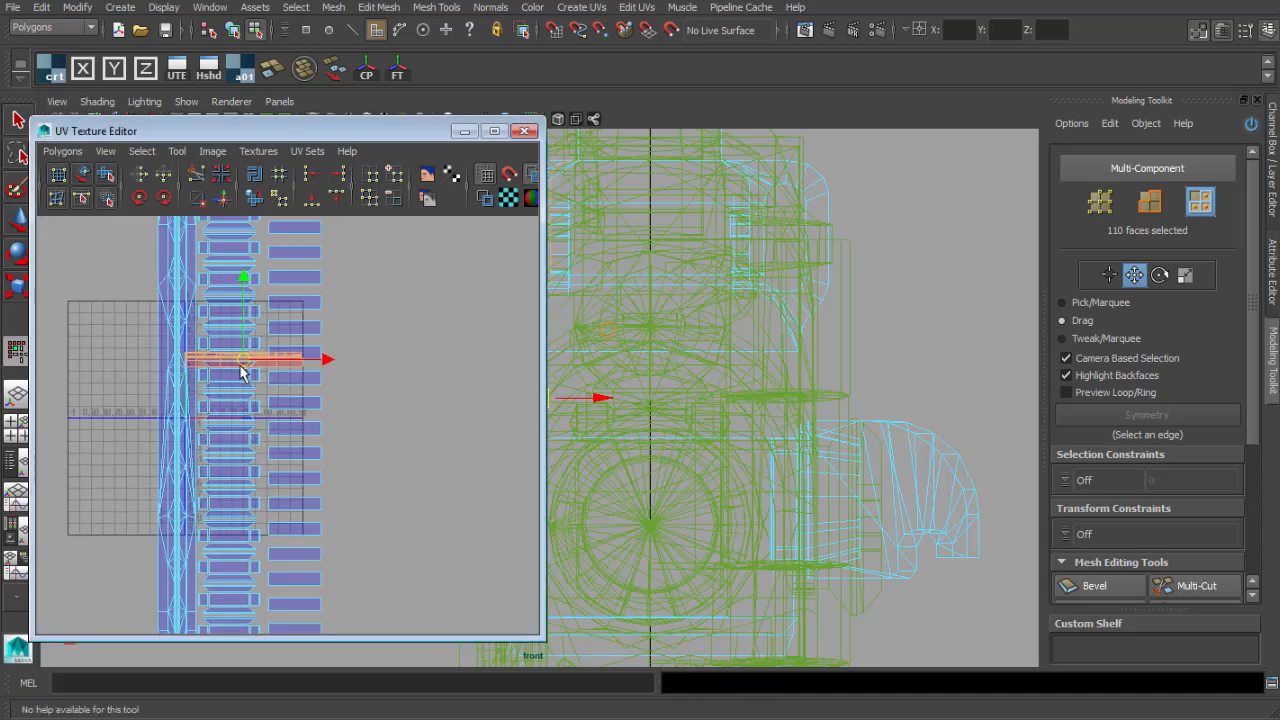
Scale the projected receiver side shell up uniformly and place it in empty space well clear of the rail shells.
drag(242, 362, 463, 382)
alt+middle_drag(436, 384, 304, 436)
key(q)
right_drag(290, 420, 345, 420)
drag(236, 372, 511, 516)
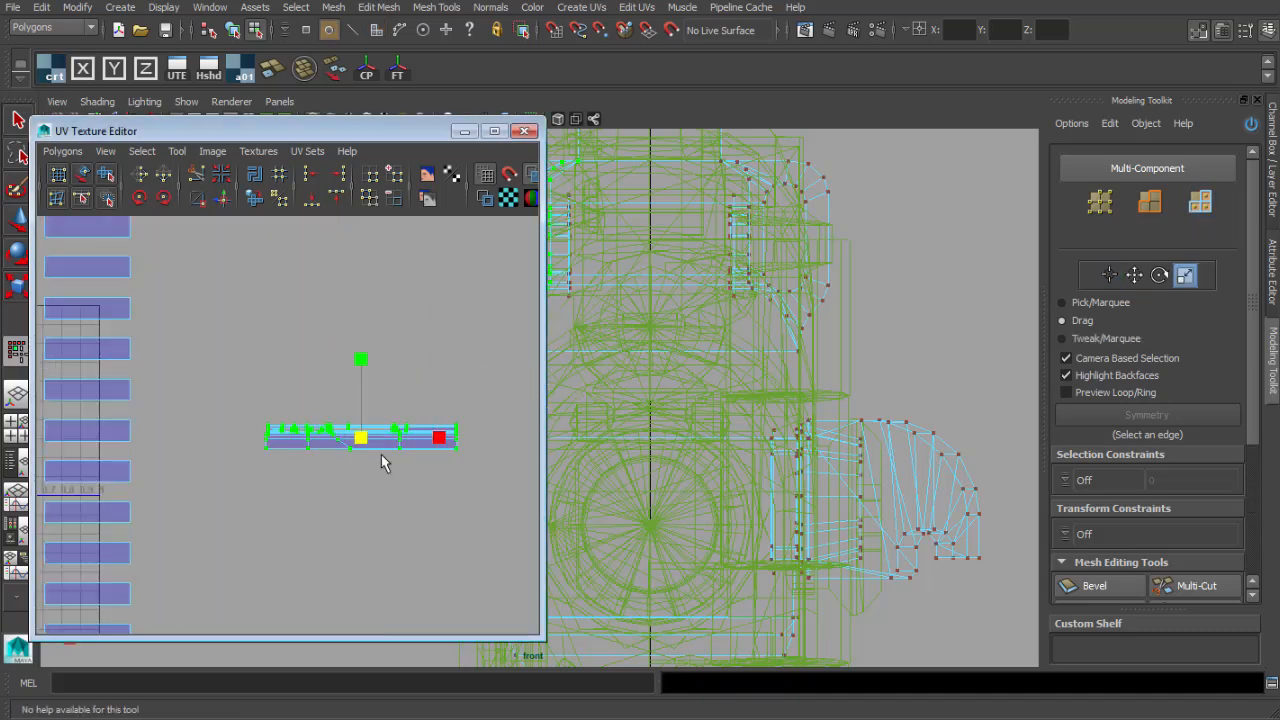
drag(361, 439, 736, 454)
alt+right_drag(449, 457, 335, 441)
key(w)
drag(315, 431, 572, 415)
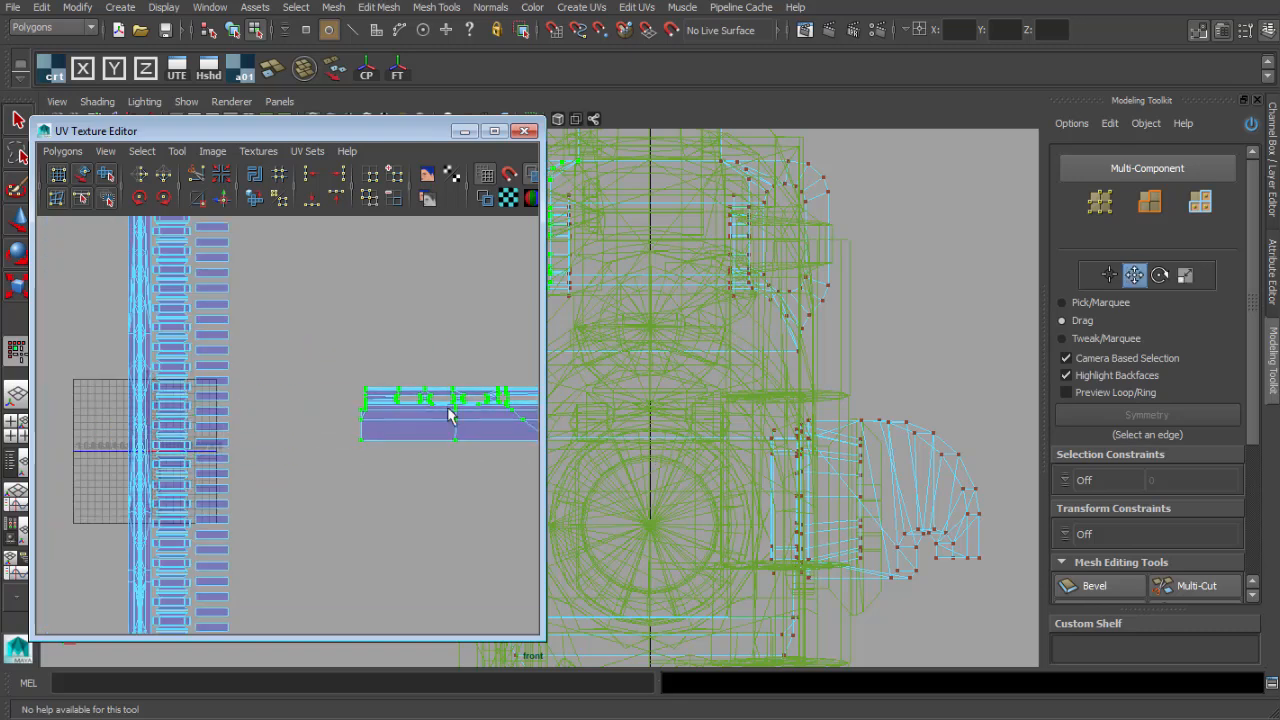
Narrow the UV Texture Editor and examine the checker texture around the receiver's side and front end in the perspective view.
alt+middle_drag(377, 403, 180, 386)
key(space)
key(space)
alt+drag(677, 343, 960, 300)
drag(438, 131, 421, 131)
drag(529, 202, 310, 205)
alt+middle_drag(450, 325, 610, 350)
alt+right_drag(610, 350, 665, 350)
alt+drag(665, 350, 775, 362)
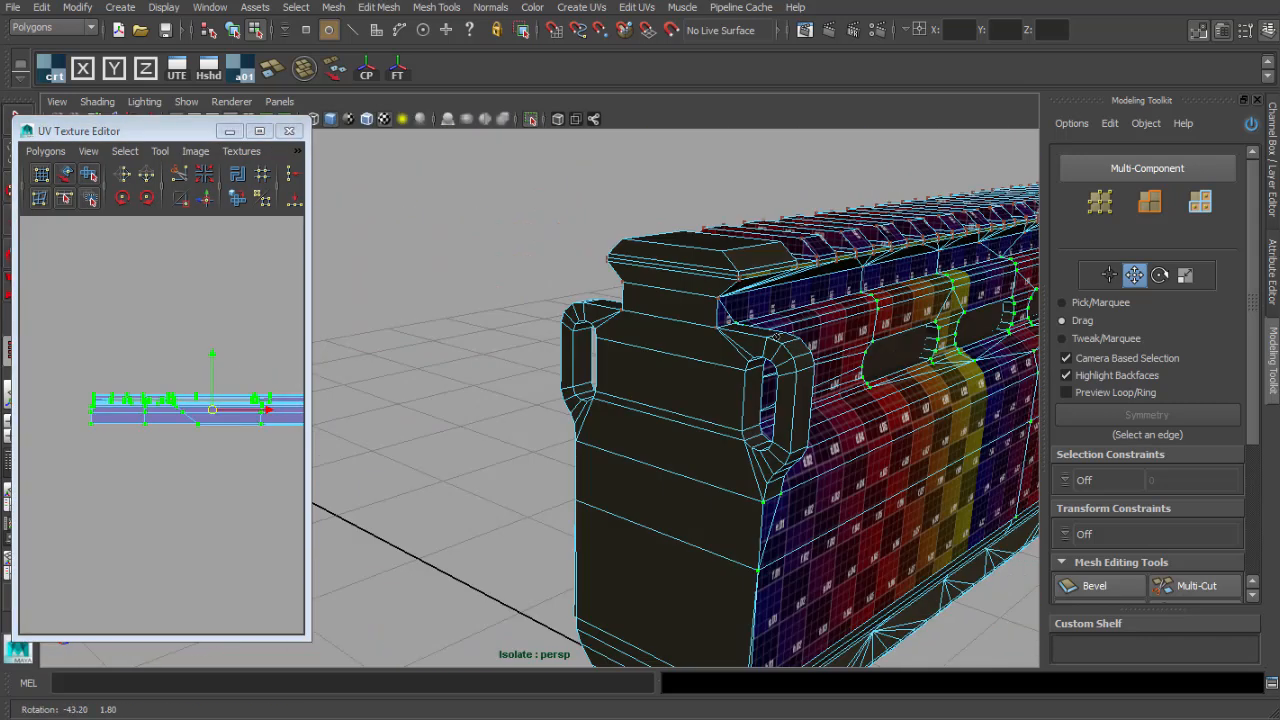
alt+middle_drag(775, 362, 592, 338)
Show the receiver in plain shading and select edges along the crease below the side slots.
click(387, 120)
key(q)
alt+drag(640, 385, 523, 409)
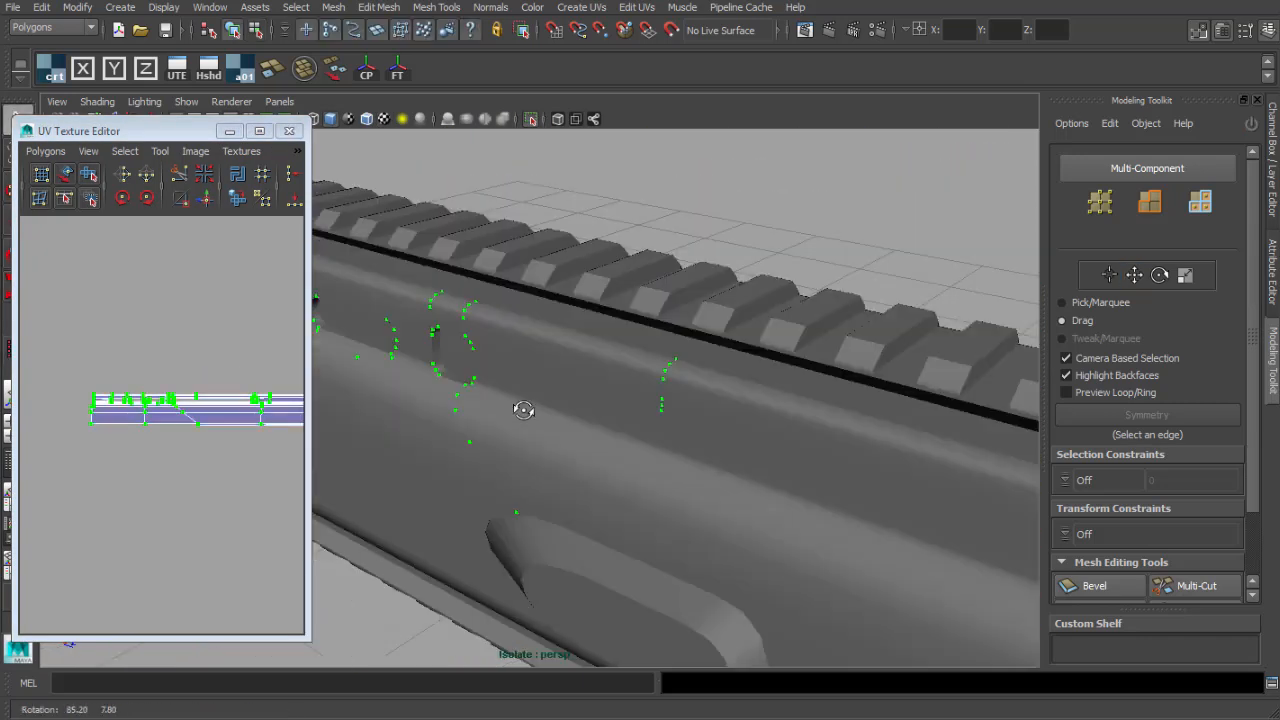
alt+right_drag(540, 409, 860, 424)
right_drag(728, 422, 767, 380)
alt+drag(682, 404, 694, 434)
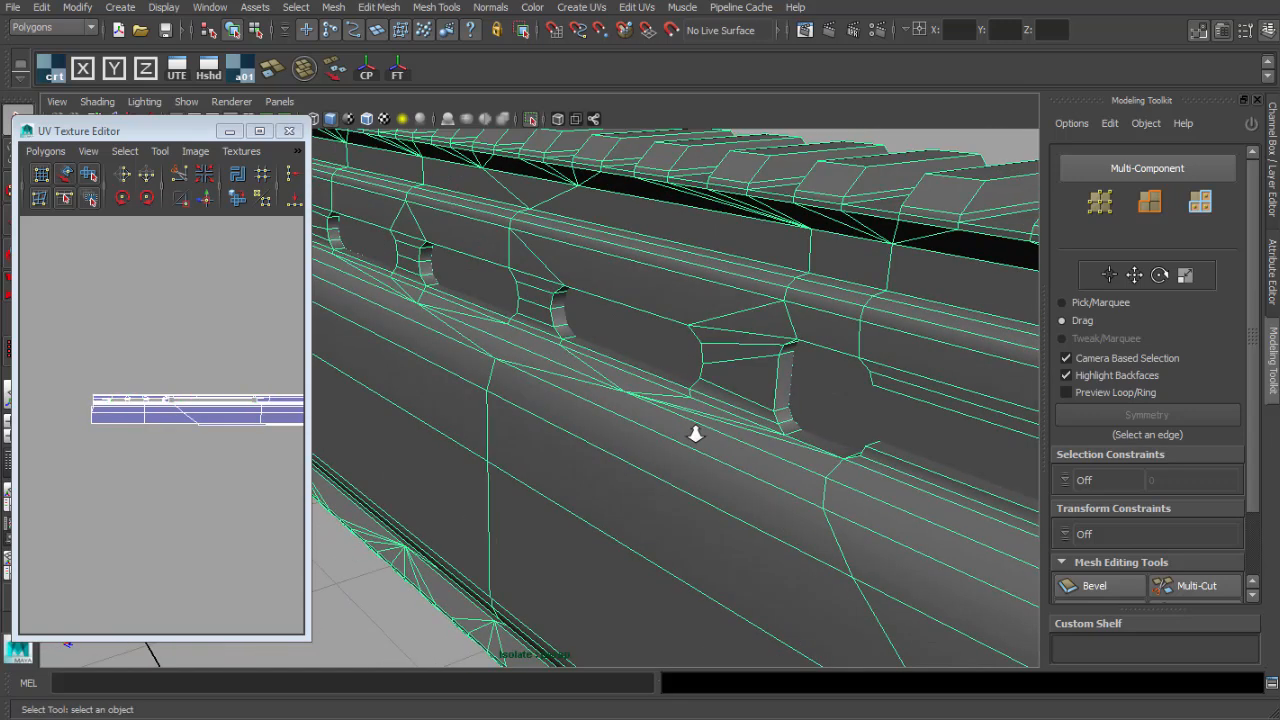
alt+right_drag(694, 434, 777, 448)
click(328, 646)
alt+right_drag(485, 542, 566, 526)
alt+drag(568, 526, 636, 535)
alt+middle_drag(636, 535, 653, 515)
right_drag(687, 442, 680, 400)
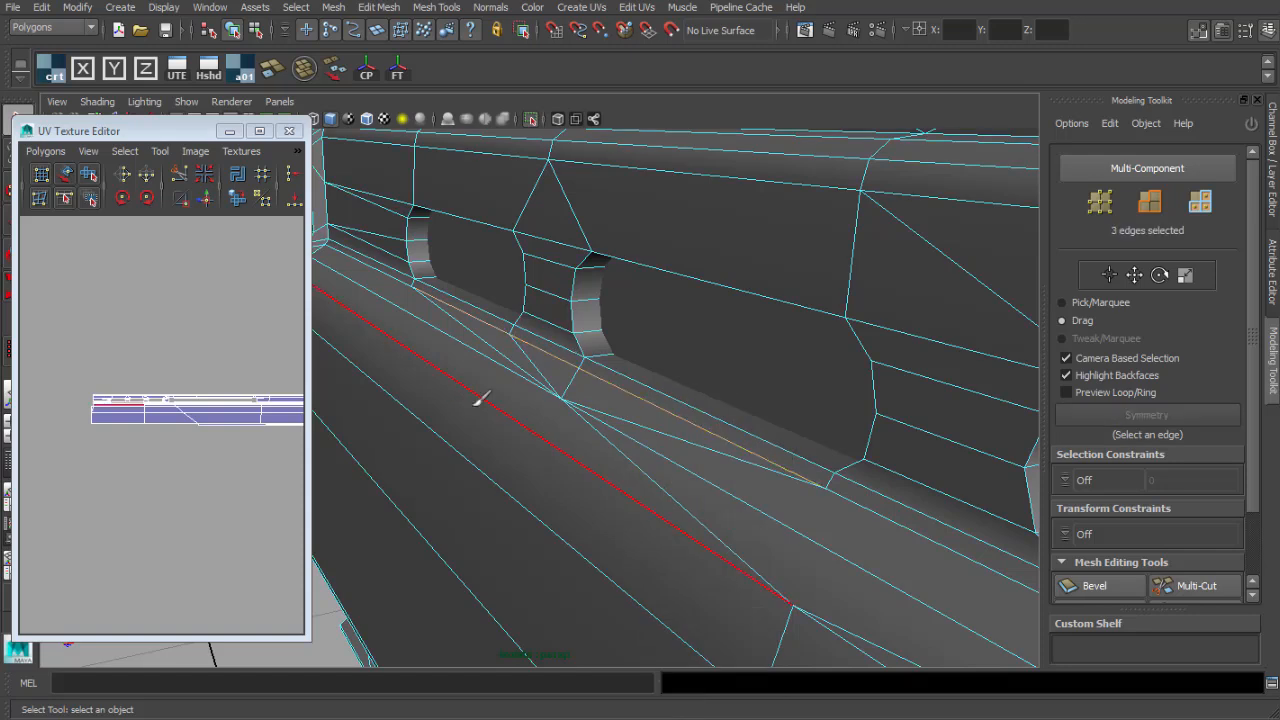
Frame the selected edges in the front view and narrow the selection to the 12 crease edges running below the slots.
scroll(481, 398, down, 4)
alt+drag(490, 398, 560, 392)
key(space)
key(f)
key(space)
scroll(622, 396, down, 10)
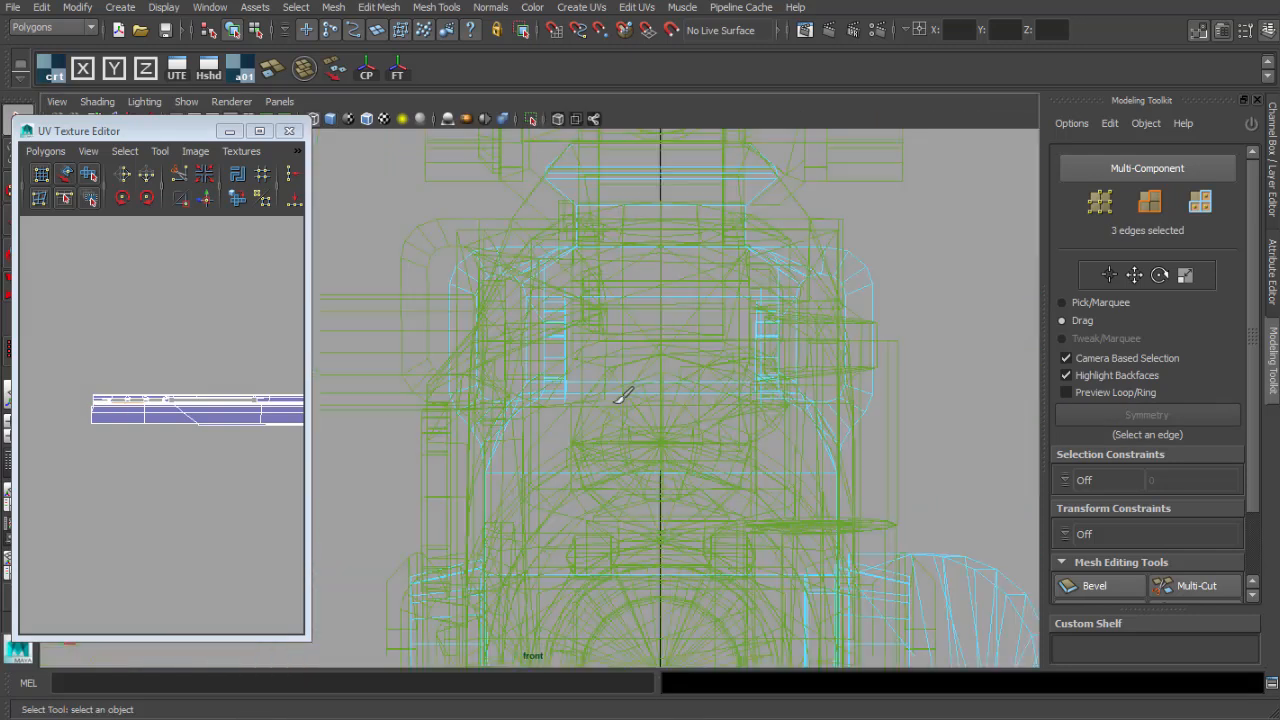
key(w)
scroll(640, 402, up, 10)
key(q)
right_drag(542, 389, 555, 342)
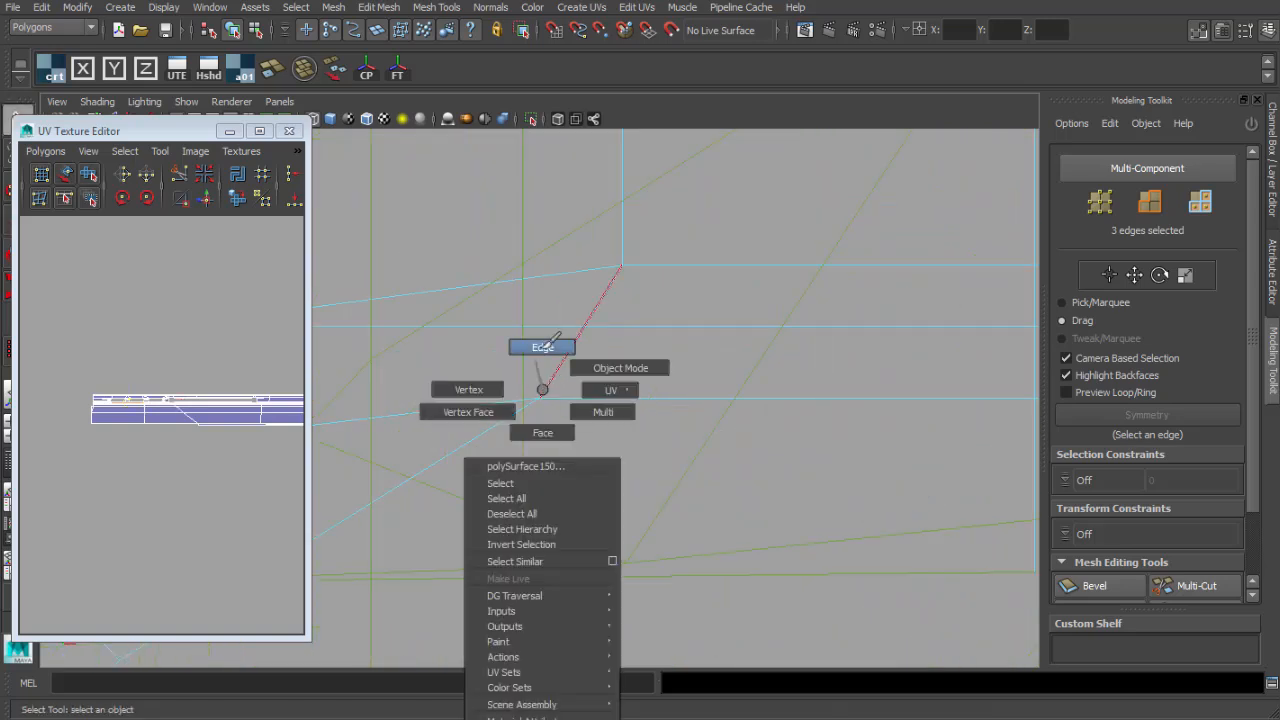
drag(80, 131, 186, 154)
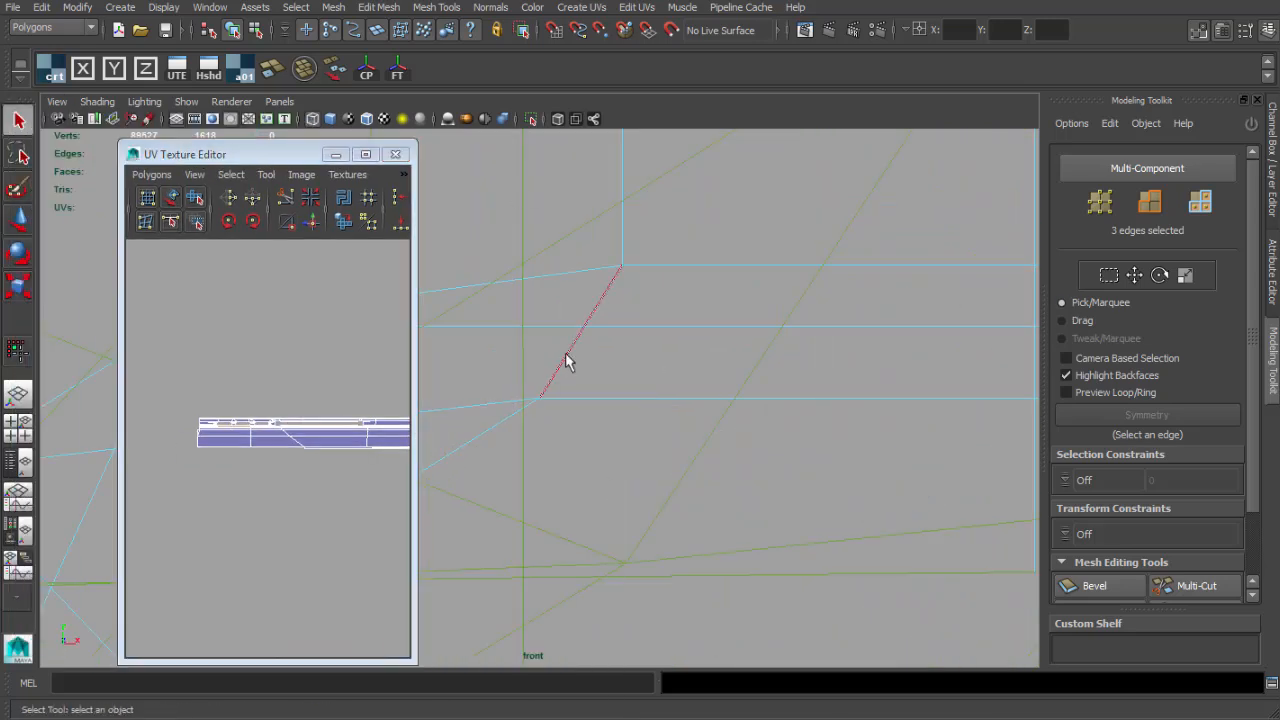
scroll(565, 362, down, 10)
scroll(650, 460, up, 10)
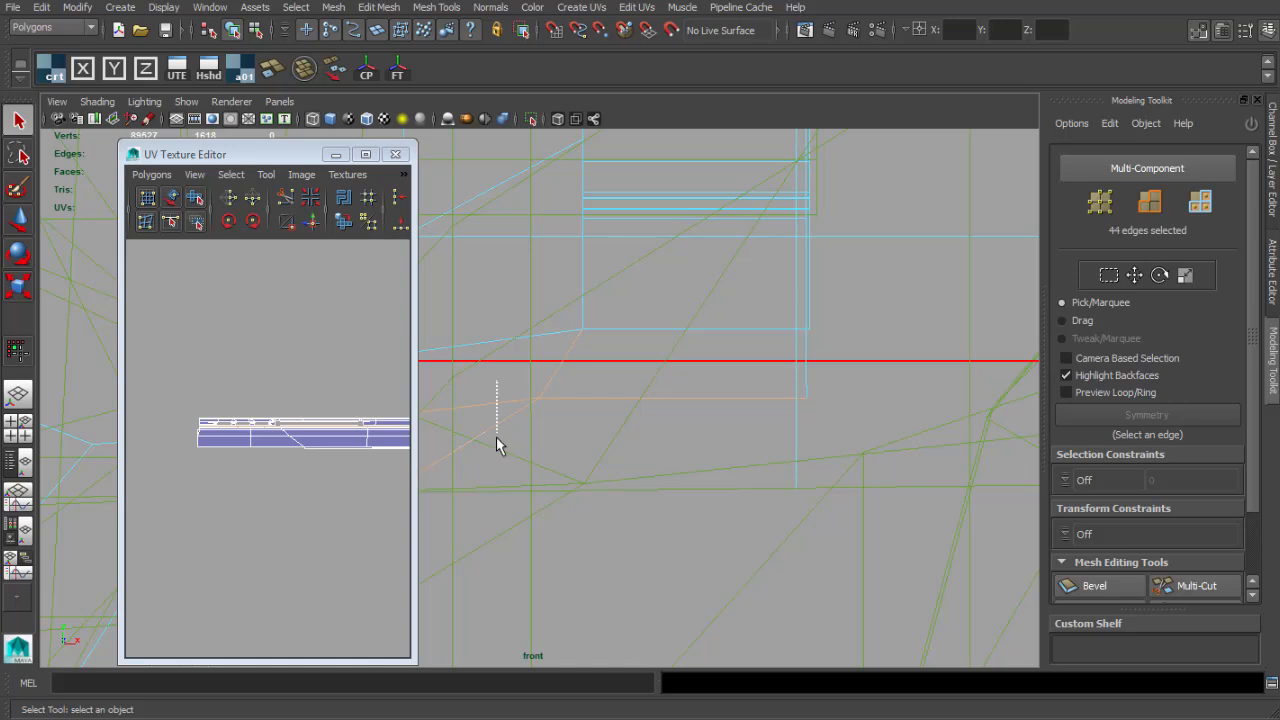
scroll(311, 447, up, 4)
Widen the UV Texture Editor and cut the receiver side's UVs along the selected edges below the slots.
drag(415, 415, 961, 441)
scroll(466, 366, down, 1)
alt+middle_drag(466, 366, 318, 387)
scroll(318, 387, up, 4)
scroll(429, 480, up, 3)
scroll(494, 414, up, 2)
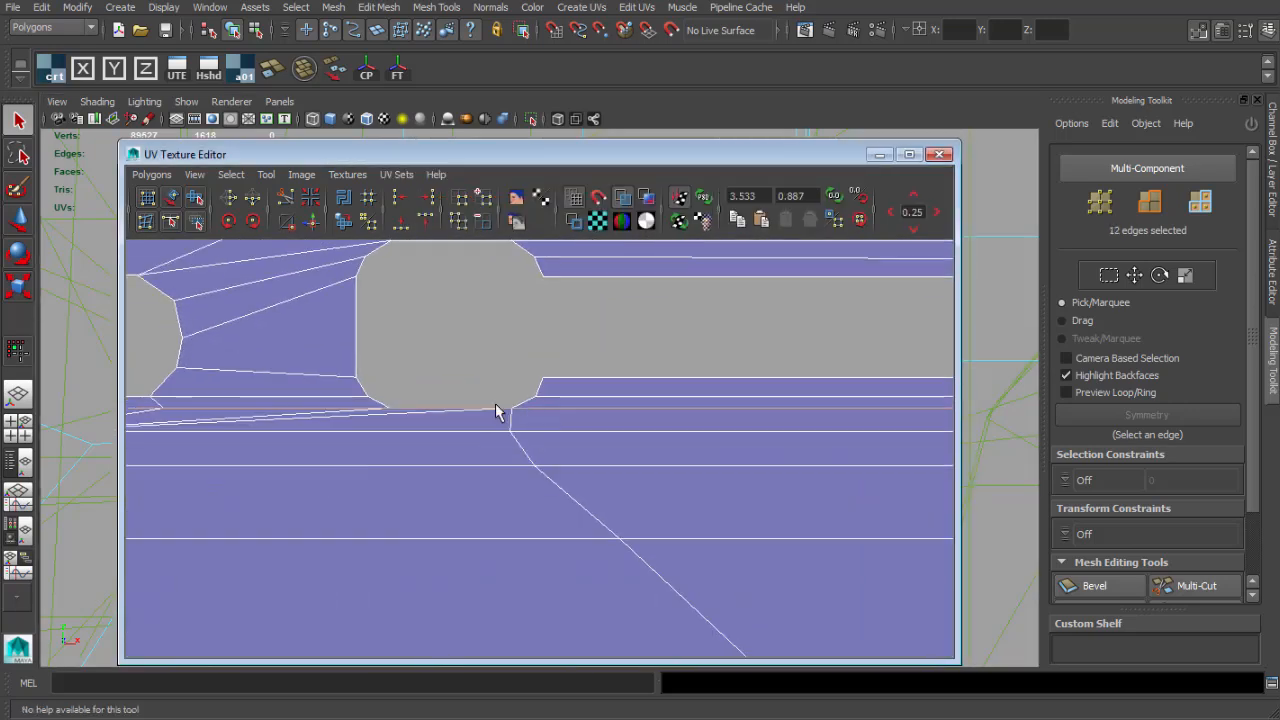
shift+right_drag(494, 414, 482, 410)
Select the entire lower side shell and move it slightly down, clear of the upper shell containing the slots.
scroll(491, 445, down, 3)
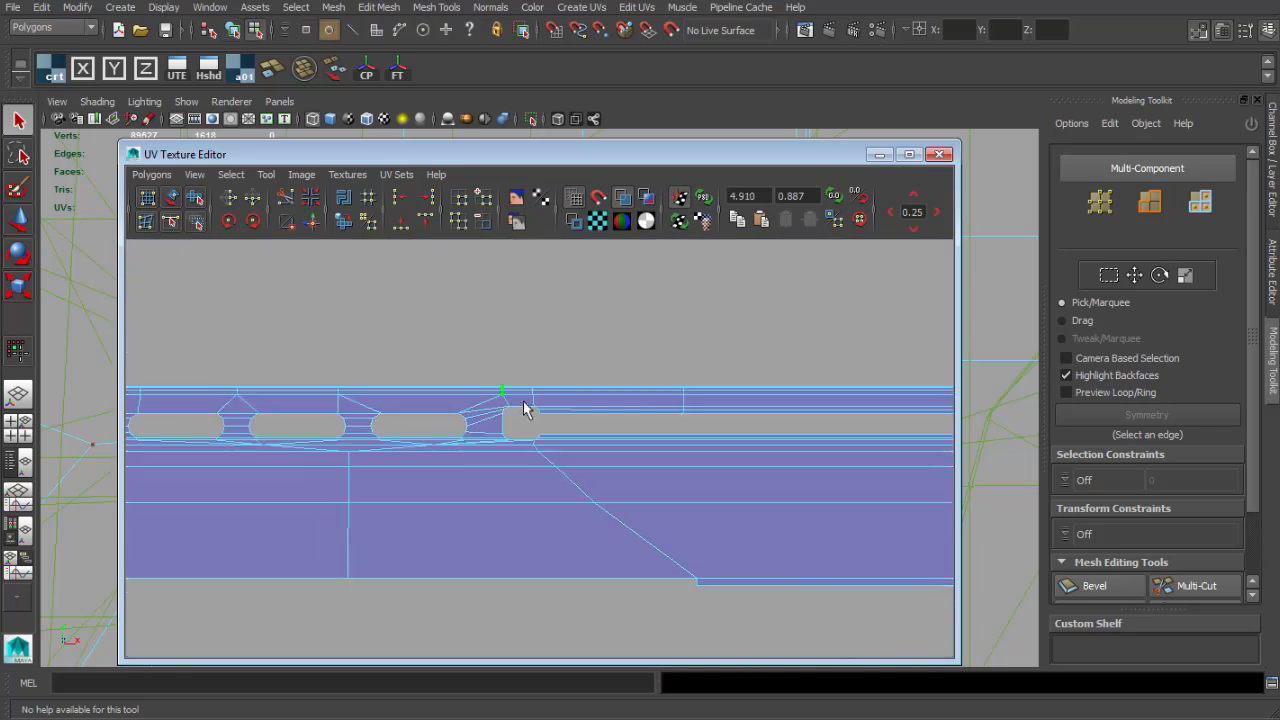
drag(794, 332, 792, 320)
drag(545, 442, 547, 445)
ctrl+right_drag(547, 445, 590, 436)
scroll(640, 447, down, 3)
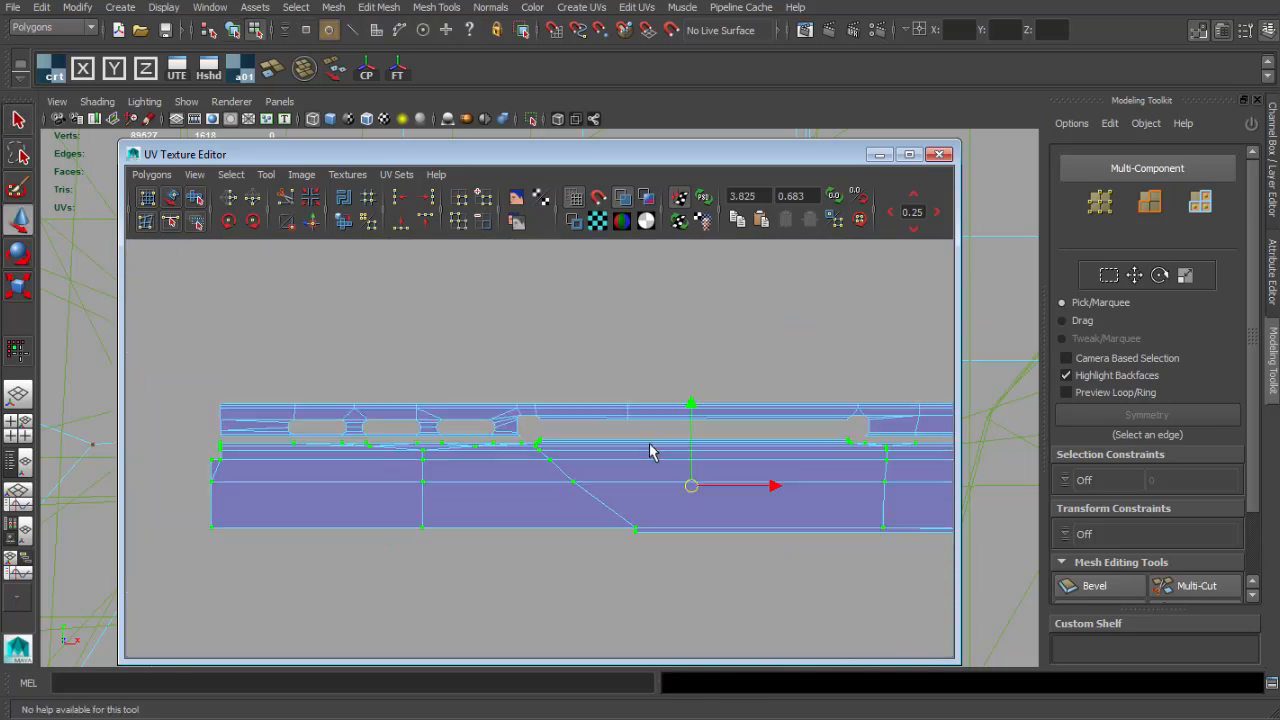
drag(690, 402, 691, 404)
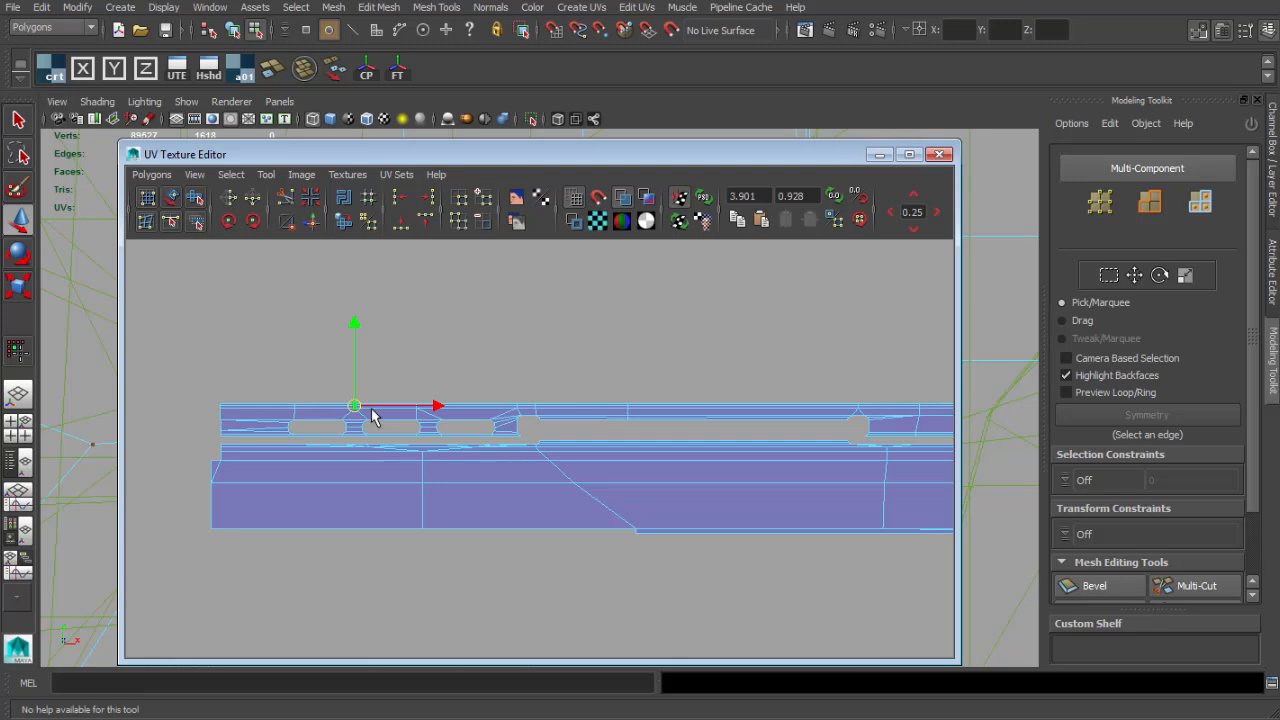
Pick the two narrow faces beneath the long slot in the perspective view and examine their UVs in the UV Texture Editor.
click(879, 155)
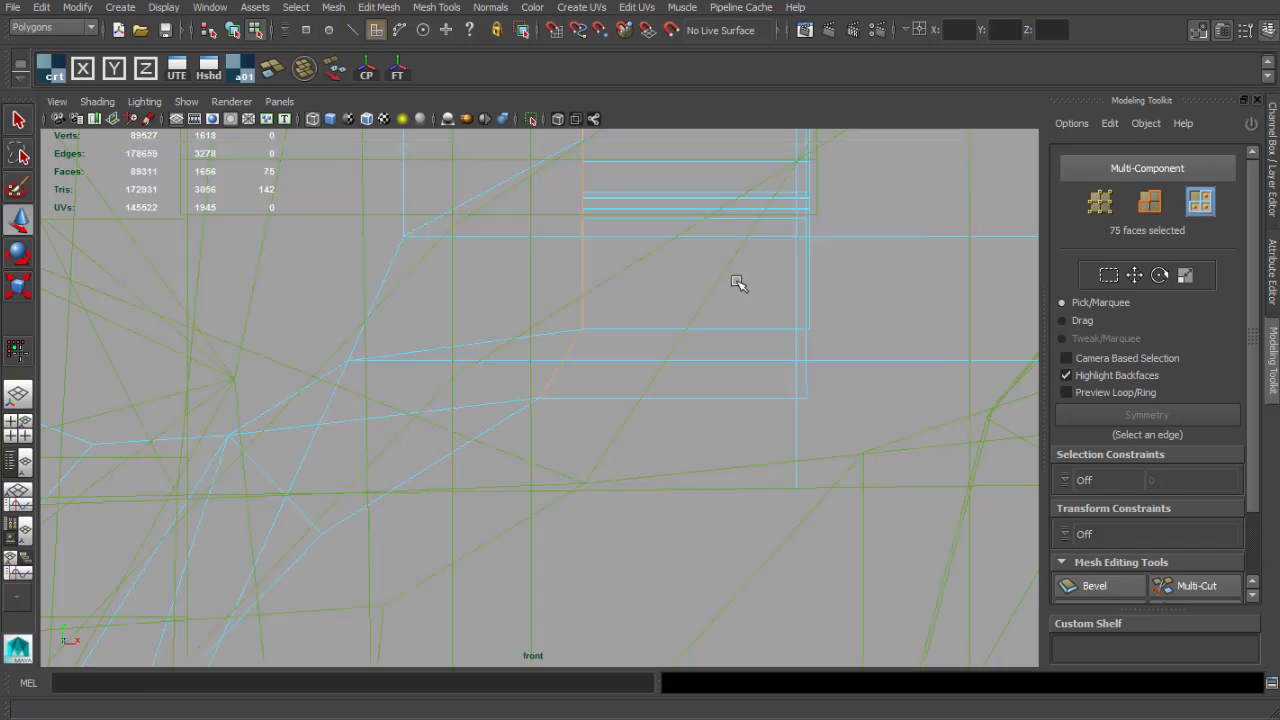
key(space)
alt+drag(757, 354, 857, 351)
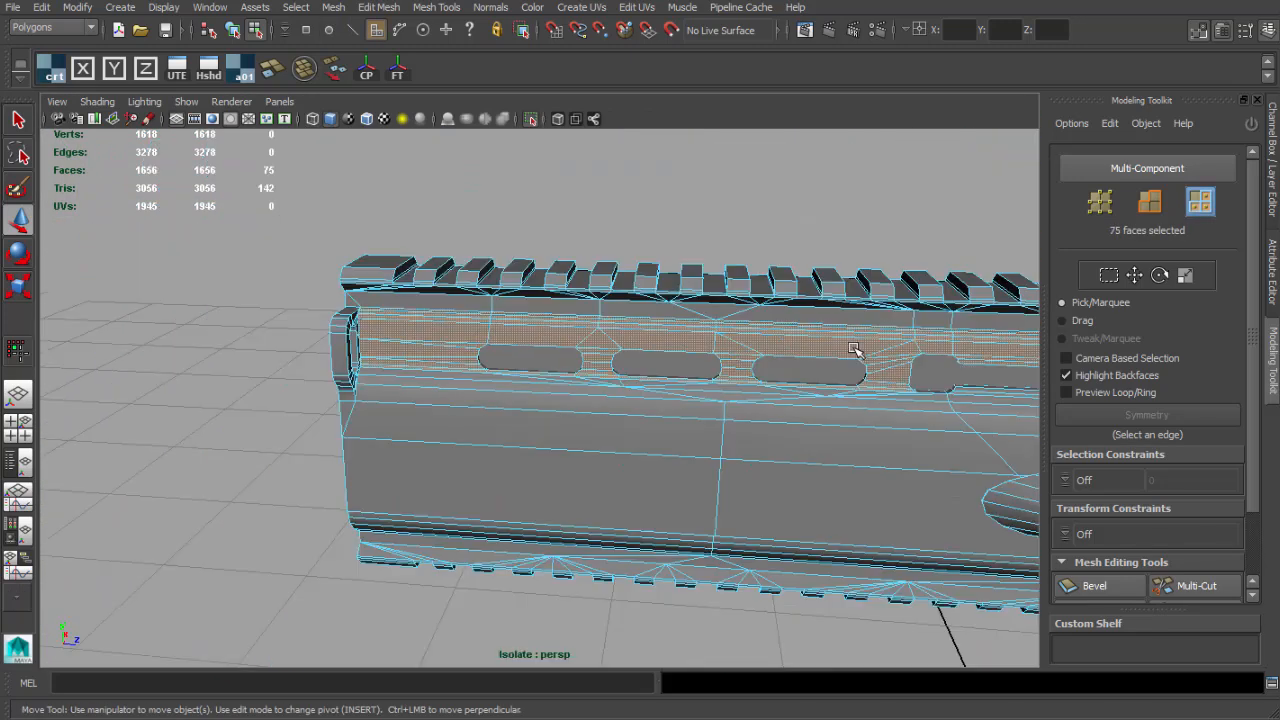
alt+middle_drag(857, 351, 431, 372)
scroll(431, 372, up, 4)
alt+drag(431, 372, 405, 380)
scroll(620, 425, up, 4)
mouse_move(628, 428)
alt+mouse_down()
mouse_move(591, 420)
mouse_move(623, 420)
alt+mouse_up()
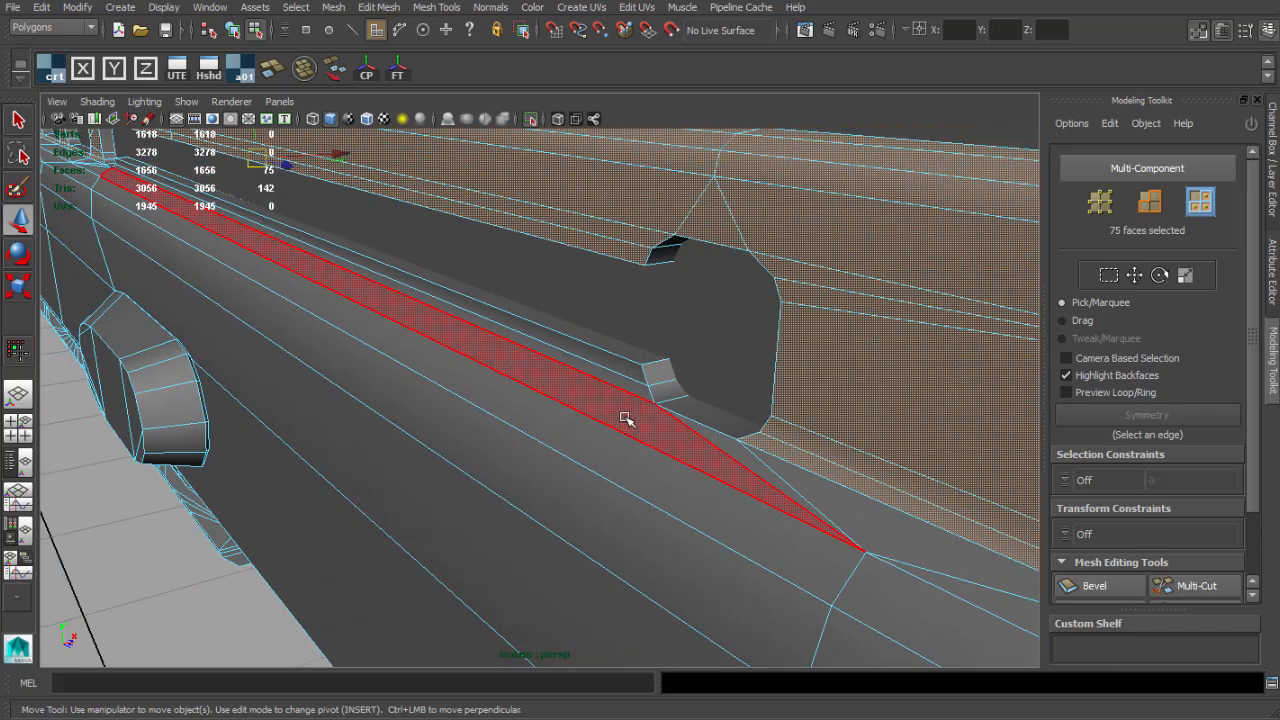
click(611, 363)
click(500, 718)
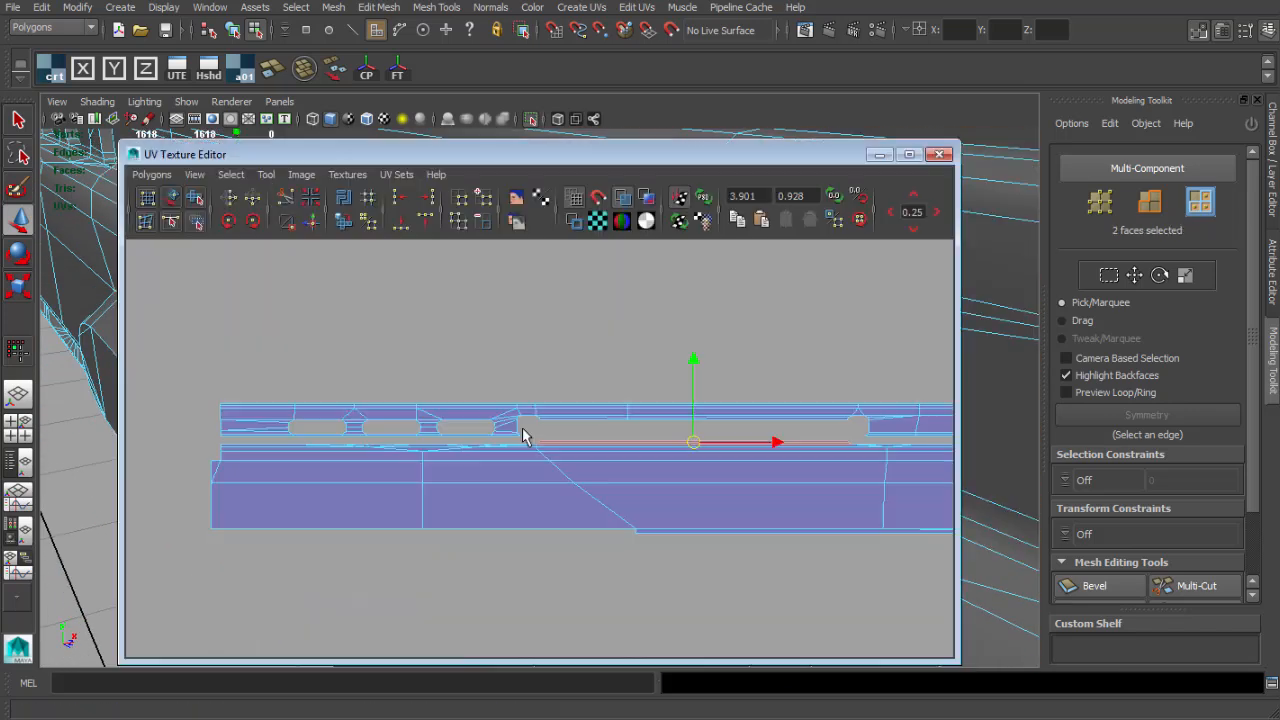
alt+middle_drag(642, 427, 459, 422)
scroll(465, 425, up, 4)
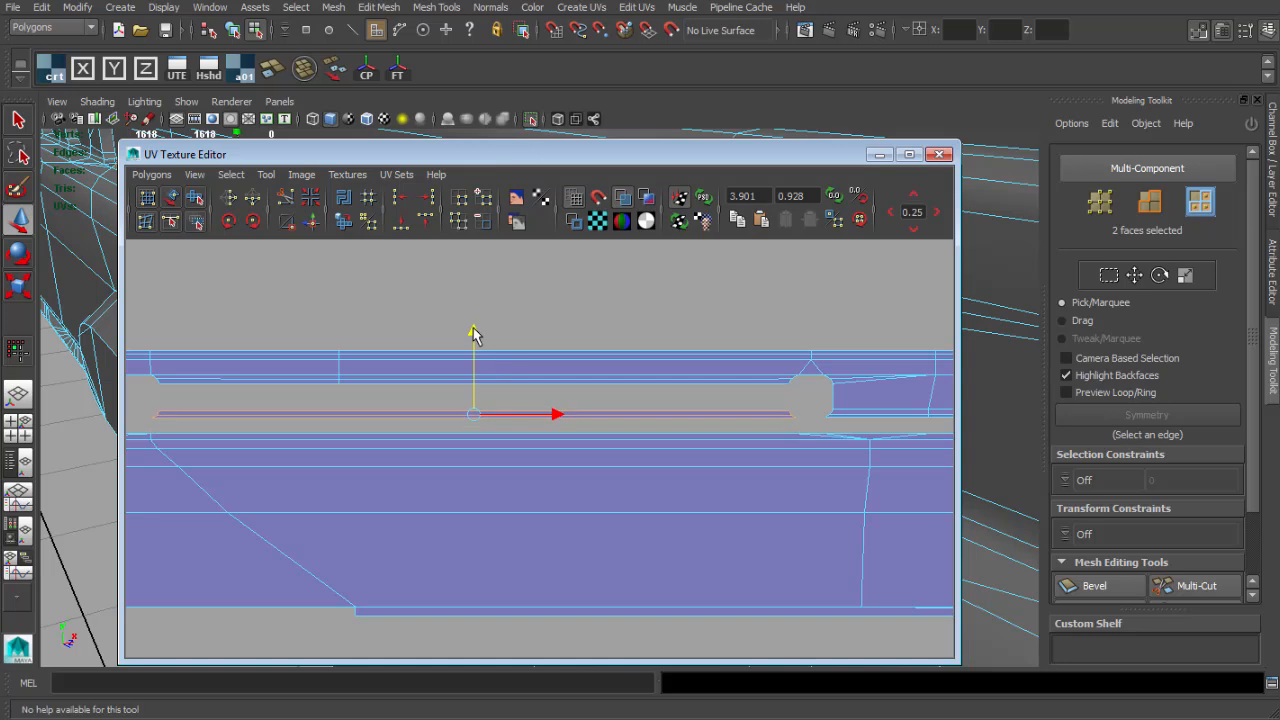
alt+middle_drag(396, 384, 706, 394)
scroll(706, 396, up, 4)
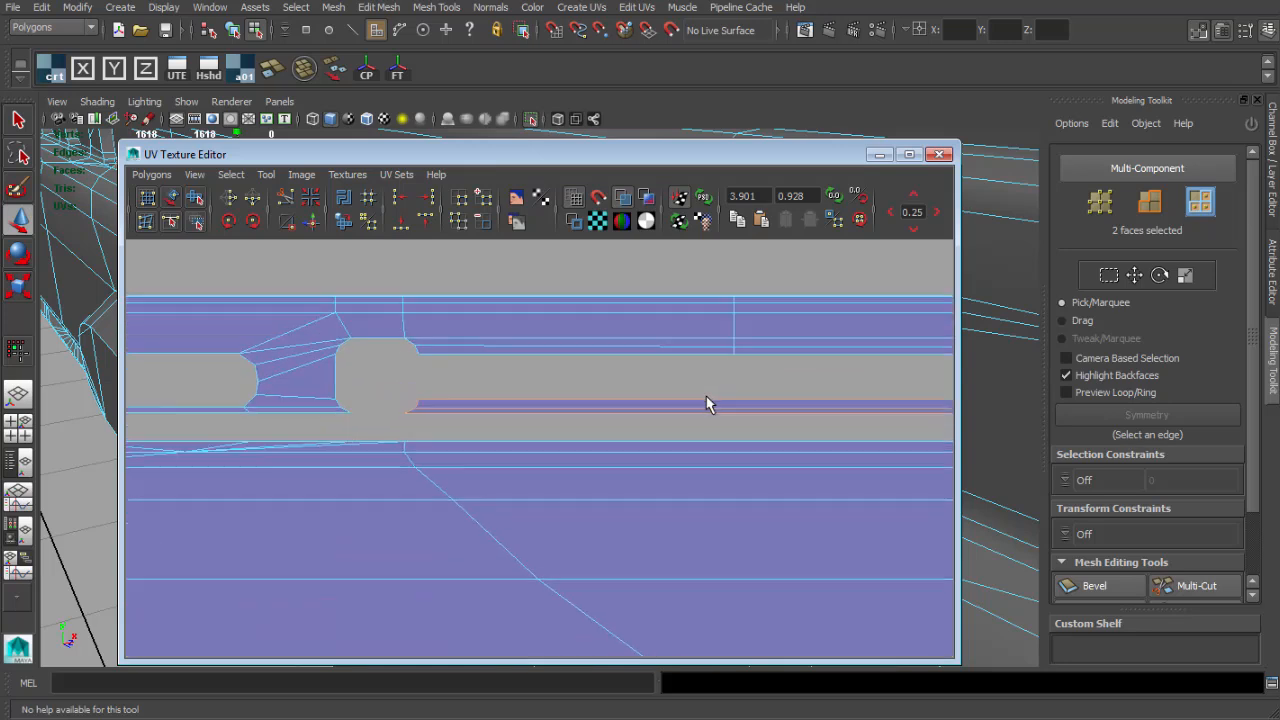
scroll(706, 396, down, 3)
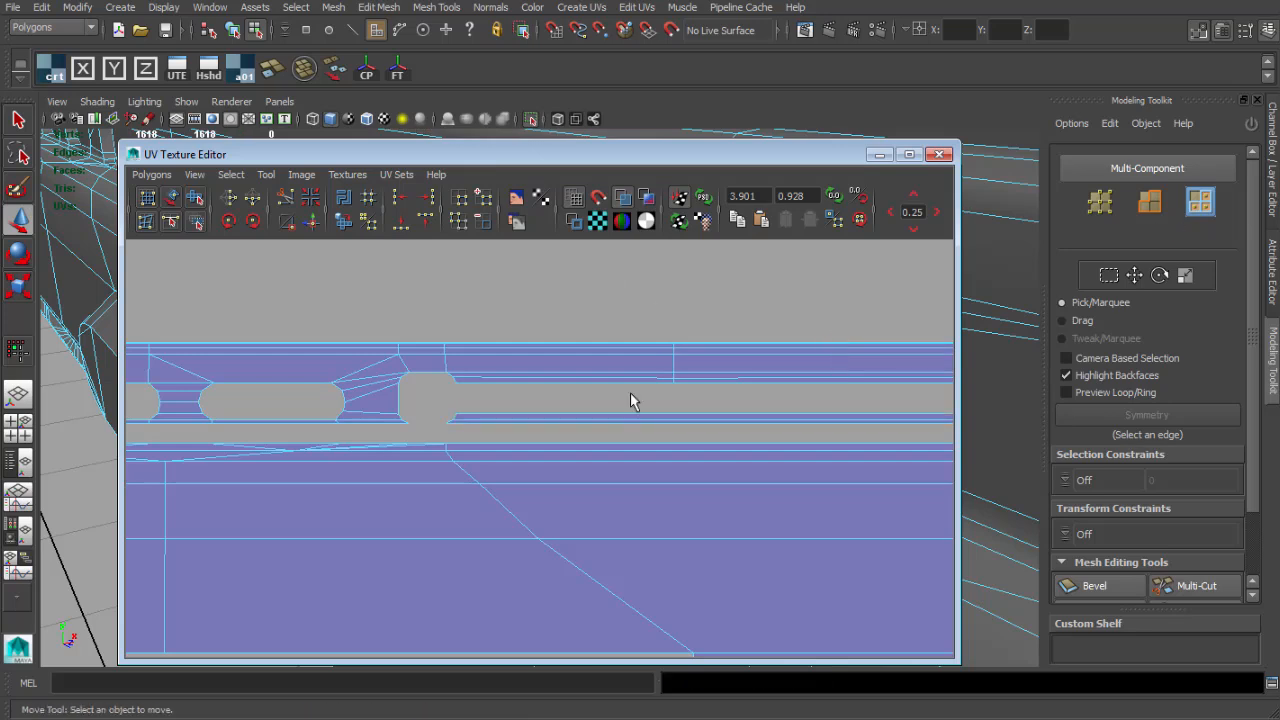
Unfold the lower and upper side shells with the Legacy method, unselected UVs pinned and the Vertical constraint.
scroll(540, 448, down, 3)
click(152, 175)
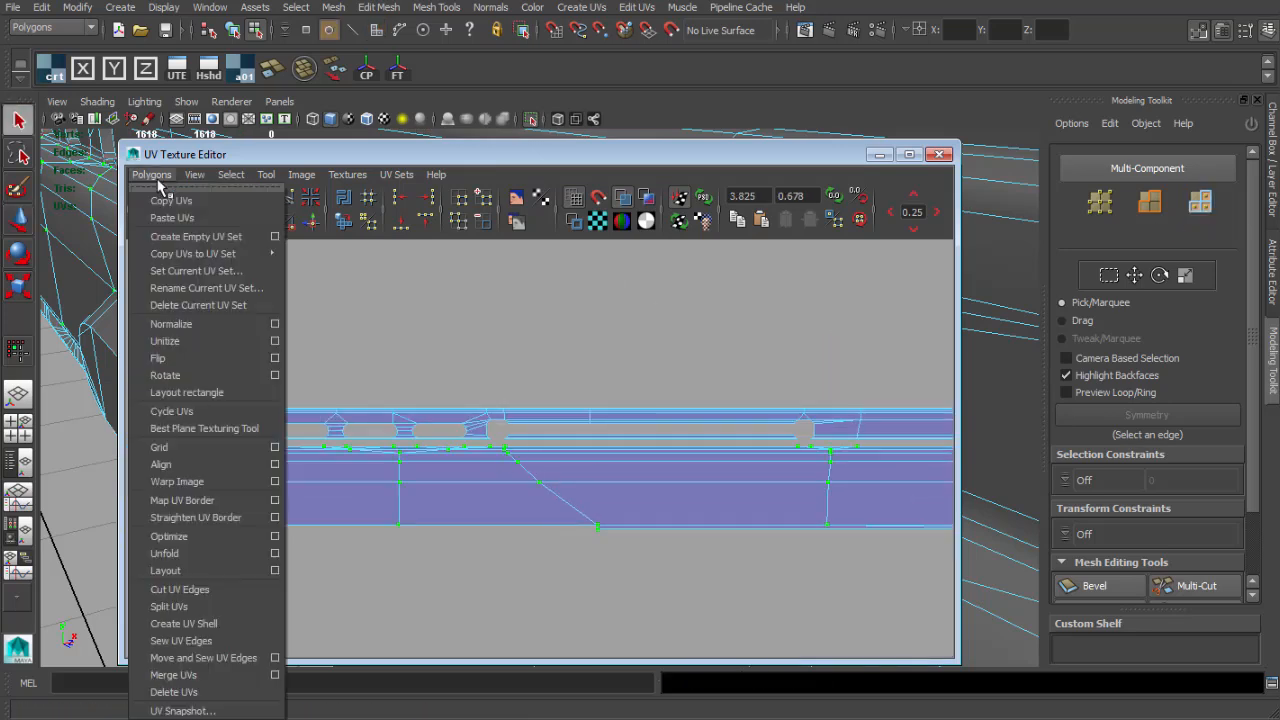
click(276, 554)
click(860, 518)
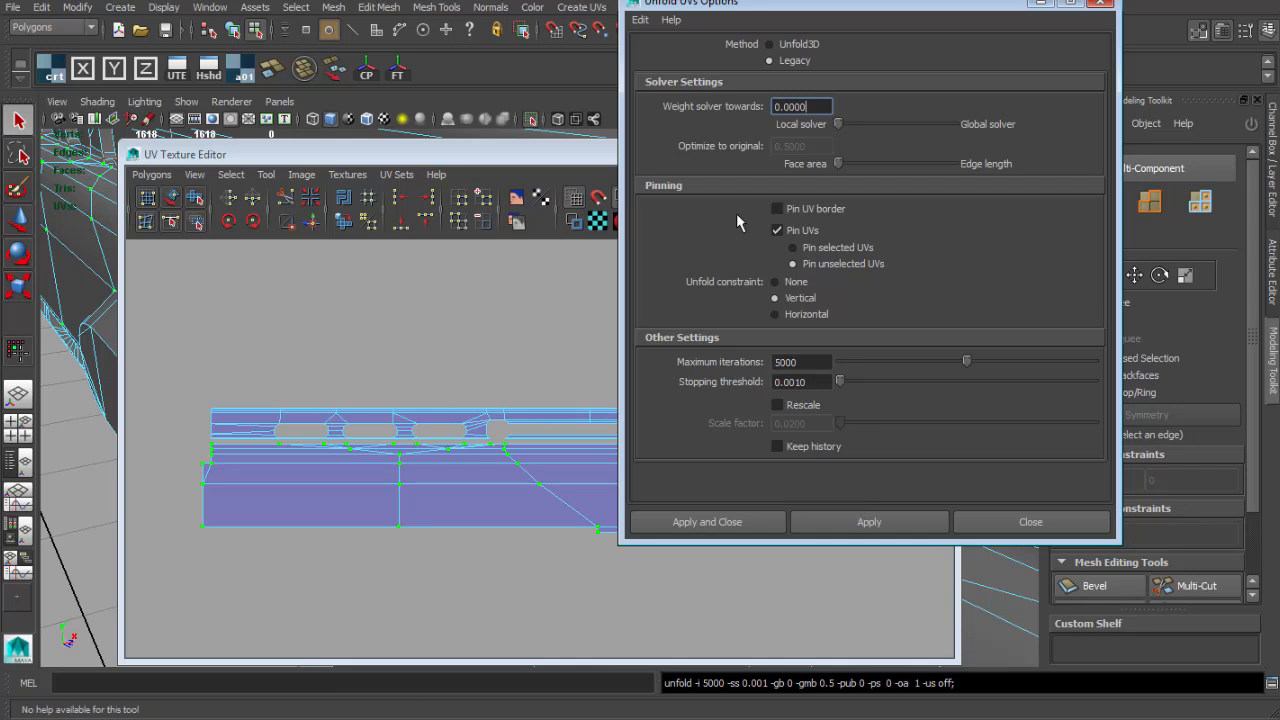
drag(736, 3, 1066, 66)
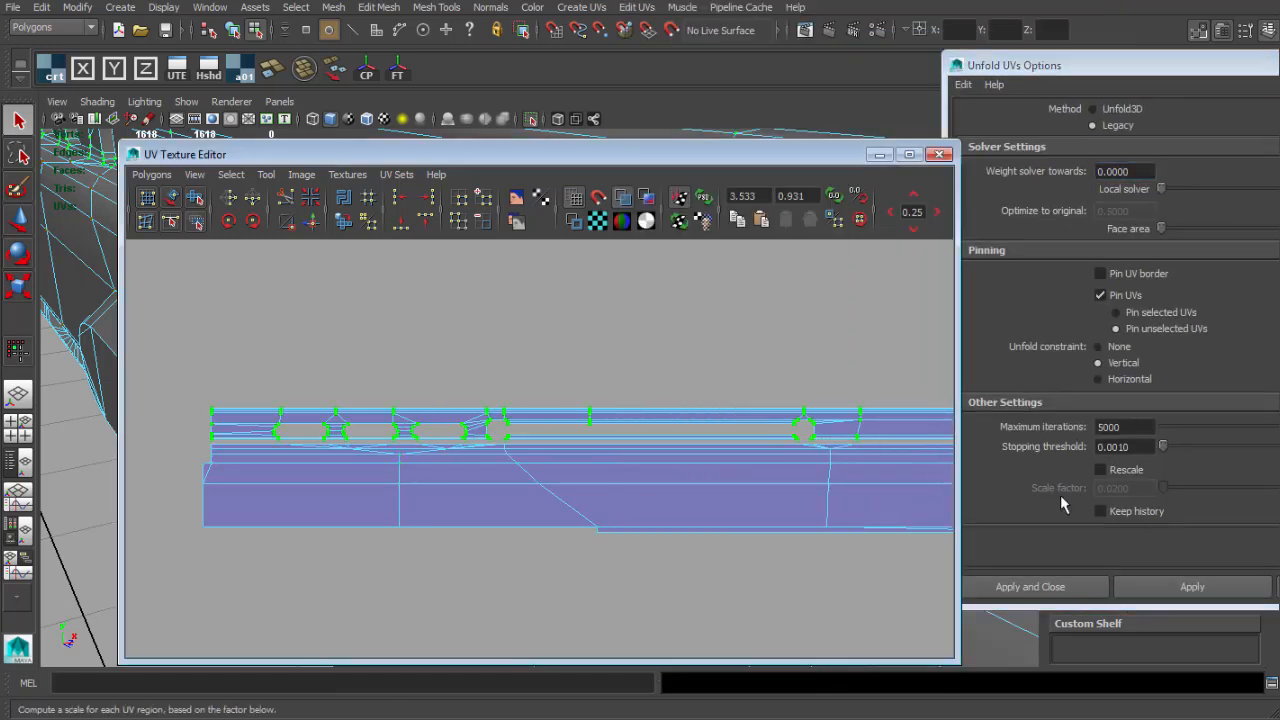
click(1166, 585)
click(1279, 587)
Move the unfolded upper side shell down until only a small gap separates it from the lower shell.
key(w)
drag(652, 337, 650, 326)
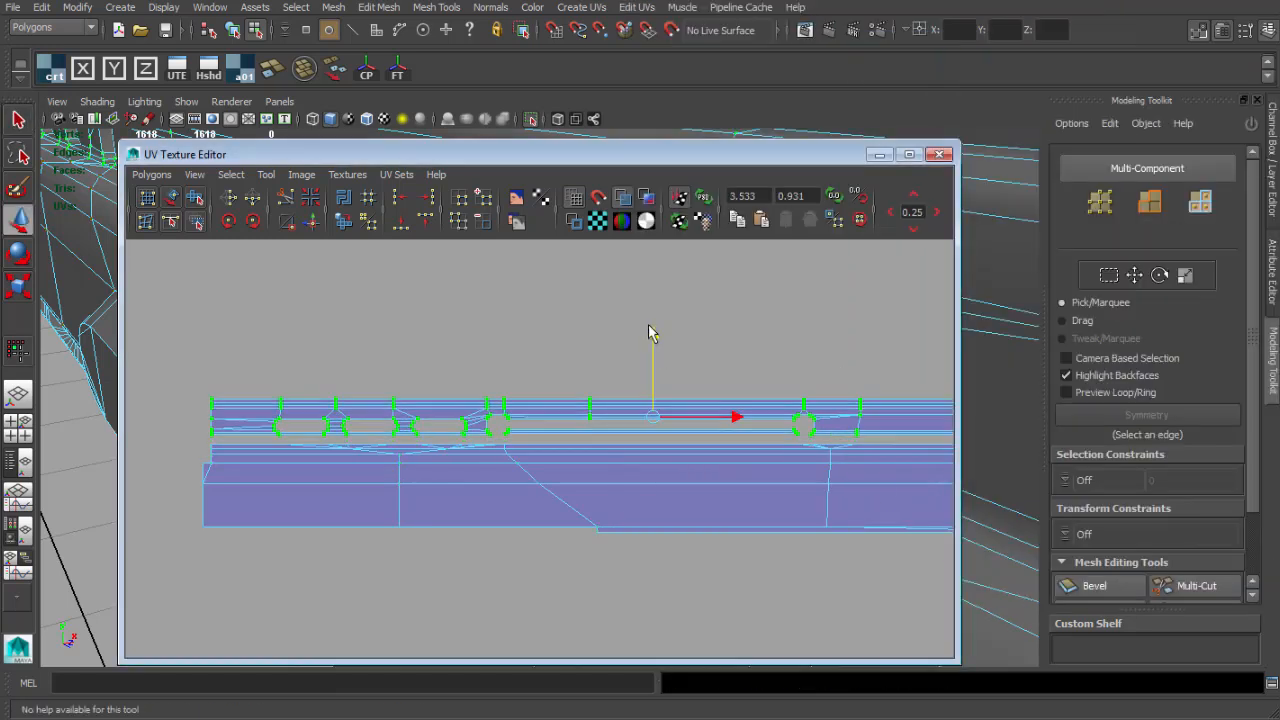
key(ctrl+z)
scroll(656, 370, up, 4)
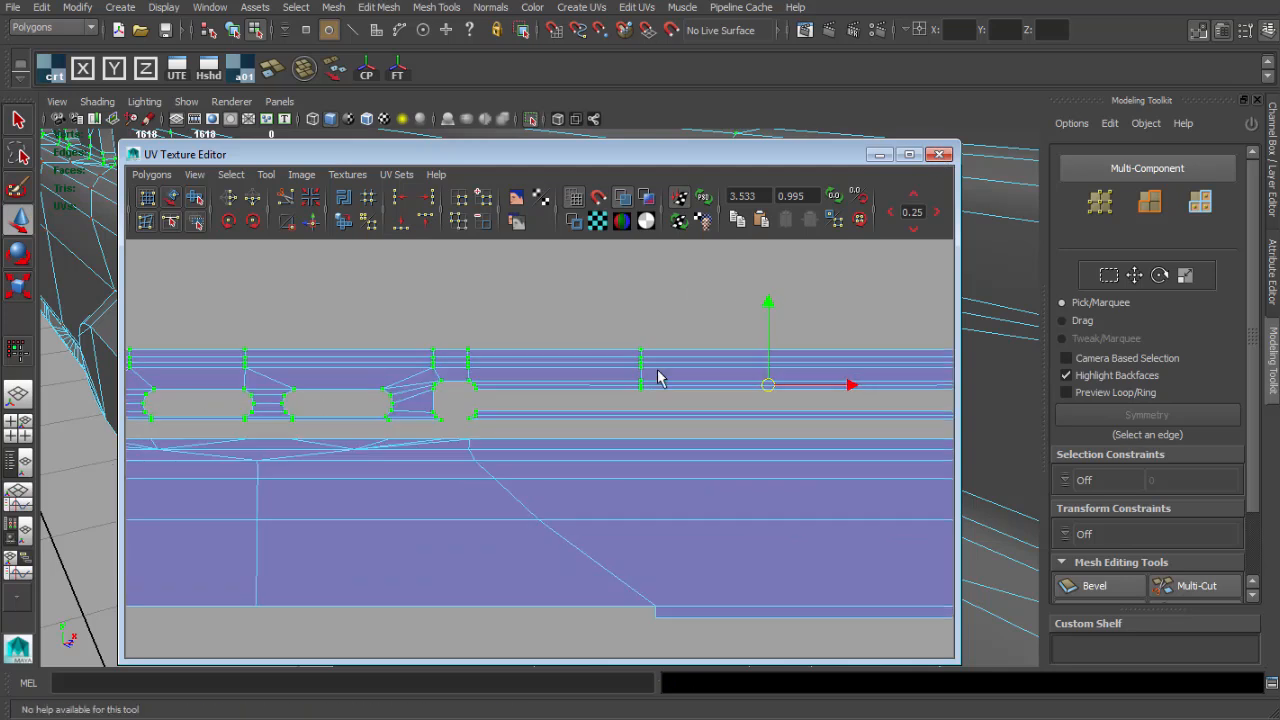
alt+middle_drag(656, 370, 497, 424)
scroll(652, 325, up, 2)
drag(626, 349, 626, 363)
click(470, 377)
scroll(470, 377, down, 3)
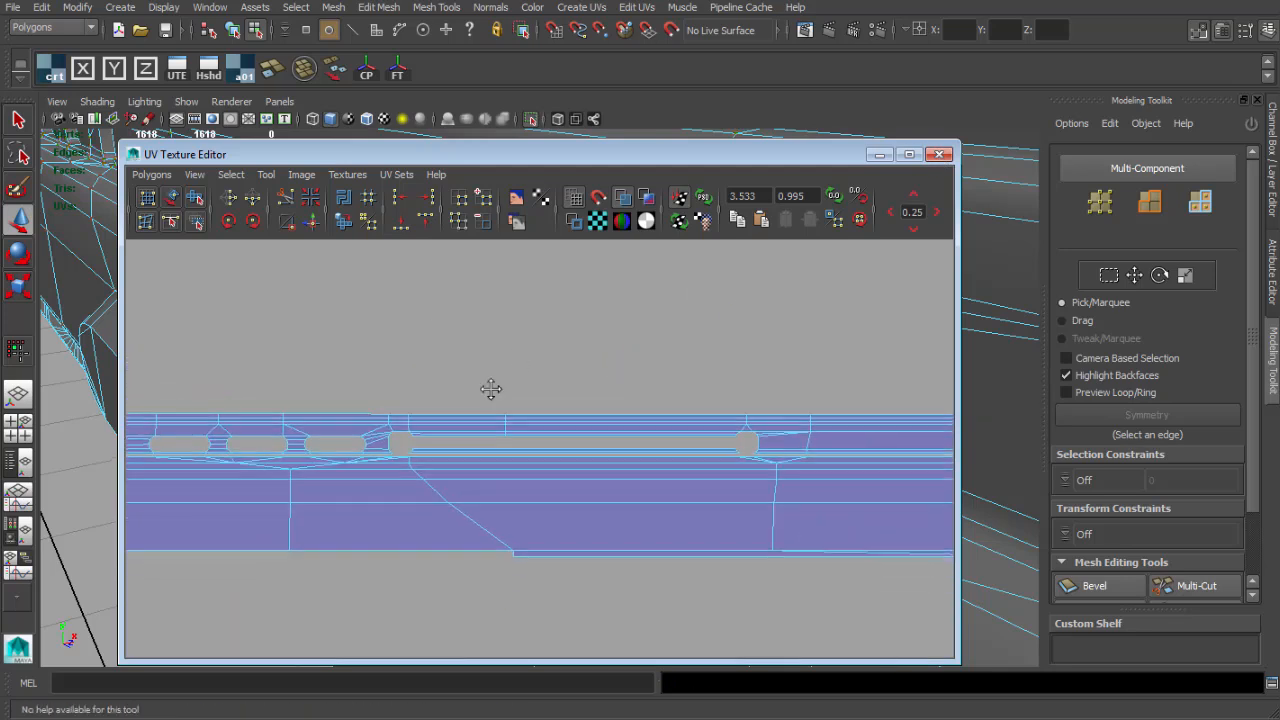
alt+middle_drag(491, 386, 396, 372)
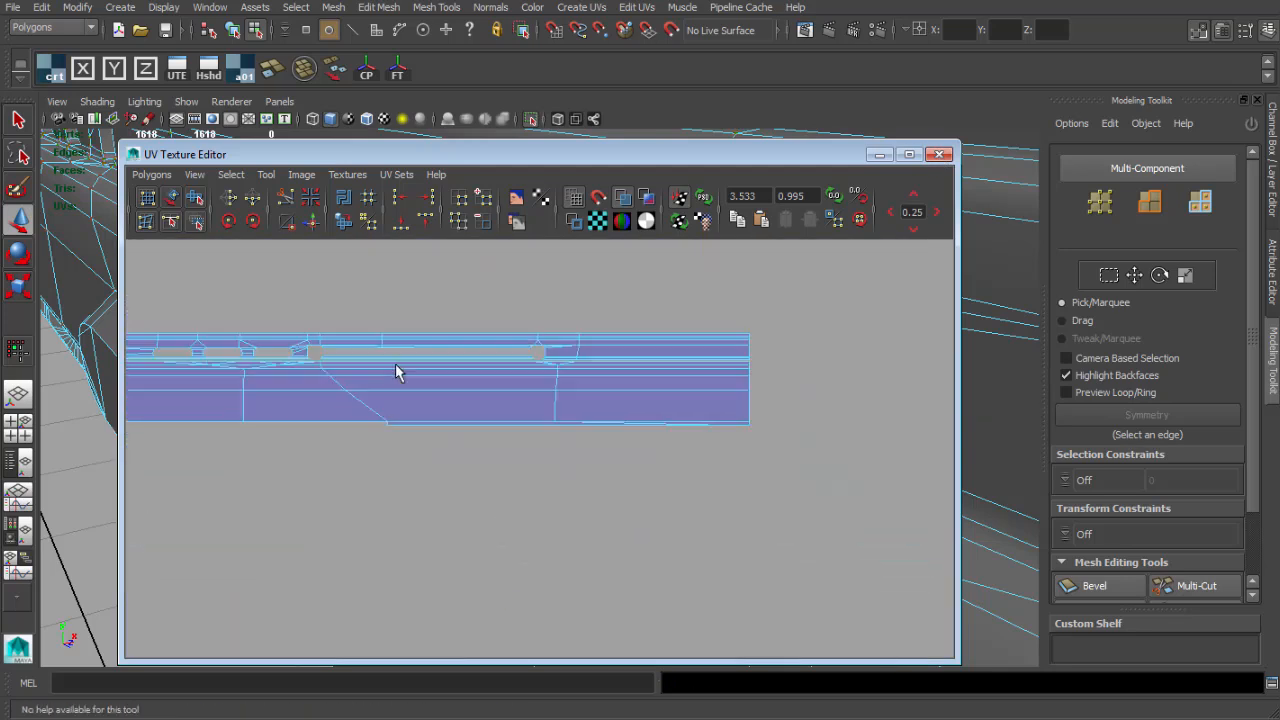
Select the two long edges along the rear lower border of the receiver side and cut their UVs.
click(940, 155)
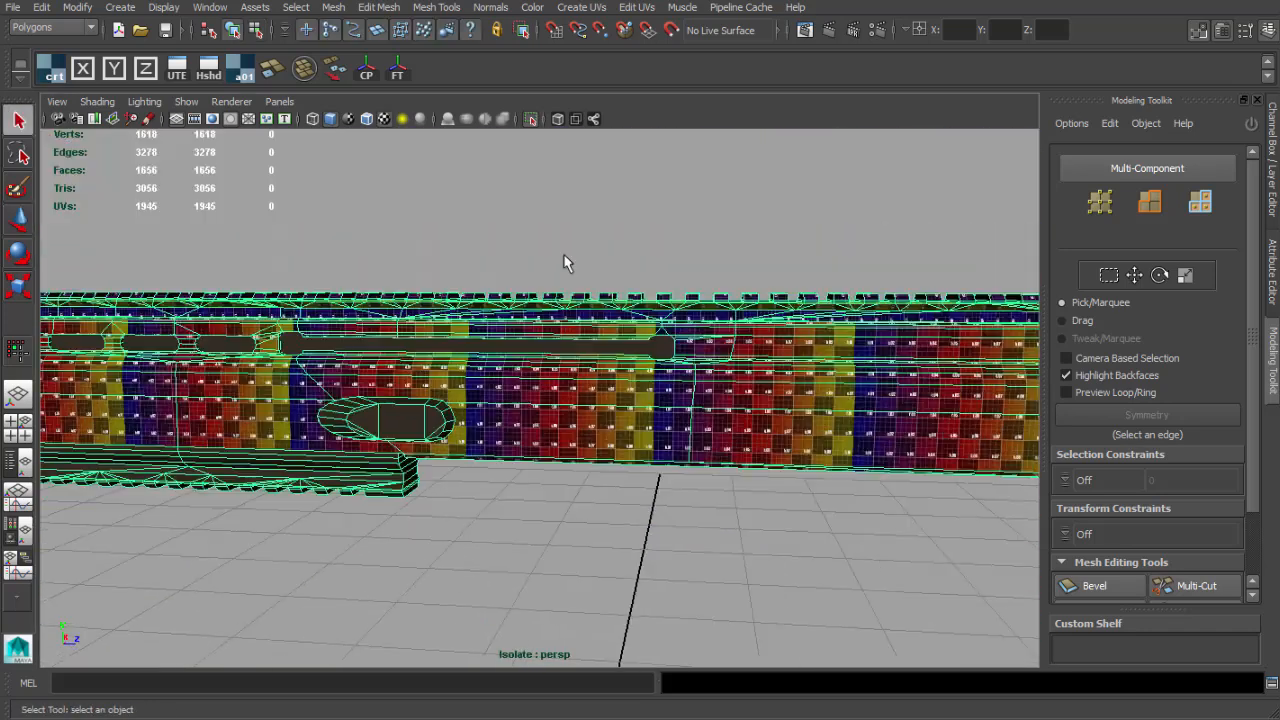
click(563, 263)
alt+drag(563, 263, 505, 345)
click(500, 355)
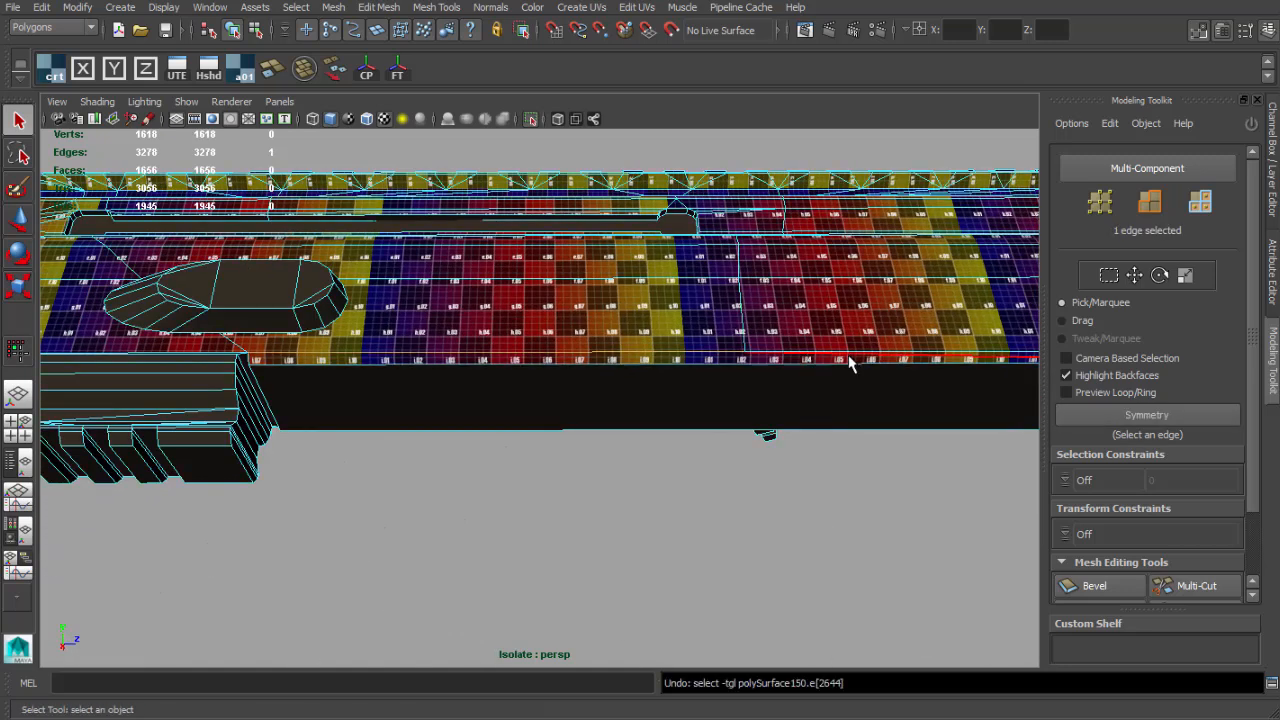
alt+drag(887, 357, 460, 390)
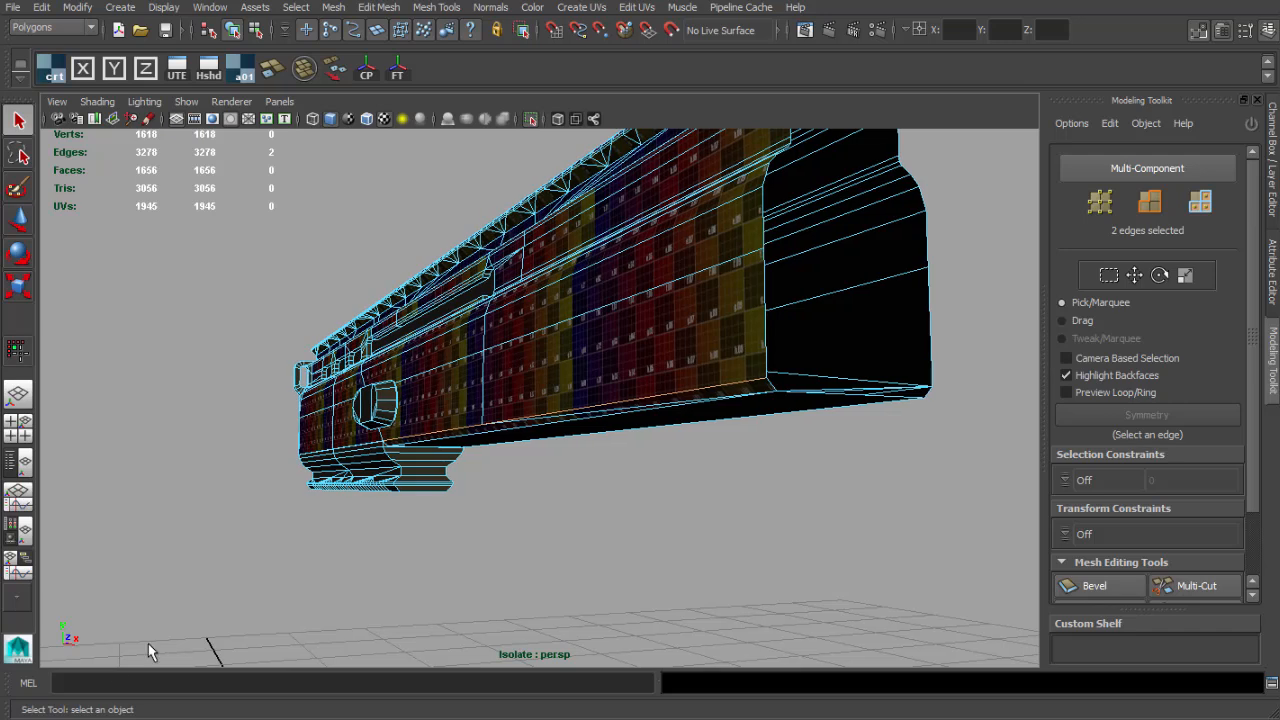
click(177, 68)
shift+right_drag(531, 480, 588, 432)
key(w)
scroll(606, 437, up, 5)
alt+middle_drag(784, 366, 626, 361)
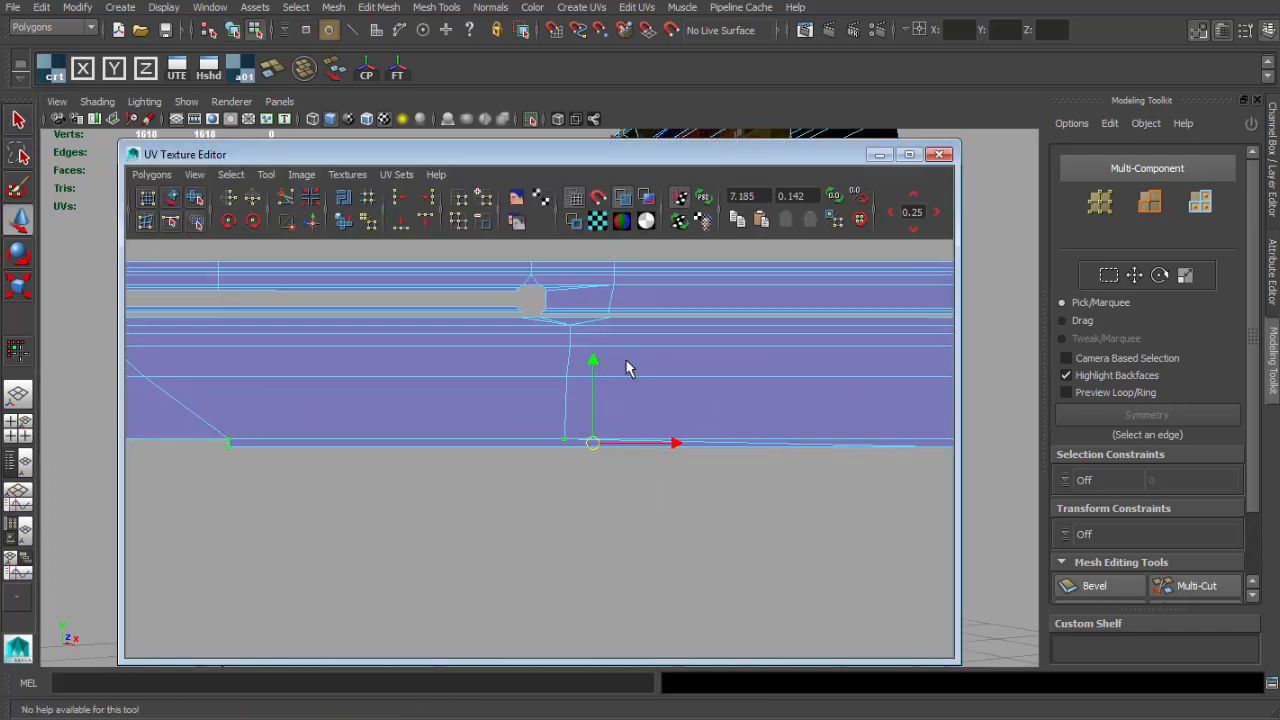
Select all UVs of the receiver side shells, try rescaling them, and undo the scale.
alt+right_drag(573, 564, 475, 400)
alt+middle_drag(475, 400, 598, 417)
alt+right_drag(598, 417, 390, 430)
drag(399, 391, 676, 490)
alt+right_drag(472, 440, 554, 446)
key(r)
drag(541, 431, 605, 432)
key(ctrl+z)
Scale all UVs of the receiver side shells uniformly to match their checker size to the top rail.
drag(628, 143, 628, 433)
scroll(628, 303, up, 6)
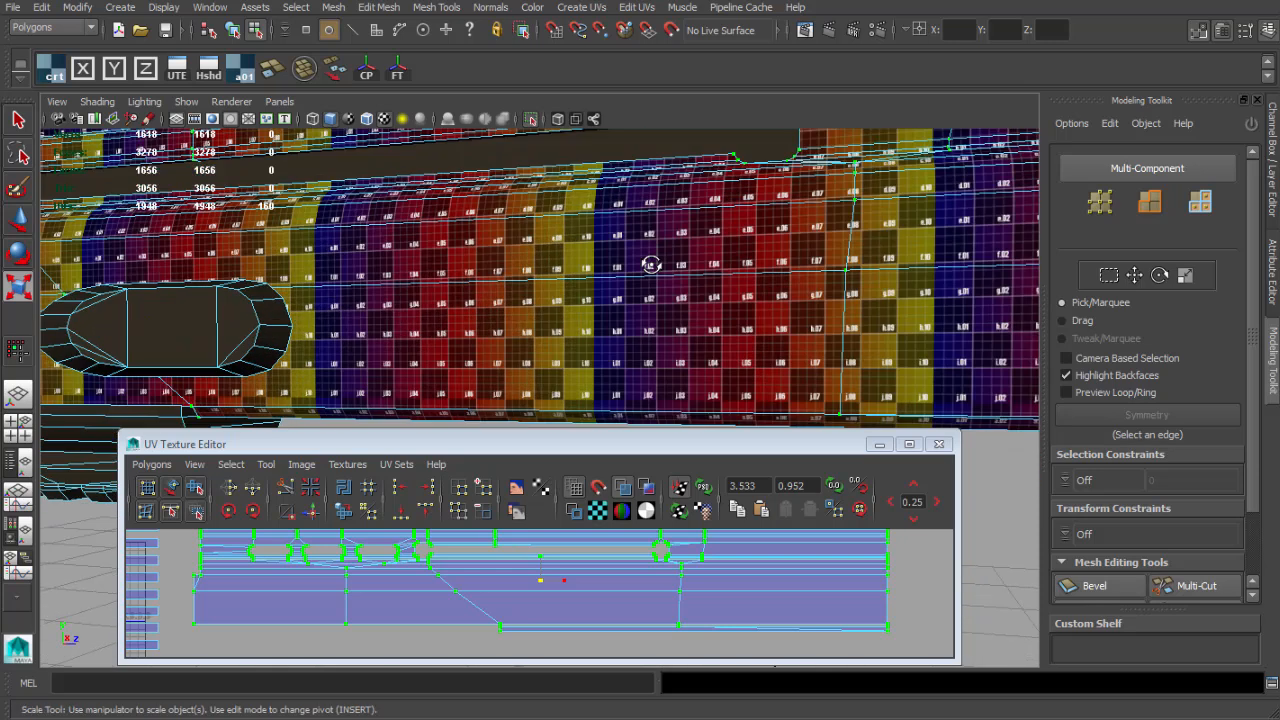
scroll(628, 303, up, 4)
alt+drag(628, 303, 629, 358)
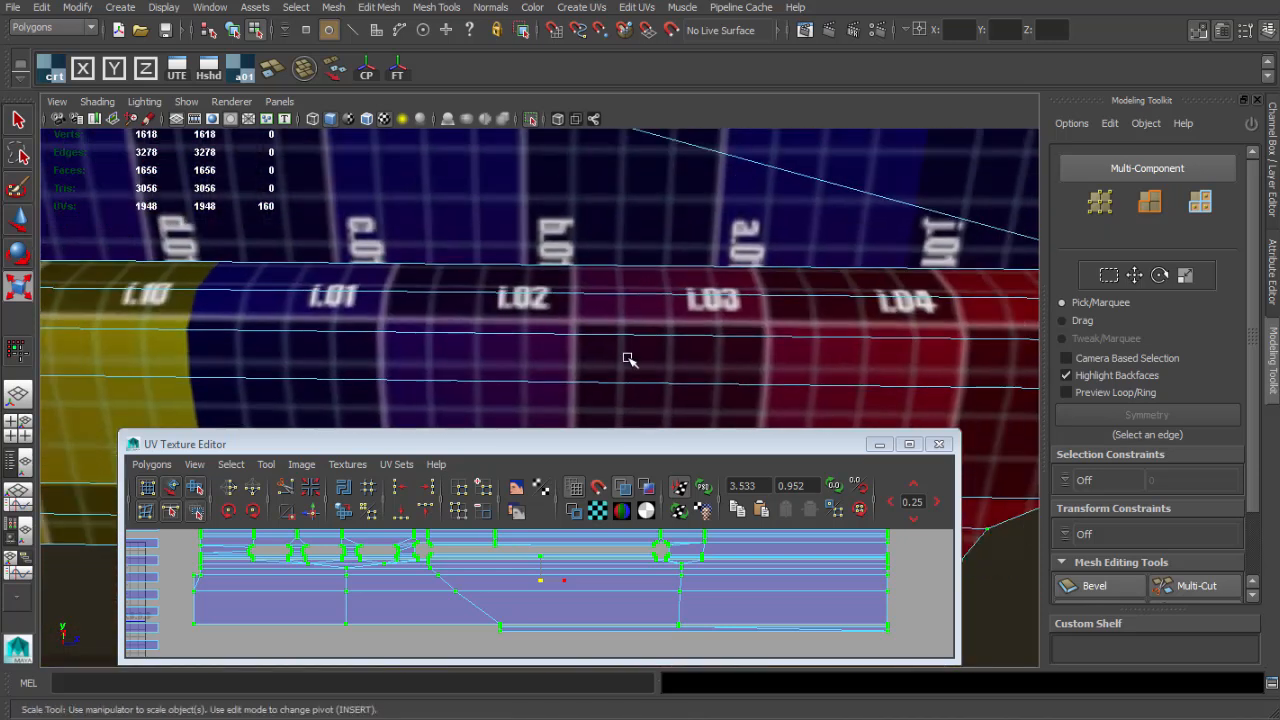
scroll(622, 598, up, 3)
drag(613, 433, 613, 343)
alt+middle_drag(581, 534, 528, 556)
scroll(528, 556, up, 1)
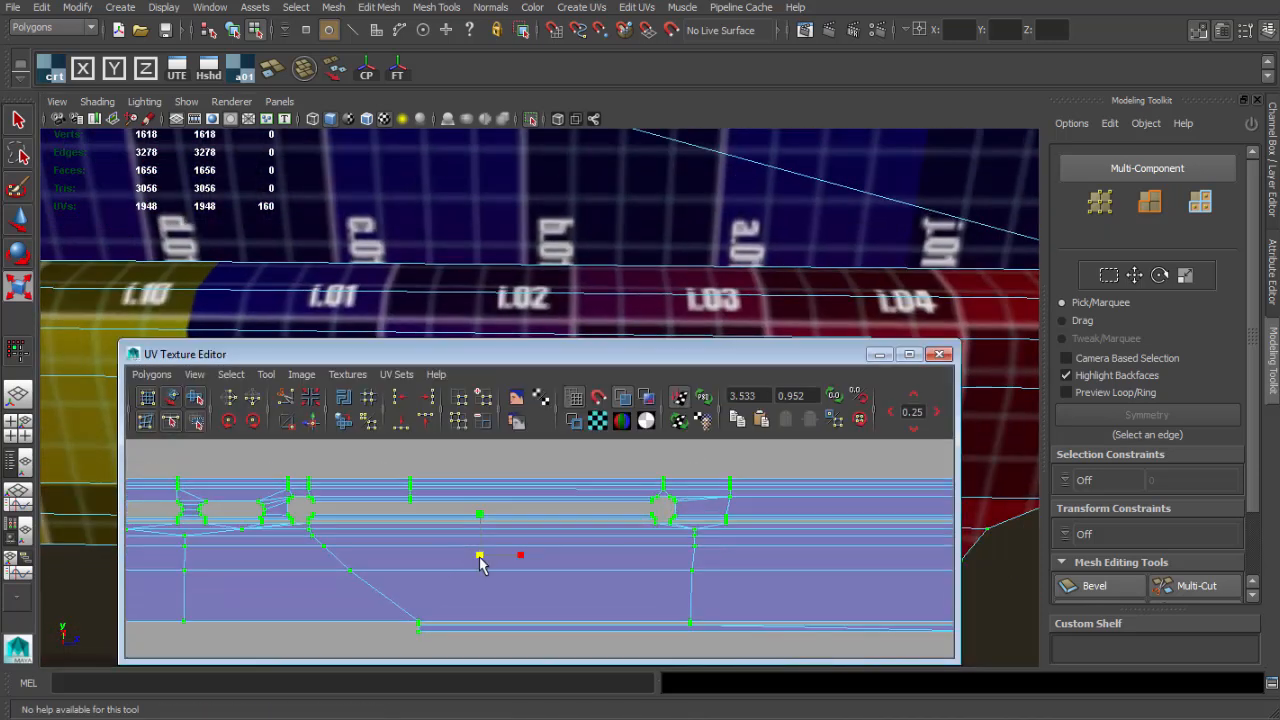
mouse_move(479, 556)
mouse_down()
mouse_move(491, 563)
mouse_move(477, 563)
mouse_up()
Fine-tune the side shells' scale and shift them horizontally to align their checker columns with the strip above.
key(w)
scroll(523, 571, up, 6)
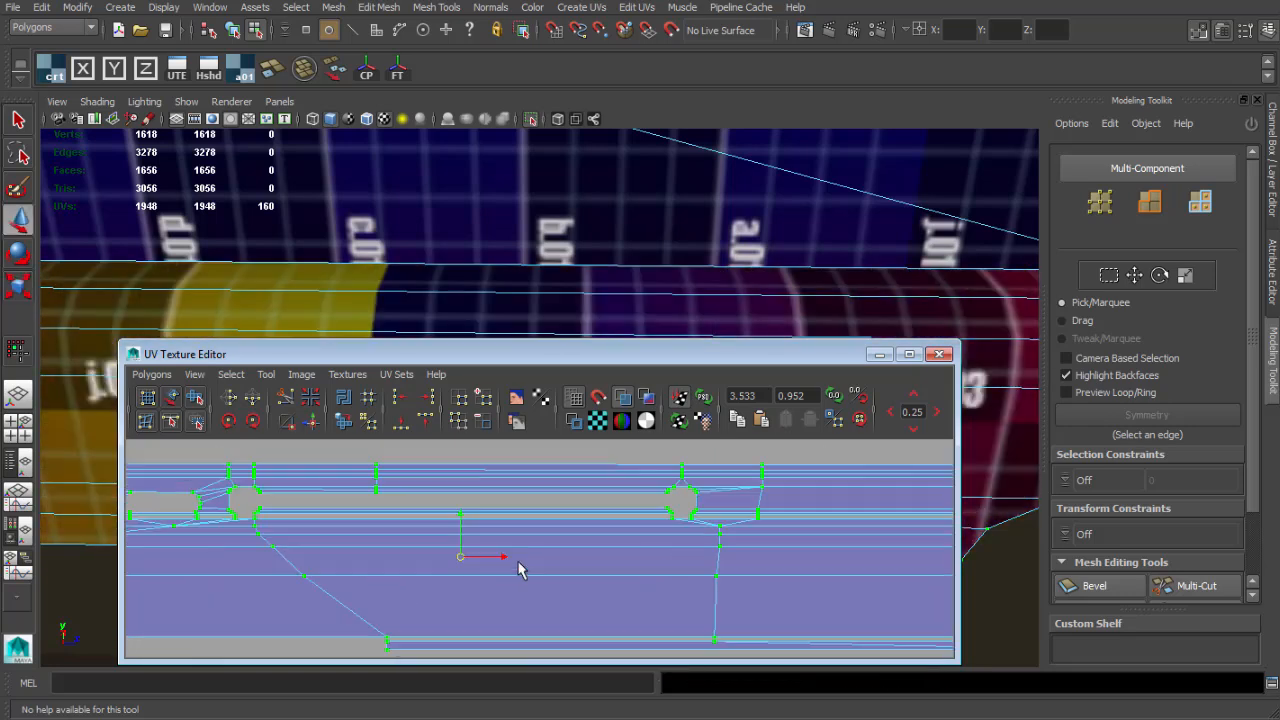
alt+middle_drag(425, 577, 477, 571)
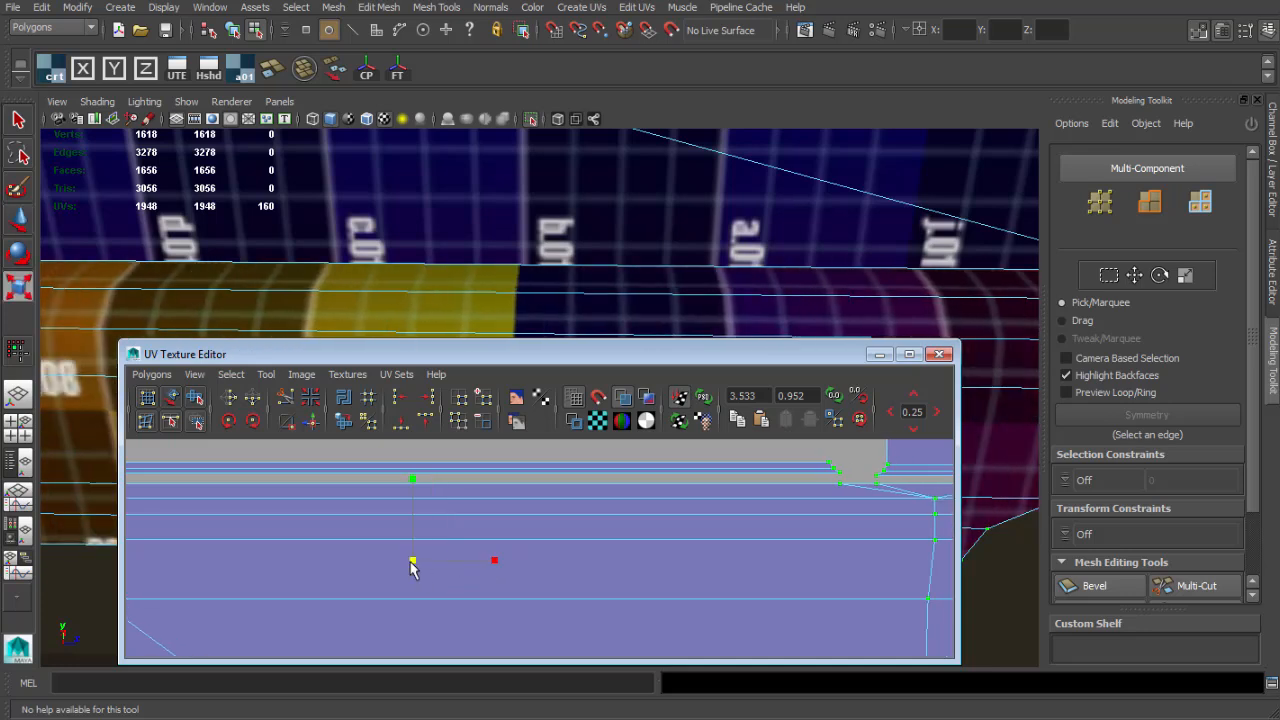
drag(412, 567, 505, 564)
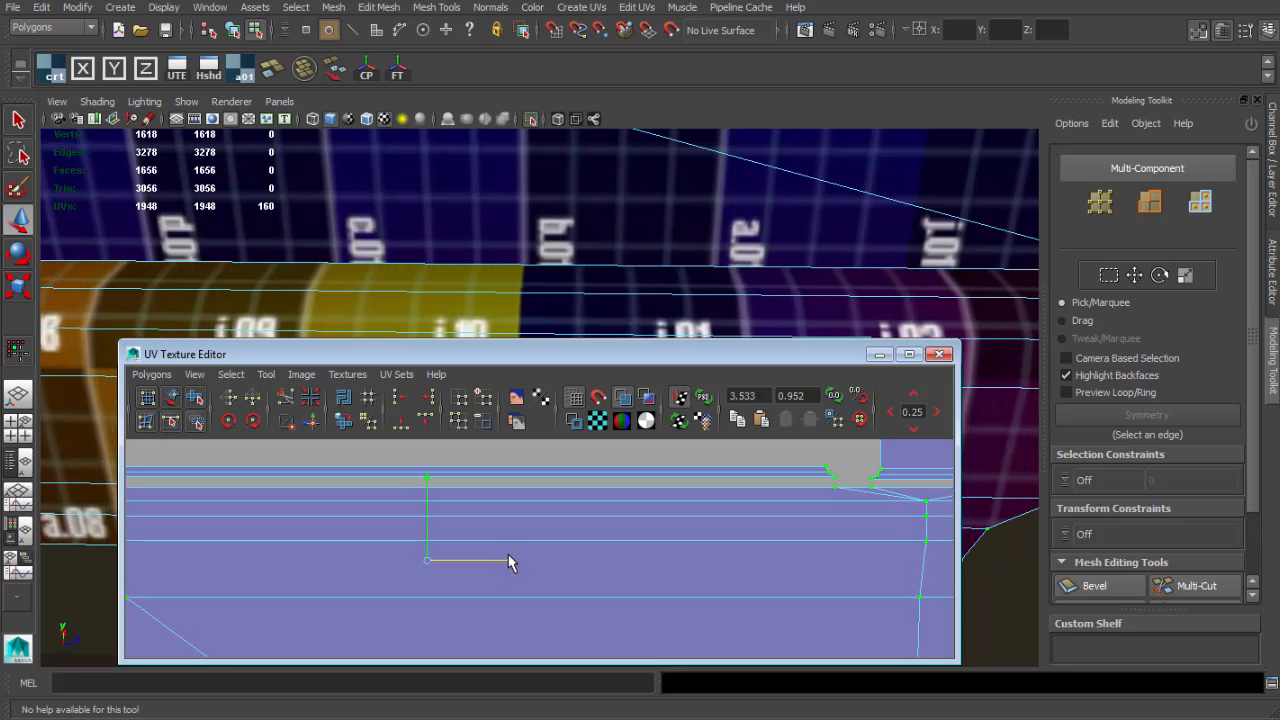
alt+right_drag(560, 265, 431, 197)
alt+drag(431, 197, 465, 205)
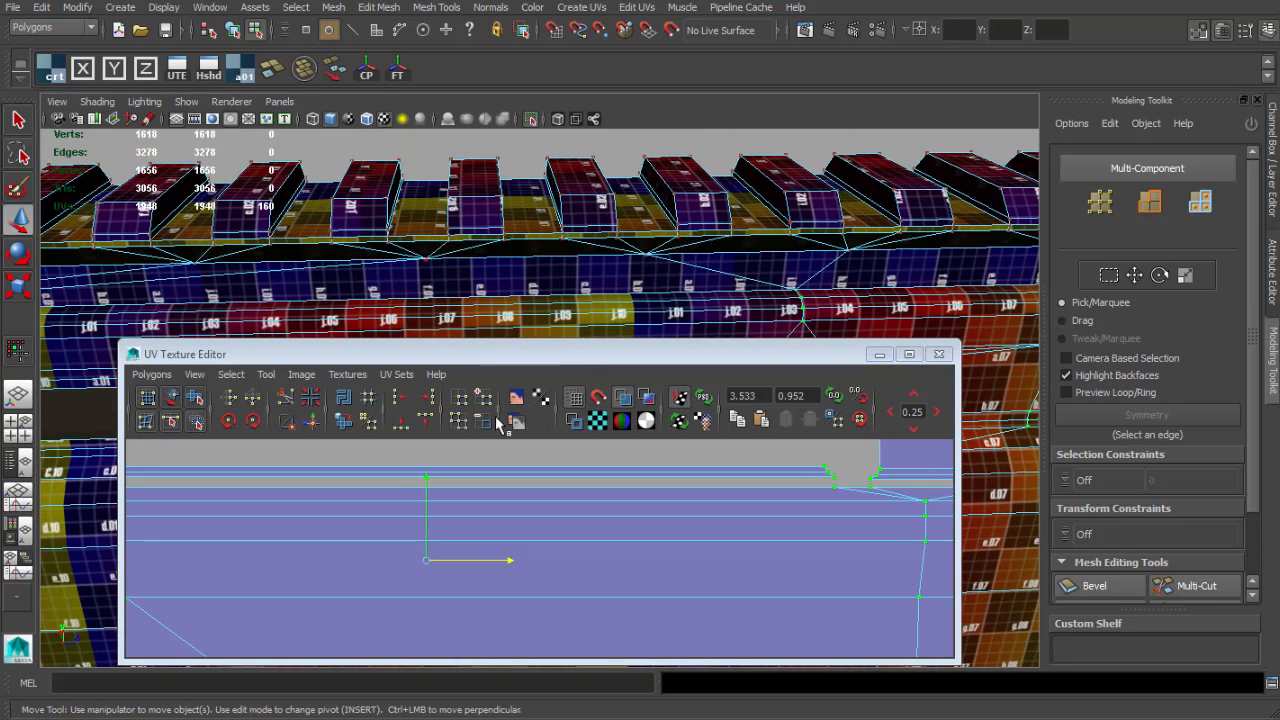
key(r)
drag(426, 564, 434, 565)
drag(511, 560, 510, 559)
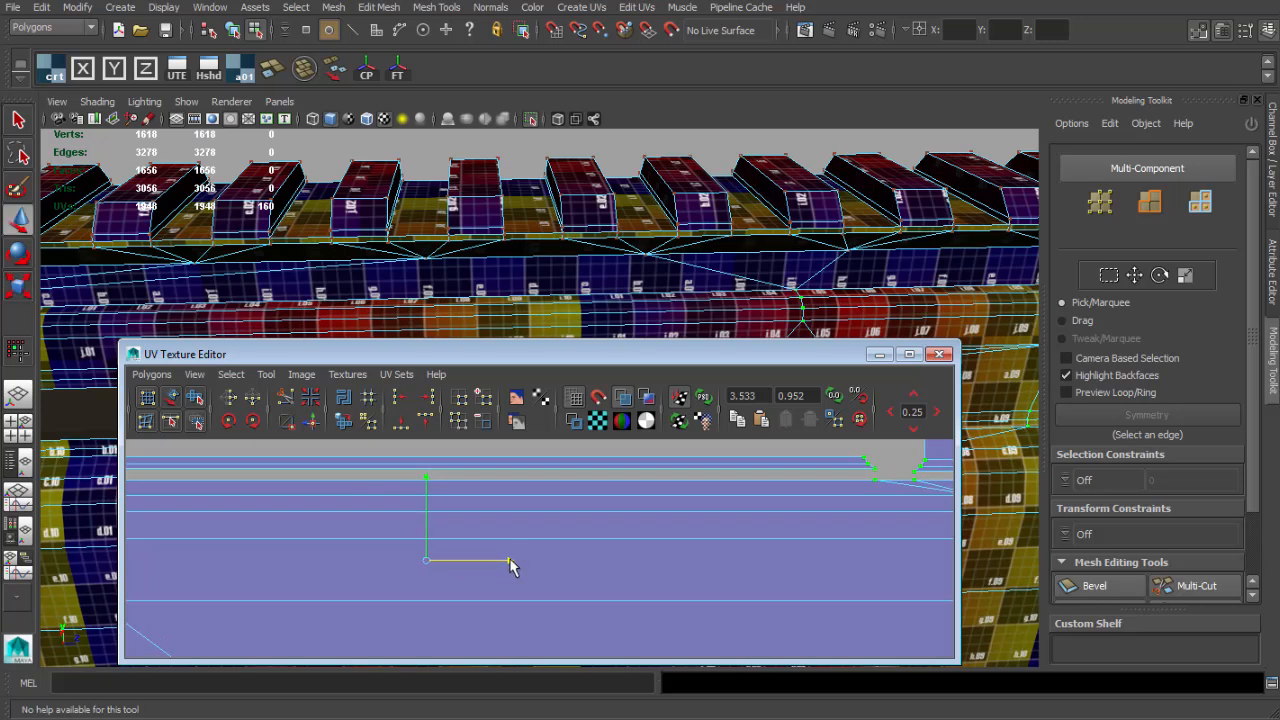
Close the UV editor, check the receiver side's checker pattern, and return to object mode with nothing selected.
click(936, 355)
alt+drag(600, 340, 540, 330)
alt+right_drag(540, 330, 350, 300)
alt+drag(350, 300, 439, 401)
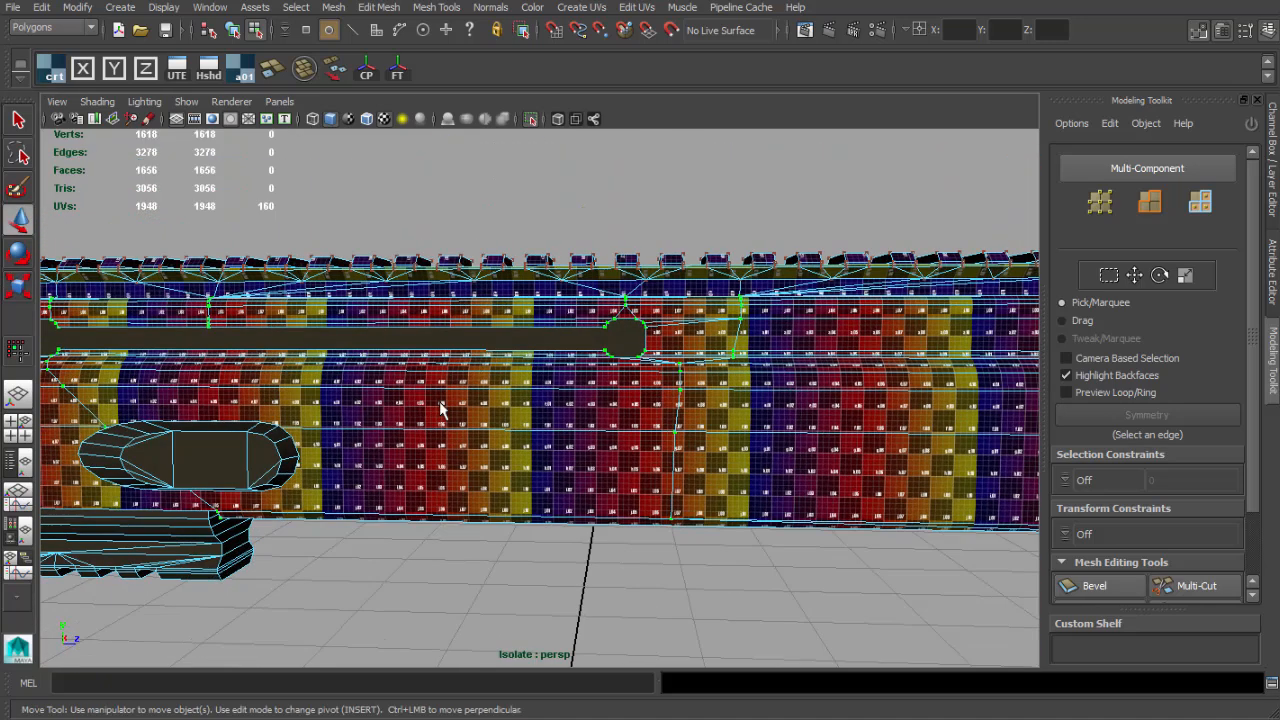
right_drag(439, 401, 520, 320)
key(q)
click(619, 194)
alt+drag(619, 196, 745, 453)
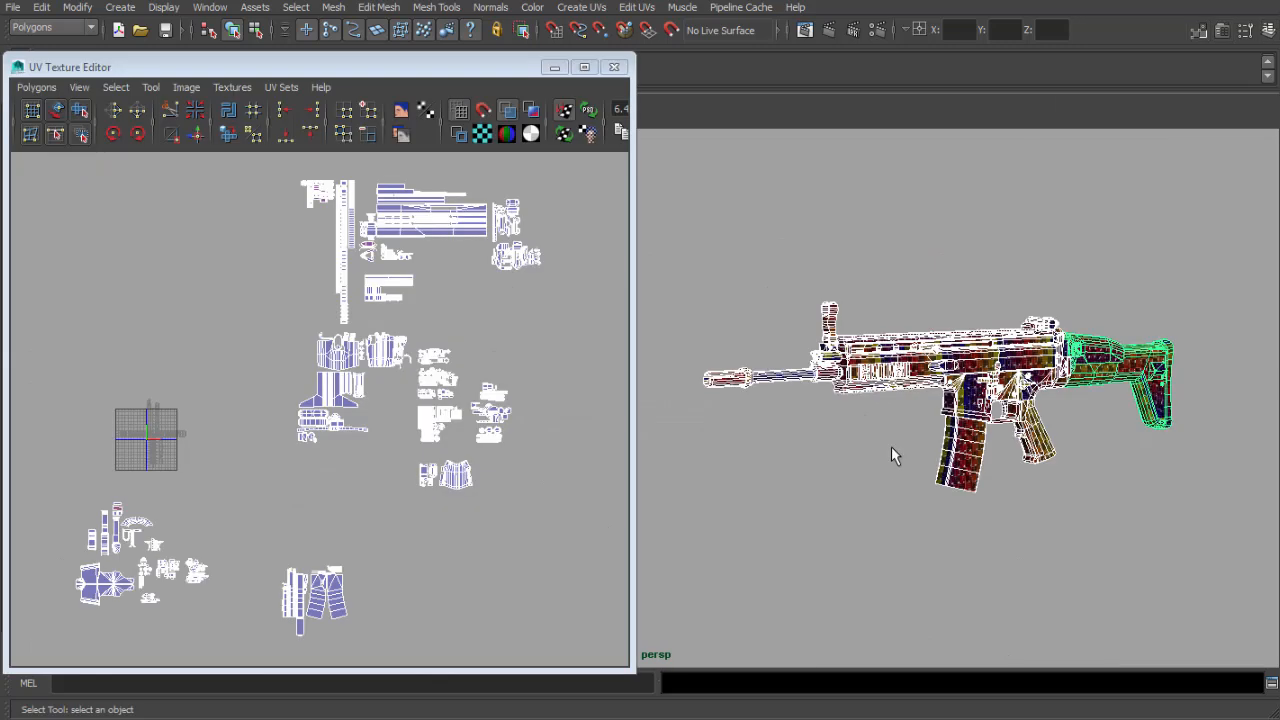
Widen the UV editor and examine the UV shell groups of the whole rifle, including the magazine shells.
alt+drag(891, 446, 914, 449)
alt+middle_drag(914, 449, 915, 442)
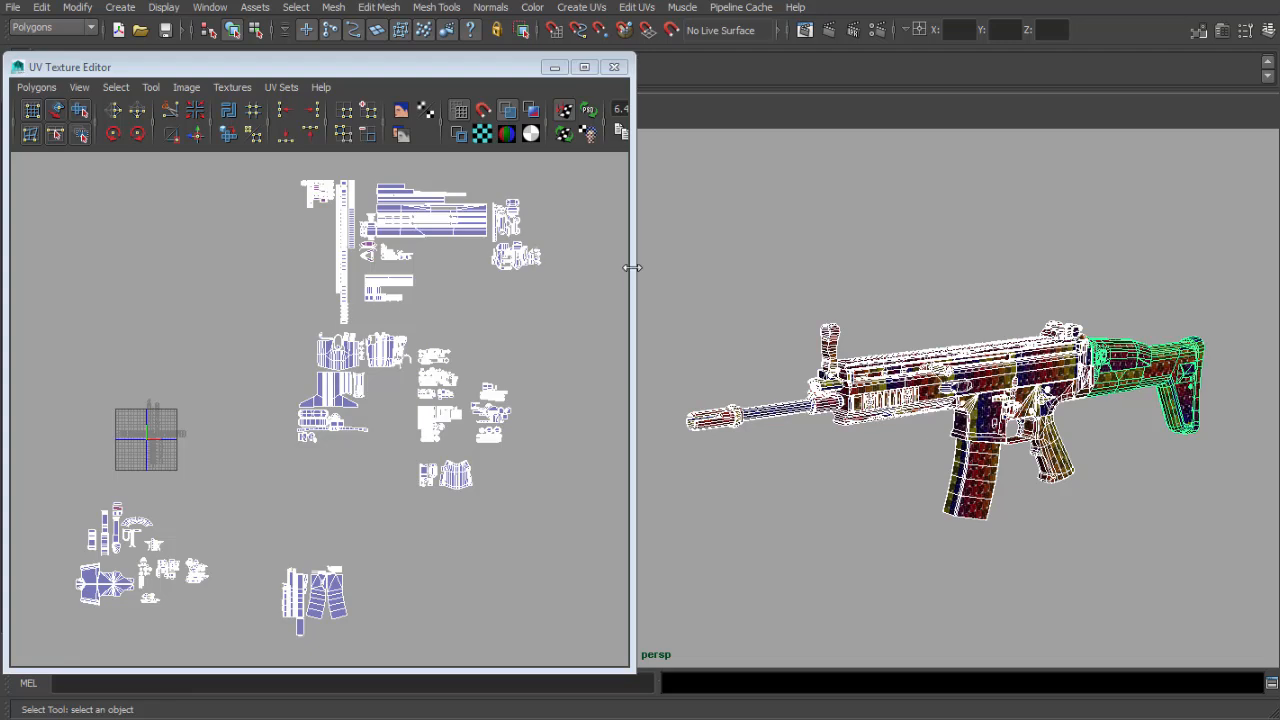
drag(632, 268, 679, 270)
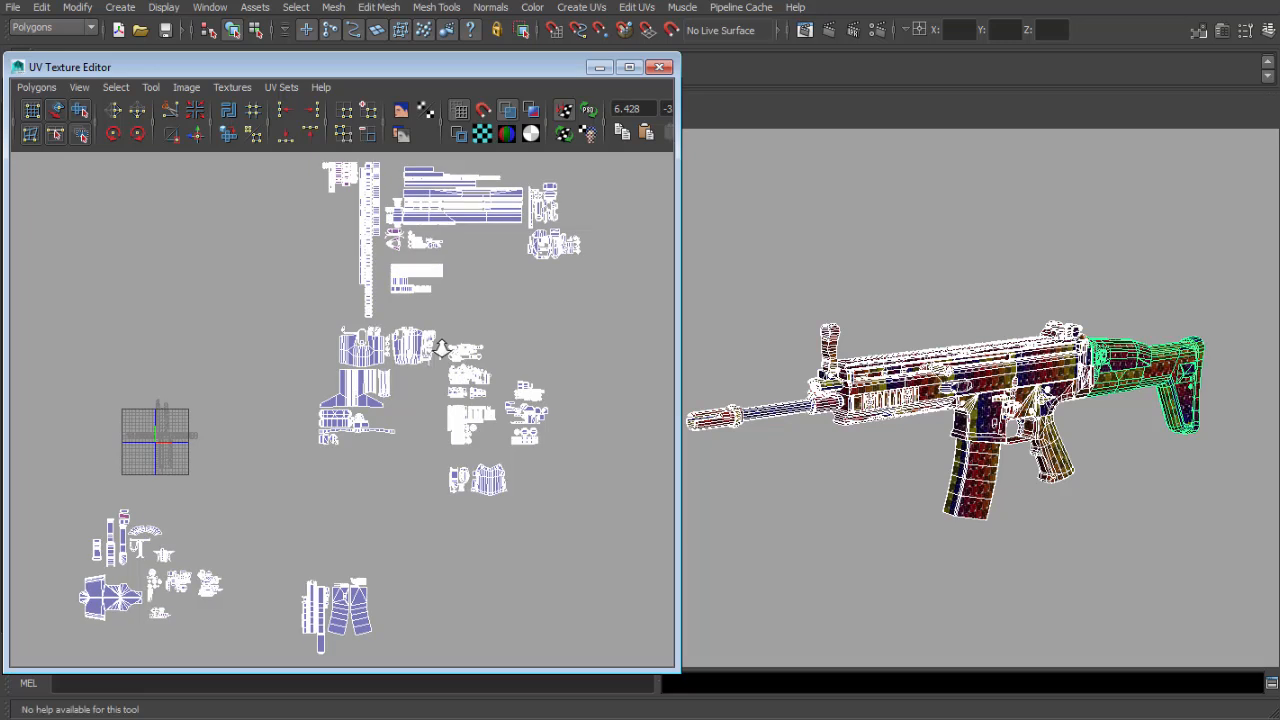
alt+middle_drag(348, 418, 425, 265)
scroll(423, 260, up, 3)
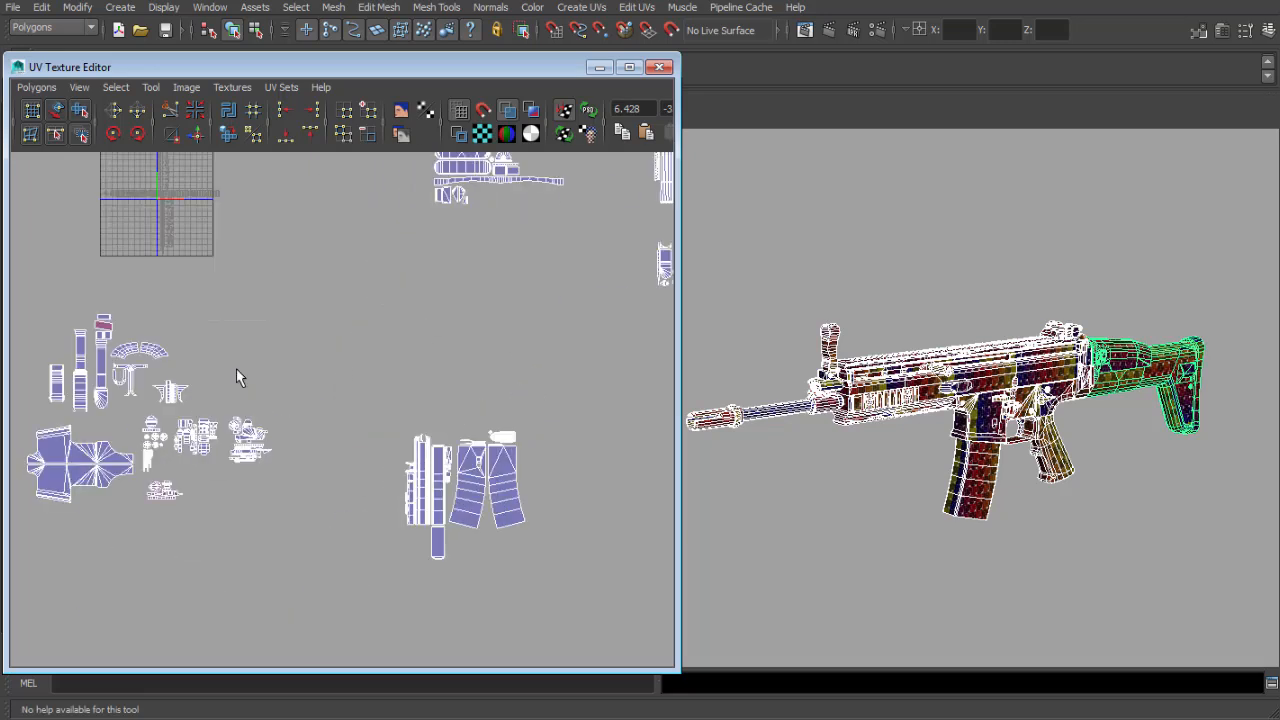
alt+middle_drag(277, 366, 252, 308)
alt+middle_drag(413, 296, 317, 263)
alt+middle_drag(330, 325, 314, 337)
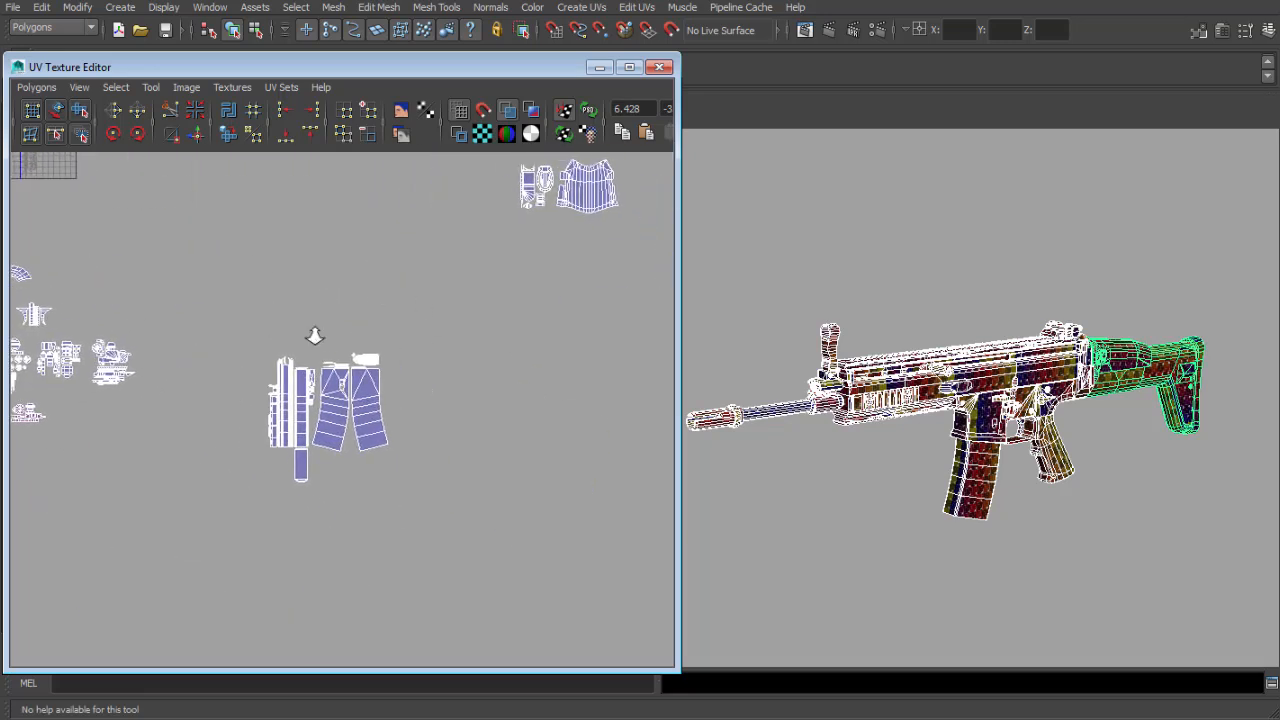
scroll(240, 357, up, 2)
scroll(281, 370, up, 2)
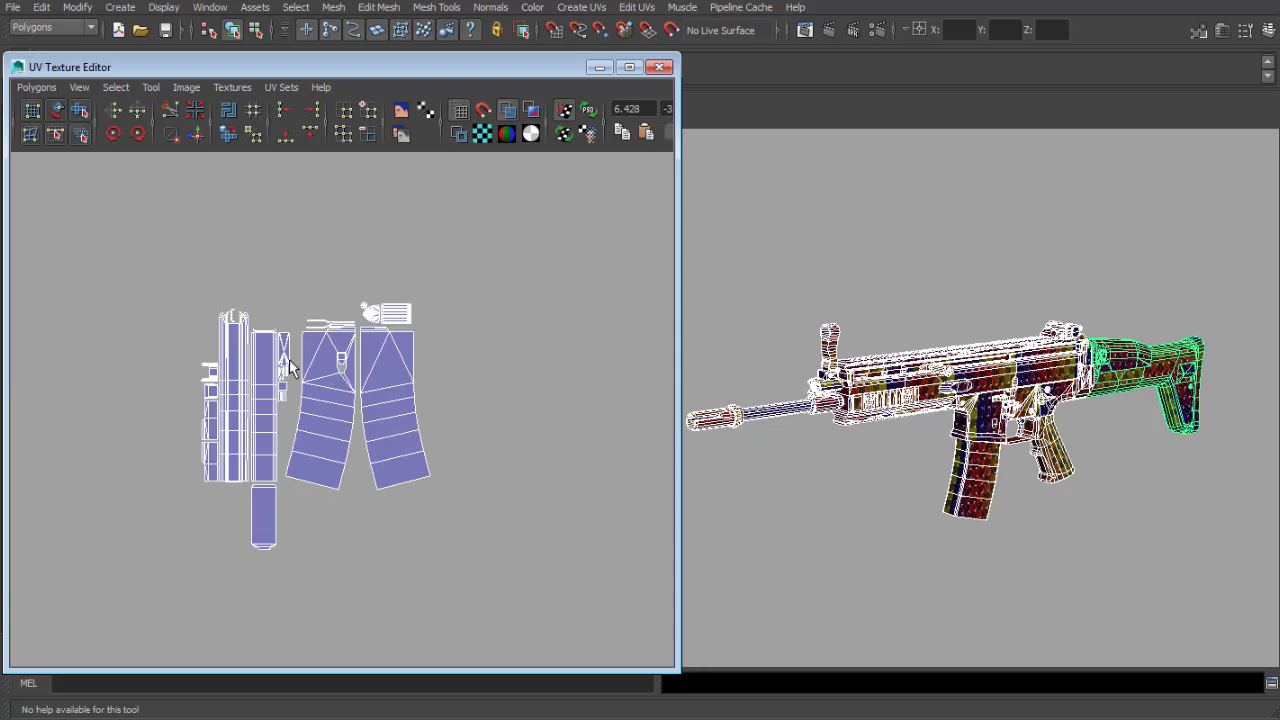
scroll(318, 368, down, 3)
alt+middle_drag(258, 368, 400, 370)
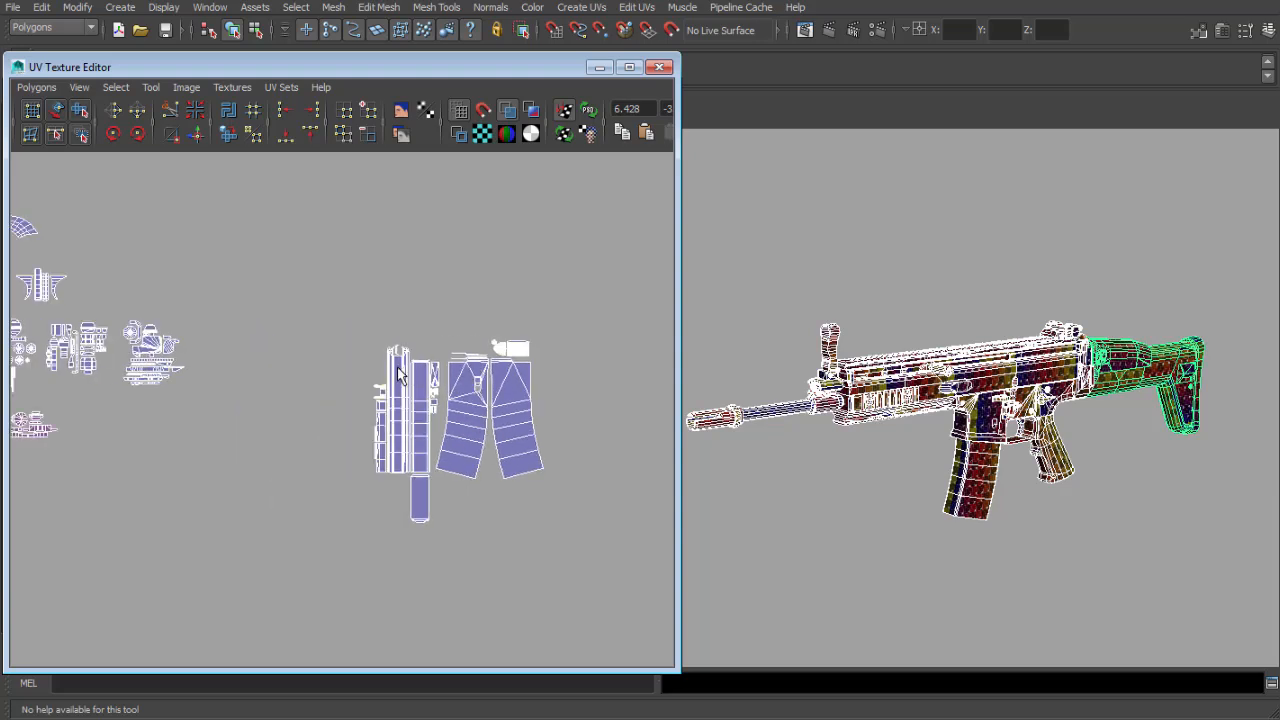
scroll(400, 370, down, 2)
scroll(351, 393, up, 1)
Select the faces of the magazine shell group in UV space and inspect them on the rifle.
right_drag(340, 405, 276, 357)
scroll(988, 500, up, 5)
alt+drag(957, 482, 1007, 480)
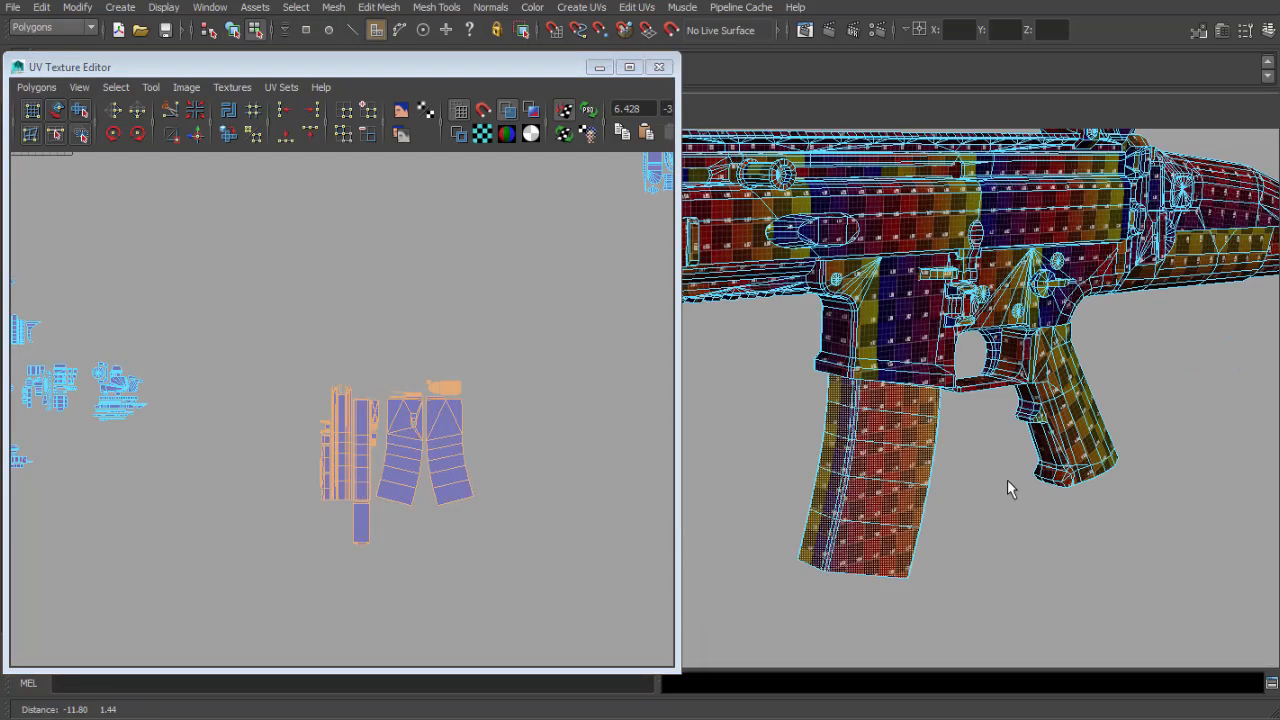
alt+middle_drag(1007, 480, 1040, 505)
Select the faces of the lower receiver shell group beneath the UV tile and inspect them on the model.
scroll(350, 416, down, 3)
scroll(523, 448, down, 1)
alt+middle_drag(350, 416, 533, 466)
scroll(263, 392, up, 1)
drag(430, 558, 430, 558)
alt+drag(1000, 400, 1237, 391)
alt+middle_drag(1237, 391, 1268, 388)
scroll(1004, 356, up, 4)
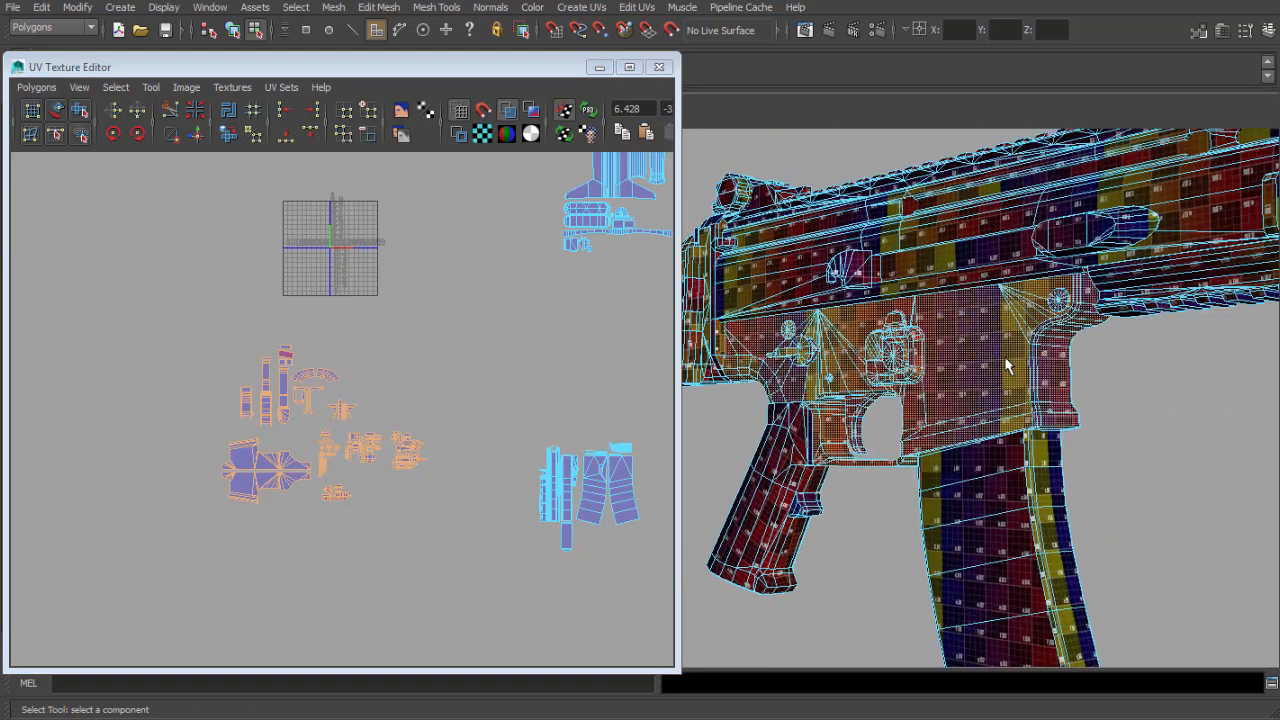
scroll(297, 422, up, 3)
scroll(240, 398, up, 3)
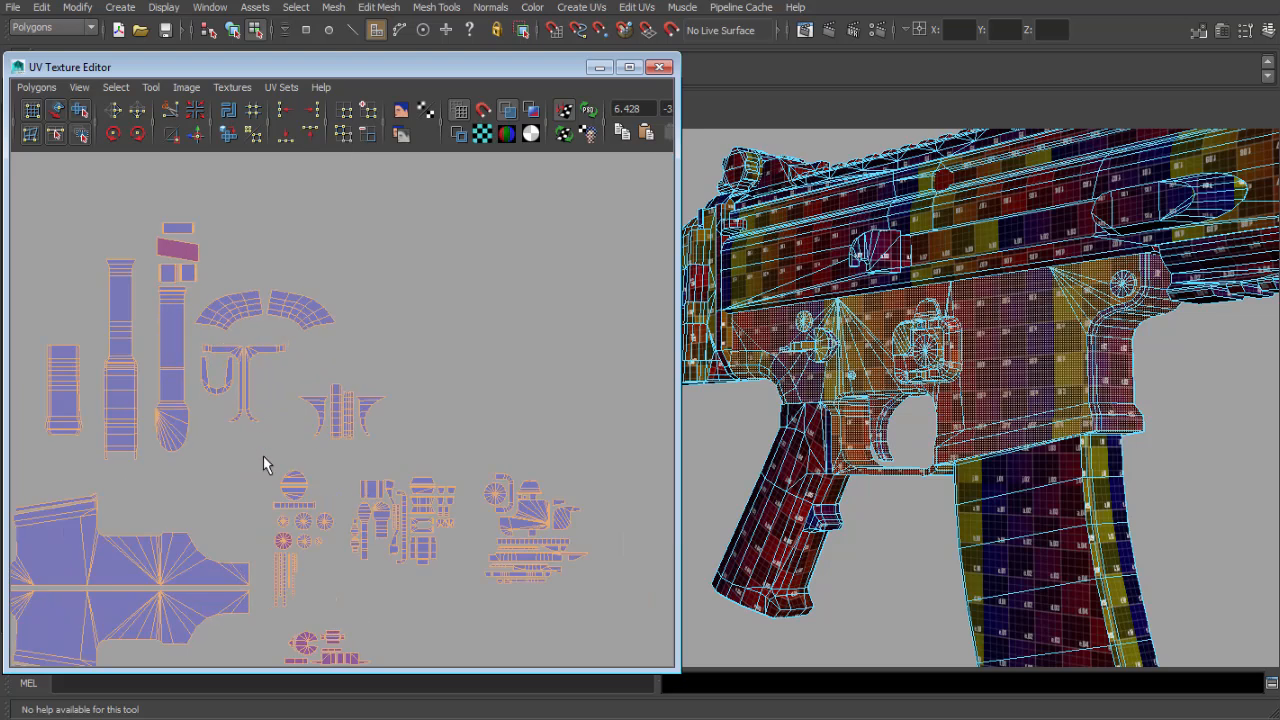
scroll(266, 458, down, 2)
scroll(519, 403, down, 3)
Select the faces of the pistol grip shell group and inspect them on the model.
alt+middle_drag(580, 365, 290, 460)
alt+middle_drag(418, 323, 328, 422)
scroll(328, 422, up, 2)
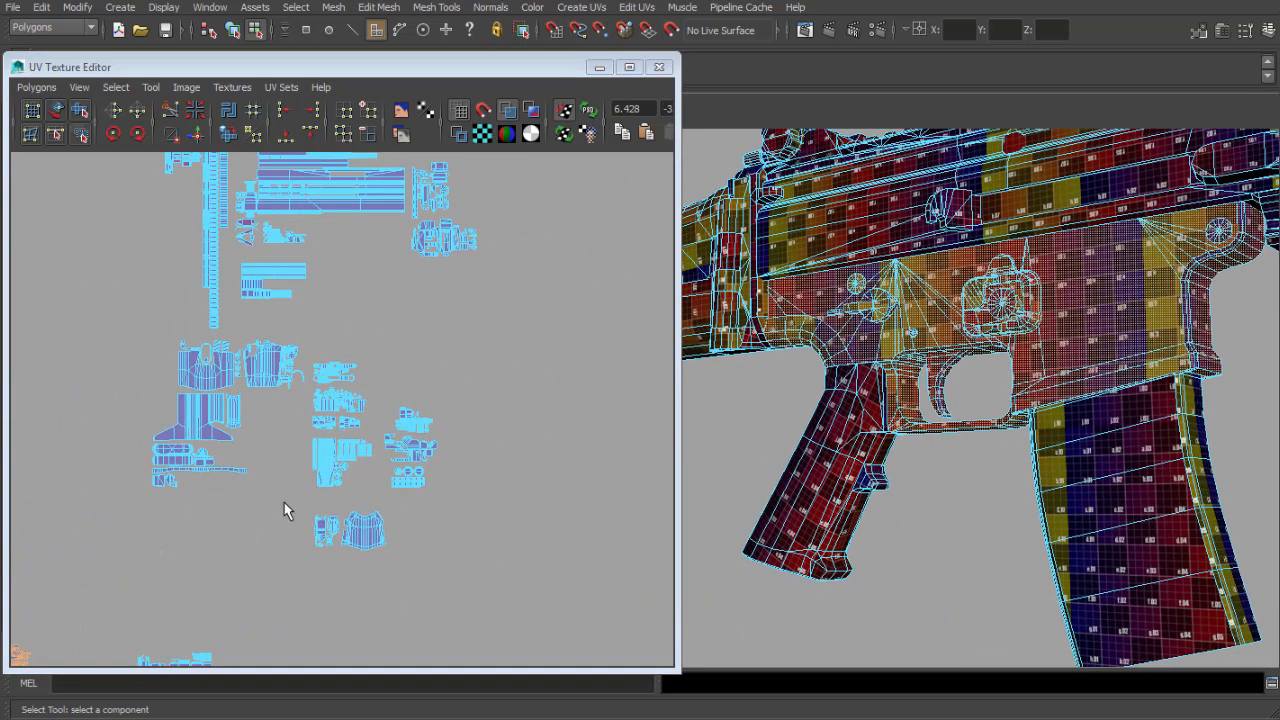
drag(288, 503, 480, 589)
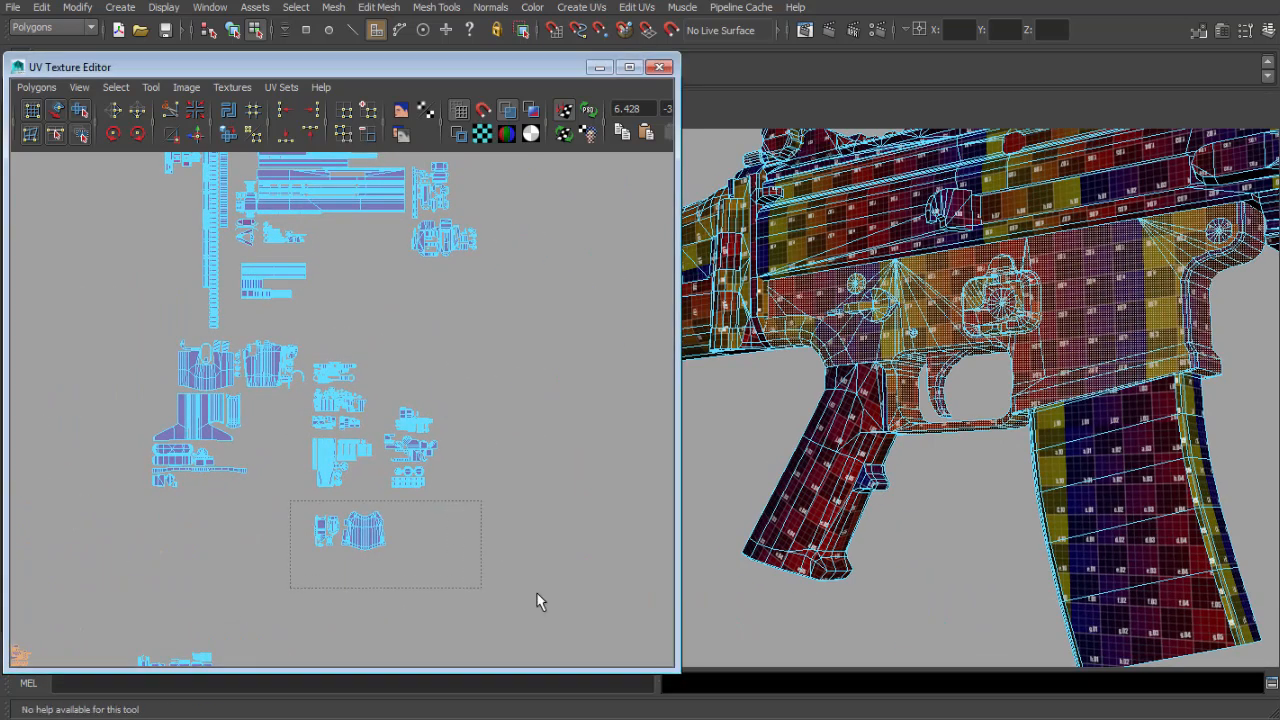
key(f)
scroll(800, 512, down, 4)
alt+middle_drag(800, 512, 995, 522)
alt+drag(995, 522, 911, 541)
scroll(363, 546, up, 4)
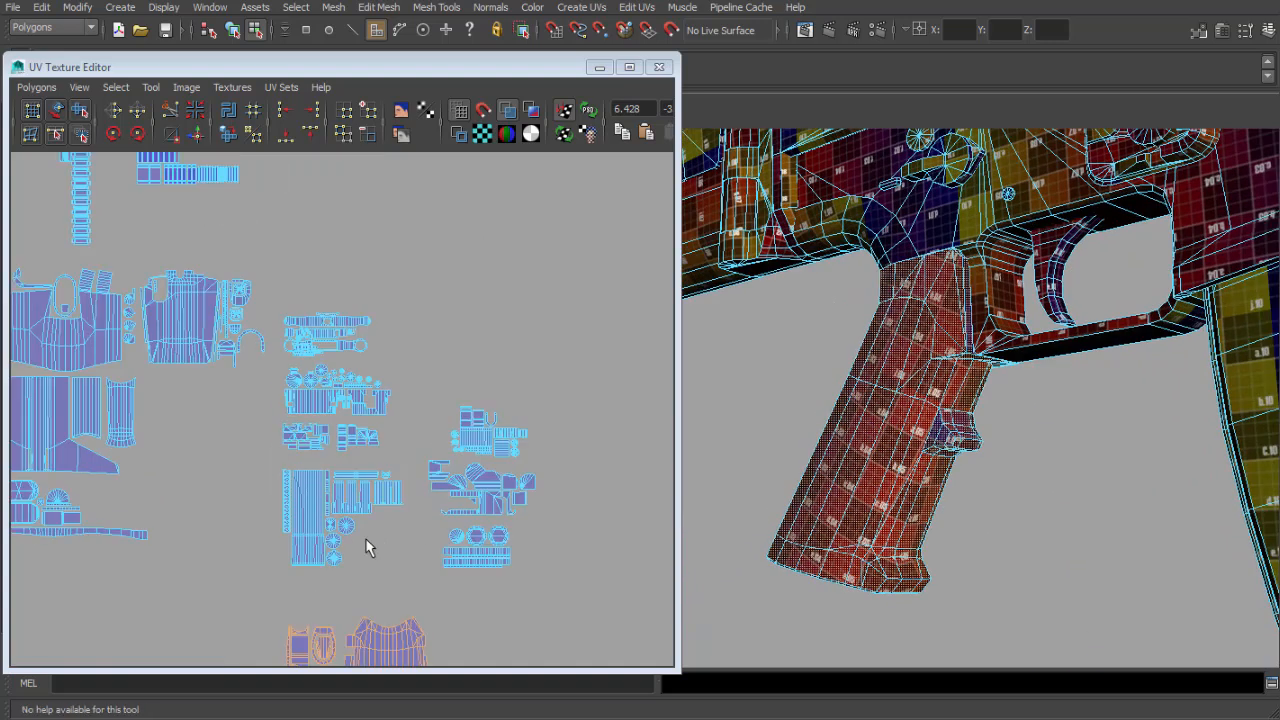
Clear the face selection, switch to UV selection, and select all UVs of the rifle.
scroll(373, 406, down, 5)
scroll(448, 488, up, 5)
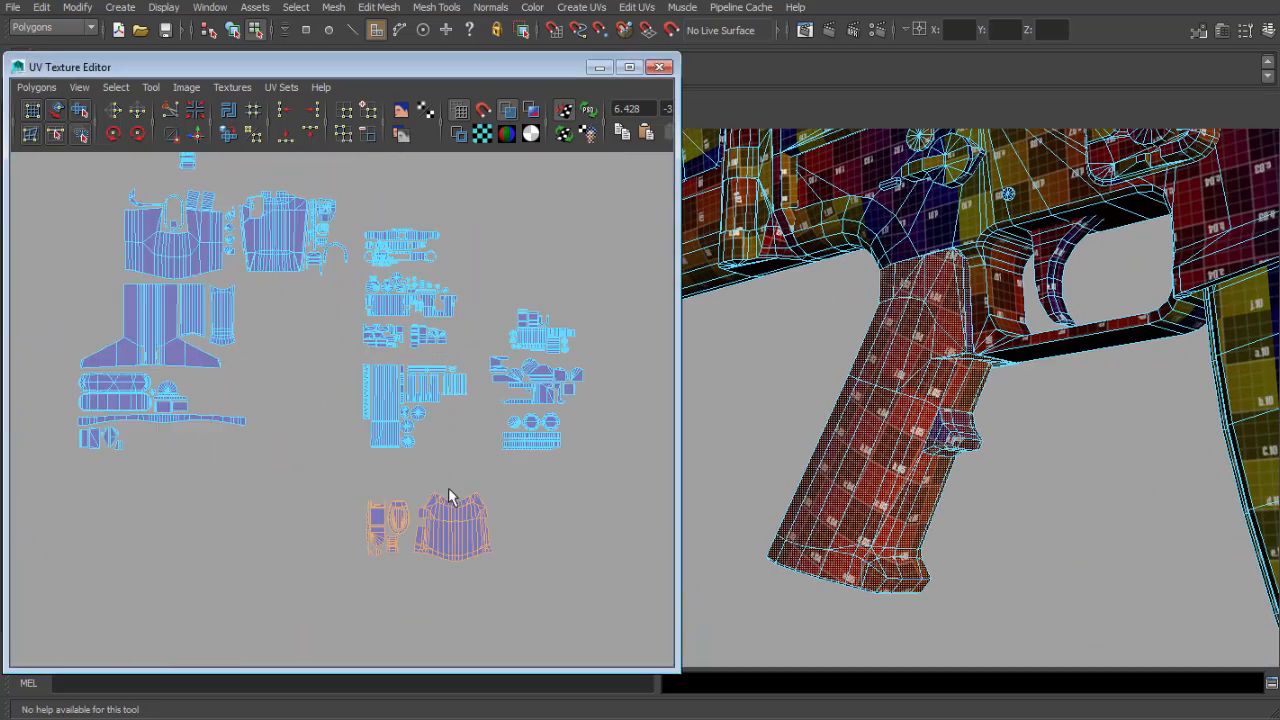
scroll(300, 440, down, 6)
alt+middle_drag(326, 420, 429, 458)
right_drag(310, 422, 385, 455)
click(386, 456)
alt+middle_drag(344, 414, 350, 413)
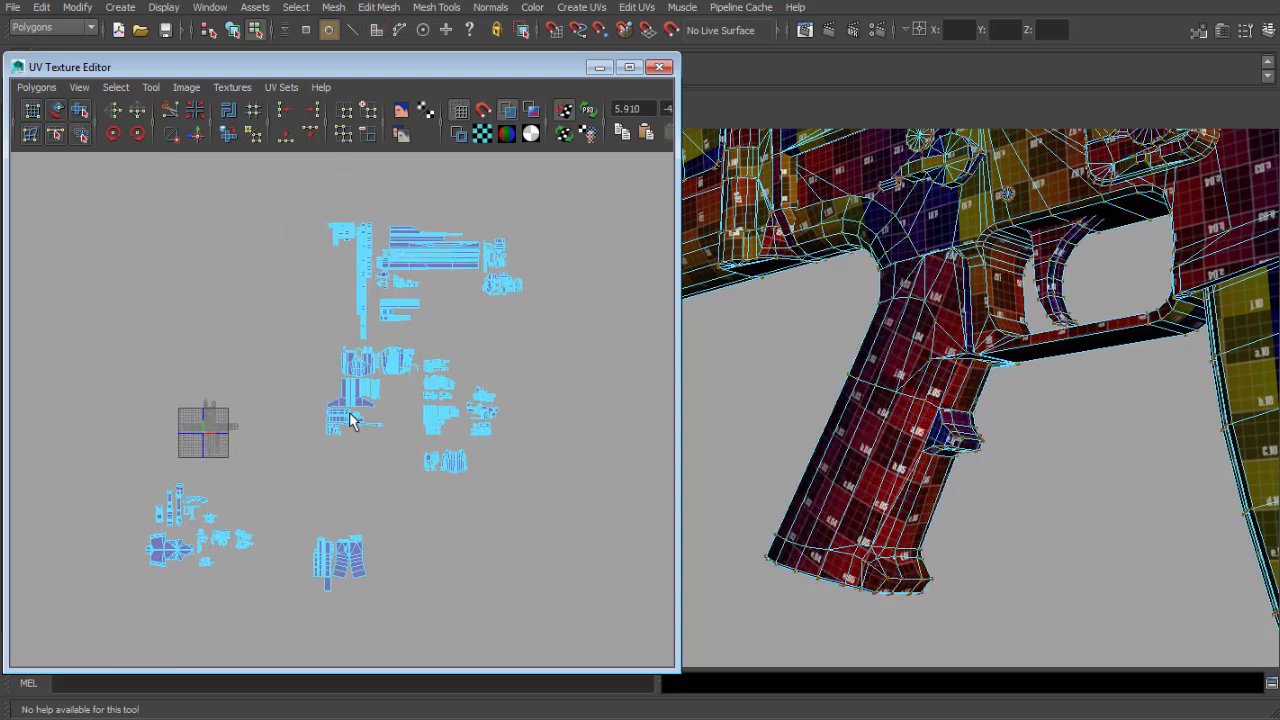
right_drag(228, 320, 280, 326)
drag(74, 185, 696, 661)
Examine the empty 0–1 UV tile and the selected shell groups arranged outside it.
scroll(437, 443, up, 3)
scroll(305, 487, up, 4)
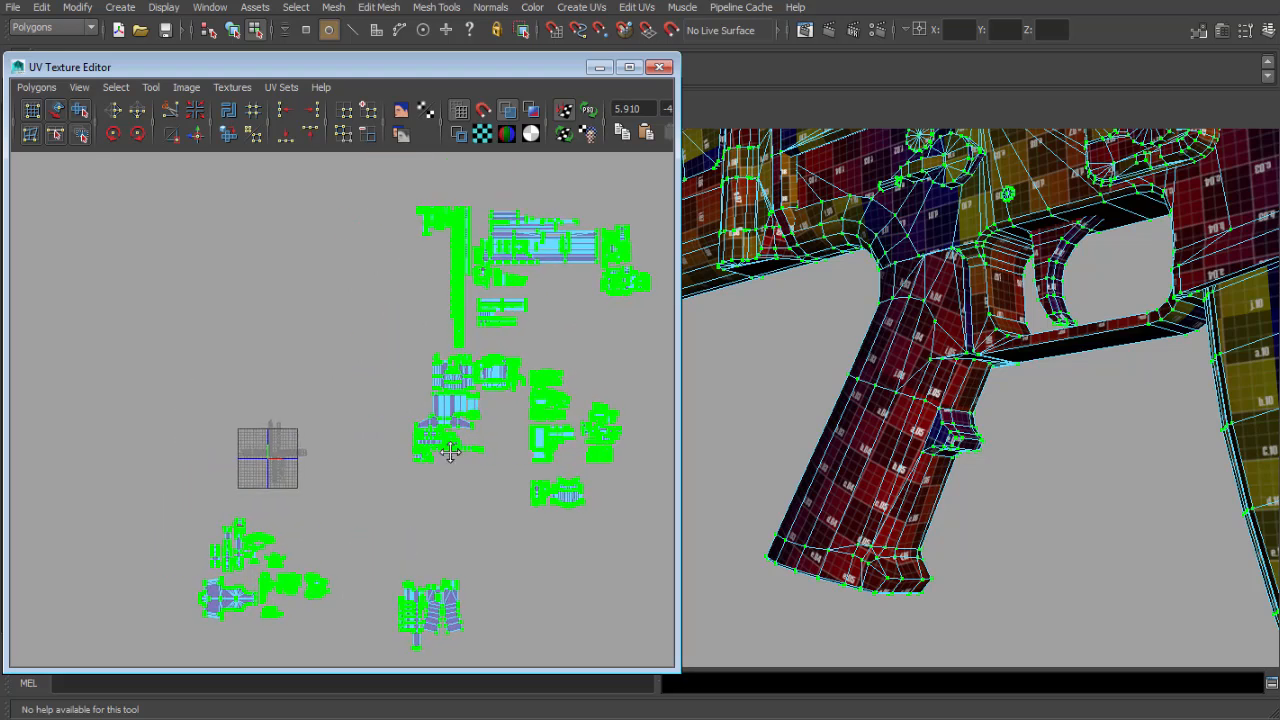
scroll(297, 491, up, 4)
alt+middle_drag(299, 533, 398, 340)
scroll(393, 335, up, 3)
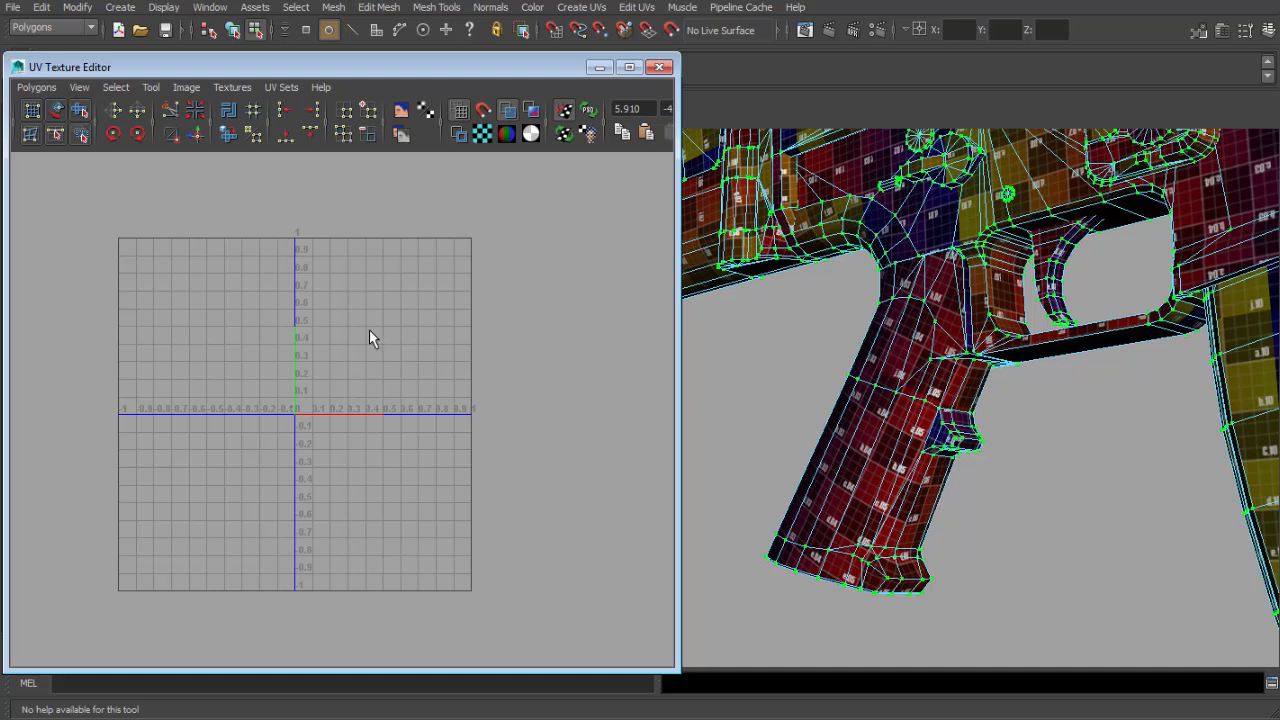
scroll(369, 329, down, 2)
alt+middle_drag(381, 340, 353, 398)
scroll(353, 398, up, 3)
alt+right_drag(353, 398, 508, 449)
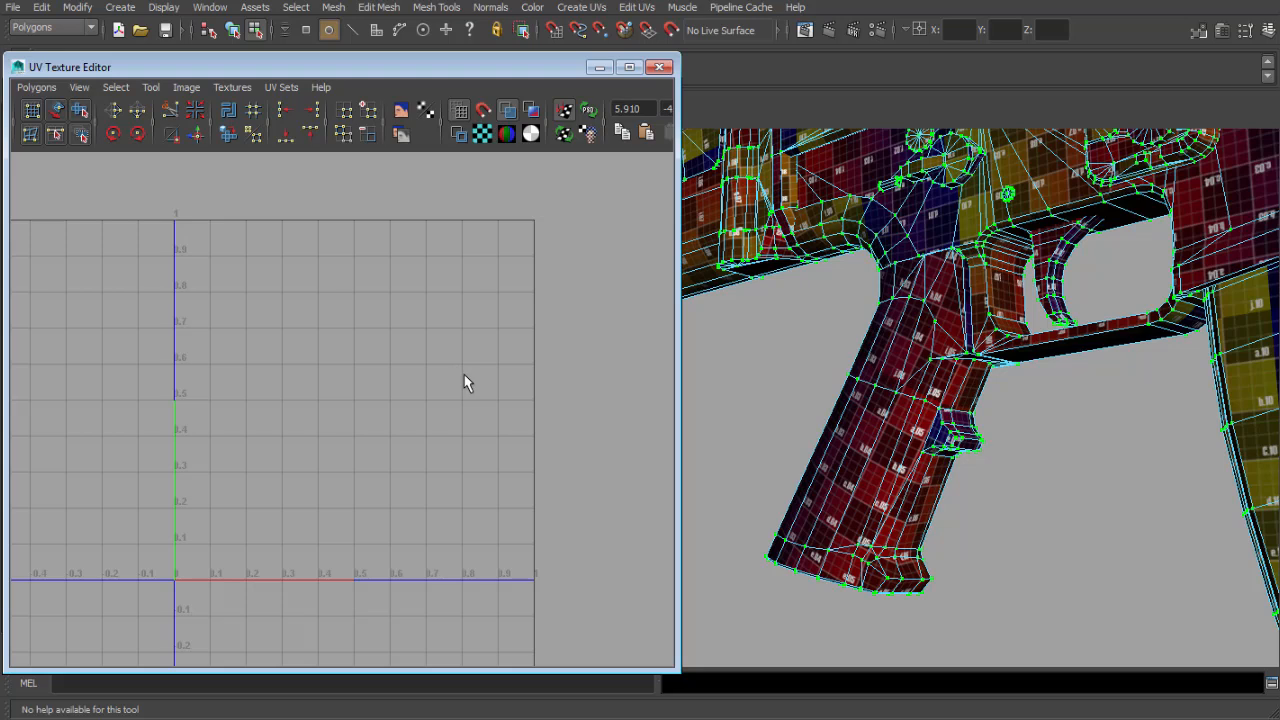
scroll(462, 378, down, 2)
scroll(459, 375, up, 4)
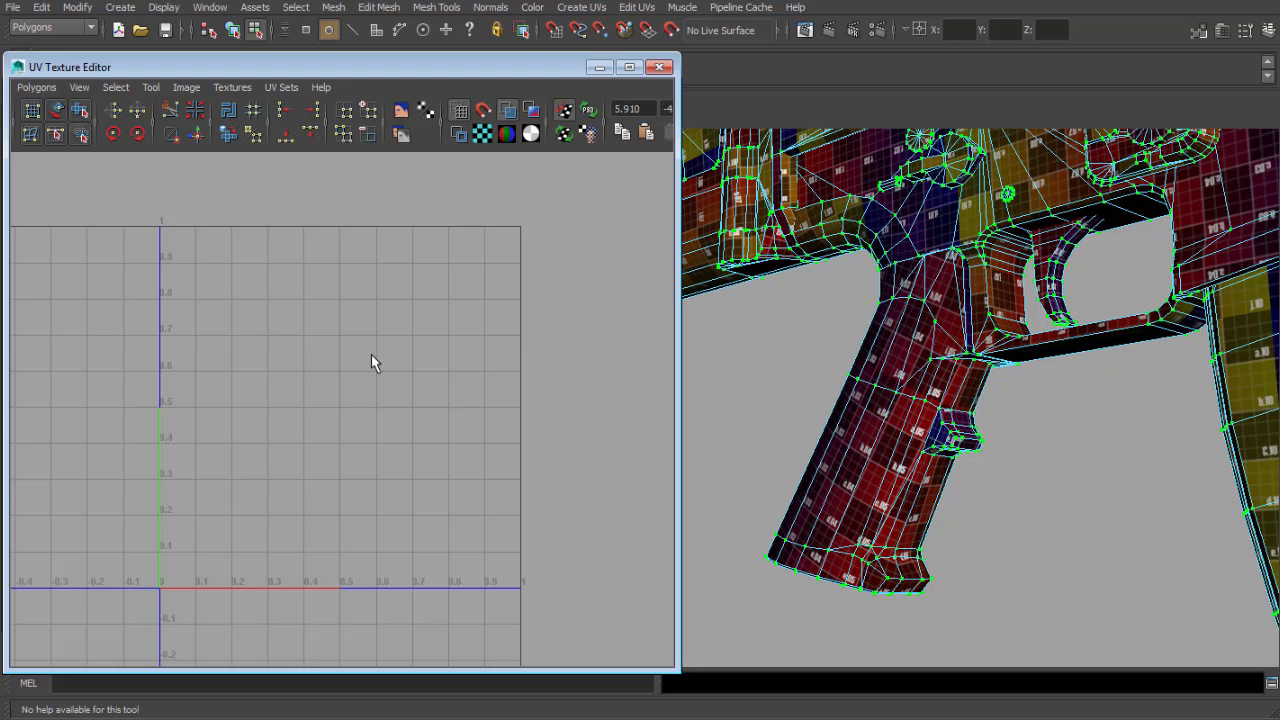
scroll(460, 540, down, 6)
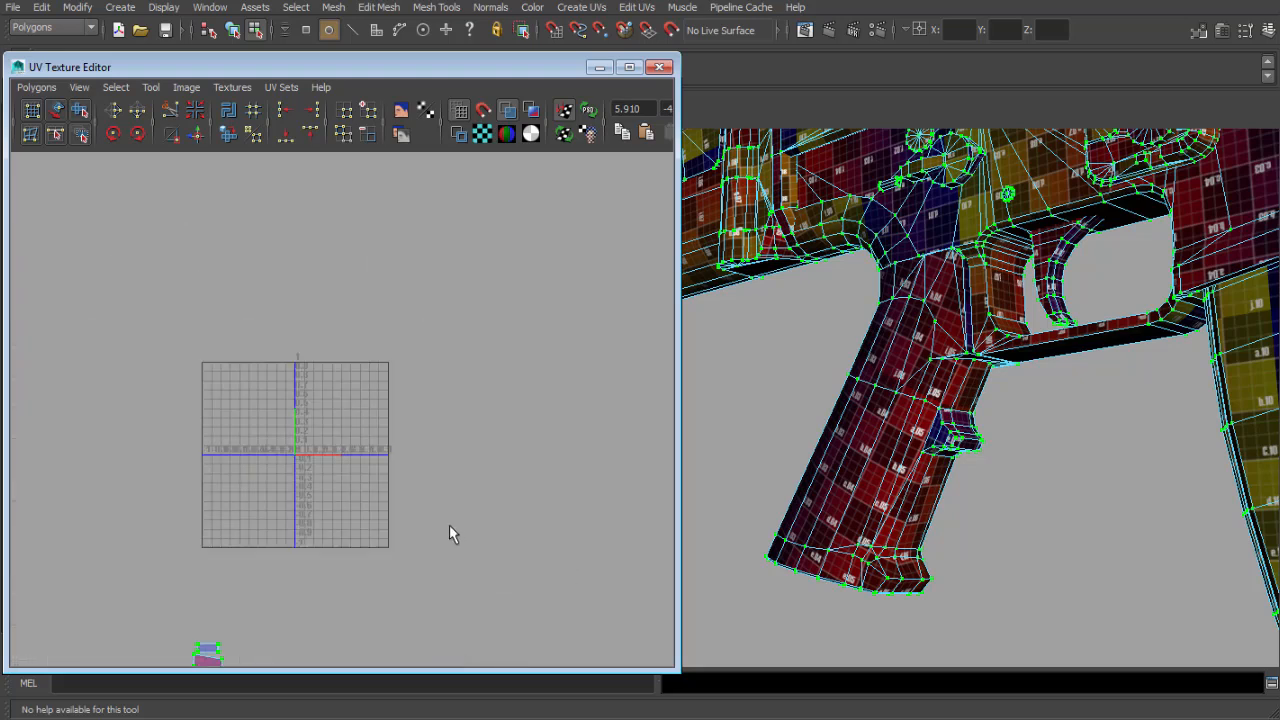
alt+middle_drag(451, 531, 323, 525)
alt+right_drag(323, 525, 412, 522)
mouse_move(412, 522)
alt+middle_down()
mouse_move(405, 419)
mouse_move(396, 526)
alt+middle_up()
alt+right_drag(396, 526, 389, 514)
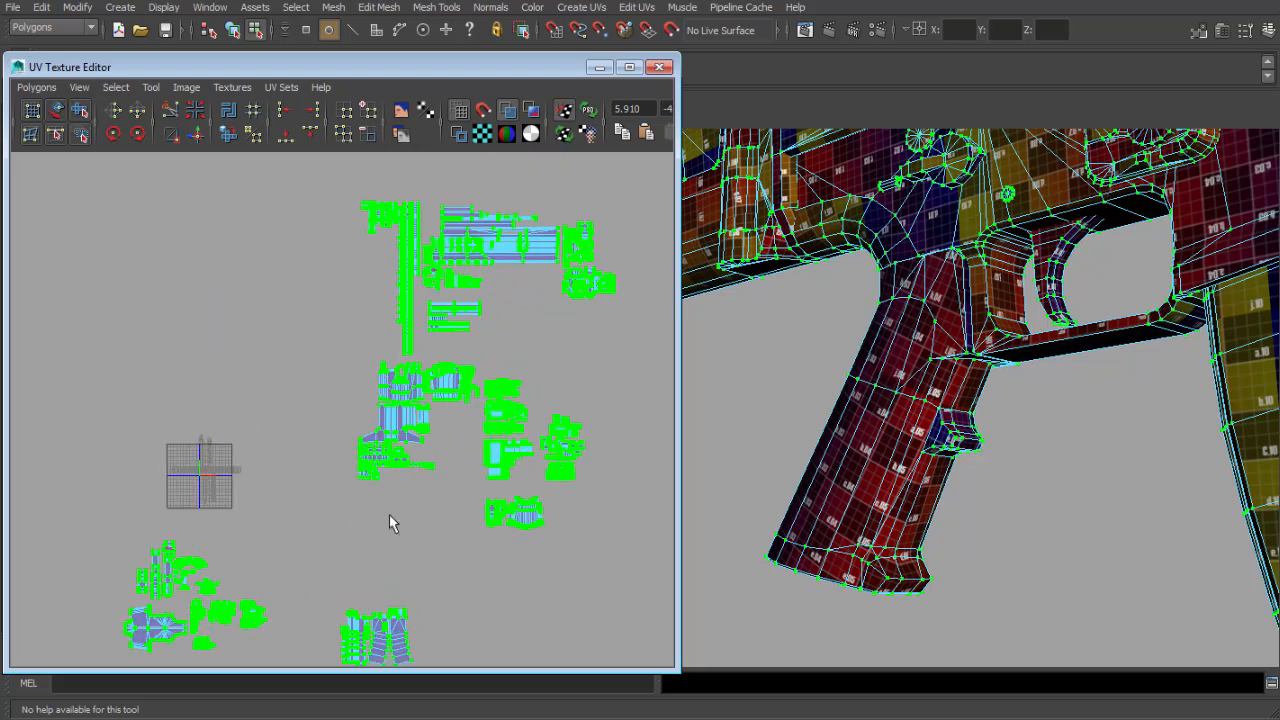
Clear the UV selection and compare the 0–1 tile's size with the surrounding shell groups.
click(291, 376)
alt+middle_drag(358, 458, 389, 392)
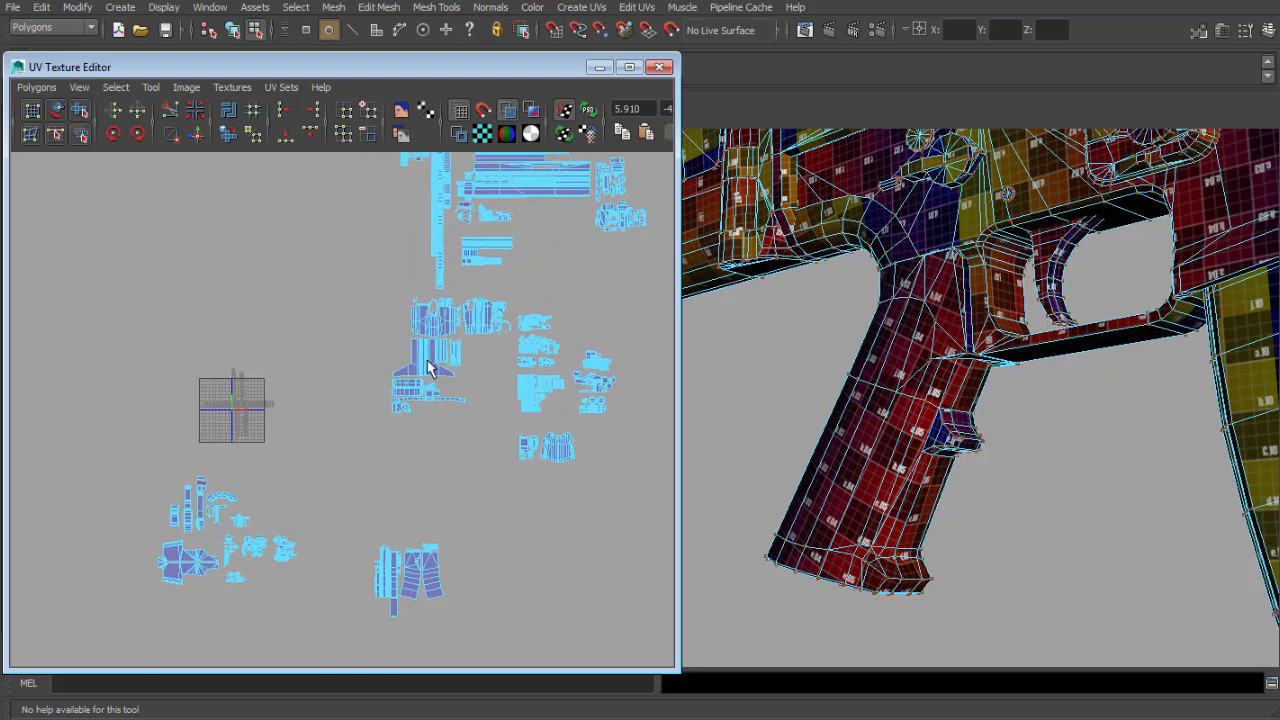
scroll(426, 362, up, 5)
alt+middle_drag(150, 414, 400, 464)
scroll(413, 444, up, 5)
scroll(413, 444, up, 4)
alt+right_drag(425, 530, 363, 524)
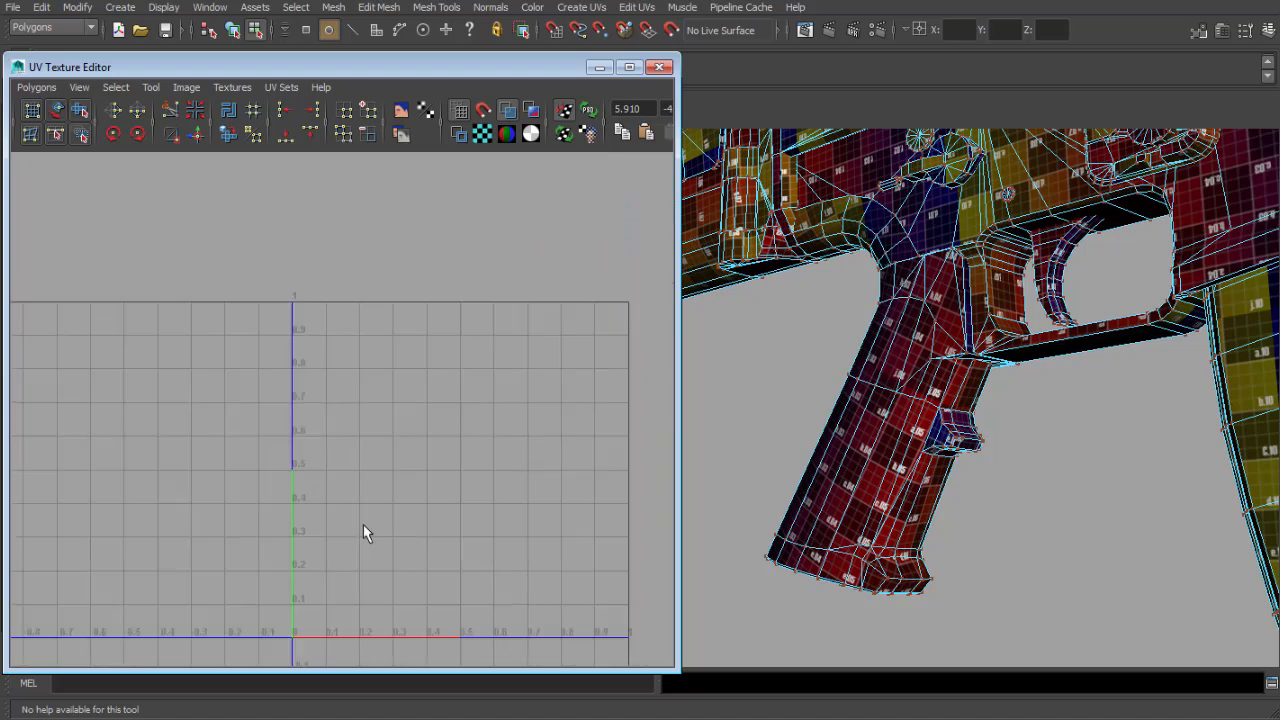
alt+middle_drag(434, 522, 300, 480)
alt+right_drag(300, 480, 389, 505)
alt+middle_drag(389, 505, 403, 477)
alt+right_drag(403, 477, 376, 490)
alt+middle_drag(330, 360, 338, 380)
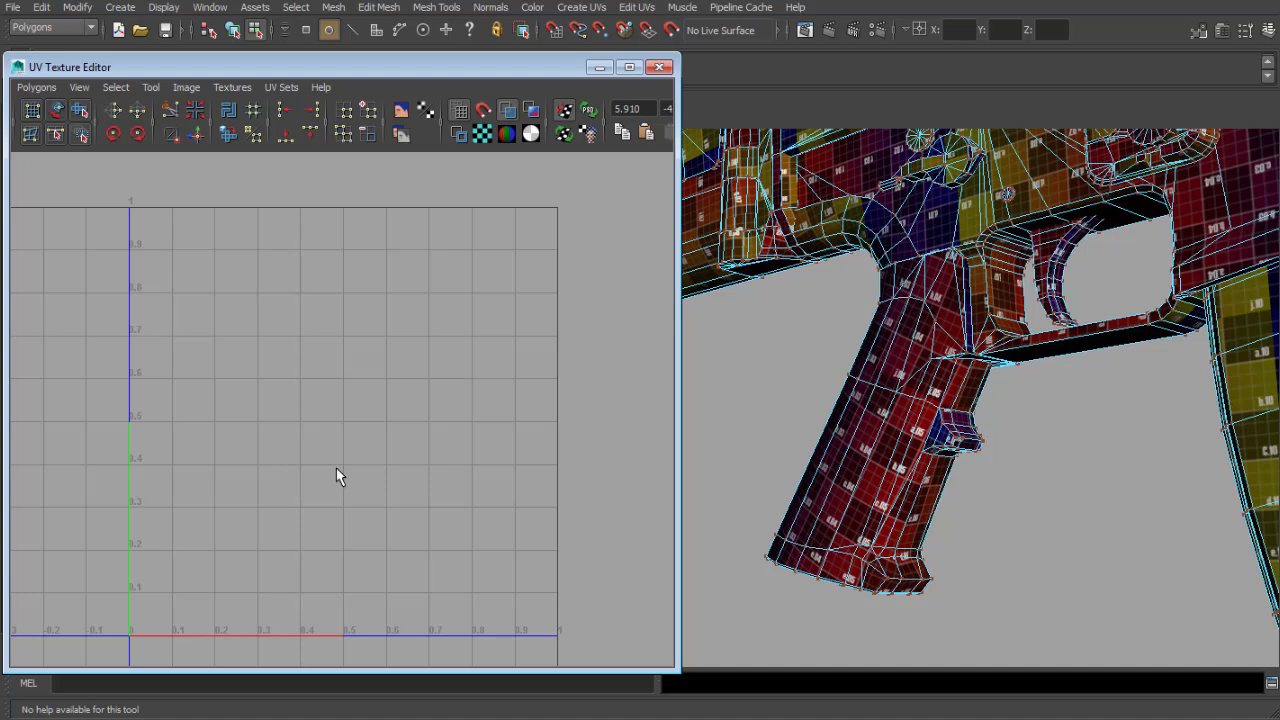
scroll(339, 468, down, 7)
scroll(368, 488, up, 3)
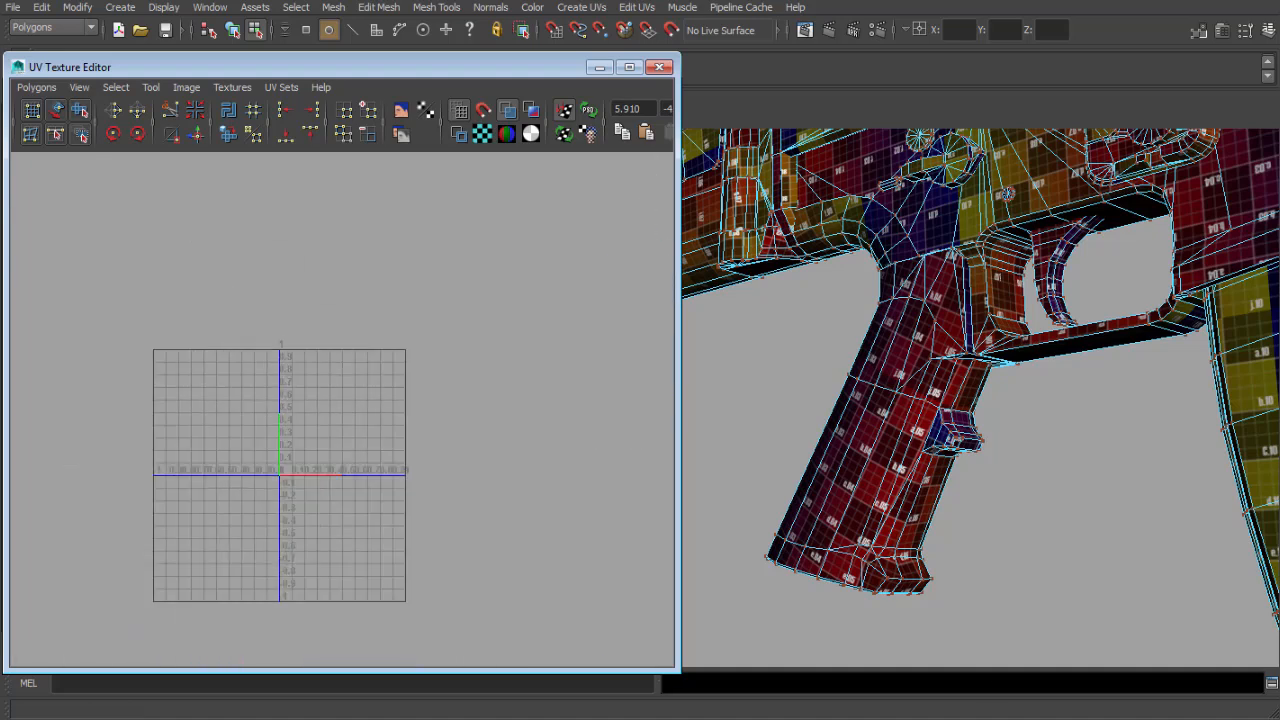
scroll(375, 510, down, 5)
alt+middle_drag(344, 494, 313, 312)
scroll(350, 342, down, 2)
alt+middle_drag(383, 371, 293, 481)
scroll(220, 426, down, 2)
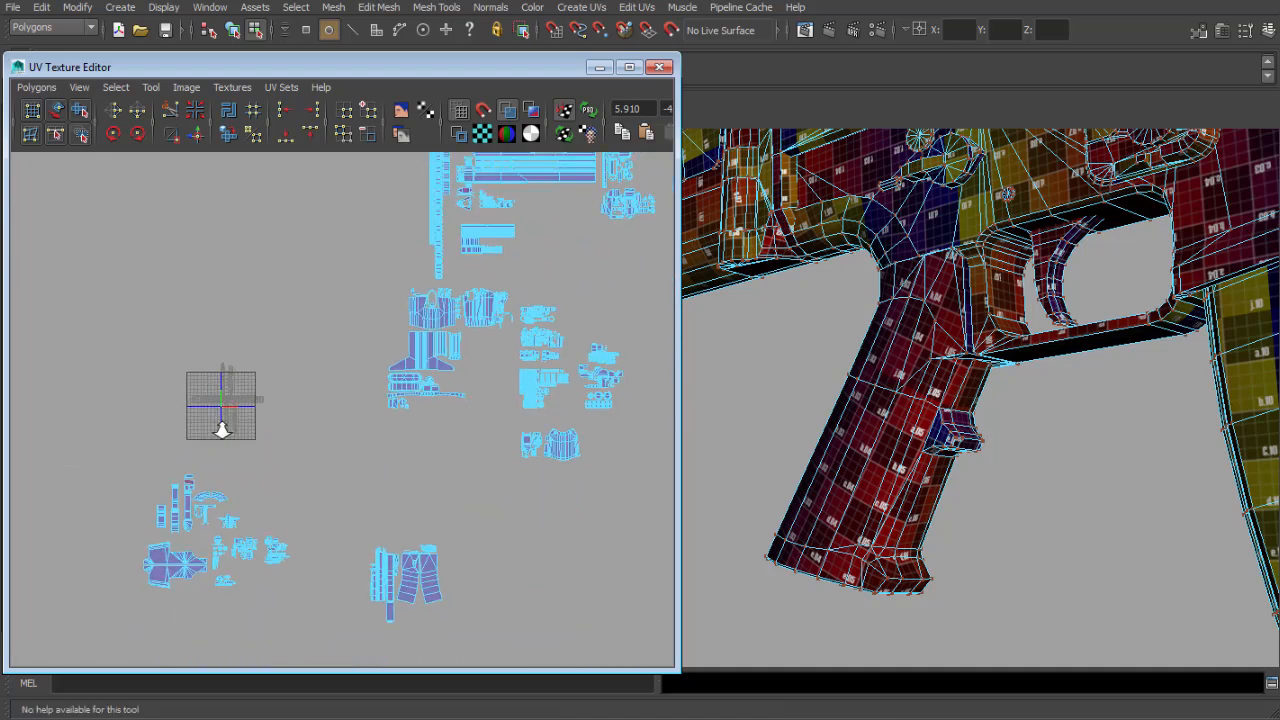
Select the UVs of the shell group below the 0–1 tile and compare the group's extent with the tile.
alt+middle_drag(222, 380, 207, 387)
scroll(190, 430, up, 3)
alt+middle_drag(160, 510, 370, 341)
scroll(333, 370, up, 3)
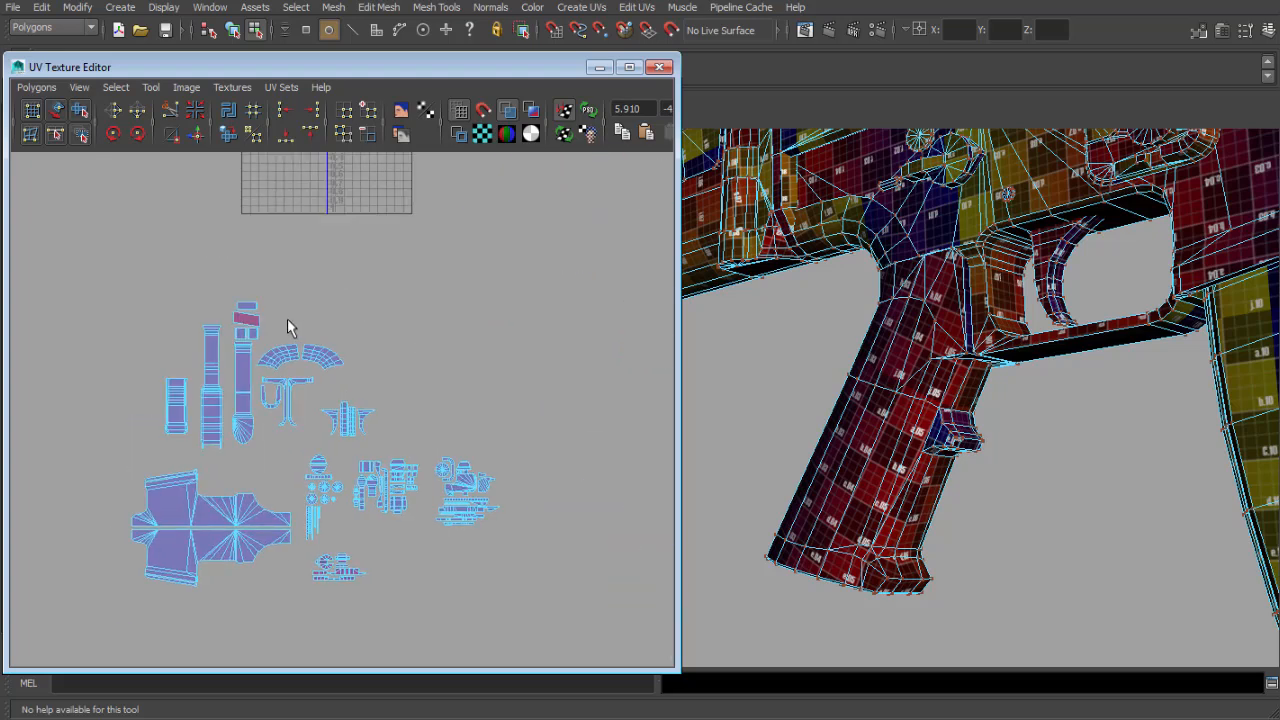
right_drag(288, 320, 357, 323)
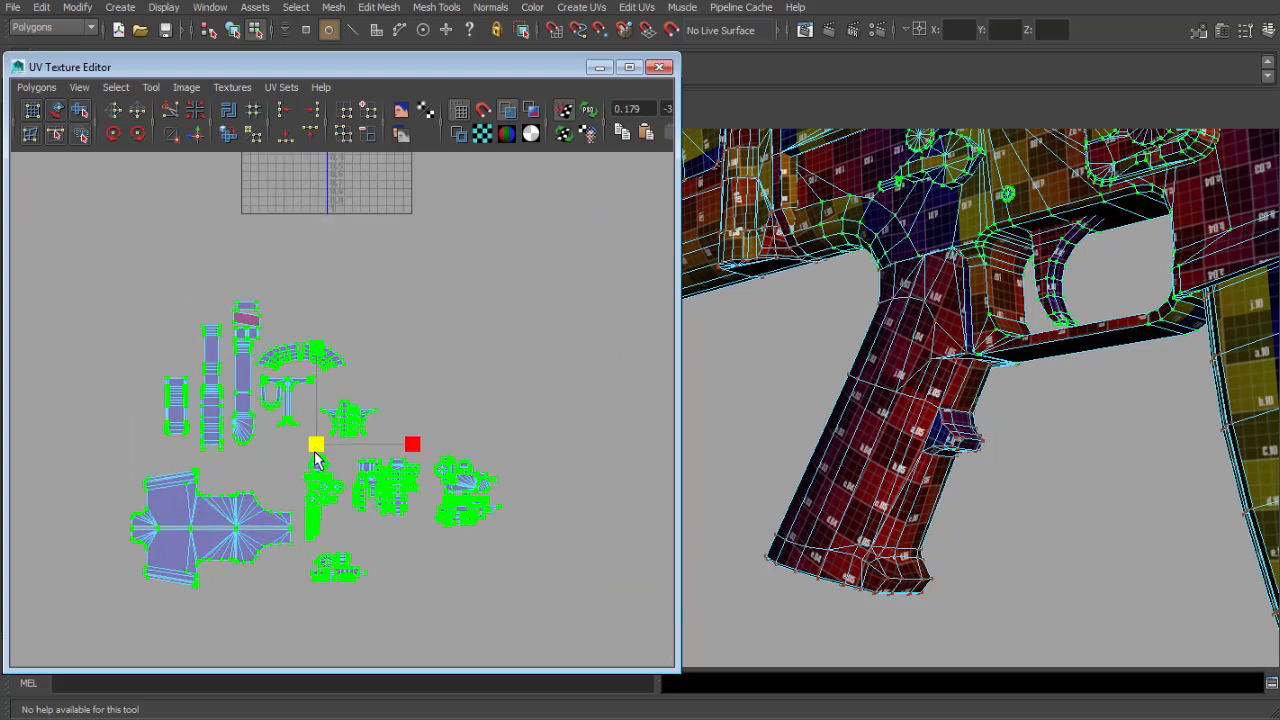
scroll(370, 388, down, 2)
alt+middle_drag(372, 393, 326, 537)
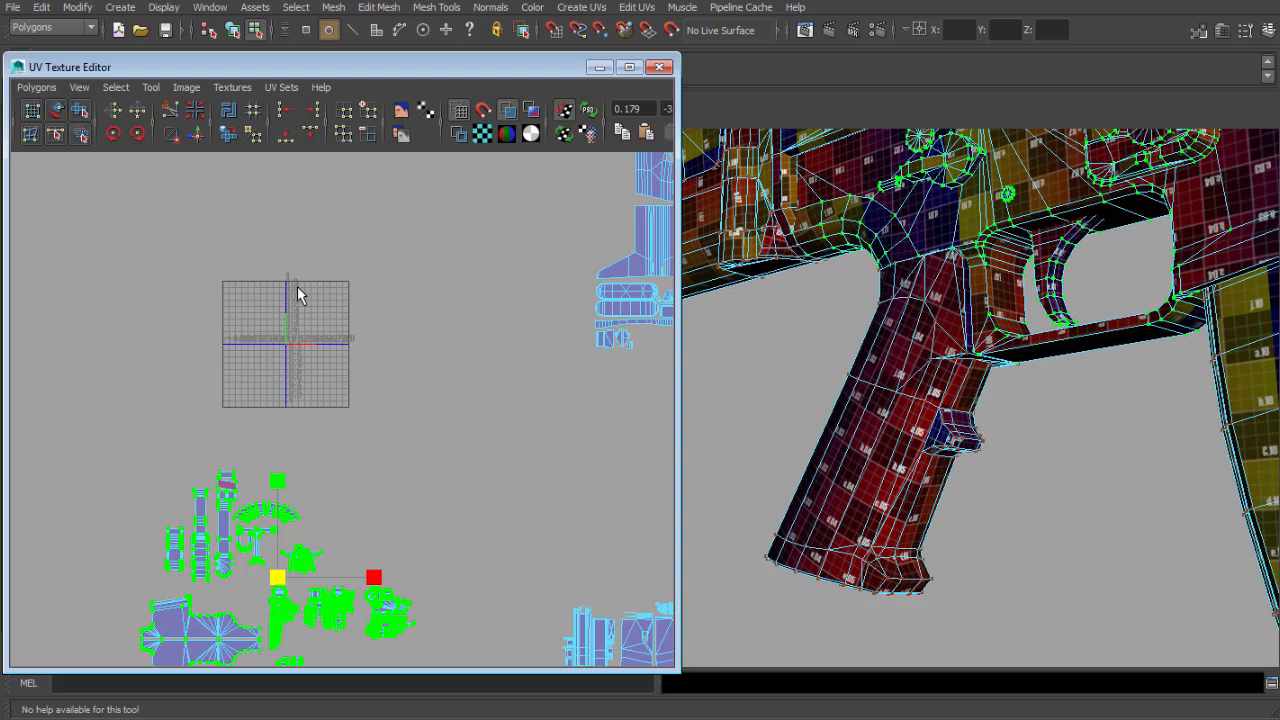
scroll(340, 350, up, 4)
scroll(346, 355, down, 4)
scroll(451, 440, down, 4)
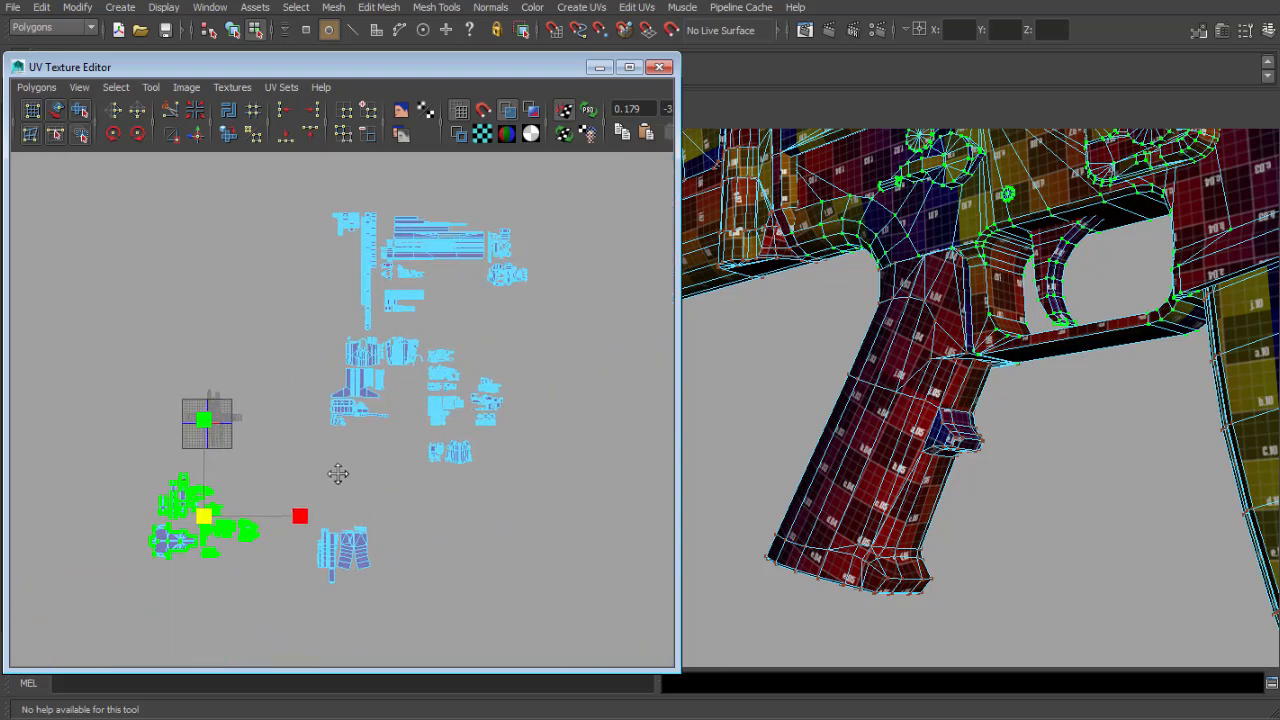
Clear the UV selection and review all shell groups laid out around the 0–1 tile.
mouse_move(337, 474)
alt+middle_down()
mouse_move(354, 467)
mouse_move(314, 480)
alt+middle_up()
click(347, 463)
alt+right_drag(314, 480, 349, 483)
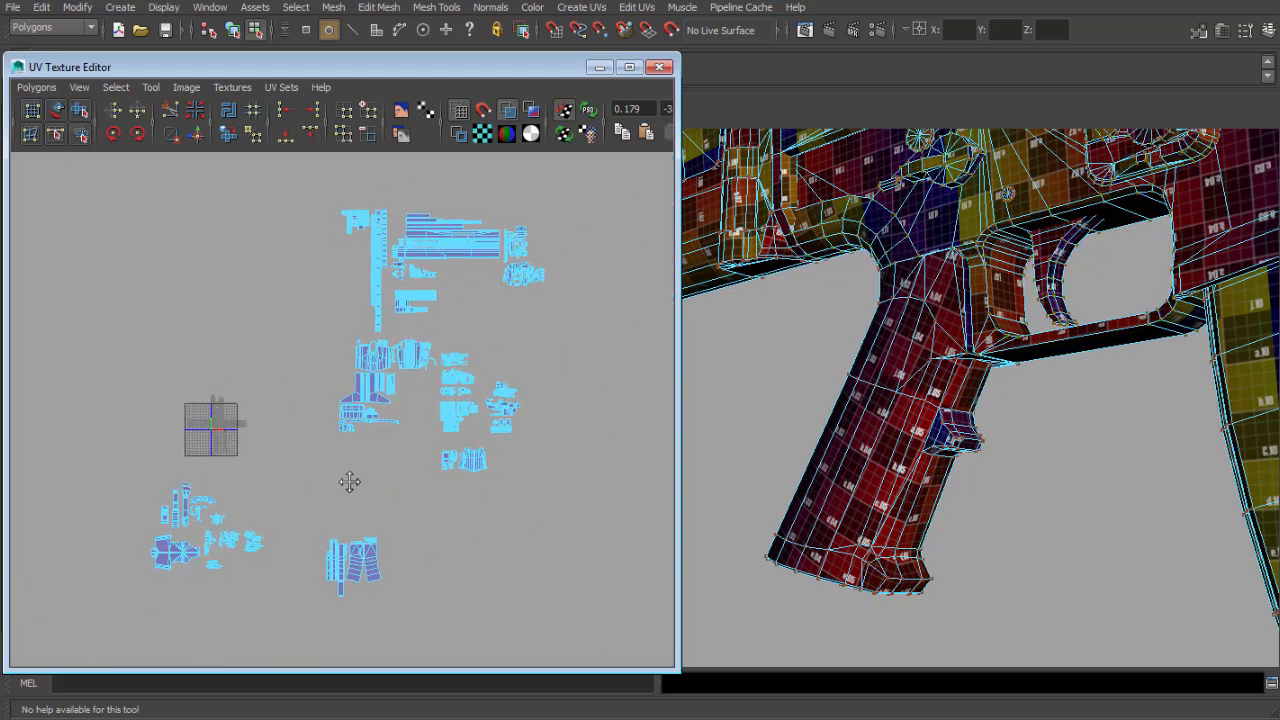
alt+middle_drag(349, 483, 357, 491)
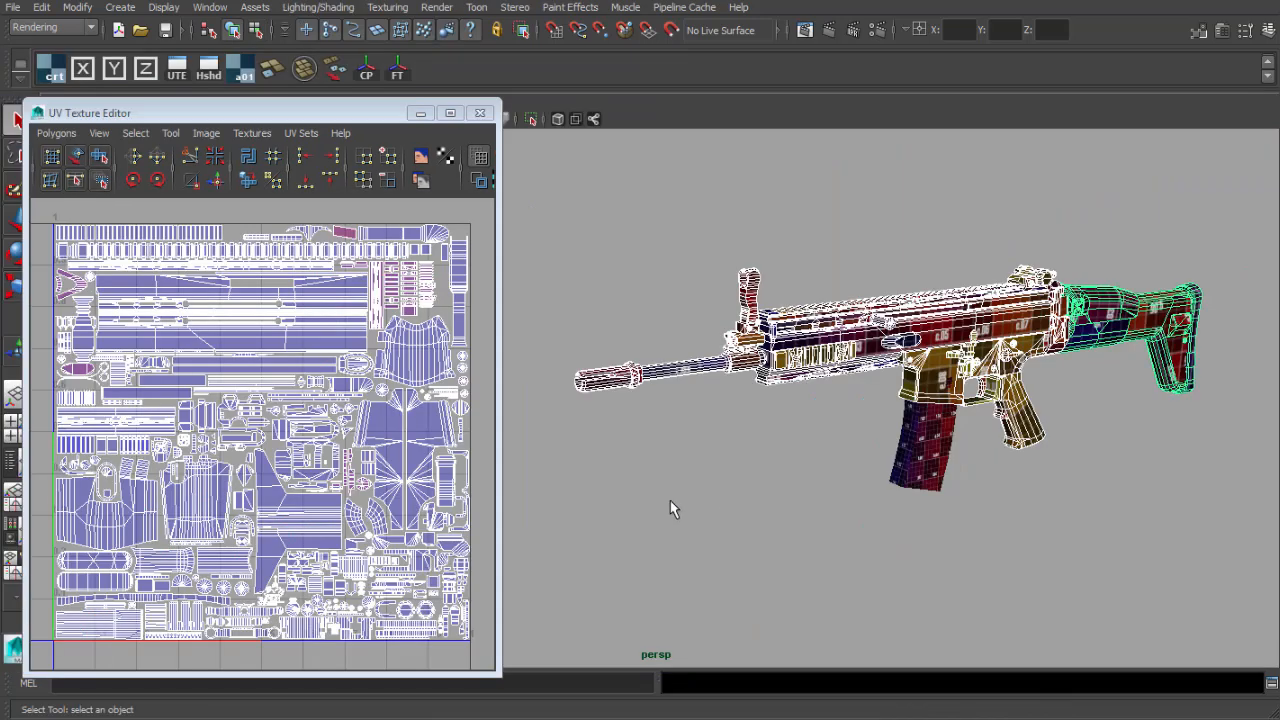
Widen the UV Texture Editor and frame the packed rifle layout inside the 0–1 tile.
drag(498, 463, 535, 463)
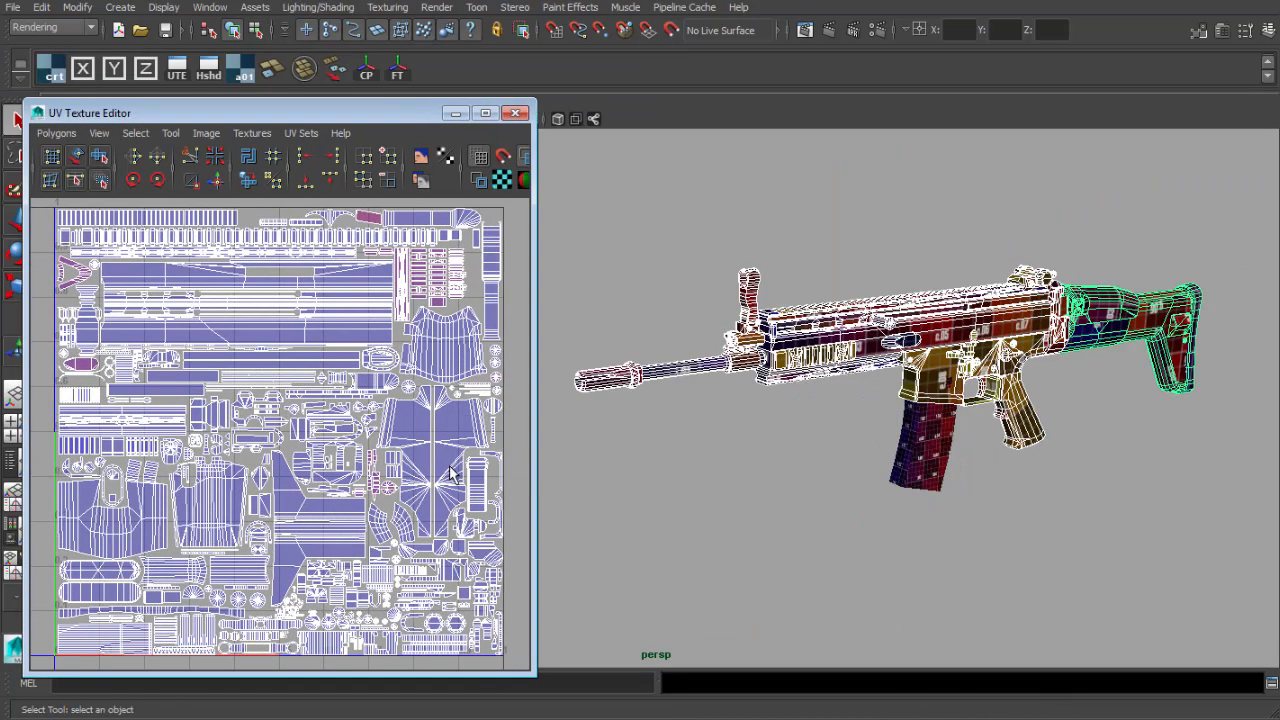
alt+middle_drag(401, 467, 394, 472)
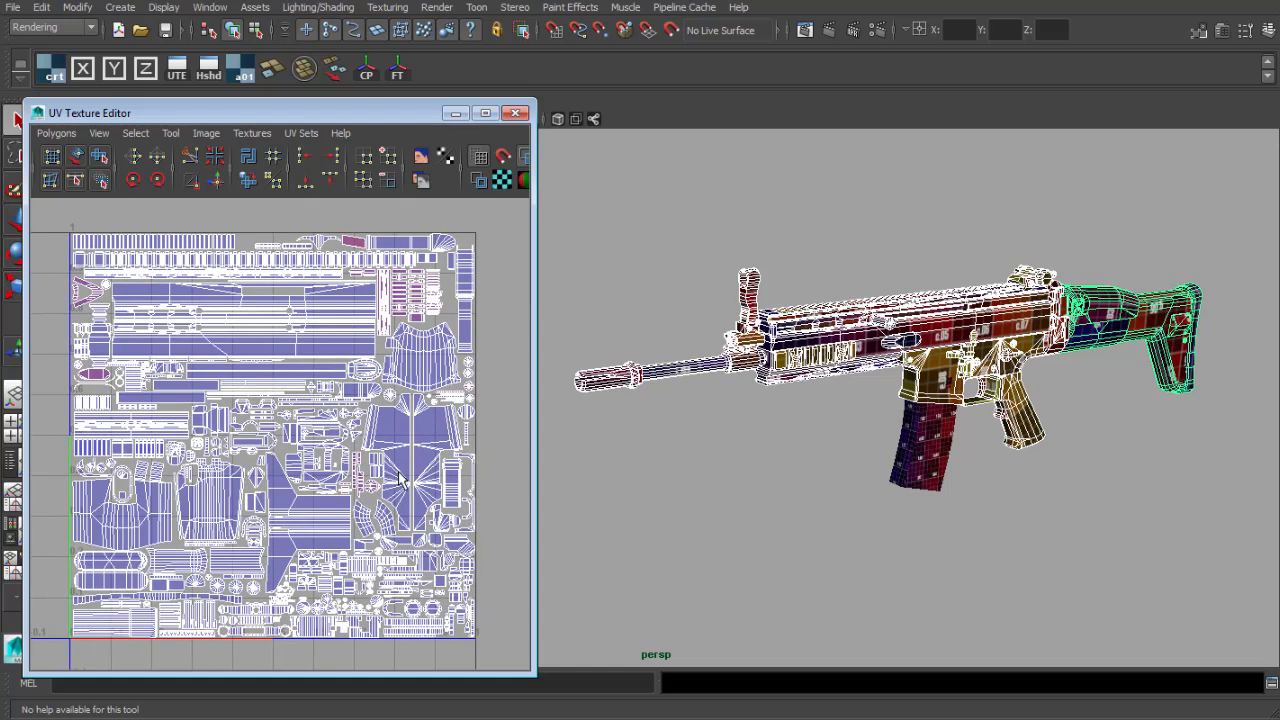
mouse_move(394, 472)
alt+right_down()
mouse_move(323, 461)
mouse_move(397, 466)
alt+right_up()
Inspect the checker texture on the magazine, receiver and pistol grip from both sides of the rifle.
alt+drag(847, 465, 838, 444)
alt+right_drag(838, 444, 904, 438)
alt+middle_drag(904, 438, 828, 422)
alt+right_drag(828, 422, 855, 434)
alt+drag(858, 435, 805, 433)
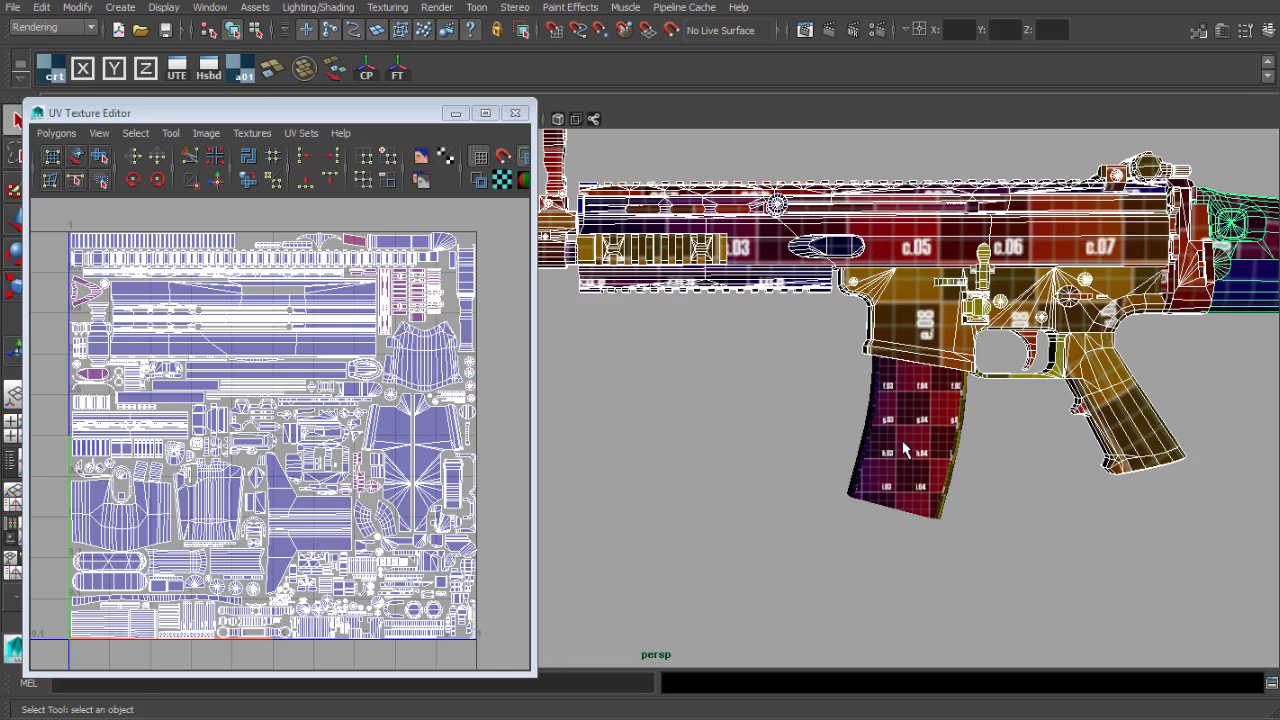
alt+drag(902, 440, 1048, 460)
alt+middle_drag(1048, 460, 1090, 456)
alt+right_drag(1020, 456, 973, 453)
alt+middle_drag(973, 453, 974, 474)
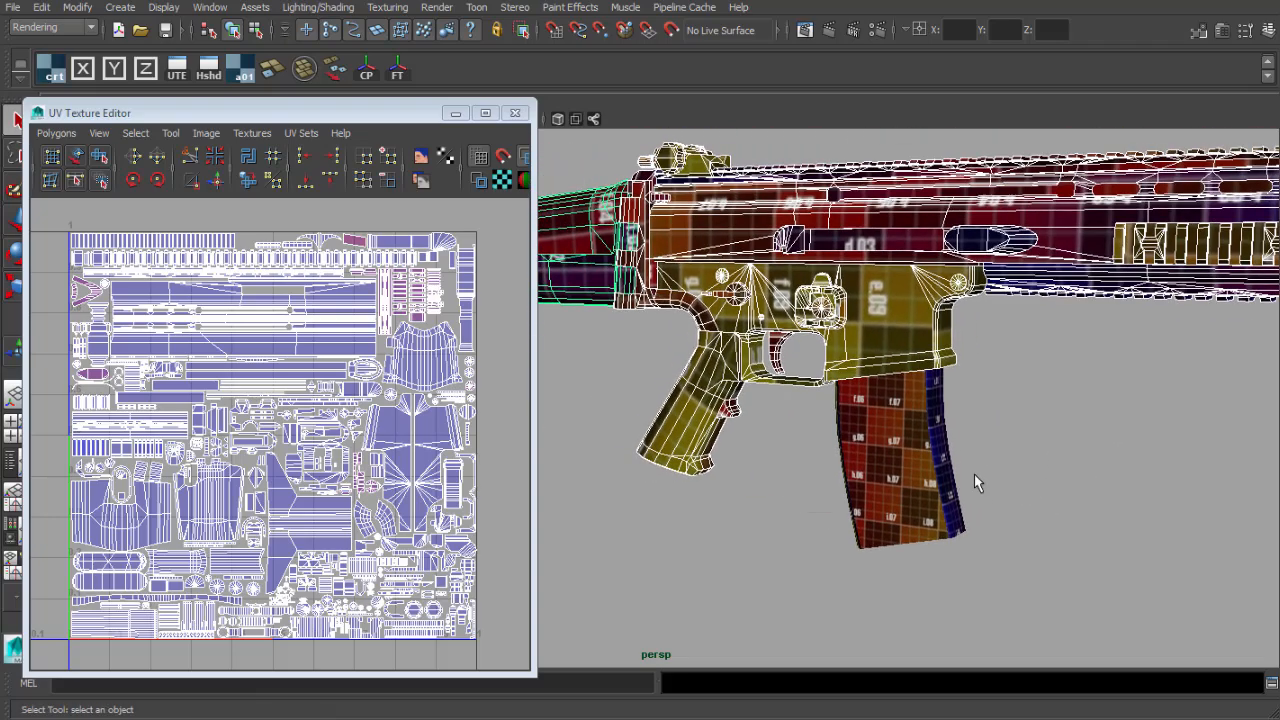
Compare the magazine's checker density with the rest of the rifle from several angles.
alt+right_drag(974, 474, 790, 412)
alt+middle_drag(790, 412, 931, 371)
alt+right_drag(931, 371, 925, 374)
alt+middle_drag(925, 374, 912, 376)
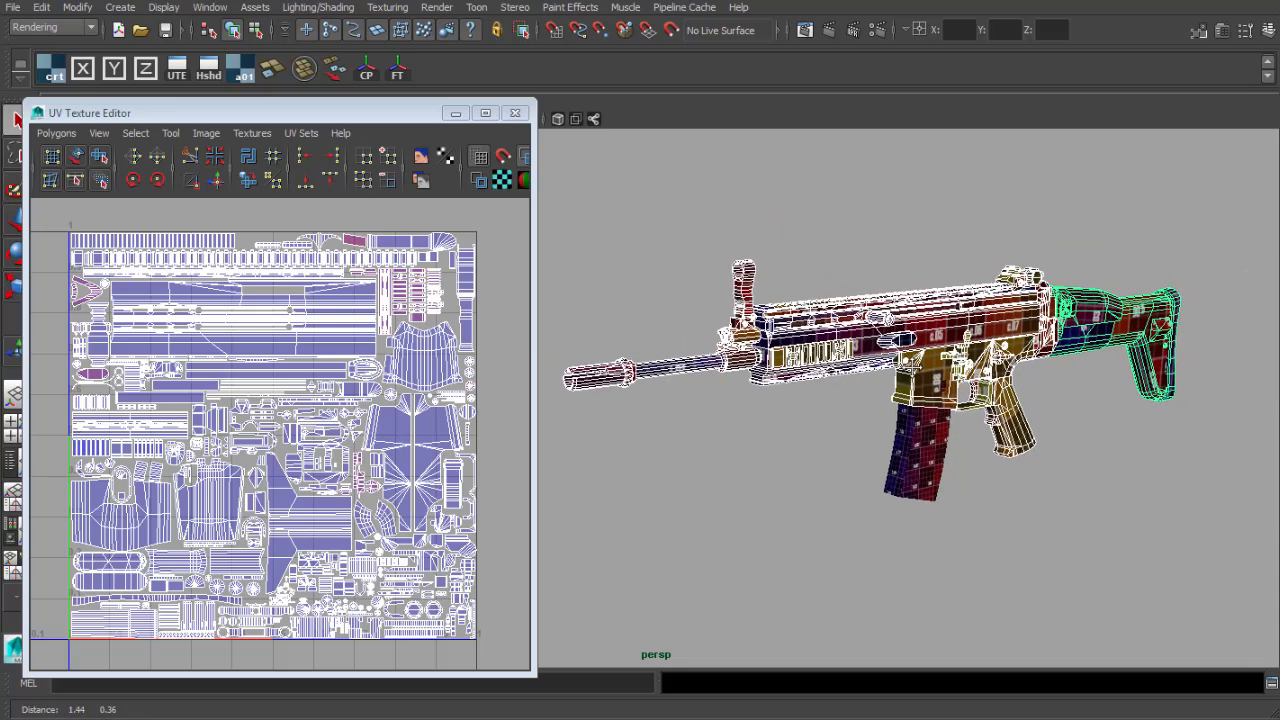
alt+right_drag(912, 376, 968, 381)
alt+middle_drag(968, 381, 985, 374)
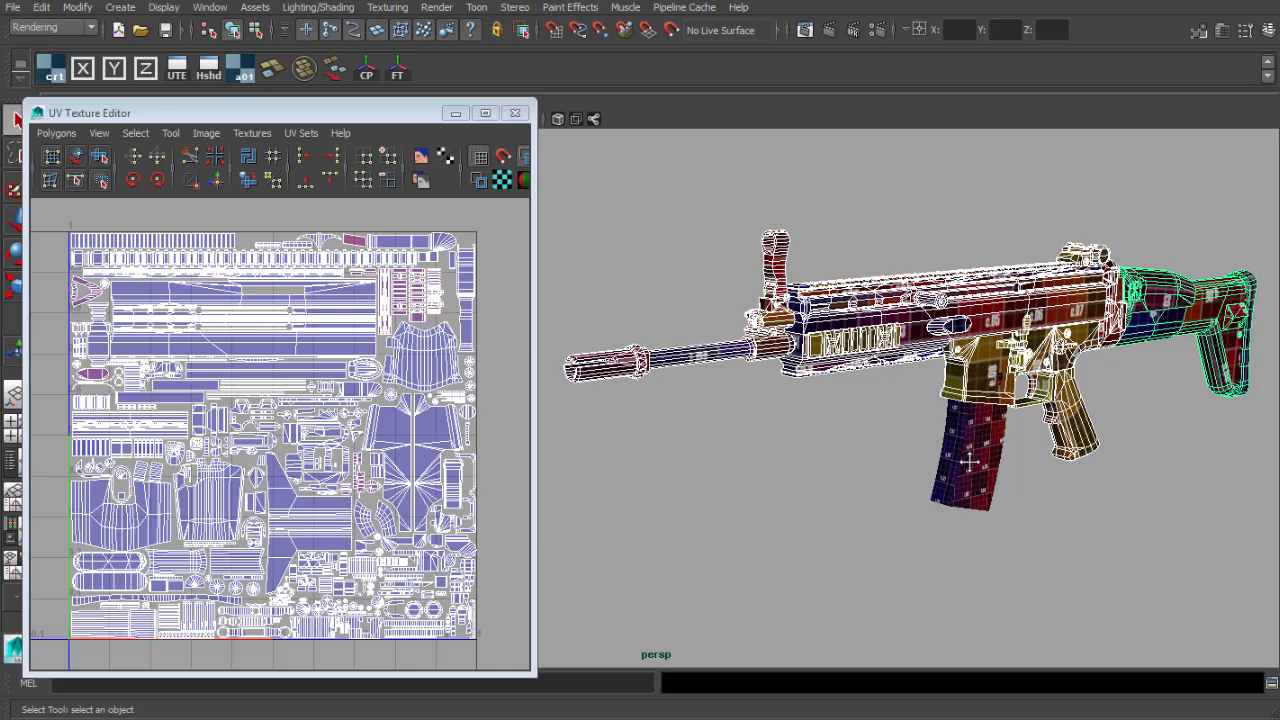
alt+middle_drag(969, 461, 963, 433)
alt+drag(974, 423, 962, 430)
alt+right_drag(962, 430, 946, 430)
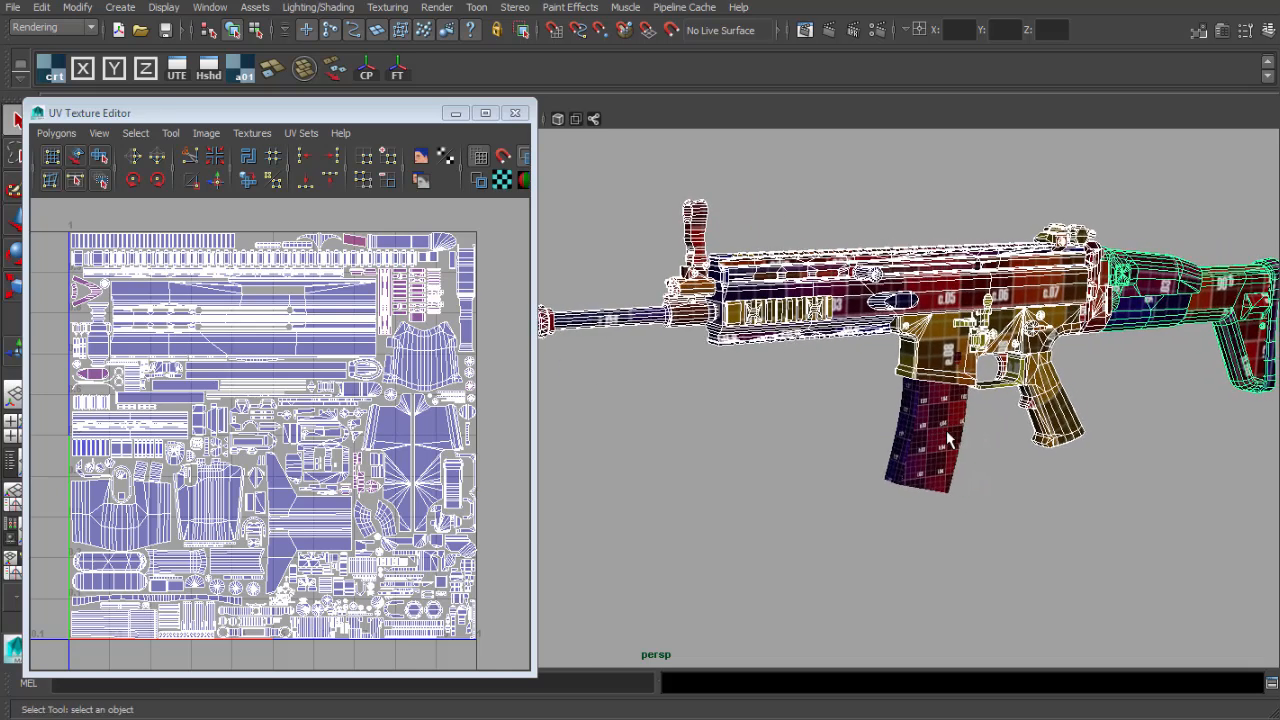
alt+drag(946, 430, 947, 461)
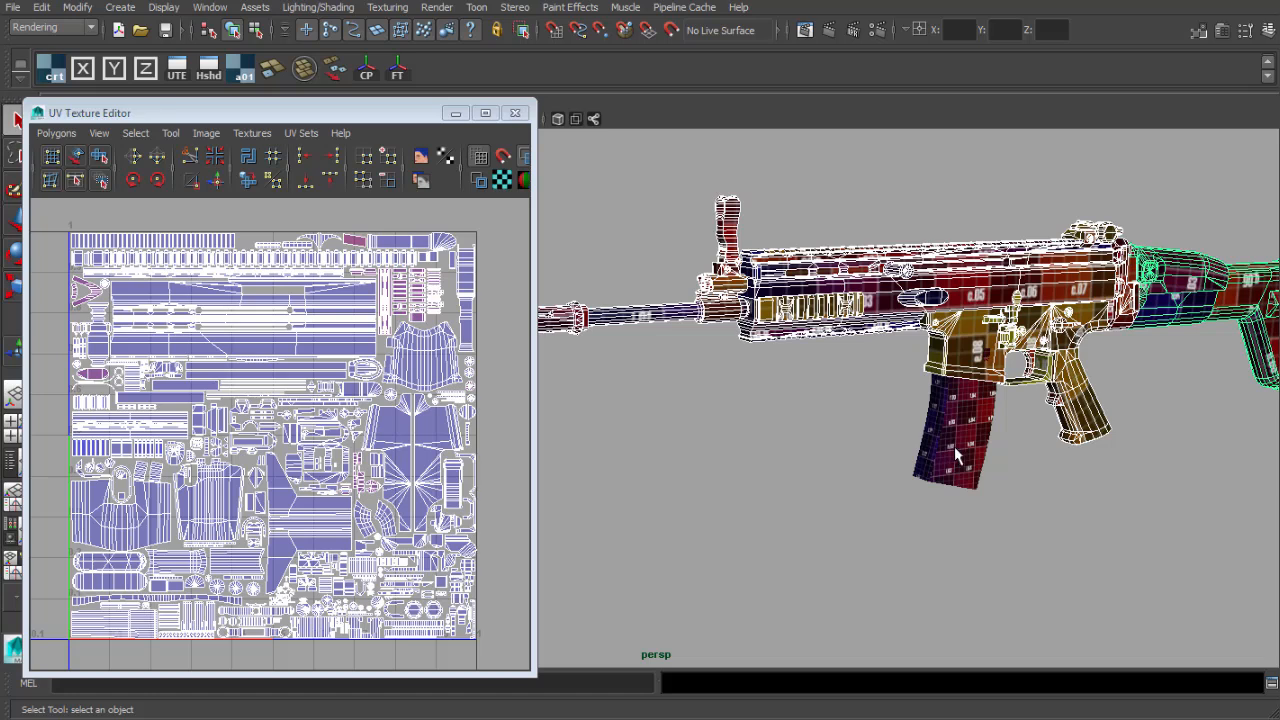
alt+drag(954, 446, 954, 443)
alt+middle_drag(954, 443, 953, 438)
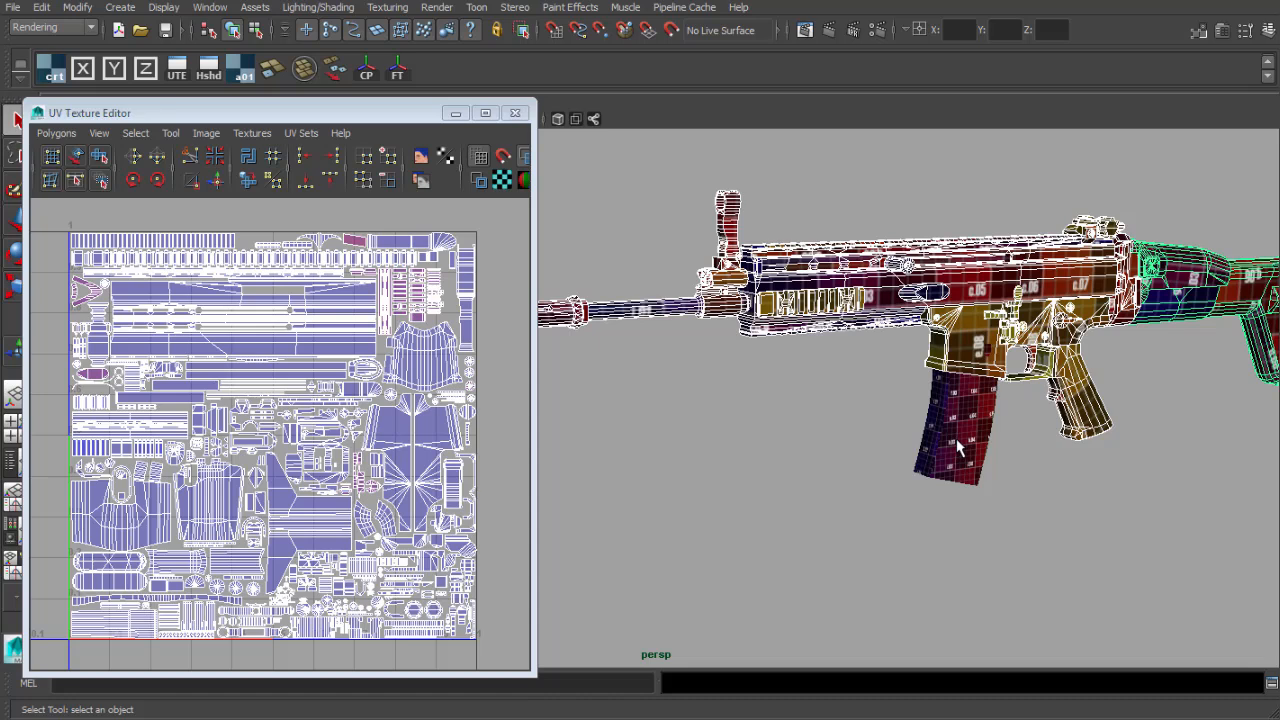
alt+drag(952, 440, 951, 433)
alt+middle_drag(951, 433, 941, 432)
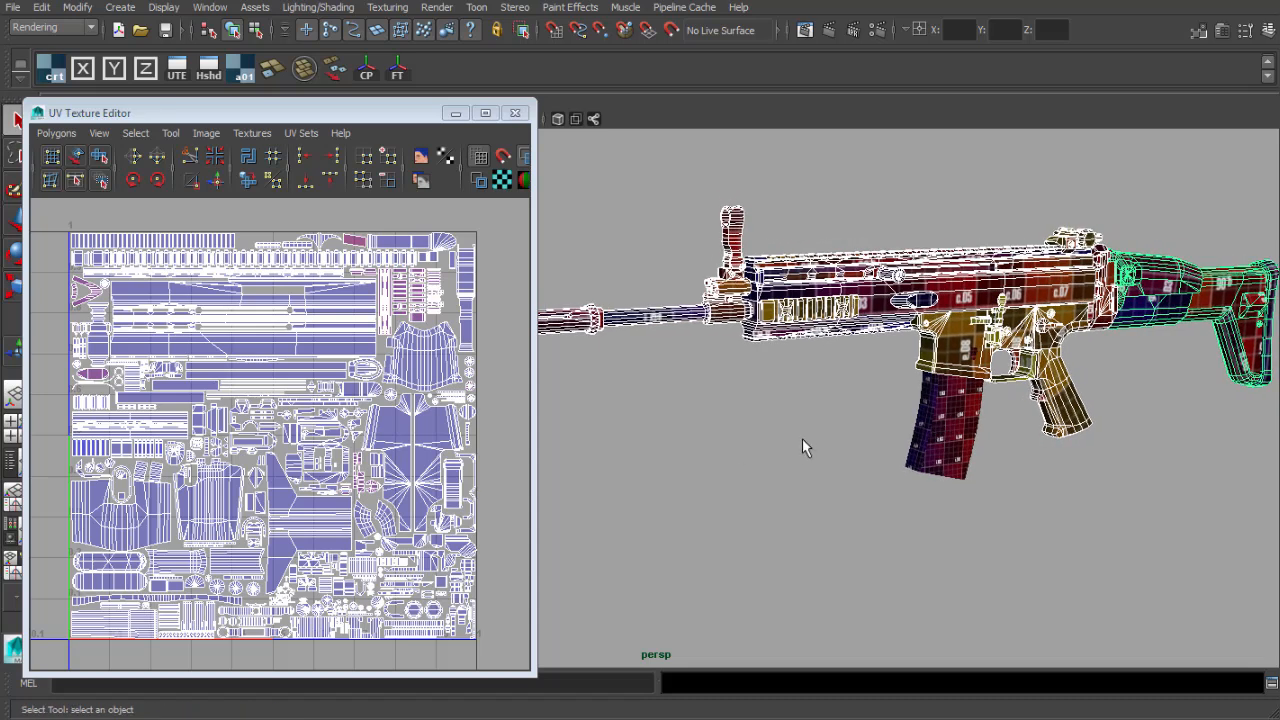
Enlarge the UV Texture Editor to give the packed layout more room while keeping the rifle in view beside it.
scroll(262, 437, down, 5)
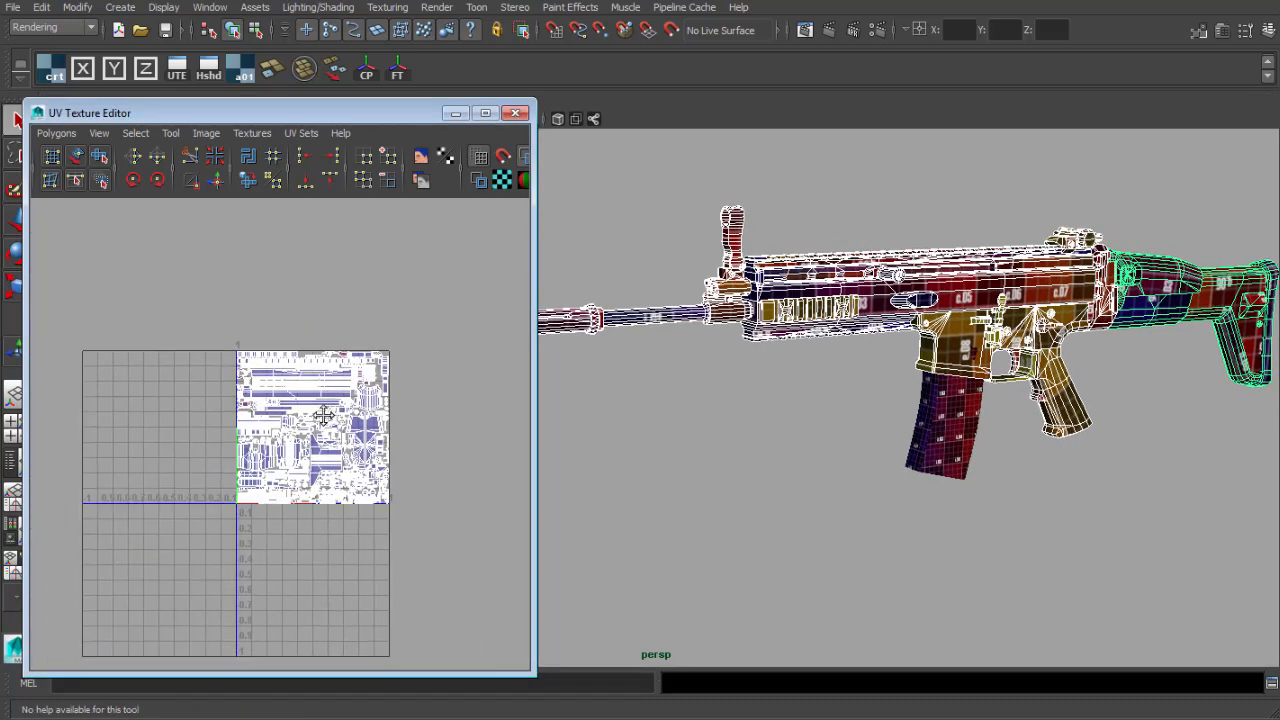
alt+right_drag(262, 437, 347, 436)
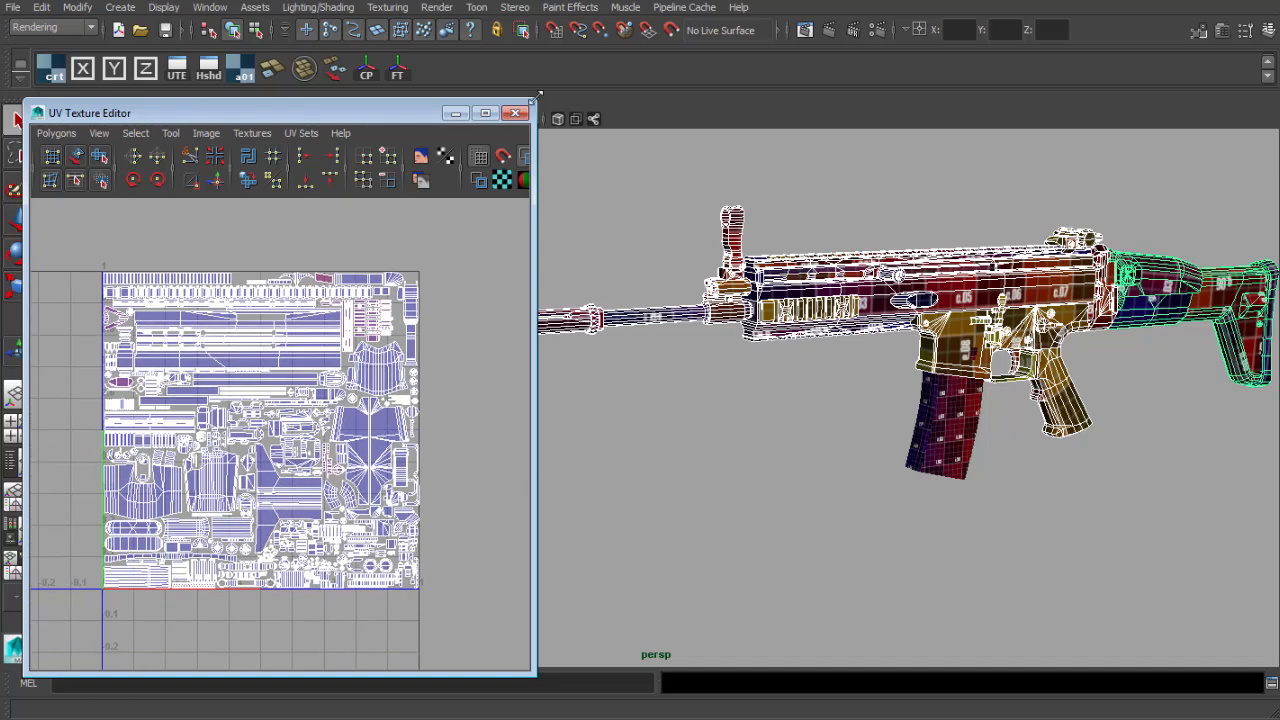
drag(538, 96, 657, 12)
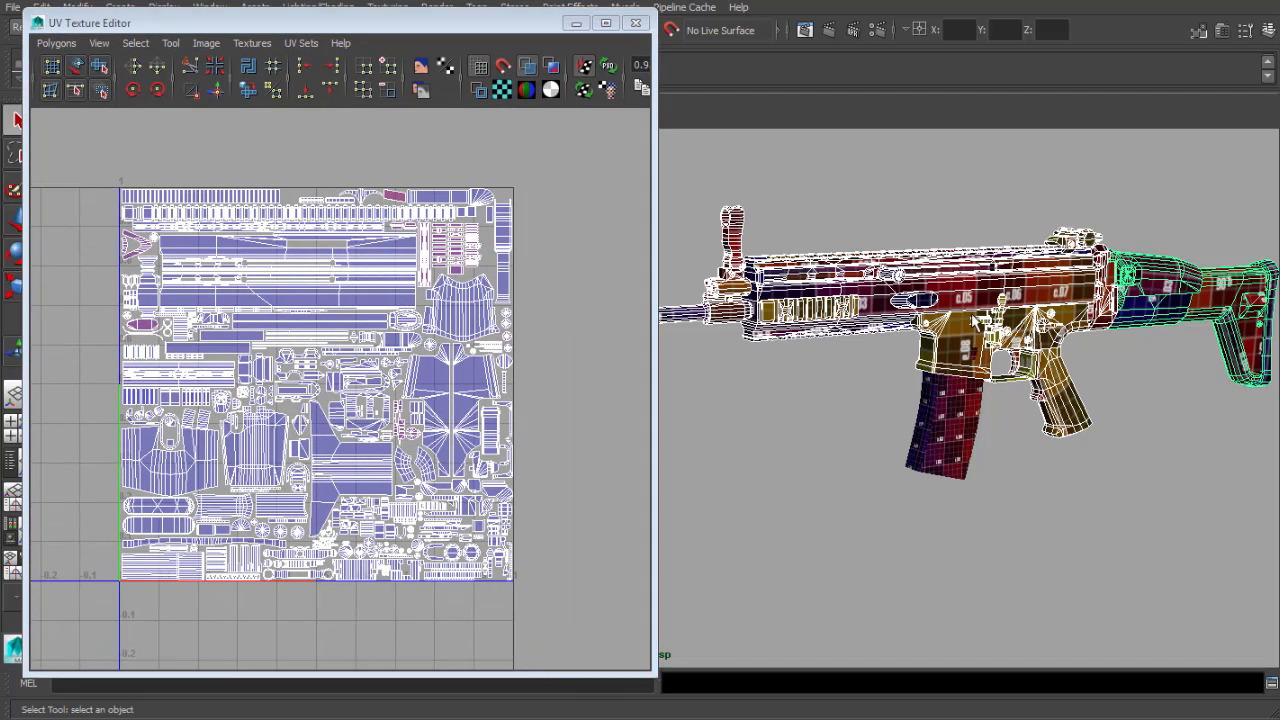
alt+drag(976, 322, 803, 320)
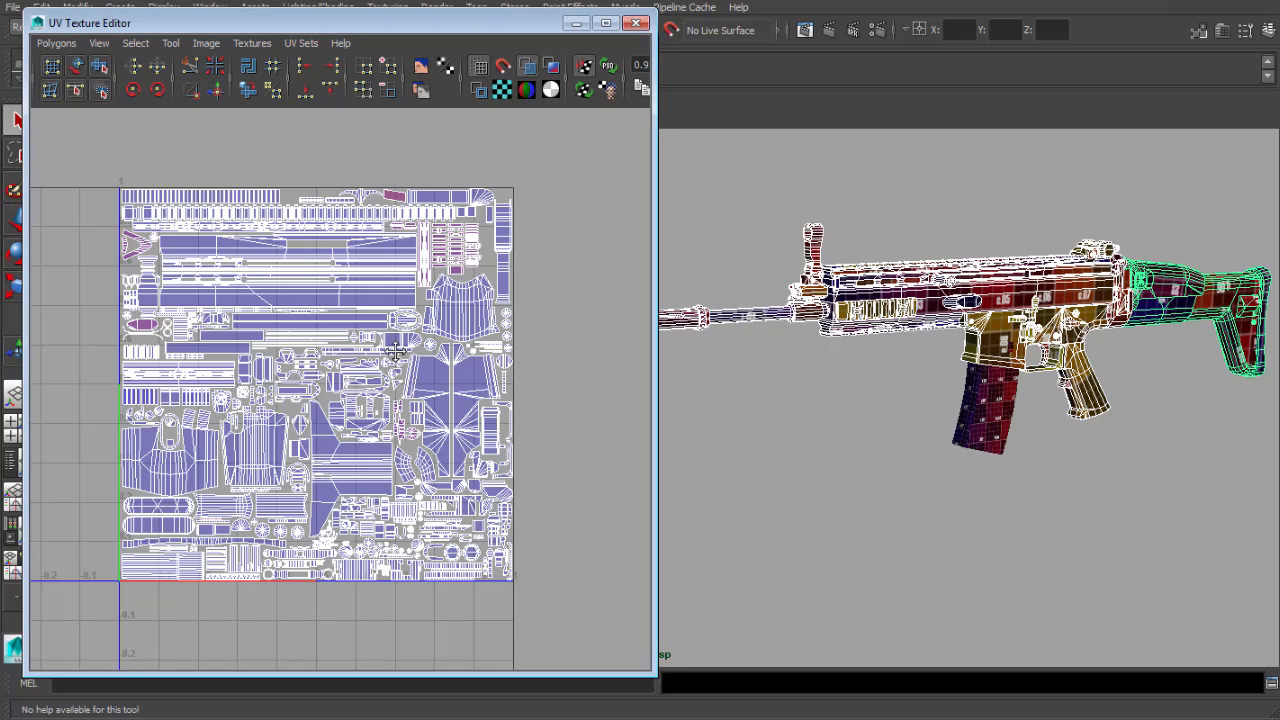
Examine the packed UV shells up close and check how they fill the 0–1 tile.
scroll(300, 350, up, 5)
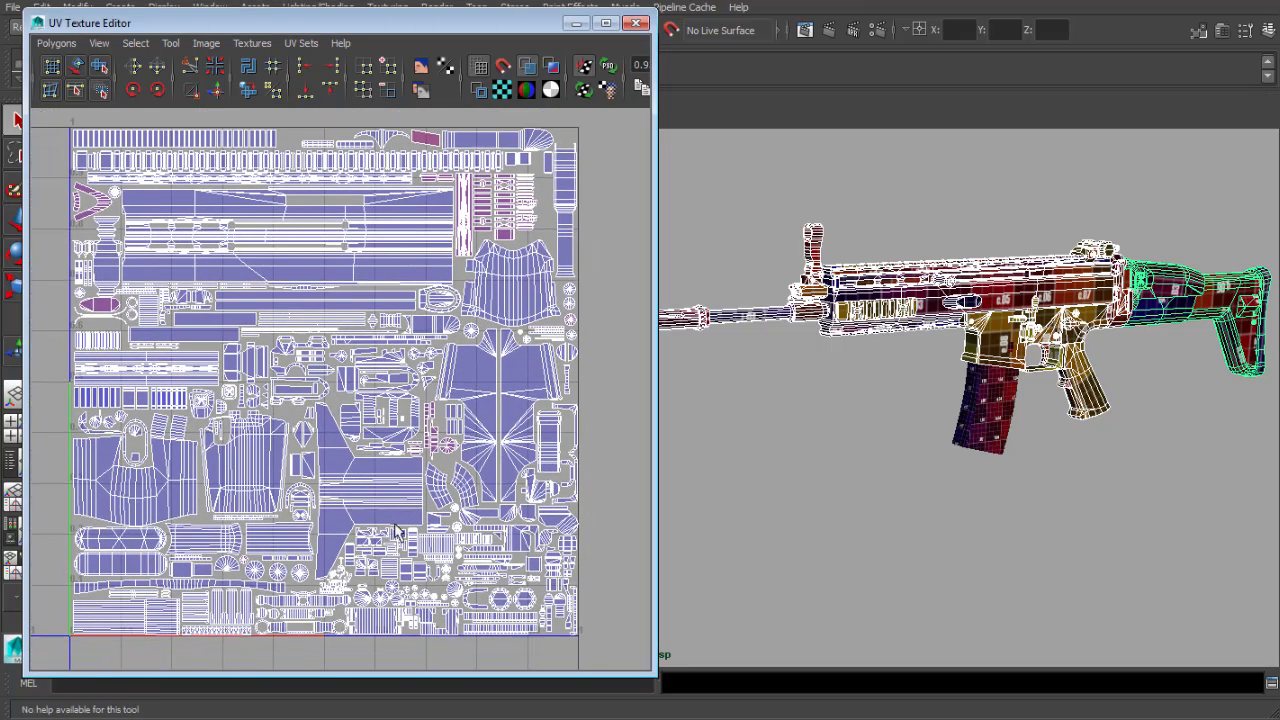
scroll(378, 462, up, 5)
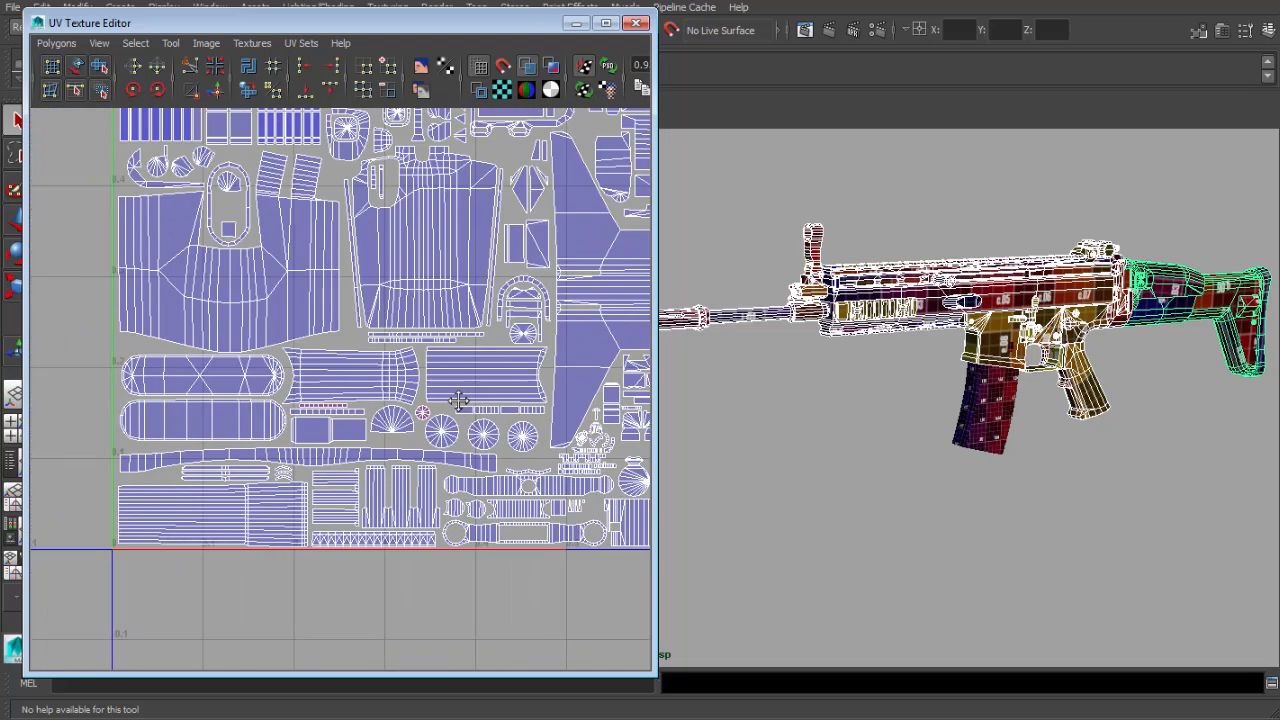
scroll(461, 410, up, 4)
scroll(467, 343, up, 5)
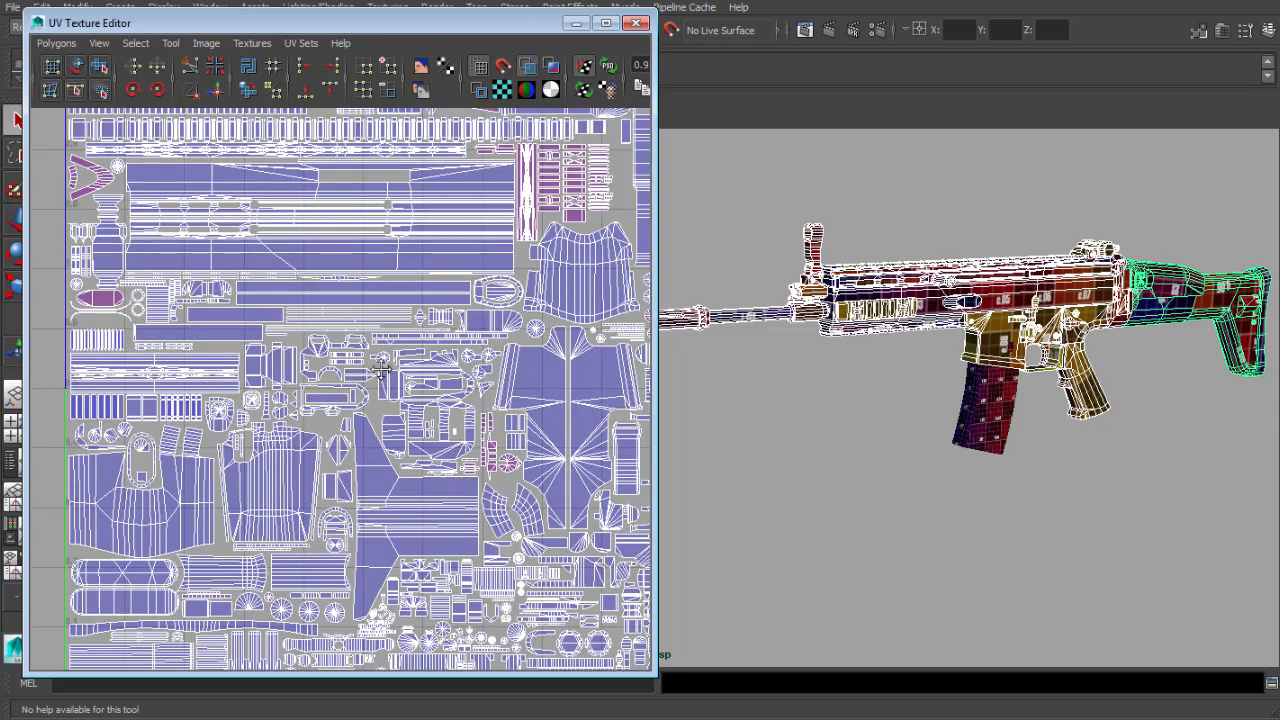
scroll(237, 478, up, 3)
scroll(237, 478, down, 4)
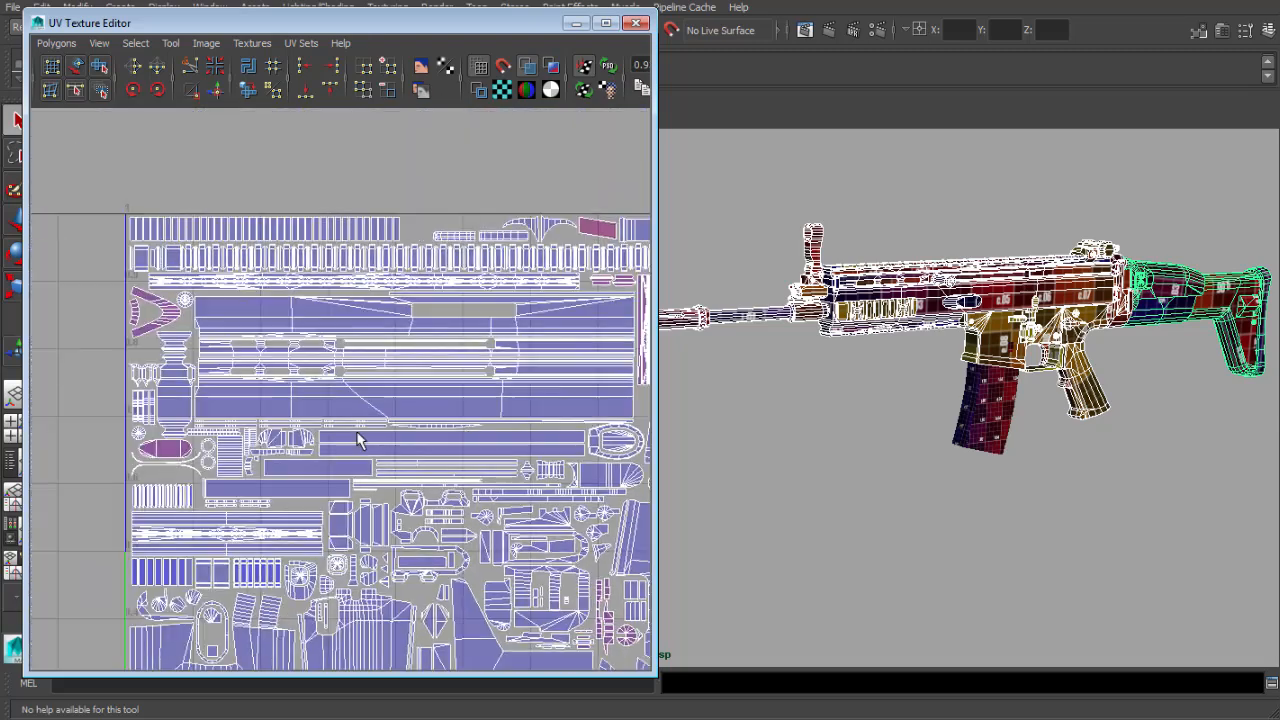
alt+right_drag(268, 372, 198, 356)
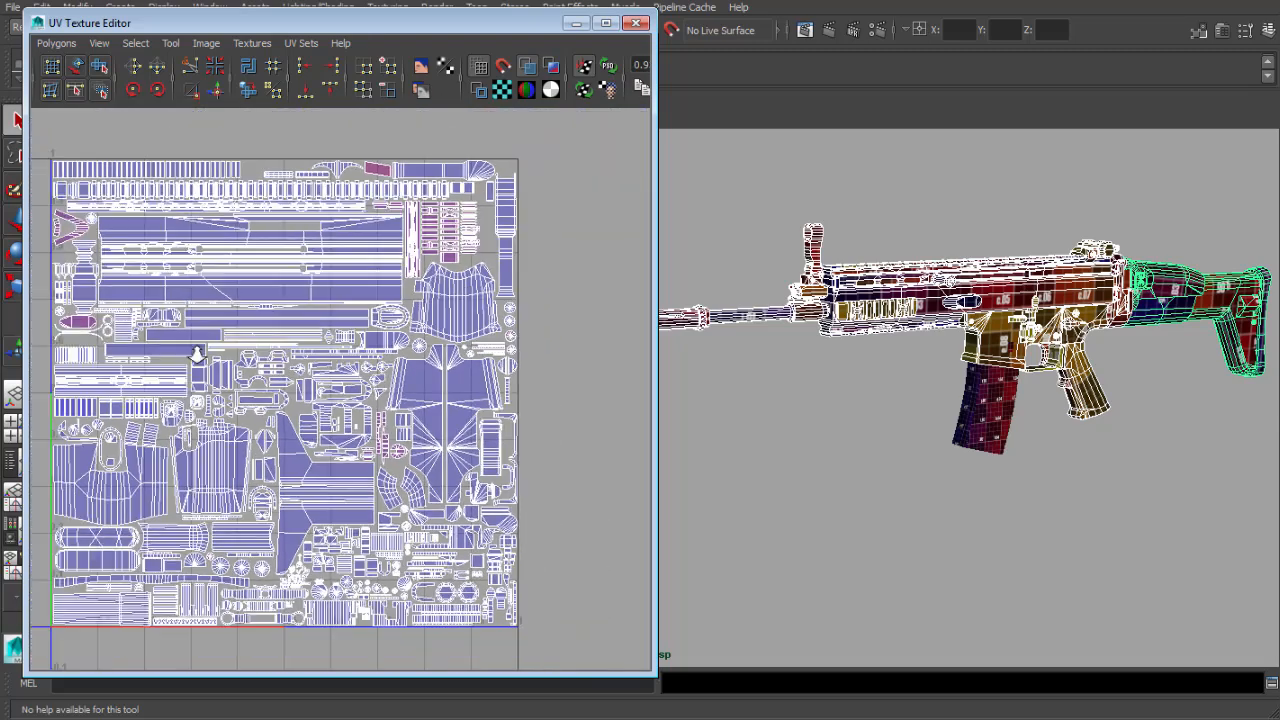
alt+middle_drag(198, 356, 256, 352)
alt+right_drag(258, 366, 306, 360)
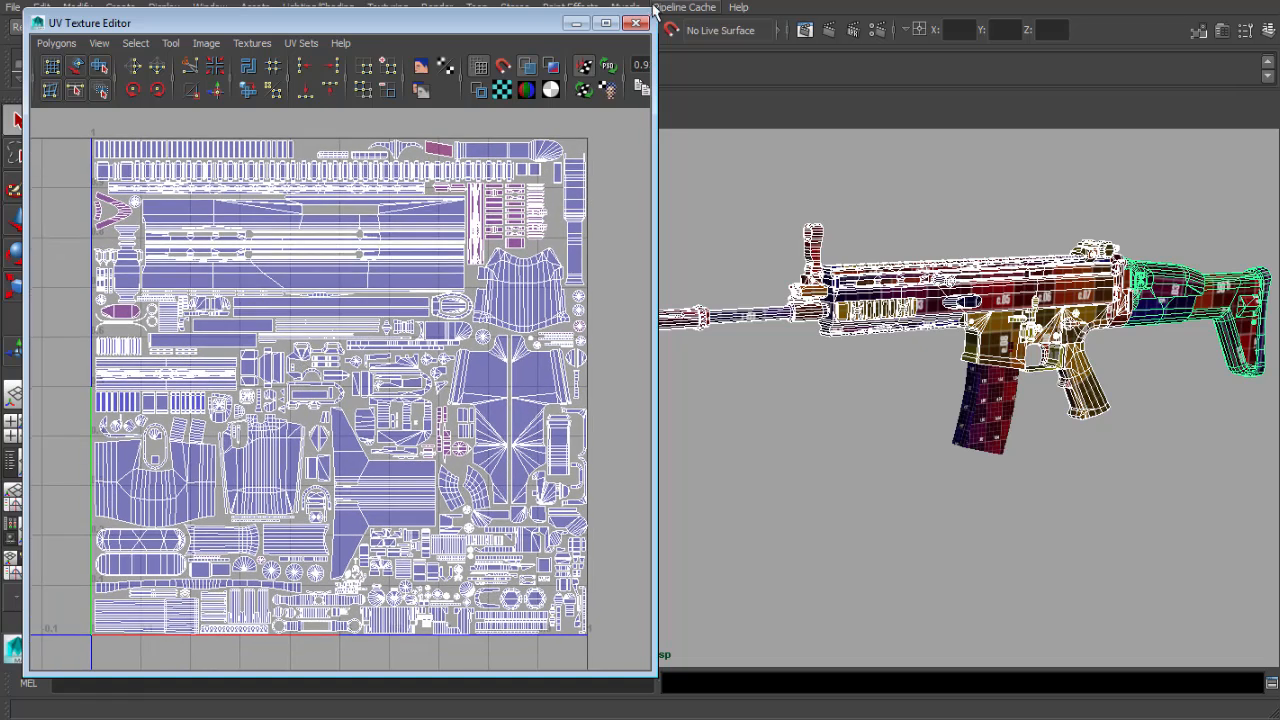
Shrink the UV Texture Editor and display the Channel Box / Layer Editor beside the rifle.
drag(646, 11, 572, 104)
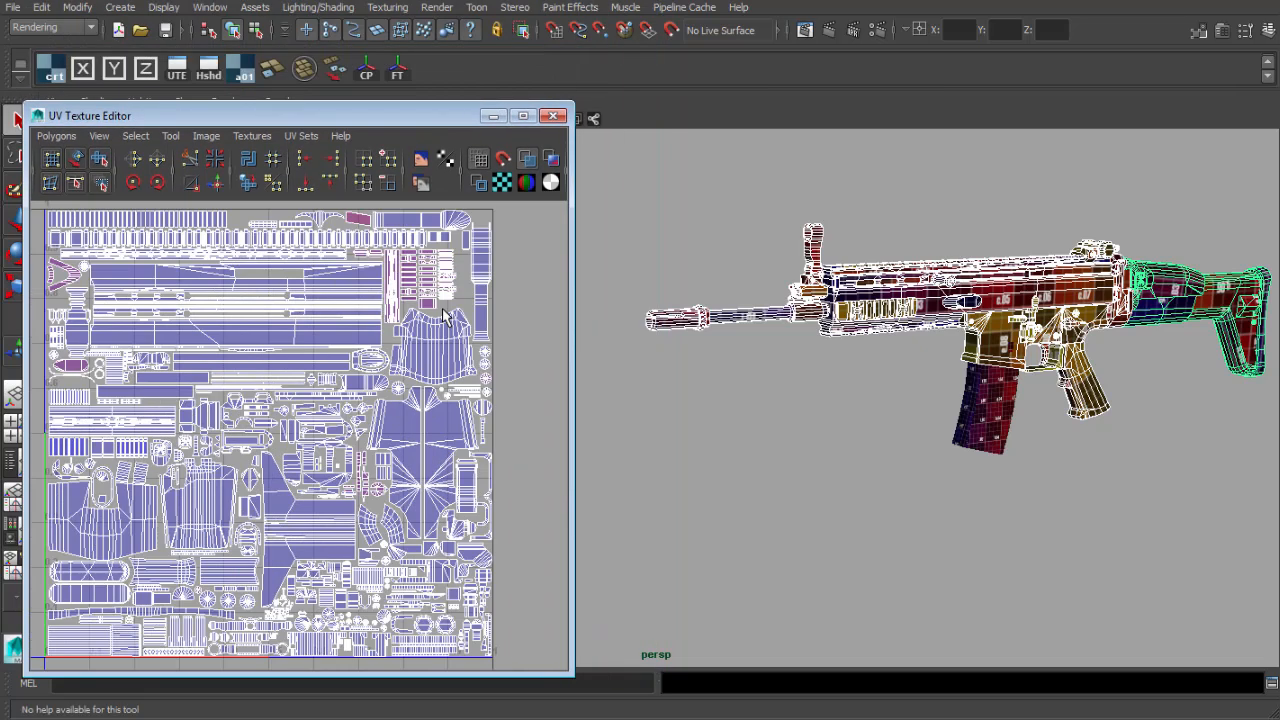
alt+middle_drag(1049, 224, 1000, 239)
click(1267, 34)
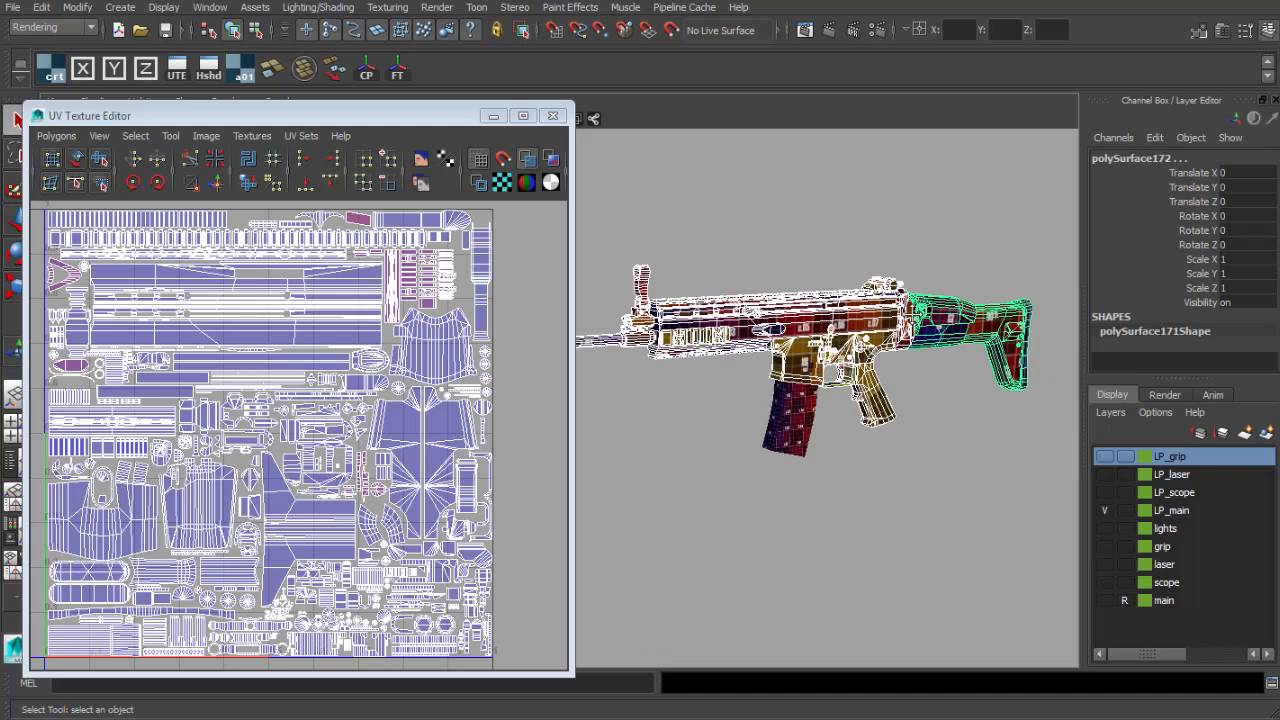
alt+middle_drag(906, 306, 992, 306)
alt+drag(992, 306, 1000, 280)
drag(572, 204, 524, 204)
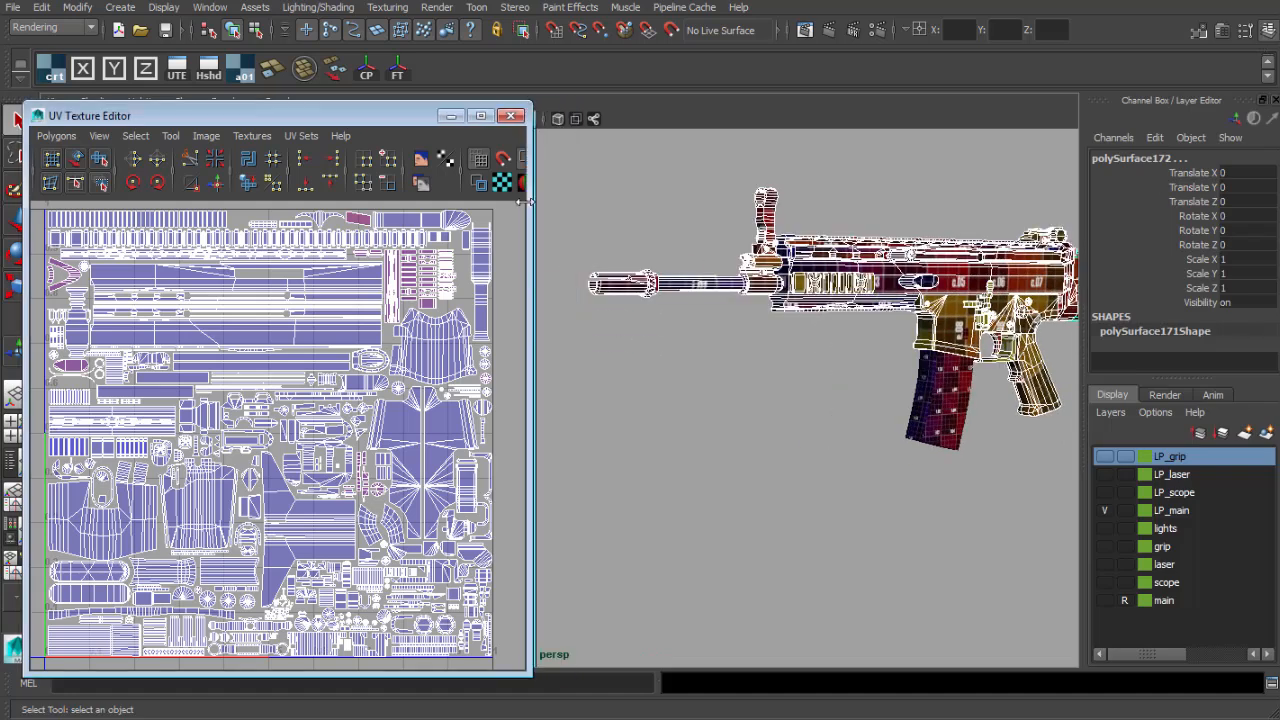
Make the LP_scope layer visible and inspect the scope mounted on the rifle.
click(1105, 492)
alt+middle_drag(938, 333, 738, 390)
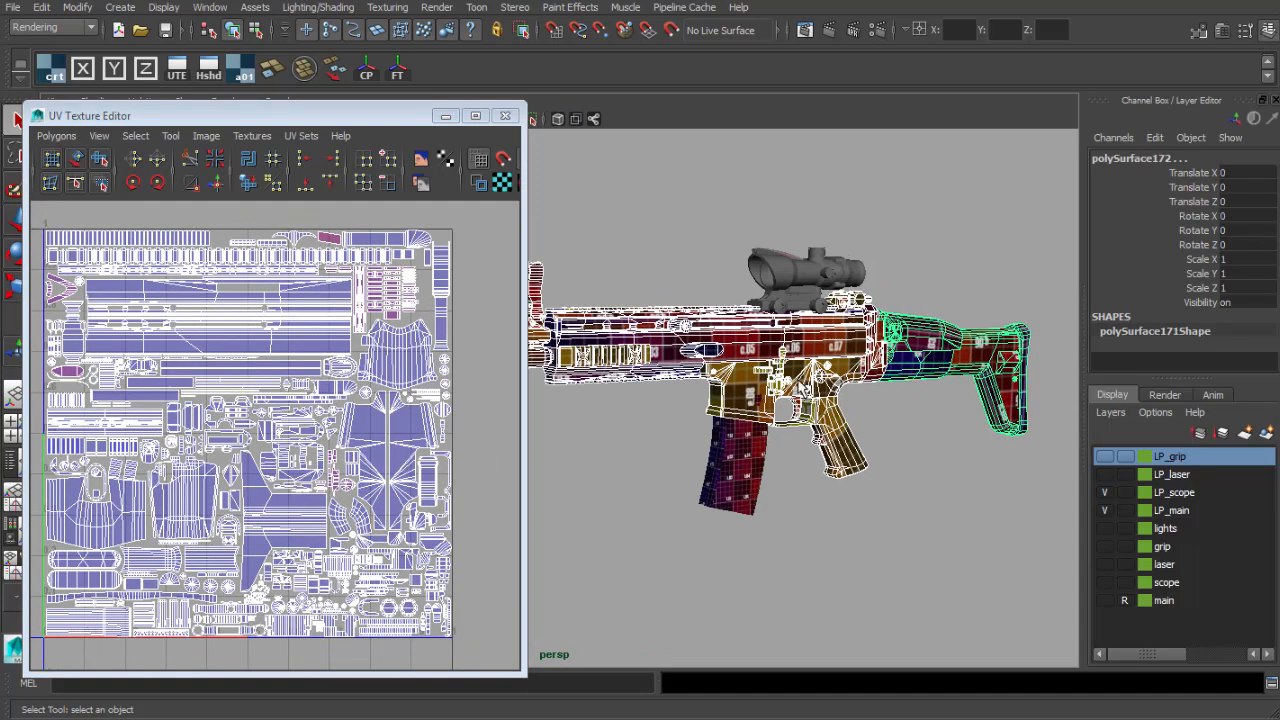
alt+drag(803, 384, 840, 386)
alt+right_drag(840, 386, 945, 398)
alt+drag(945, 398, 900, 398)
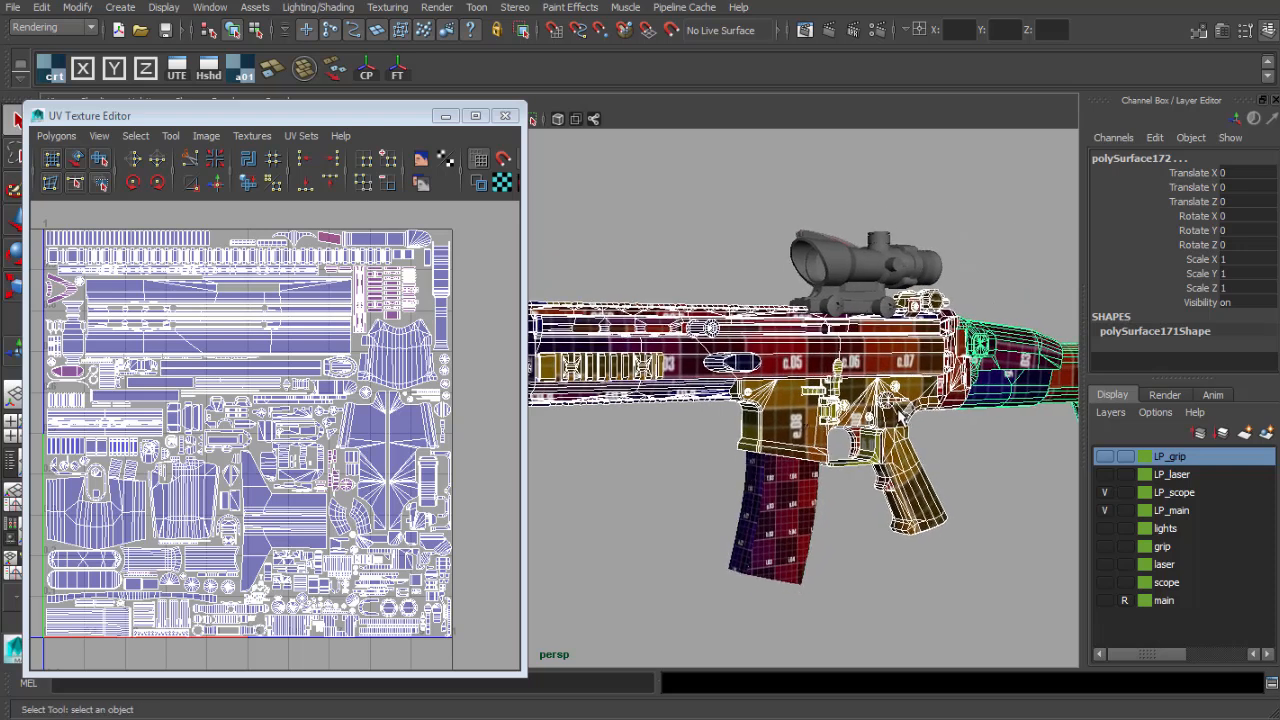
alt+middle_drag(860, 410, 1012, 412)
alt+drag(1012, 412, 996, 424)
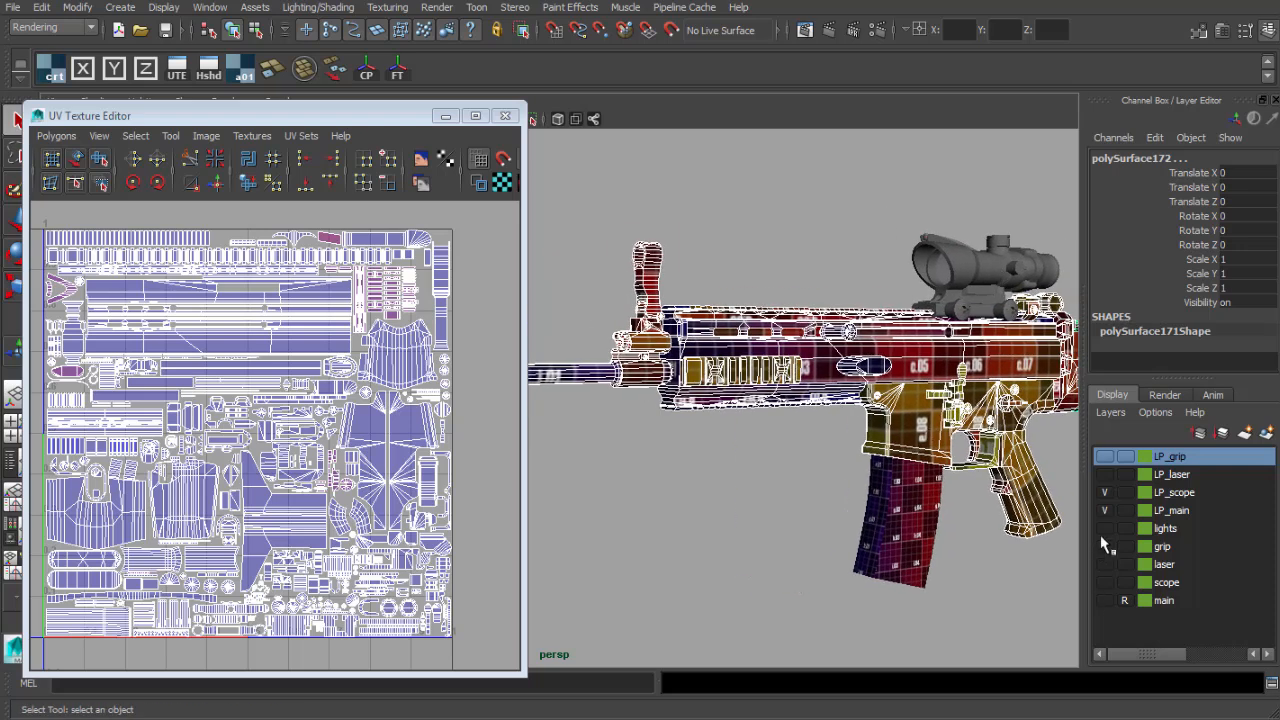
Make the LP_laser layer visible and inspect the laser unit together with the scope on the rifle.
click(1105, 476)
alt+drag(880, 425, 925, 435)
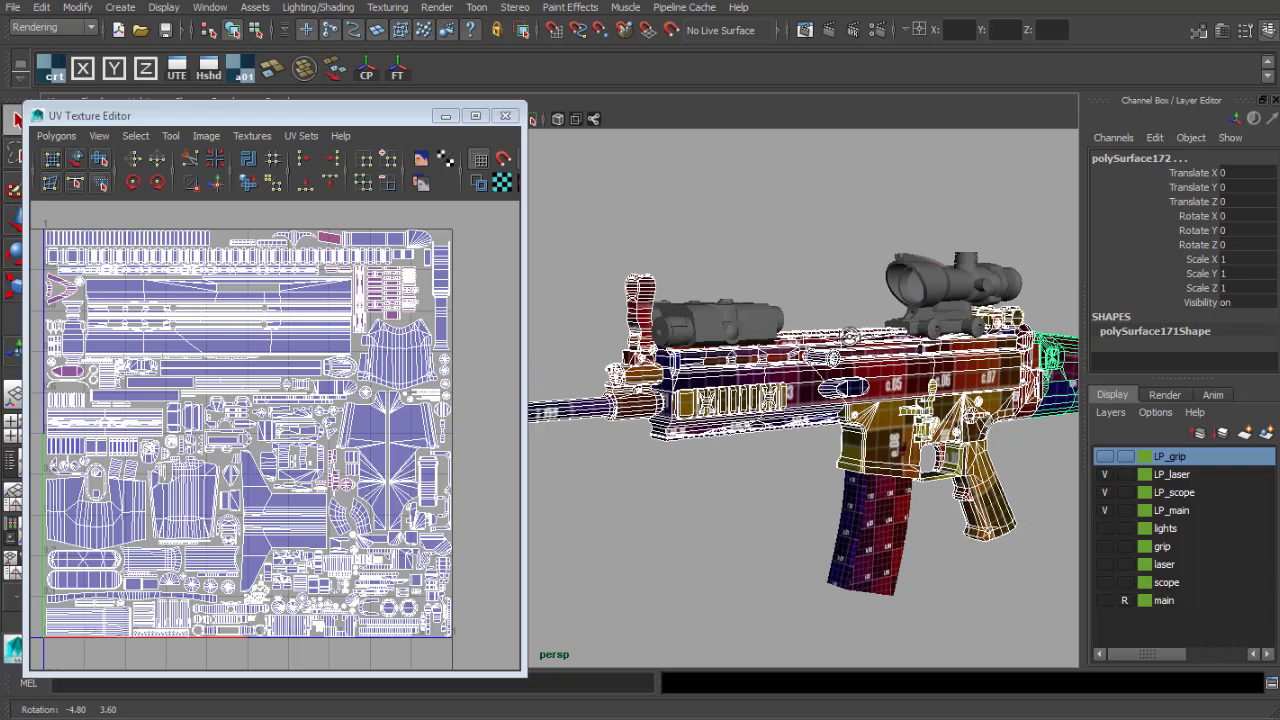
alt+middle_drag(925, 435, 880, 445)
alt+drag(812, 376, 832, 374)
alt+right_drag(832, 374, 898, 374)
alt+drag(898, 374, 902, 372)
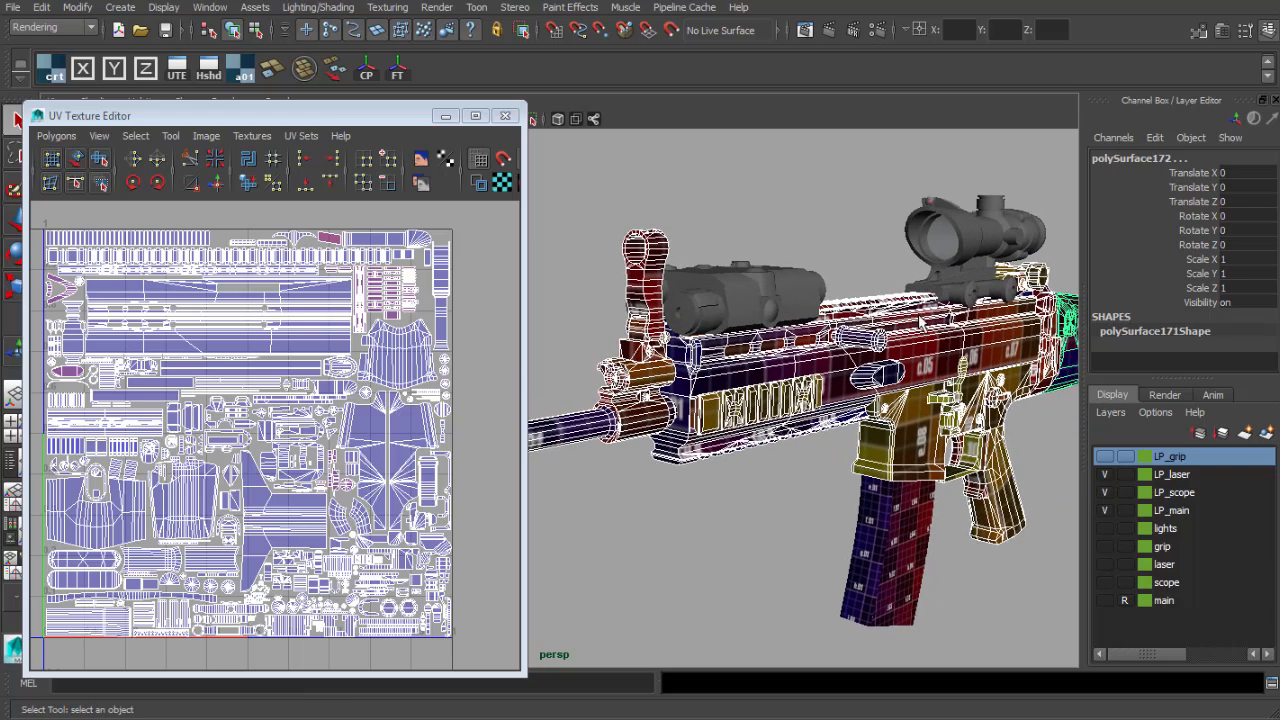
alt+drag(946, 318, 930, 325)
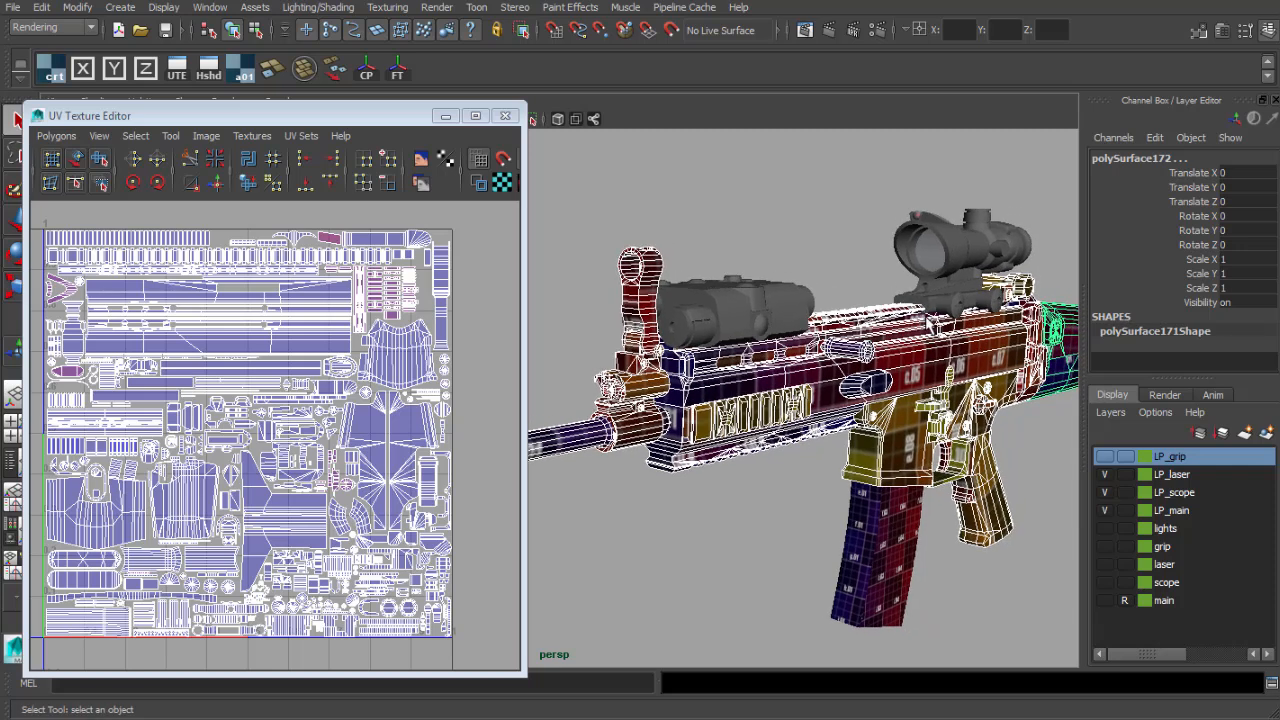
Select the scope on top of the rifle and delete its UVs.
alt+middle_drag(914, 280, 896, 291)
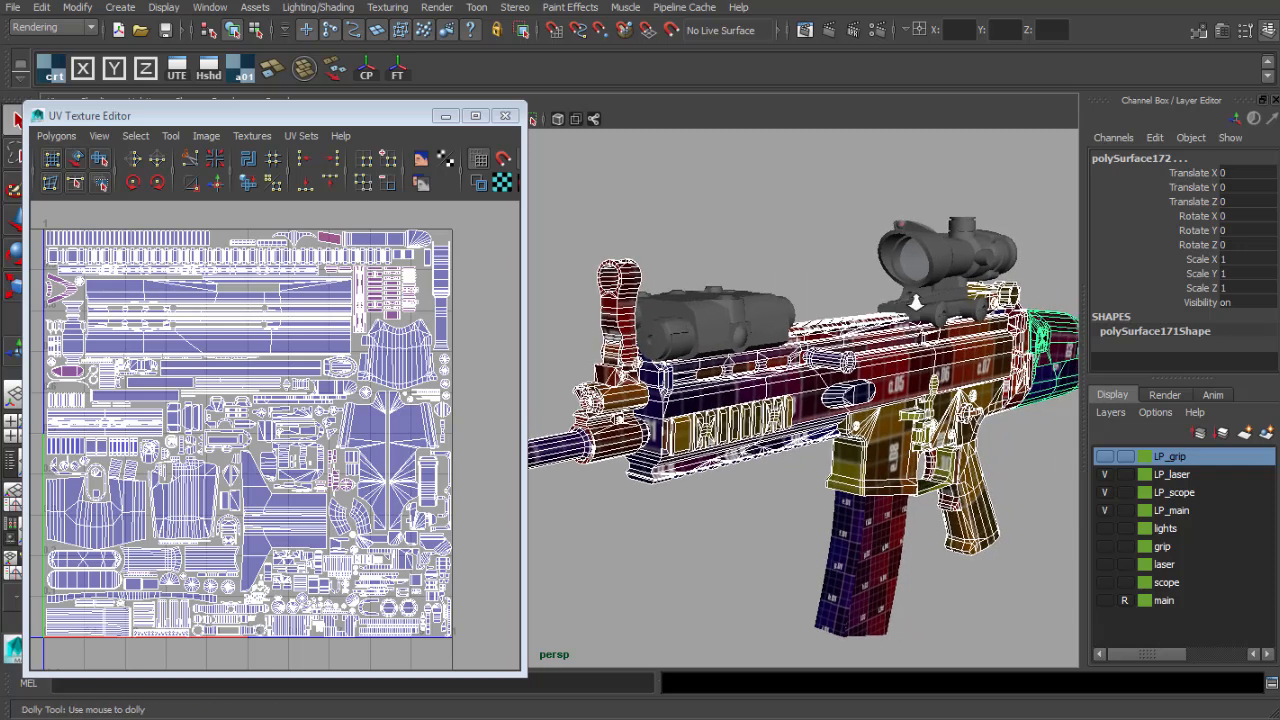
alt+right_drag(896, 291, 899, 301)
alt+drag(899, 301, 953, 249)
click(953, 249)
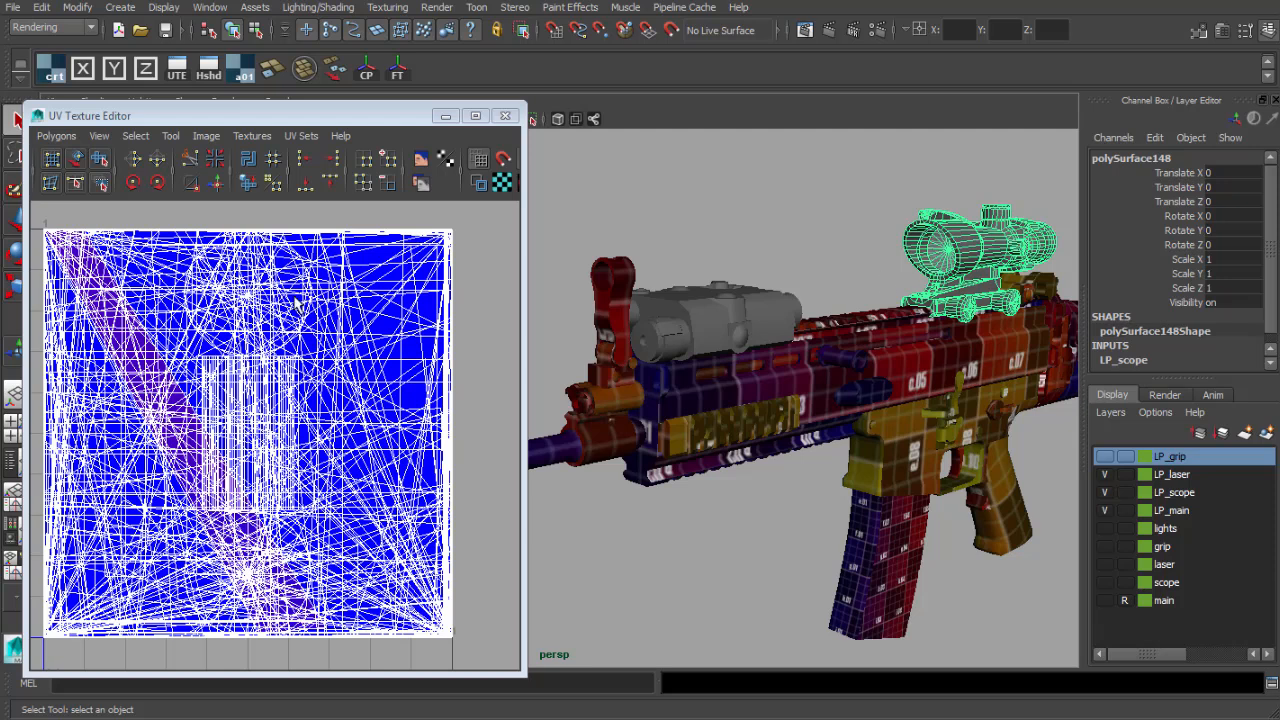
click(56, 135)
click(109, 650)
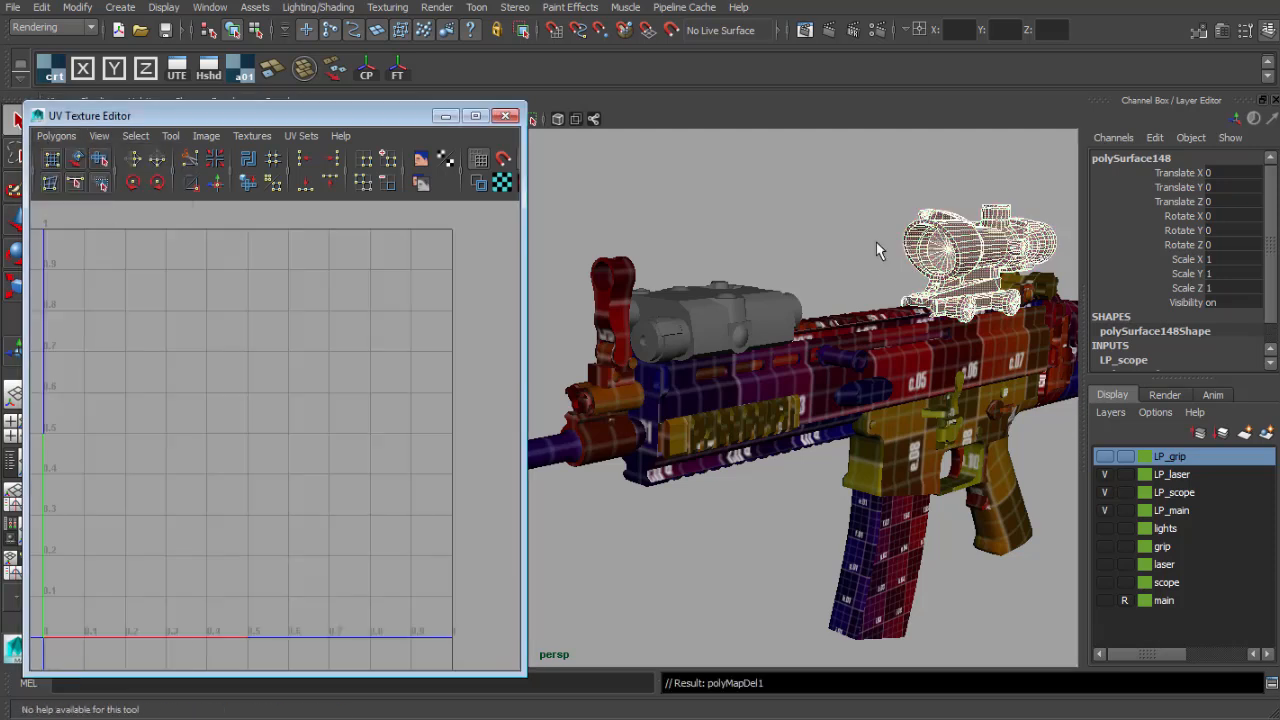
Delete the laser unit's UVs and check the laser and scope together in the UV layout.
click(729, 297)
click(56, 135)
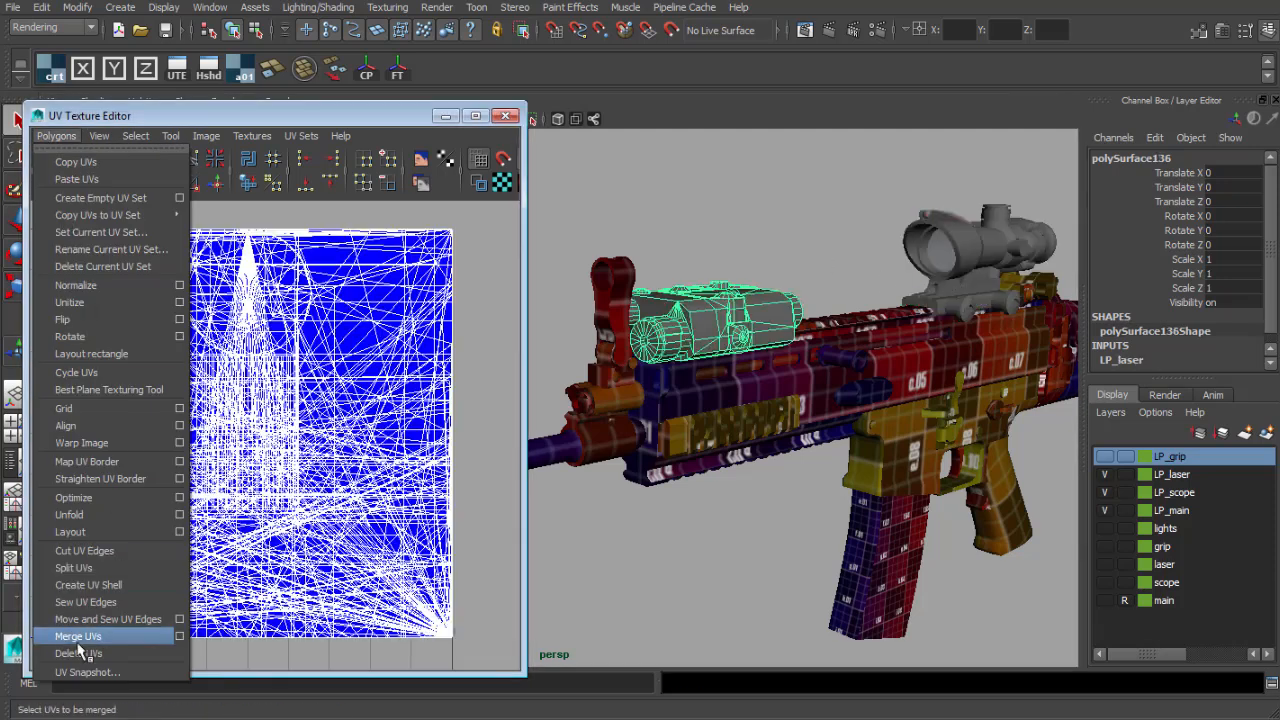
click(109, 650)
click(717, 297)
click(722, 297)
shift+click(932, 247)
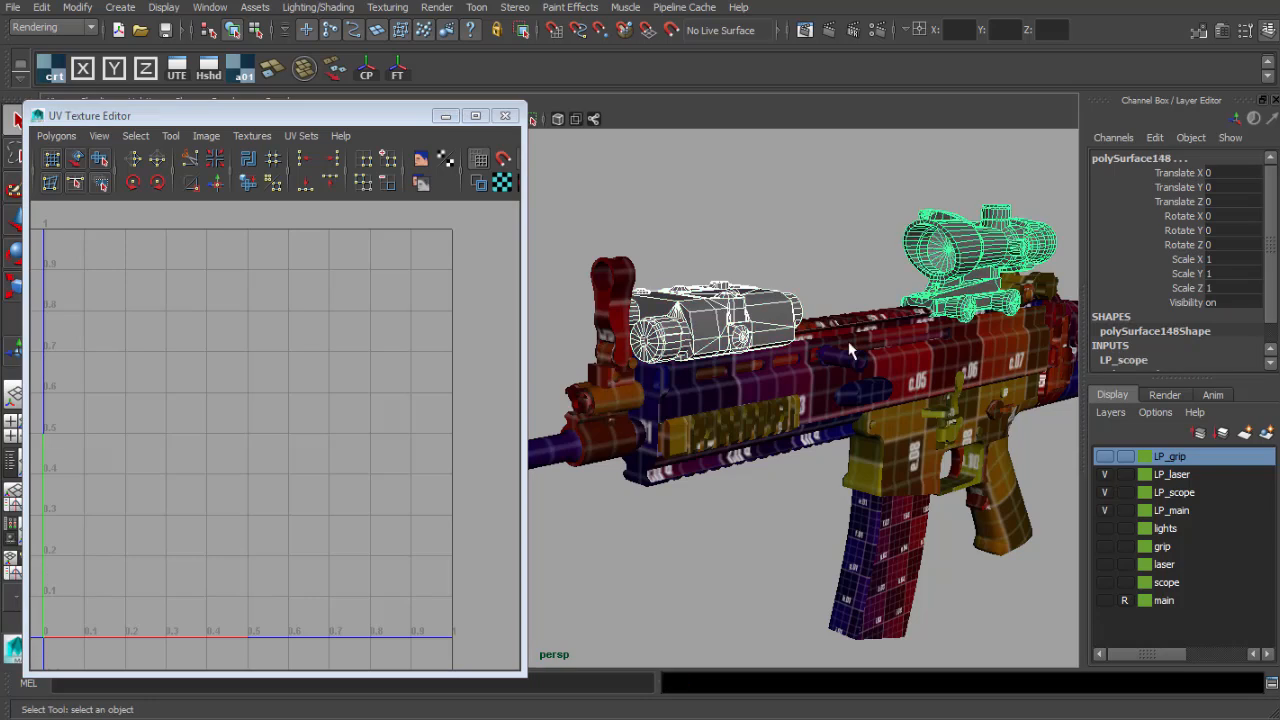
alt+right_drag(838, 340, 830, 347)
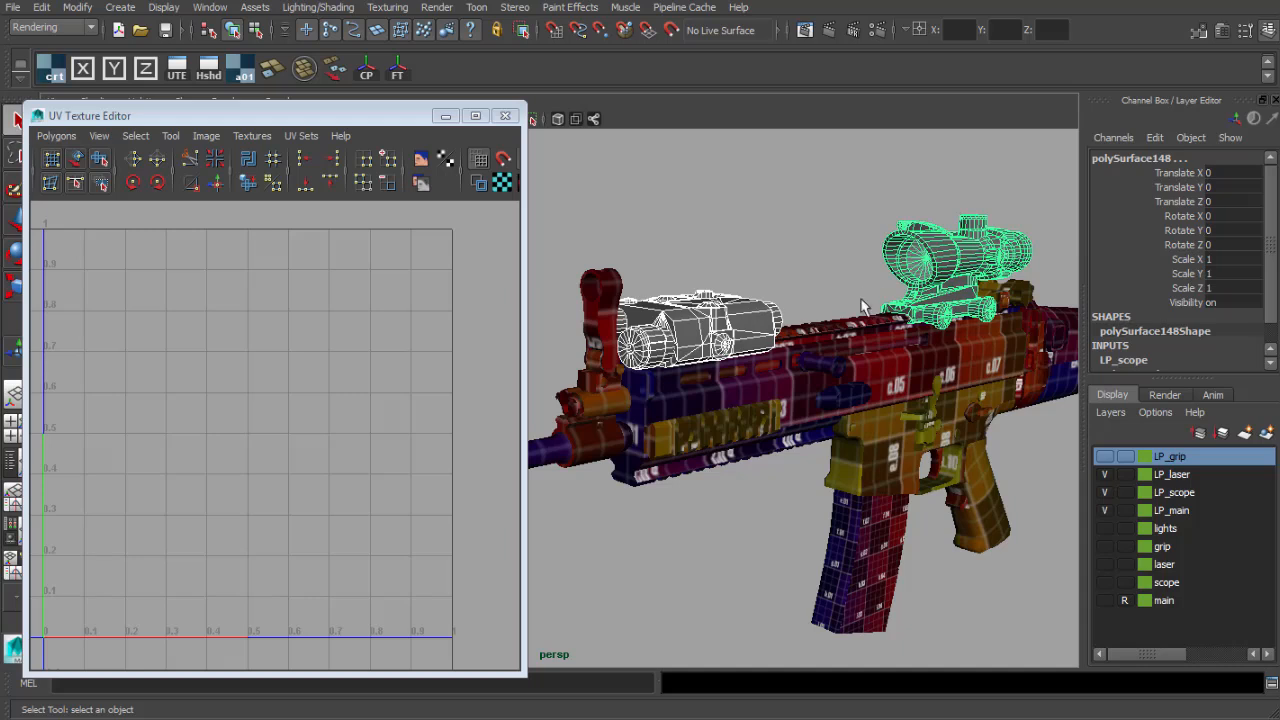
click(773, 253)
alt+drag(822, 336, 820, 290)
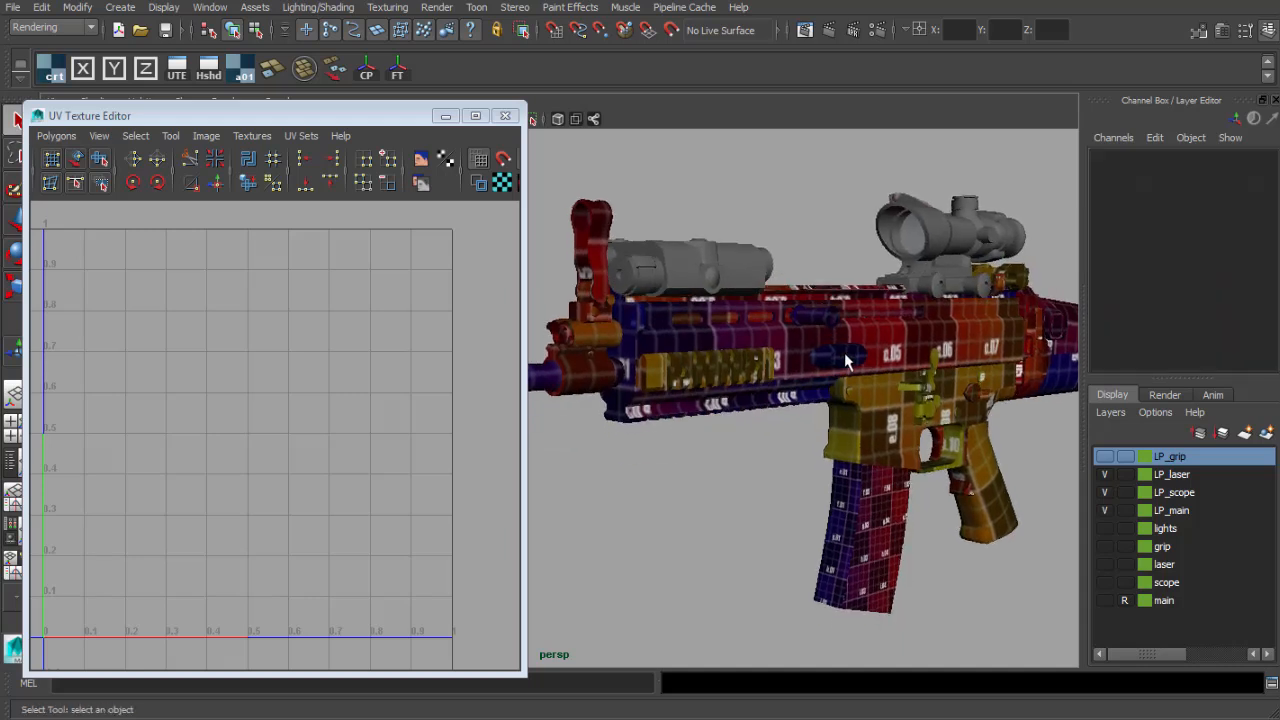
Undo the UV deletions on the laser unit and the scope, back to the rifle body selection.
key(ctrl+z)
key(ctrl+z)
key(ctrl+z)
key(ctrl+z)
key(ctrl+z)
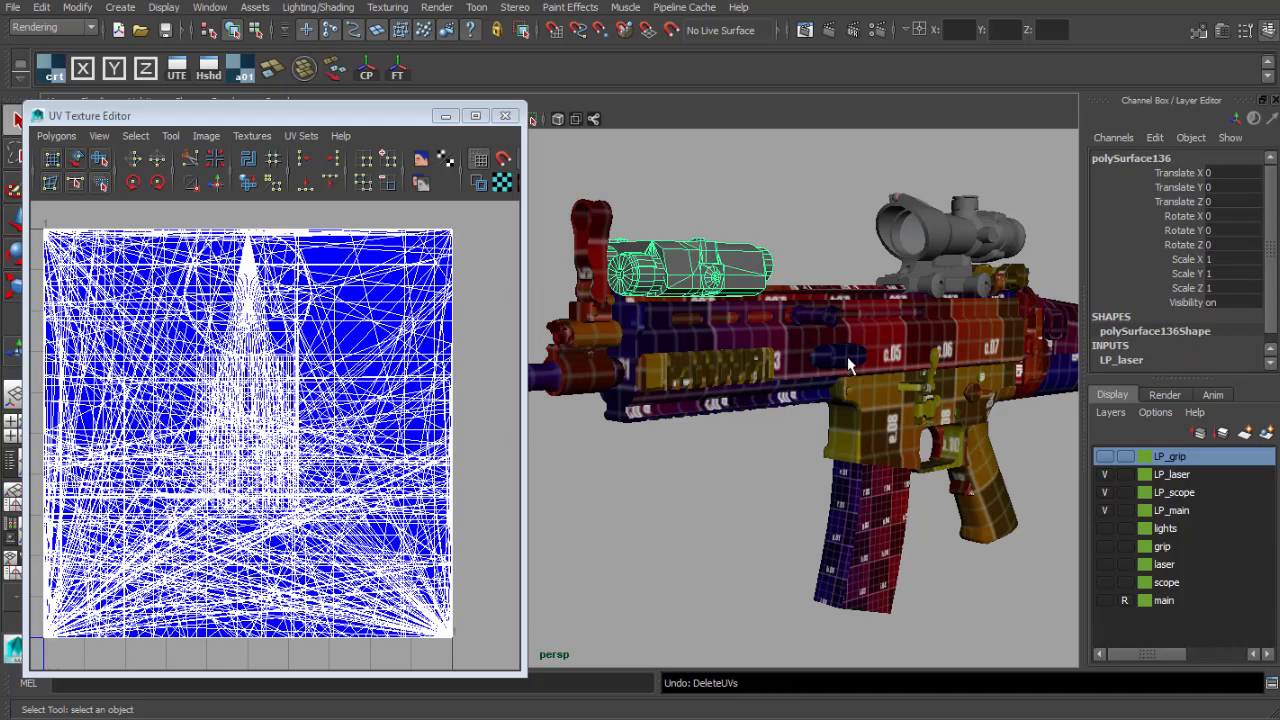
key(ctrl+z)
key(ctrl+z)
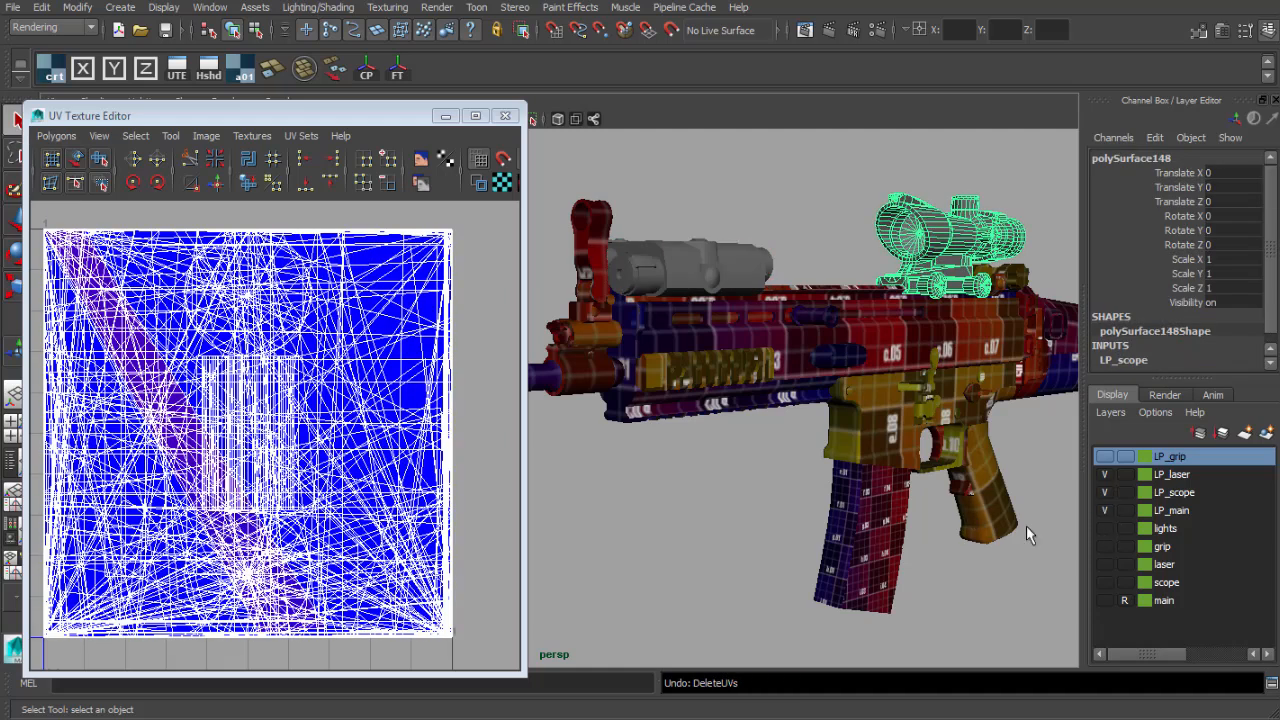
key(ctrl+z)
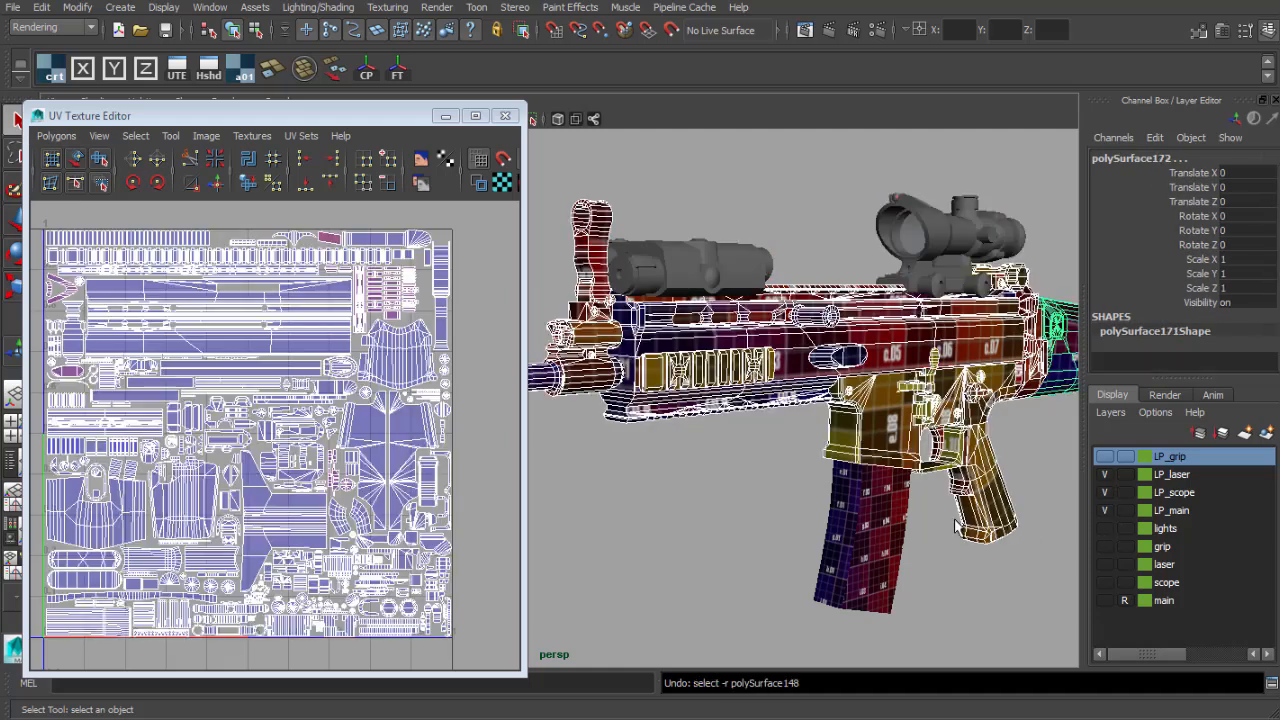
Make the LP_grip layer visible and delete the UVs of the foregrip under the handguard.
click(1101, 545)
click(1104, 546)
click(1101, 457)
click(741, 446)
alt+drag(741, 446, 790, 450)
click(56, 135)
click(137, 653)
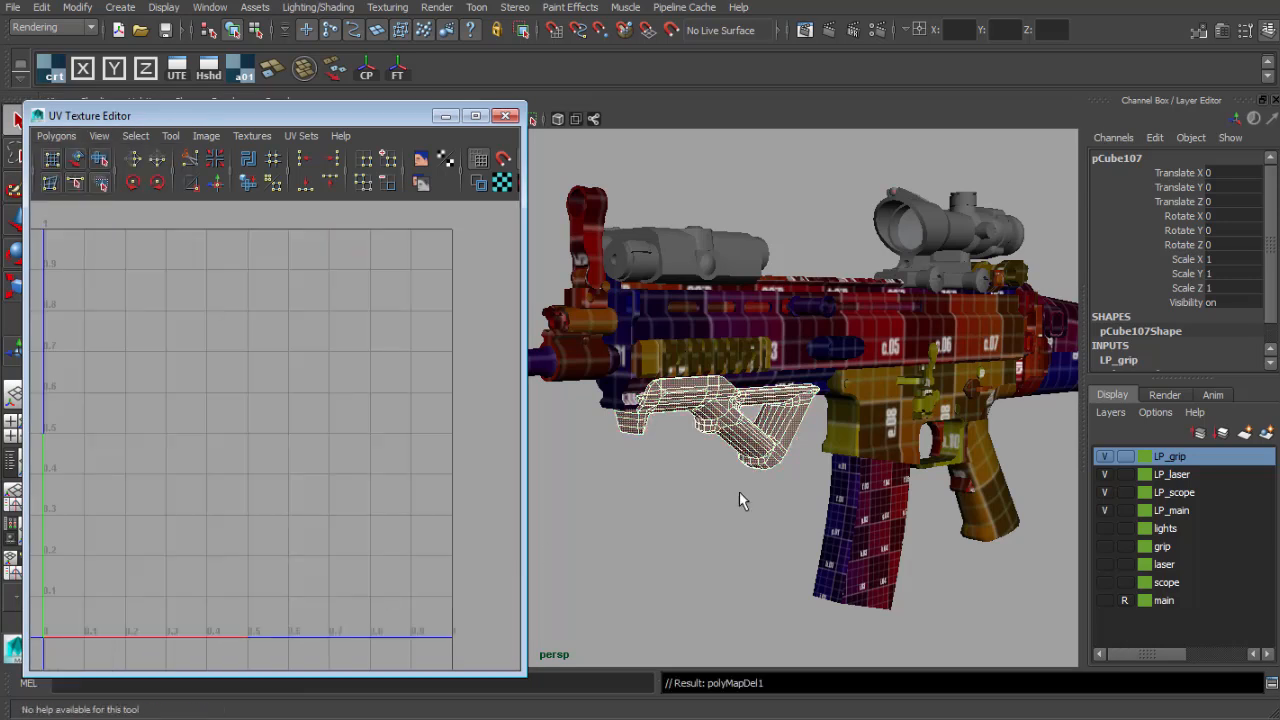
Select the magazine and the foregrip to compare them, and clear the selection.
alt+drag(739, 491, 709, 468)
click(844, 512)
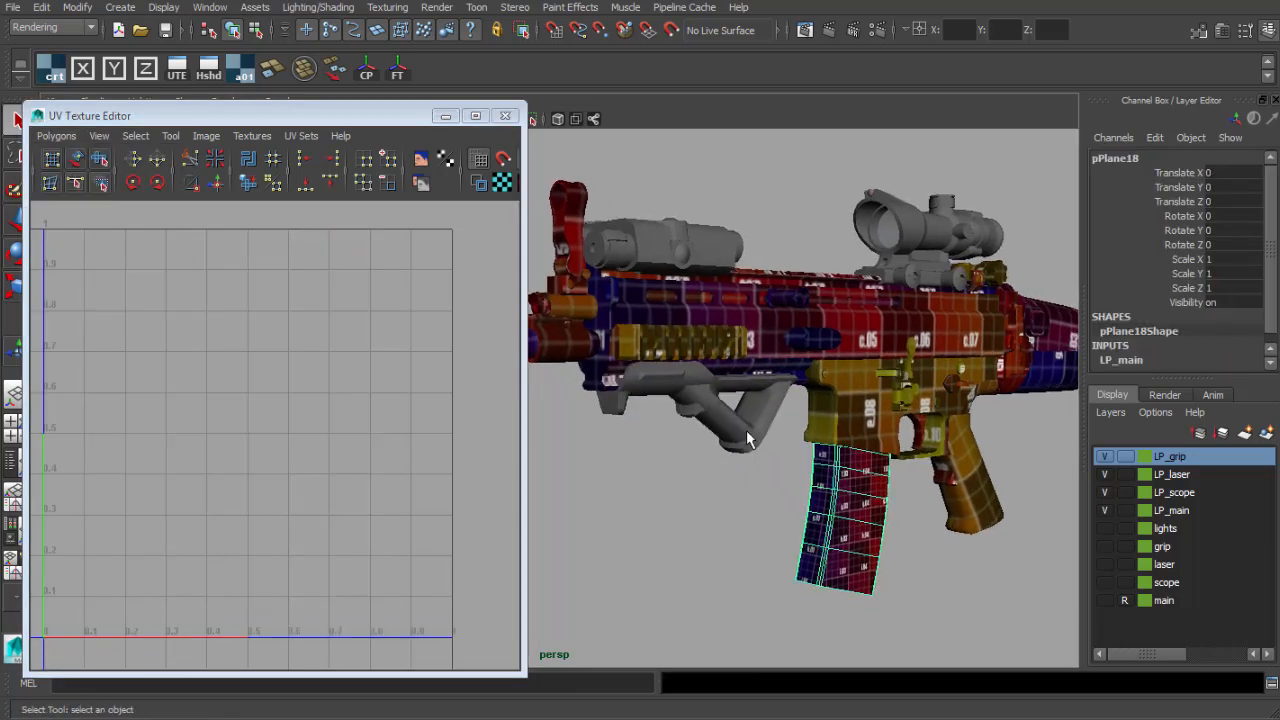
shift+click(747, 435)
scroll(786, 450, down, 1)
alt+drag(787, 452, 766, 469)
click(803, 476)
Narrow the UV Texture Editor window and frame the whole rifle with its attachments in the perspective view.
scroll(781, 476, down, 1)
scroll(717, 466, down, 2)
drag(525, 420, 432, 404)
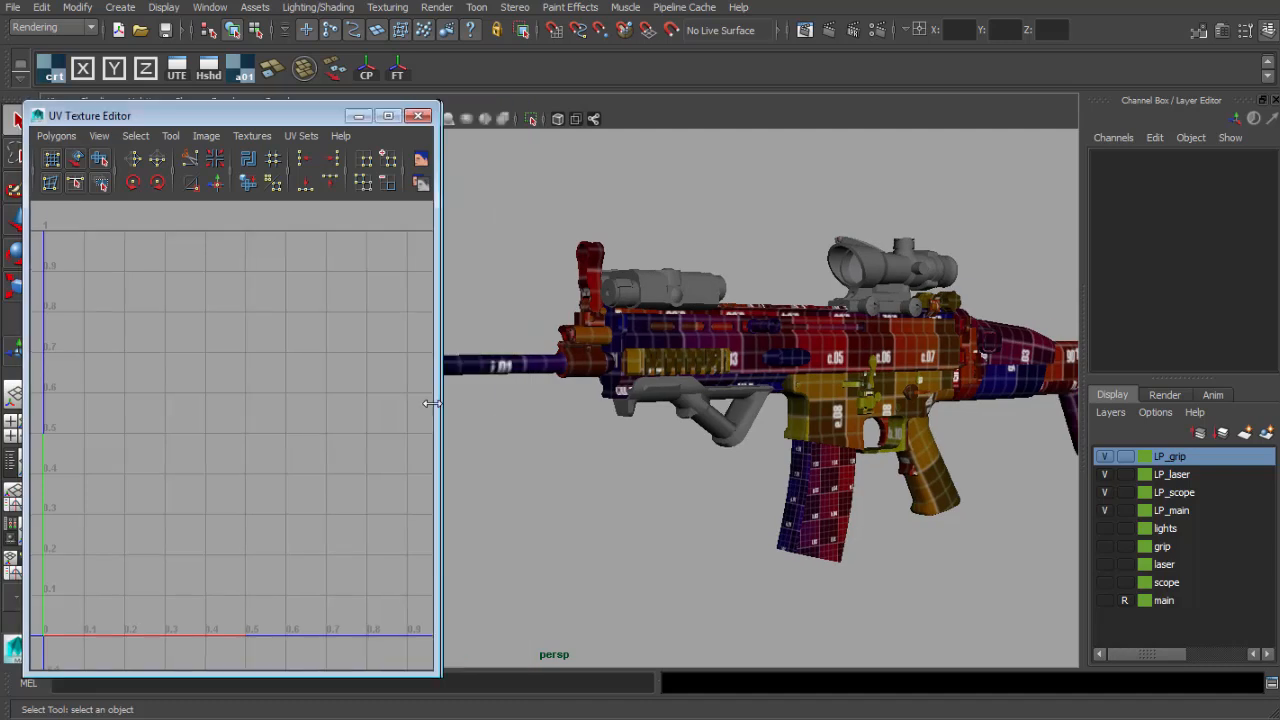
alt+drag(693, 409, 1036, 460)
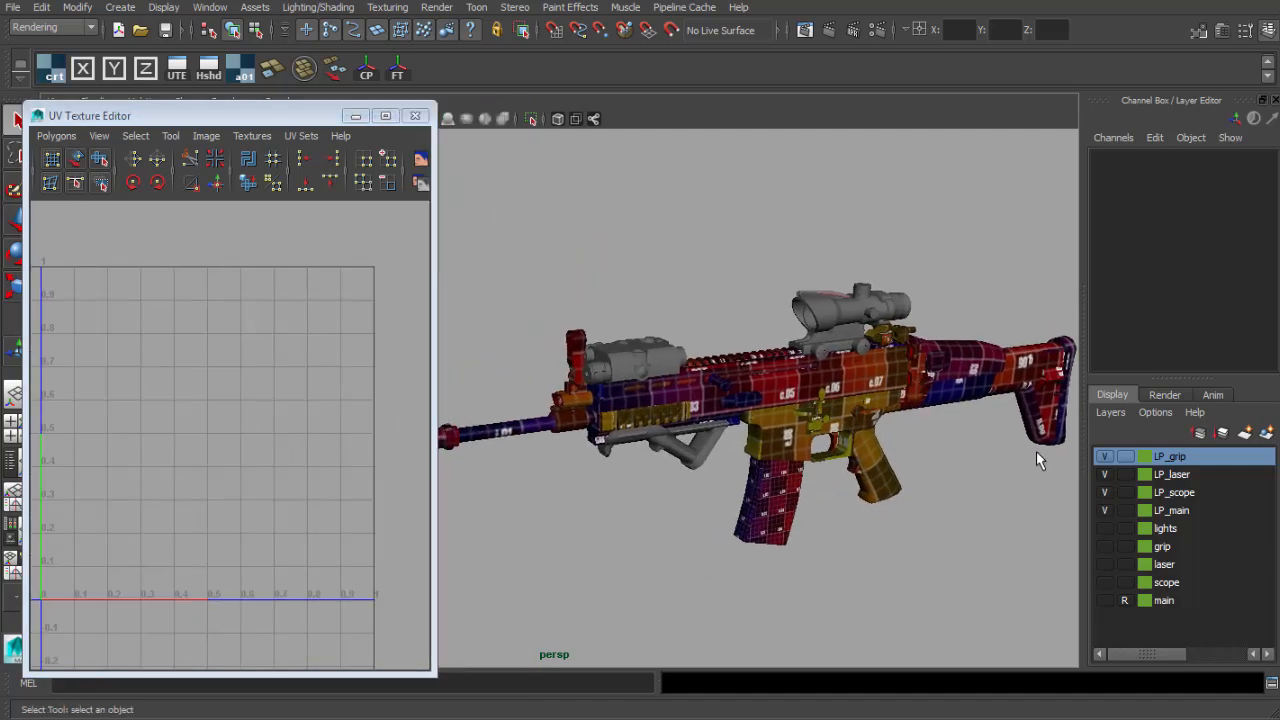
Hide the LP_grip, LP_scope and LP_laser layers, leaving only LP_main visible.
click(1105, 456)
click(1104, 510)
click(1104, 510)
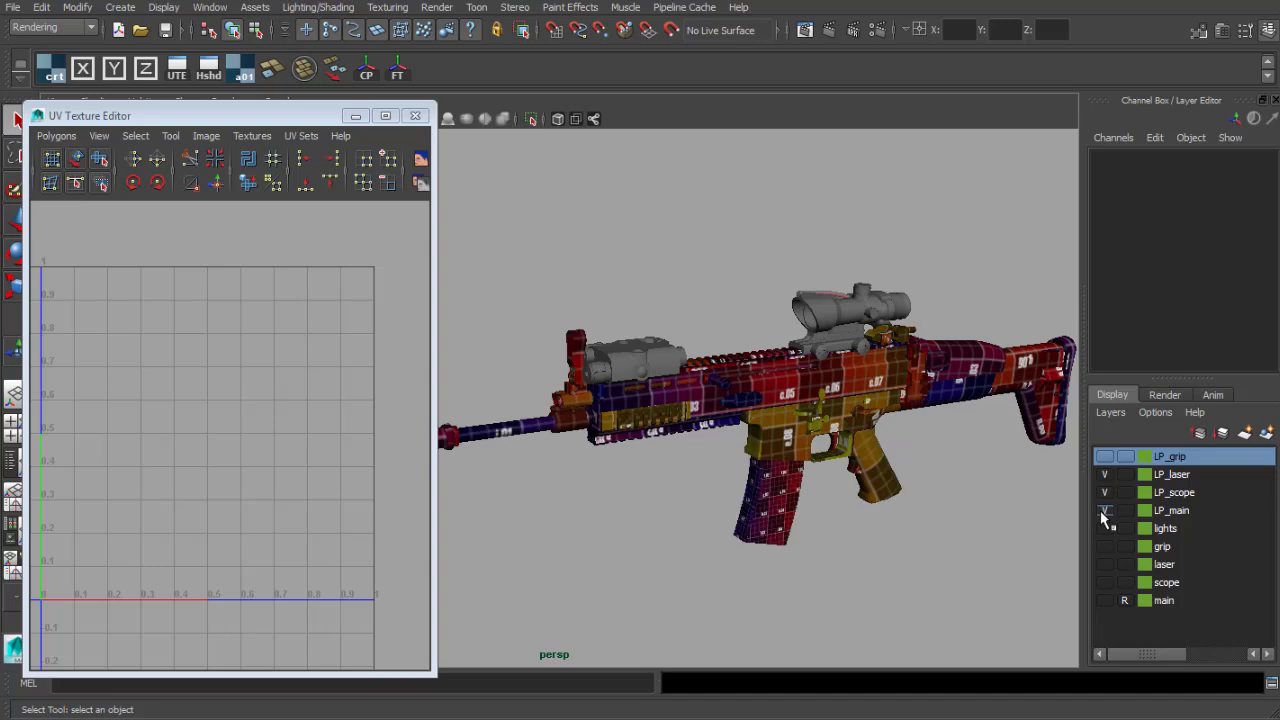
click(1105, 492)
click(1105, 477)
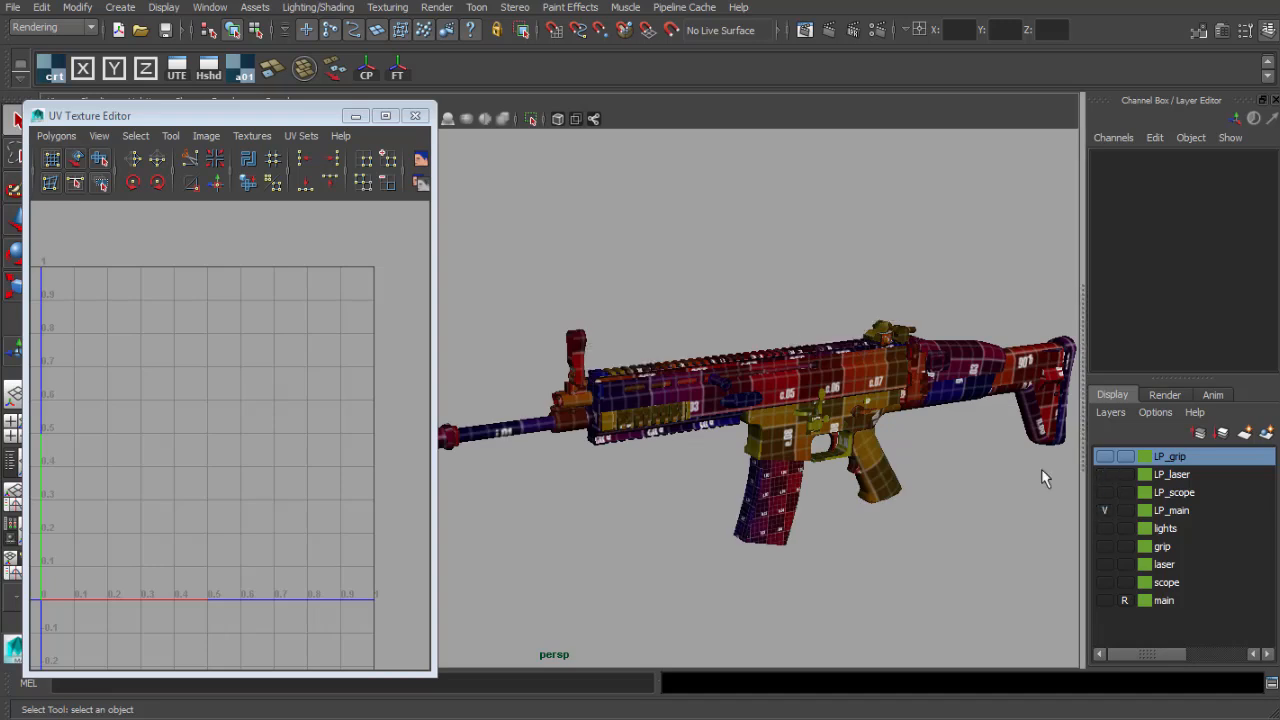
Examine the checker texture on the main rifle body from several angles and distances.
alt+drag(935, 470, 842, 430)
alt+right_drag(842, 430, 785, 396)
alt+drag(800, 388, 878, 404)
alt+drag(751, 409, 846, 420)
alt+right_drag(740, 424, 787, 427)
alt+drag(785, 426, 596, 404)
alt+right_drag(730, 396, 697, 388)
alt+middle_drag(697, 388, 840, 375)
alt+drag(736, 322, 829, 337)
alt+middle_drag(829, 337, 877, 351)
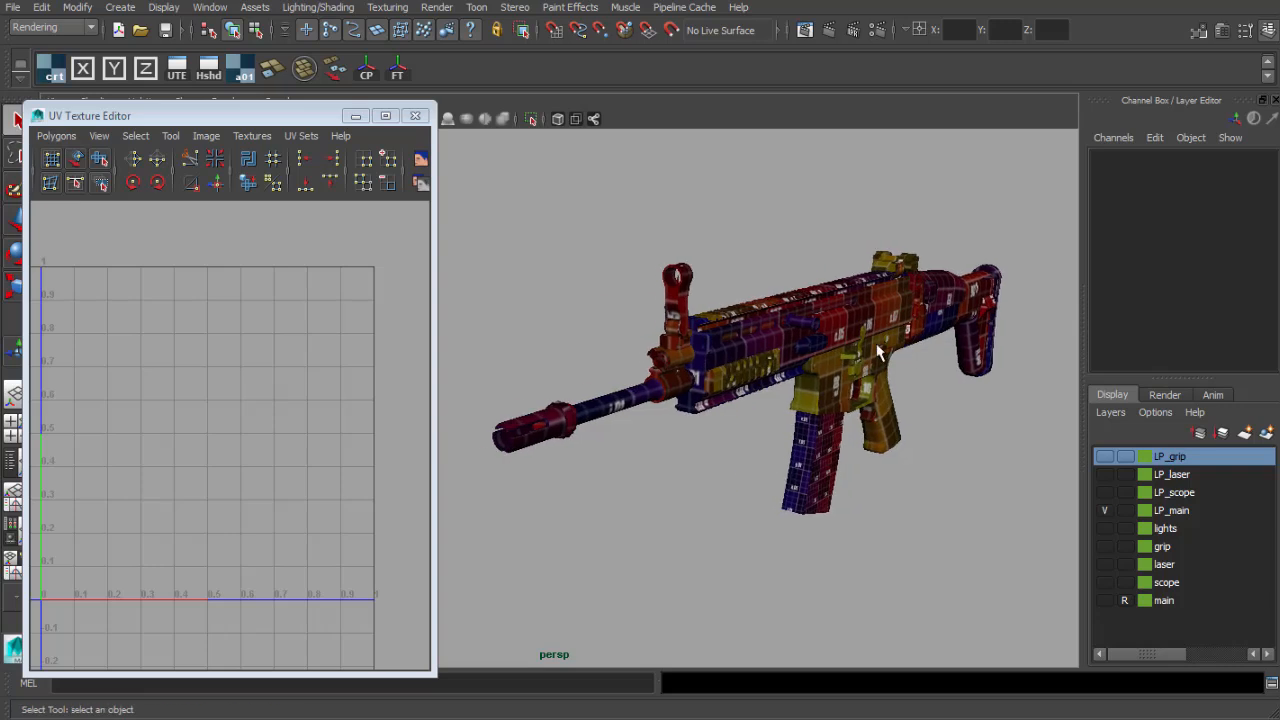
alt+right_drag(877, 351, 906, 354)
alt+middle_drag(906, 354, 917, 354)
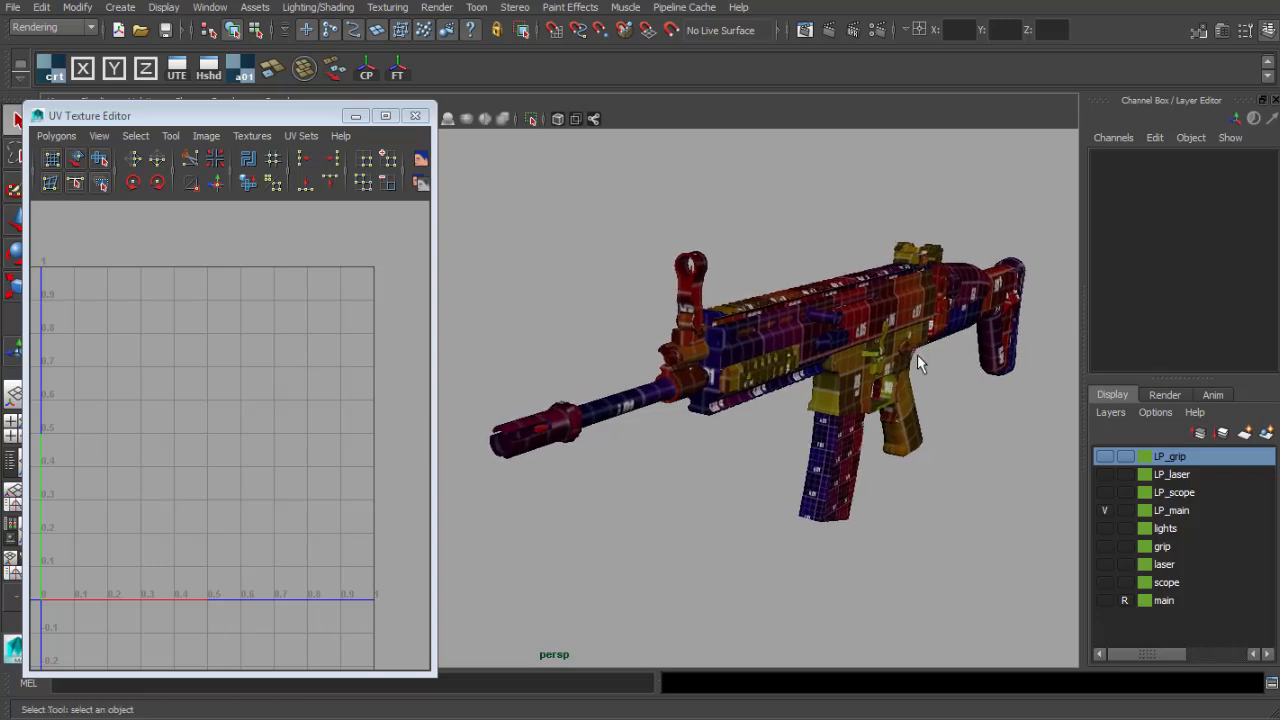